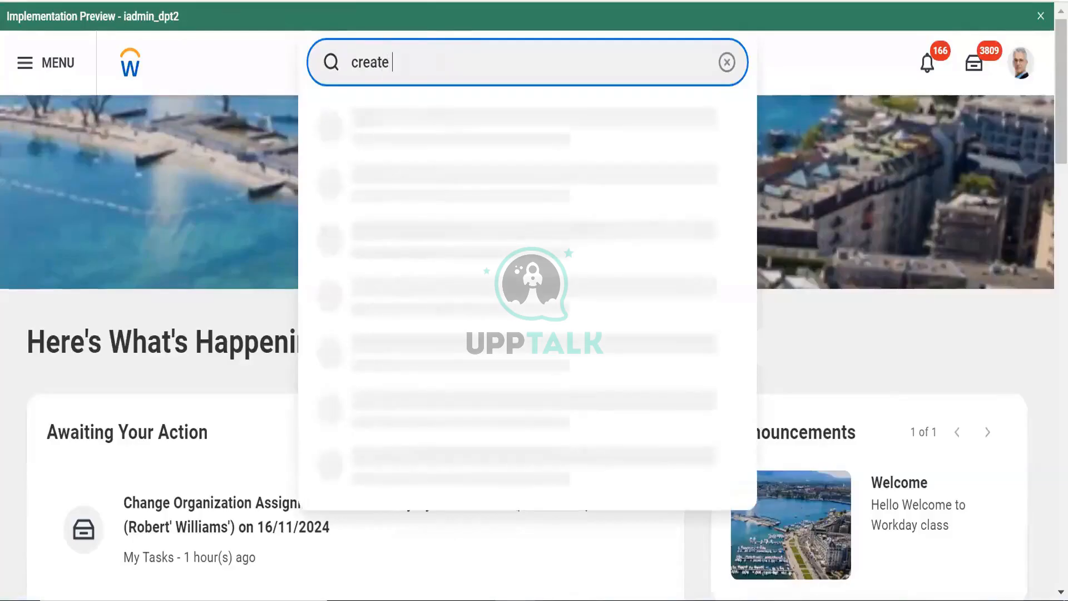
# Search 'cust re' and open the Create Custom Report task
pyautogui.write('cust report')
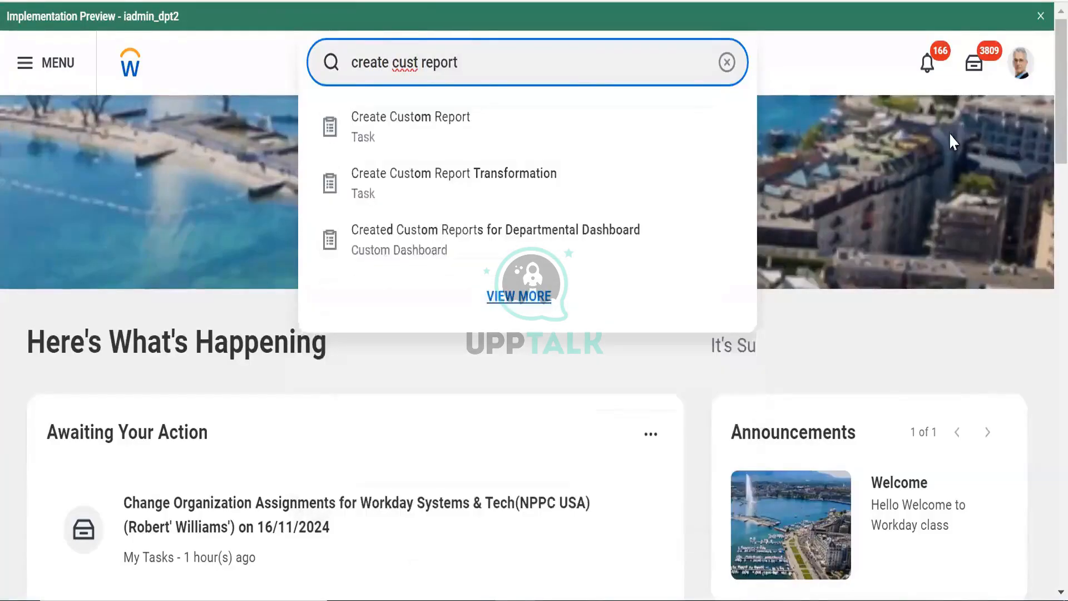
pyautogui.click(449, 133)
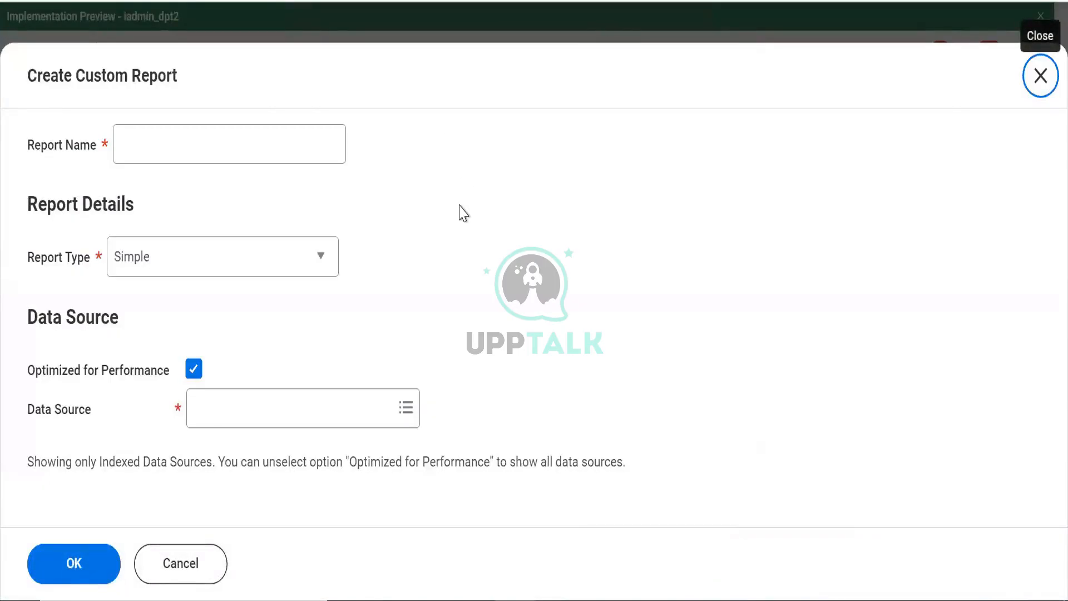
# Name the report 'CR - Bank Account Statement Lines' and set its type to Advanced
pyautogui.click(262, 129)
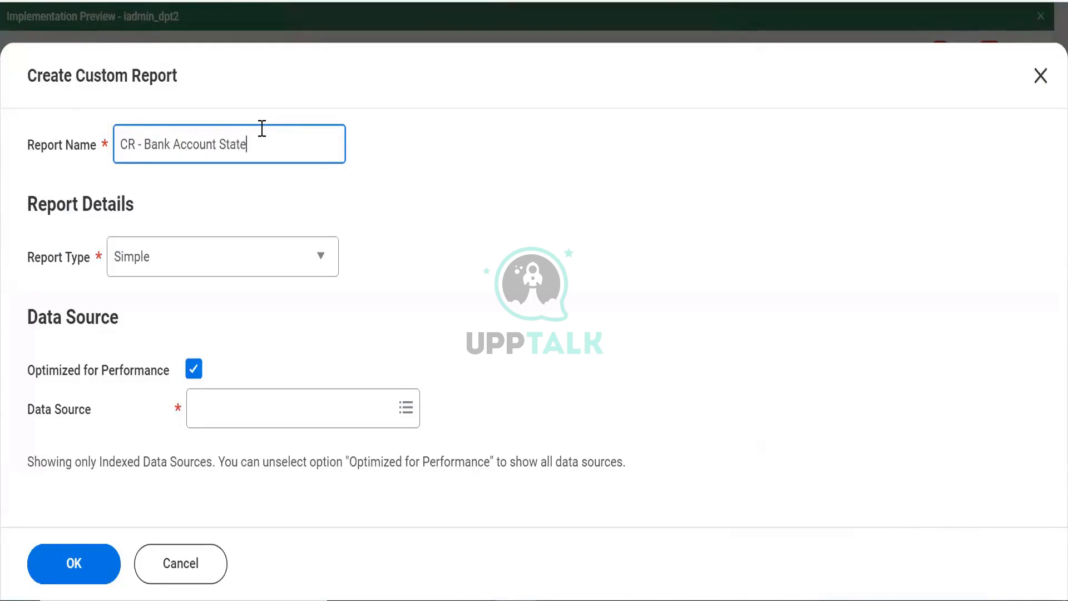
pyautogui.write('ment')
pyautogui.click(151, 256)
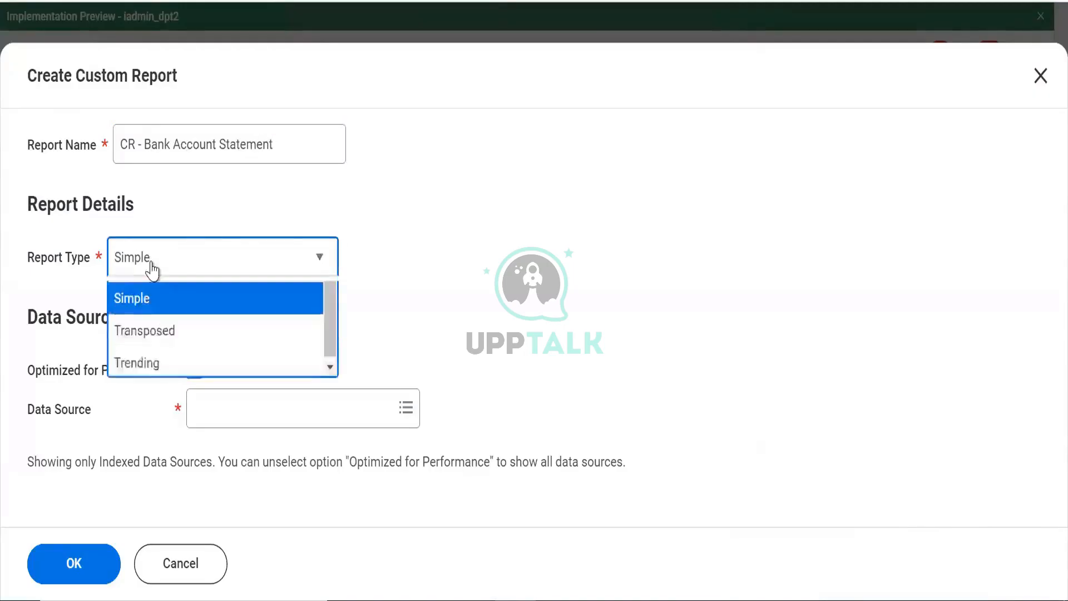
pyautogui.click(216, 324)
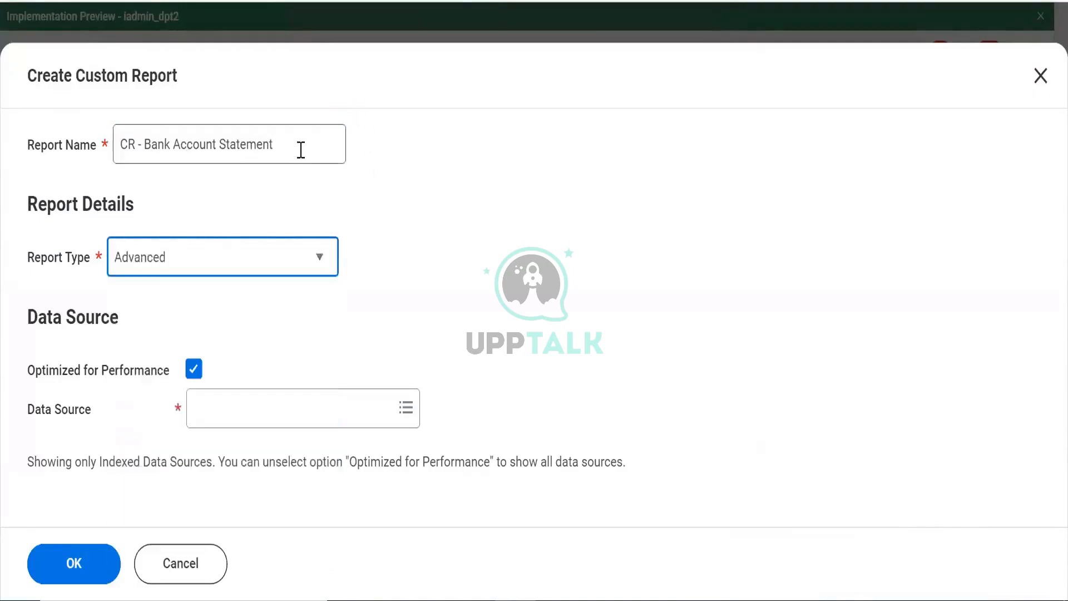
pyautogui.click(301, 149)
pyautogui.write('Lines')
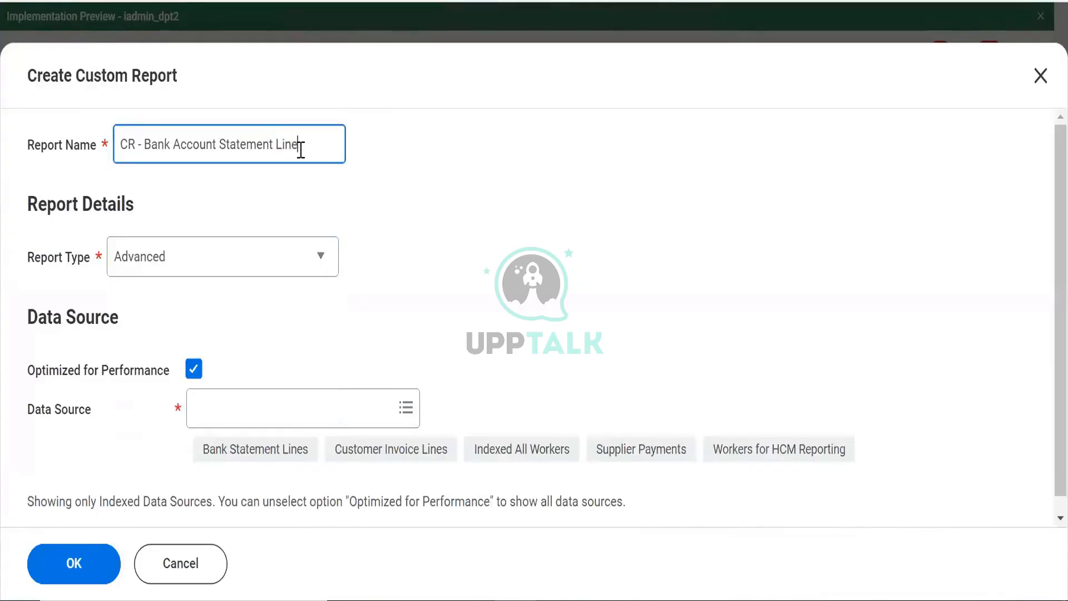
# Uncheck Optimized for Performance, choose Bank Statement Lines as data source, and submit
pyautogui.click(193, 369)
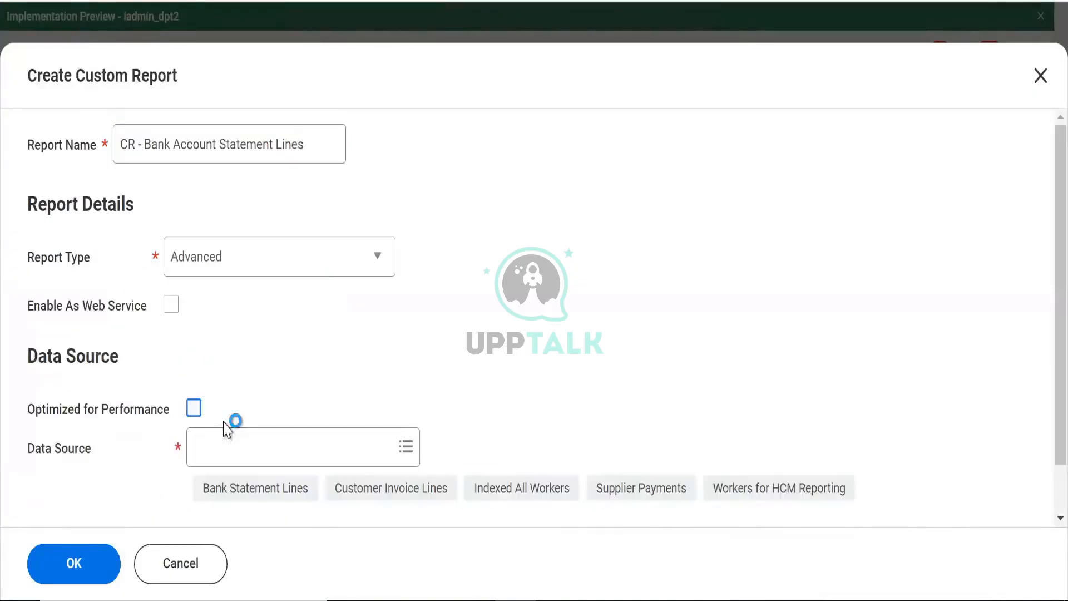
pyautogui.click(225, 457)
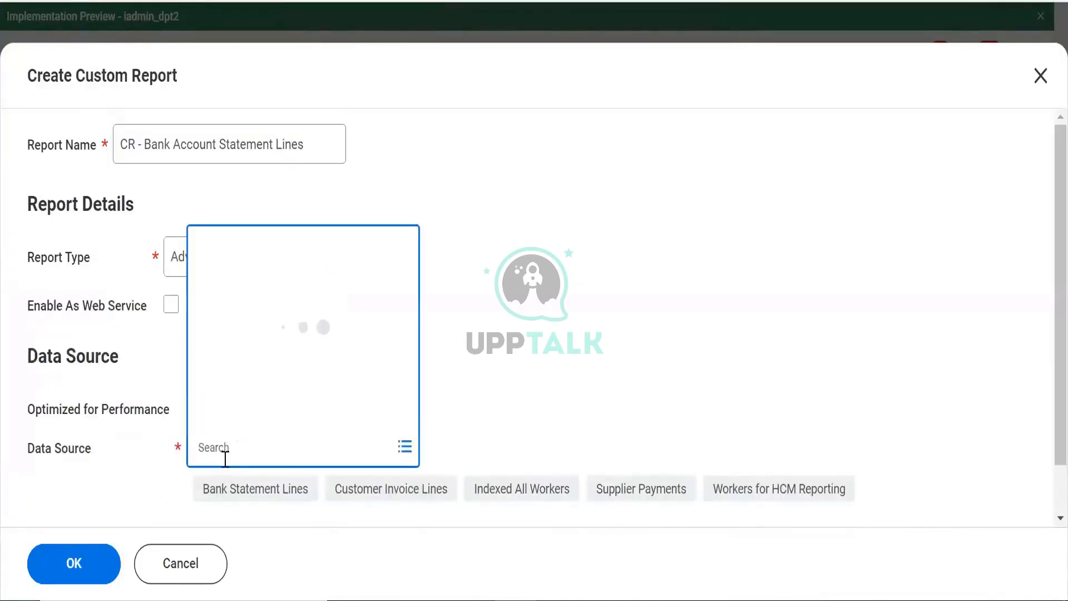
pyautogui.write('bank statement')
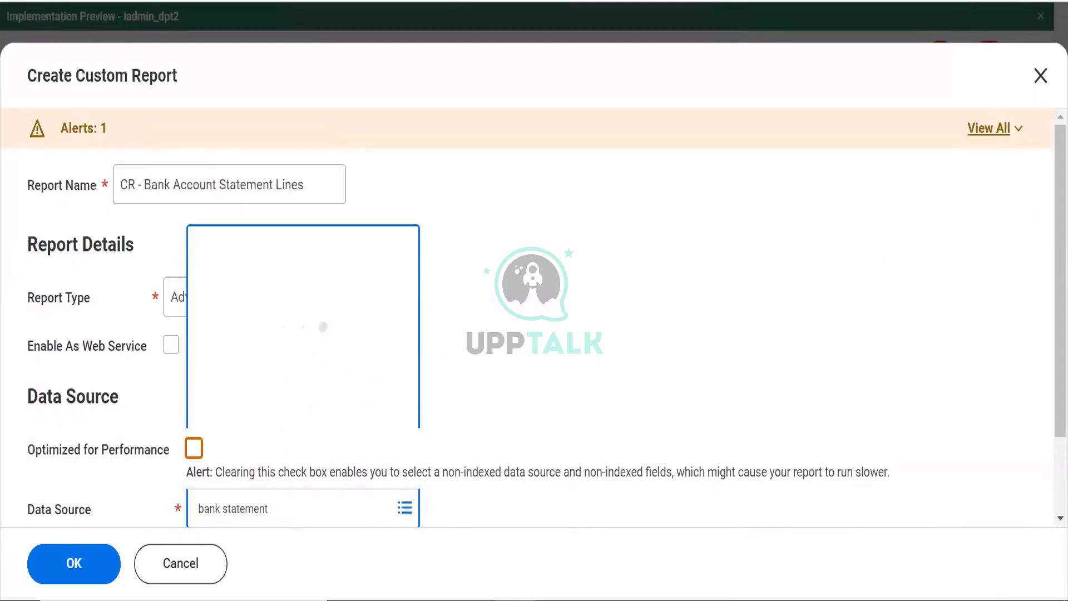
pyautogui.moveTo(1060, 214); pyautogui.dragTo(1060, 298)
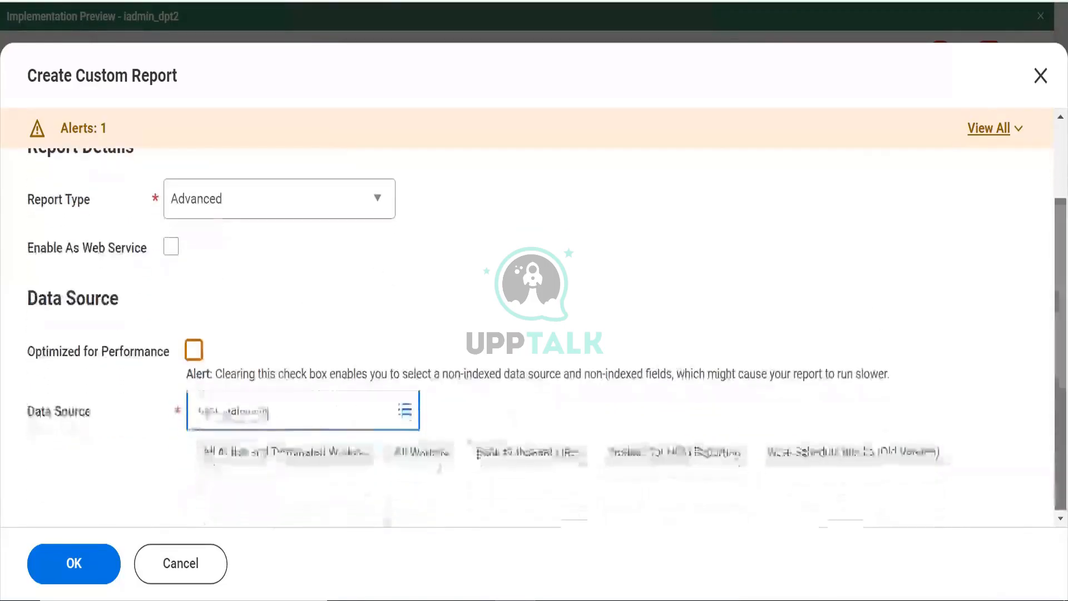
pyautogui.click(297, 422)
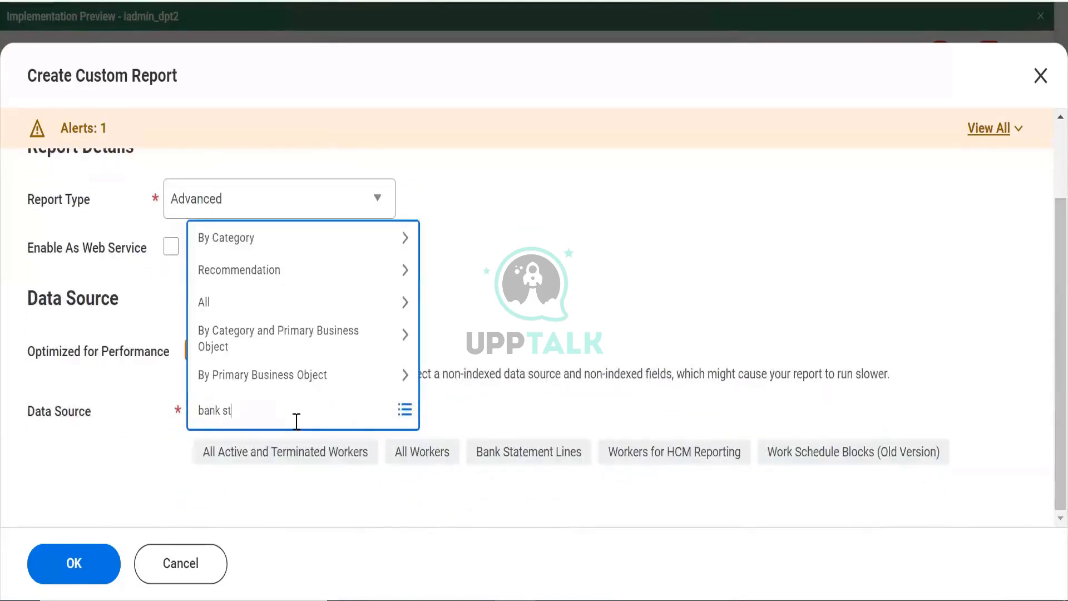
pyautogui.write('bank statemeny')
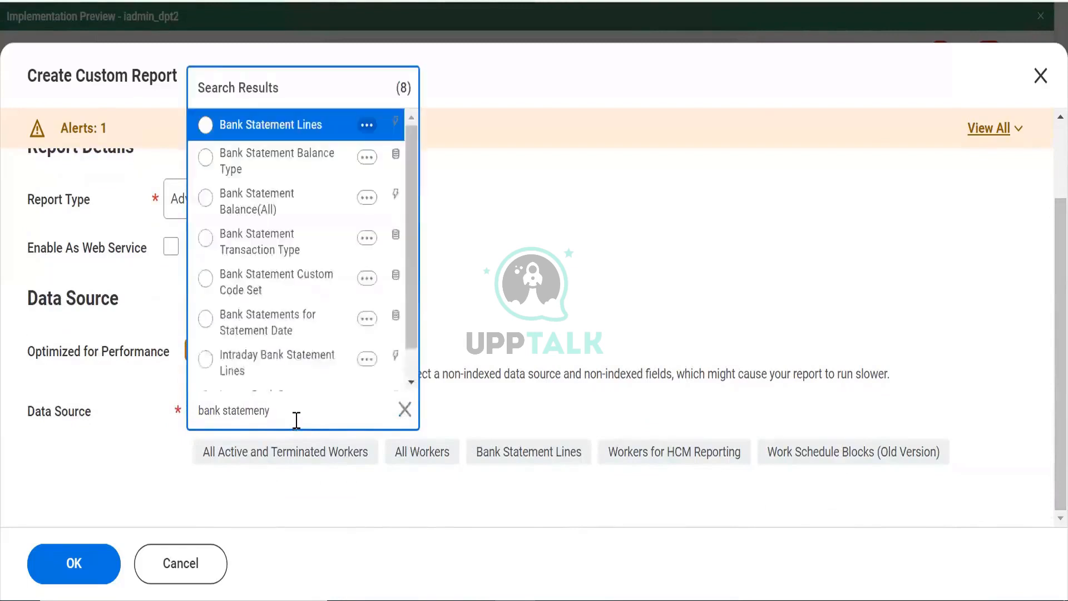
pyautogui.click(274, 132)
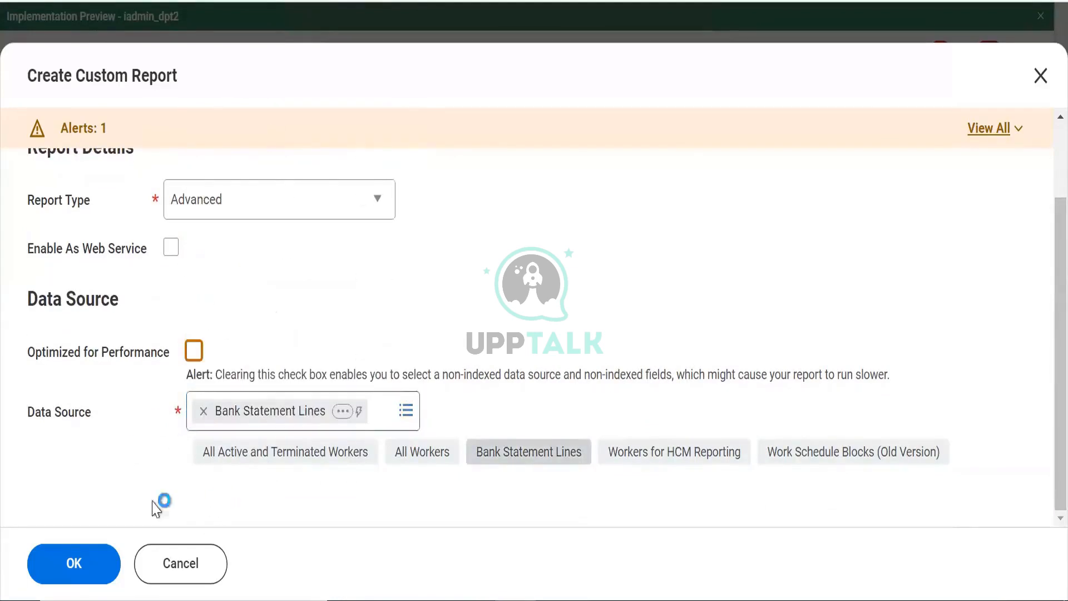
pyautogui.click(74, 571)
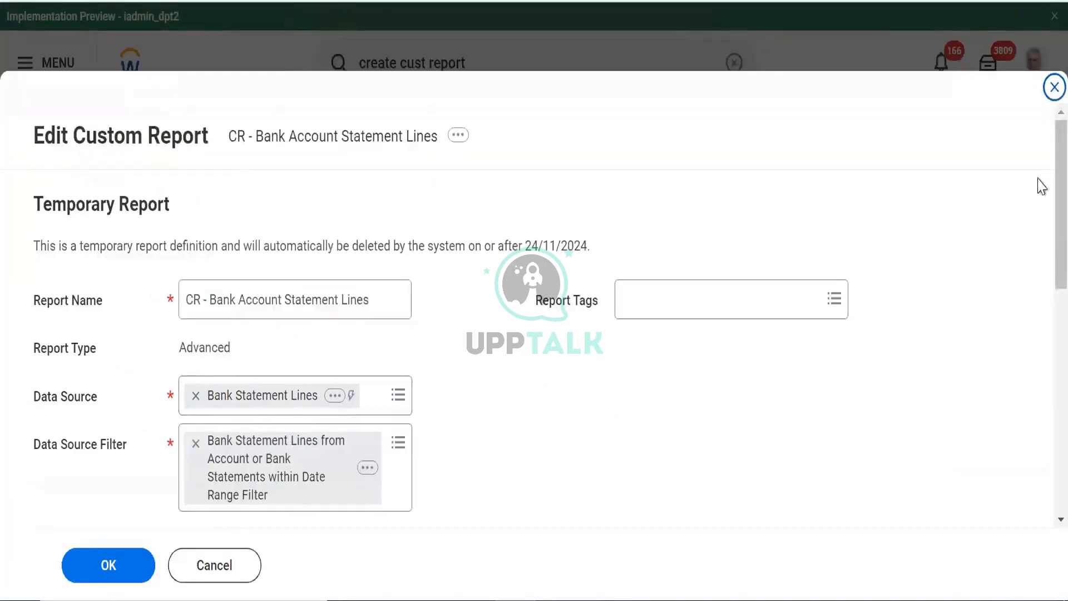
# Keep the 'Account or Bank Statements within Date Range' data source filter
pyautogui.scroll(-8, 1041, 256)
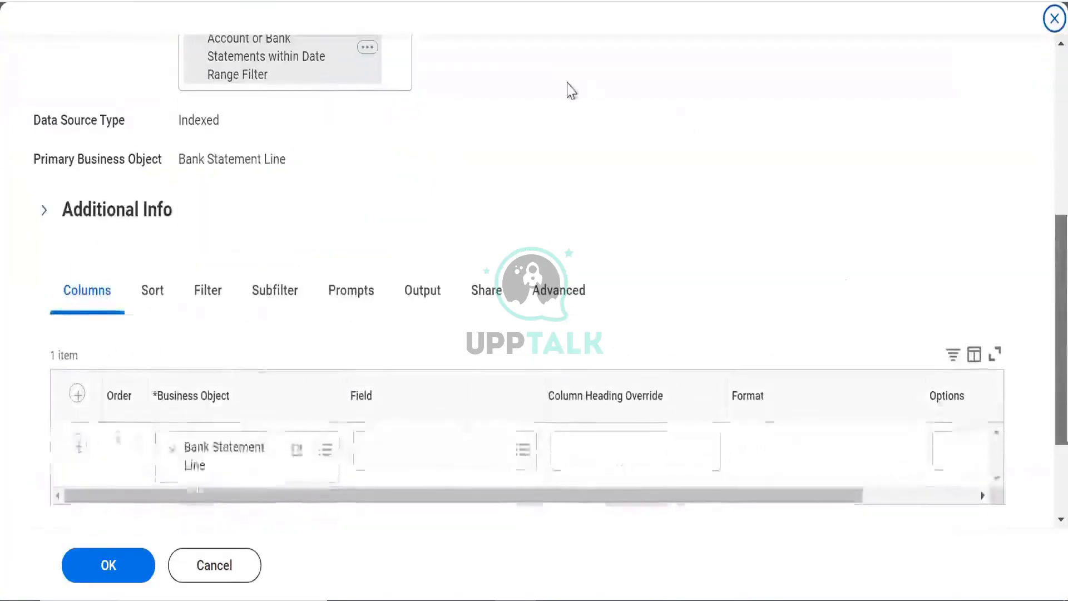
pyautogui.scroll(2, 327, 195)
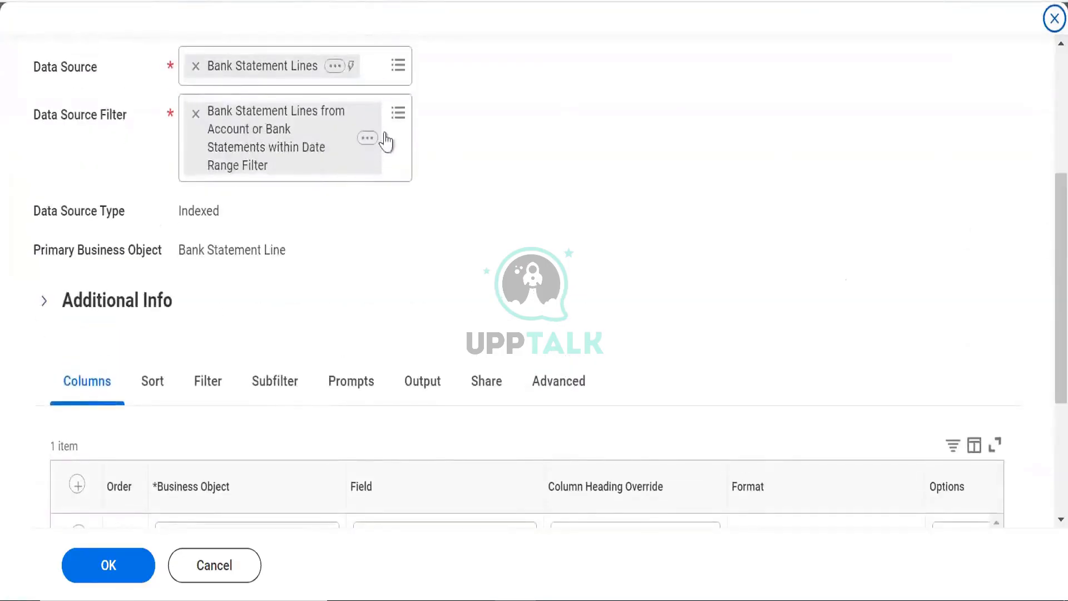
pyautogui.click(397, 113)
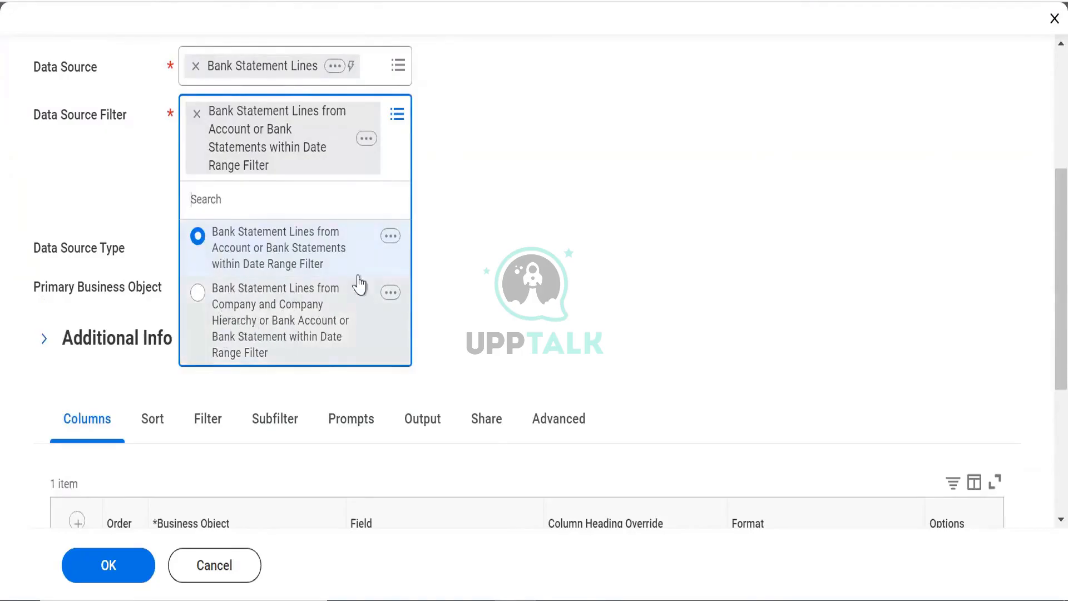
pyautogui.click(532, 216)
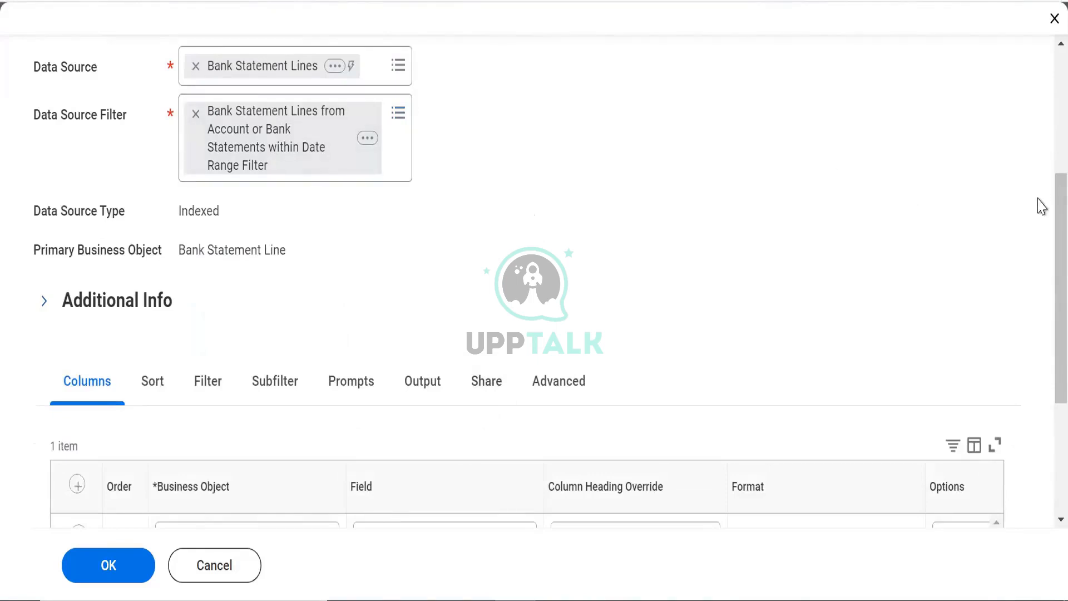
pyautogui.scroll(-3, 374, 345)
# Add Bank Account and Customer as the first two report columns
pyautogui.click(383, 401)
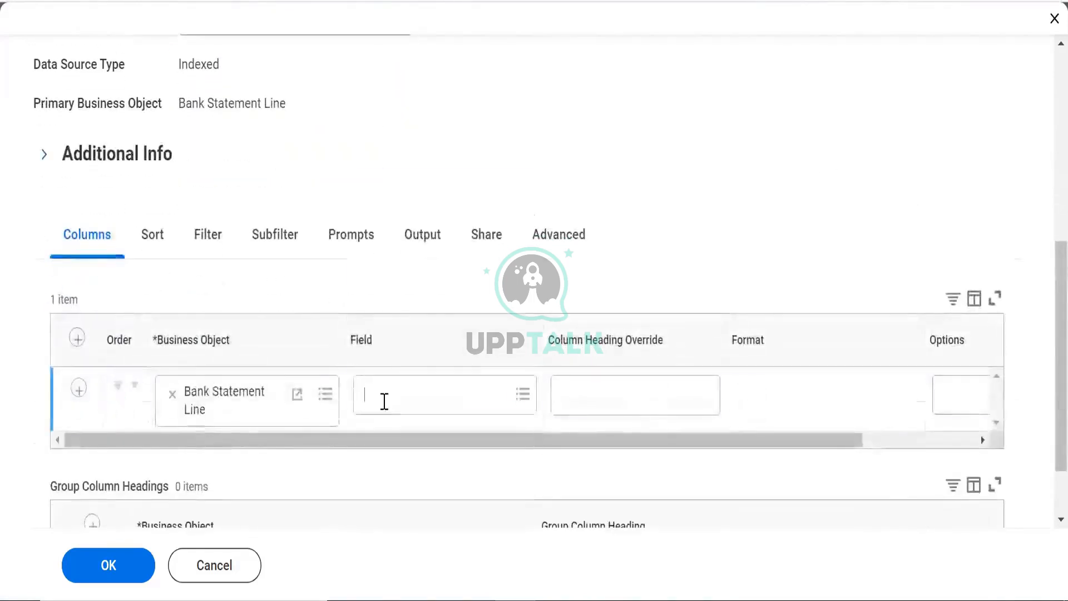
pyautogui.write('bak')
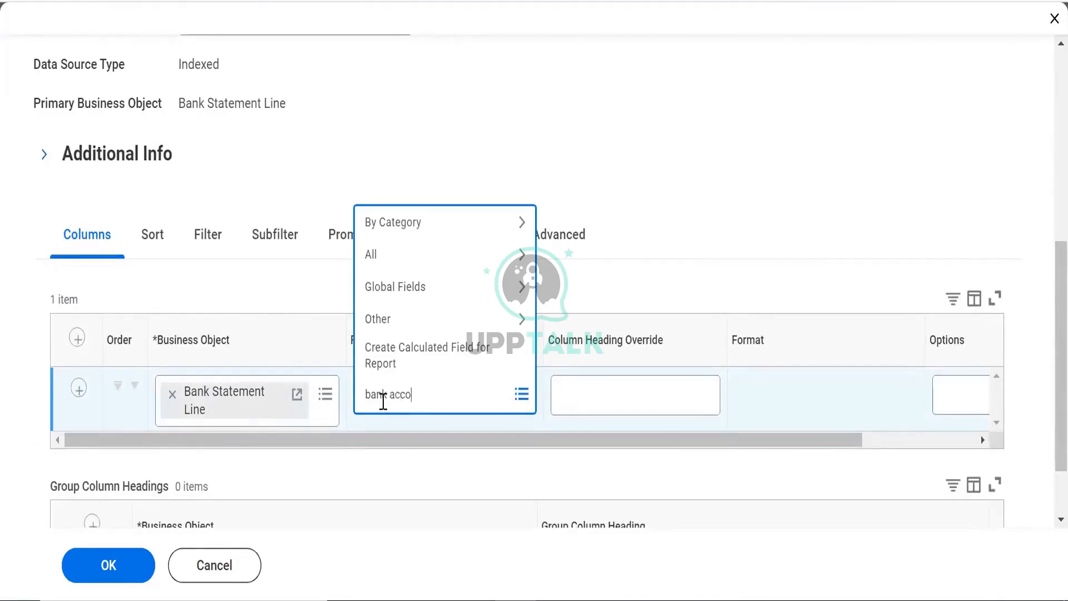
pyautogui.press('Return')
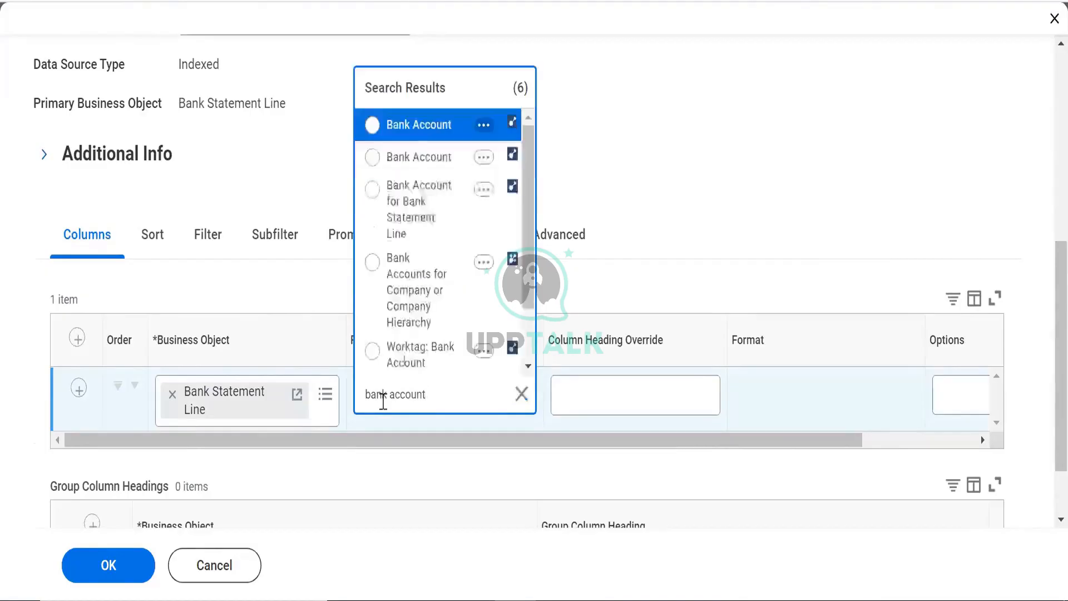
pyautogui.click(412, 125)
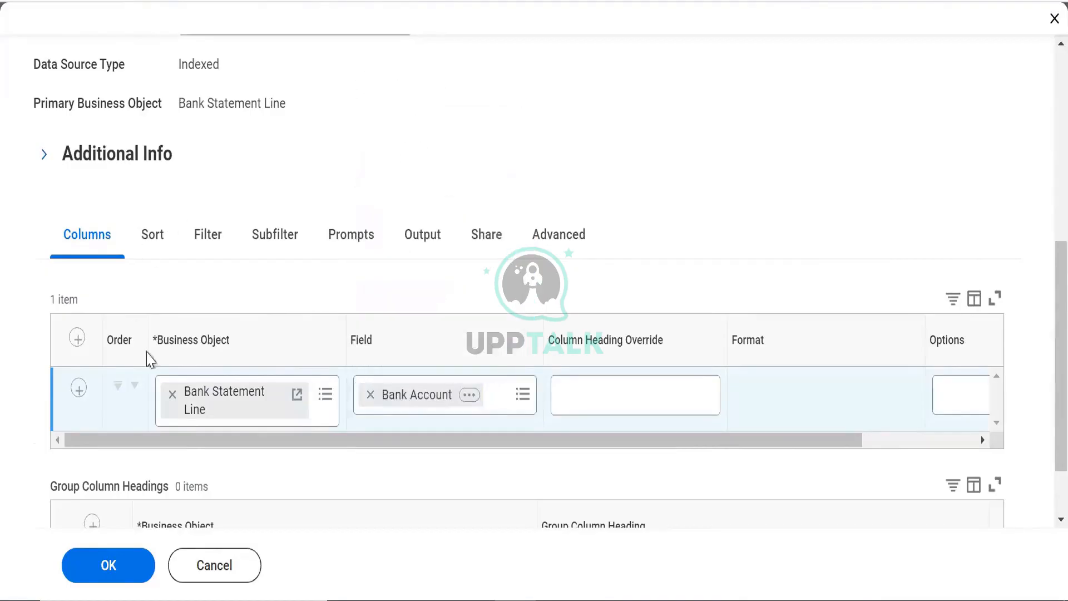
pyautogui.click(77, 389)
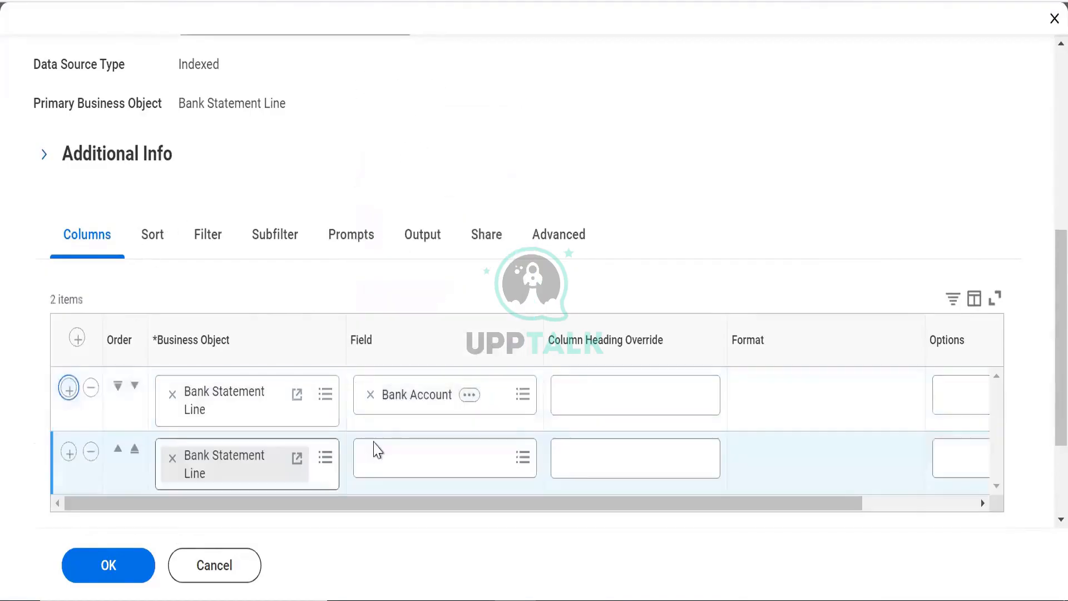
pyautogui.click(378, 456)
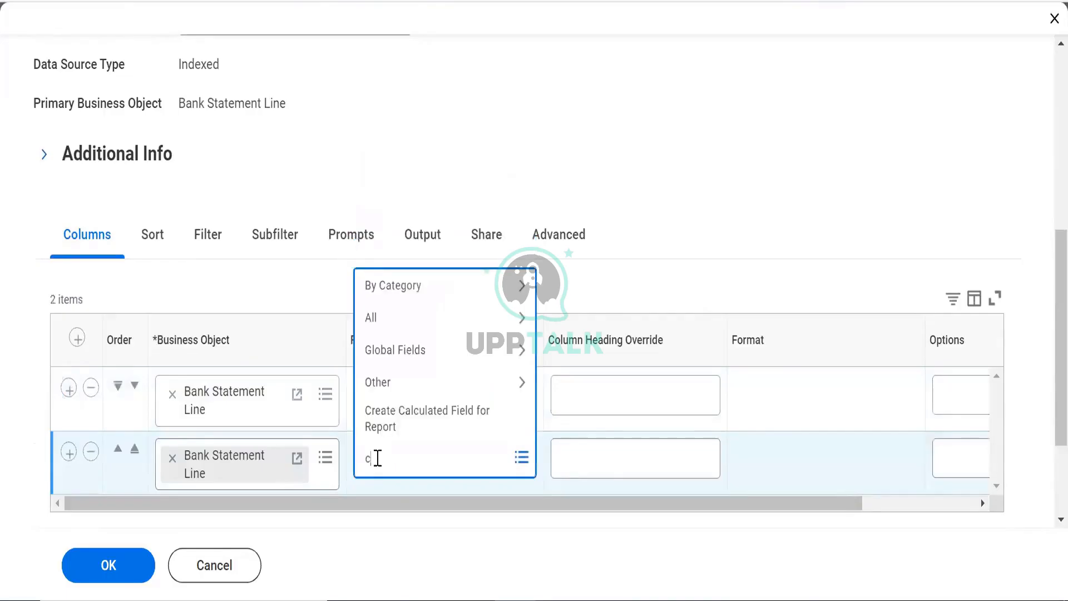
pyautogui.write('customer')
pyautogui.press('Return')
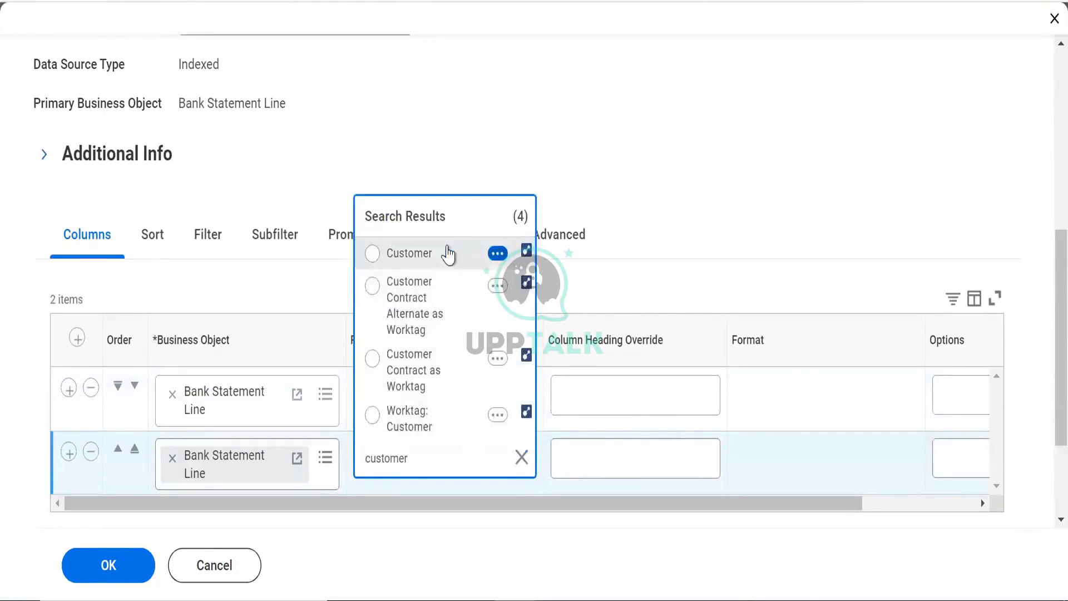
pyautogui.click(446, 247)
# Insert a Statement Date column after Bank Account
pyautogui.click(69, 389)
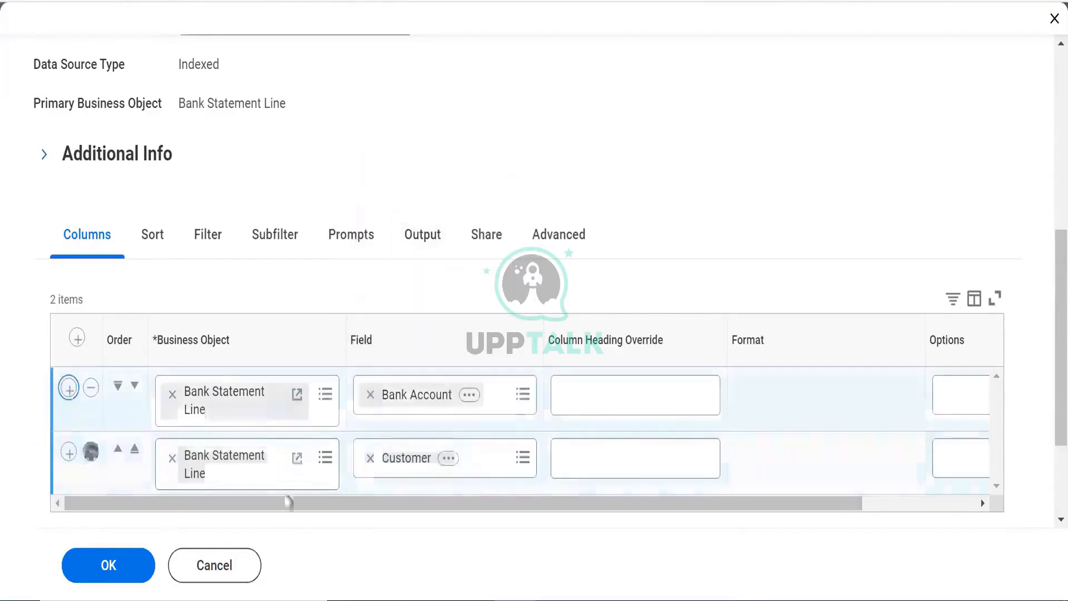
pyautogui.click(367, 458)
pyautogui.write('statement date')
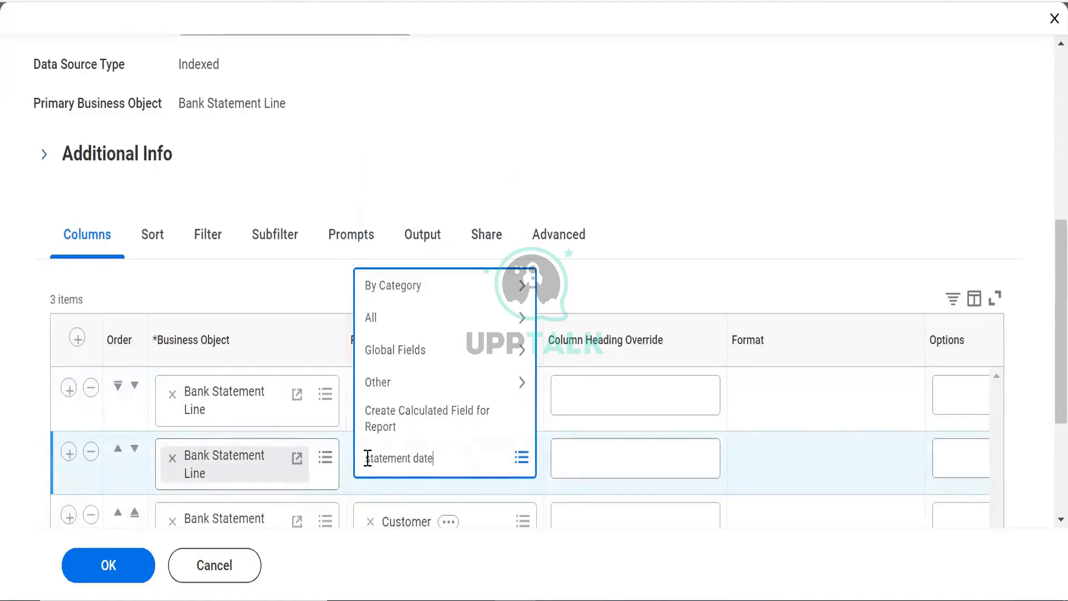
pyautogui.press('Return')
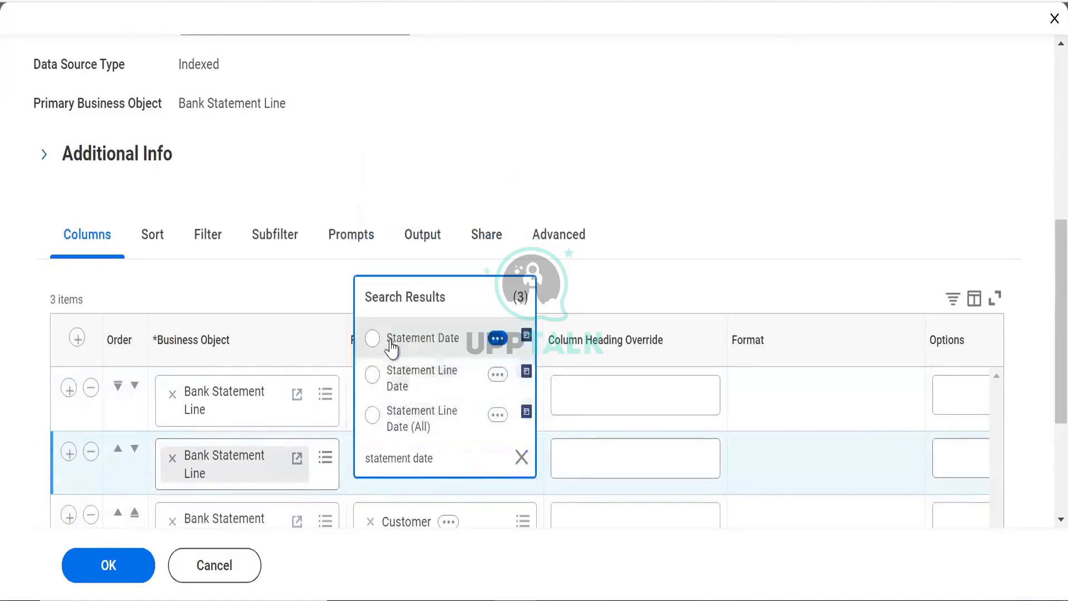
pyautogui.click(372, 338)
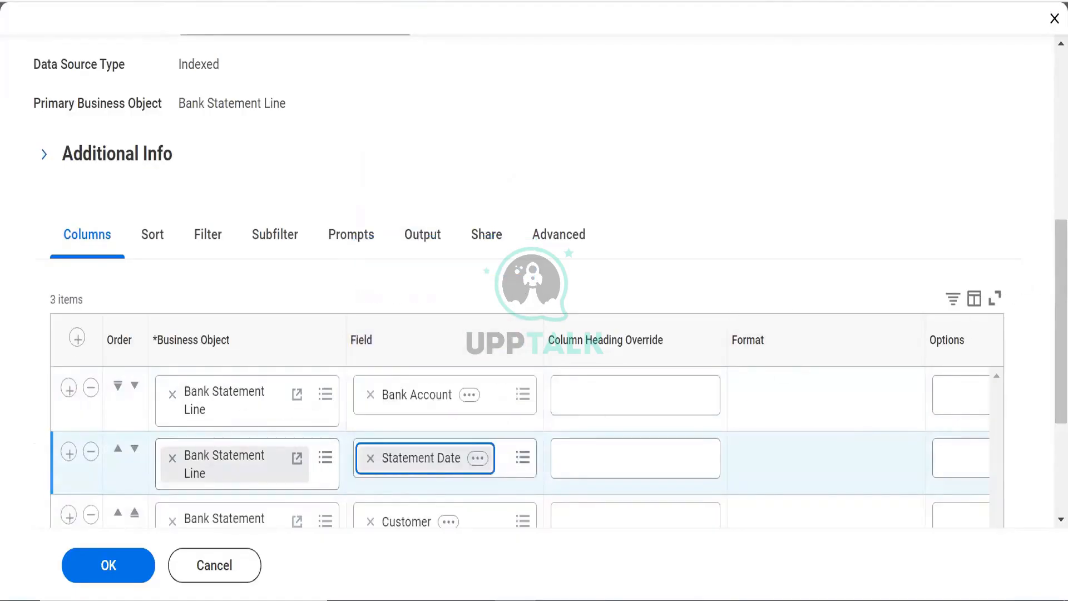
pyautogui.scroll(-4, 1041, 364)
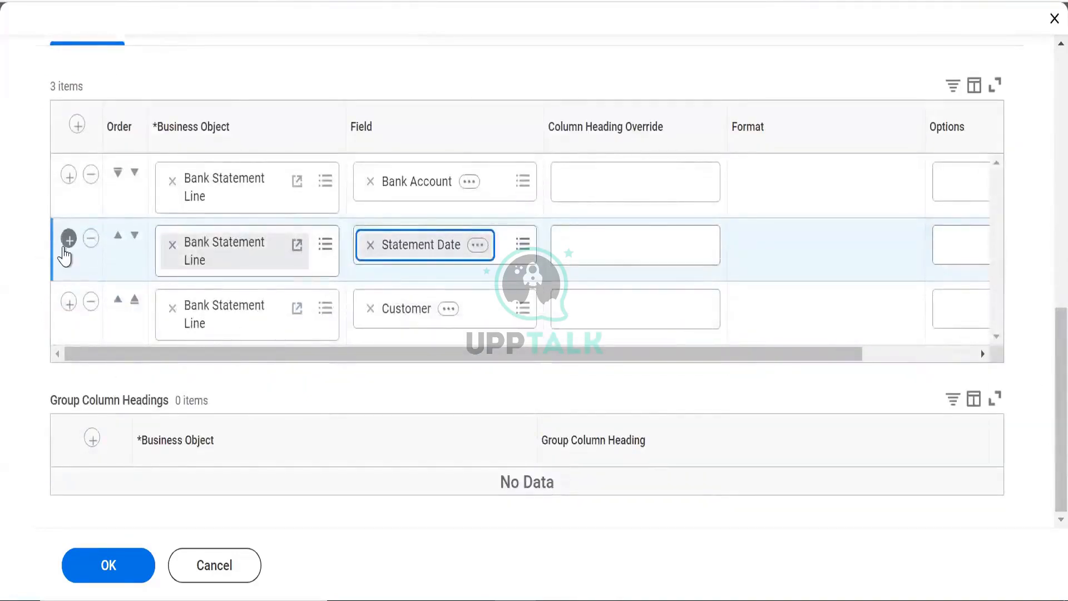
# Add a Statement Line Amount column below Statement Date
pyautogui.click(66, 245)
pyautogui.click(431, 310)
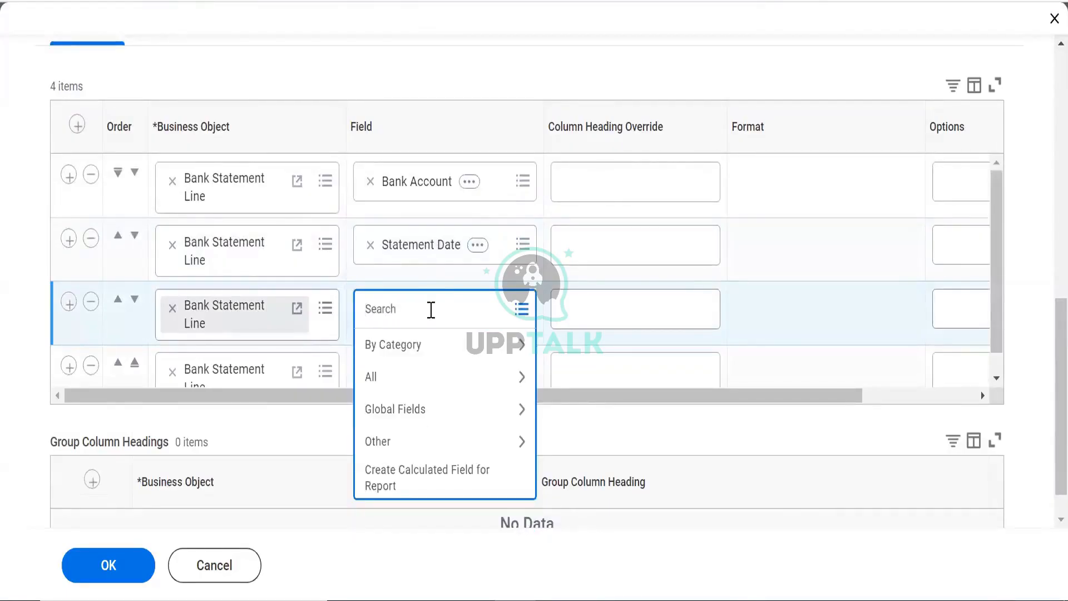
pyautogui.write('statement')
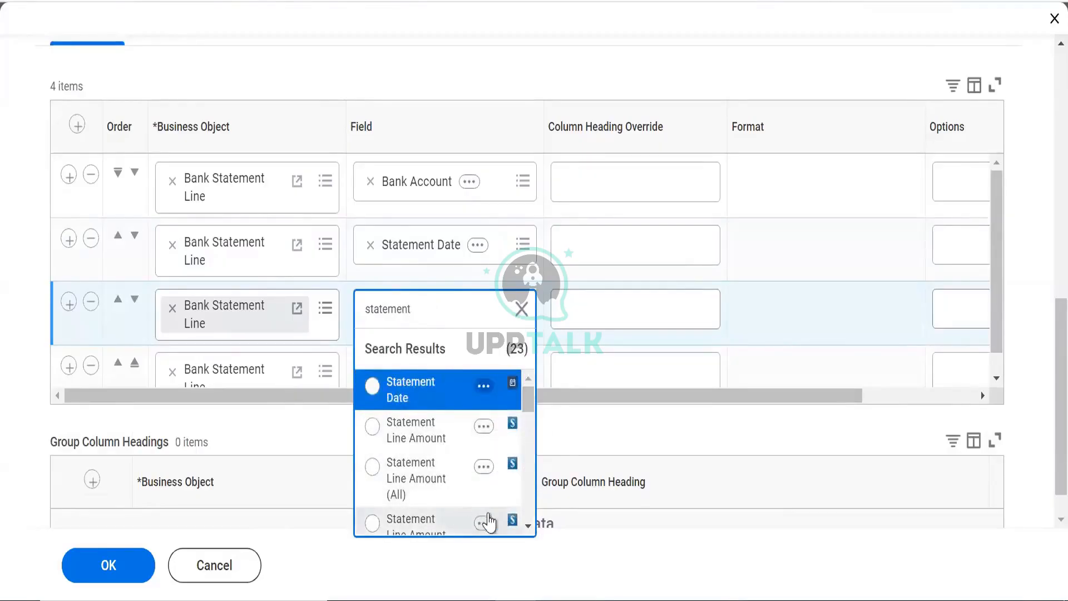
pyautogui.click(470, 442)
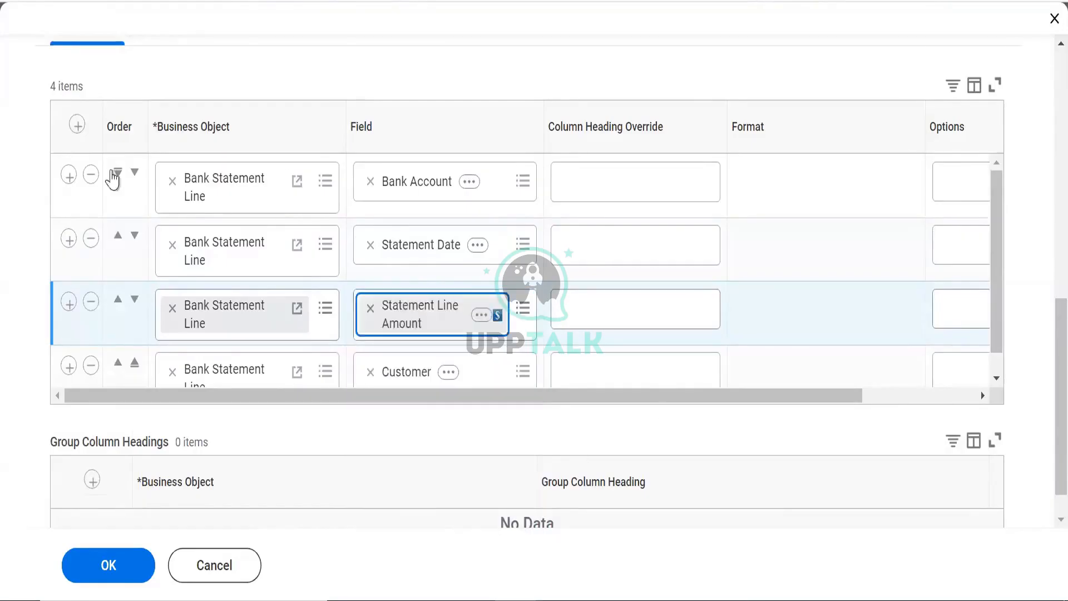
# Add Statement Line Amount as Display Currency with column heading 'Currency'
pyautogui.click(69, 302)
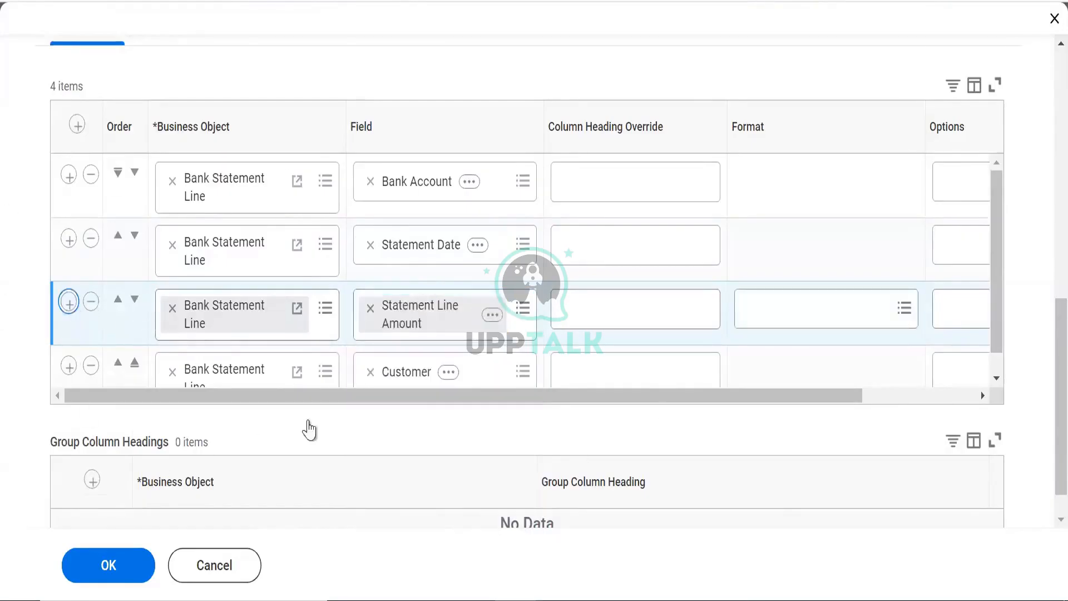
pyautogui.click(398, 371)
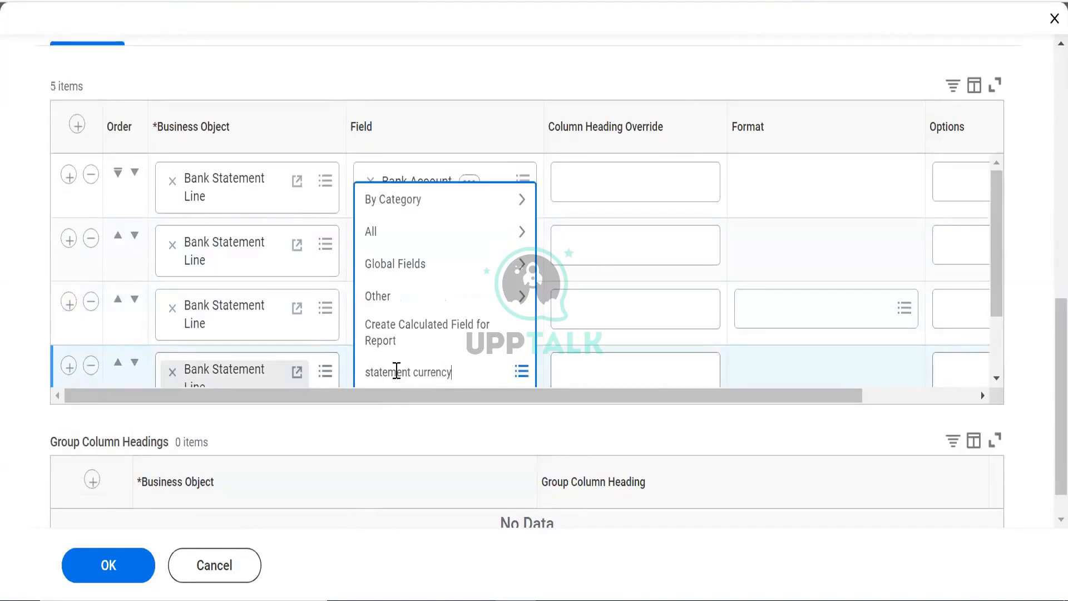
pyautogui.press('Return')
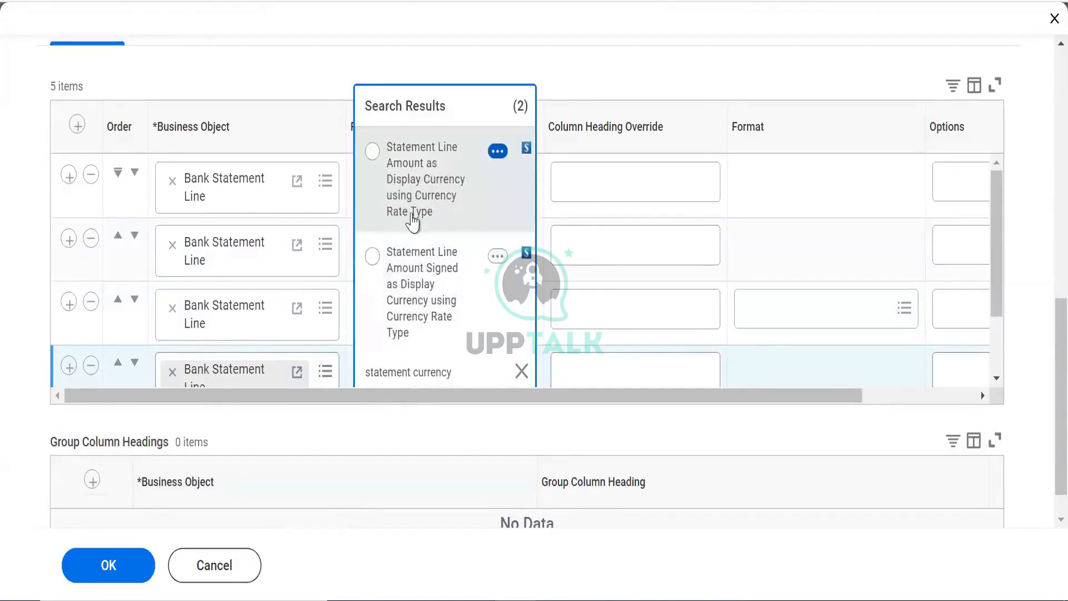
pyautogui.click(445, 215)
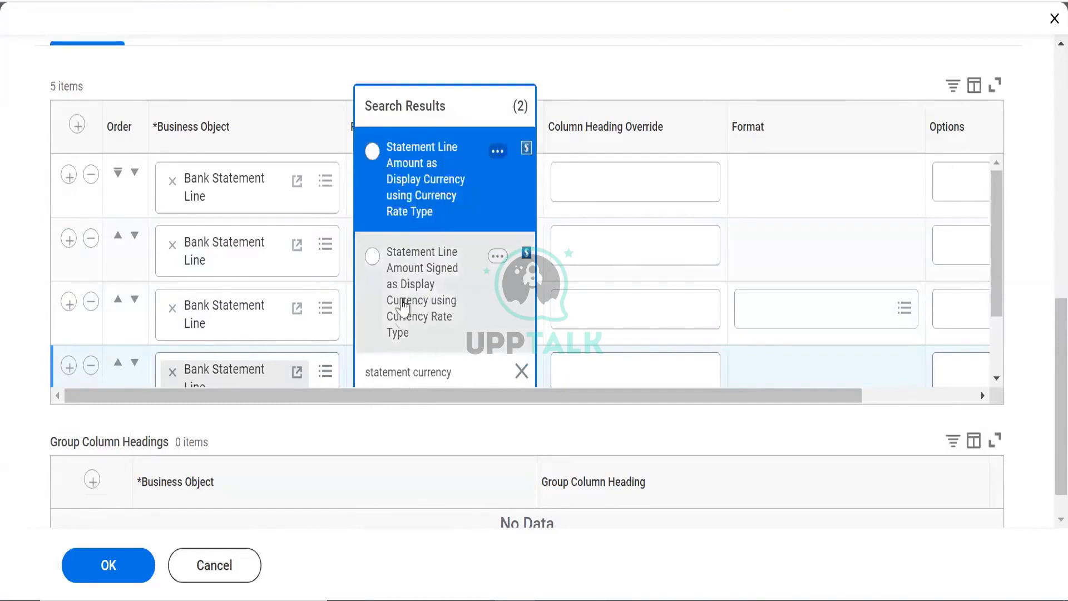
pyautogui.click(411, 201)
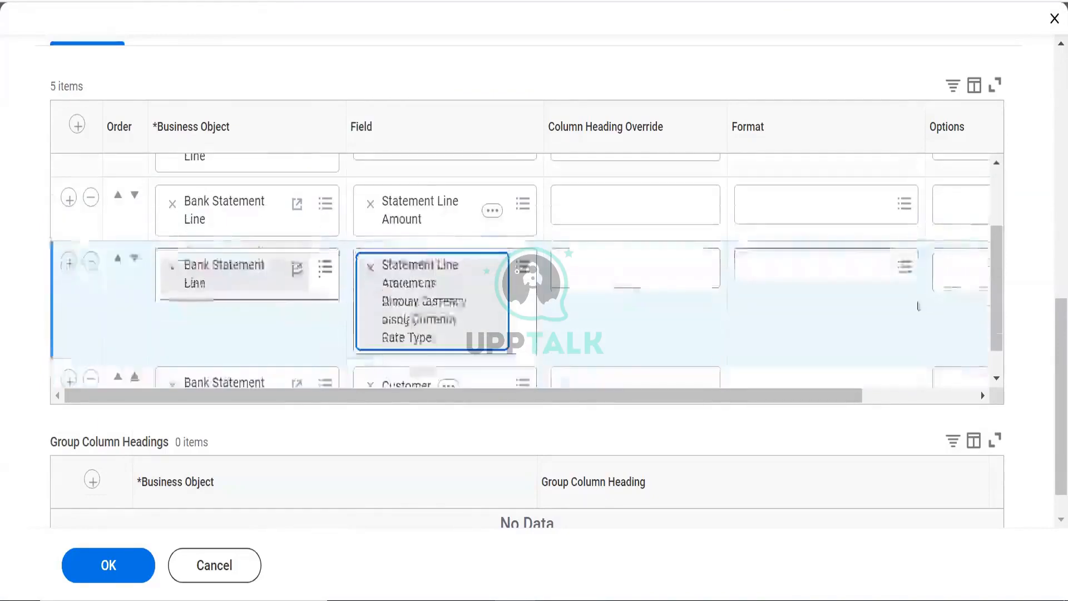
pyautogui.moveTo(998, 274); pyautogui.dragTo(996, 298)
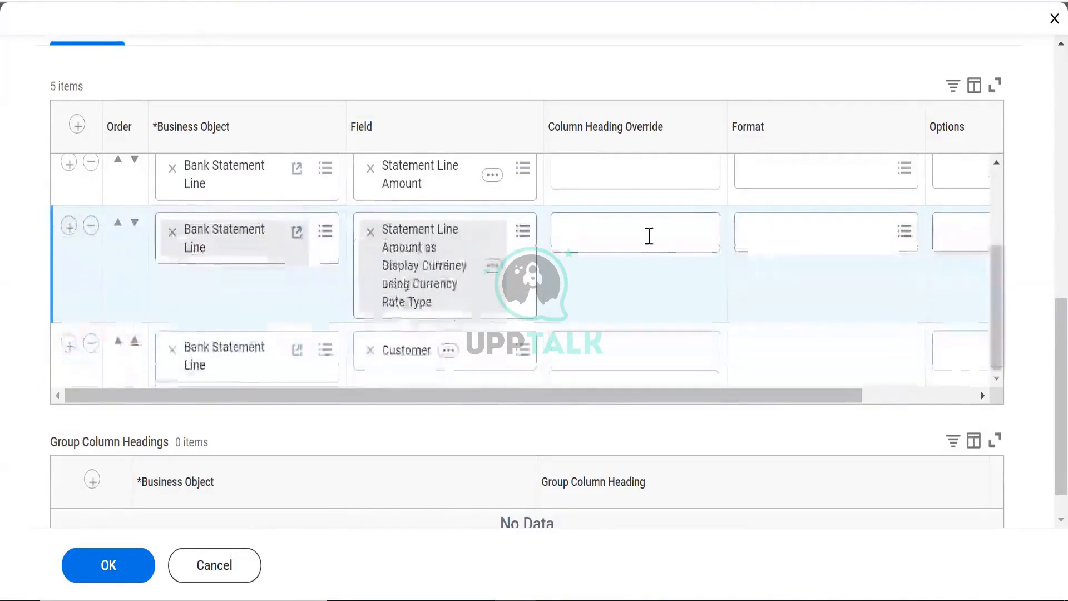
pyautogui.click(634, 238)
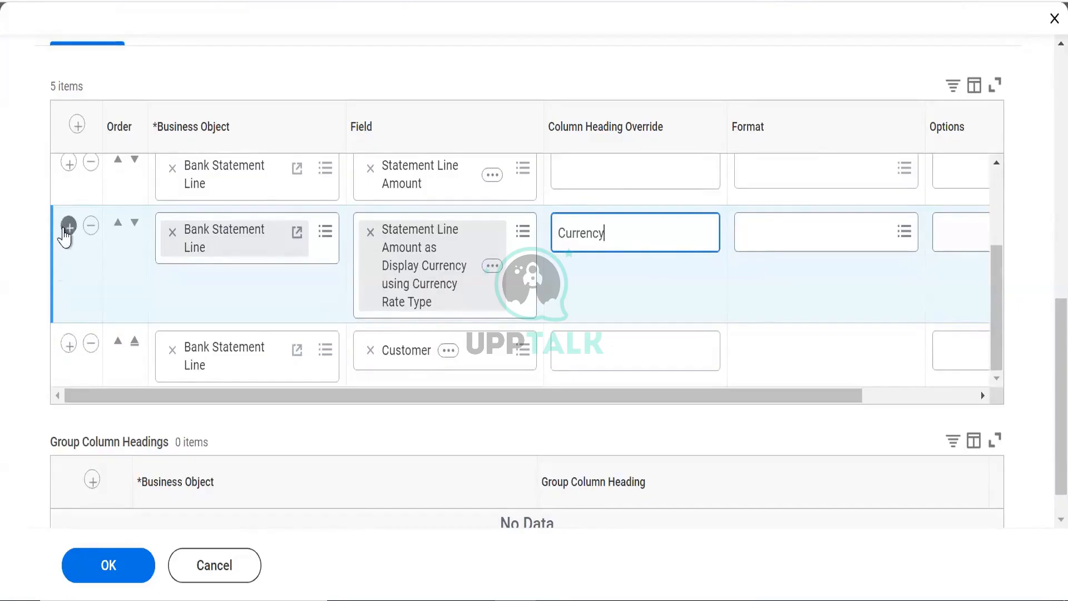
# Add a Bank Statement Status column below the Currency column
pyautogui.click(68, 226)
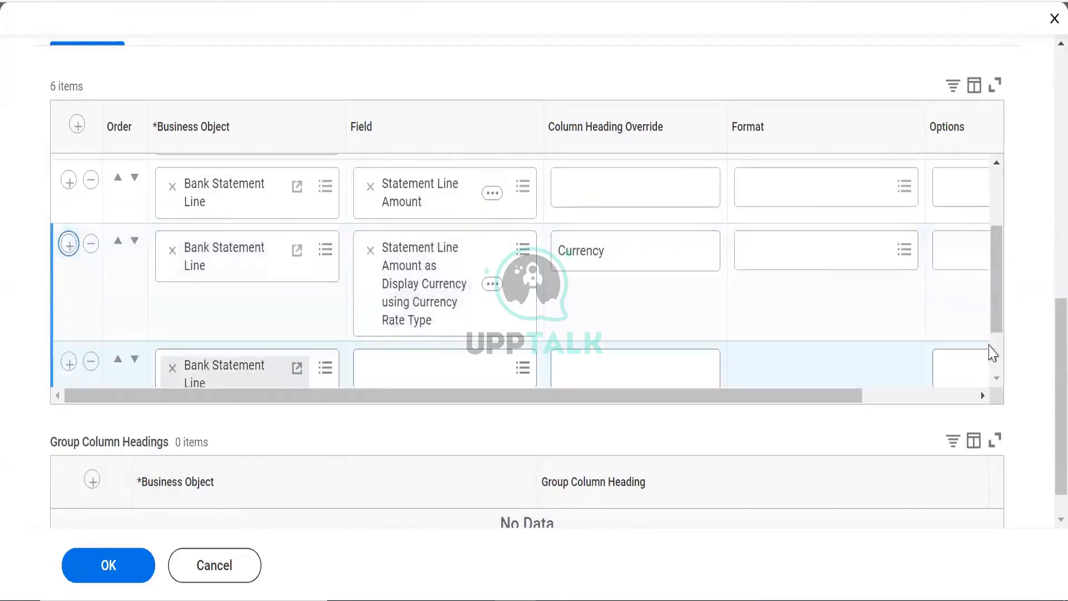
pyautogui.click(997, 359)
pyautogui.click(461, 299)
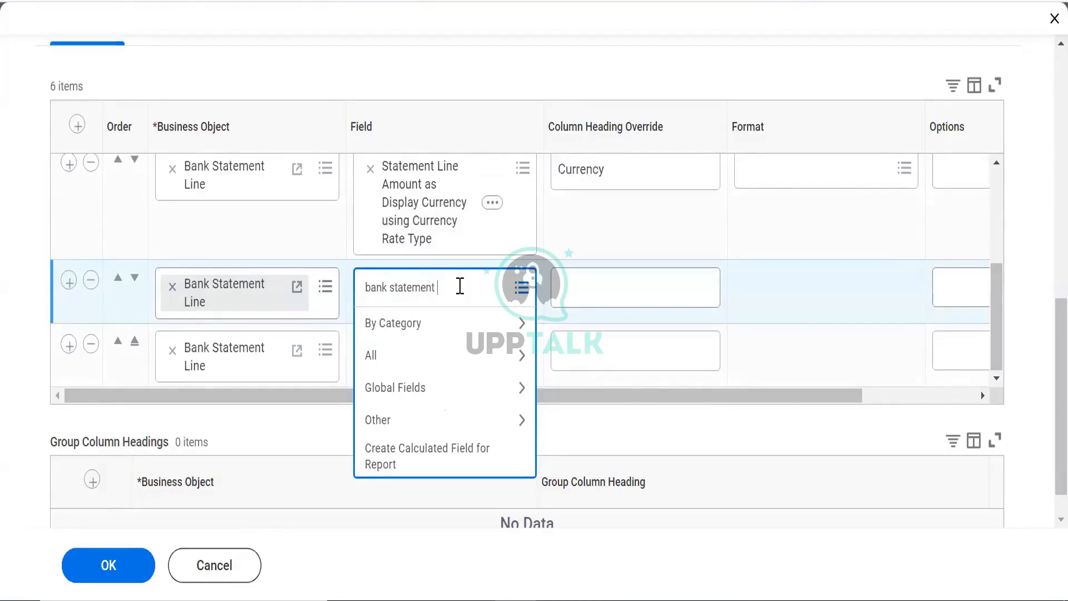
pyautogui.press('Return')
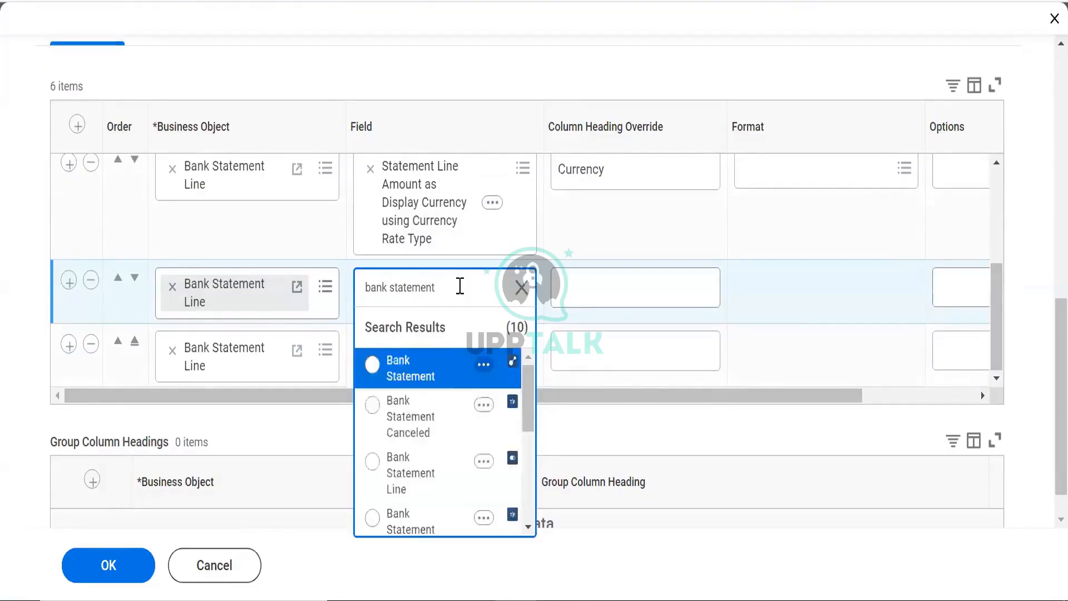
pyautogui.moveTo(526, 390); pyautogui.dragTo(530, 490)
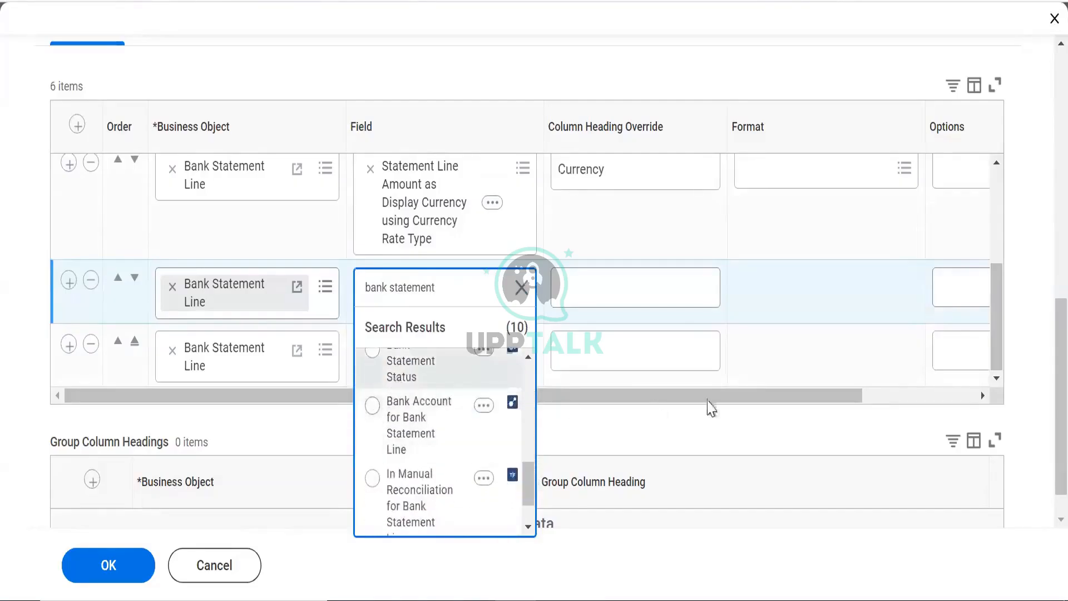
pyautogui.click(403, 374)
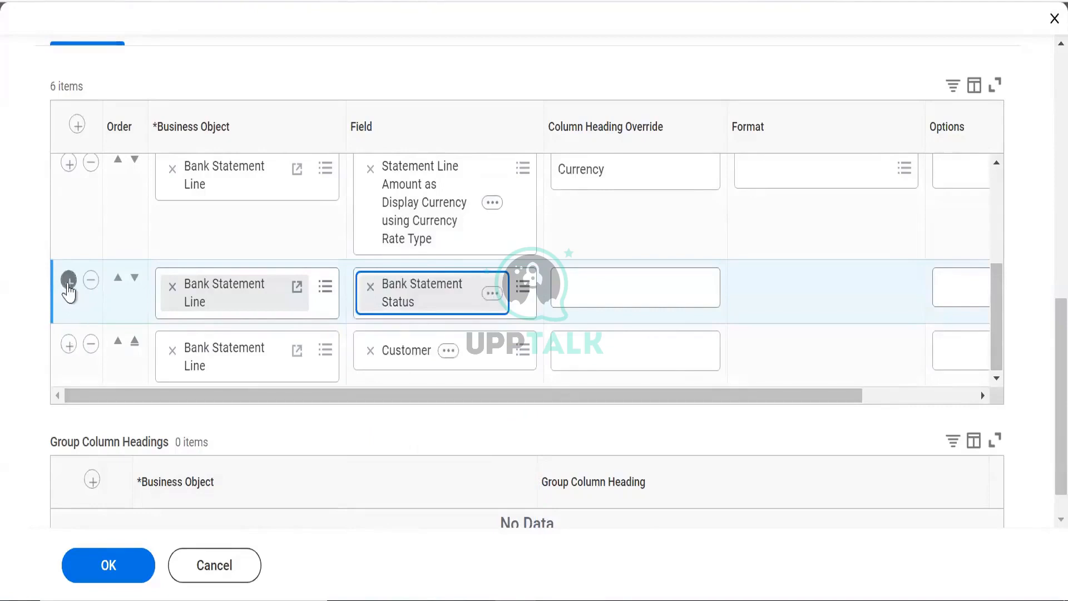
# Insert a new column row below Bank Statement Status
pyautogui.click(68, 281)
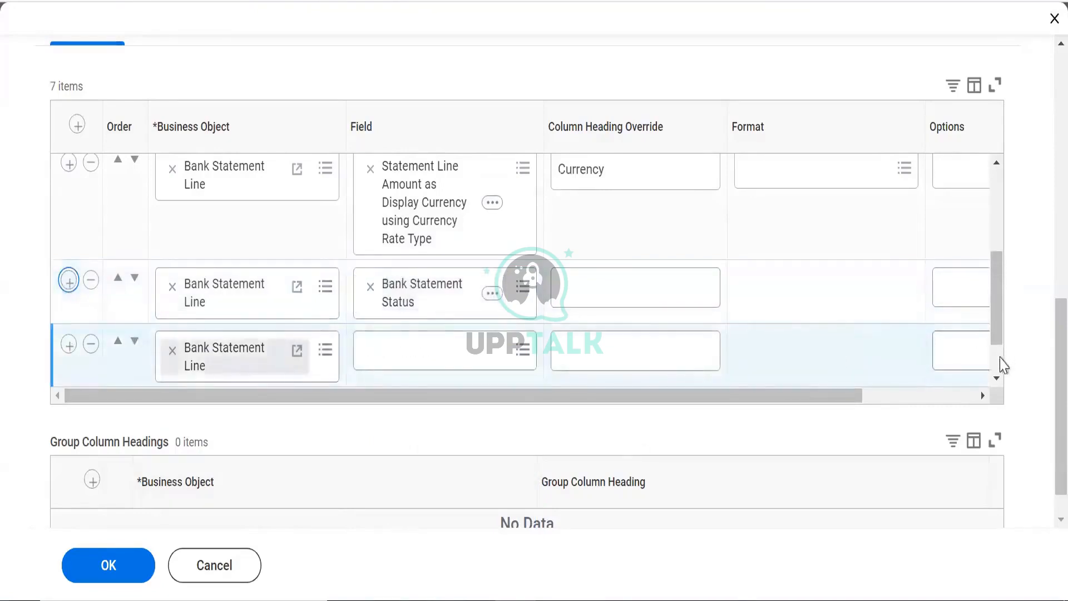
pyautogui.scroll(-1, 751, 350)
pyautogui.click(458, 286)
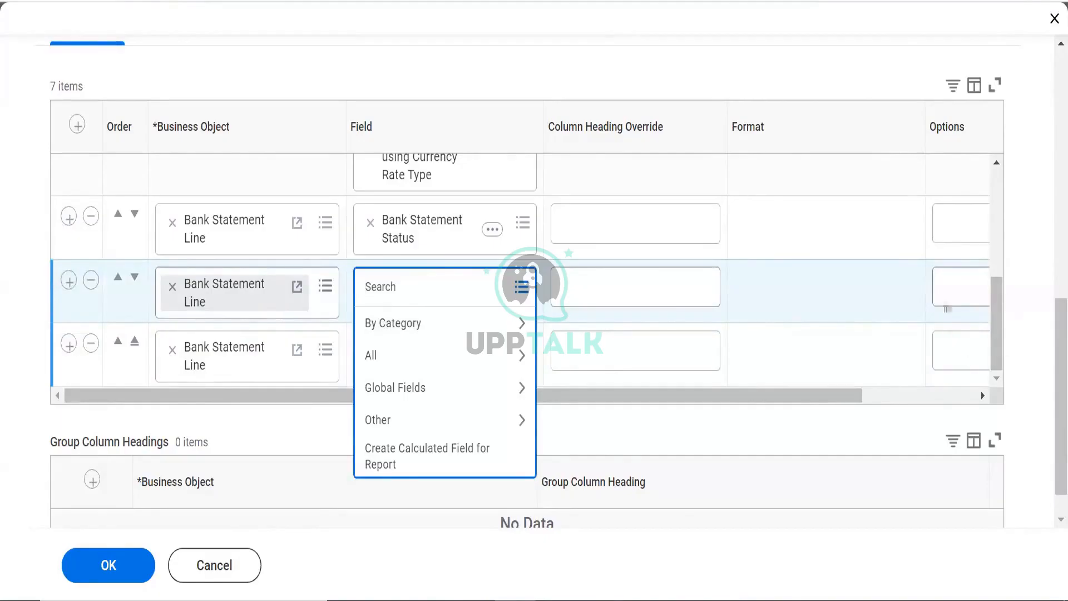
pyautogui.moveTo(1005, 308); pyautogui.dragTo(999, 174)
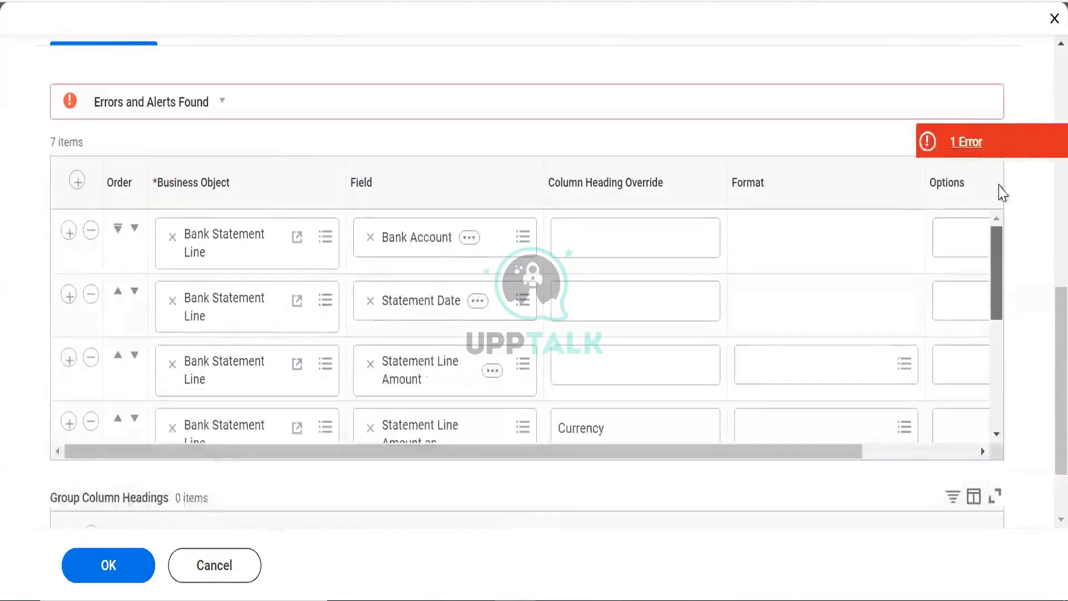
pyautogui.scroll(-5, 787, 423)
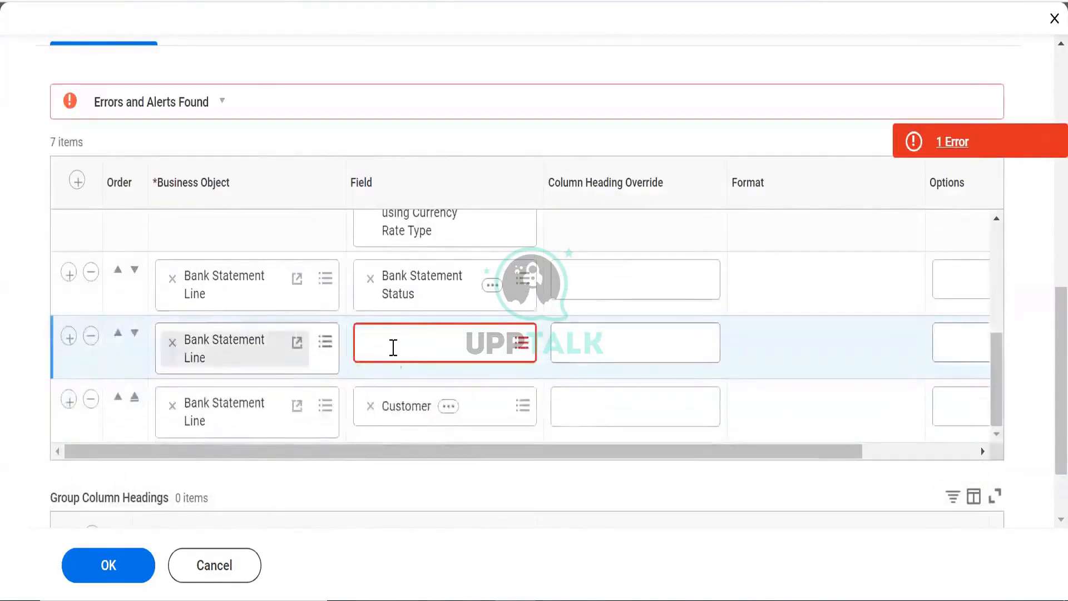
pyautogui.click(393, 348)
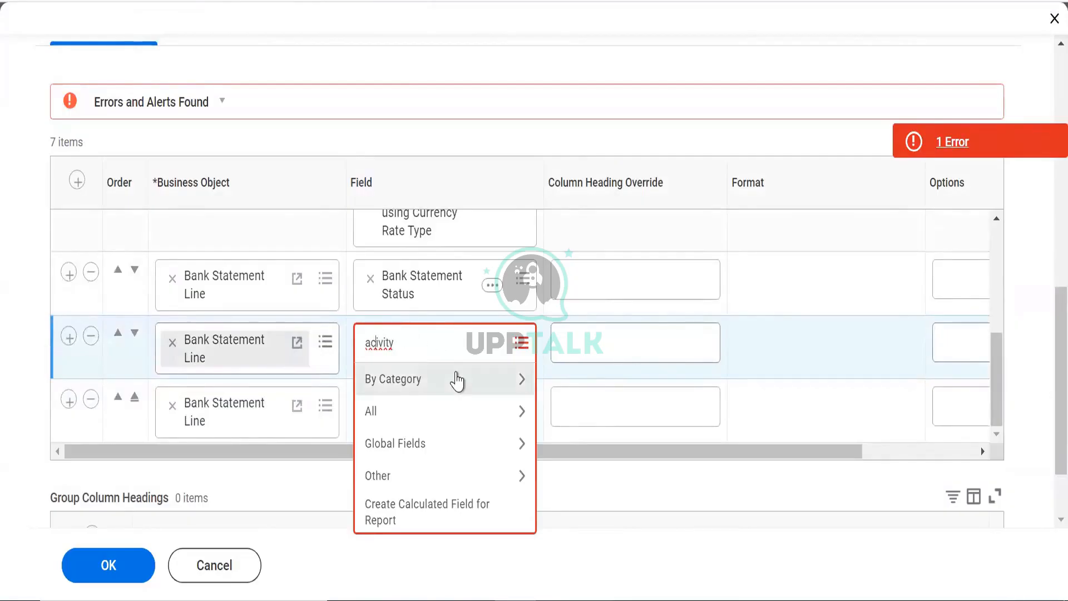
# Set the row to Cash Activity Category and add another blank row below
pyautogui.write('t')
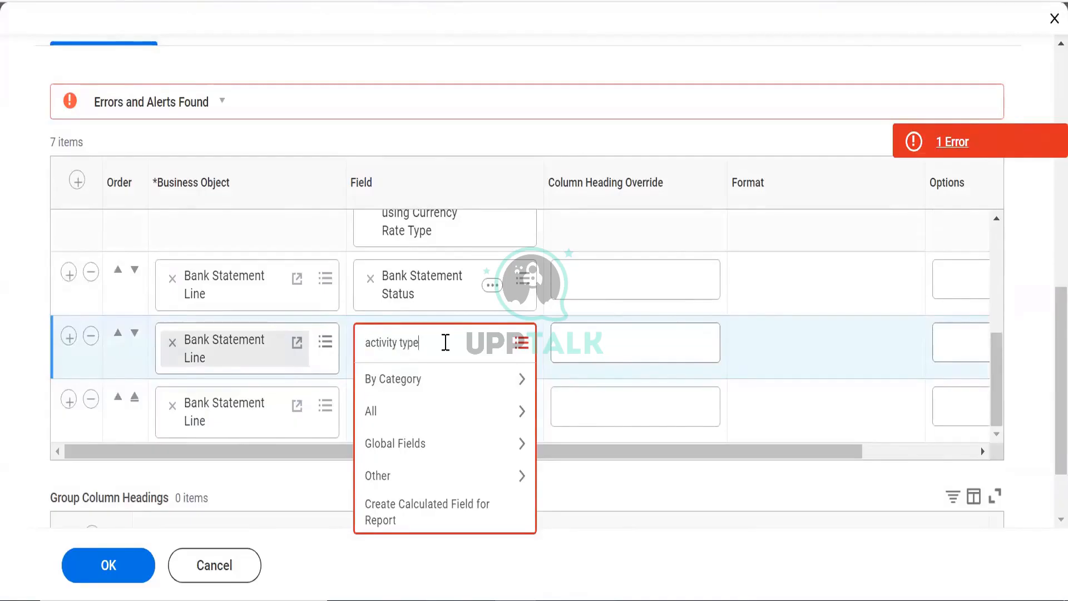
pyautogui.press('Return')
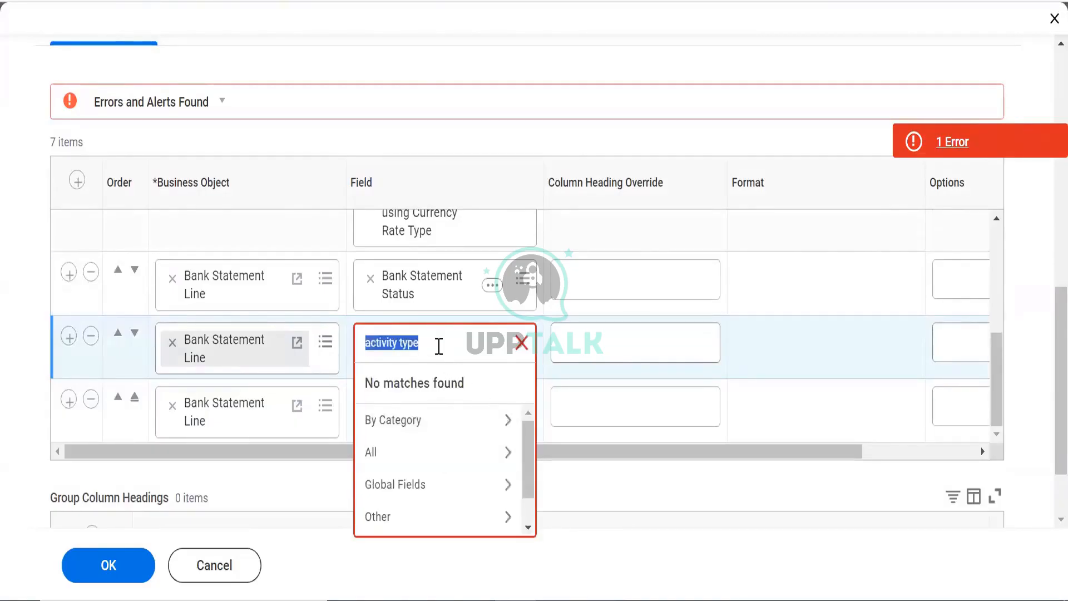
pyautogui.click(438, 345)
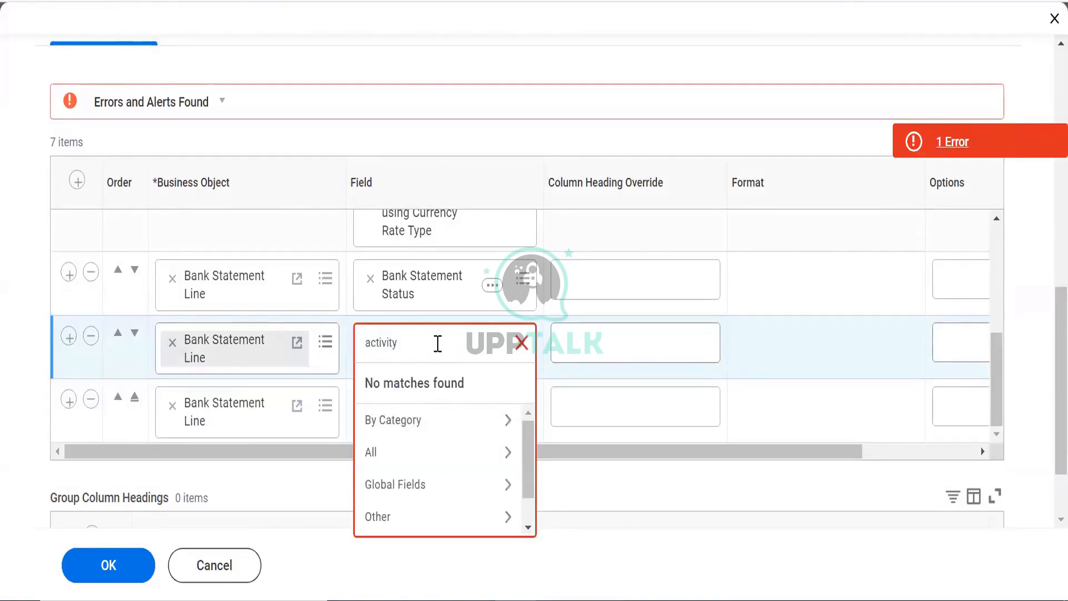
pyautogui.press('Return')
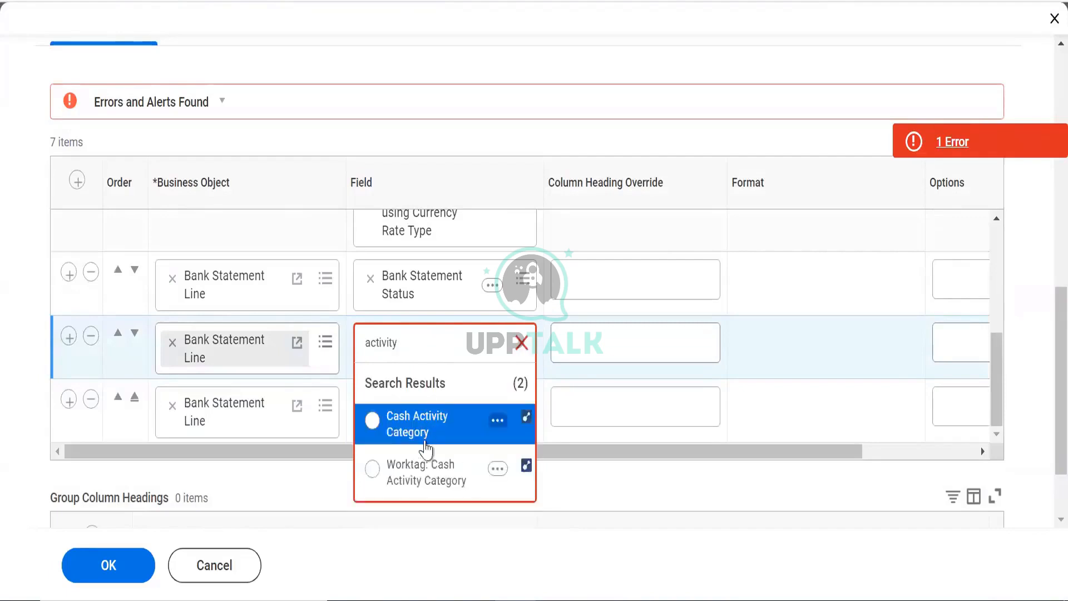
pyautogui.press('Down')
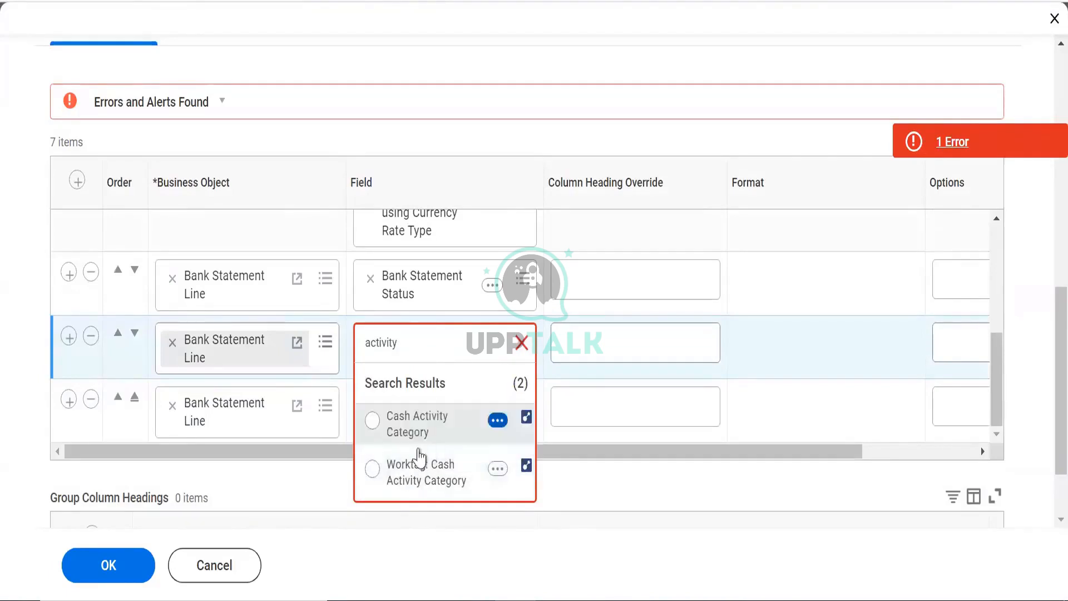
pyautogui.click(410, 439)
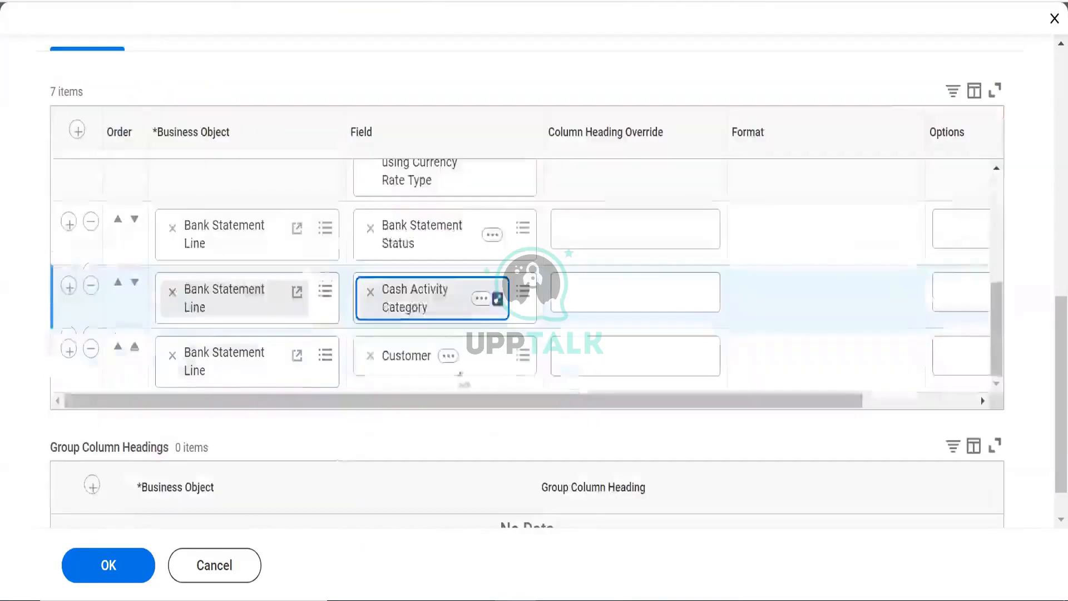
pyautogui.click(68, 286)
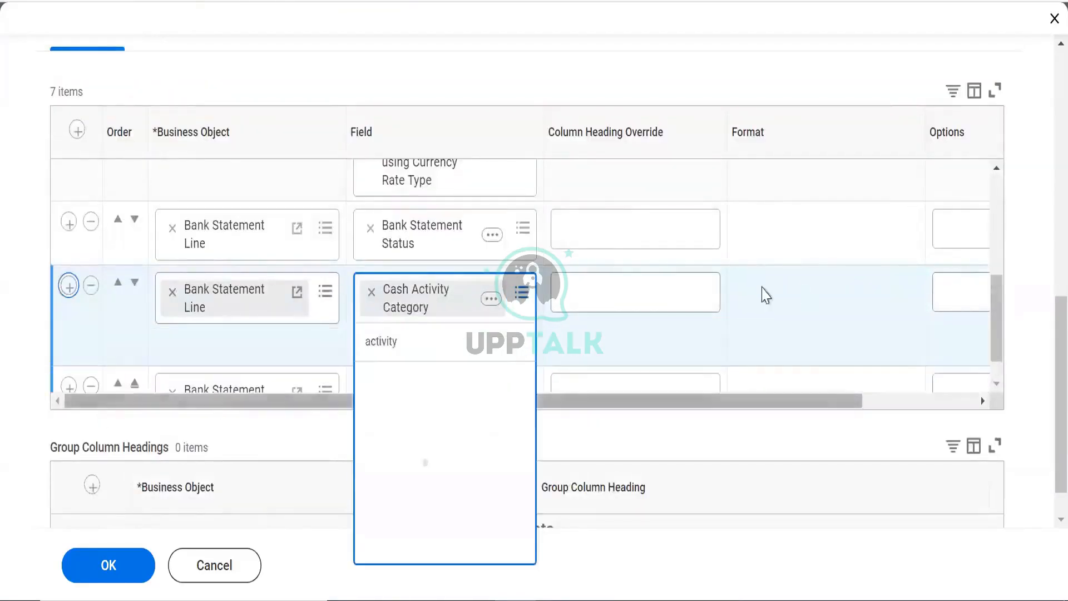
pyautogui.click(998, 355)
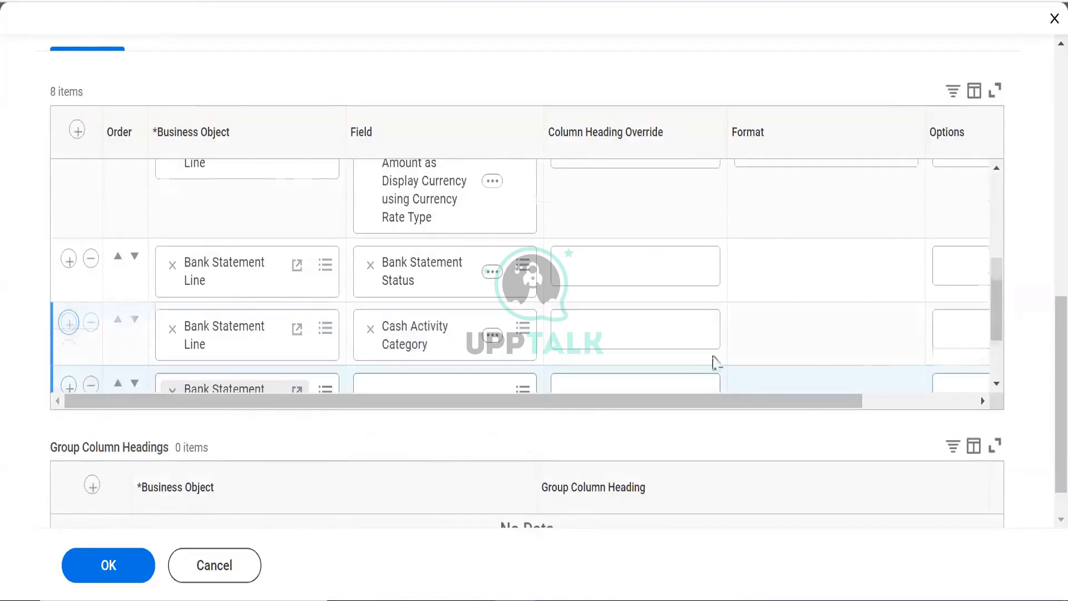
# Set the eighth column's field to Debit/Credit, found by searching 'debit'
pyautogui.click(424, 294)
pyautogui.write('amount')
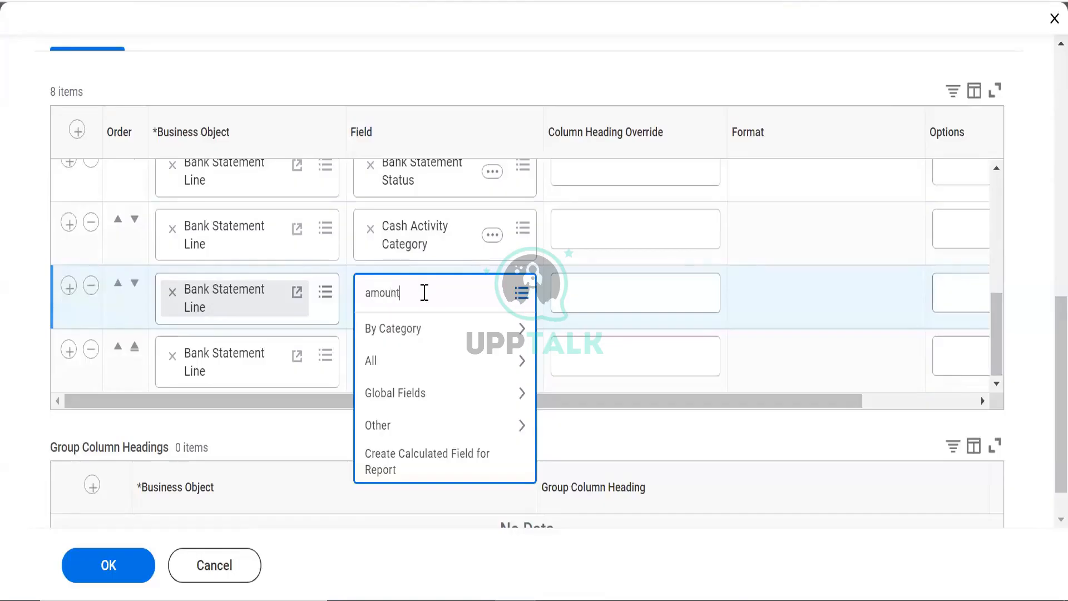
pyautogui.press('Return')
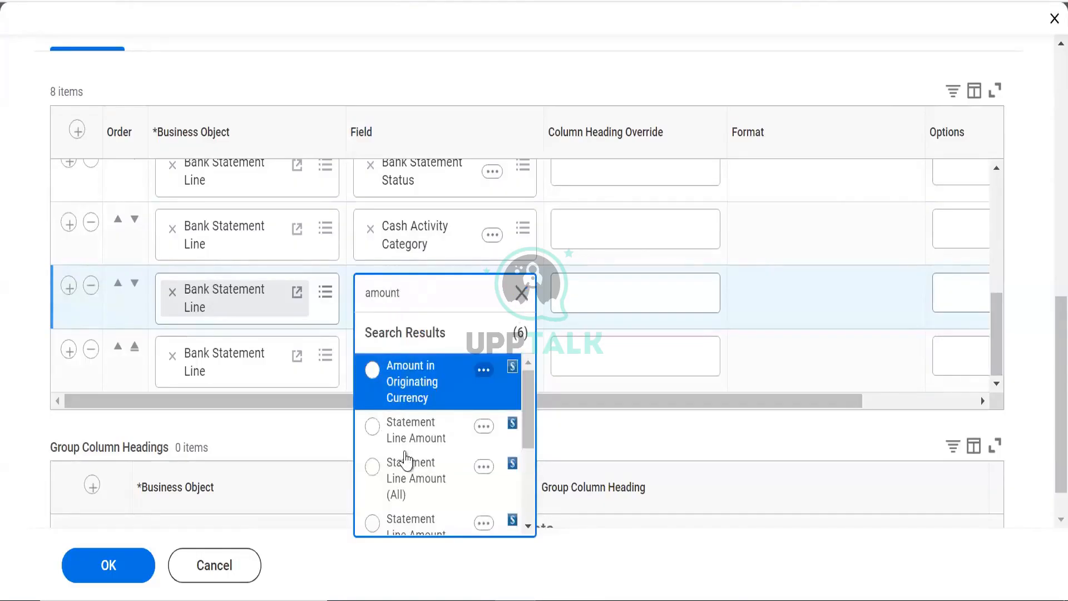
pyautogui.scroll(-5, 535, 526)
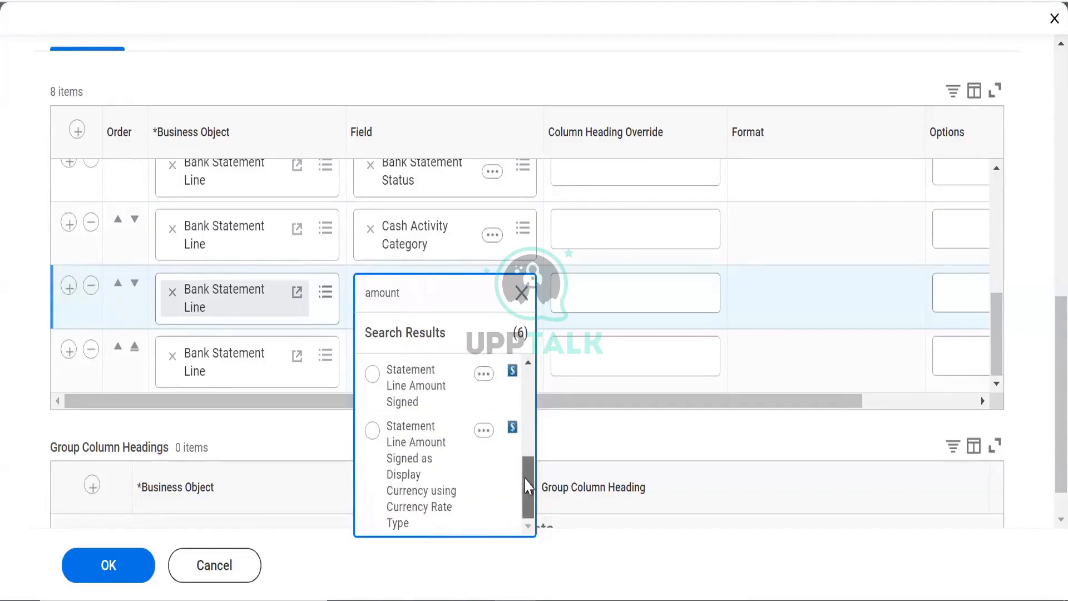
pyautogui.scroll(5, 528, 489)
pyautogui.click(431, 285)
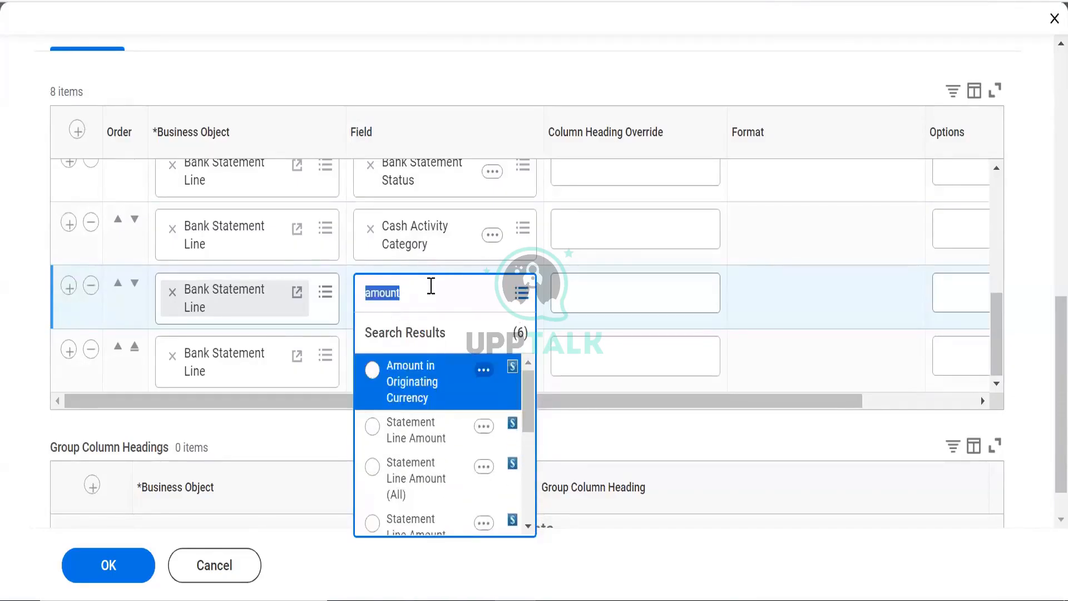
pyautogui.press('BackSpace')
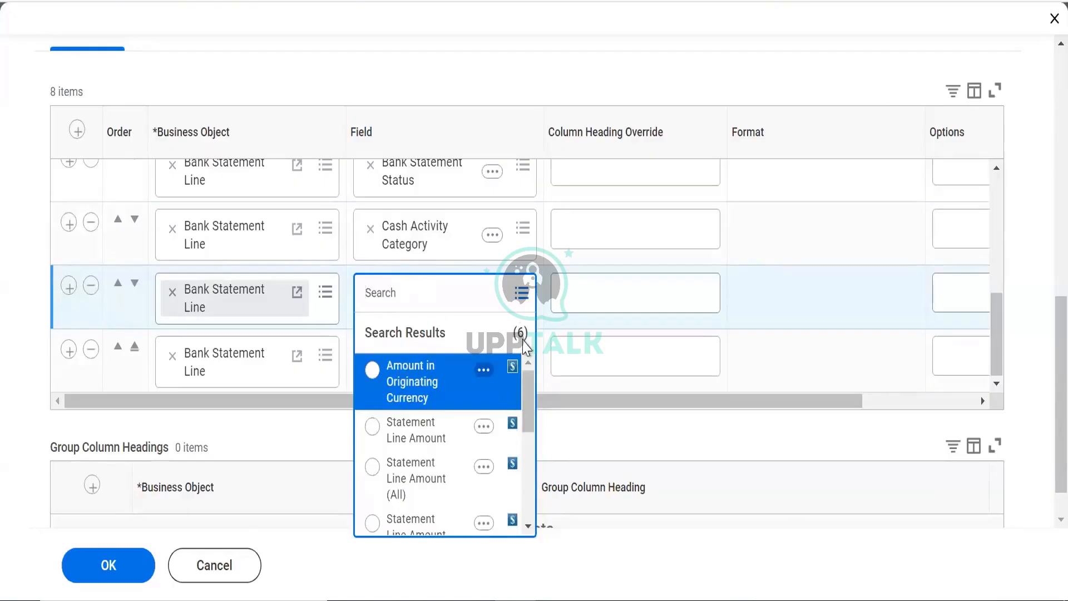
pyautogui.moveTo(996, 353); pyautogui.dragTo(988, 378)
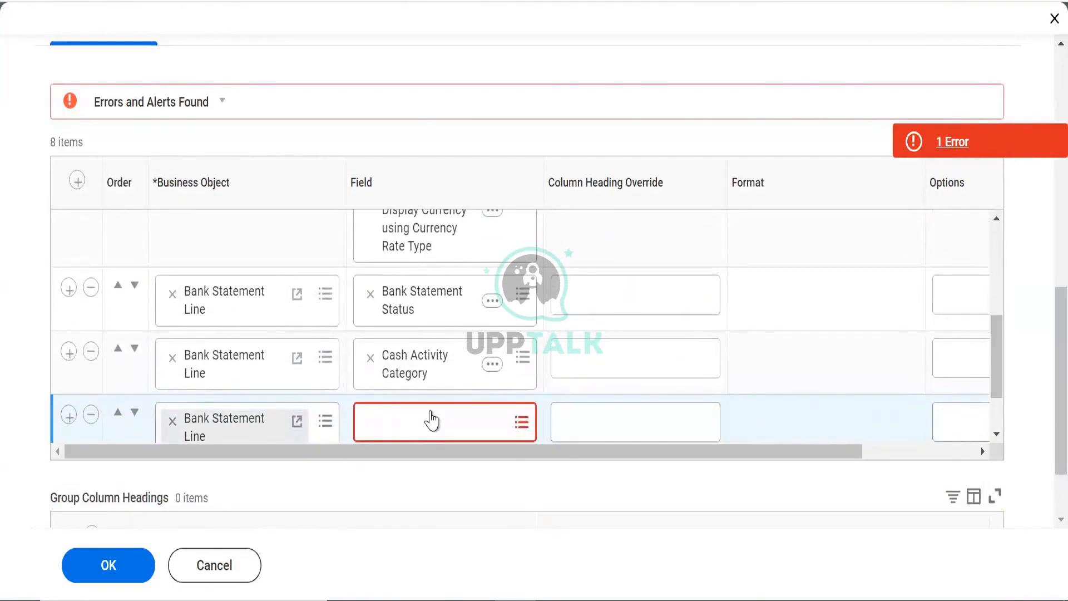
pyautogui.click(431, 416)
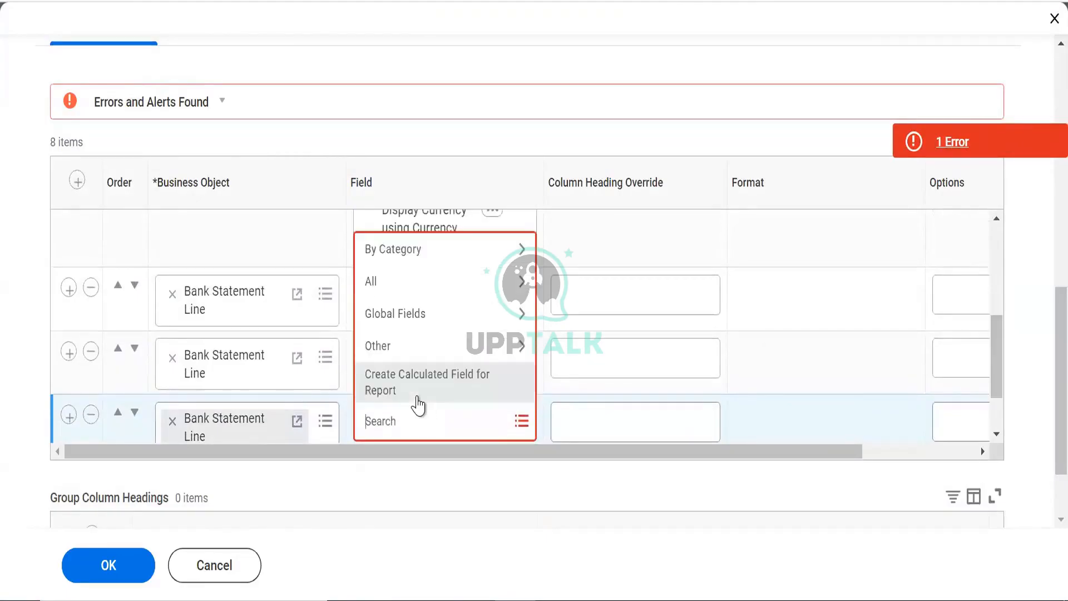
pyautogui.write('debit')
pyautogui.press('Return')
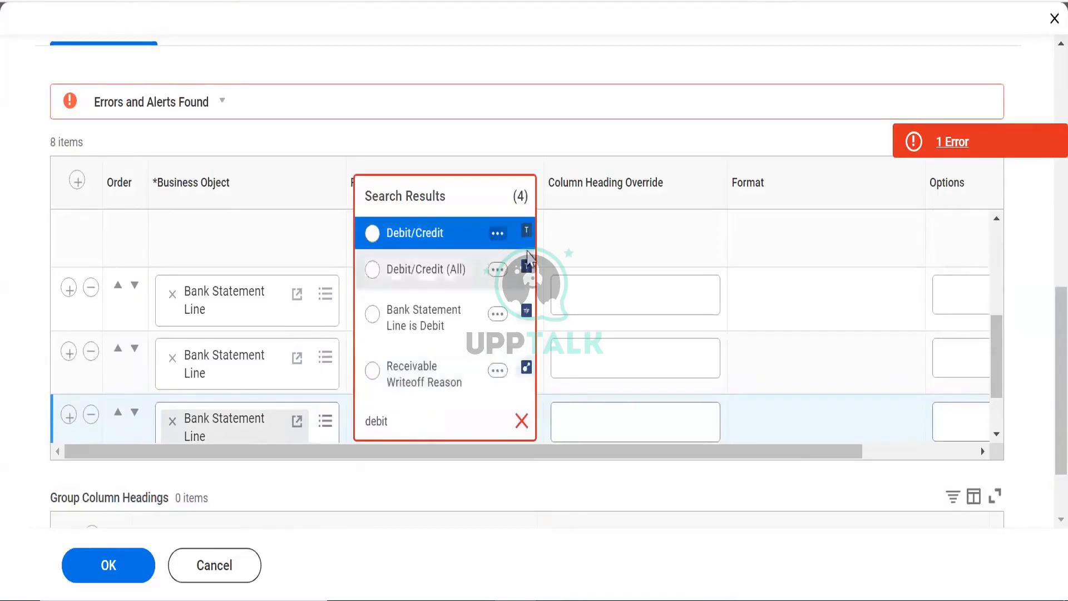
pyautogui.click(428, 239)
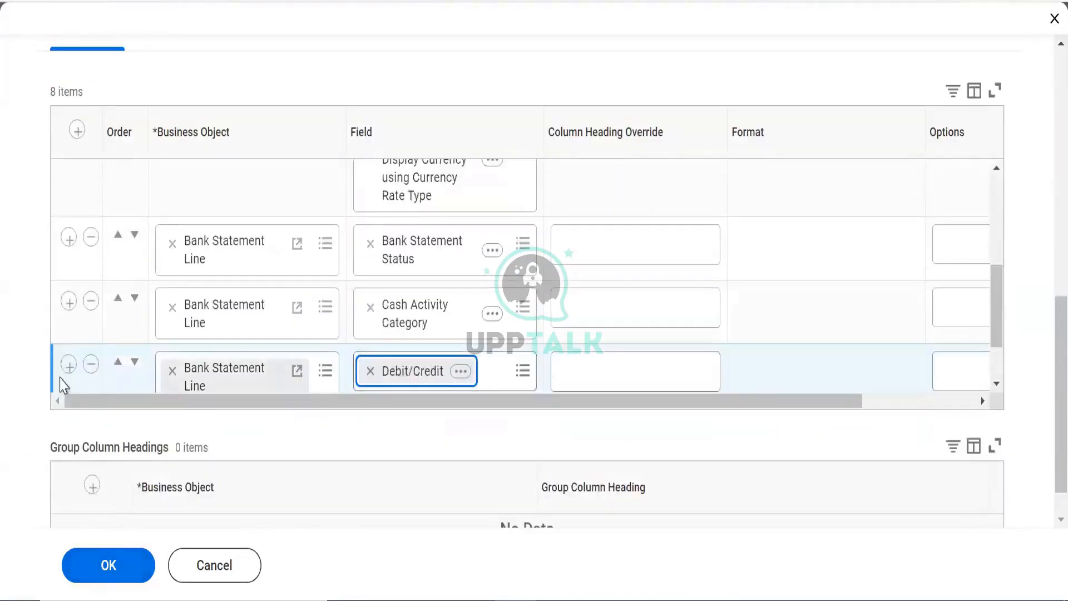
# Insert a column row below Debit/Credit and search its fields for 'transaction'
pyautogui.click(68, 365)
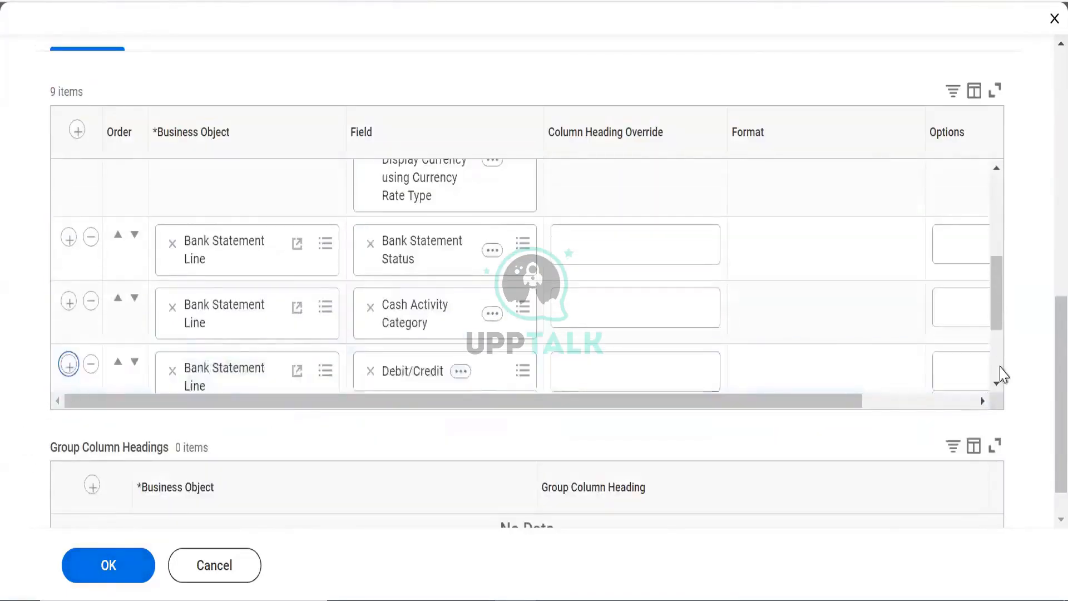
pyautogui.click(405, 284)
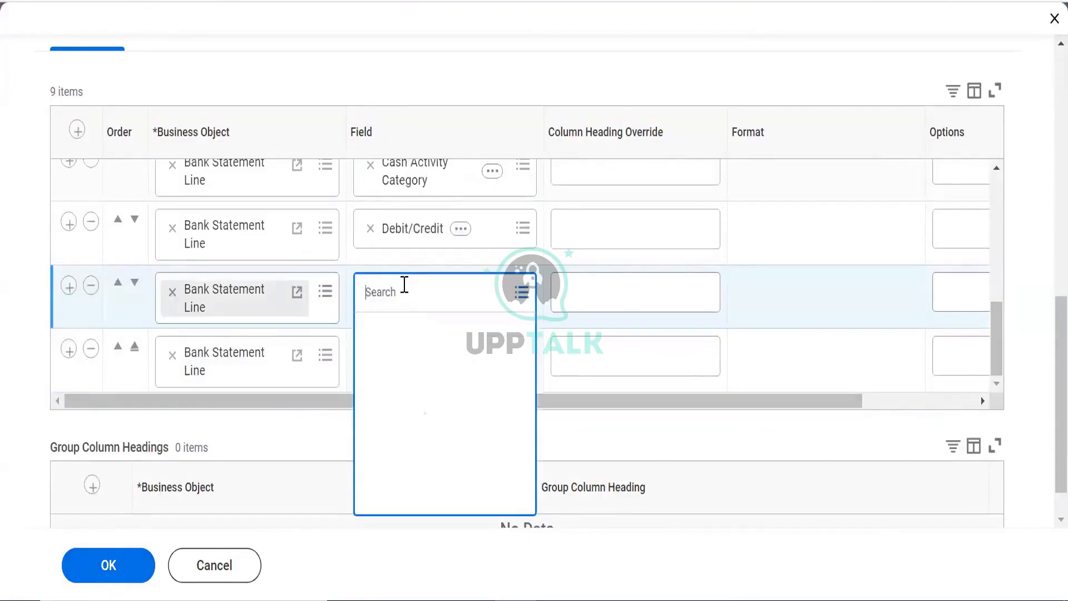
pyautogui.write('trans')
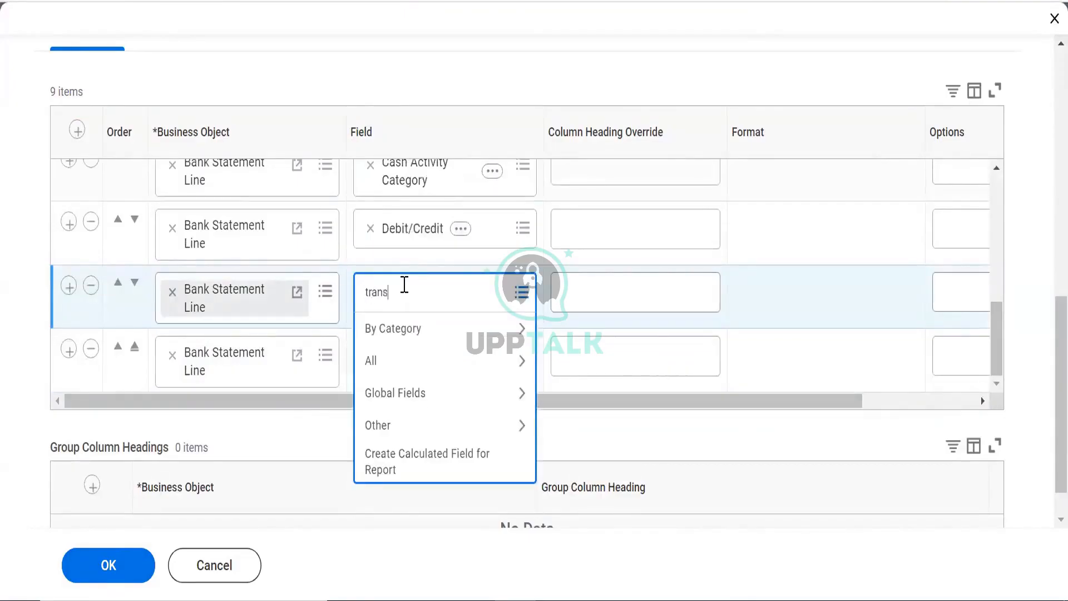
pyautogui.write('action')
pyautogui.press('Return')
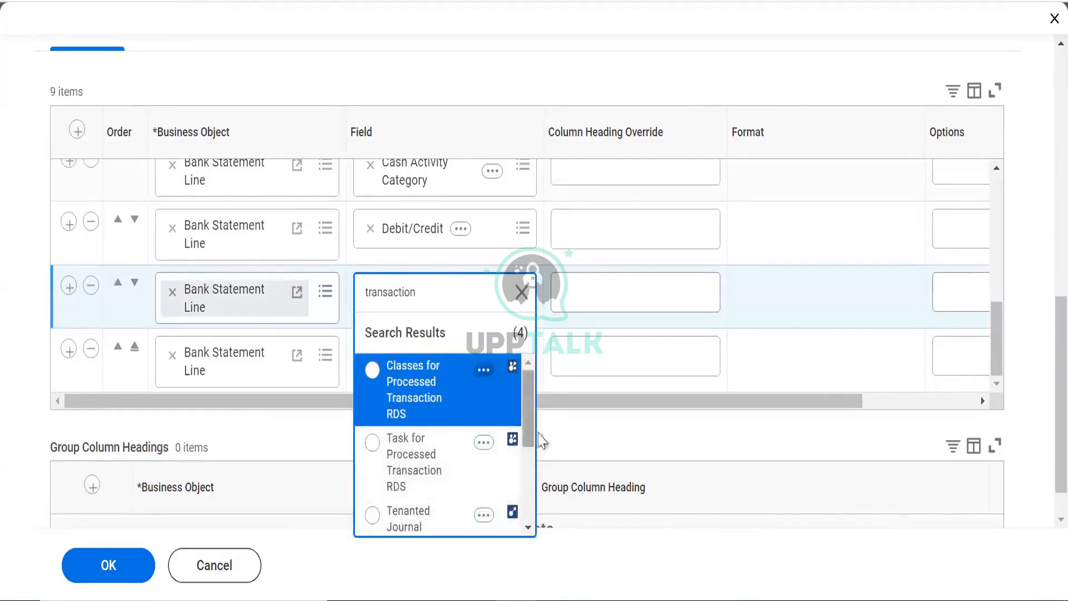
pyautogui.moveTo(528, 420); pyautogui.dragTo(548, 529)
pyautogui.moveTo(547, 455); pyautogui.dragTo(544, 398)
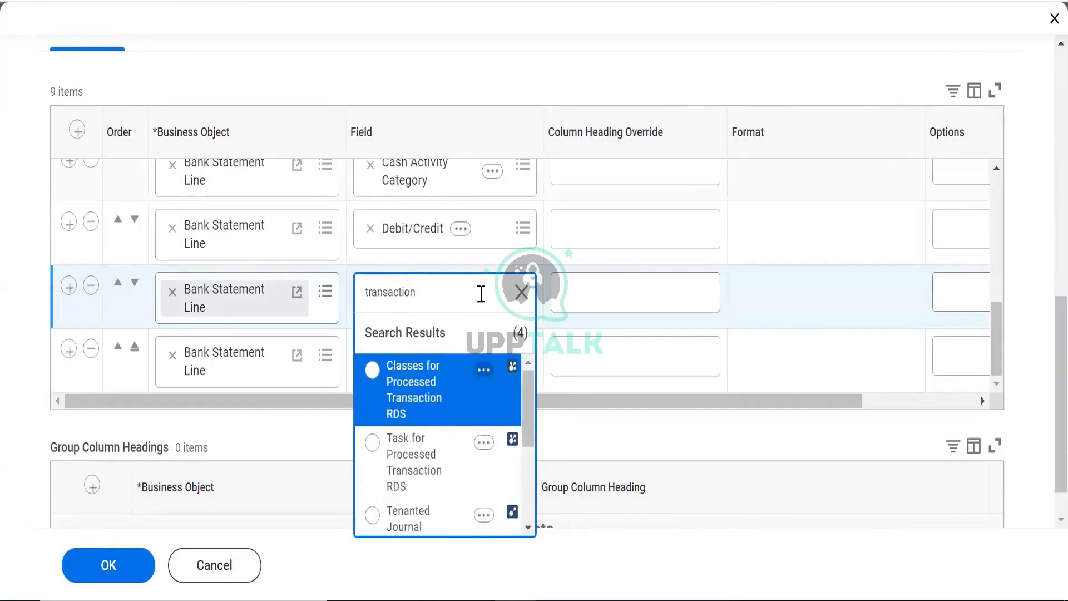
pyautogui.doubleClick(473, 296)
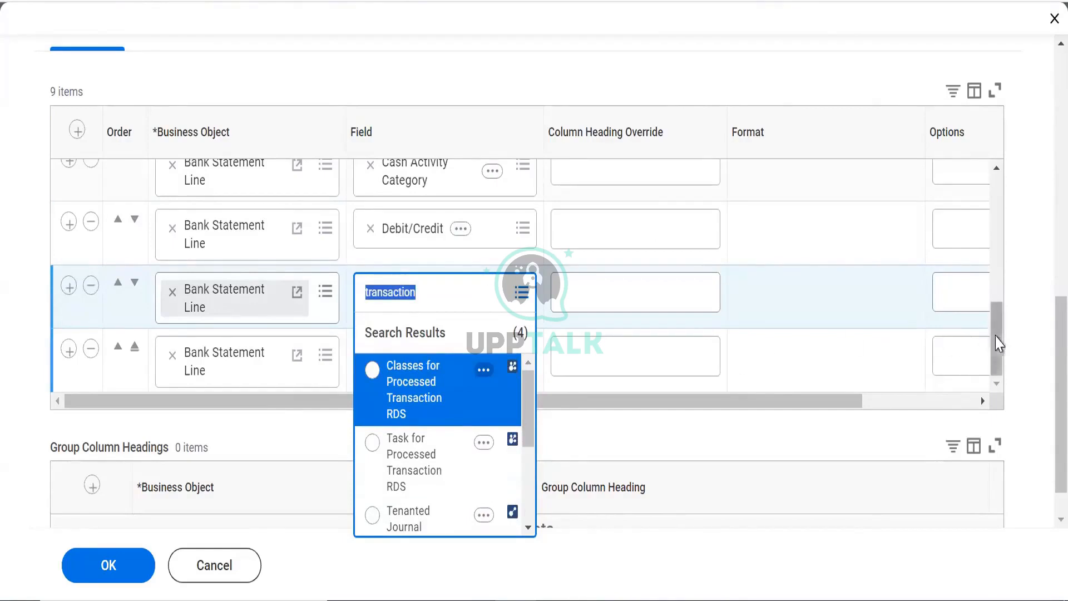
pyautogui.scroll(5, 985, 250)
pyautogui.scroll(-5, 981, 307)
pyautogui.click(400, 383)
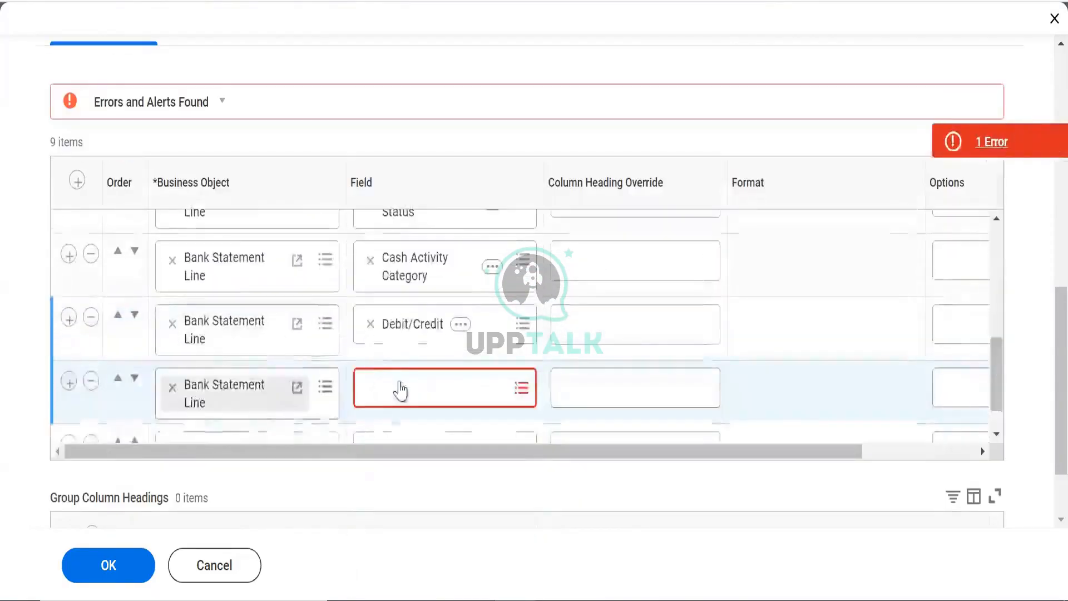
# Search the row's fields for 'supplier' and bring up Bank Statement Line's options
pyautogui.click(400, 382)
pyautogui.write('su')
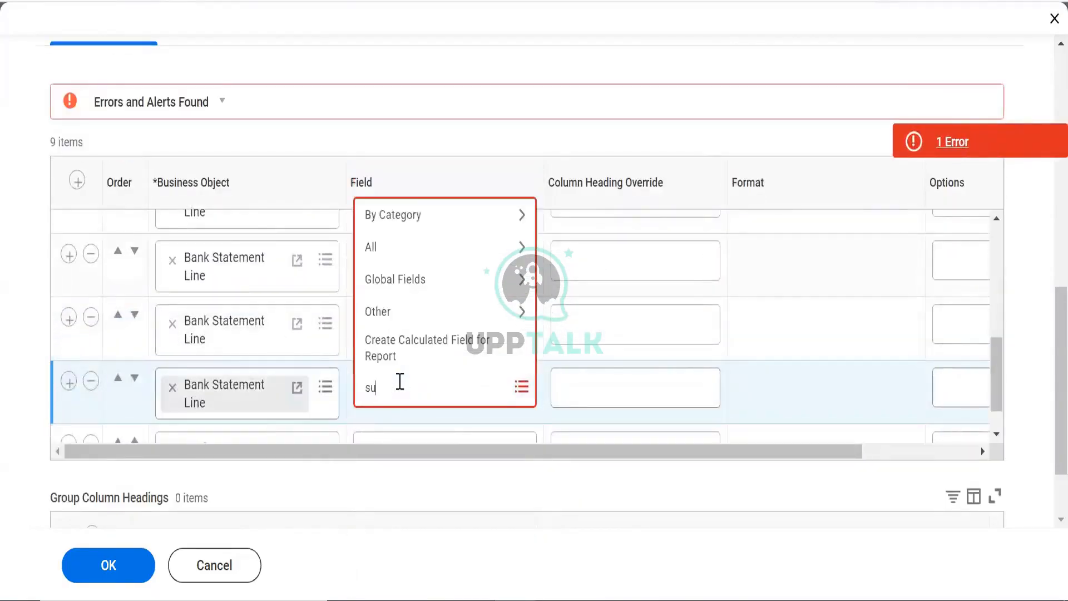
pyautogui.write('pplier')
pyautogui.press('Return')
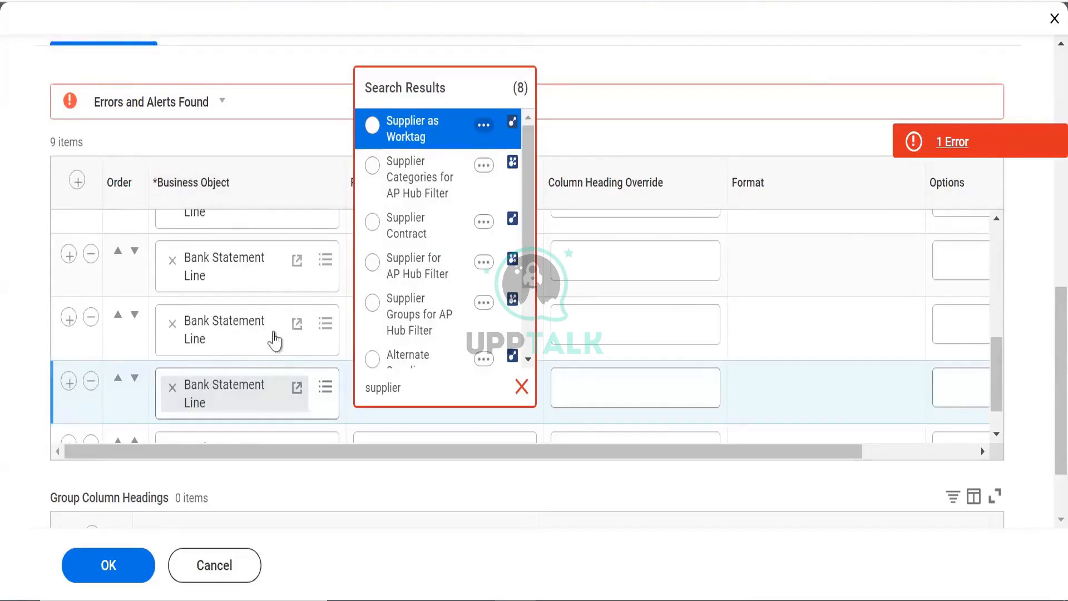
pyautogui.rightClick(242, 335)
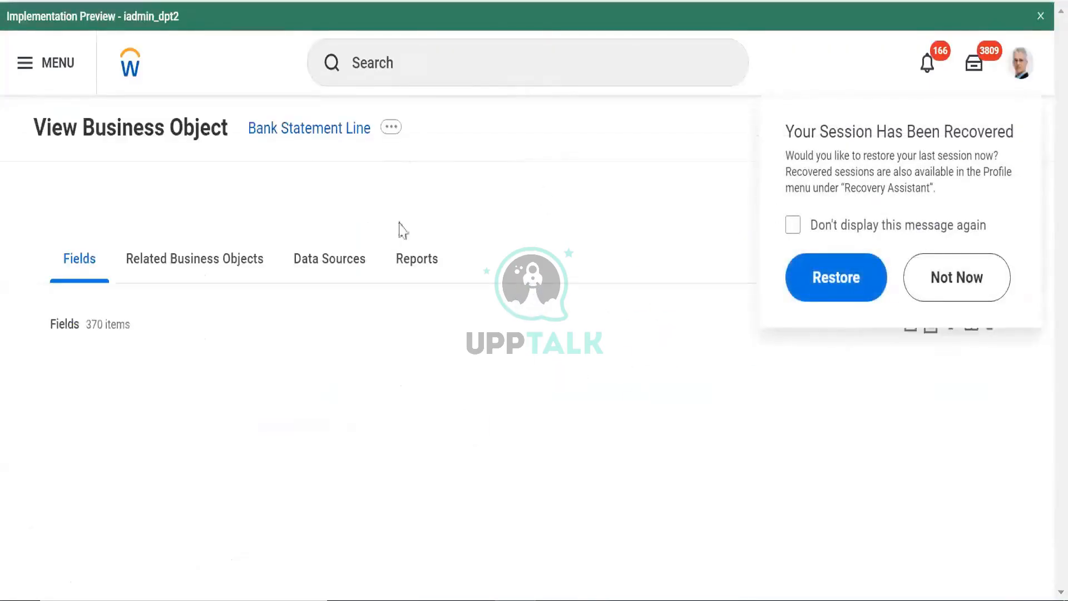
# Open the related actions menu for the Bank Statement Line business object
pyautogui.click(391, 127)
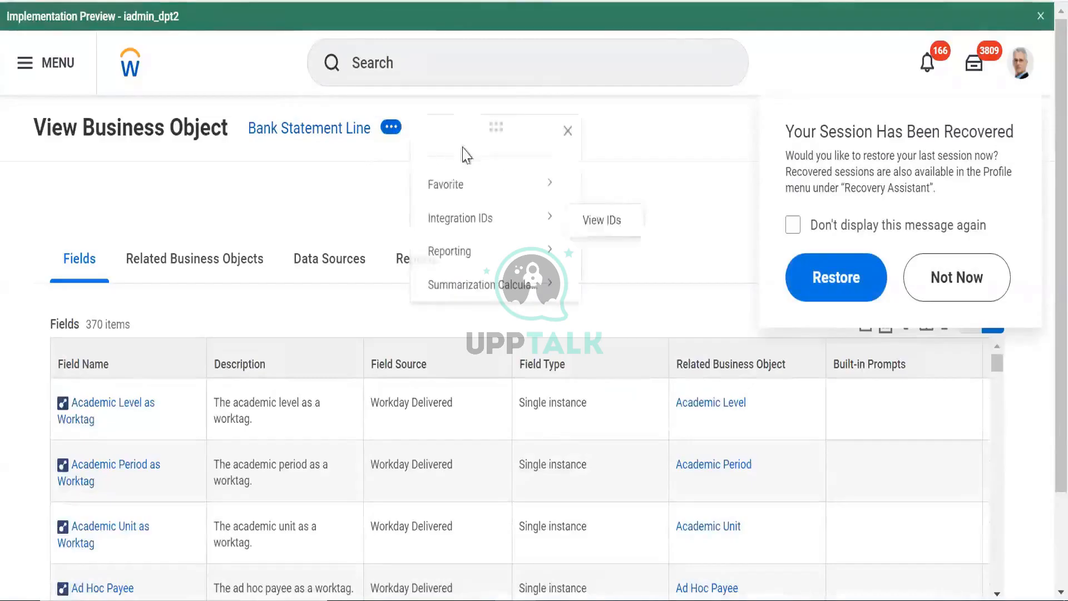
pyautogui.moveTo(497, 185)
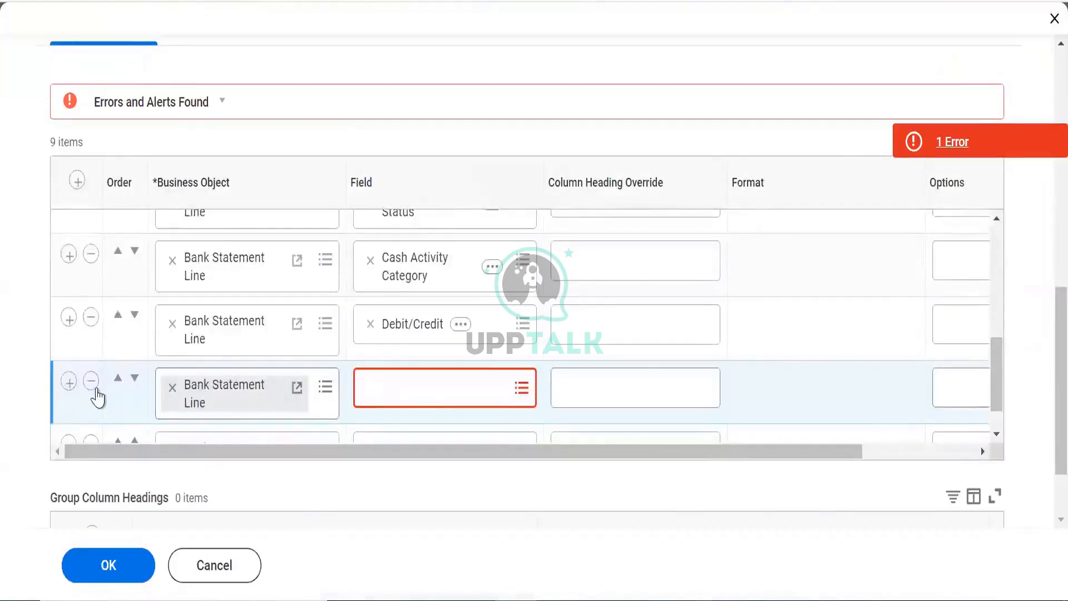
# Delete the empty row, save the 8-column report, and run it
pyautogui.click(91, 381)
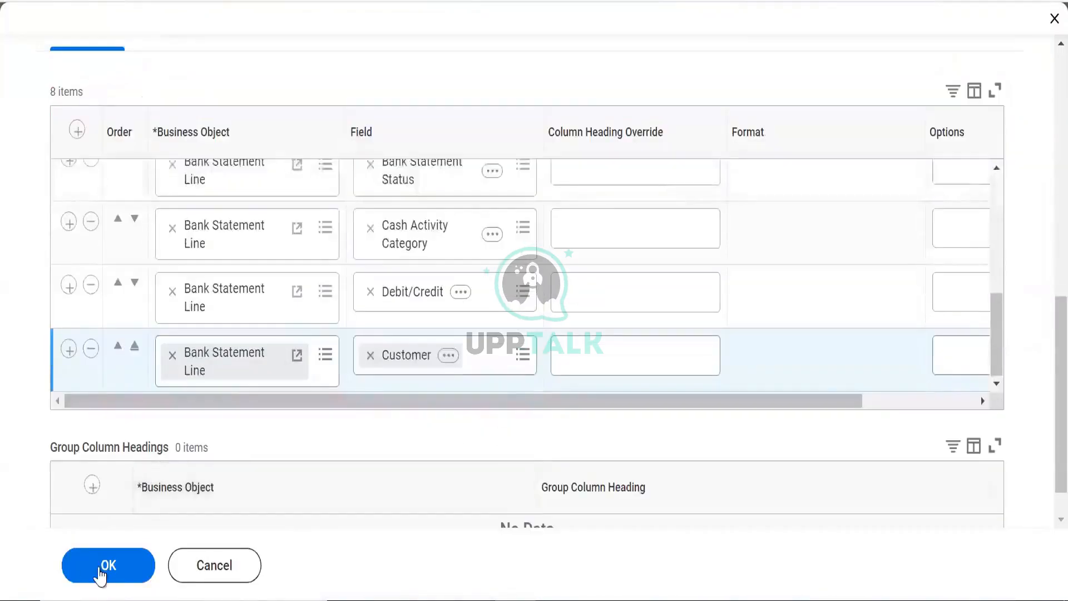
pyautogui.click(106, 566)
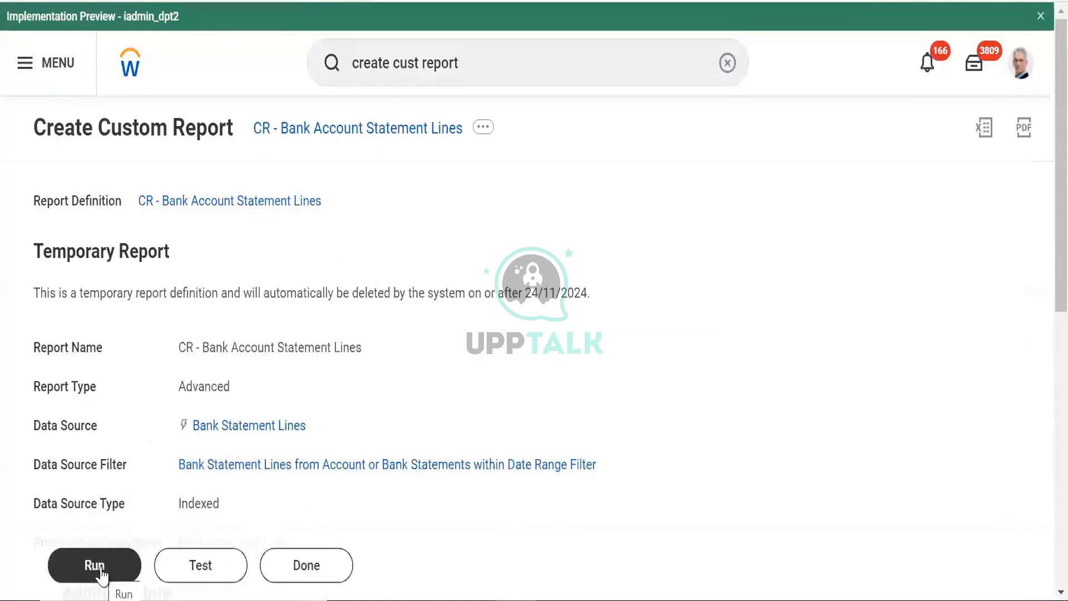
pyautogui.click(72, 568)
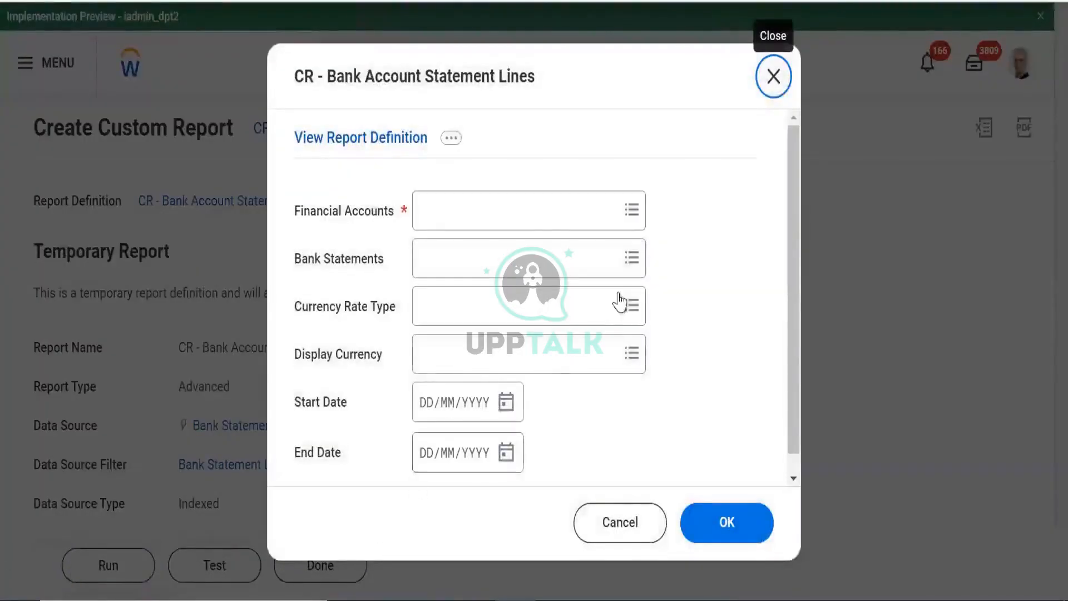
# Browse the Financial Accounts prompt and search it for the GMS account
pyautogui.click(535, 212)
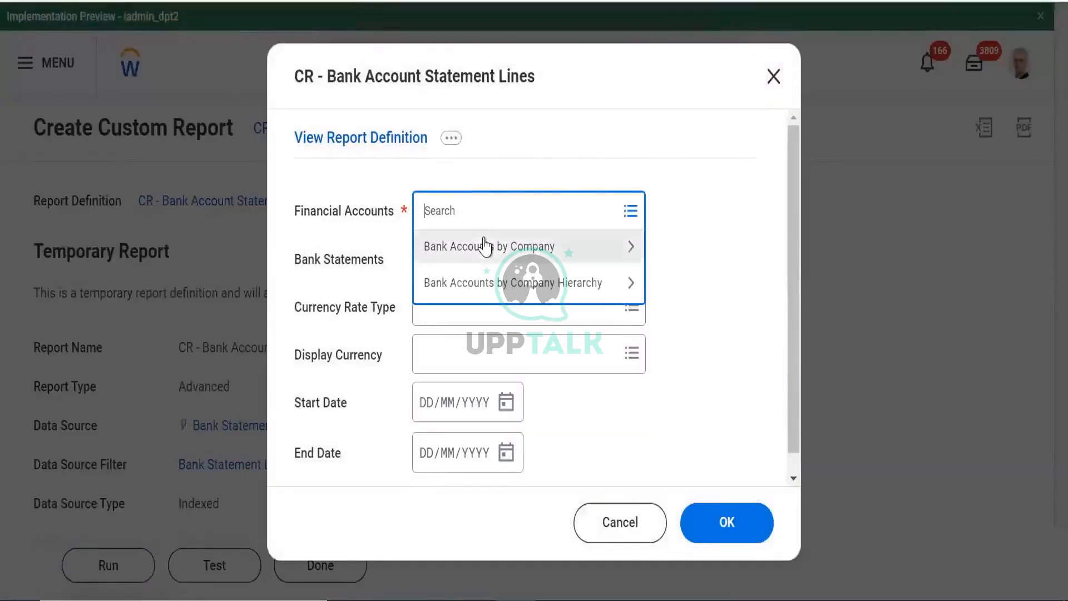
pyautogui.press('Return')
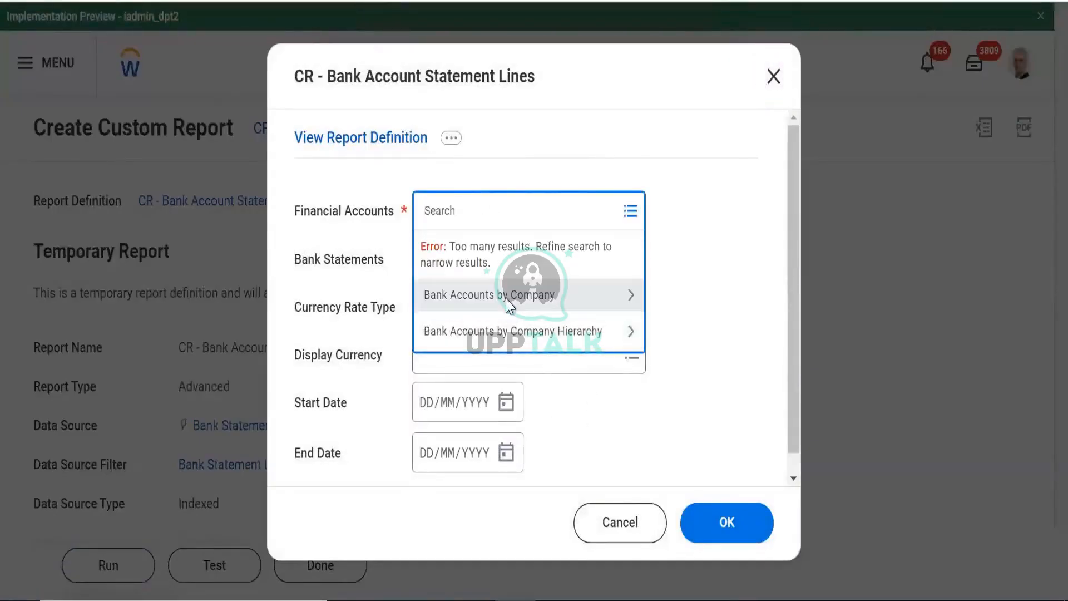
pyautogui.click(507, 300)
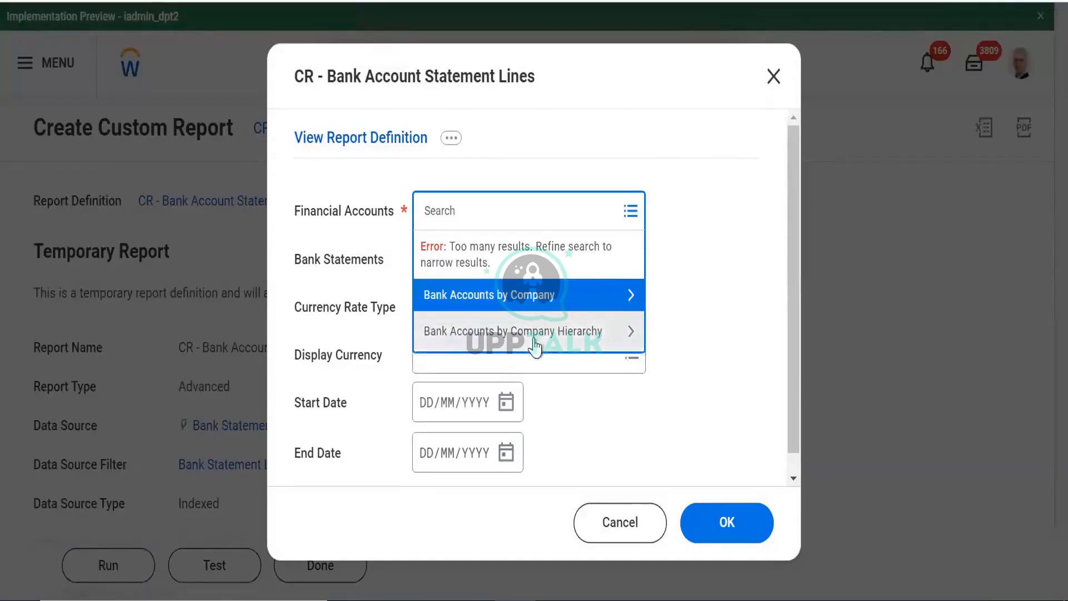
pyautogui.click(535, 344)
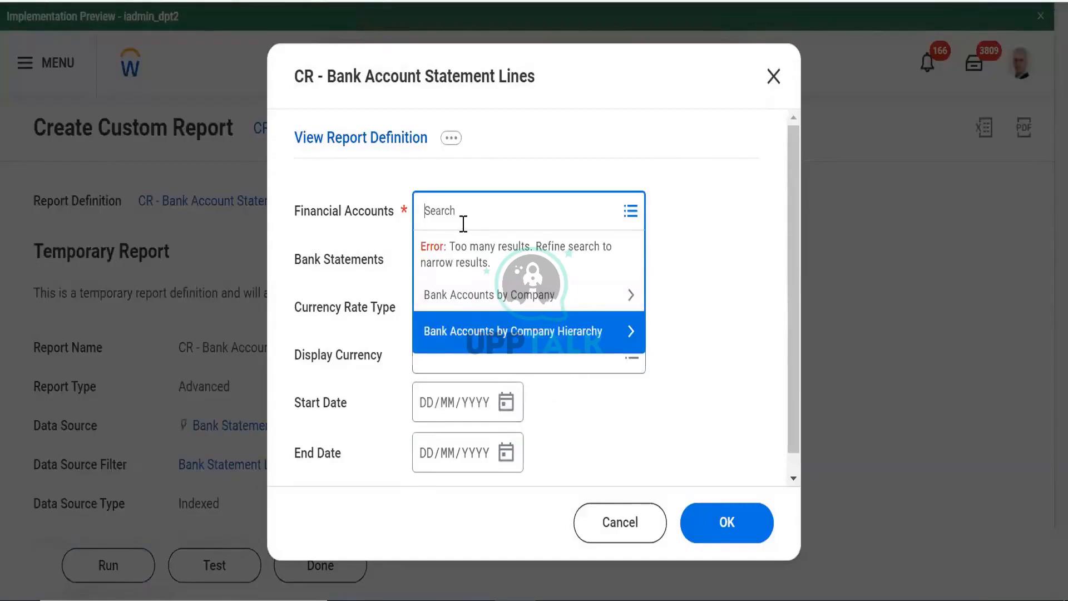
pyautogui.write('G')
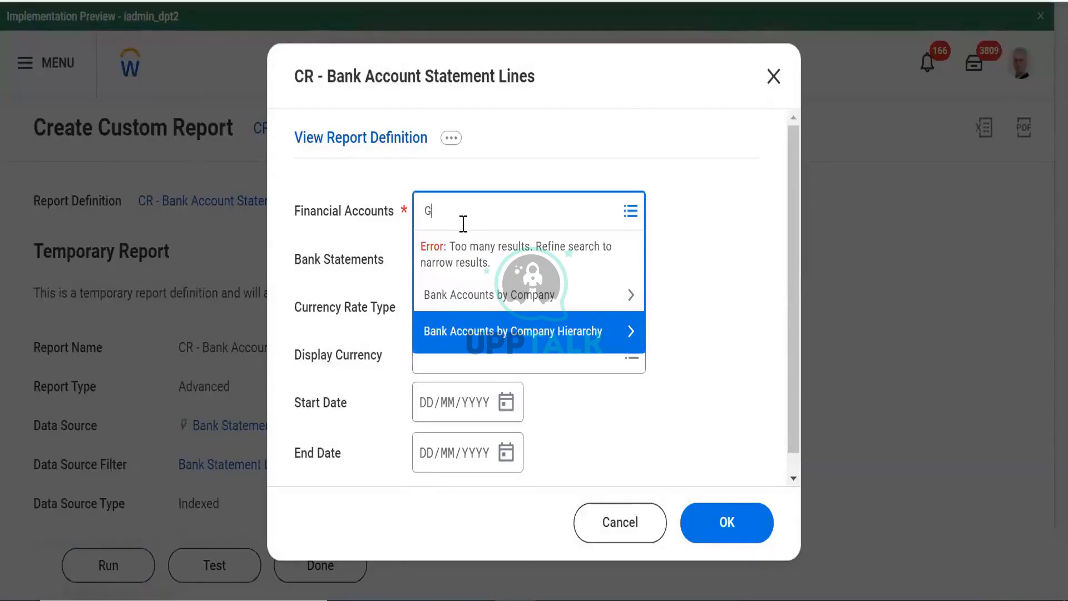
pyautogui.write('MS')
pyautogui.press('Return')
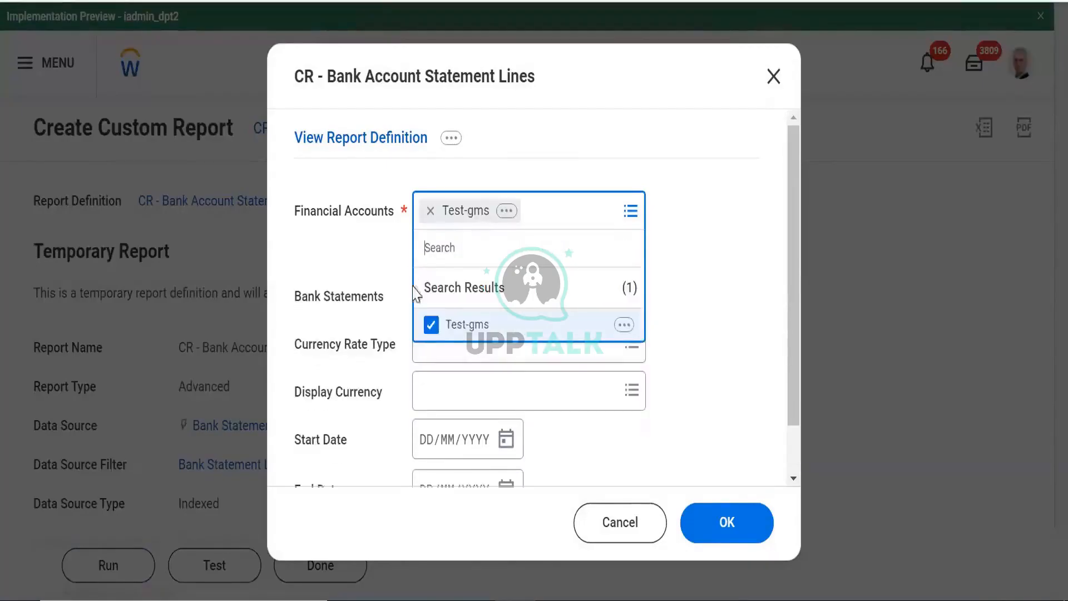
# Remove Test-gms from Financial Accounts and try an unsuccessful 'cloud' account search
pyautogui.click(429, 210)
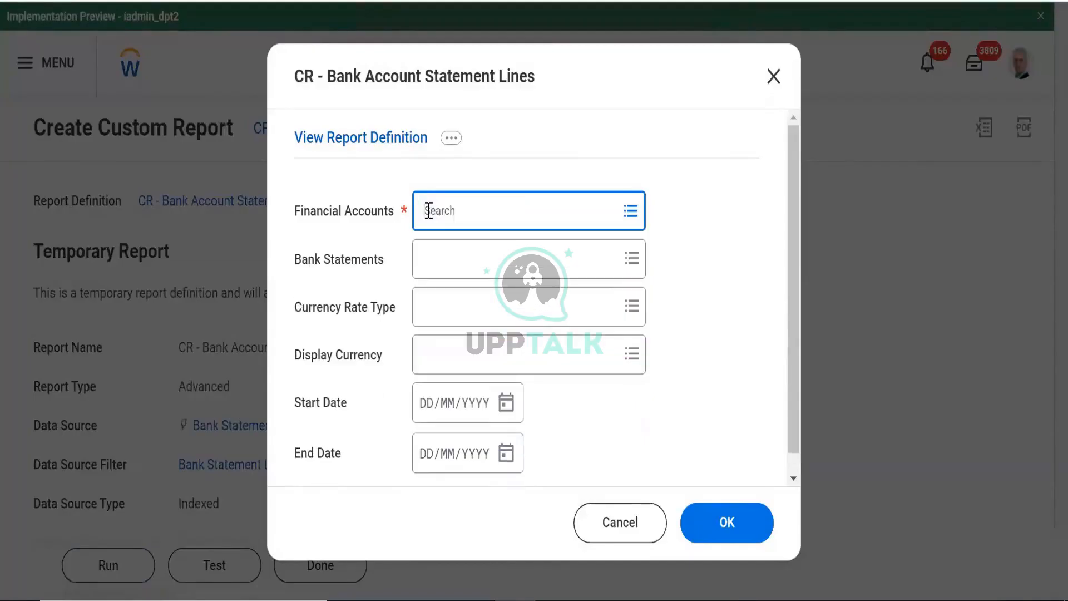
pyautogui.write('GMS')
pyautogui.press('Return')
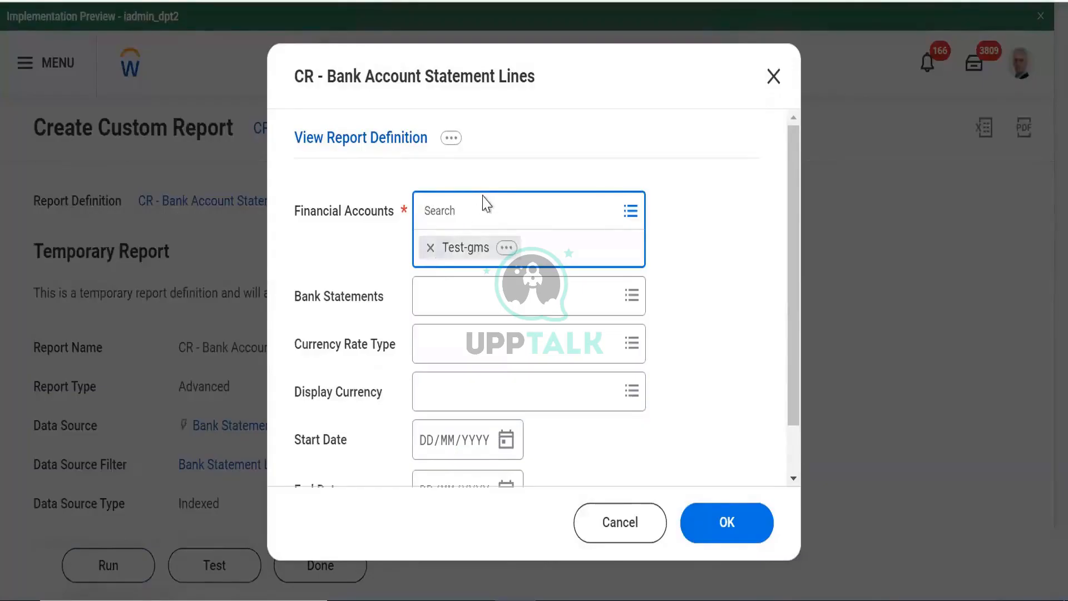
pyautogui.click(450, 212)
pyautogui.click(431, 211)
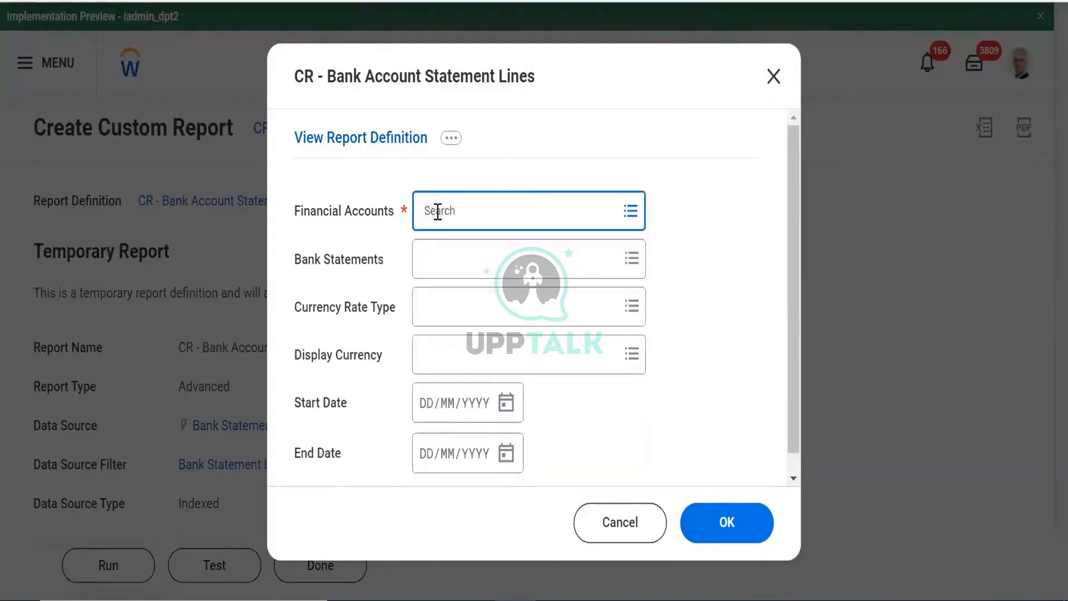
pyautogui.write('c')
pyautogui.write('loud')
pyautogui.press('Return')
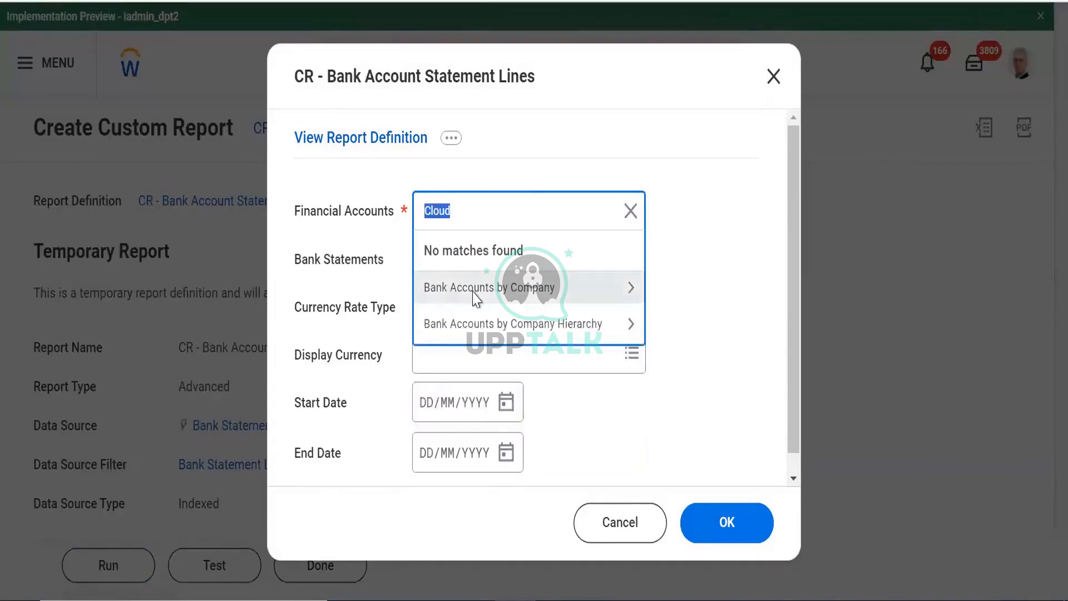
pyautogui.press('BackSpace')
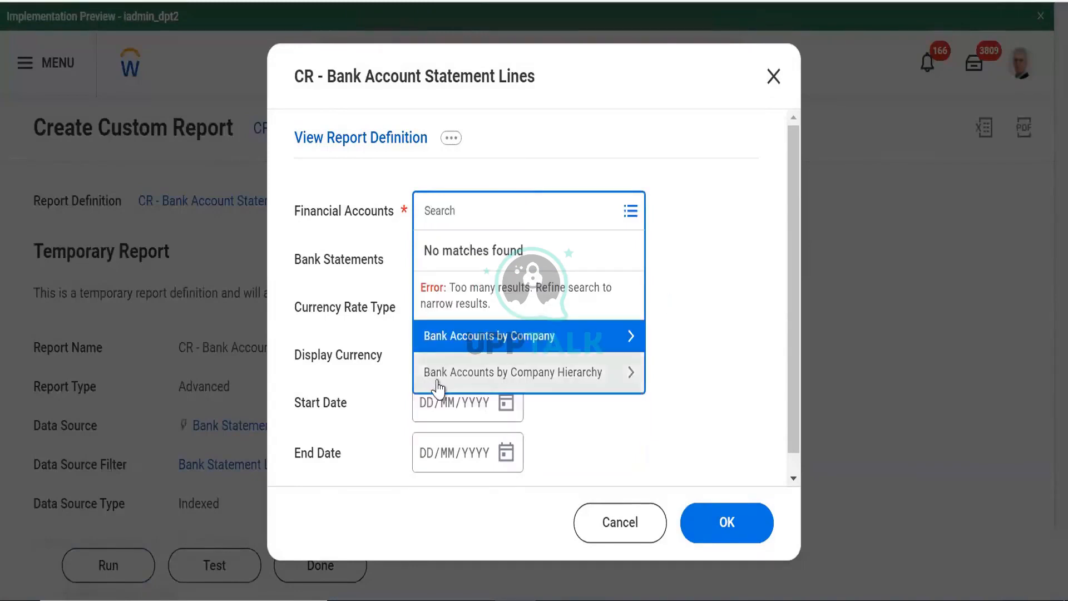
pyautogui.click(438, 383)
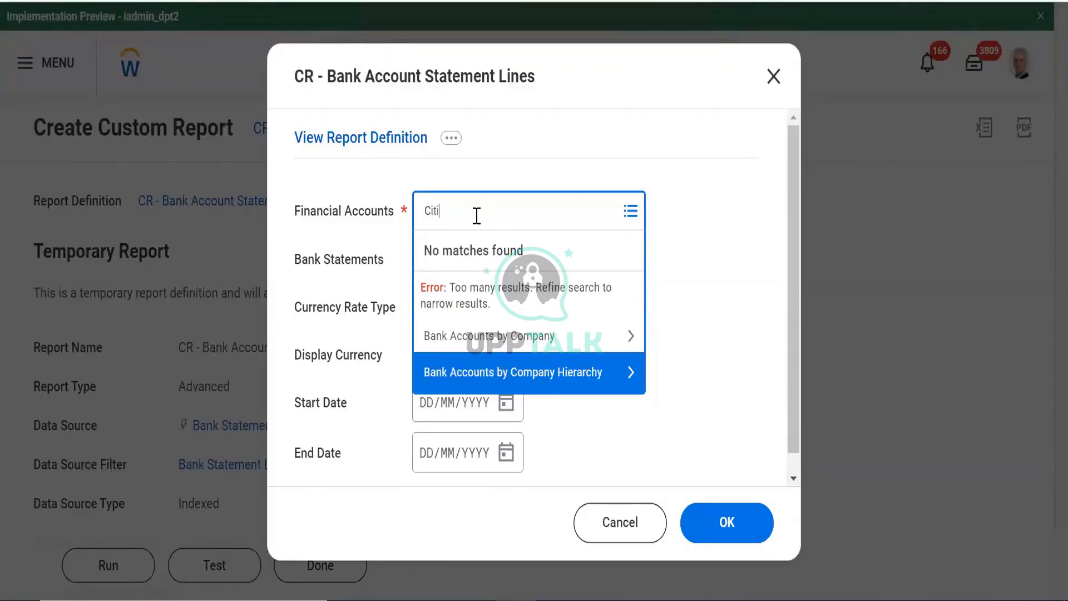
# Search 'Citib' and add all 14 Citibank accounts to Financial Accounts
pyautogui.write('Citib')
pyautogui.press('Return')
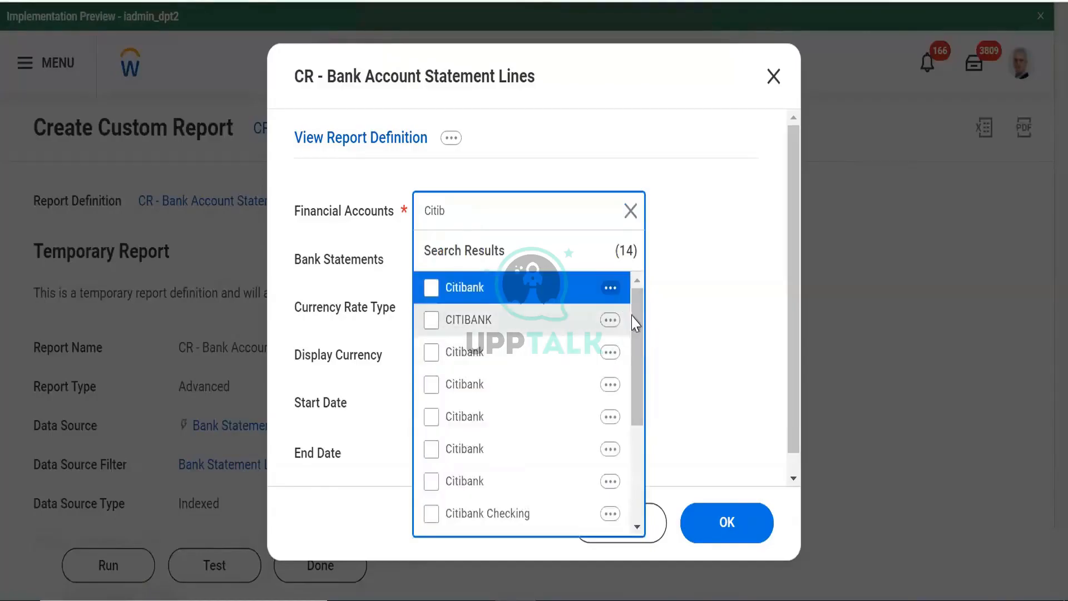
pyautogui.scroll(-2, 637, 389)
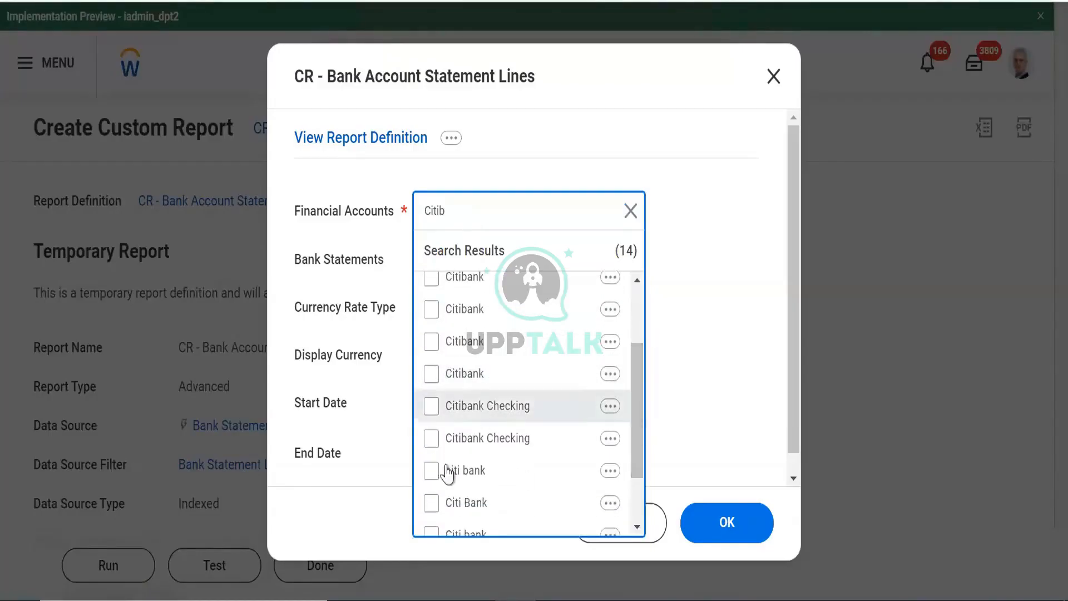
pyautogui.click(578, 351)
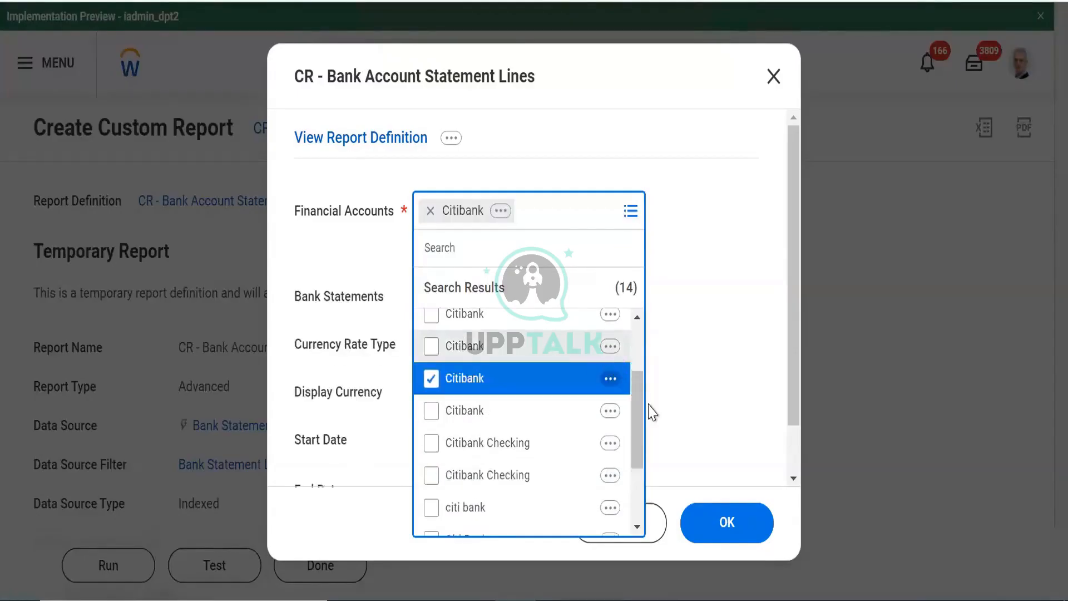
pyautogui.moveTo(636, 394); pyautogui.dragTo(626, 306)
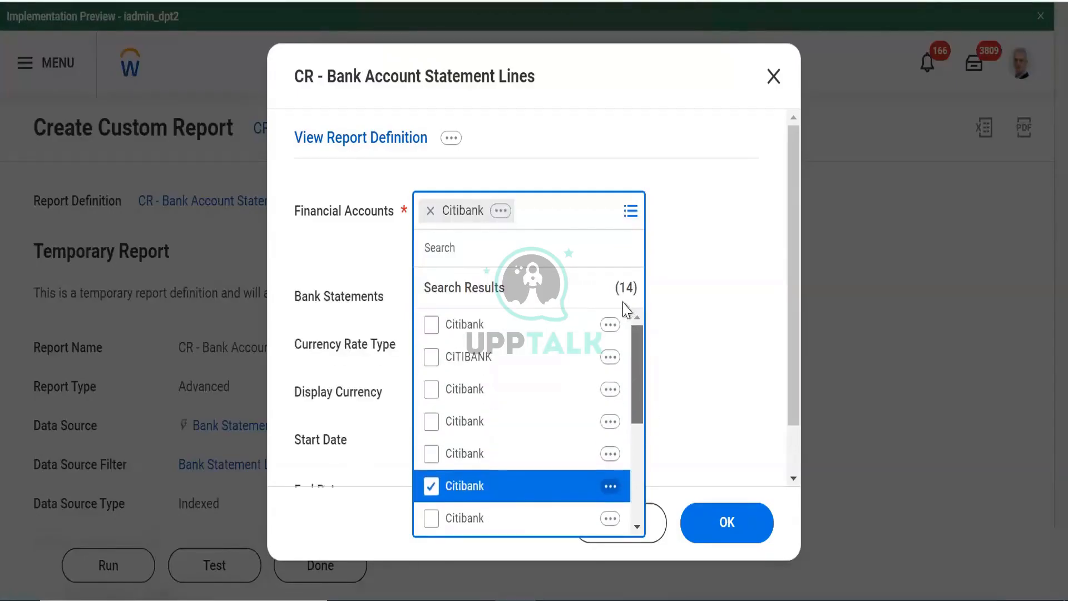
pyautogui.hotkey('ctrl', 'a')
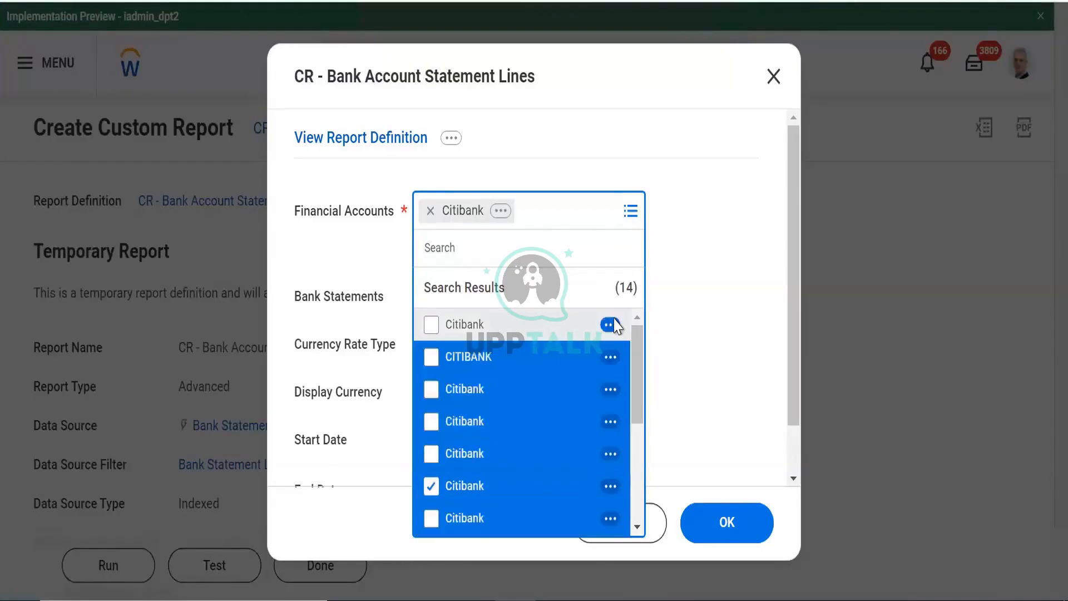
pyautogui.click(451, 346)
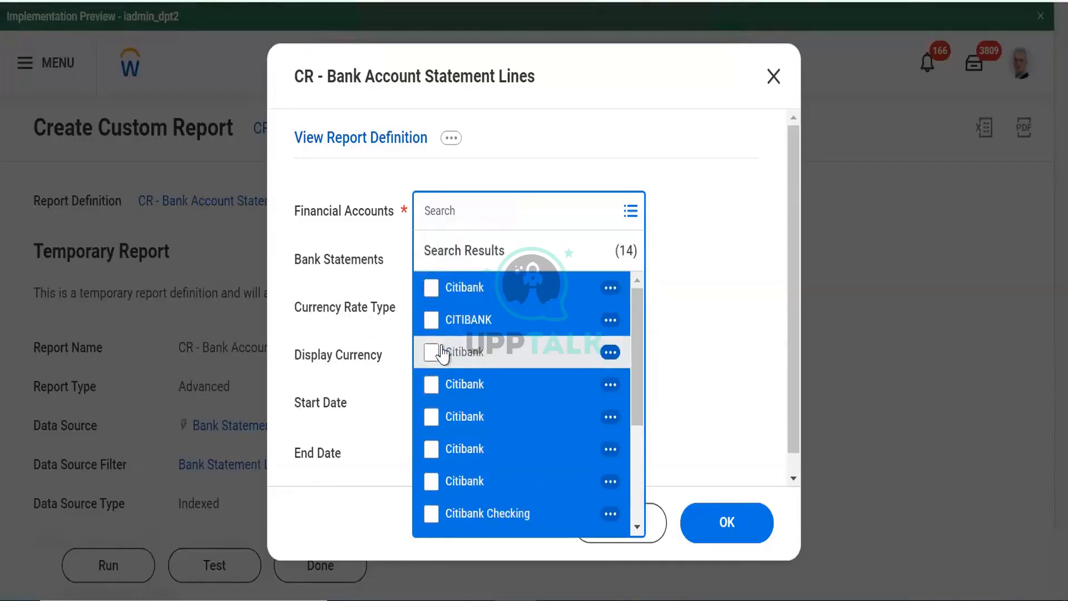
pyautogui.click(443, 354)
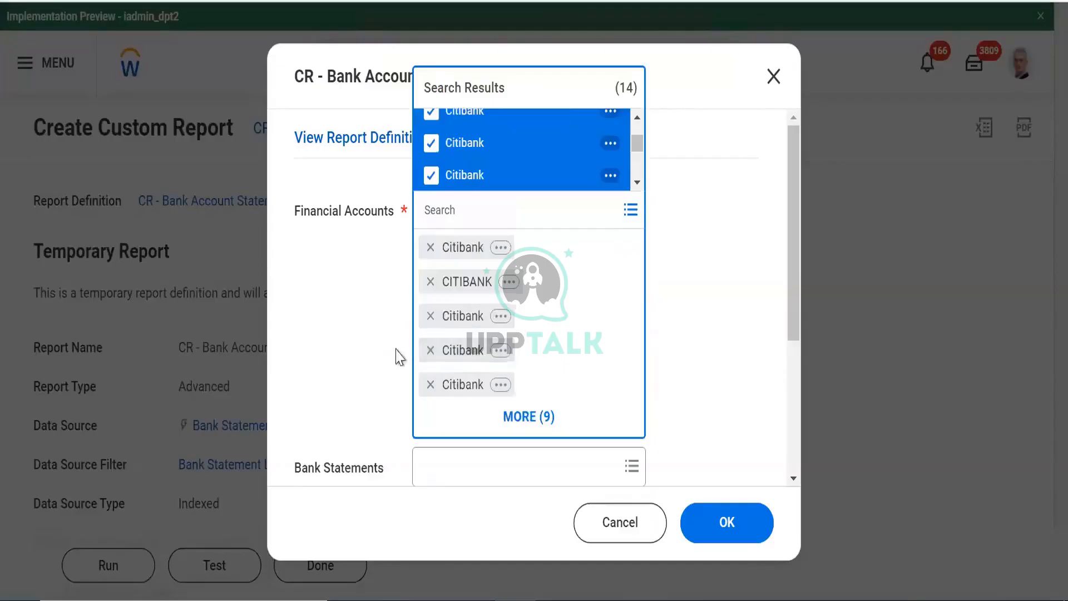
pyautogui.click(791, 439)
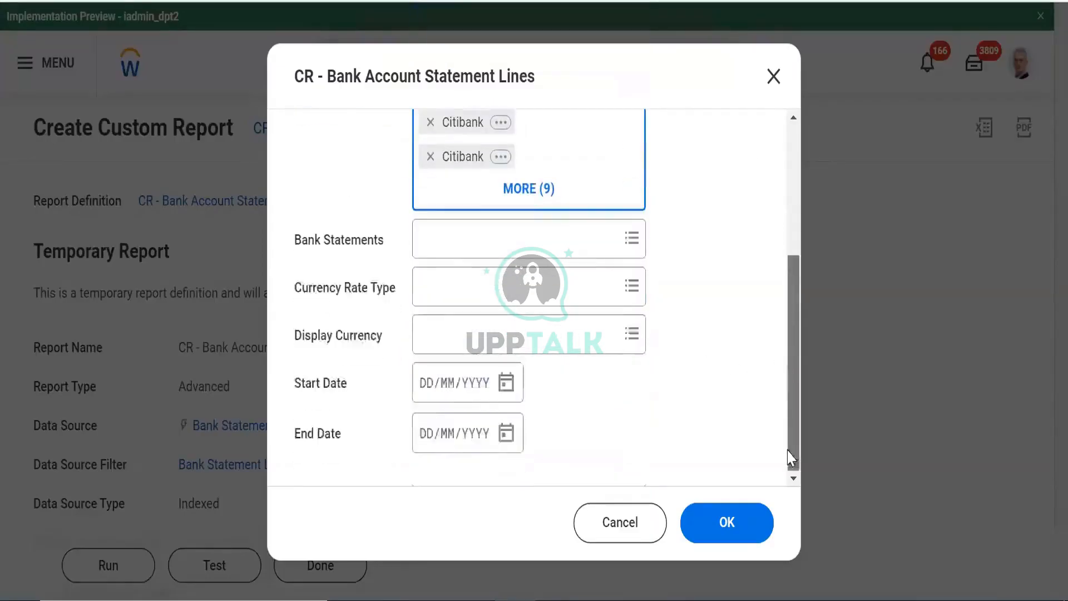
pyautogui.click(480, 247)
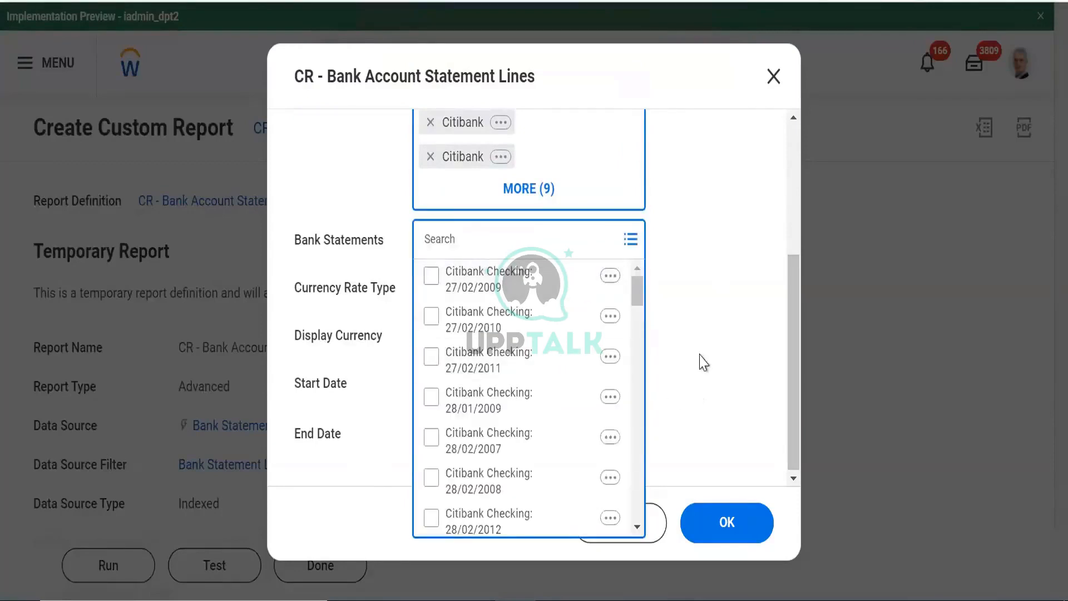
# Select the five Citibank Checking statements: 27/02/2009, 27/02/2010, 27/02/2011, 28/02/2007 and 28/02/2008
pyautogui.click(491, 280)
pyautogui.click(489, 369)
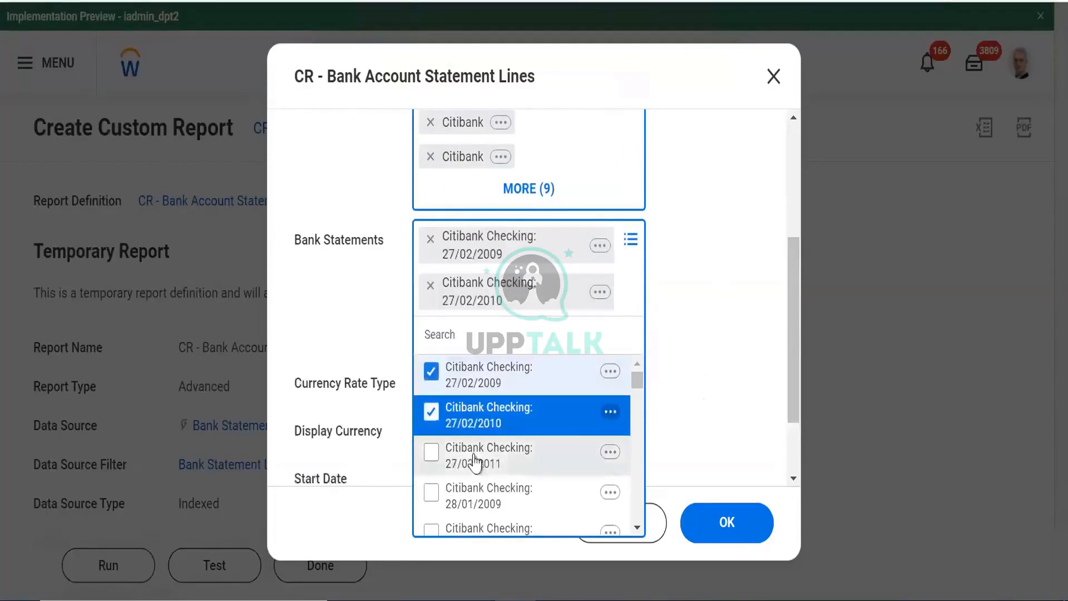
pyautogui.click(581, 442)
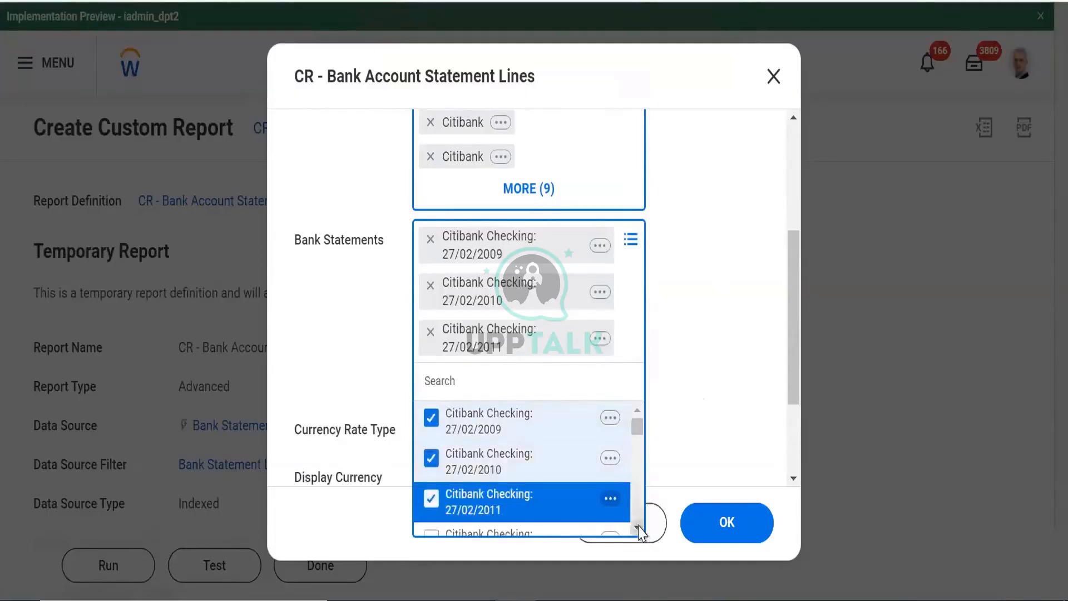
pyautogui.scroll(-2, 612, 501)
pyautogui.click(471, 478)
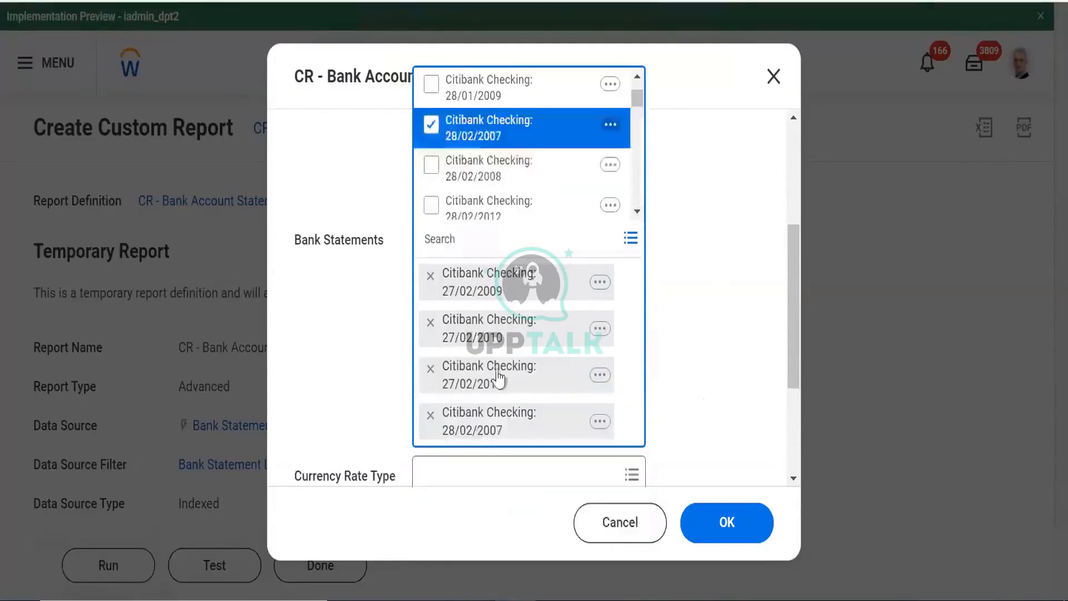
pyautogui.click(473, 170)
pyautogui.click(393, 334)
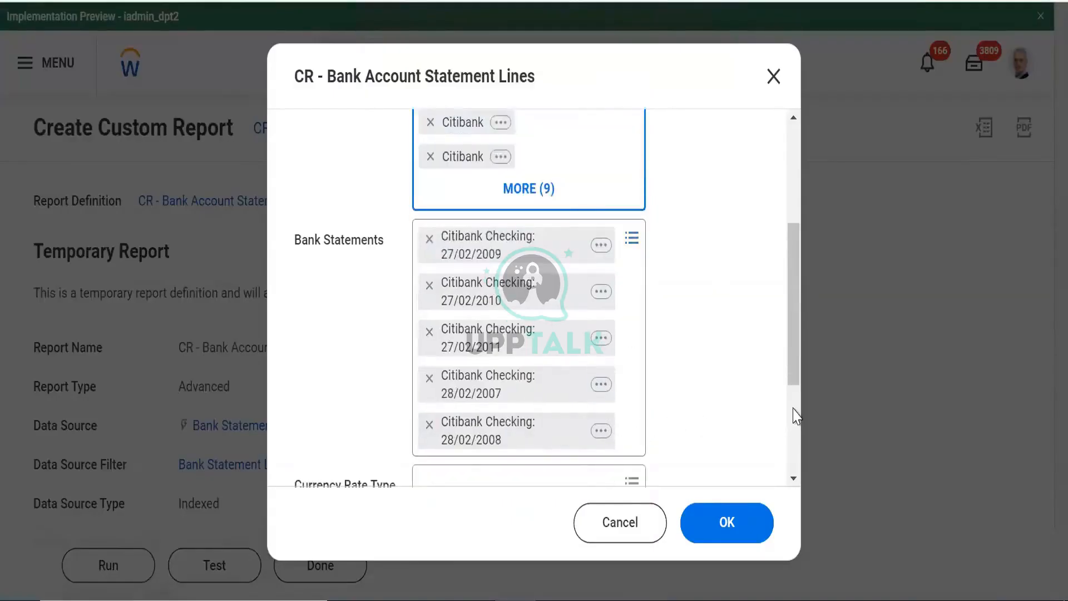
# Set Currency Rate Type to Corporate and Display Currency to USD, leaving the dates blank
pyautogui.scroll(-3, 612, 420)
pyautogui.click(530, 294)
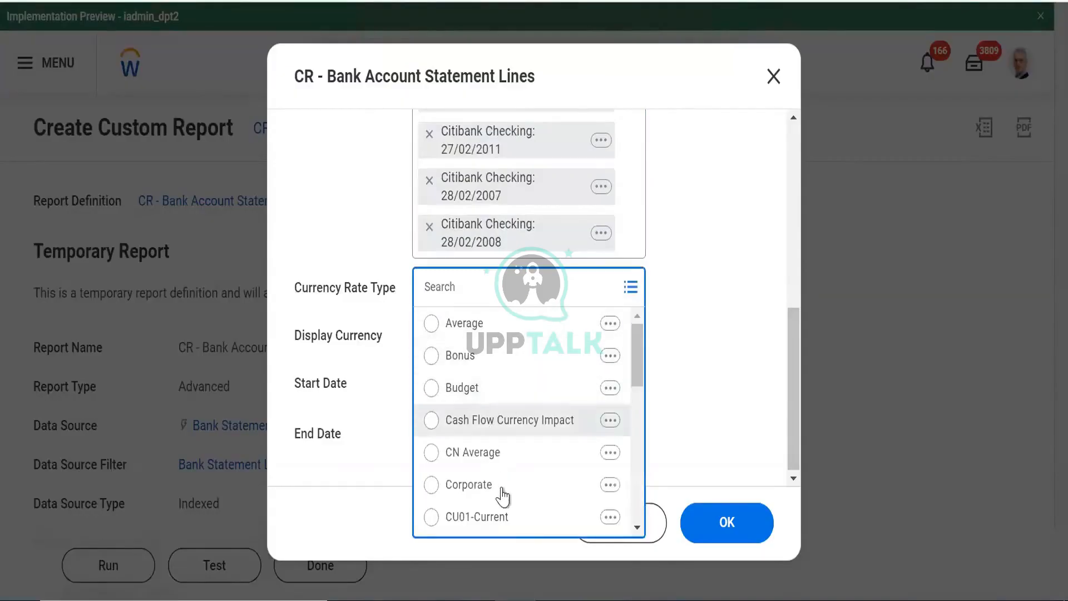
pyautogui.moveTo(637, 382); pyautogui.dragTo(639, 418)
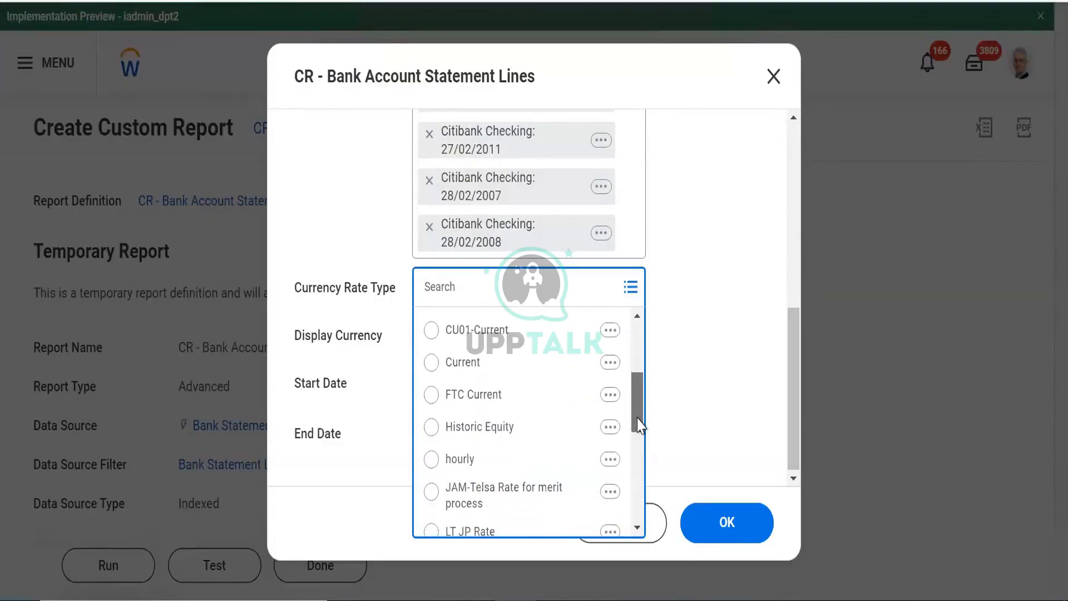
pyautogui.scroll(5, 633, 302)
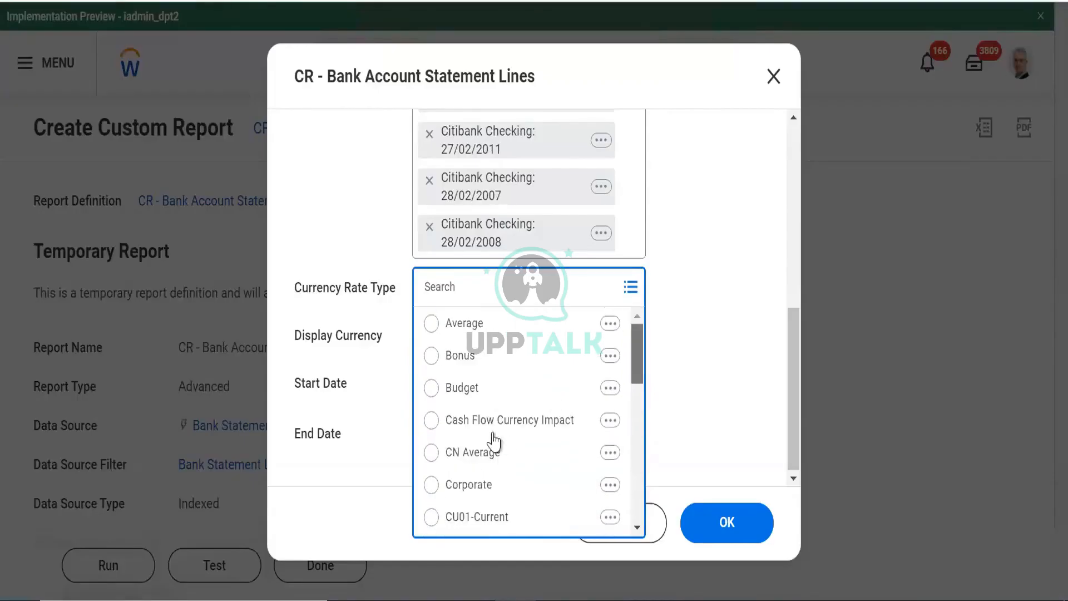
pyautogui.click(473, 484)
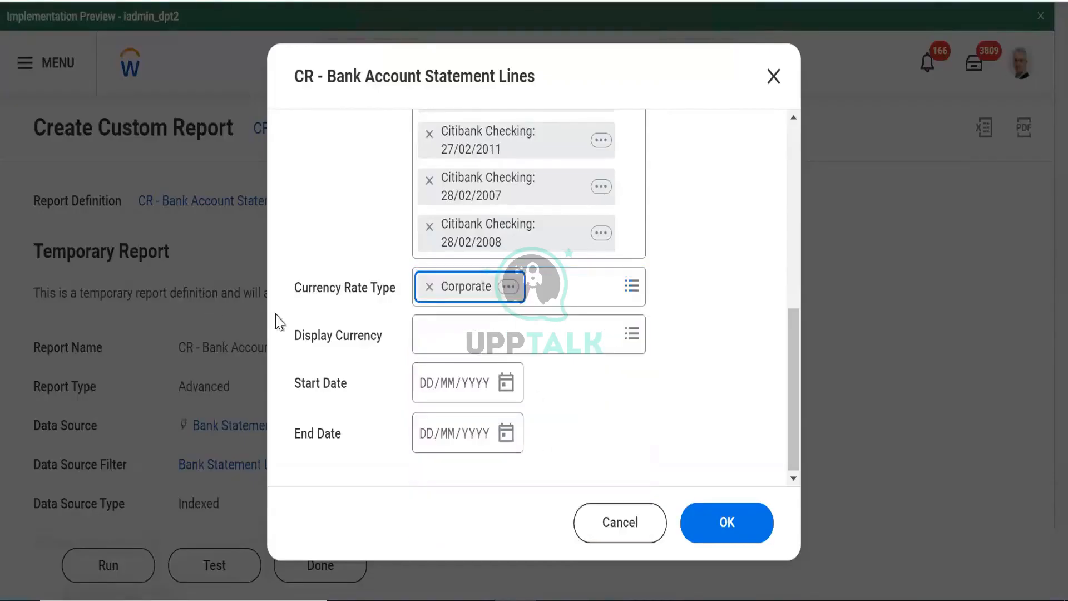
pyautogui.click(514, 336)
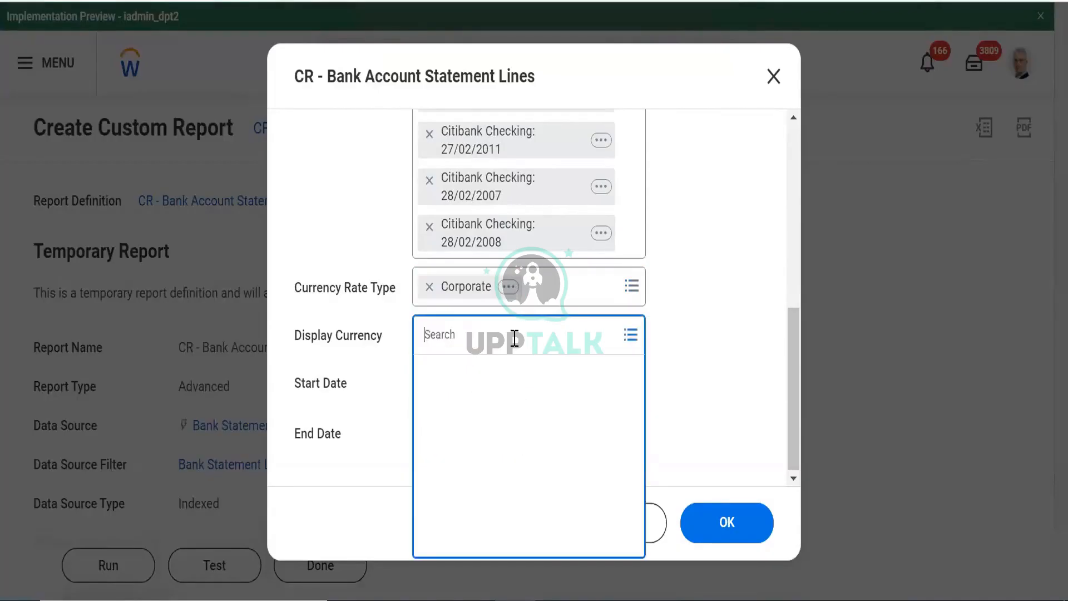
pyautogui.write('USD')
pyautogui.press('Return')
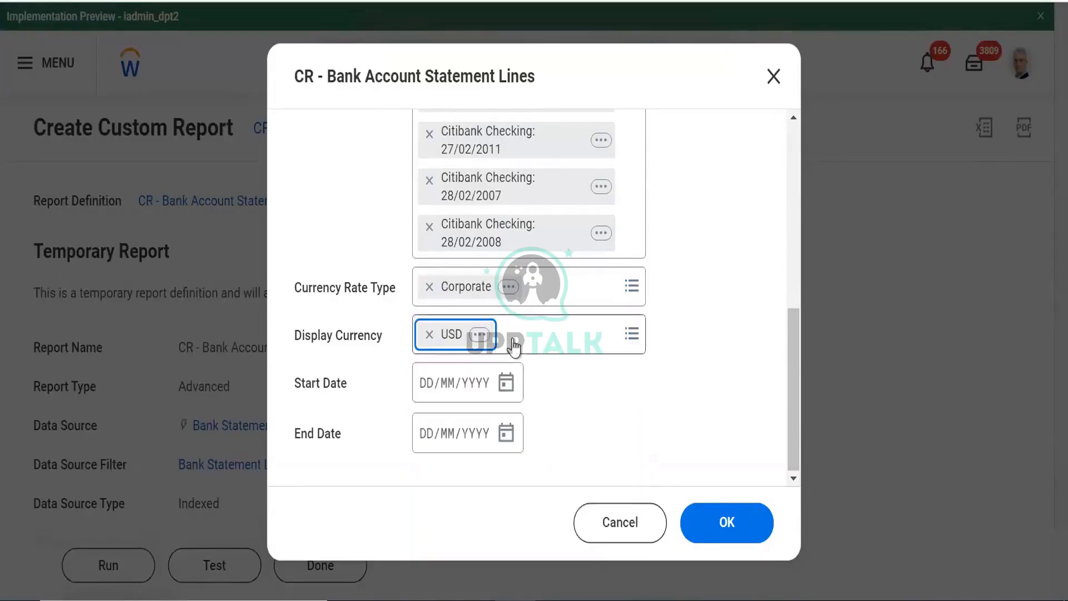
pyautogui.click(505, 383)
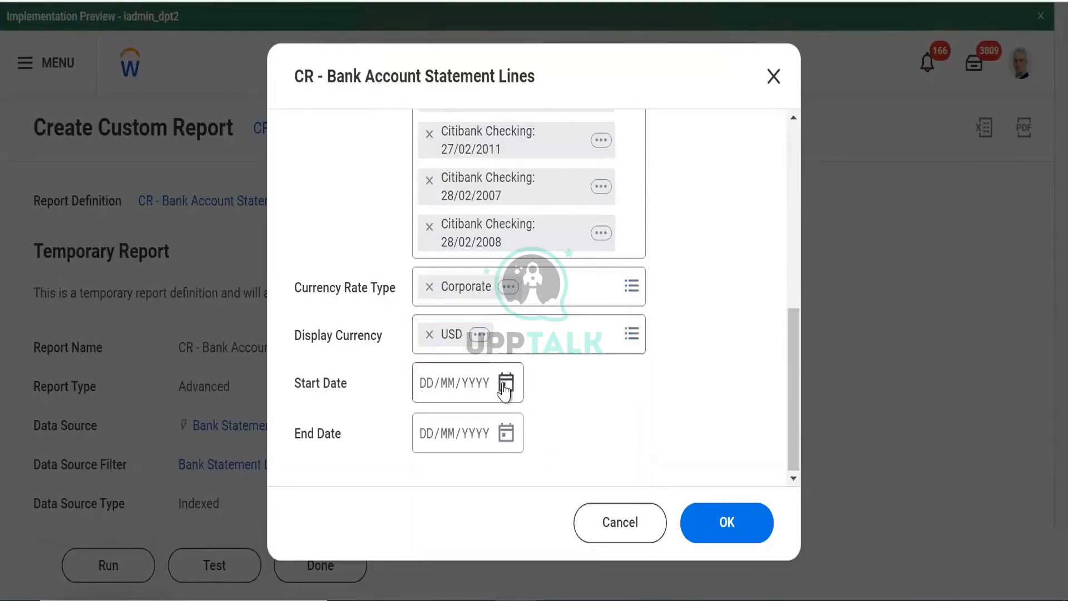
pyautogui.click(445, 470)
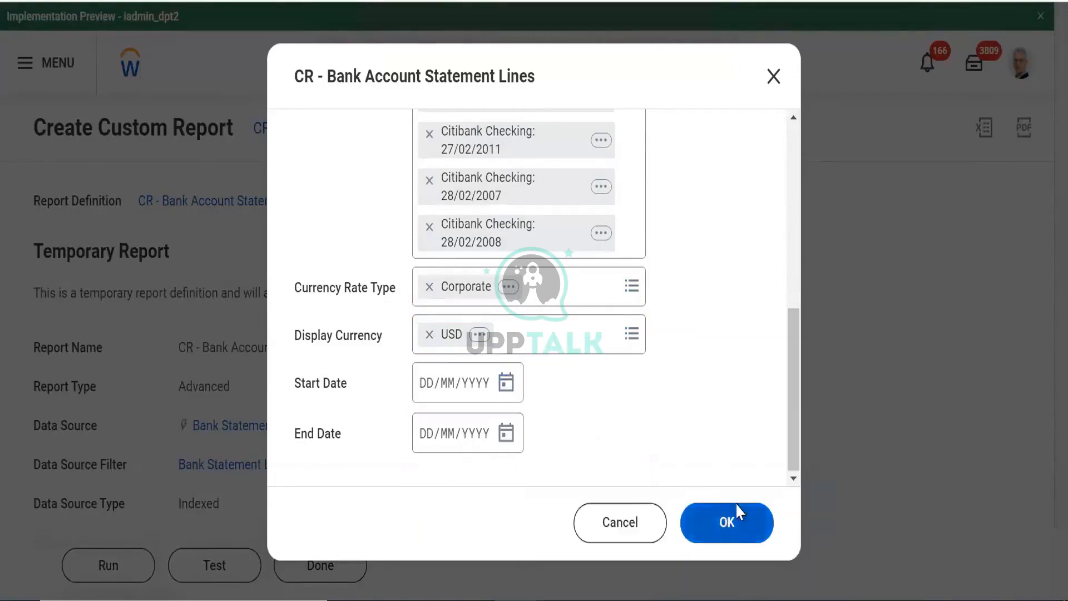
# Run the report with the chosen prompt values and scroll through the results
pyautogui.click(736, 512)
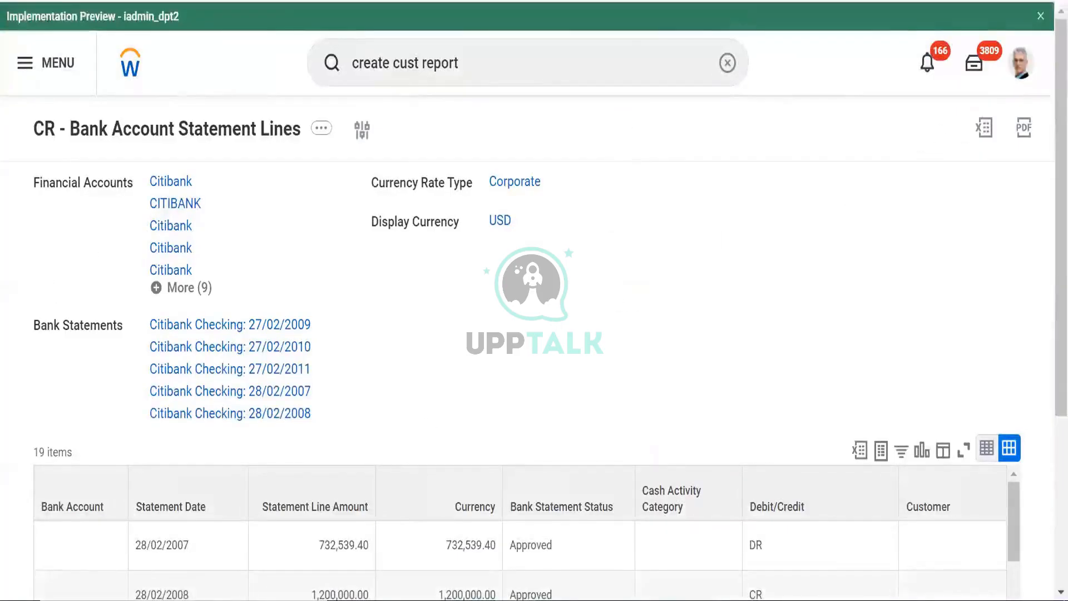
pyautogui.scroll(-2, 1042, 240)
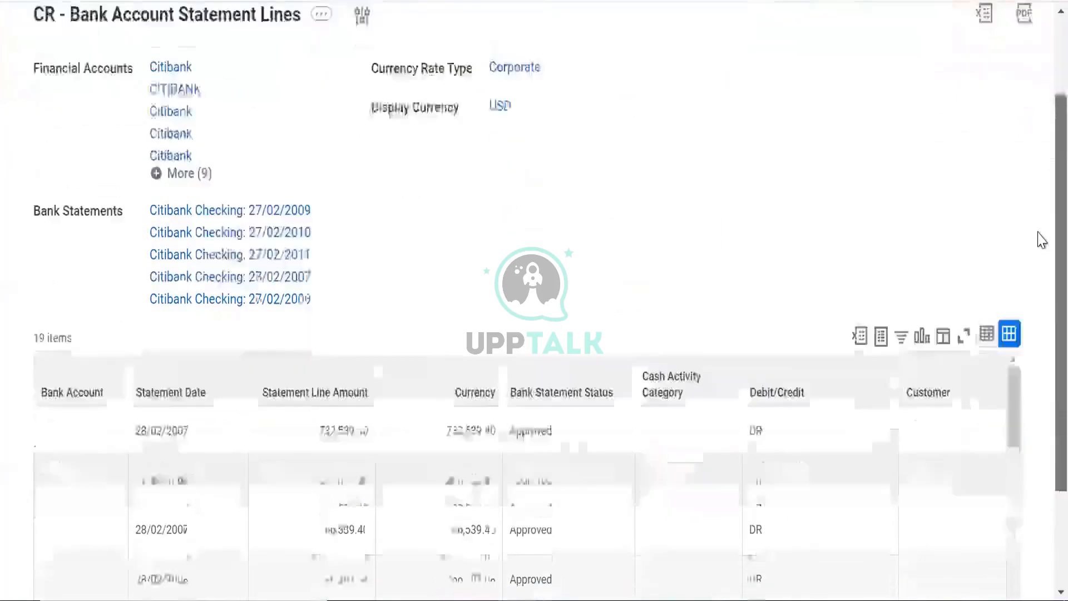
pyautogui.scroll(-2, 1042, 241)
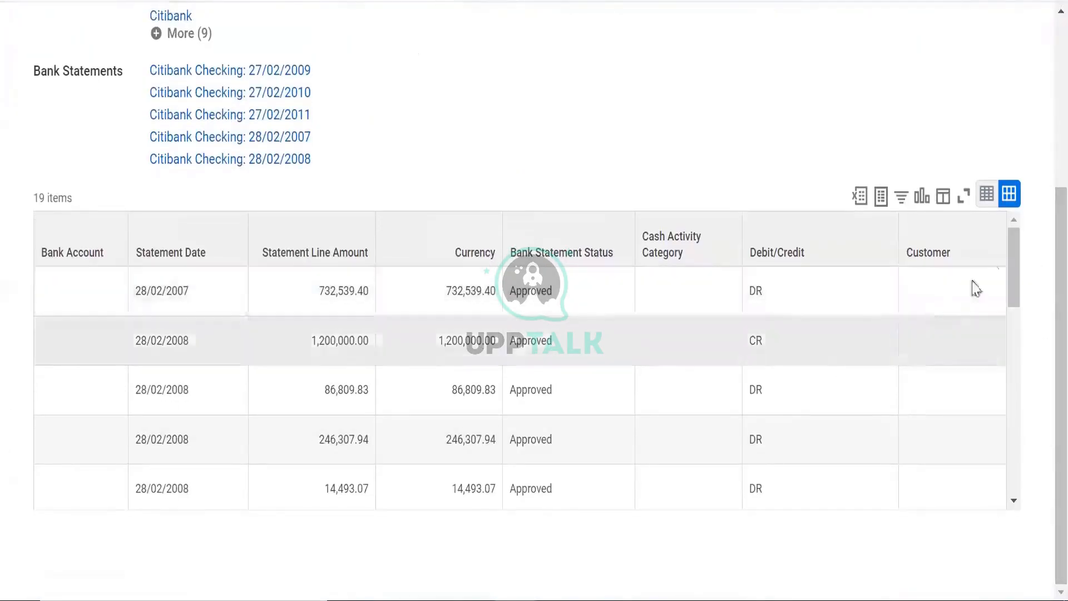
pyautogui.moveTo(1015, 241); pyautogui.dragTo(1027, 498)
# Open the Statement Date and Bank Account filter options, then dismiss them without filtering
pyautogui.click(139, 227)
pyautogui.click(93, 243)
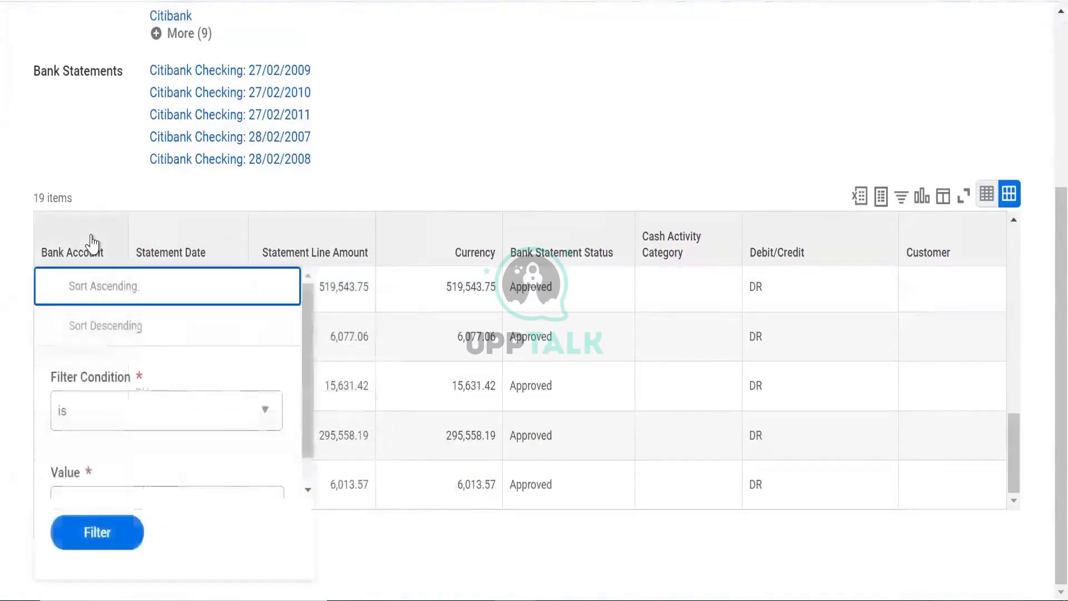
pyautogui.click(206, 495)
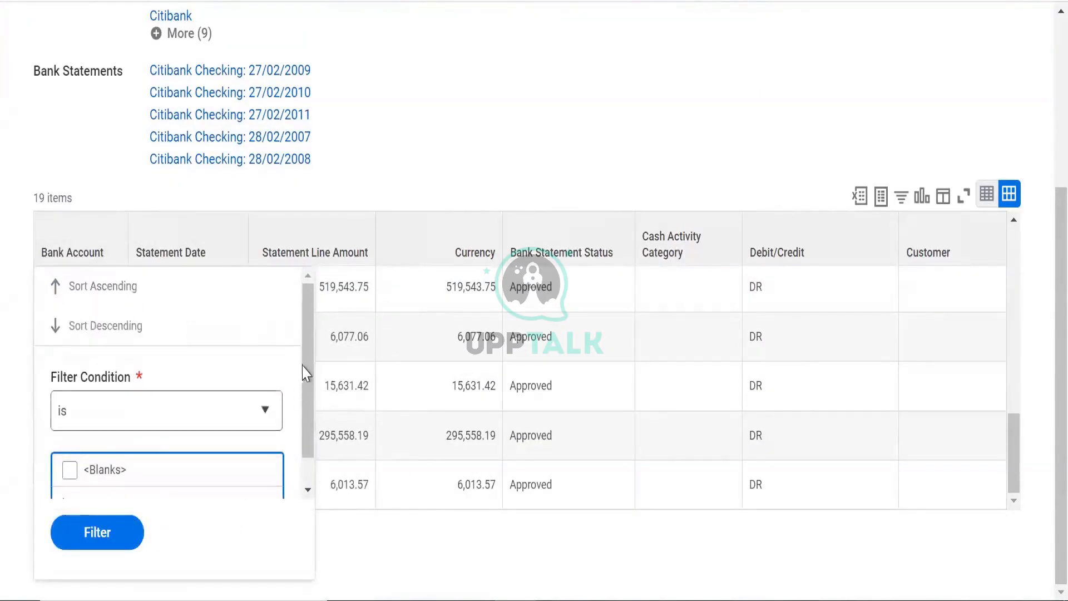
pyautogui.moveTo(309, 378); pyautogui.dragTo(324, 465)
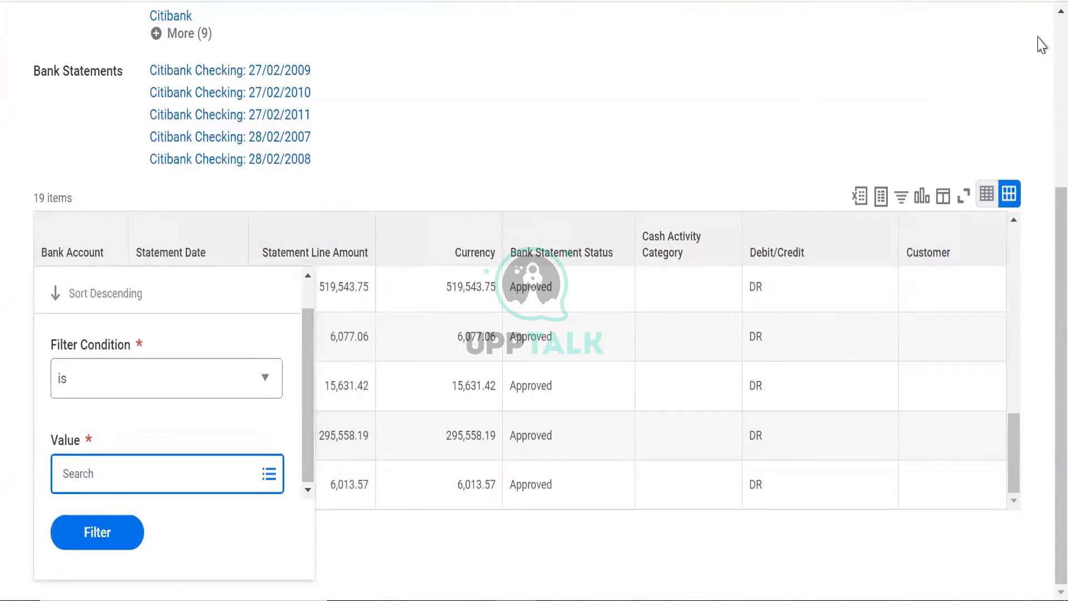
pyautogui.scroll(5, 1041, 36)
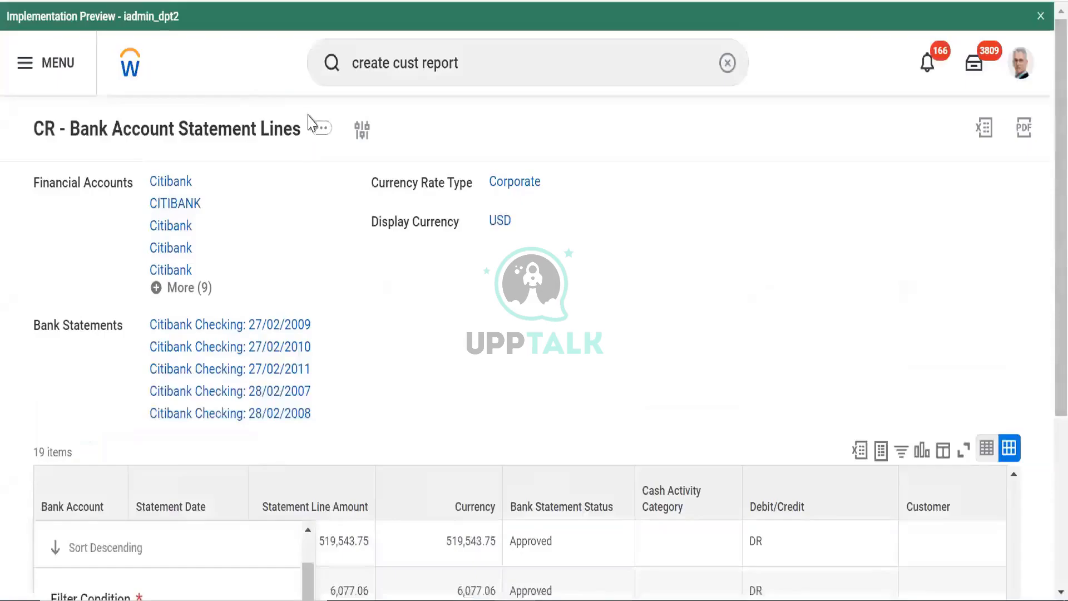
pyautogui.click(323, 132)
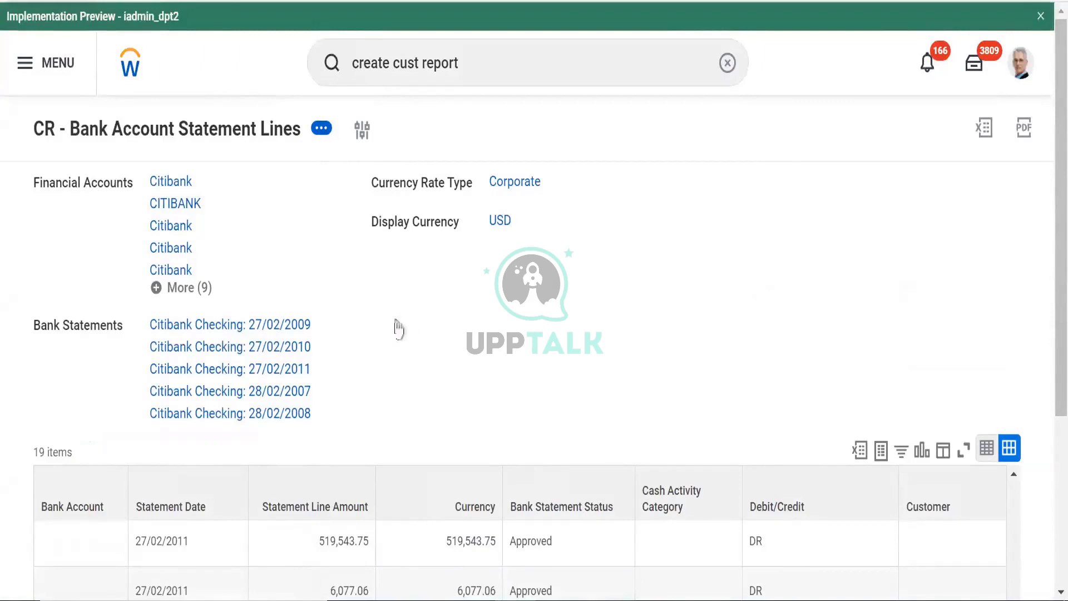
# Edit the custom report and insert a new Bank Account column after the first one
pyautogui.moveTo(404, 211)
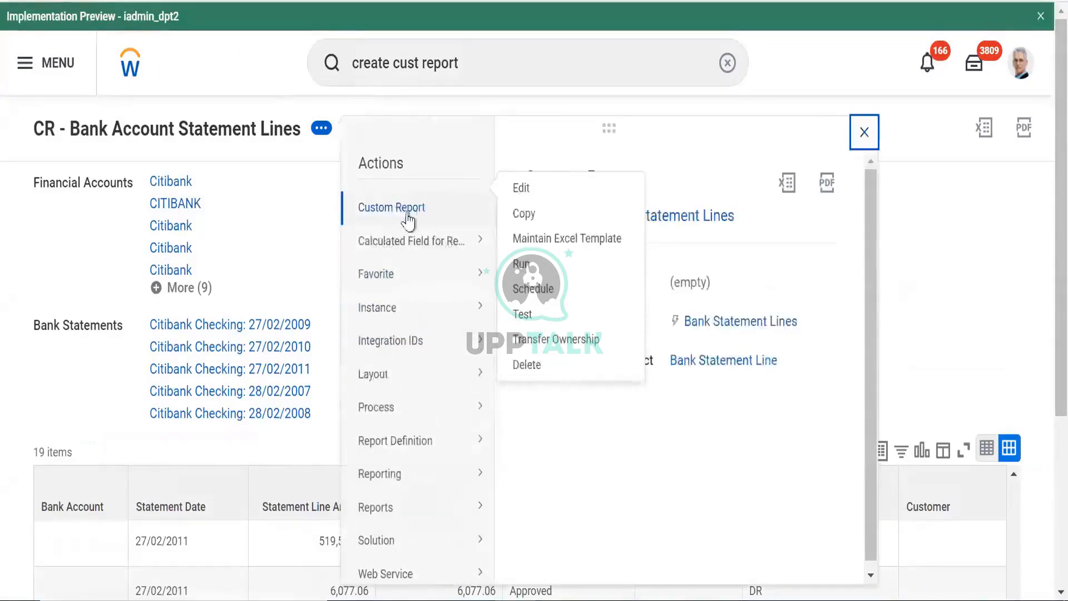
pyautogui.click(523, 188)
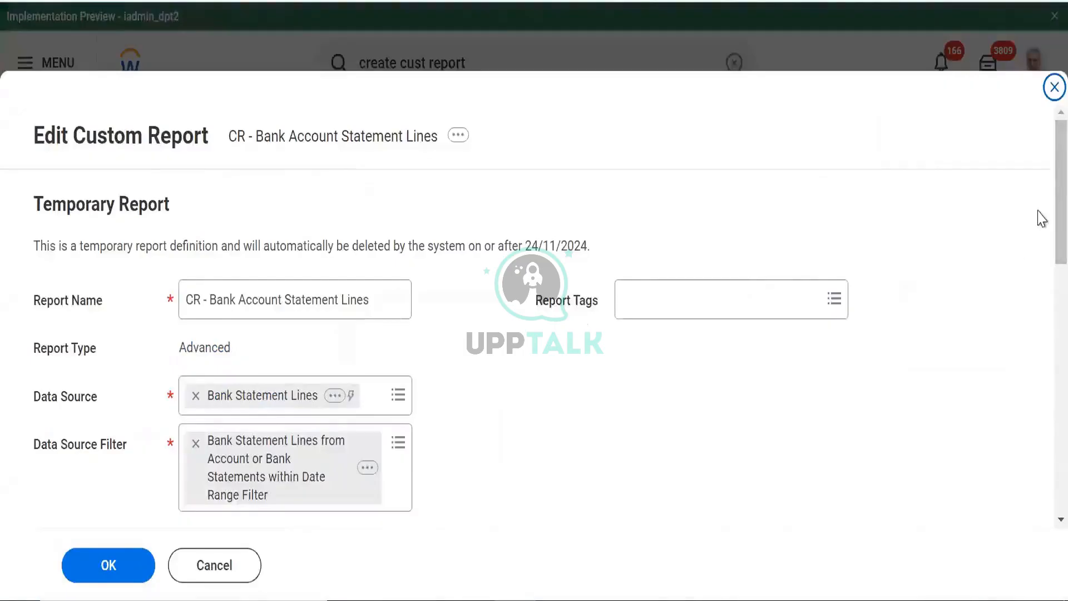
pyautogui.scroll(-10, 1042, 267)
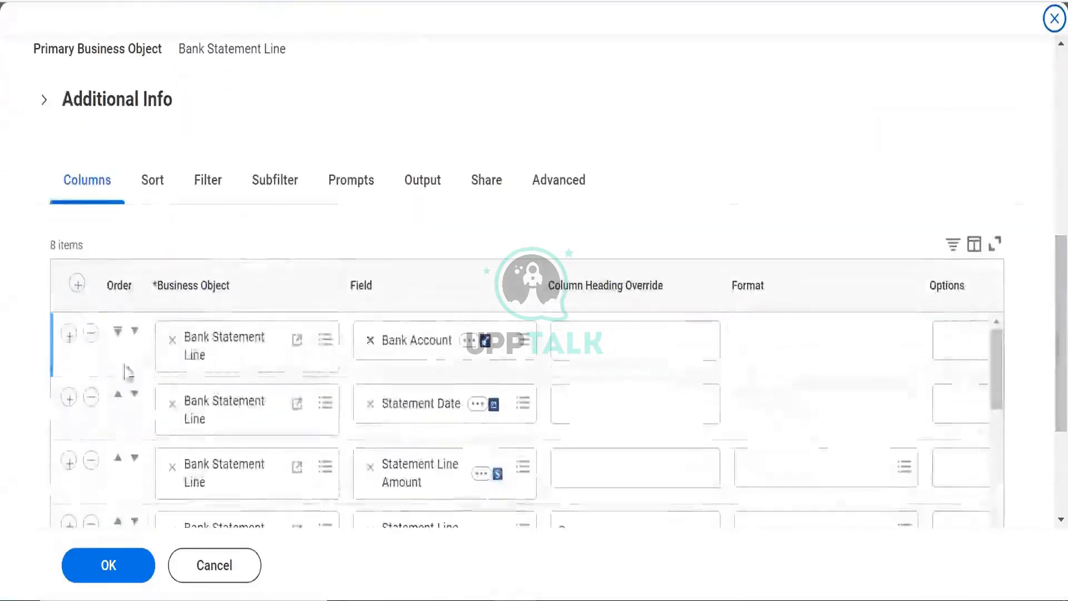
pyautogui.click(68, 335)
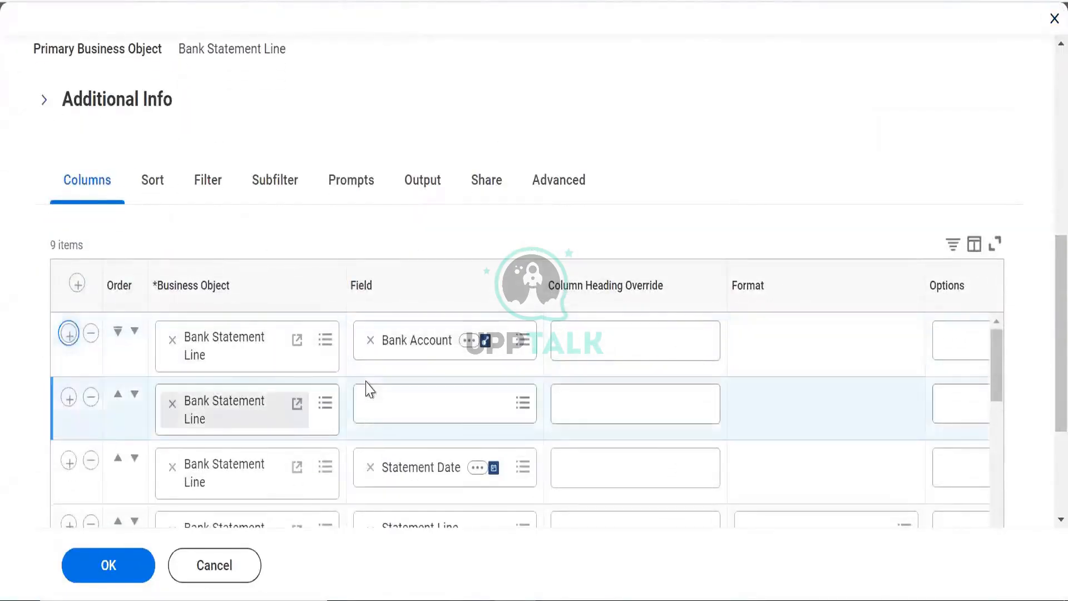
pyautogui.click(379, 388)
pyautogui.write('bank account')
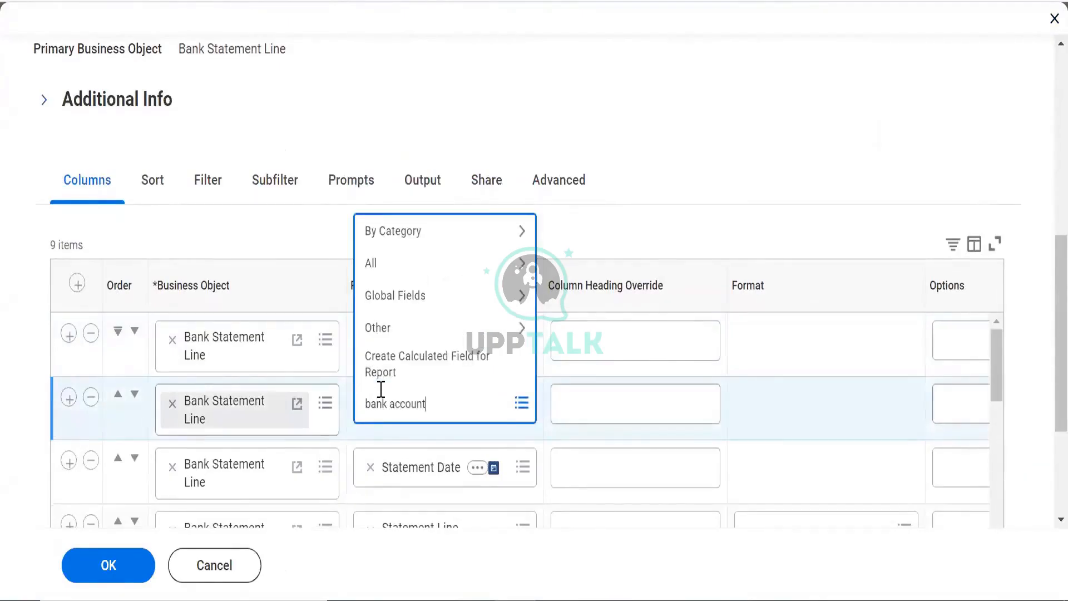
pyautogui.press('Return')
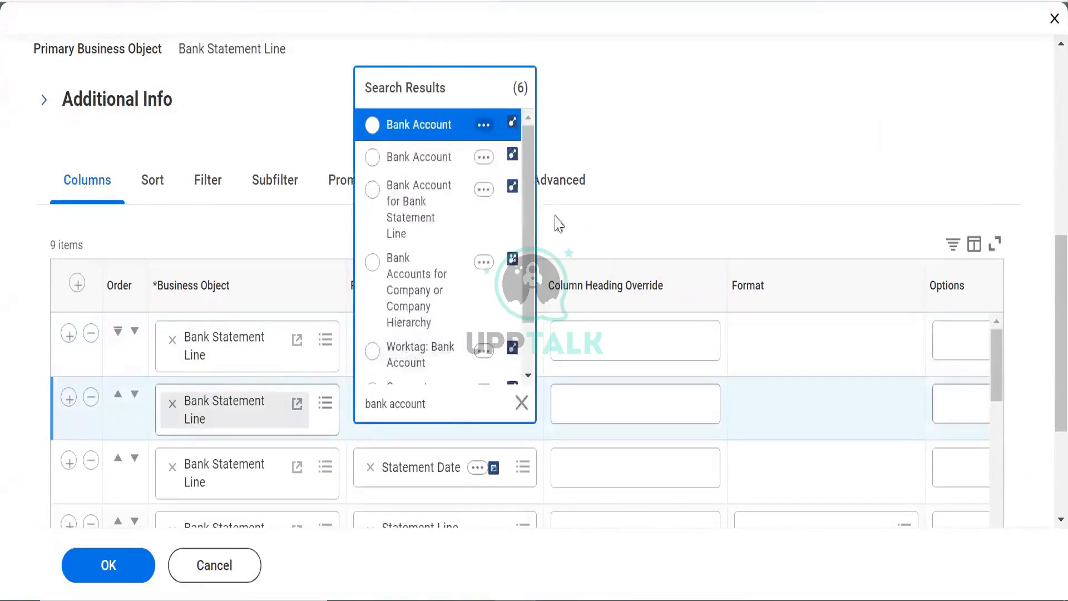
pyautogui.click(484, 158)
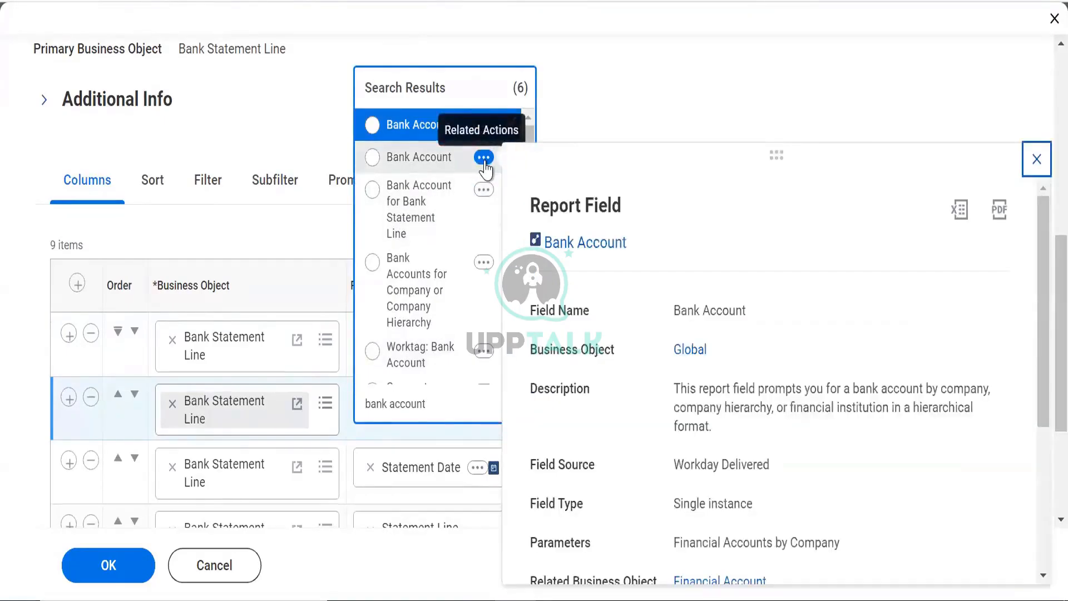
pyautogui.click(424, 167)
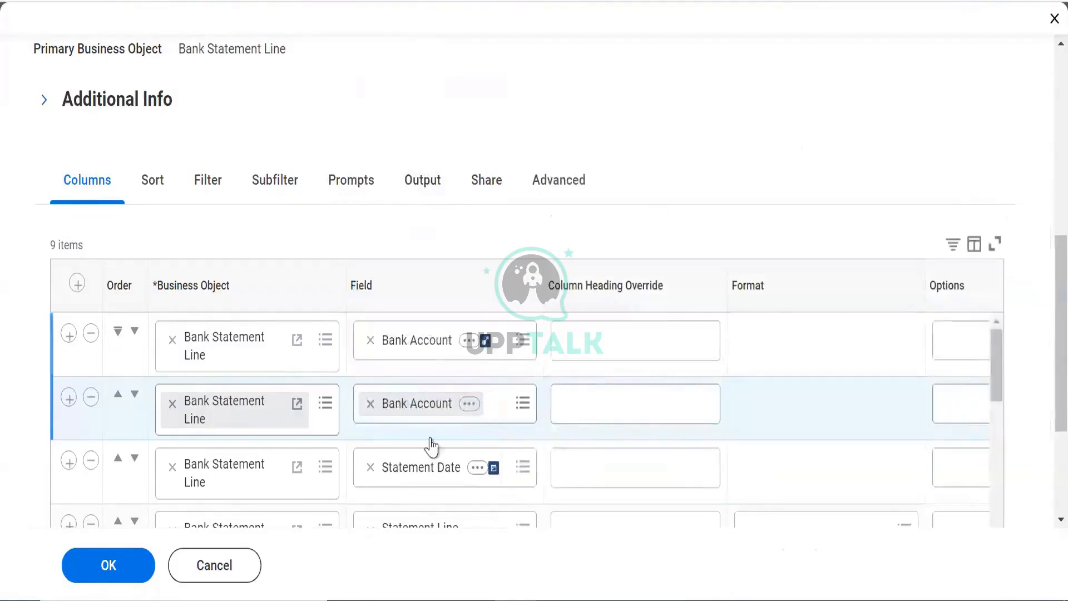
# Save the report definition and view the first Bank Account column's field details
pyautogui.click(108, 568)
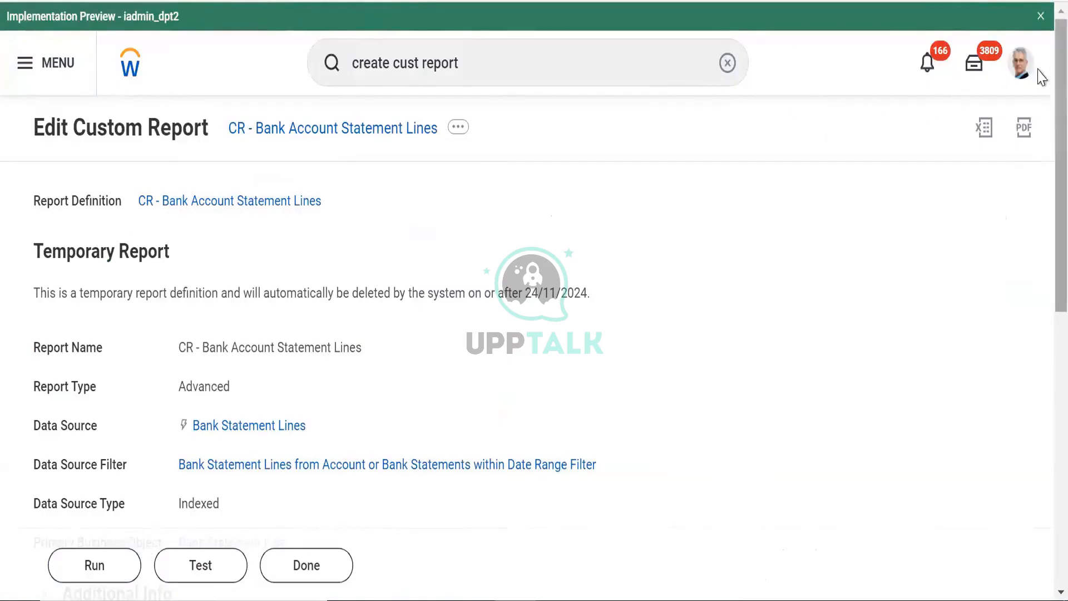
pyautogui.scroll(-2, 1041, 75)
pyautogui.scroll(-4, 298, 417)
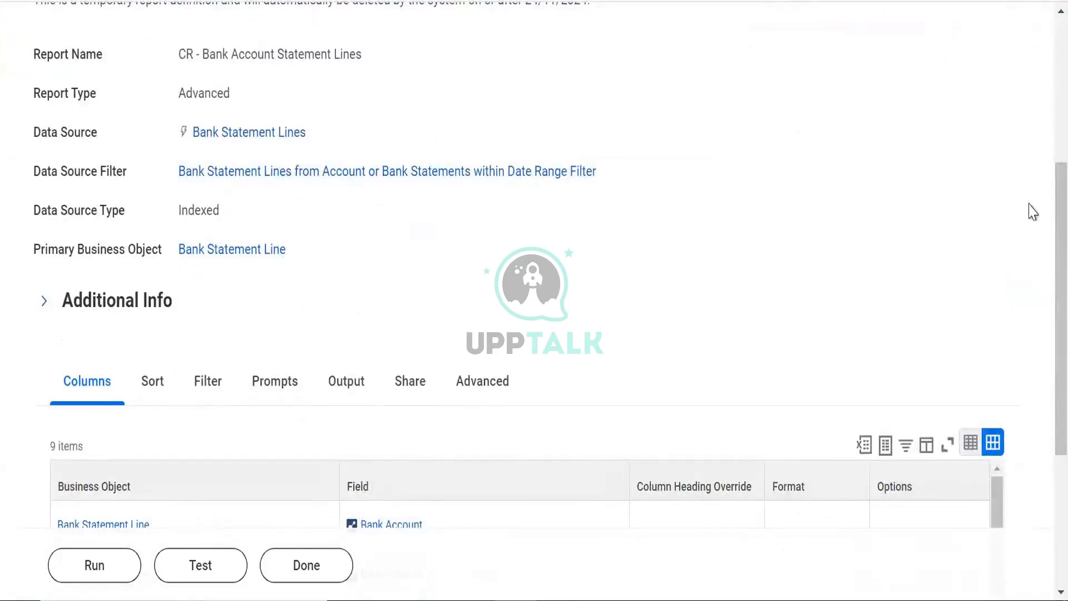
pyautogui.scroll(-3, 359, 343)
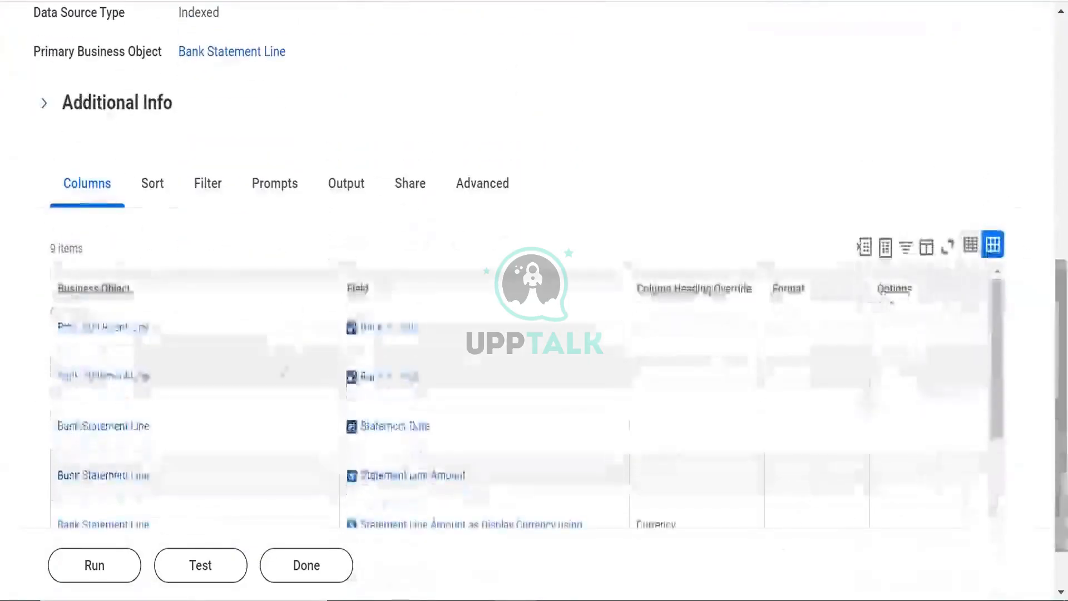
pyautogui.click(441, 327)
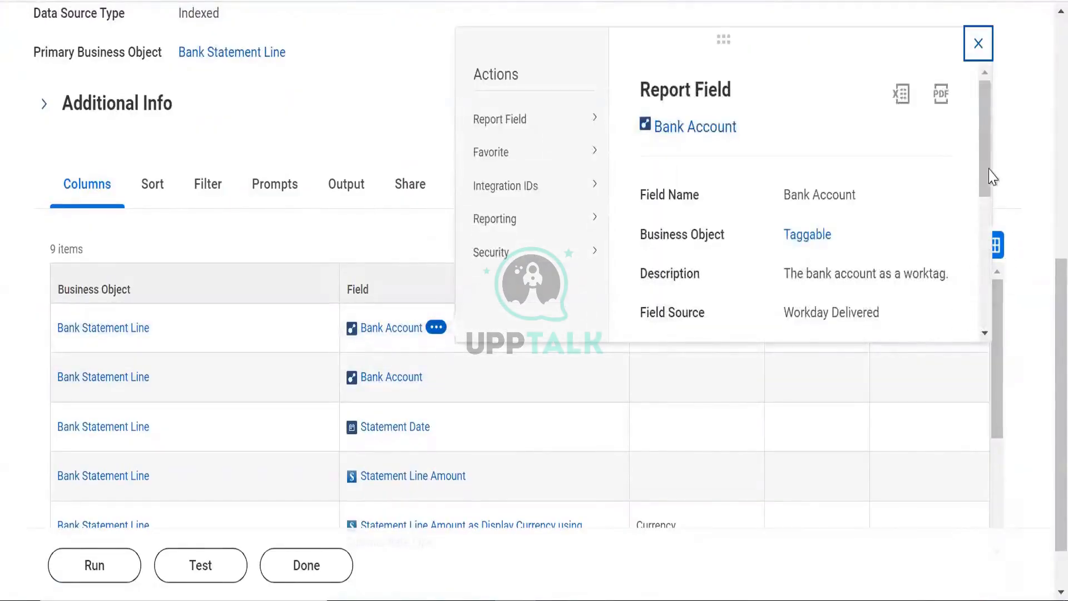
# Open the Taggable business object from the Bank Account field's Report Field card
pyautogui.moveTo(989, 177); pyautogui.dragTo(1001, 345)
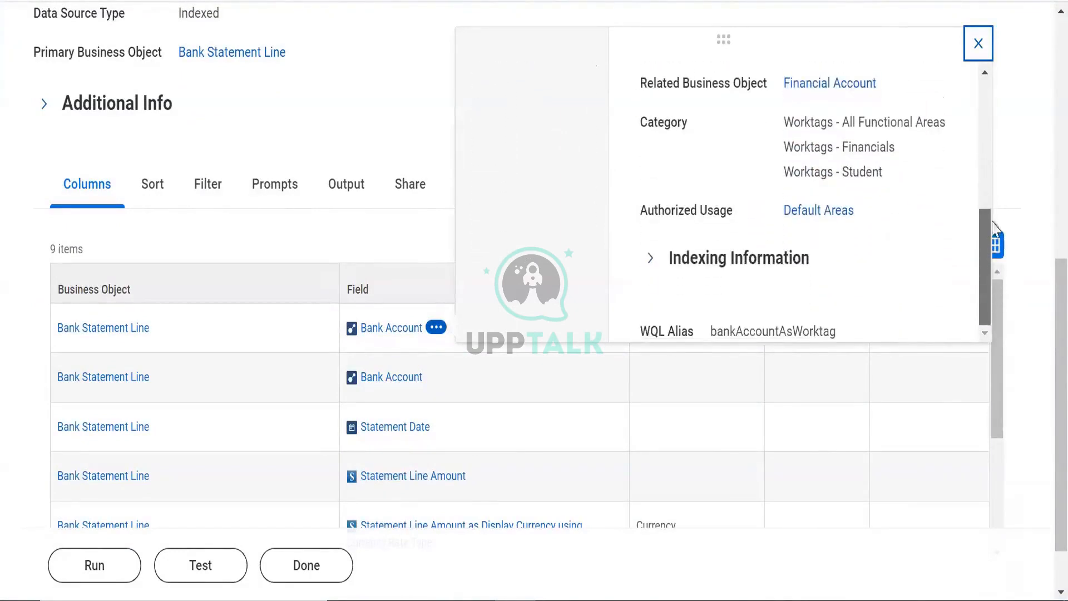
pyautogui.moveTo(994, 228); pyautogui.dragTo(993, 159)
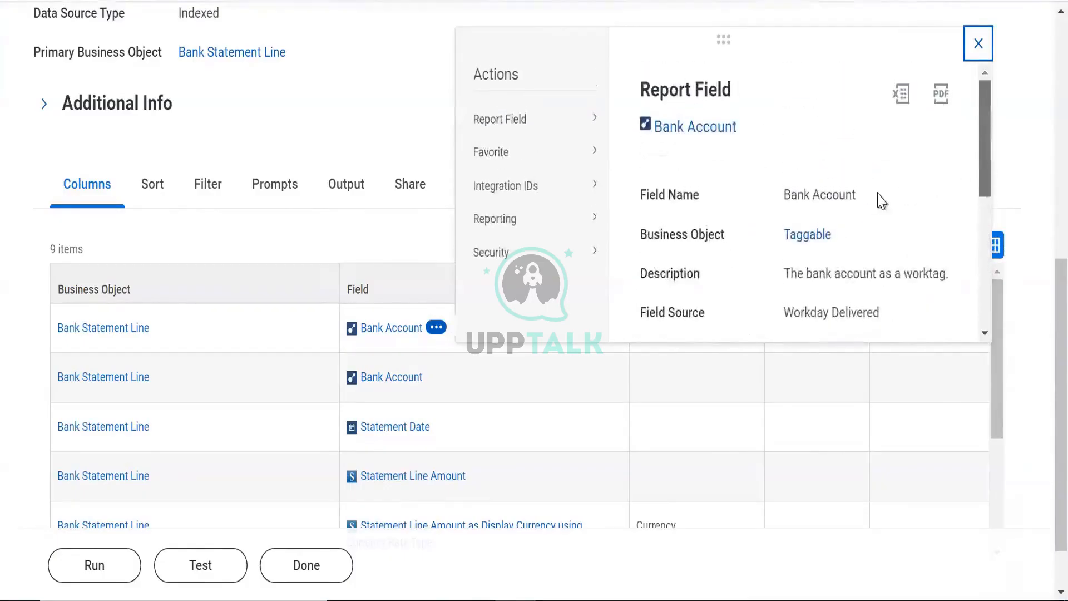
pyautogui.rightClick(788, 240)
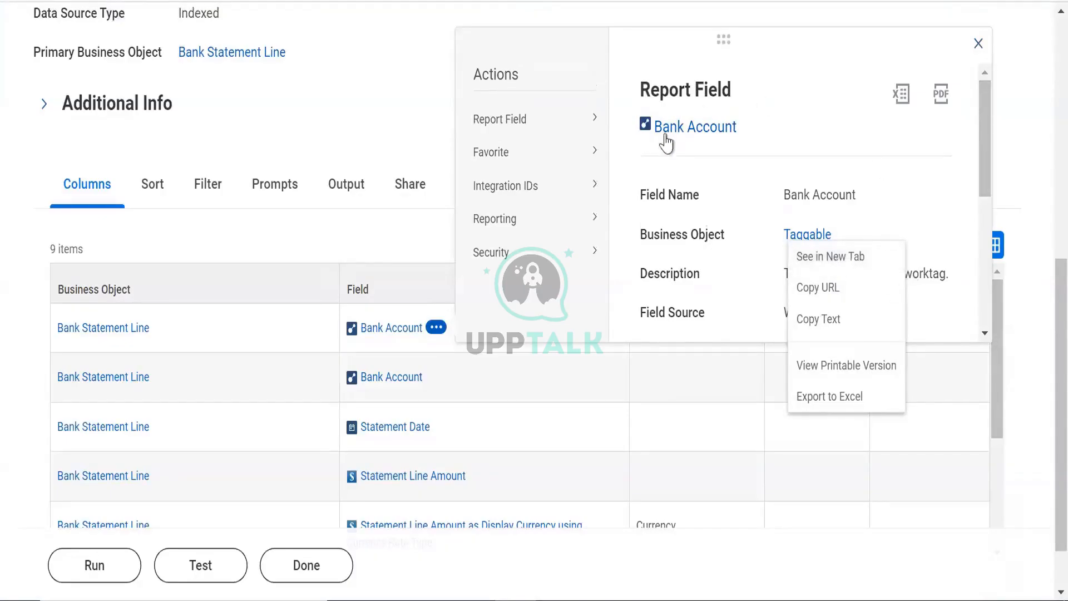
pyautogui.click(806, 235)
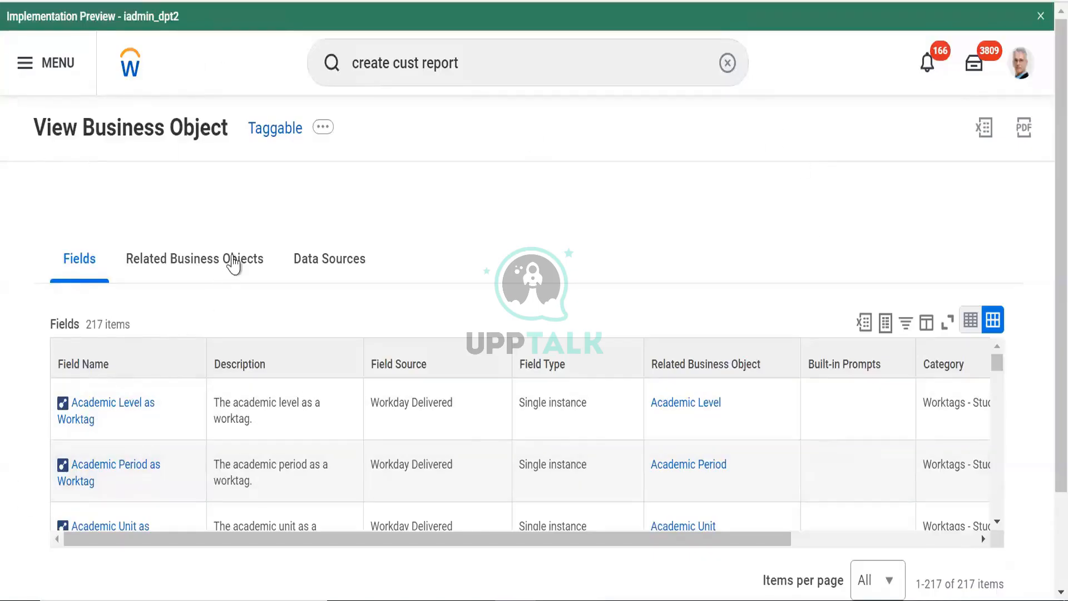
# Compare Taggable's Fields and Related Business Objects tabs
pyautogui.click(234, 262)
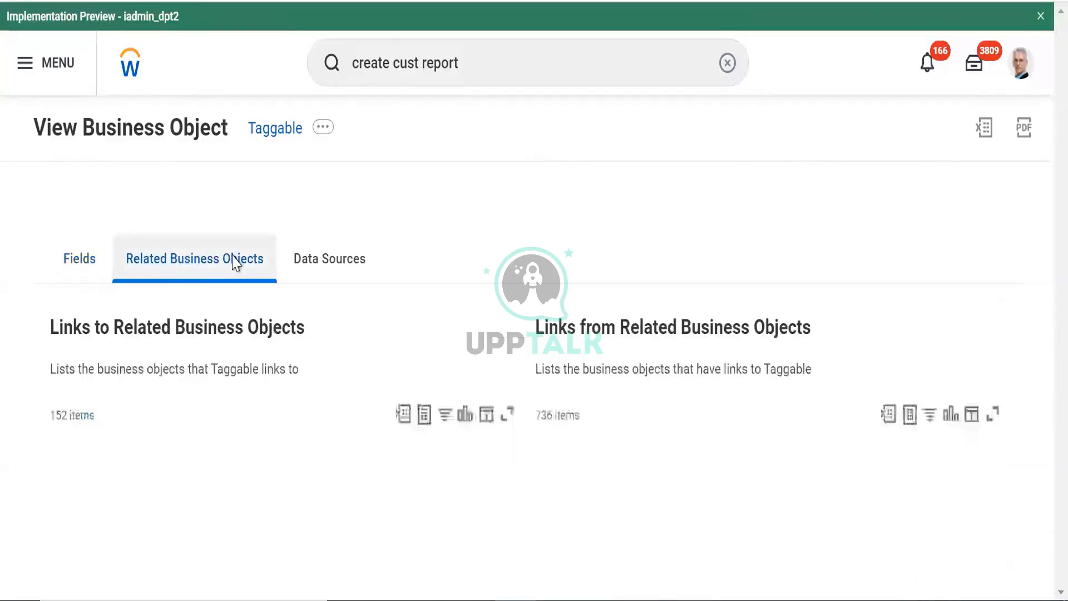
pyautogui.click(81, 273)
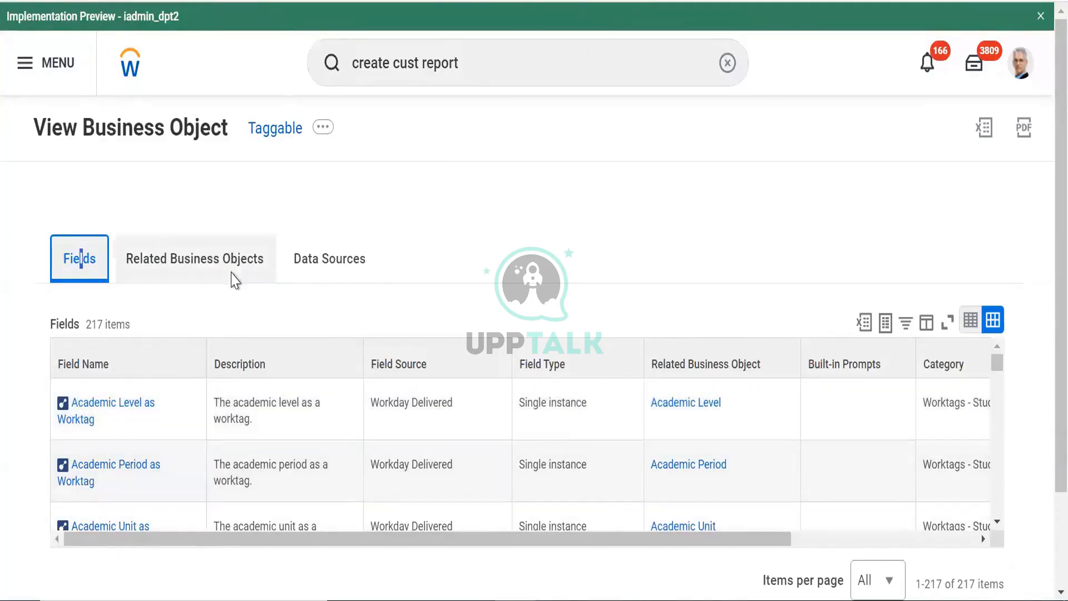
pyautogui.click(232, 279)
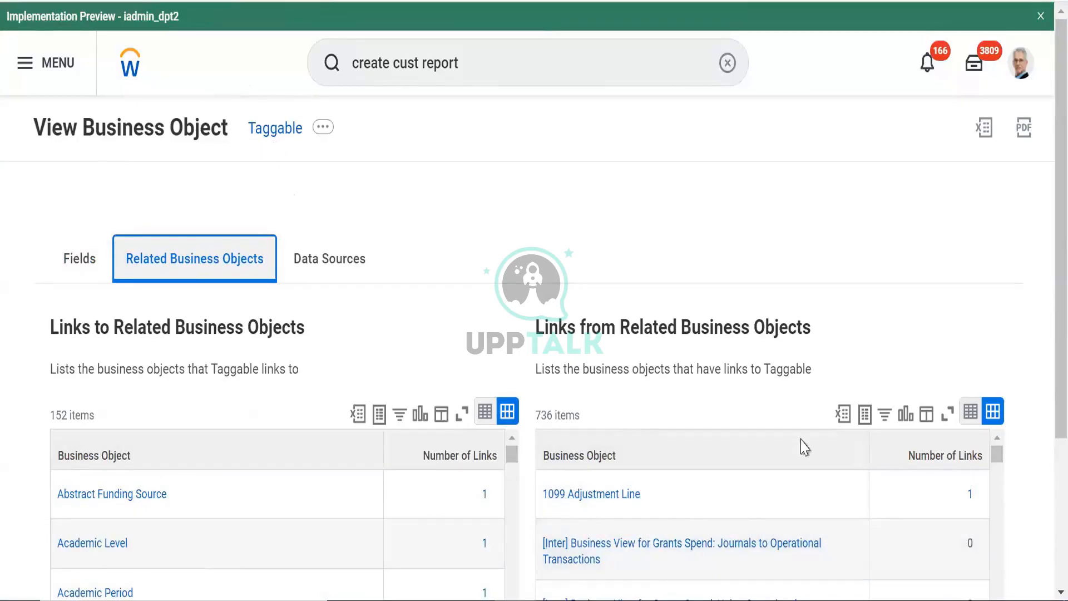
pyautogui.scroll(-4, 1041, 256)
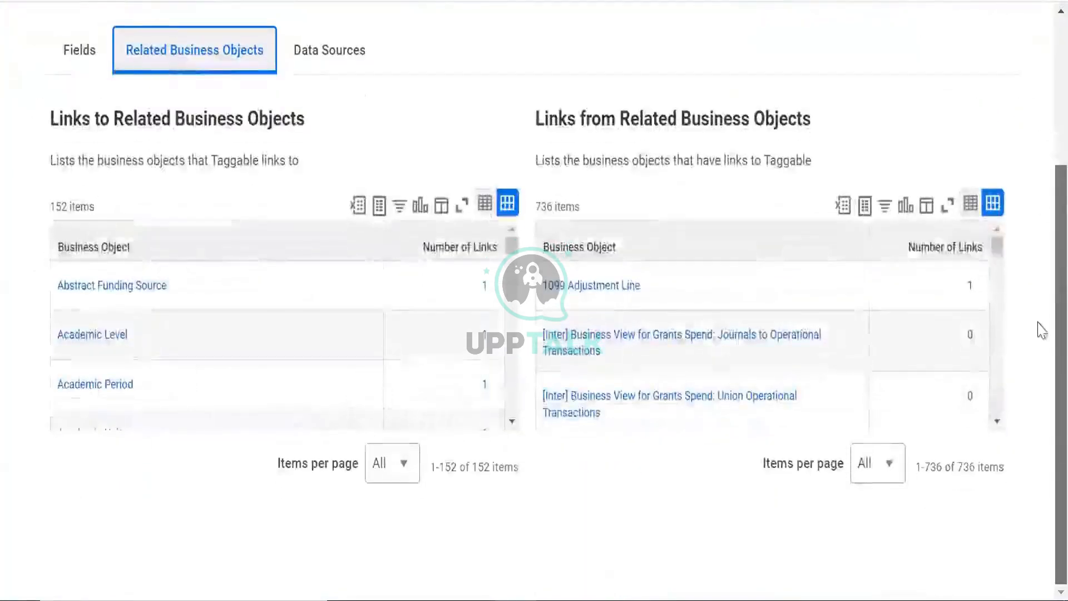
pyautogui.scroll(1, 1042, 171)
pyautogui.scroll(3, 1042, 171)
pyautogui.scroll(-3, 1040, 168)
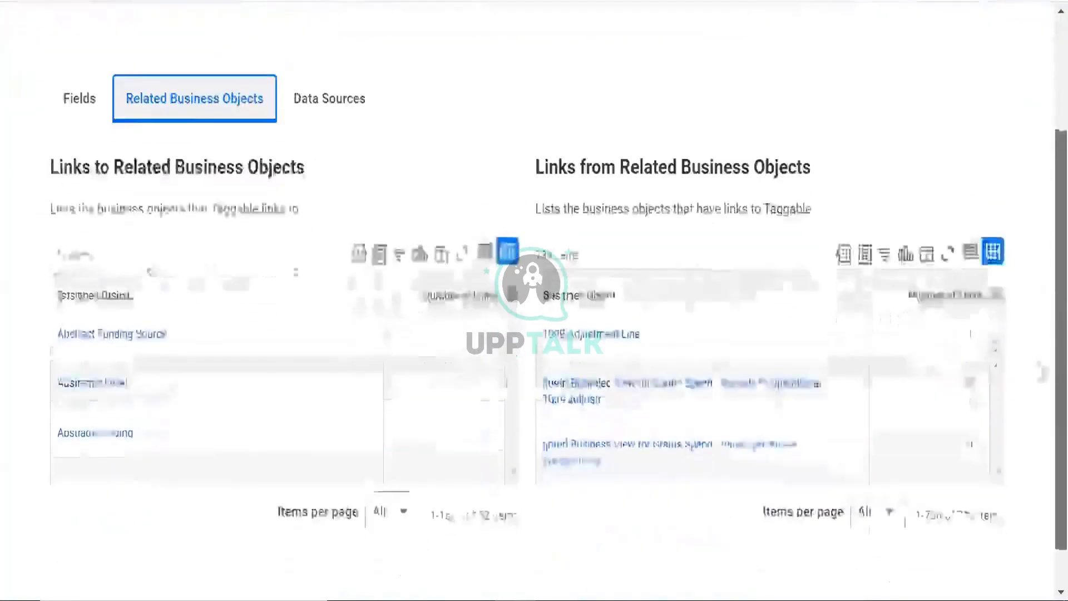
pyautogui.scroll(1, 1025, 232)
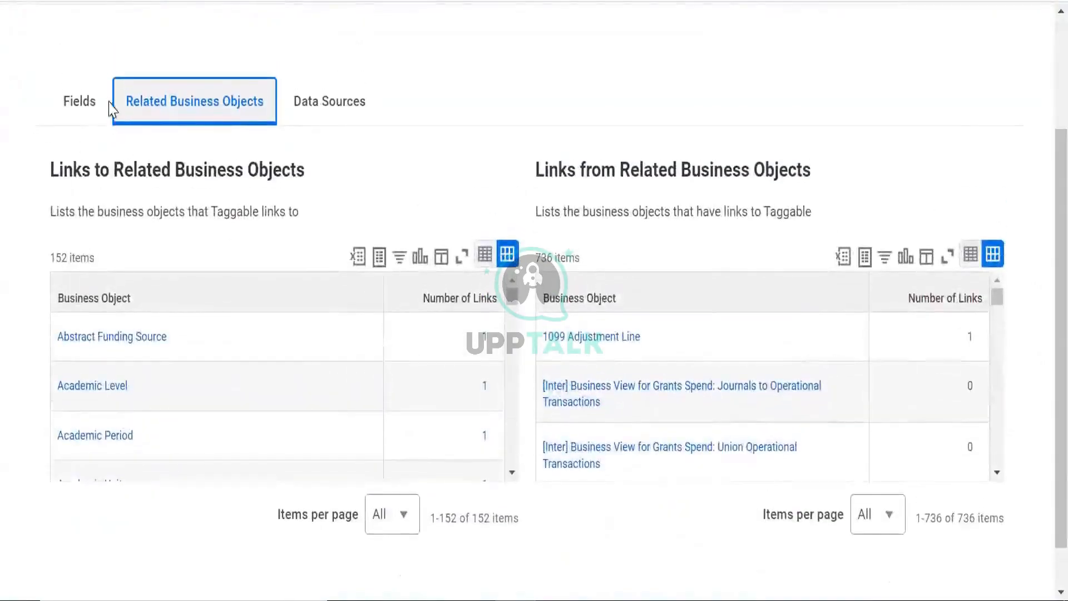
pyautogui.click(108, 124)
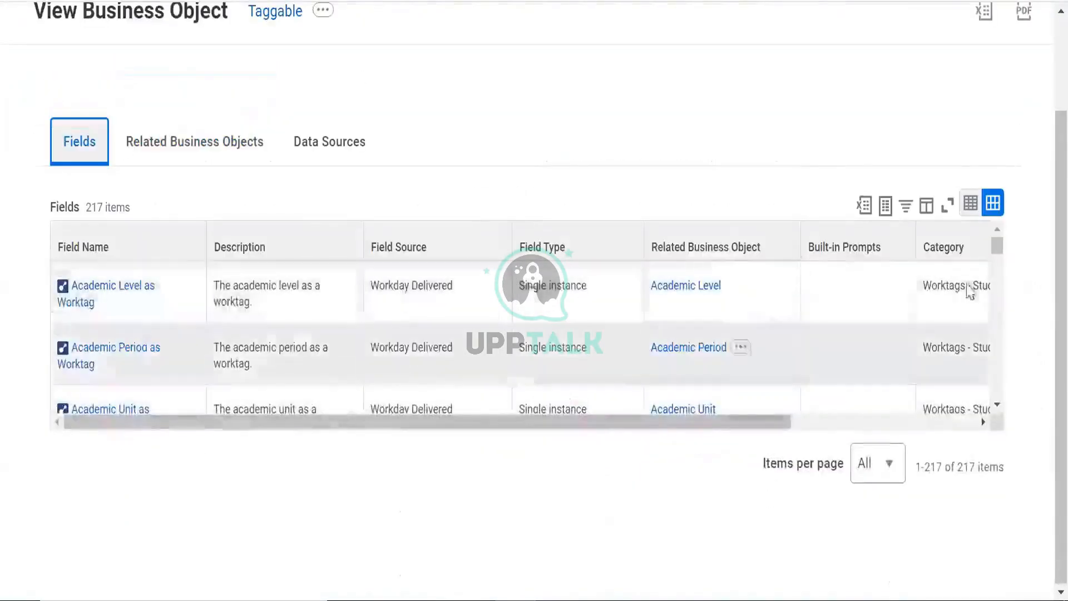
pyautogui.scroll(2, 1042, 161)
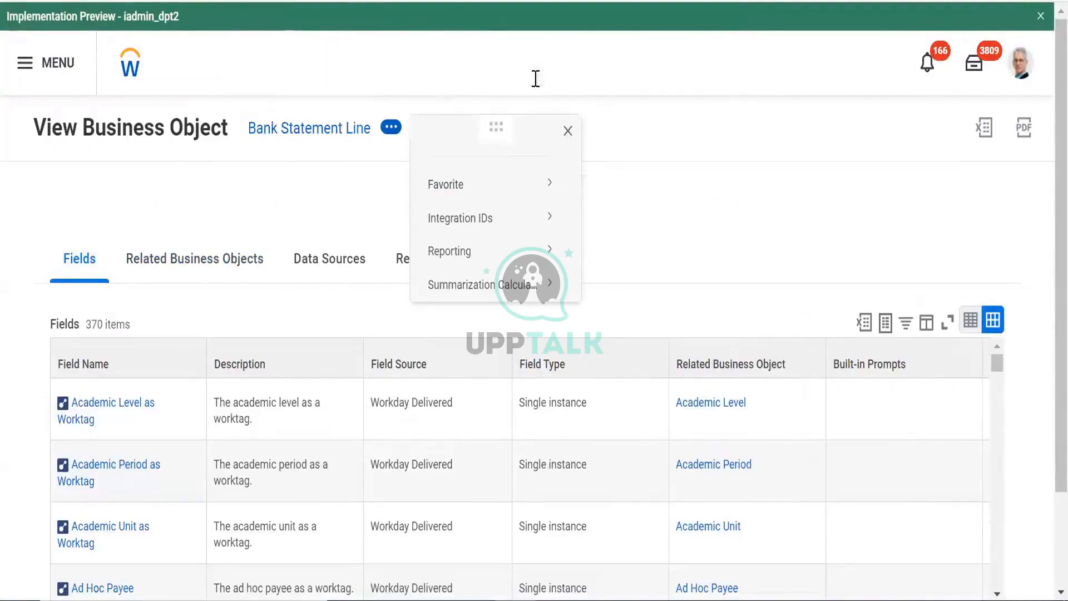
# Start a new Workday search to head back to the custom report
pyautogui.click(535, 79)
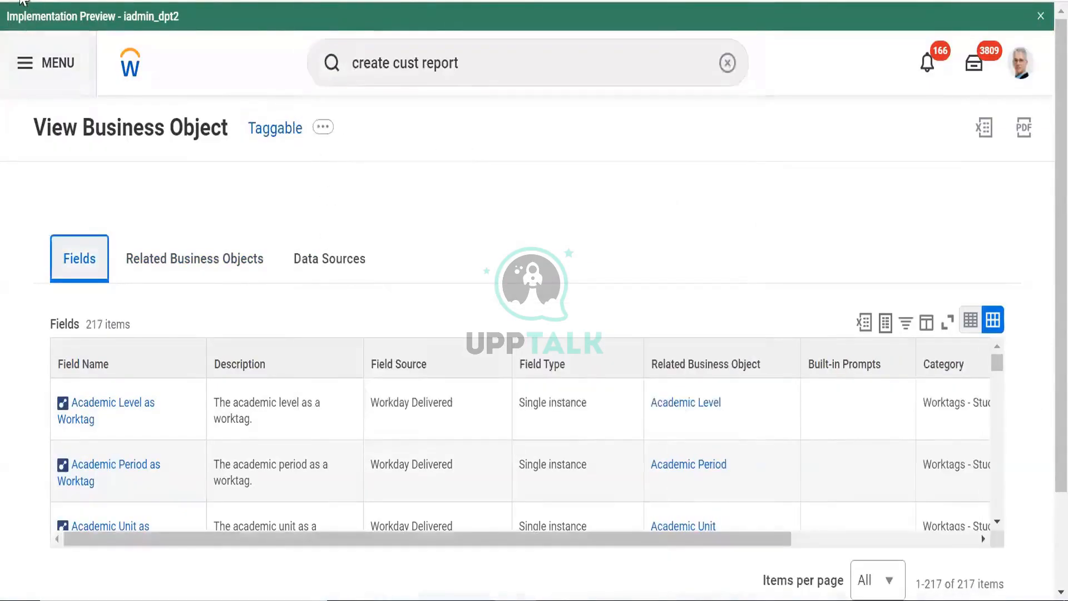
pyautogui.scroll(-2, 389, 197)
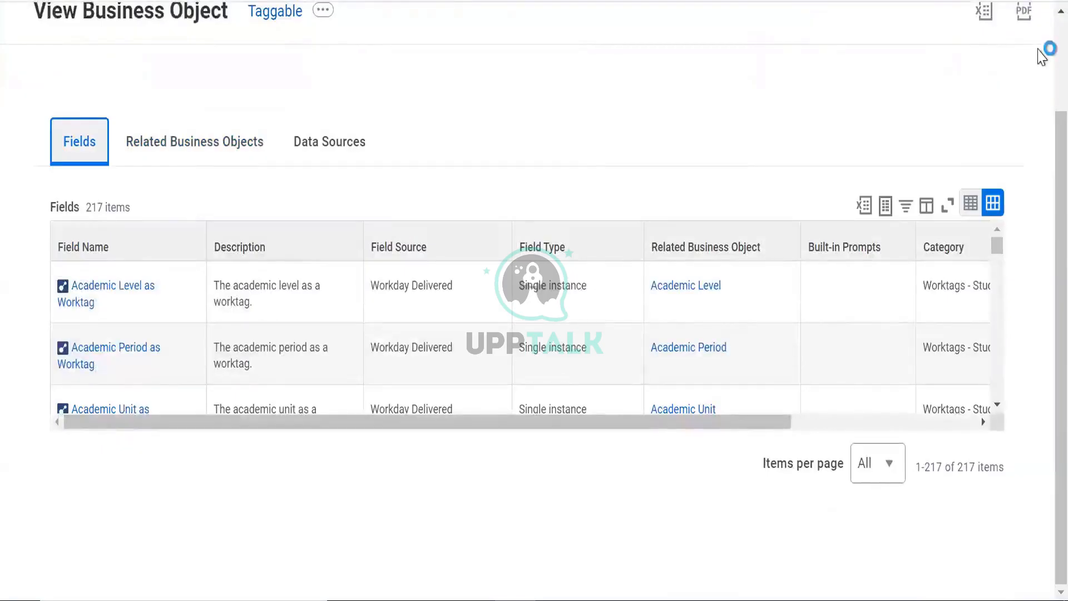
pyautogui.scroll(2, 461, 7)
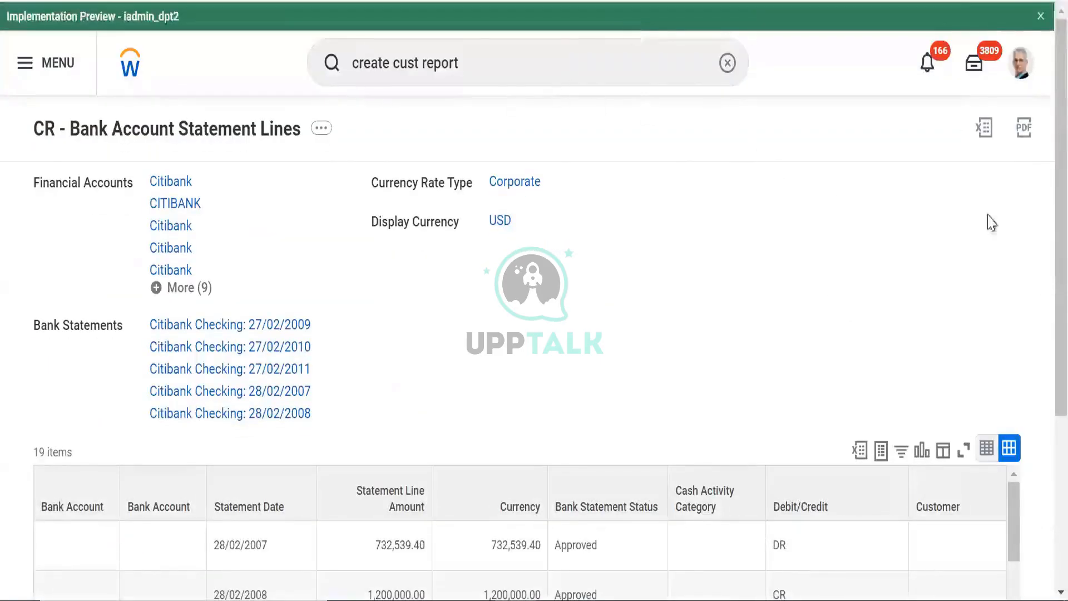
# Run the report, view its definition, and choose Custom Report > Edit from Related Actions
pyautogui.scroll(-5, 1043, 277)
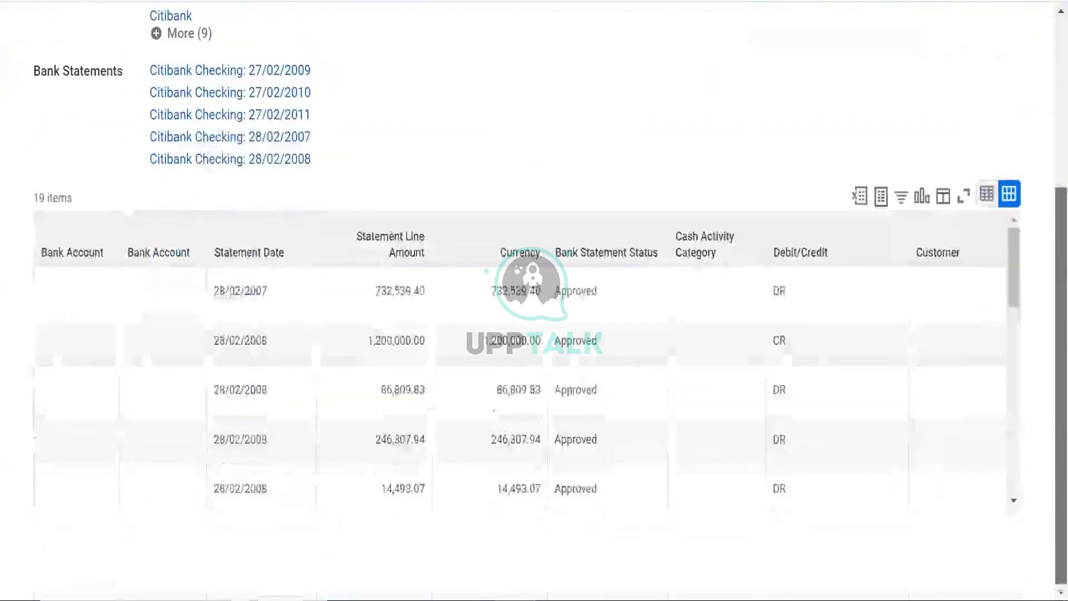
pyautogui.scroll(5, 1042, 67)
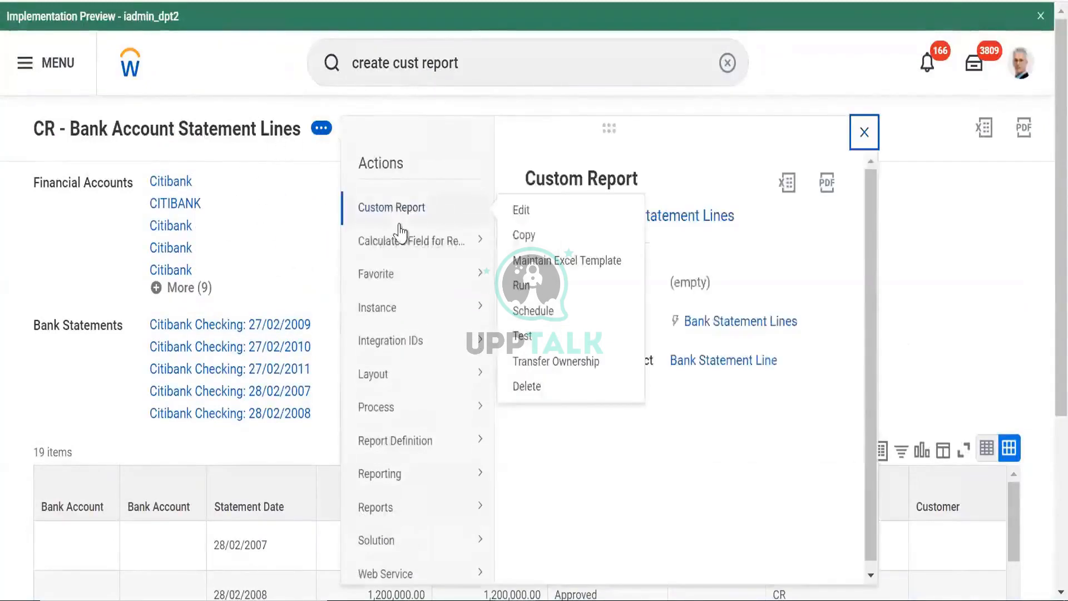
pyautogui.click(533, 300)
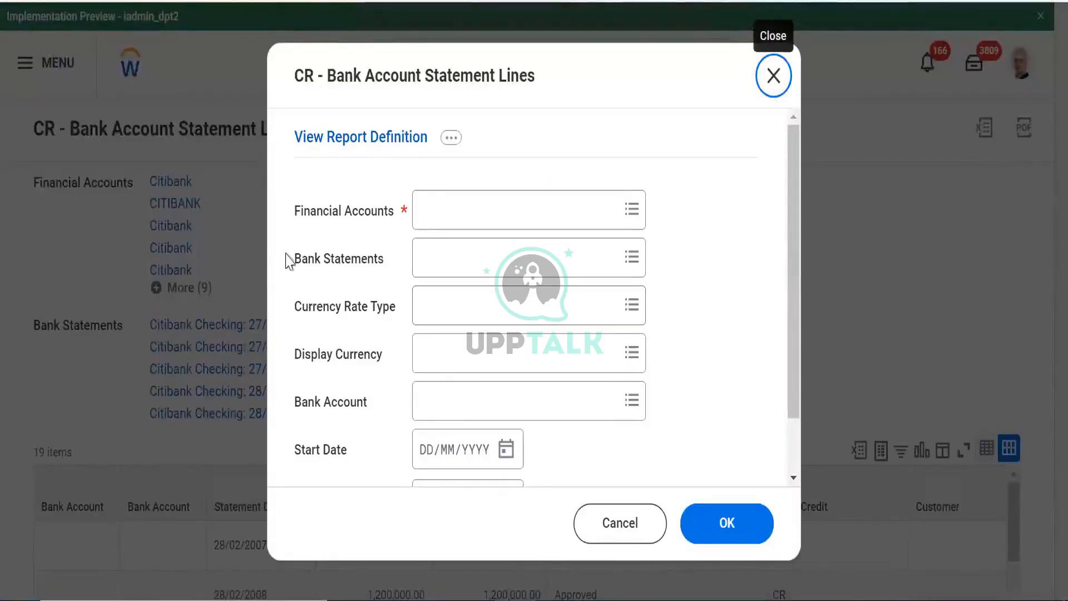
pyautogui.click(333, 147)
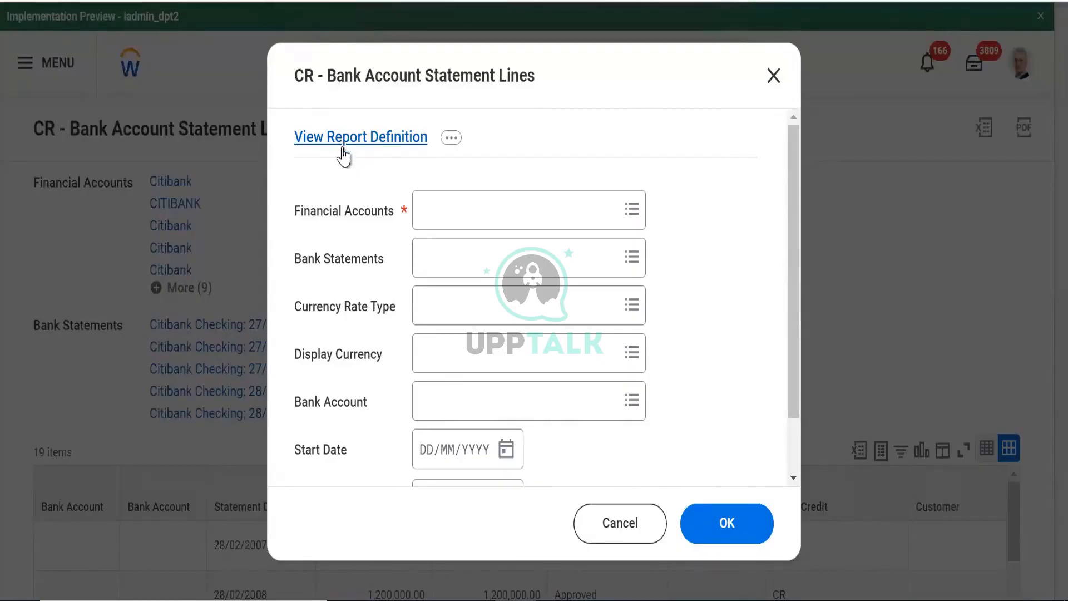
pyautogui.click(342, 149)
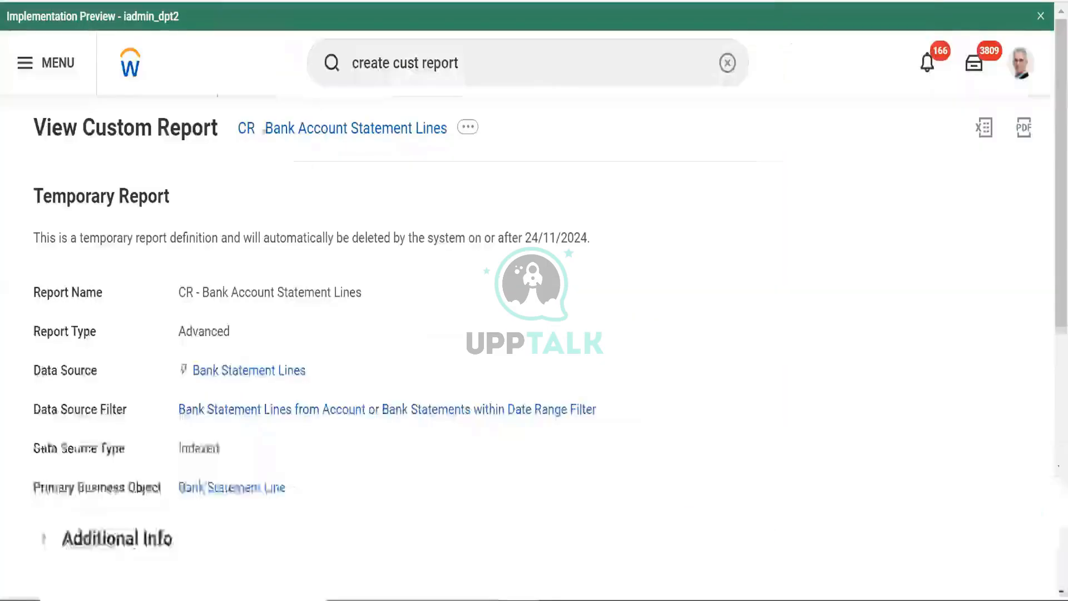
pyautogui.click(468, 129)
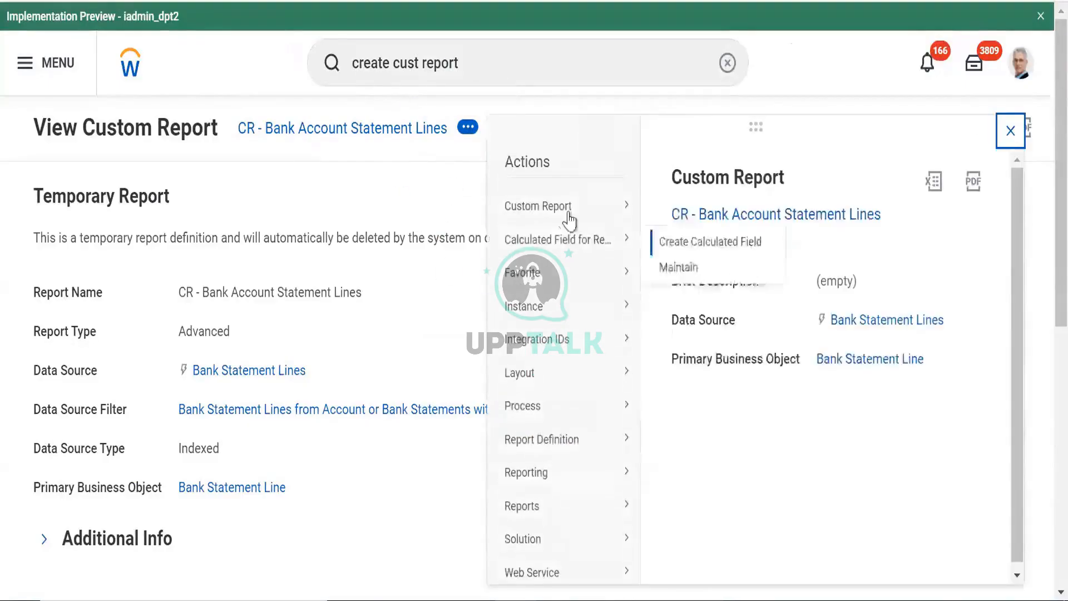
pyautogui.moveTo(556, 206)
pyautogui.click(667, 207)
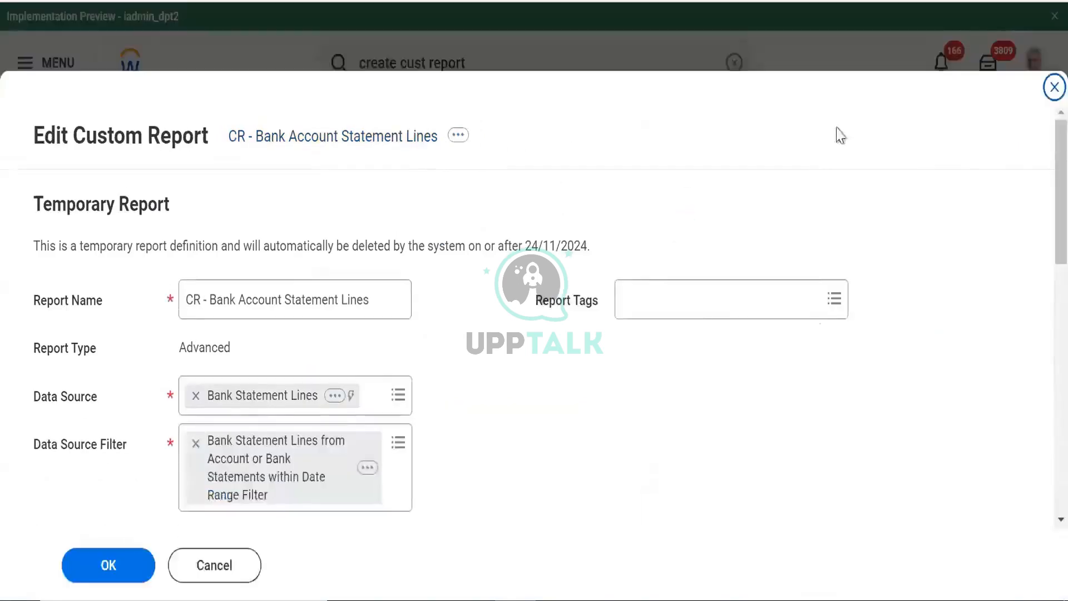
# Insert a column after row 2 using the Bank Account for Bank Statement Line field, and save
pyautogui.scroll(-10, 1041, 192)
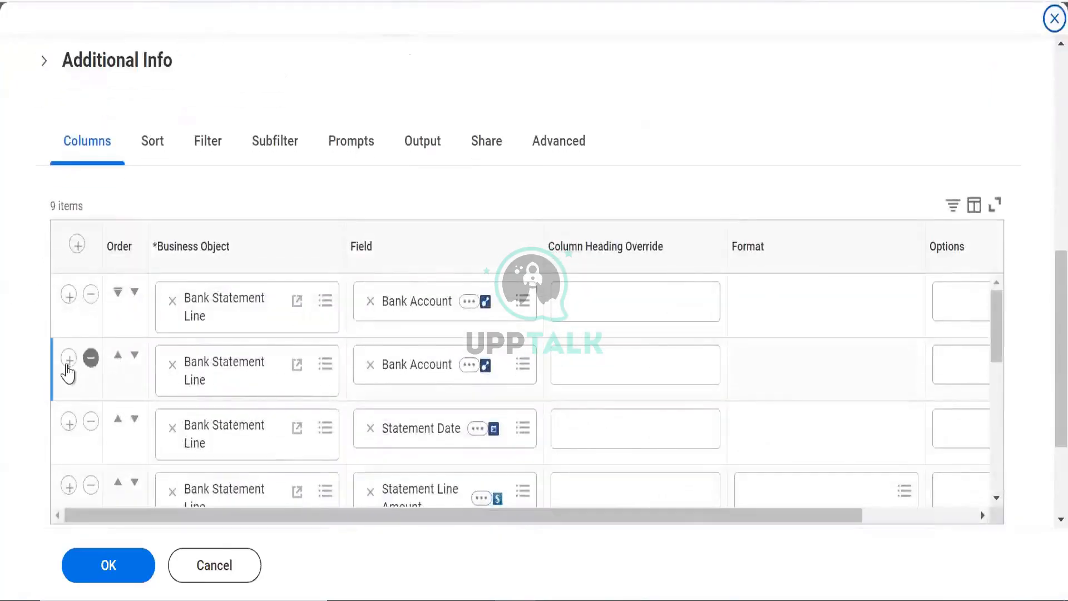
pyautogui.click(68, 359)
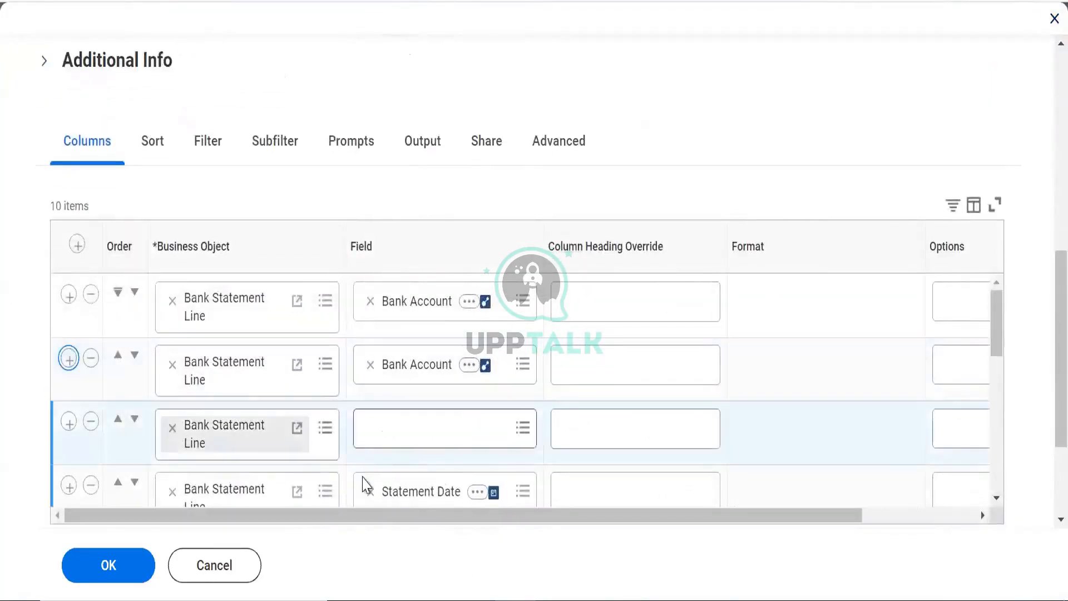
pyautogui.click(389, 437)
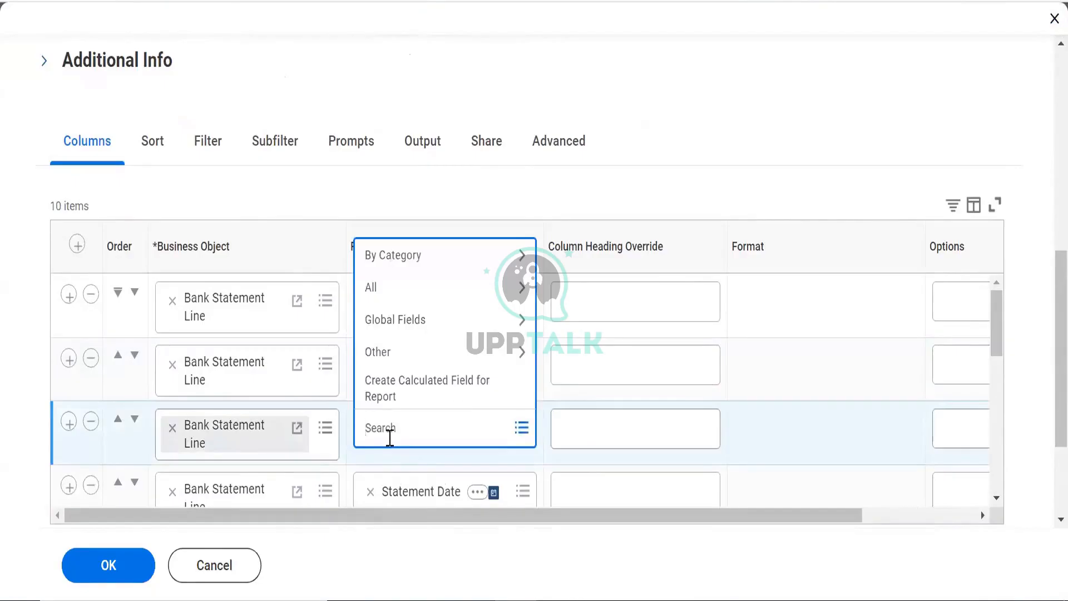
pyautogui.write('bank account for banl state,e')
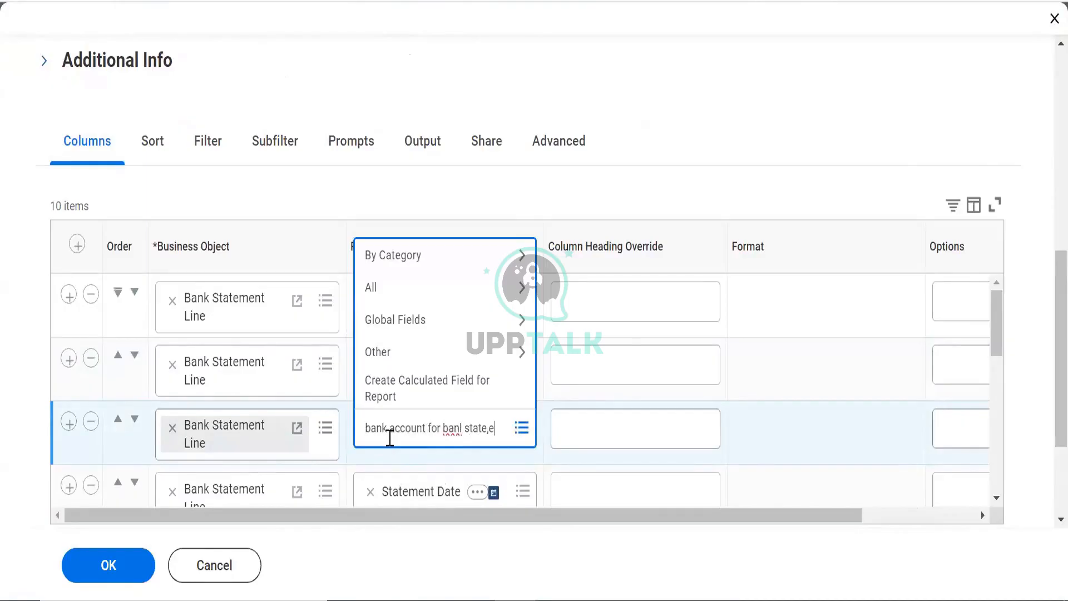
pyautogui.write('m')
pyautogui.press('BackSpace')
pyautogui.press('BackSpace')
pyautogui.press('BackSpace')
pyautogui.write('k statement')
pyautogui.press('Return')
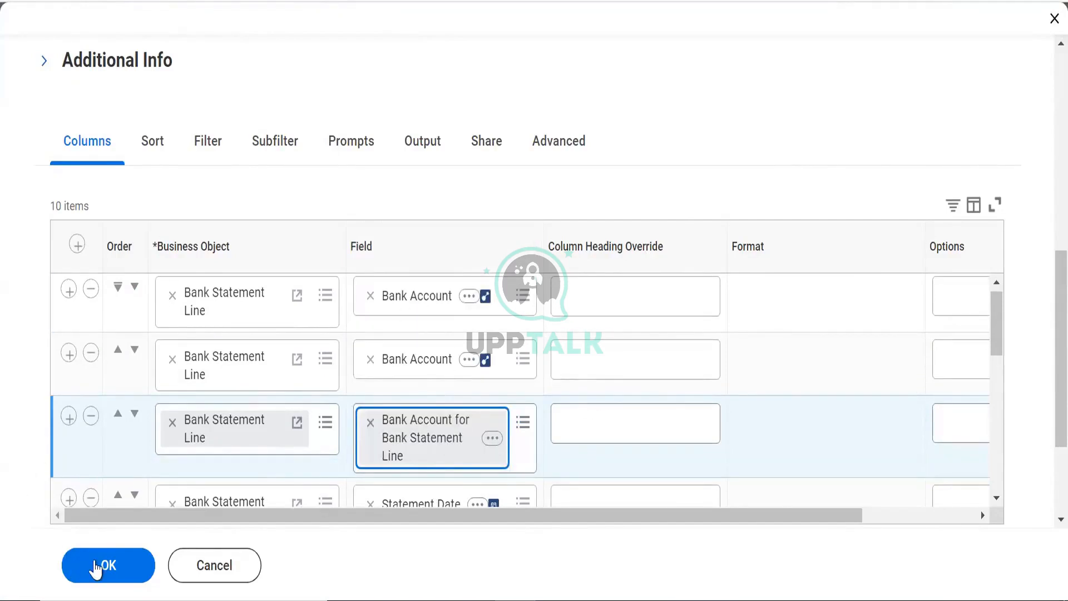
pyautogui.click(96, 568)
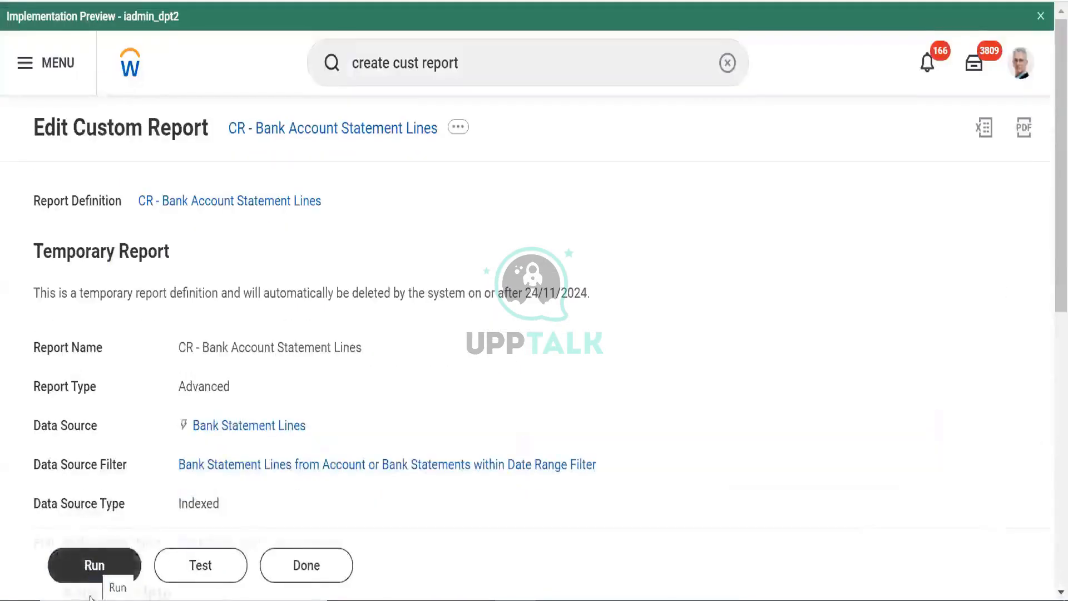
# Rerun the report with all 'Cit' search results as the Financial Accounts
pyautogui.click(67, 581)
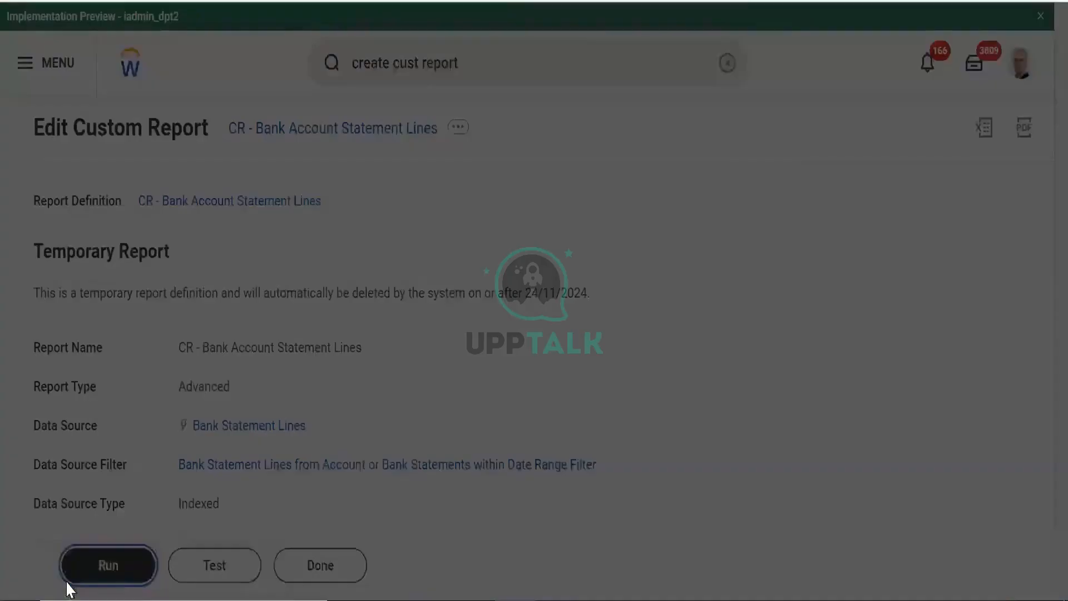
pyautogui.click(482, 215)
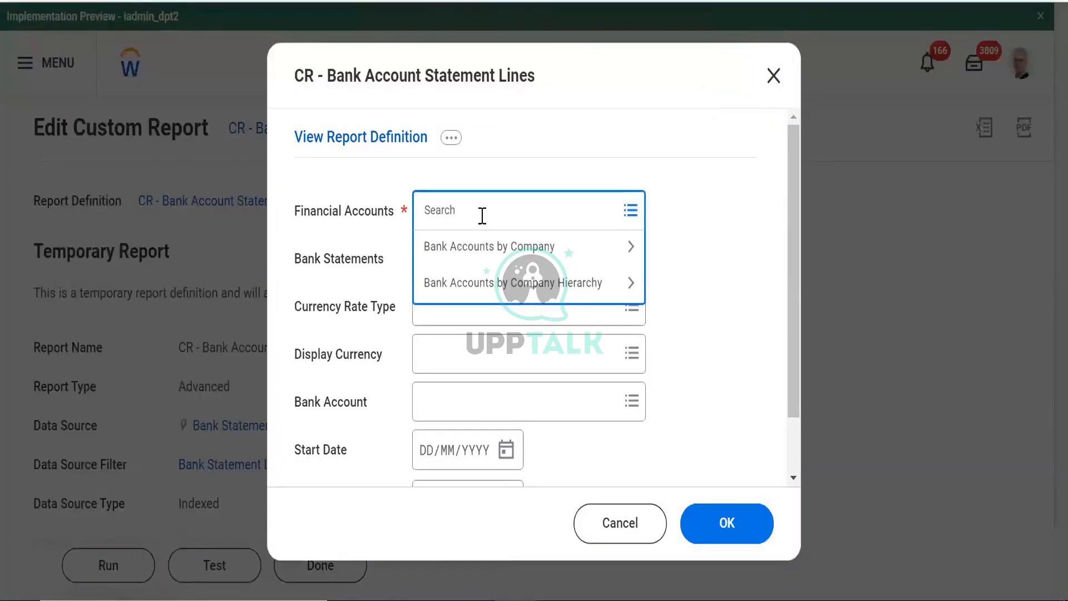
pyautogui.write('Citi')
pyautogui.press('Return')
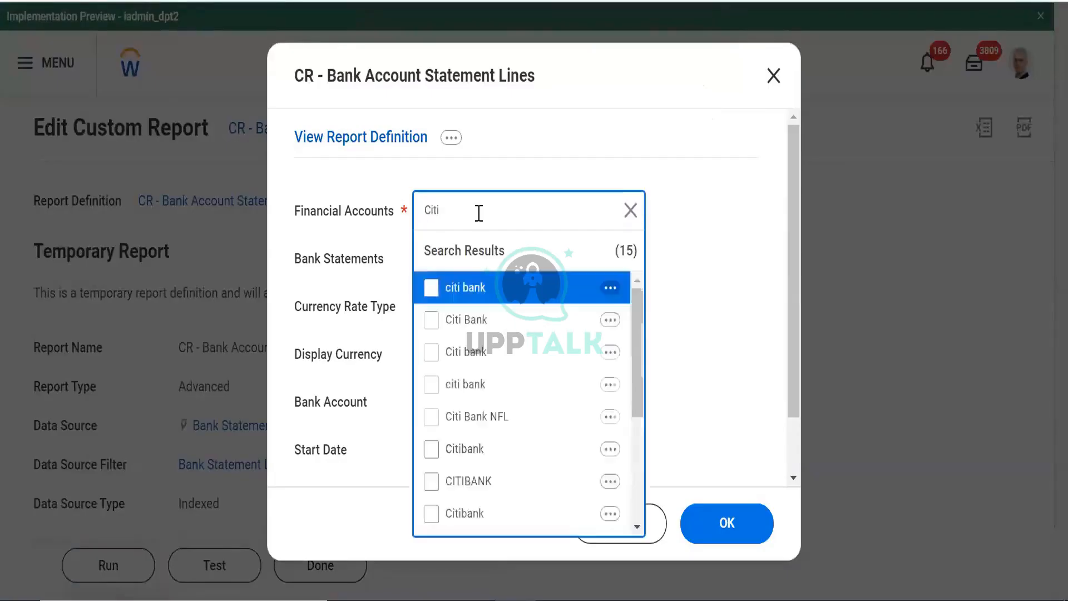
pyautogui.hotkey('ctrl', 'a')
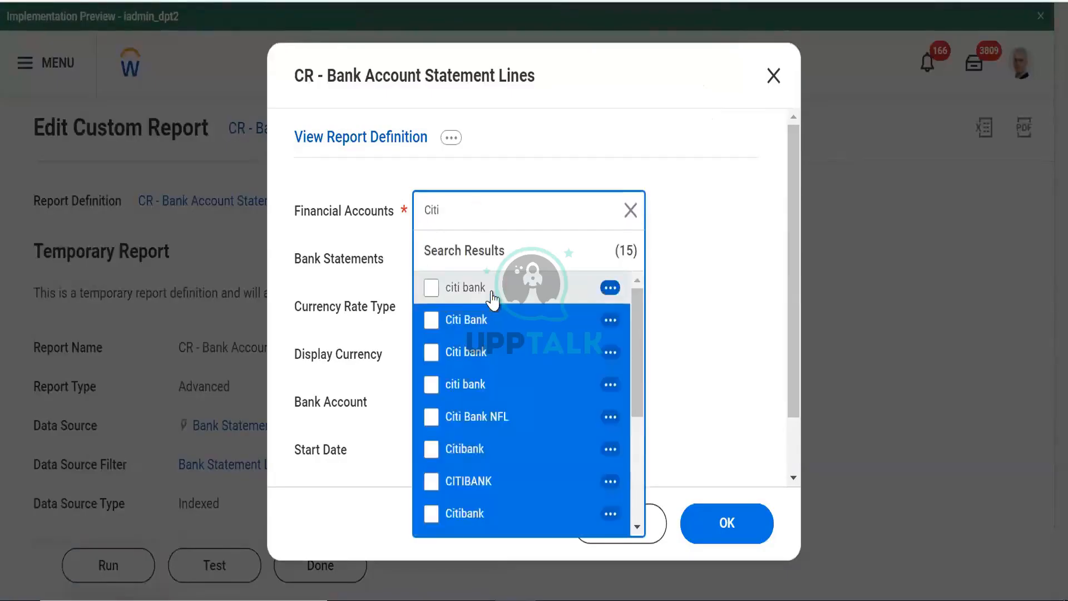
pyautogui.click(492, 300)
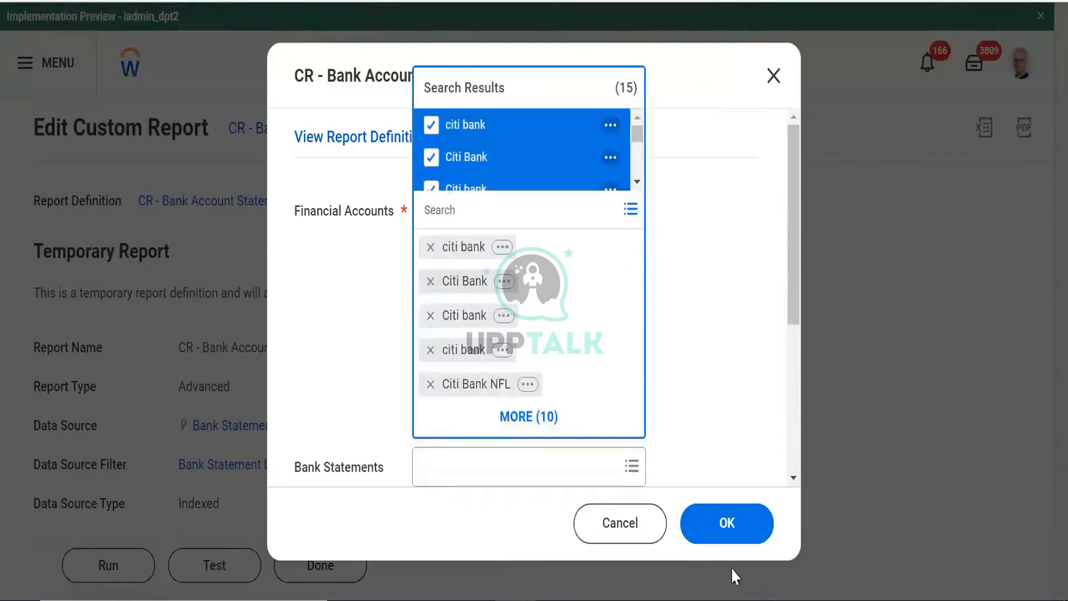
pyautogui.click(709, 523)
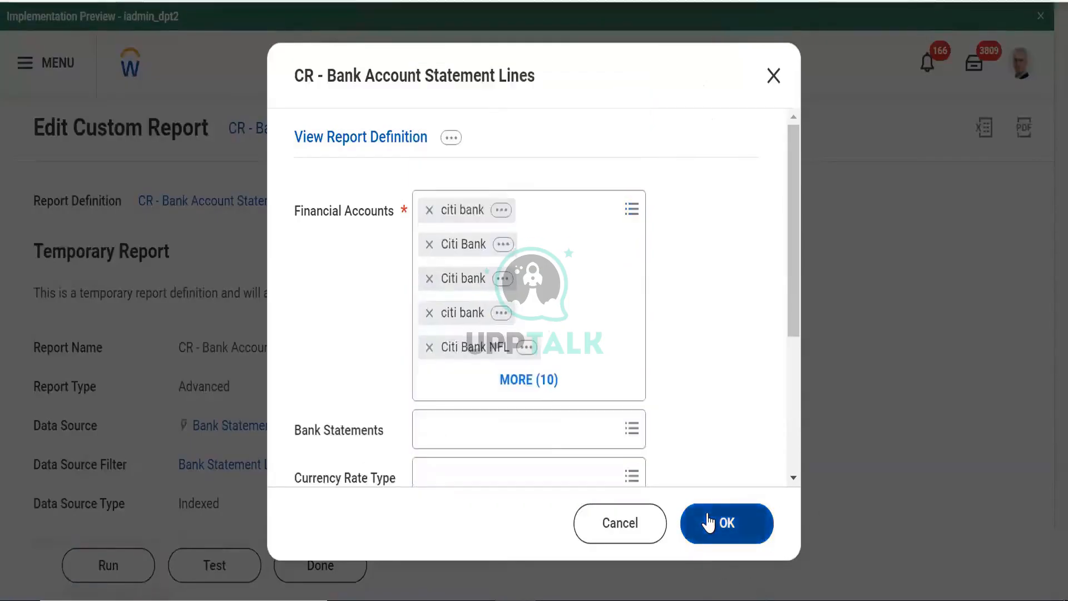
# Leave Bank Statements unselected and run the report for the Citi accounts
pyautogui.click(423, 443)
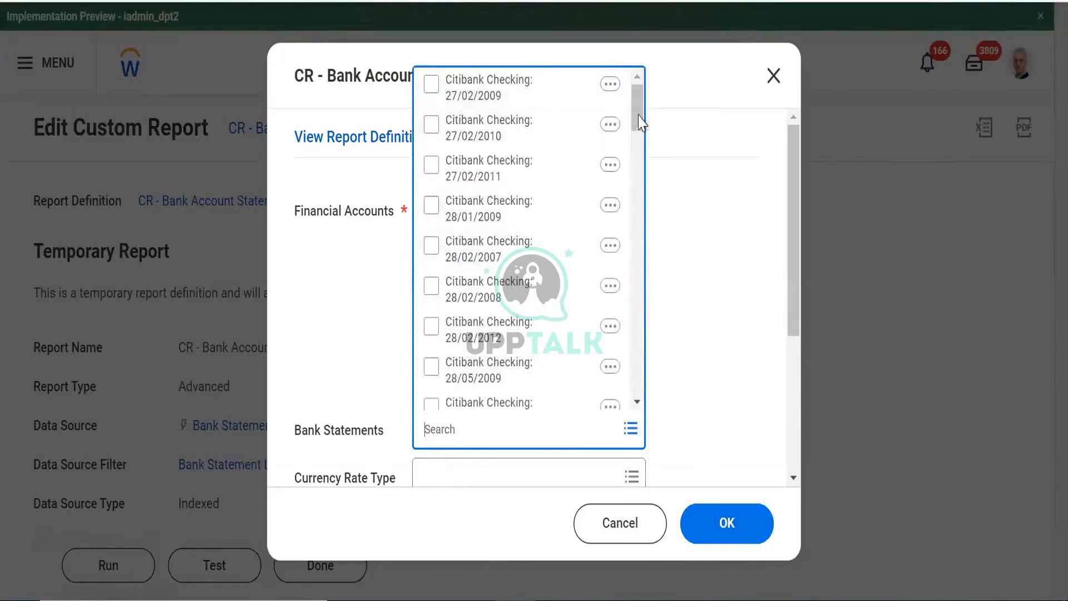
pyautogui.scroll(-3, 638, 181)
pyautogui.click(704, 260)
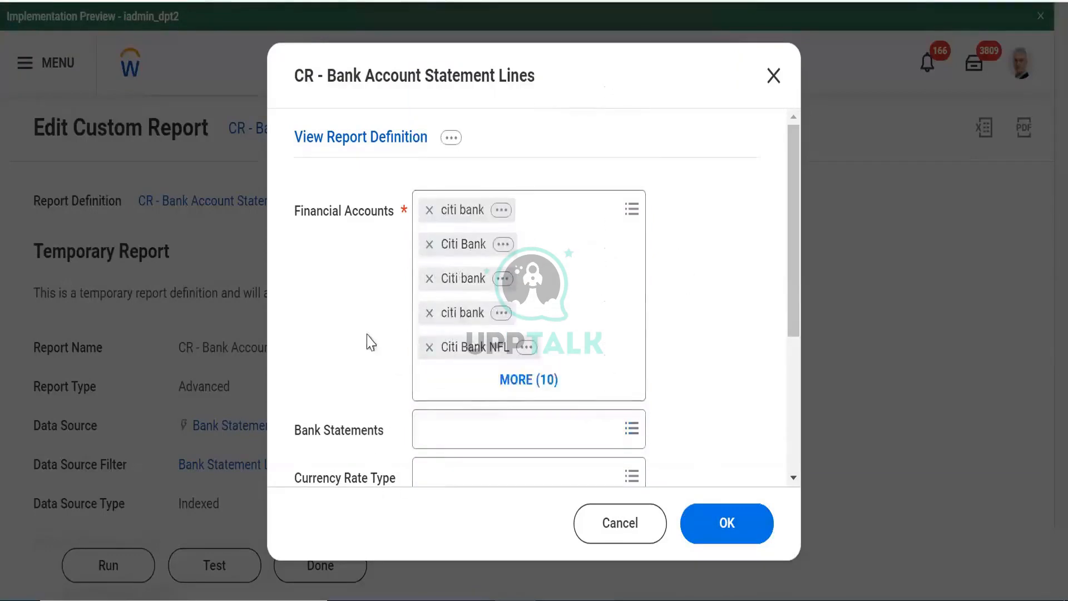
pyautogui.moveTo(795, 315); pyautogui.dragTo(791, 425)
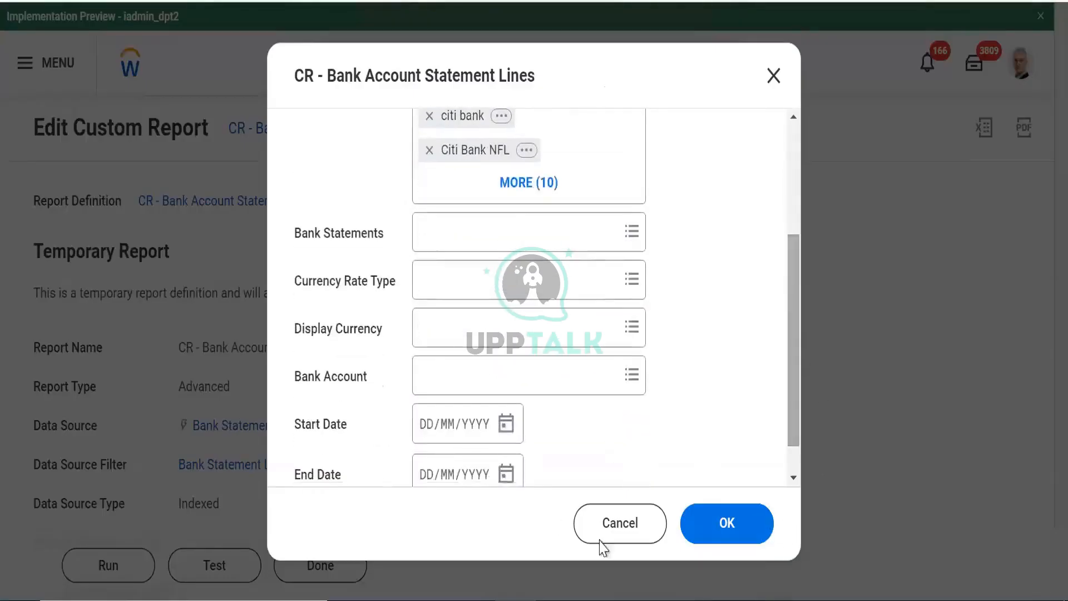
pyautogui.click(721, 537)
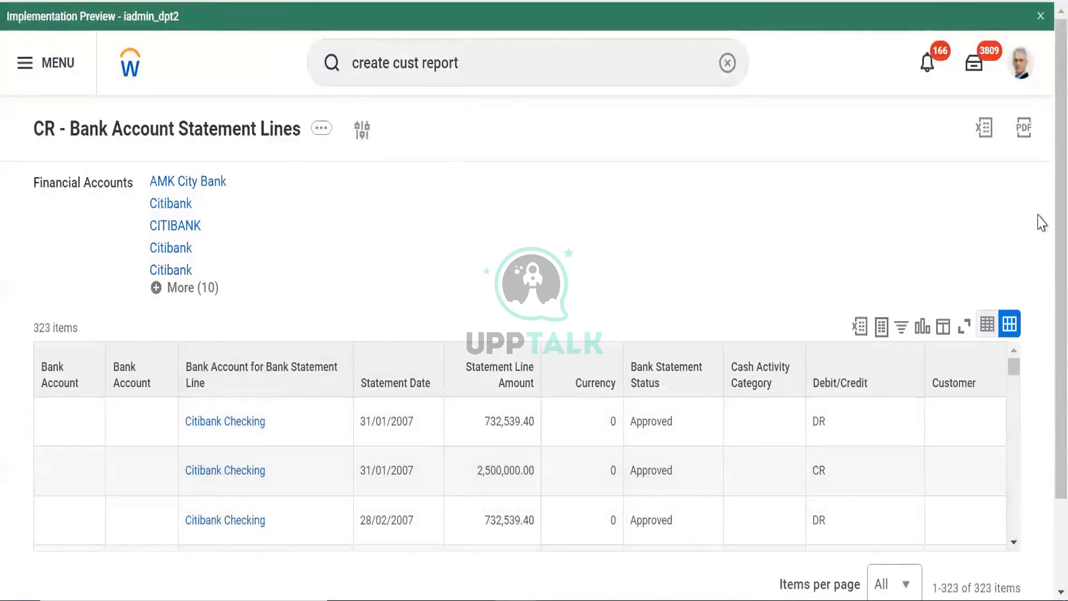
# Scroll the Customer_Invoice_Design_Change_GP_Recruit.rptdesign layout in Workday Studio
pyautogui.scroll(-2, 1038, 317)
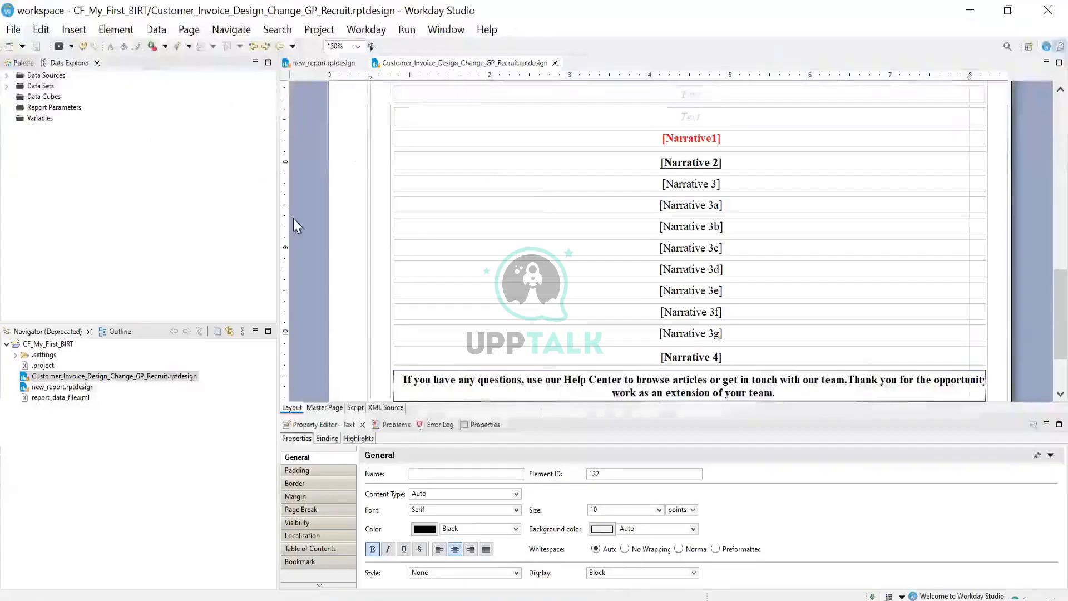
# Open the New Project wizard from the File > New menu
pyautogui.click(37, 77)
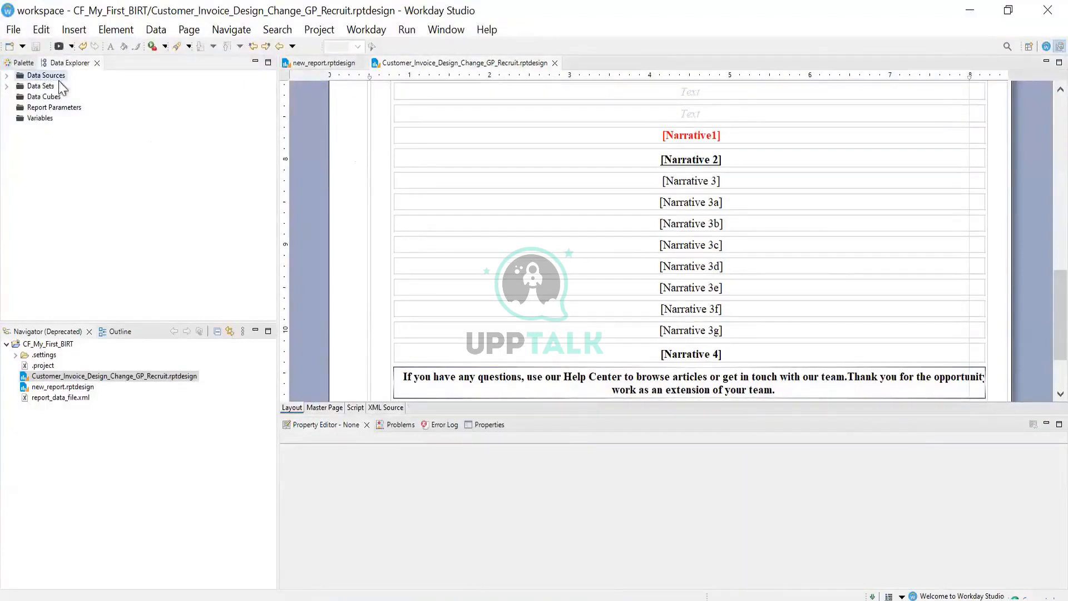
pyautogui.click(14, 30)
pyautogui.moveTo(105, 53)
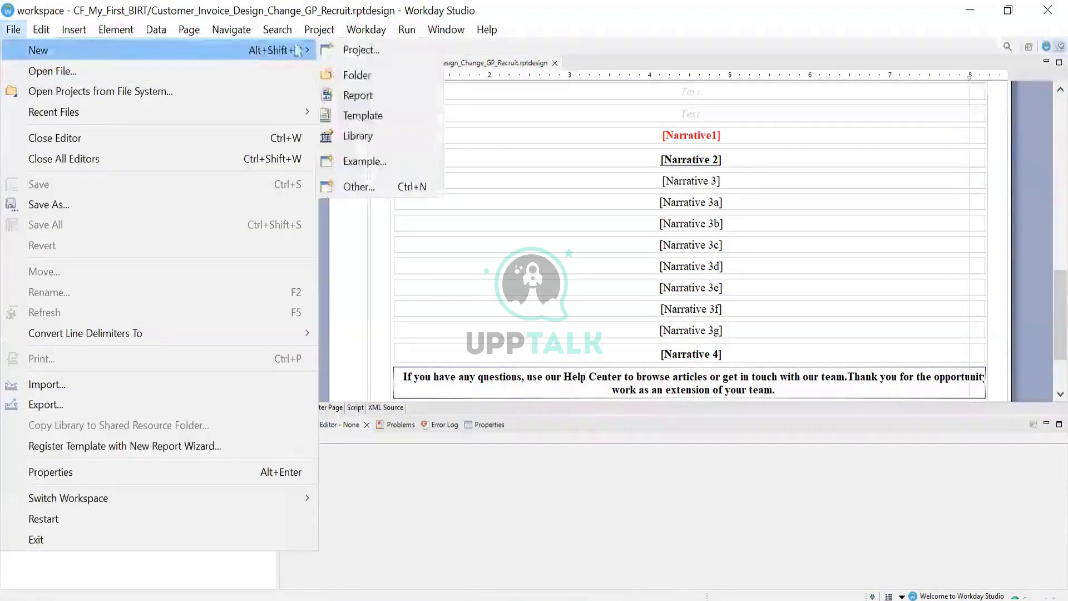
pyautogui.click(339, 49)
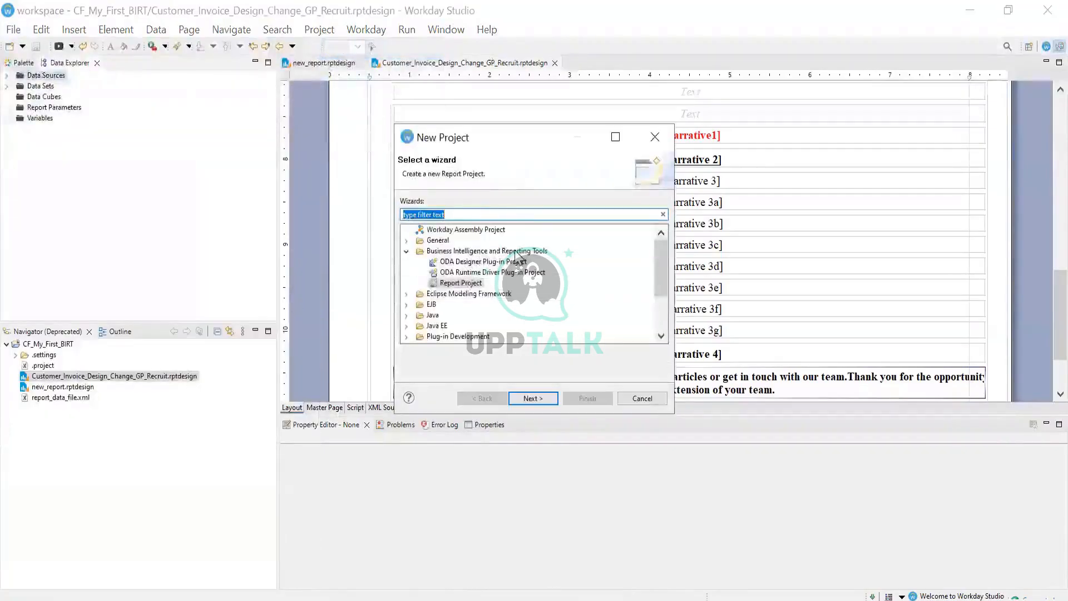
# Filter the wizard list by typing 'BIRT Bank' in the search box
pyautogui.write('BITY')
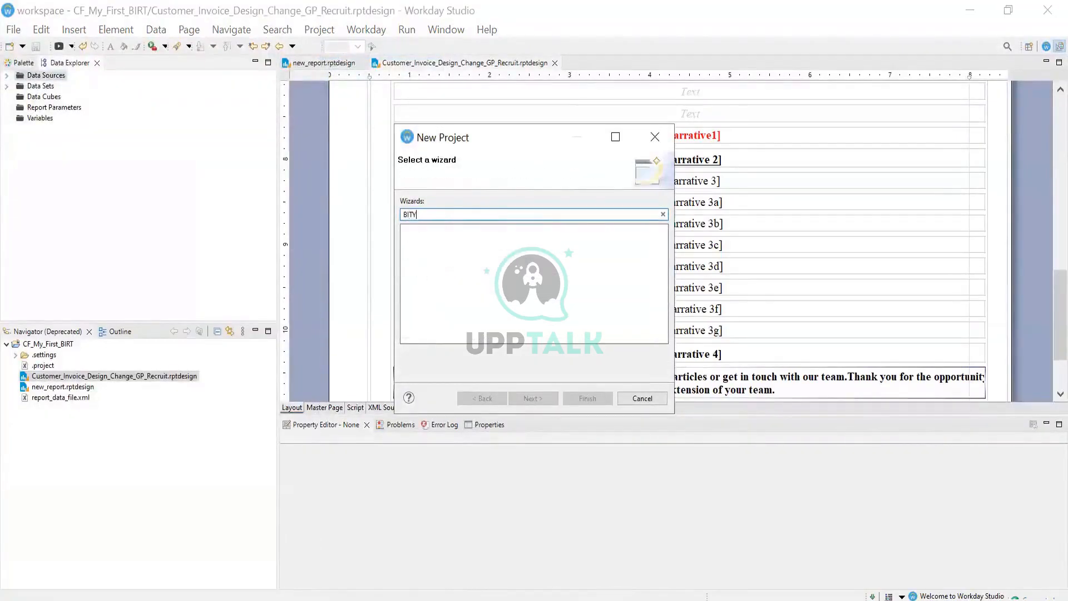
pyautogui.press('BackSpace')
pyautogui.press('BackSpace')
pyautogui.write('RT Bank')
pyautogui.click(463, 215)
pyautogui.press('BackSpace')
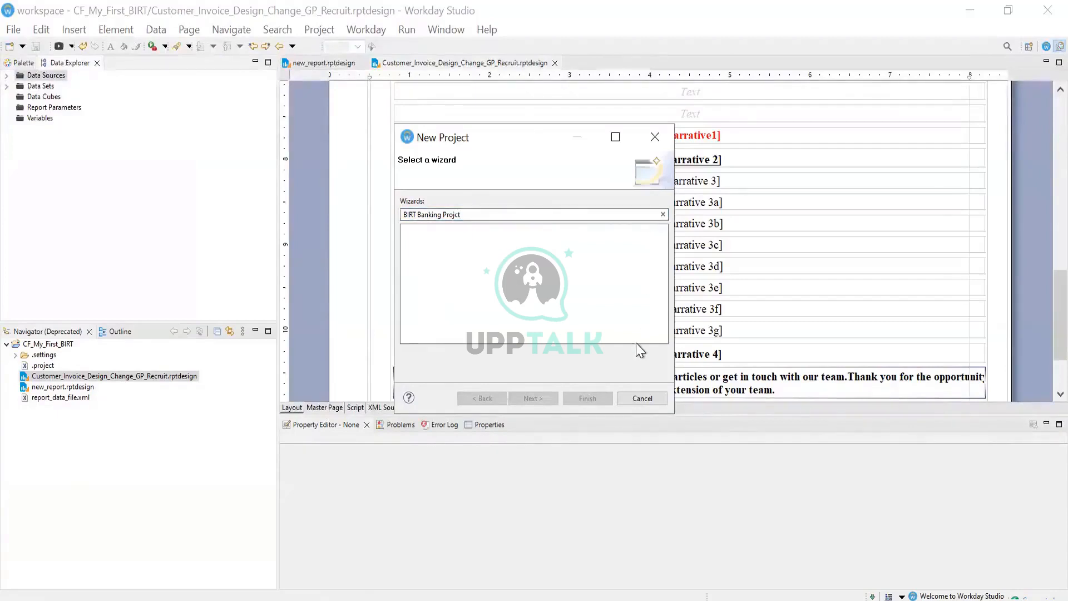
# Review the Workday connections under Window > Preferences and cancel without changes
pyautogui.click(642, 398)
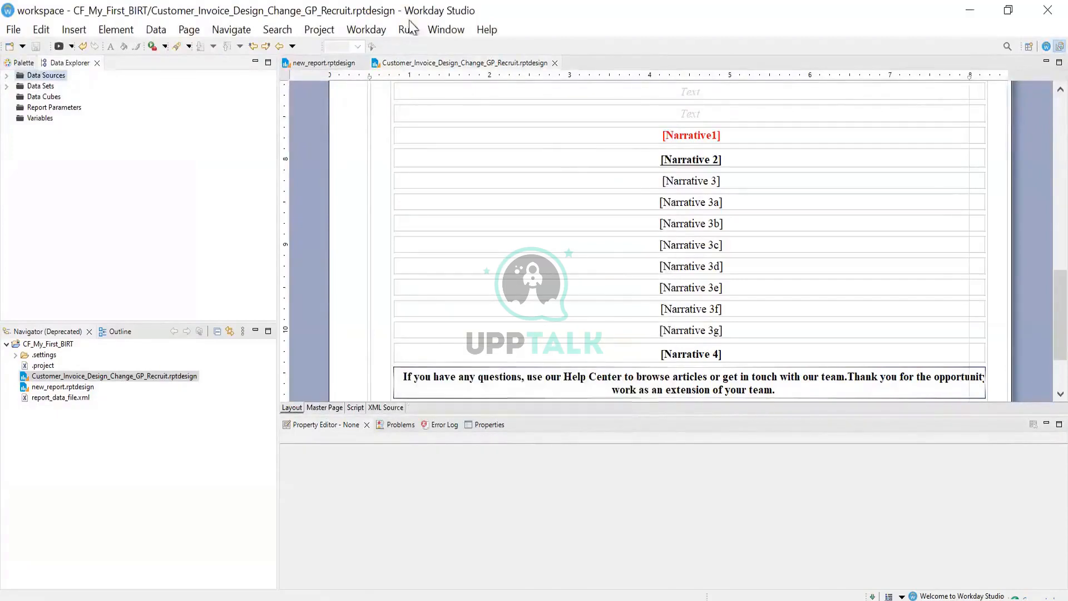
pyautogui.click(439, 31)
pyautogui.click(468, 189)
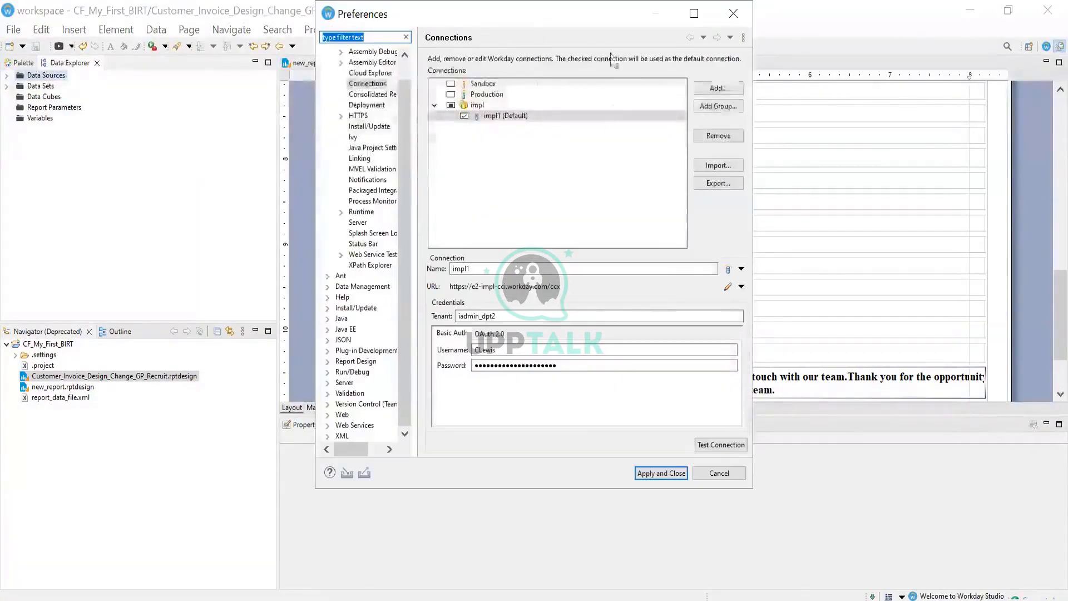
pyautogui.click(722, 473)
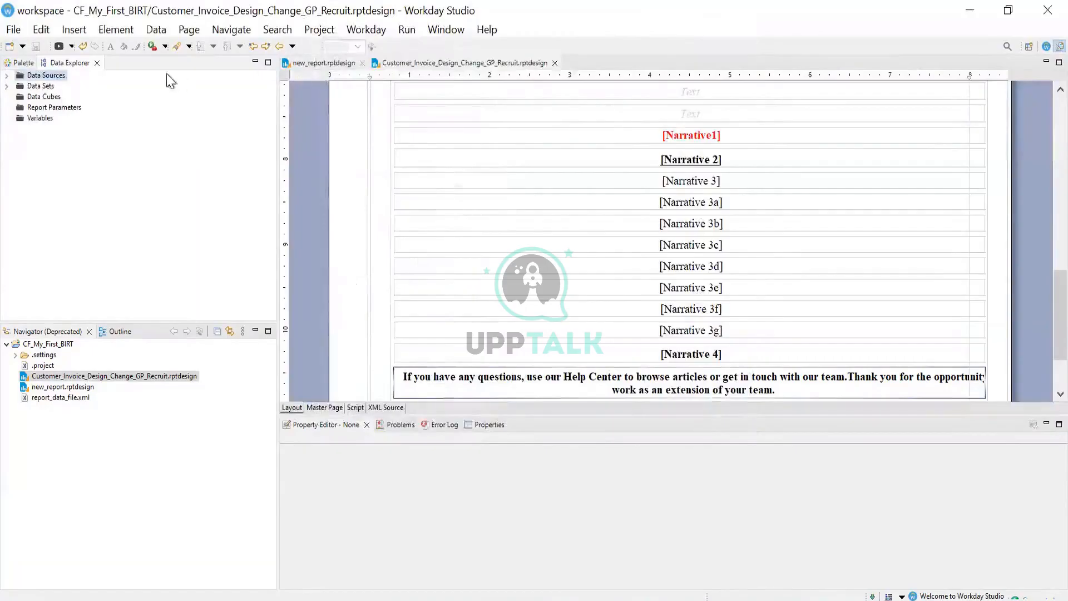
# Start a new report in the CF_My_First_BIRT project
pyautogui.click(99, 378)
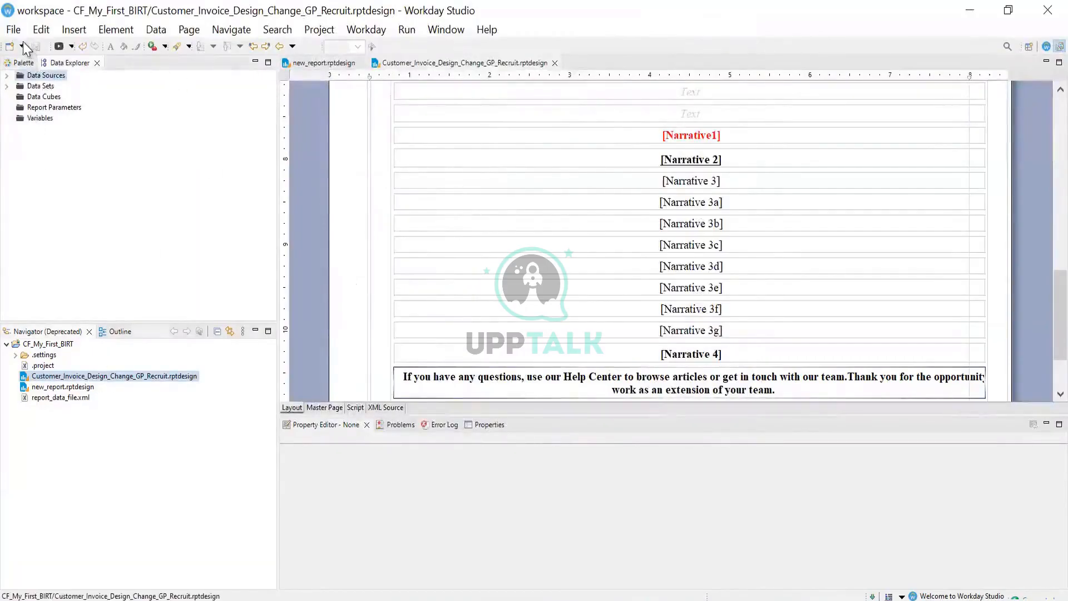
pyautogui.click(13, 31)
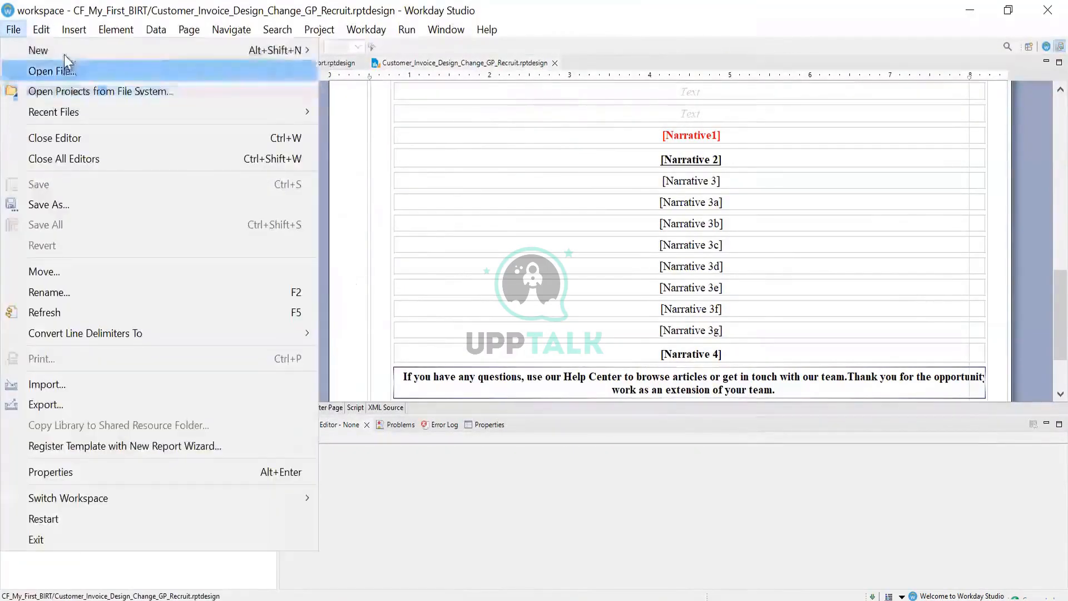
pyautogui.moveTo(289, 55)
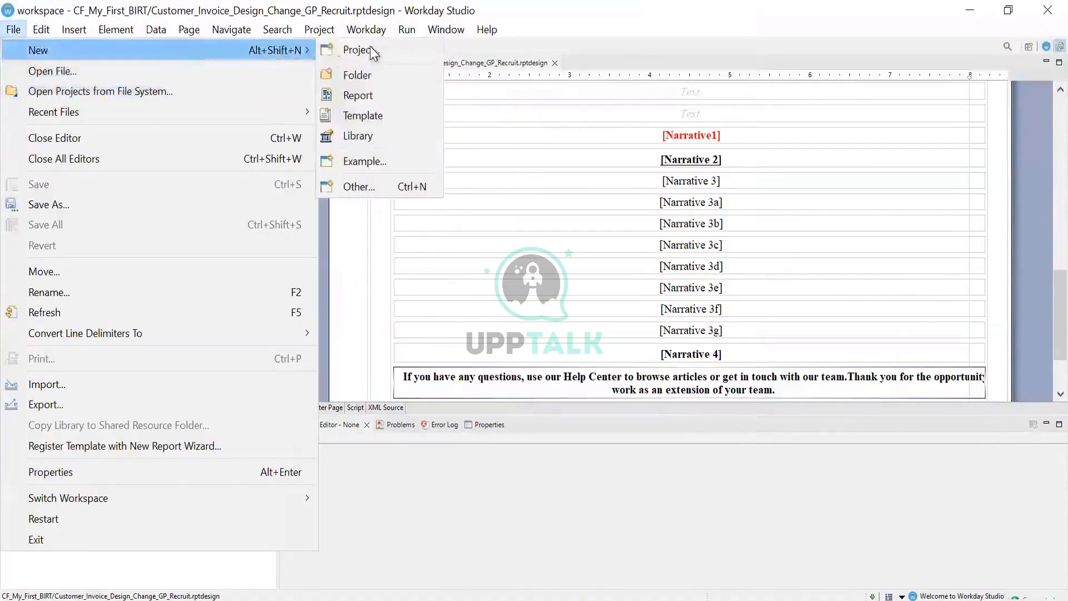
pyautogui.click(372, 92)
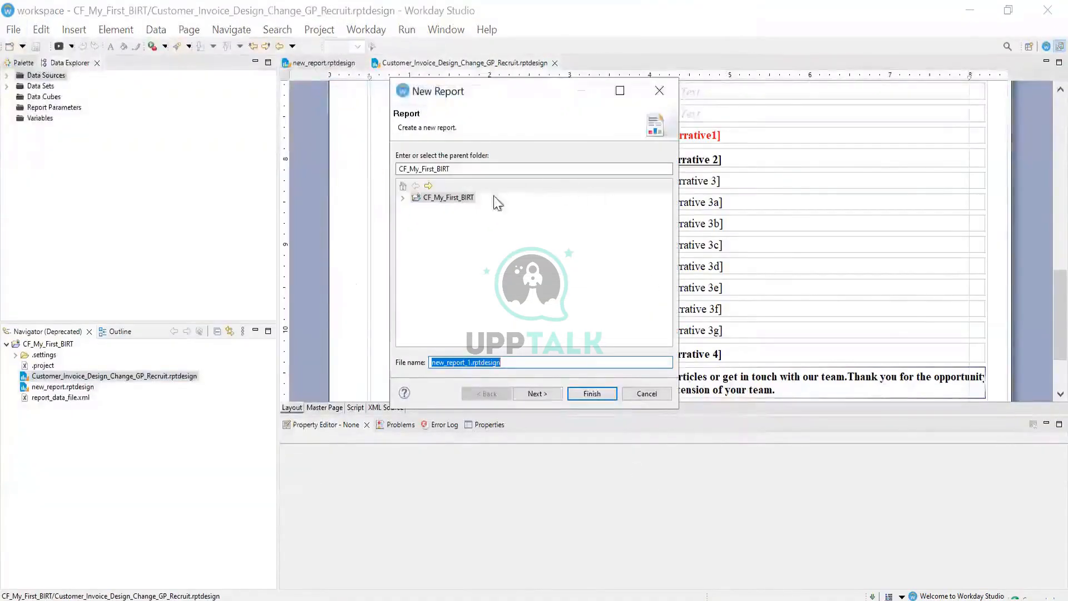
# Name the report new_rBIRT.rptdesign and finish it as a Blank Report
pyautogui.click(473, 363)
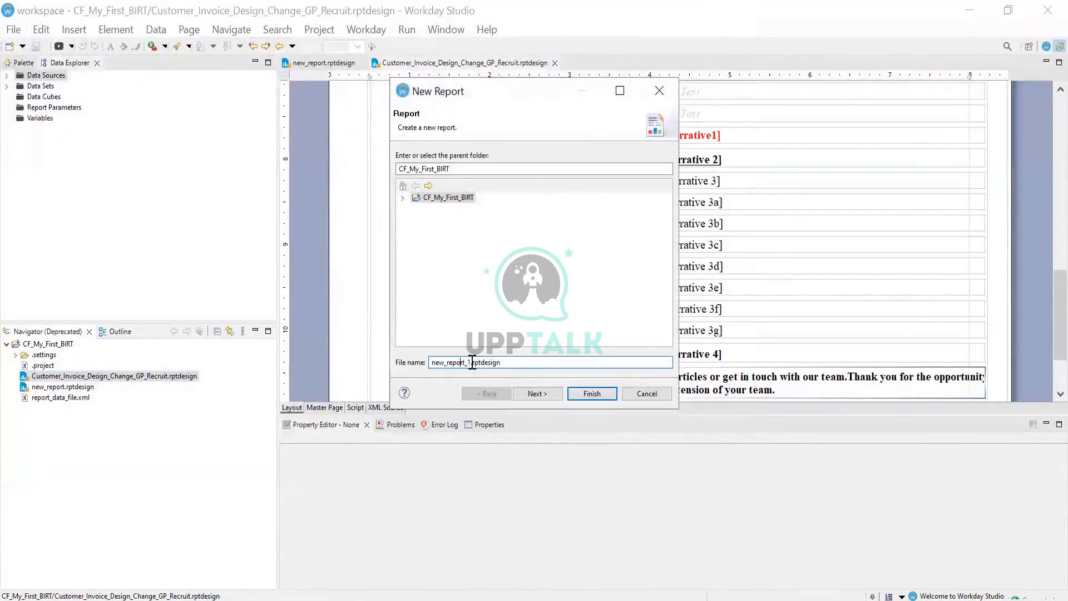
pyautogui.moveTo(474, 362); pyautogui.dragTo(353, 354)
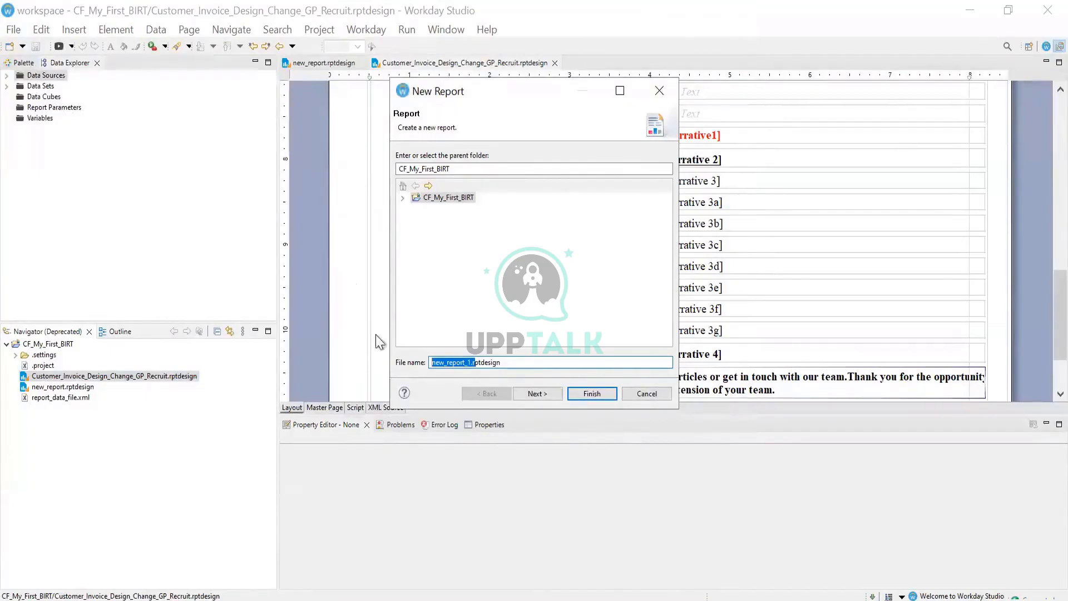
pyautogui.press('Right')
pyautogui.press('BackSpace')
pyautogui.press('BackSpace')
pyautogui.press('BackSpace')
pyautogui.press('BackSpace')
pyautogui.press('BackSpace')
pyautogui.press('BackSpace')
pyautogui.press('BackSpace')
pyautogui.write('BIRT')
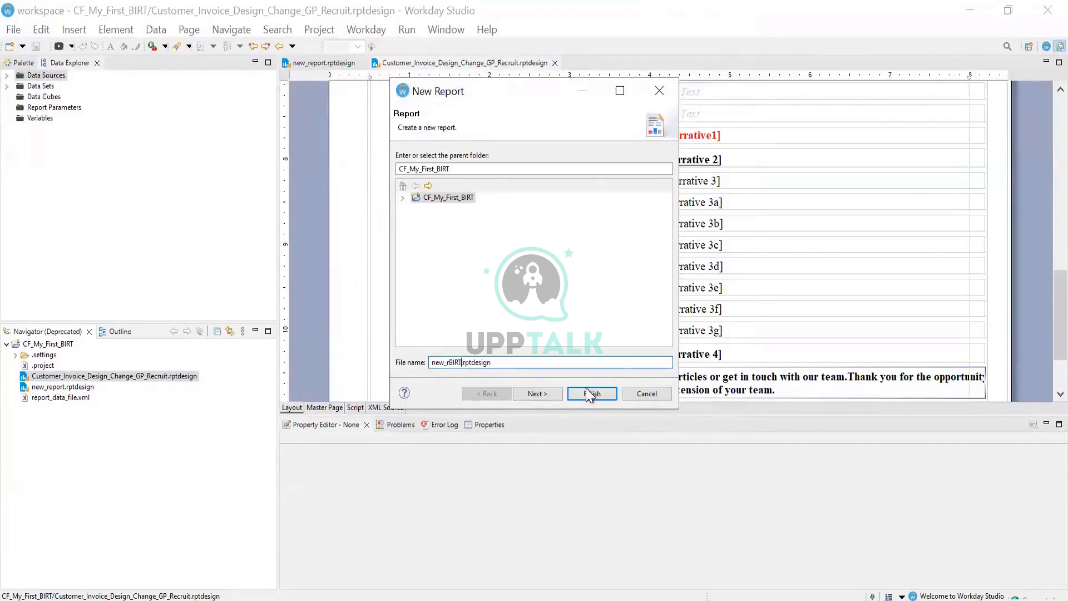
pyautogui.click(558, 392)
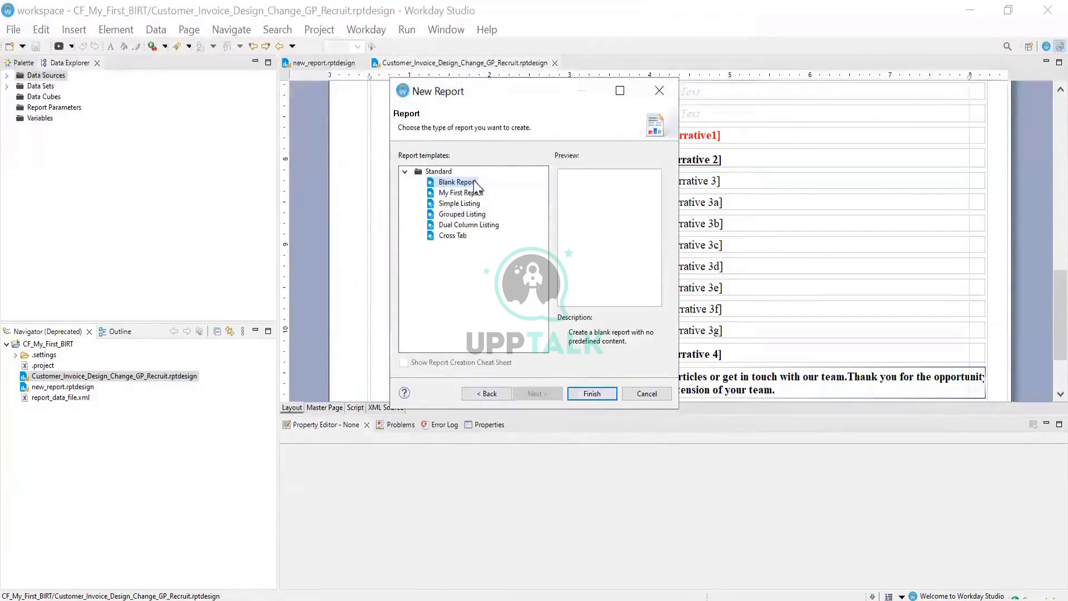
pyautogui.click(591, 393)
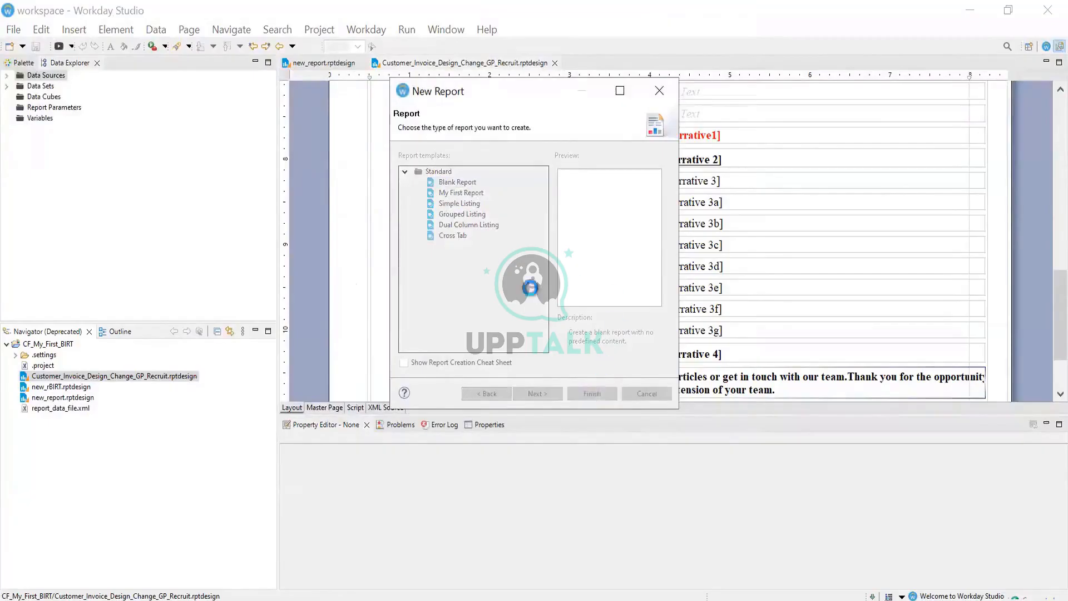
pyautogui.click(324, 408)
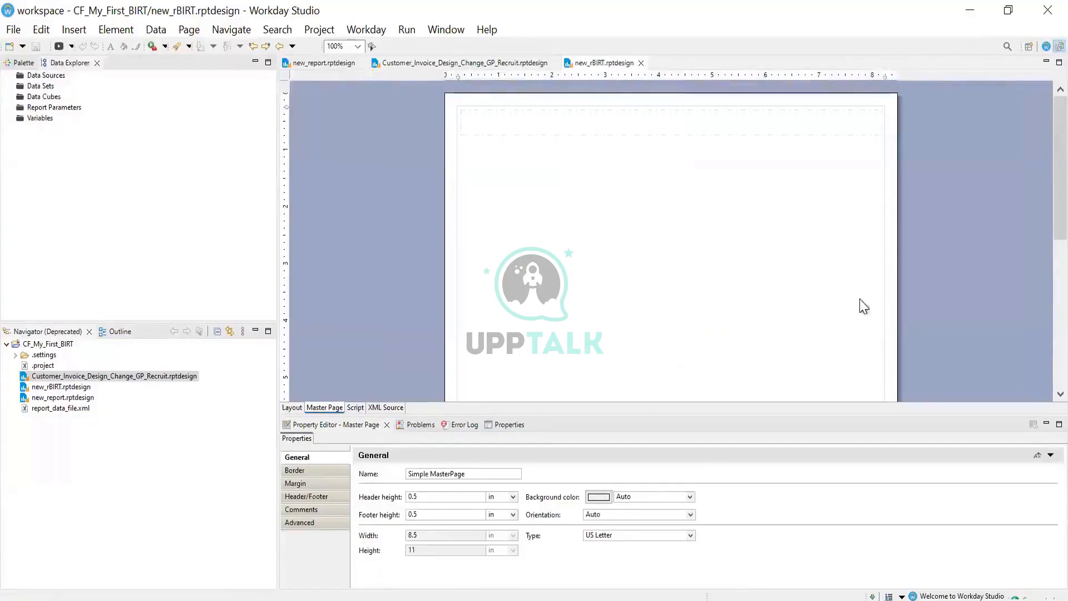
pyautogui.scroll(-1, 675, 312)
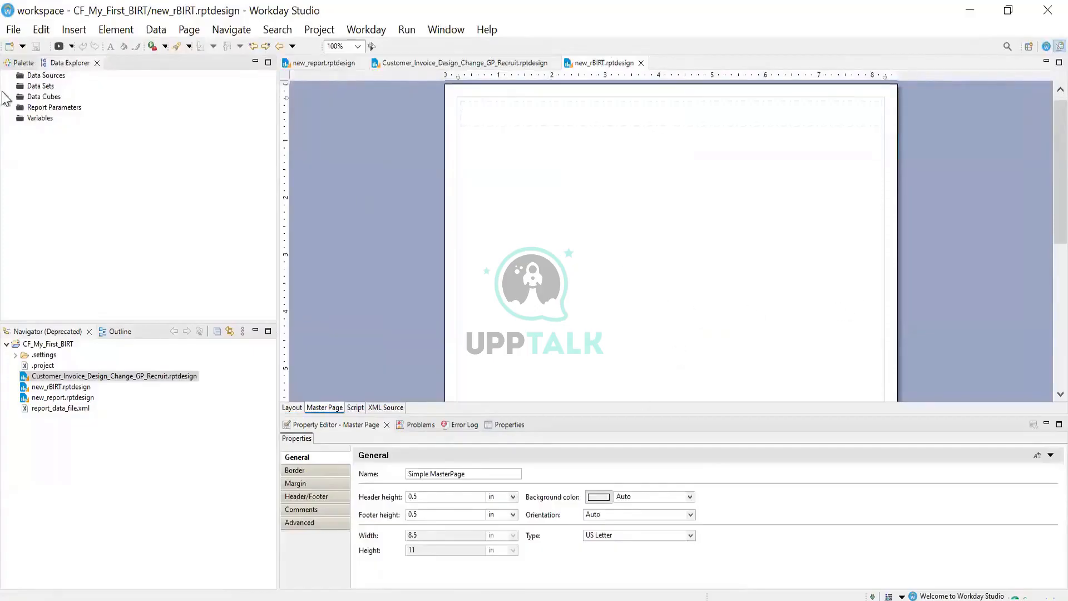
pyautogui.click(40, 78)
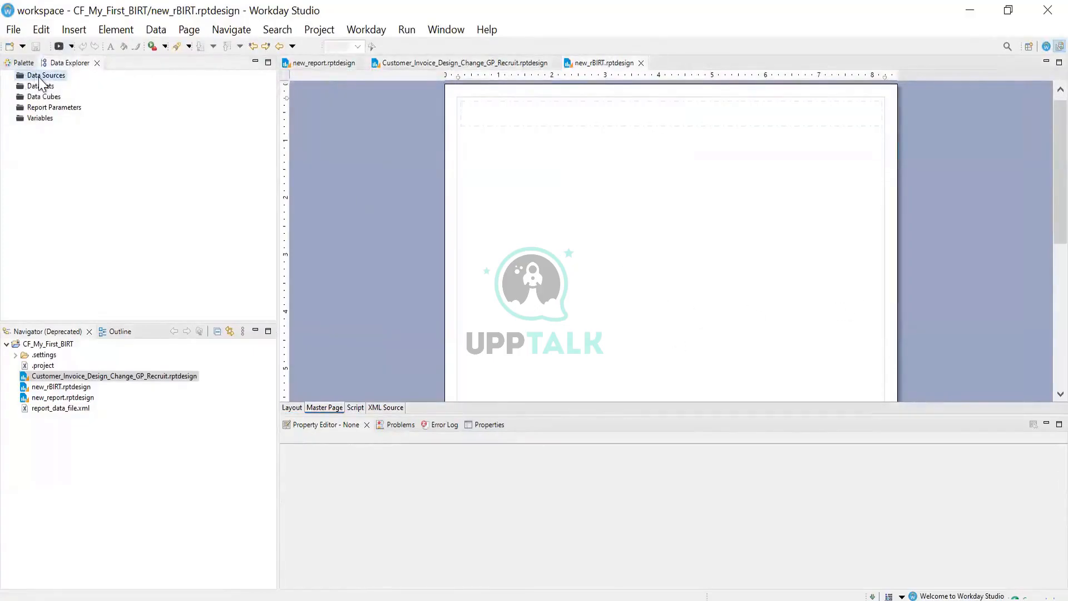
pyautogui.rightClick(40, 78)
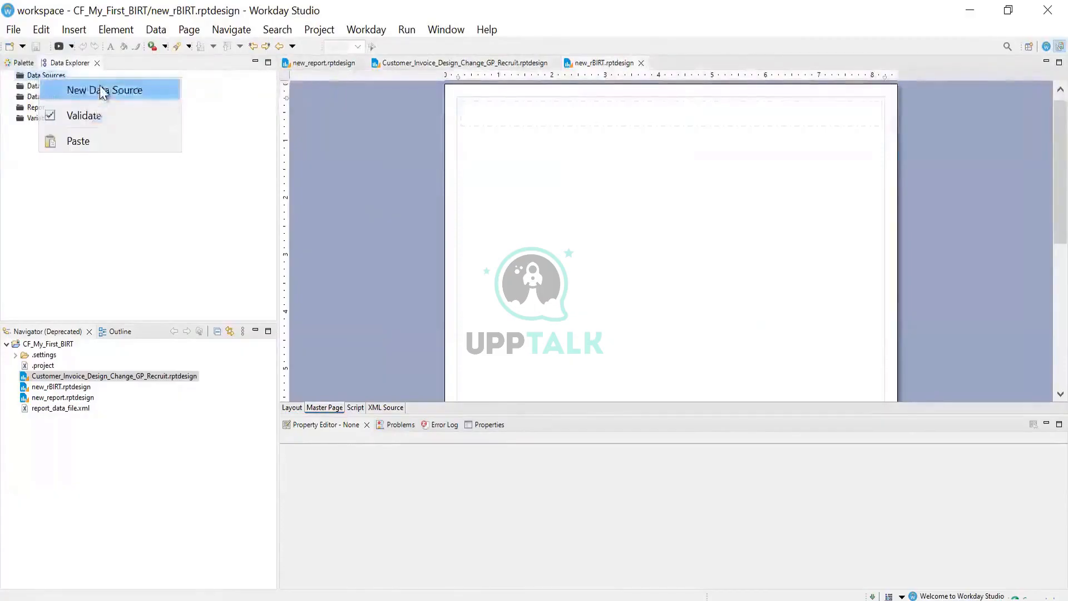
pyautogui.click(102, 92)
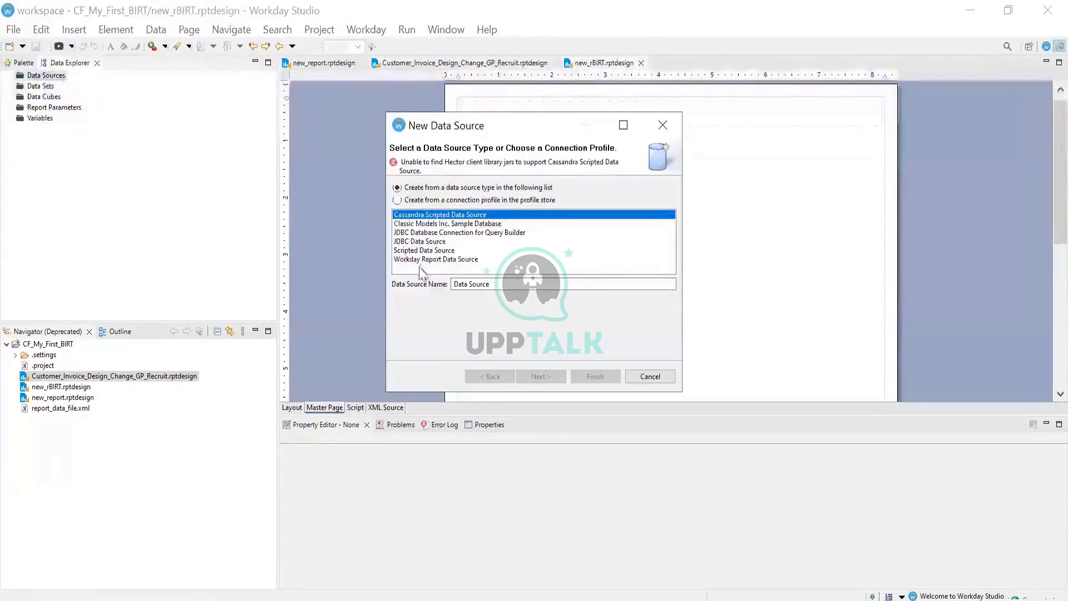
pyautogui.click(427, 250)
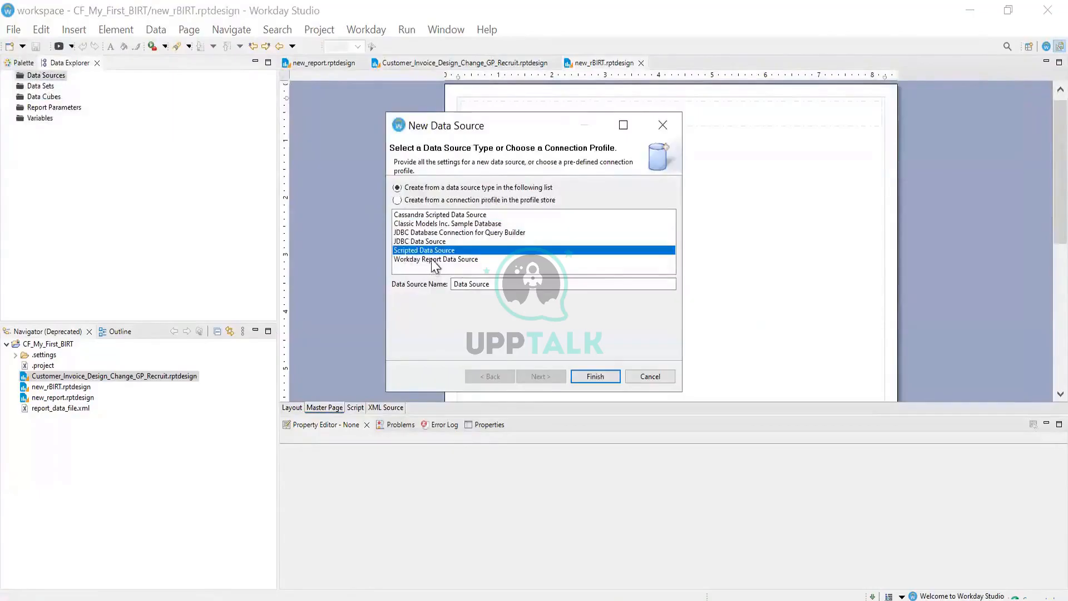
pyautogui.click(432, 260)
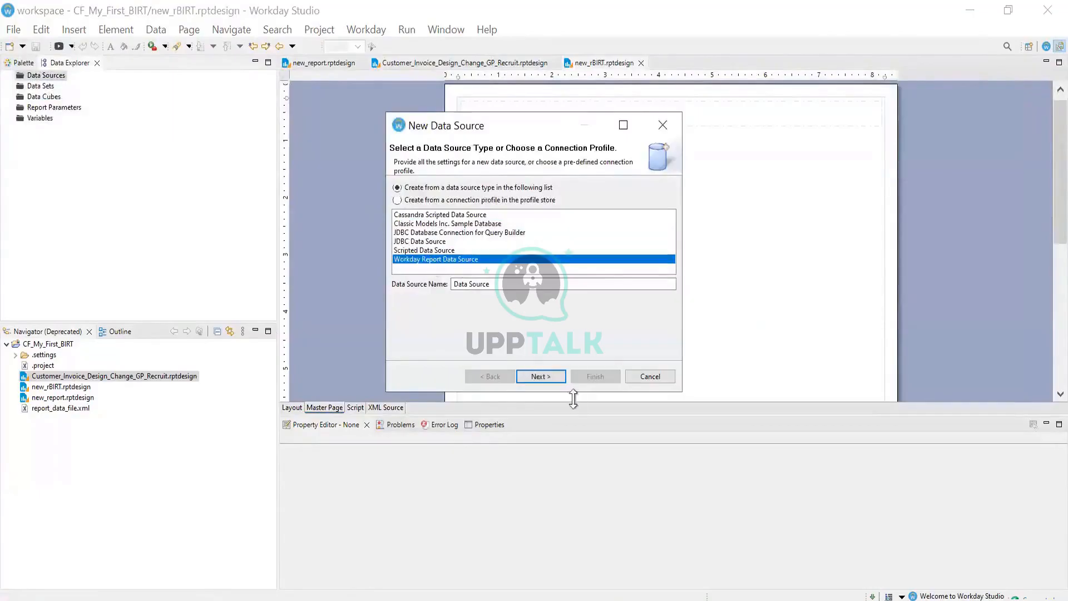
pyautogui.click(550, 377)
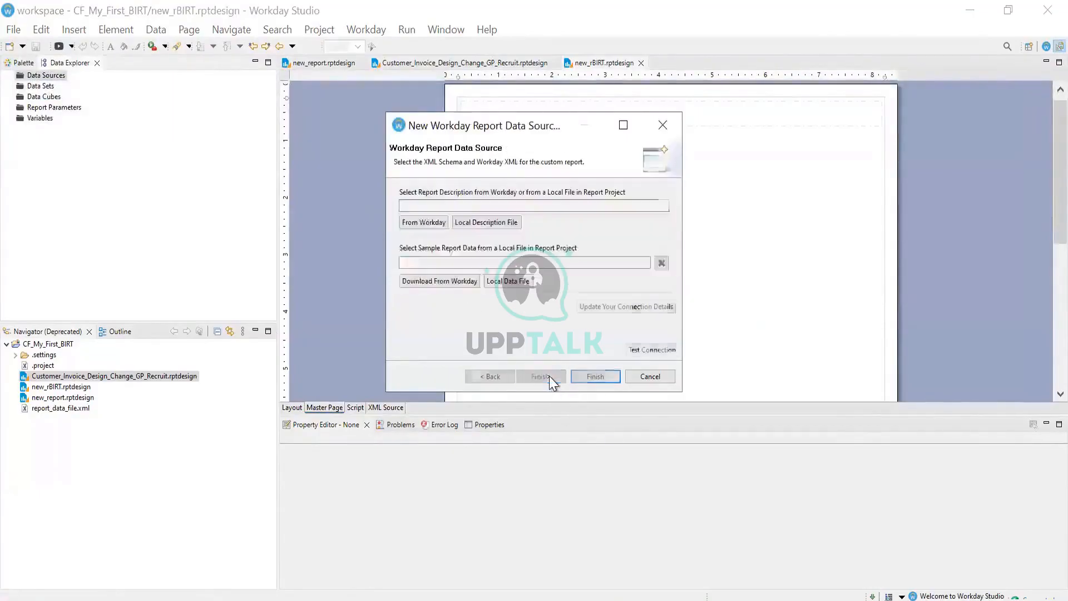
pyautogui.click(594, 378)
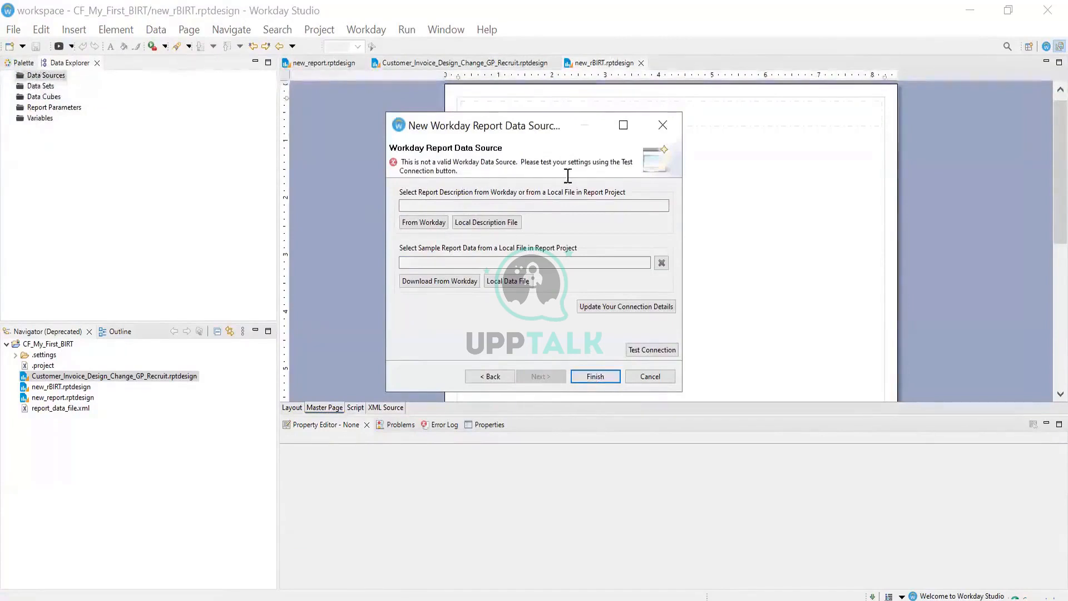
pyautogui.moveTo(523, 162); pyautogui.dragTo(627, 175)
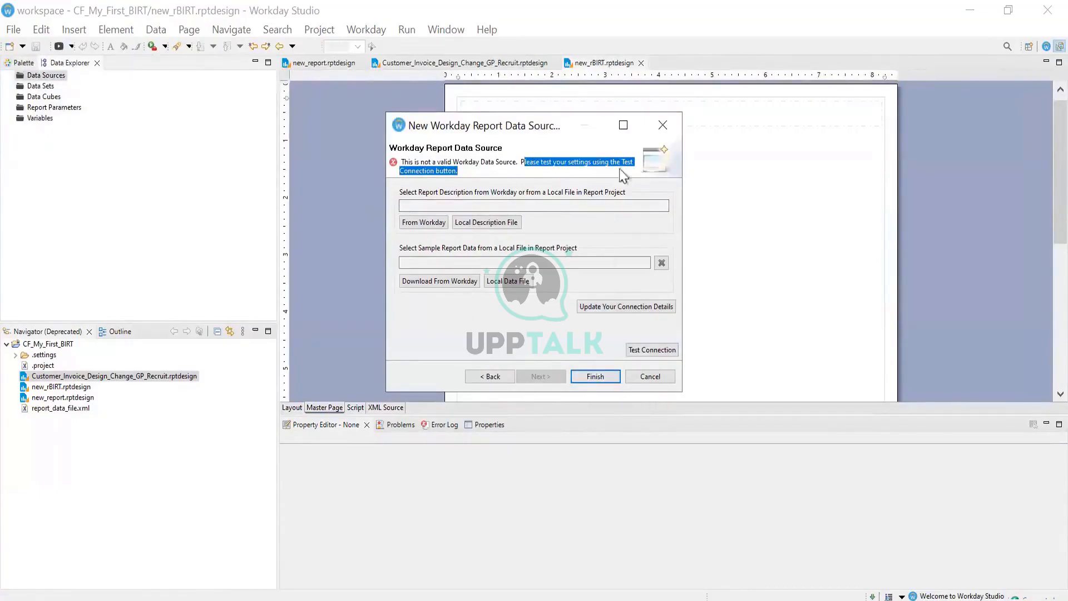
pyautogui.click(663, 125)
pyautogui.click(565, 316)
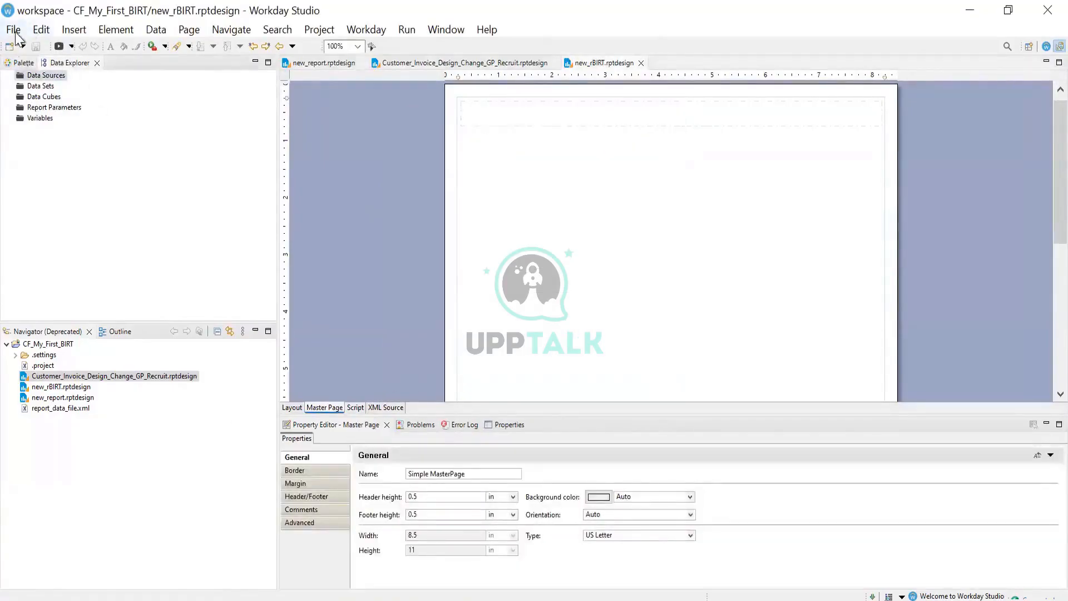
# Add a new Workday Report data source and browse Workday for its report
pyautogui.rightClick(55, 75)
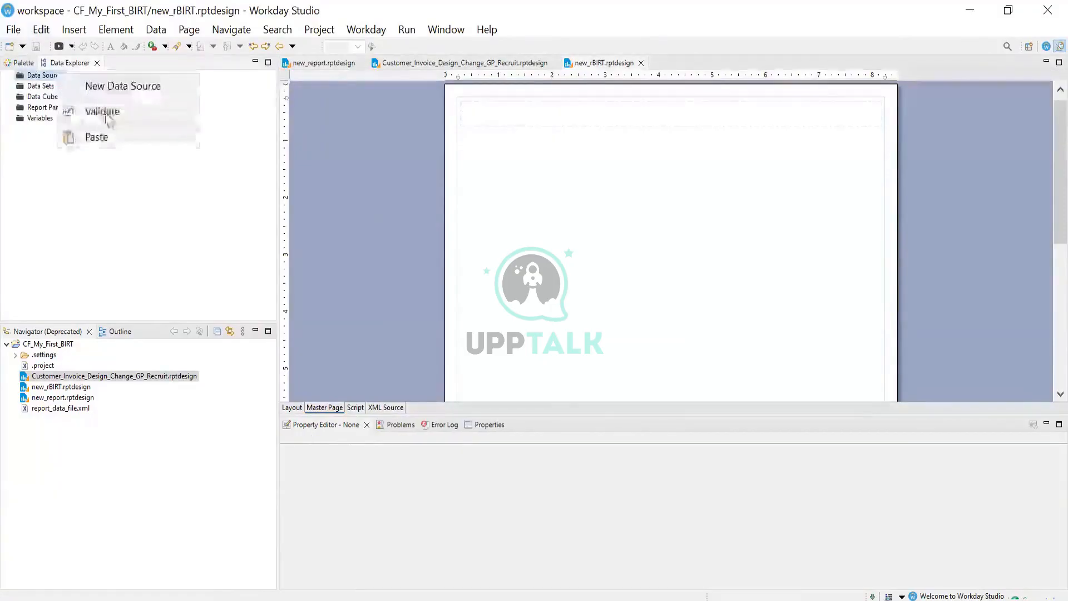
pyautogui.click(111, 87)
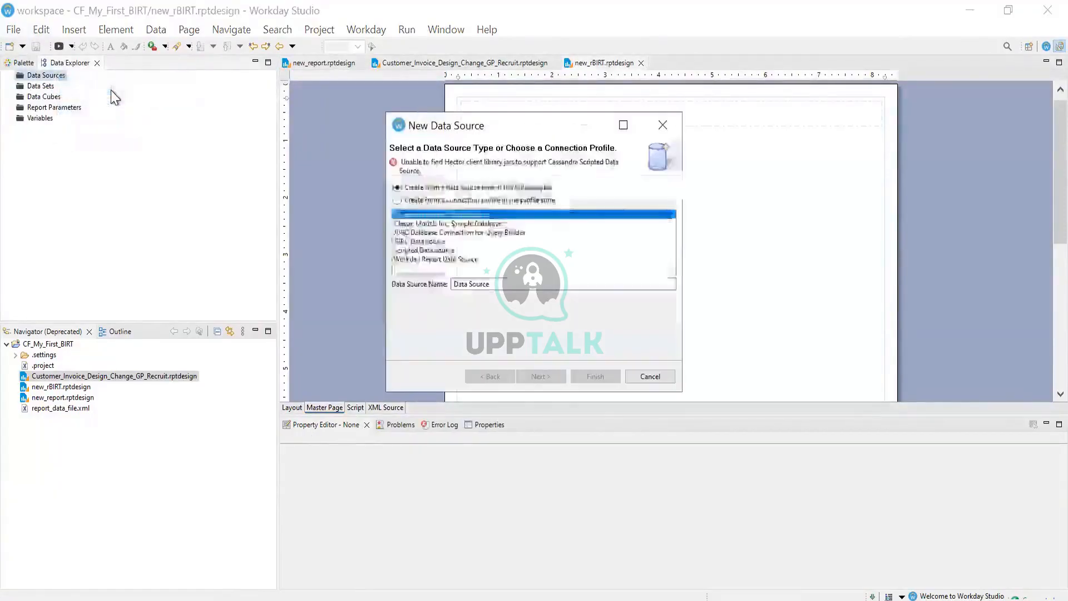
pyautogui.click(451, 259)
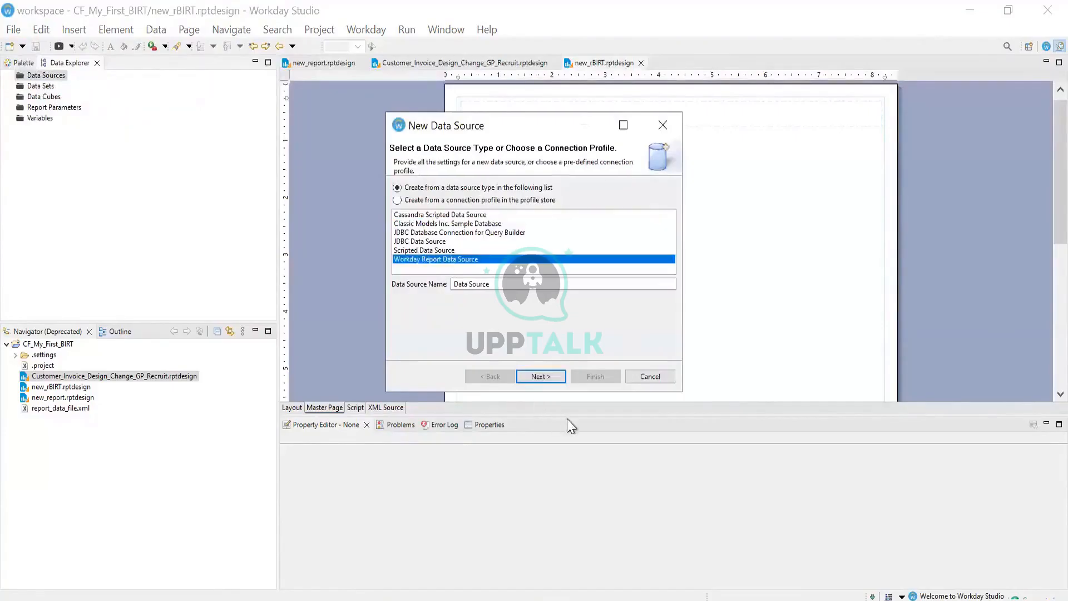
pyautogui.click(562, 381)
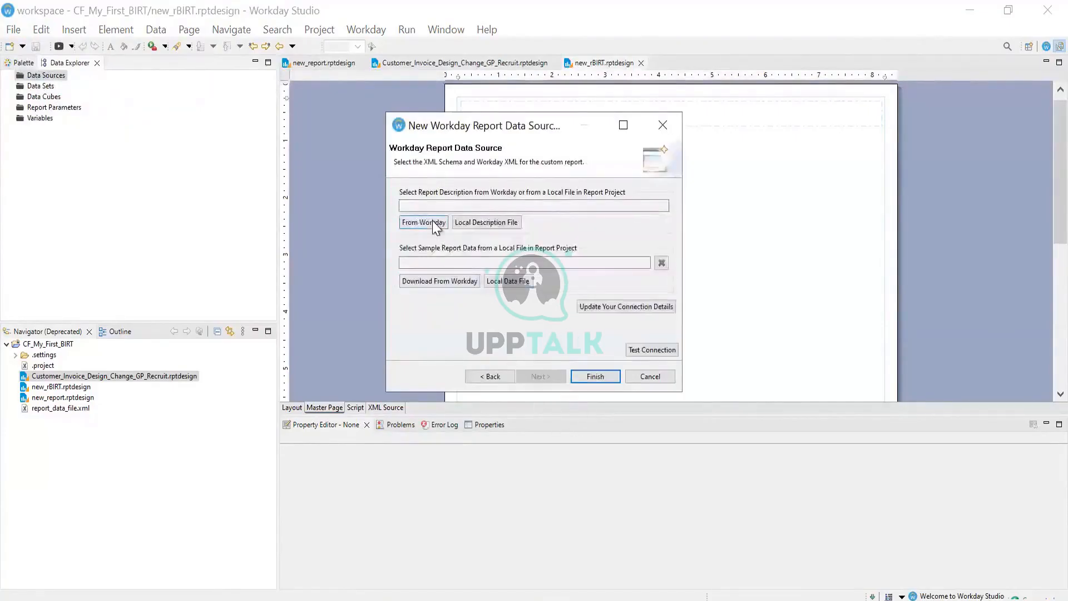
pyautogui.click(437, 223)
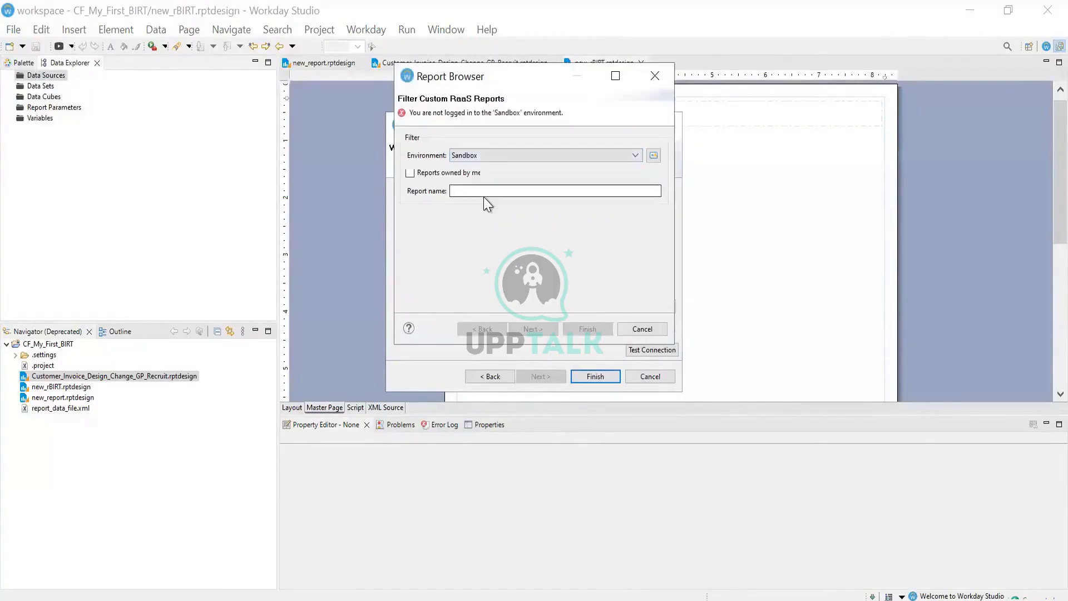
# Search the impl1 environment's reports for names matching 'Report'
pyautogui.click(484, 190)
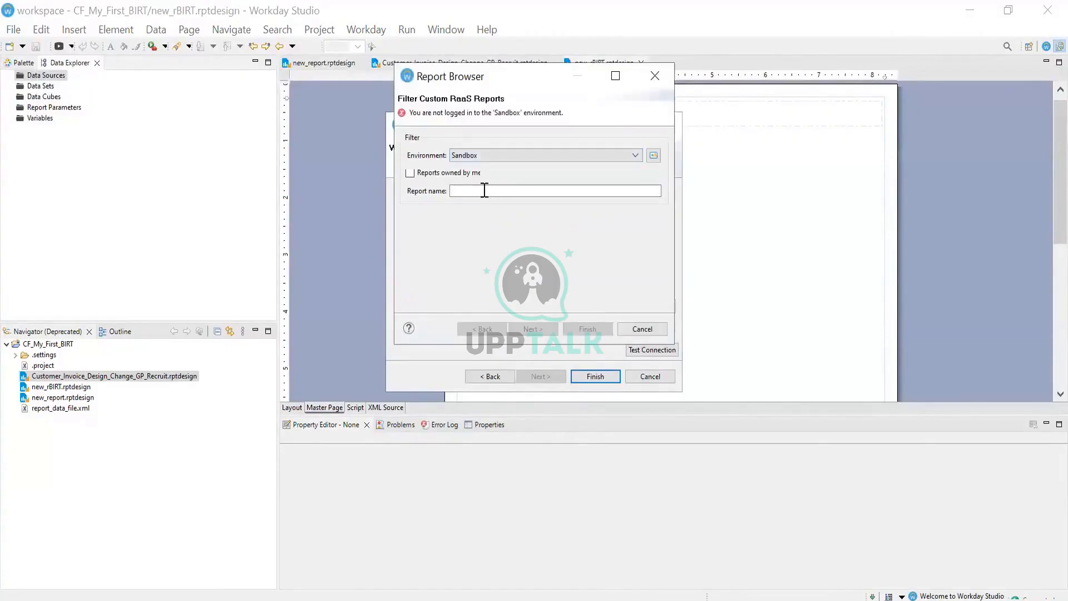
pyautogui.click(506, 158)
pyautogui.click(468, 243)
pyautogui.click(520, 156)
pyautogui.click(479, 186)
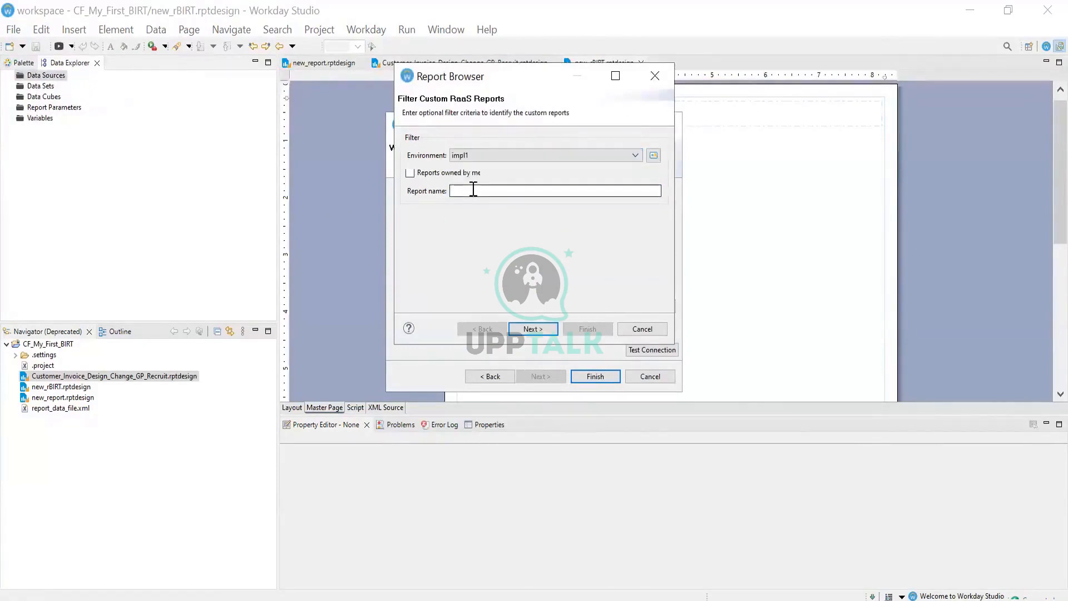
pyautogui.click(474, 190)
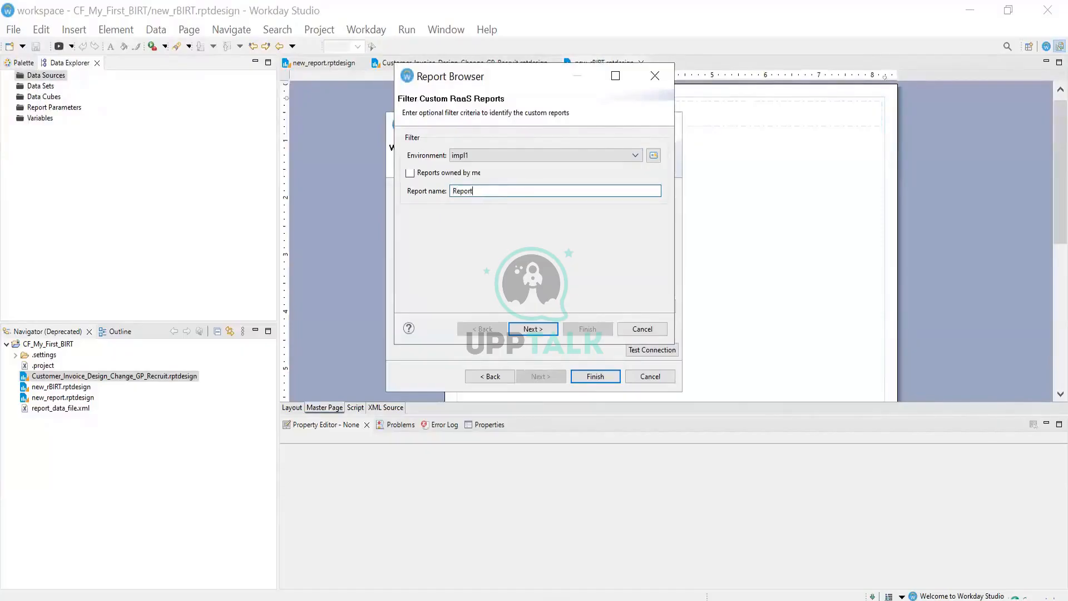
pyautogui.press('Return')
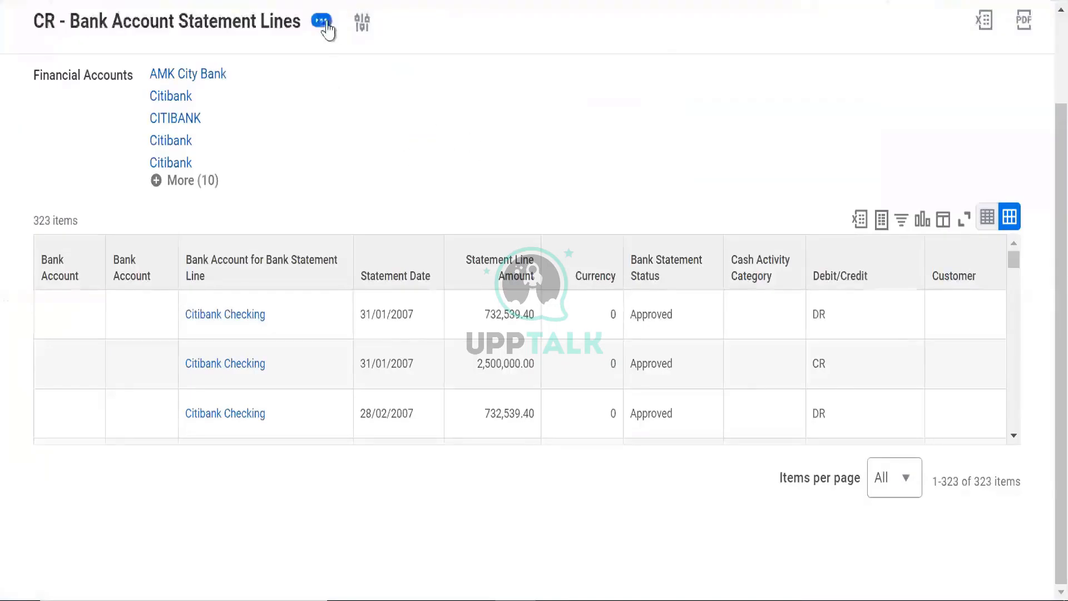
# Edit the custom report, check Enable As Web Service on the Advanced tab, and save
pyautogui.click(326, 22)
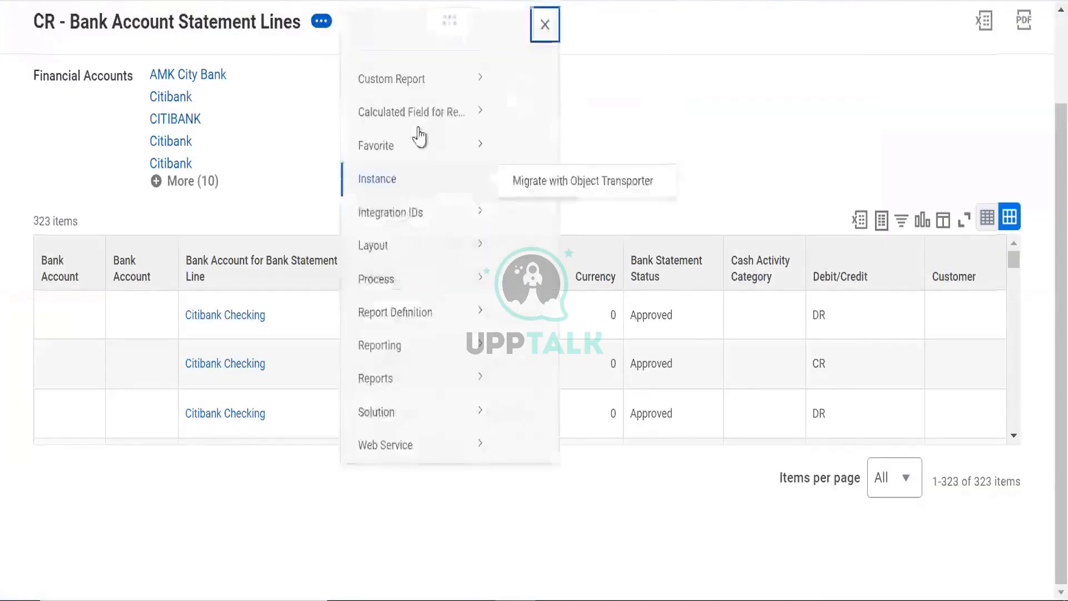
pyautogui.moveTo(393, 100)
pyautogui.click(529, 111)
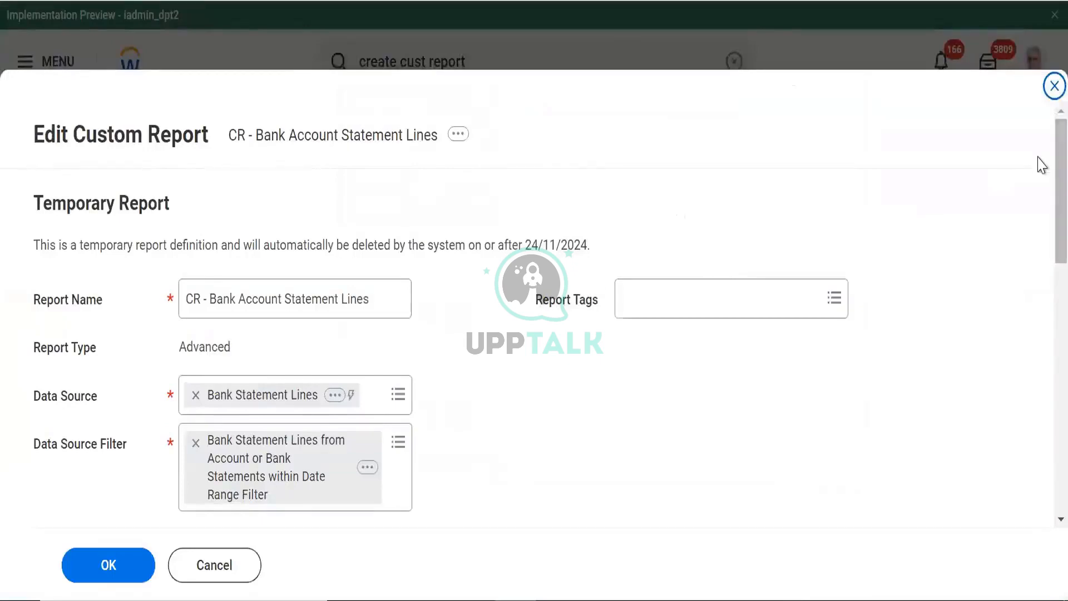
pyautogui.scroll(-8, 860, 255)
pyautogui.scroll(1, 861, 256)
pyautogui.click(573, 179)
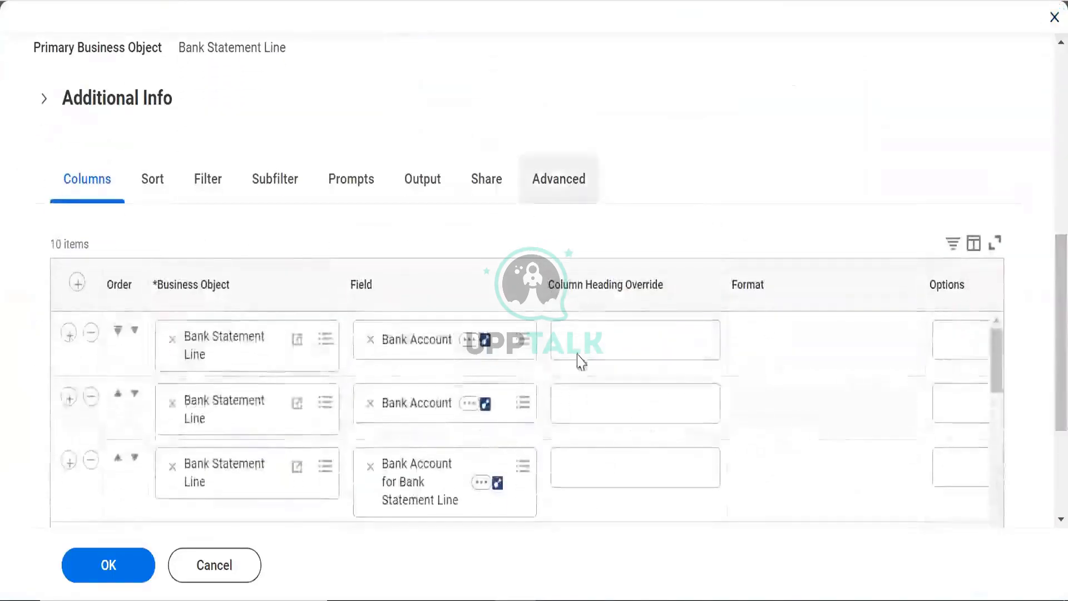
pyautogui.scroll(-6, 1042, 258)
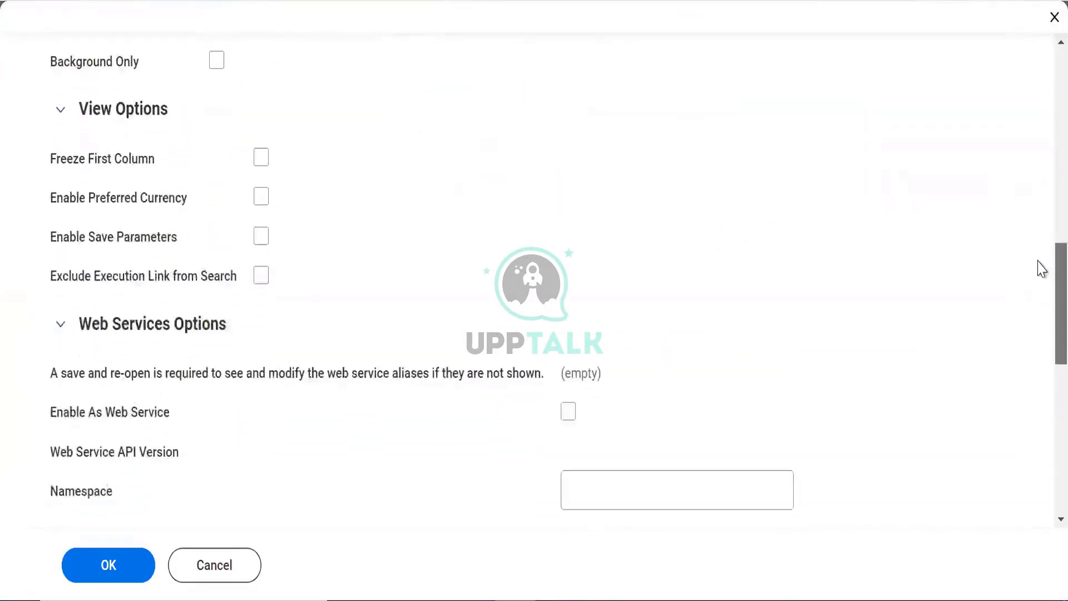
pyautogui.scroll(-2, 726, 256)
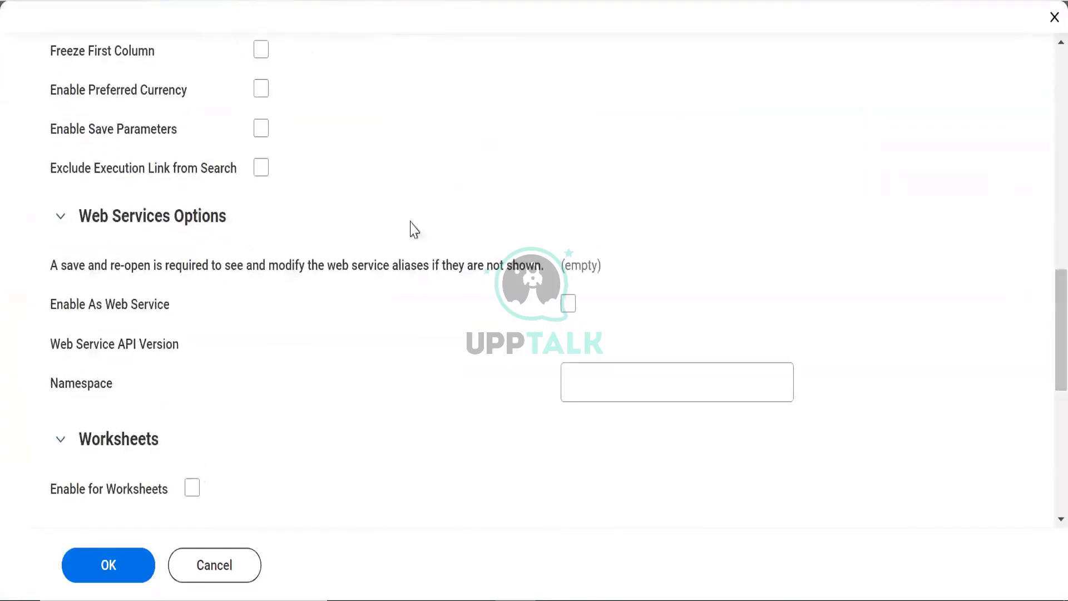
pyautogui.click(568, 303)
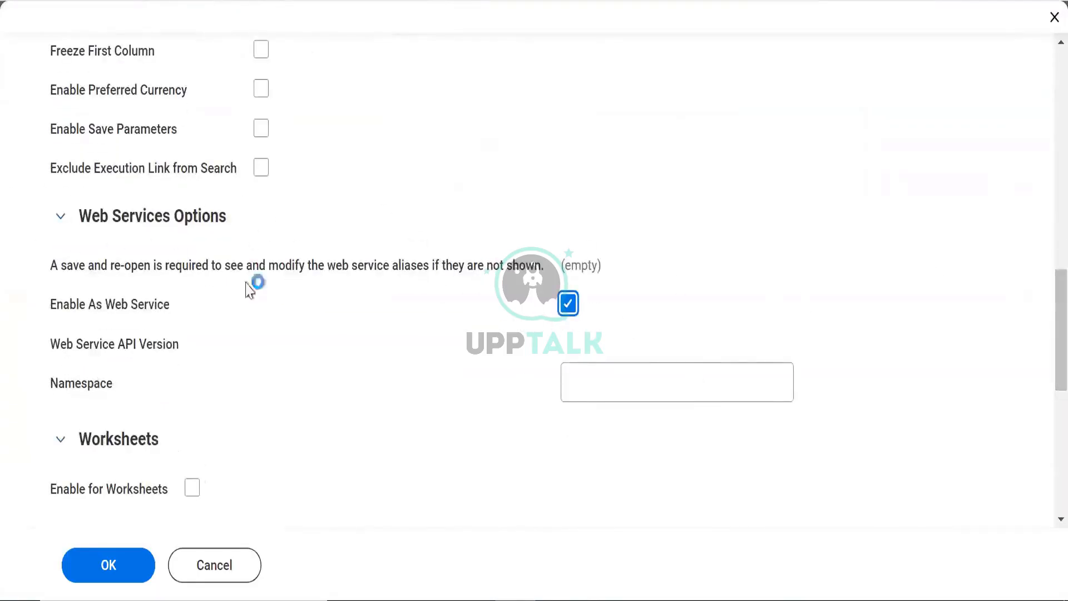
pyautogui.click(114, 551)
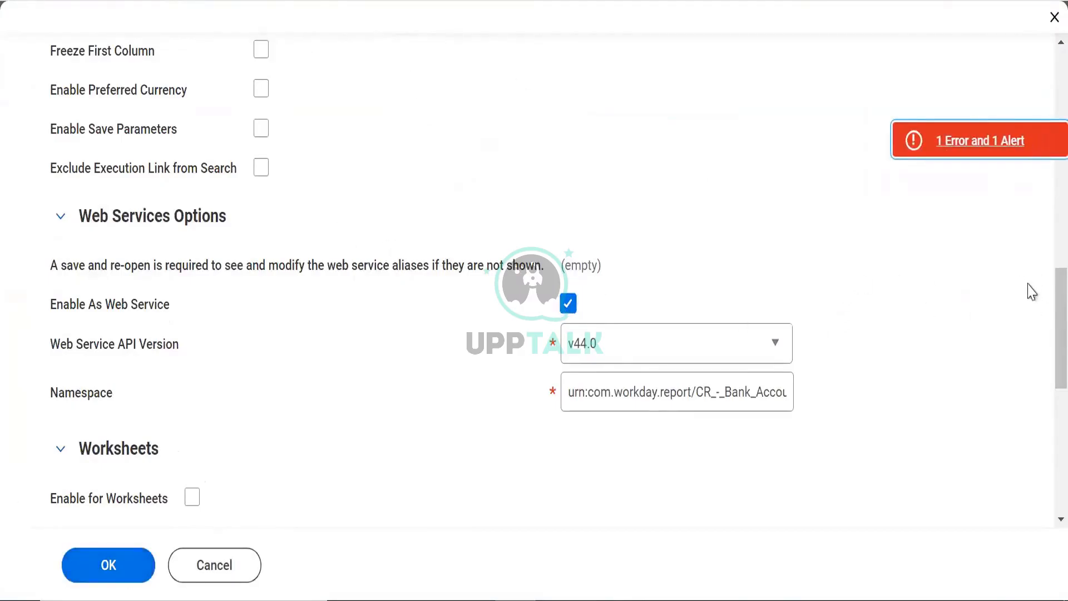
# Check the Filters tab, retry saving, and review then dismiss the page error
pyautogui.scroll(10, 1041, 309)
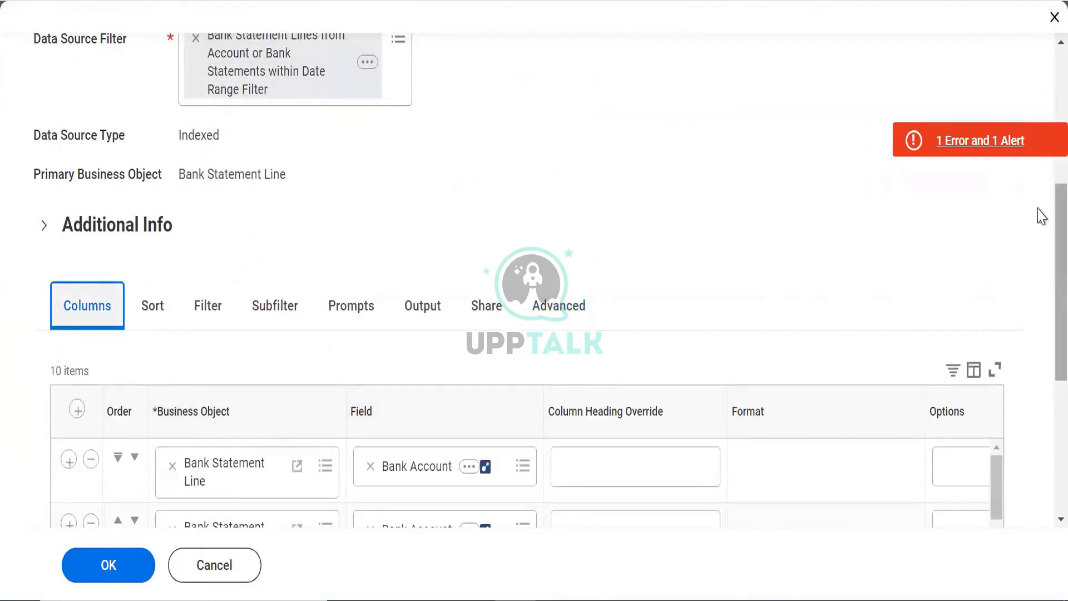
pyautogui.scroll(-3, 1041, 222)
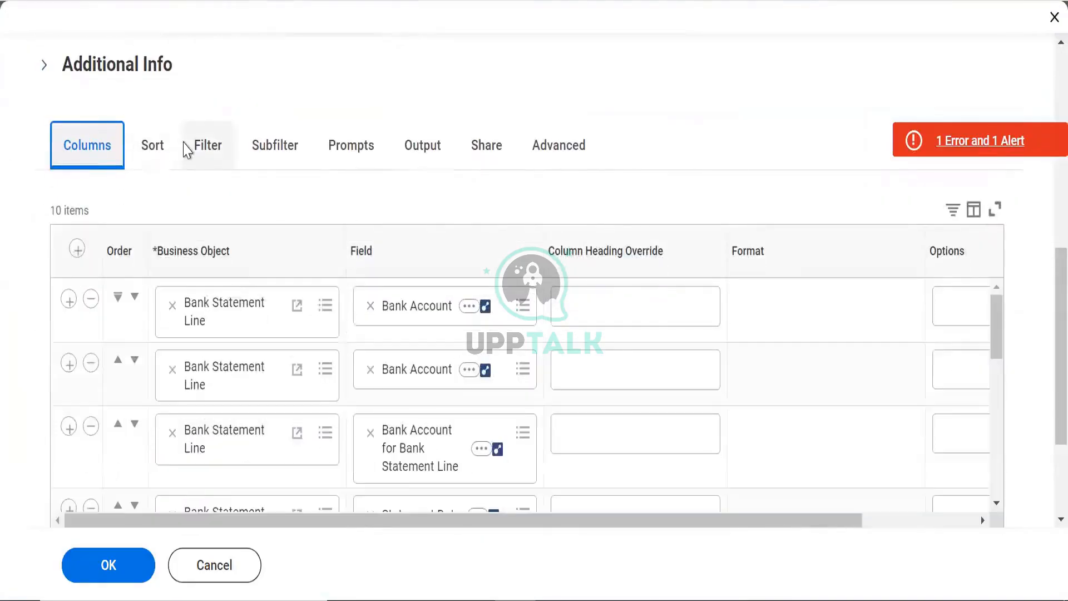
pyautogui.click(186, 148)
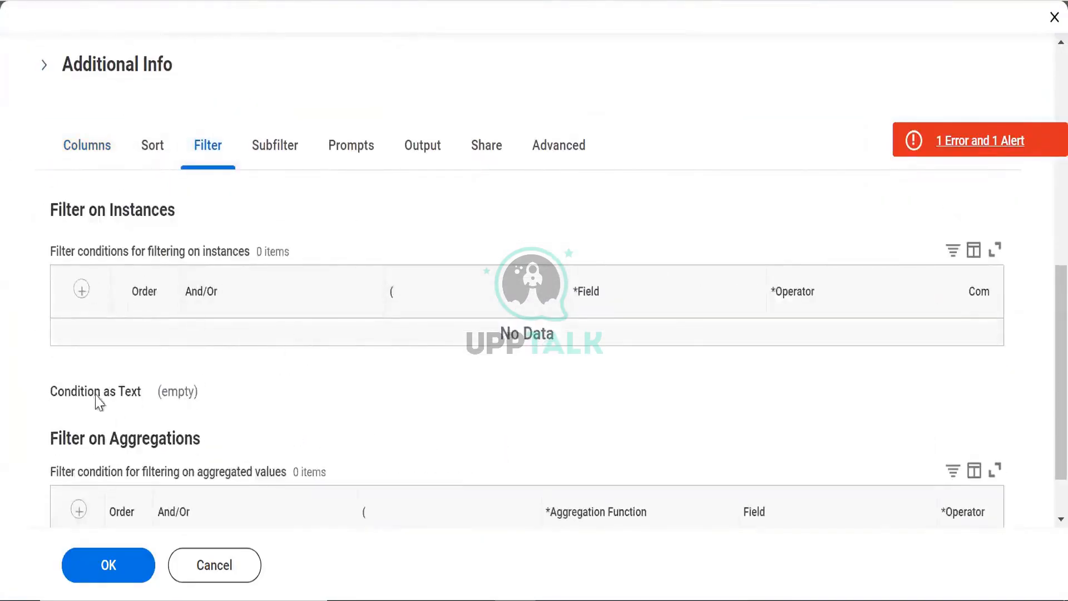
pyautogui.click(108, 571)
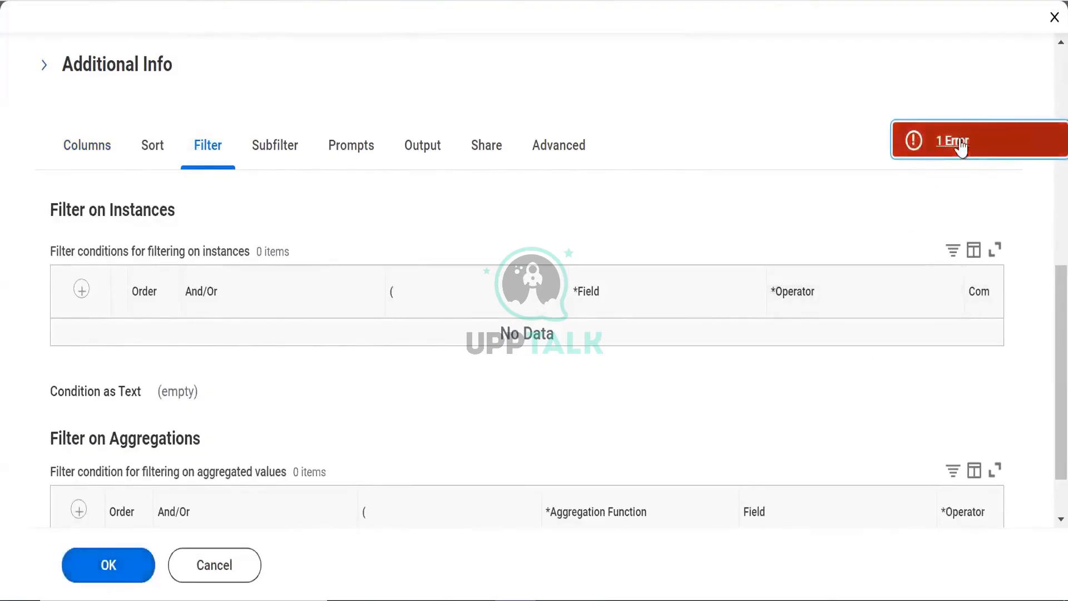
pyautogui.click(961, 142)
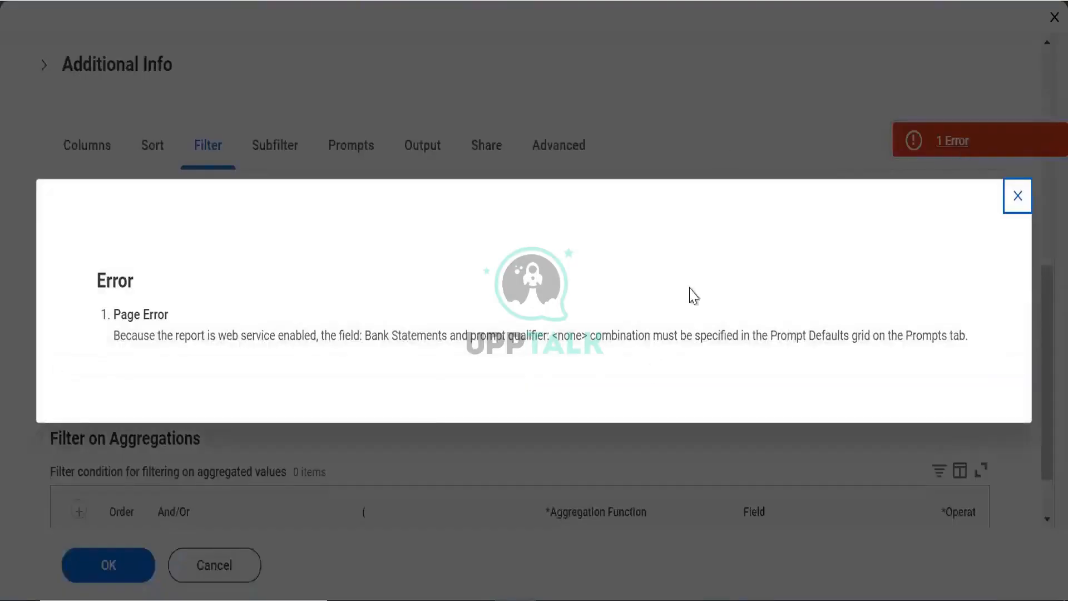
pyautogui.click(357, 153)
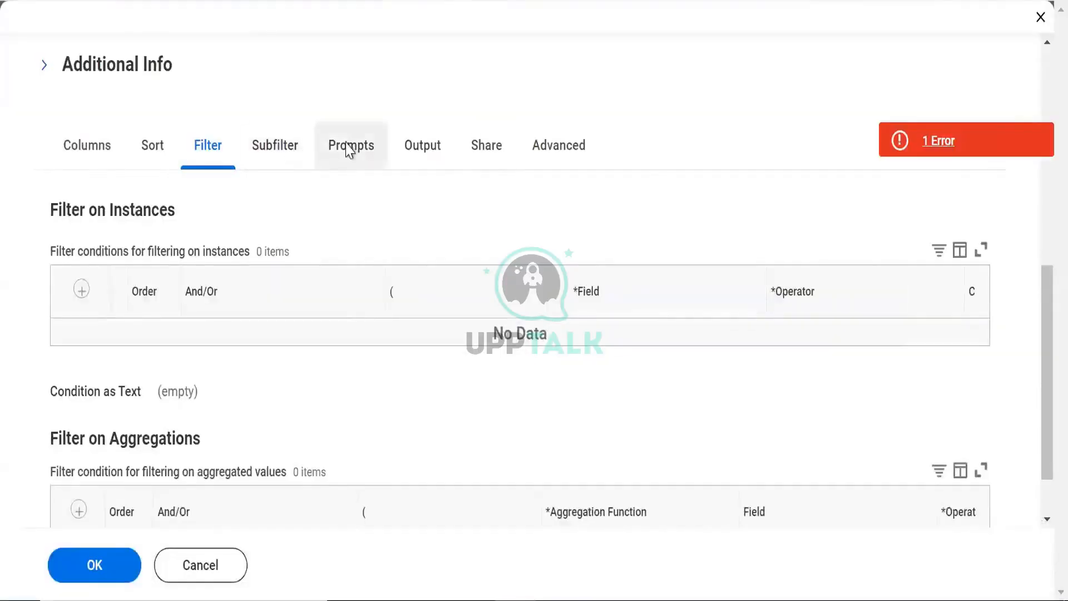
# Check Populate Undefined Prompt Defaults on the Prompts tab and save the definition
pyautogui.click(350, 151)
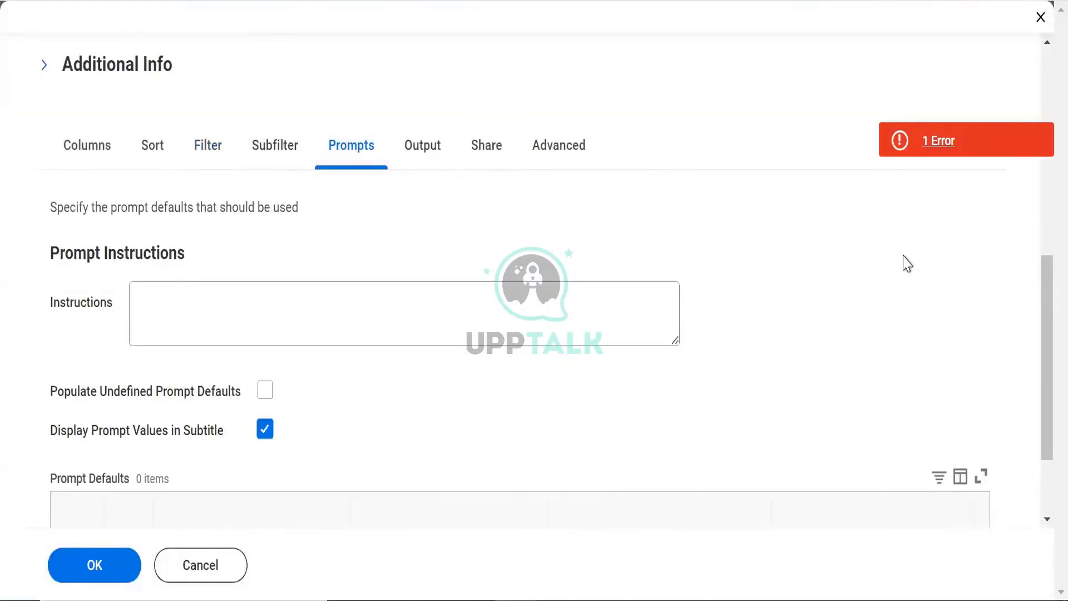
pyautogui.scroll(-3, 1042, 335)
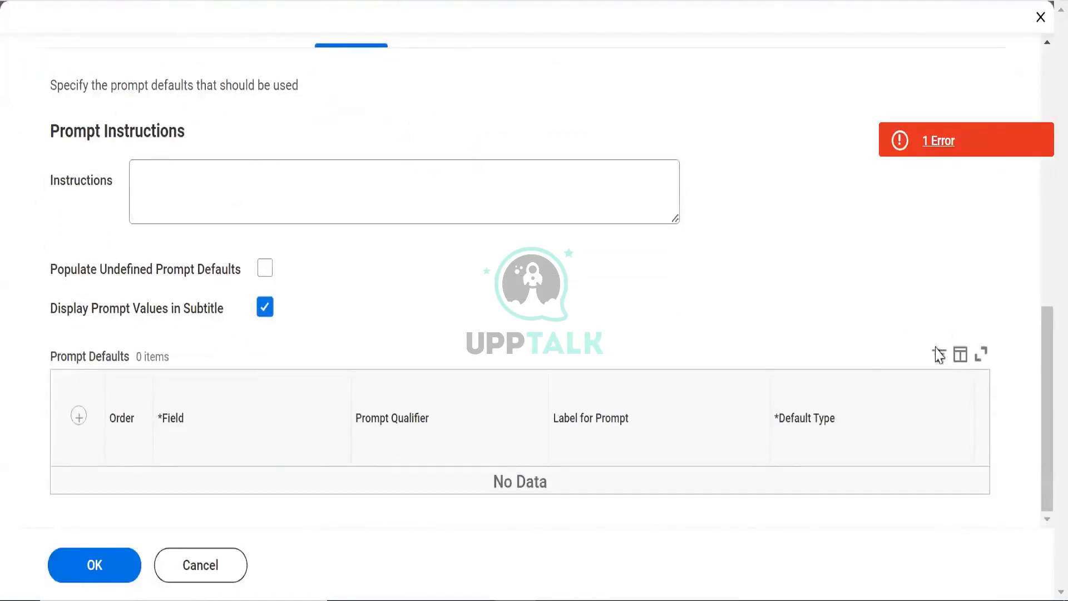
pyautogui.scroll(3, 1039, 291)
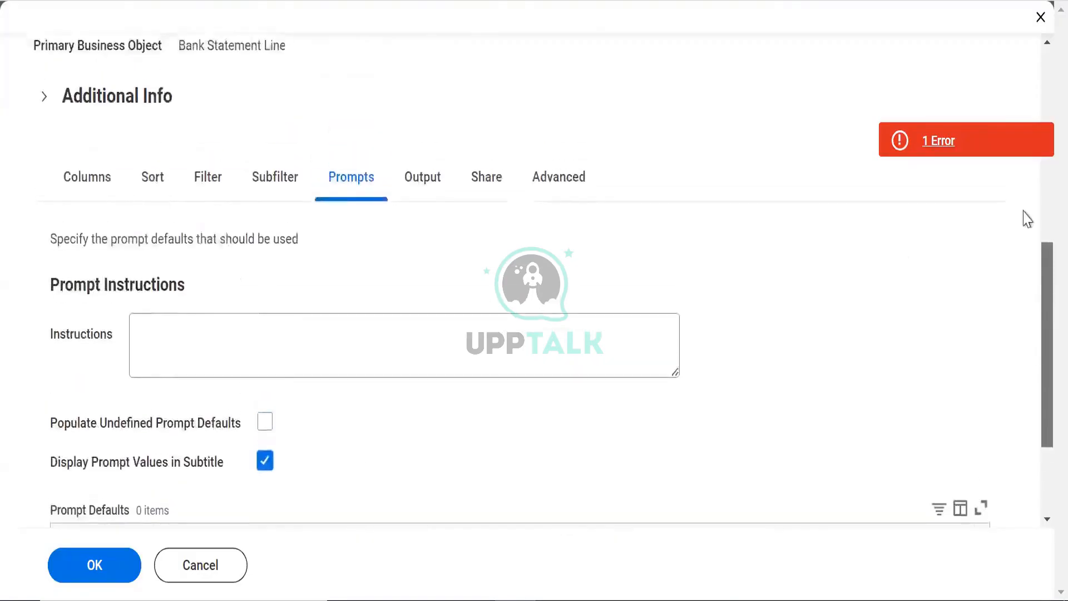
pyautogui.scroll(3, 1027, 219)
pyautogui.scroll(-4, 1040, 334)
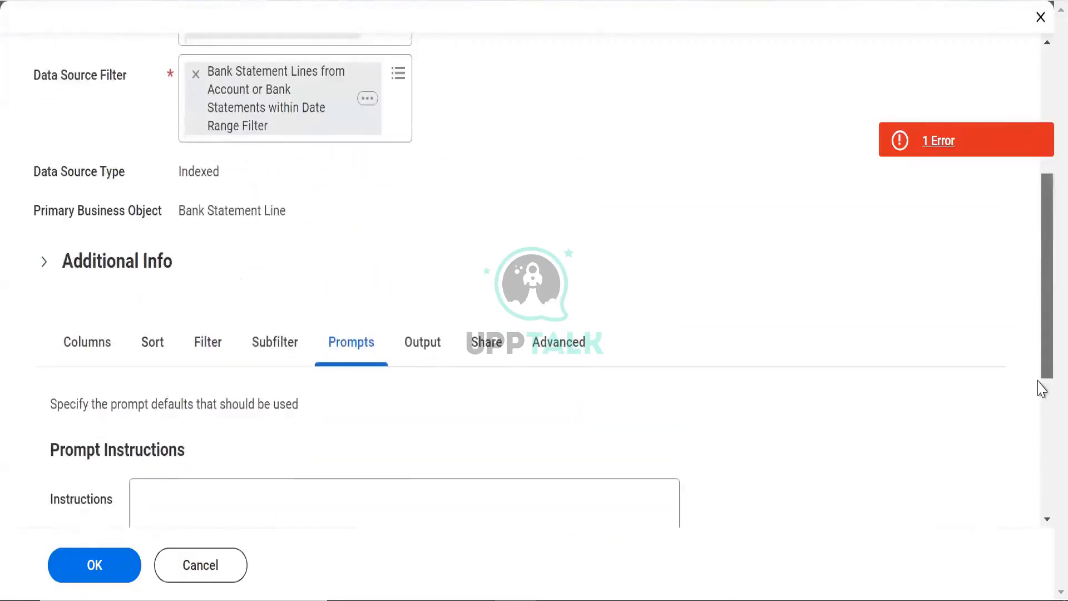
pyautogui.click(265, 368)
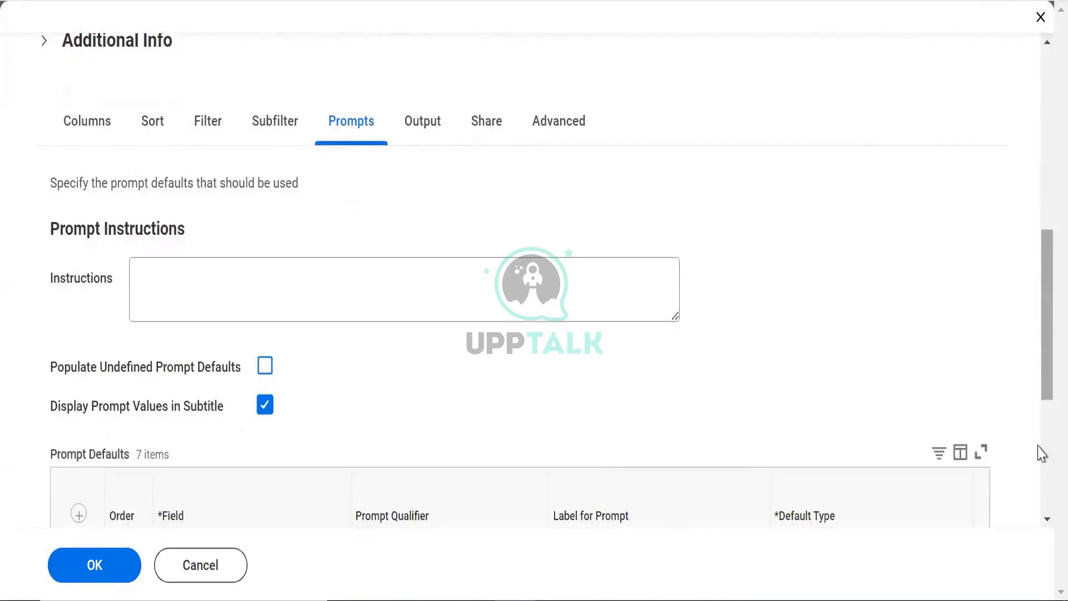
pyautogui.scroll(-5, 1042, 453)
pyautogui.click(88, 568)
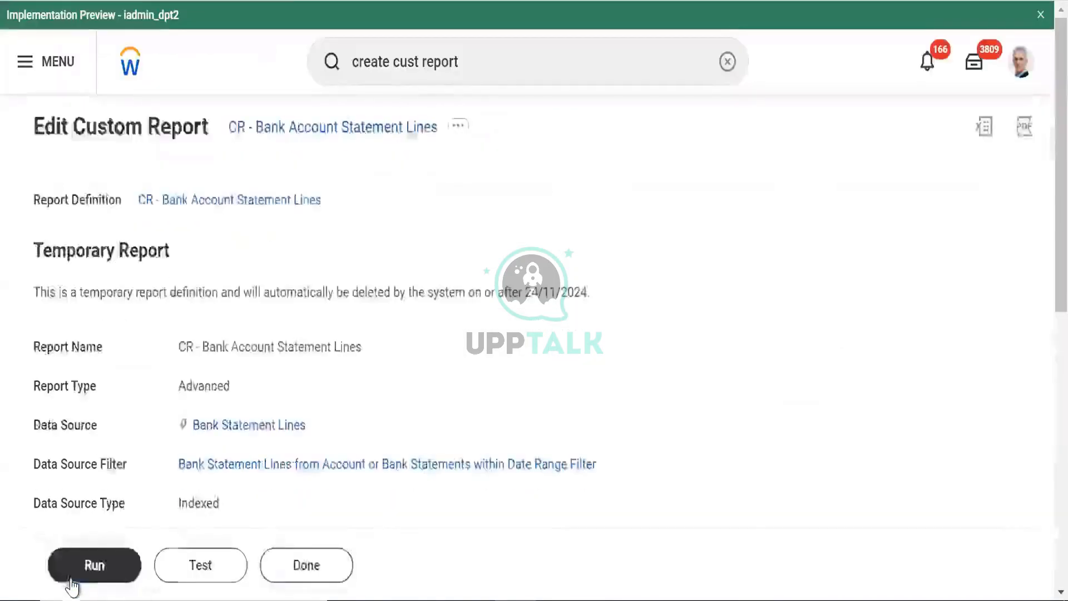
# Run the report with Financial Accounts set to all 15 accounts matching 'citi'
pyautogui.click(89, 570)
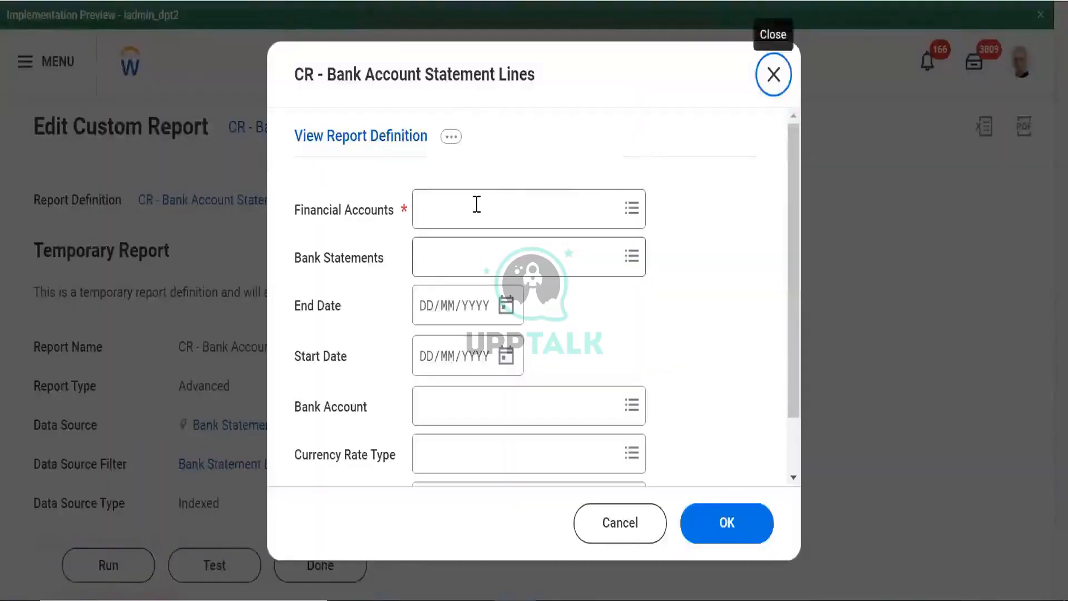
pyautogui.click(476, 204)
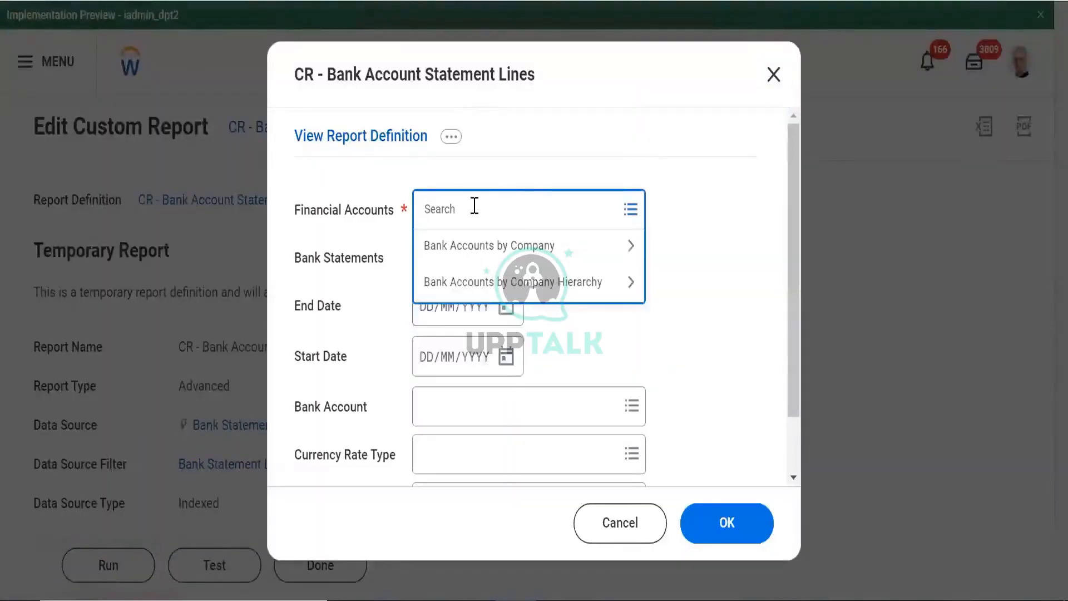
pyautogui.write('citi')
pyautogui.press('Return')
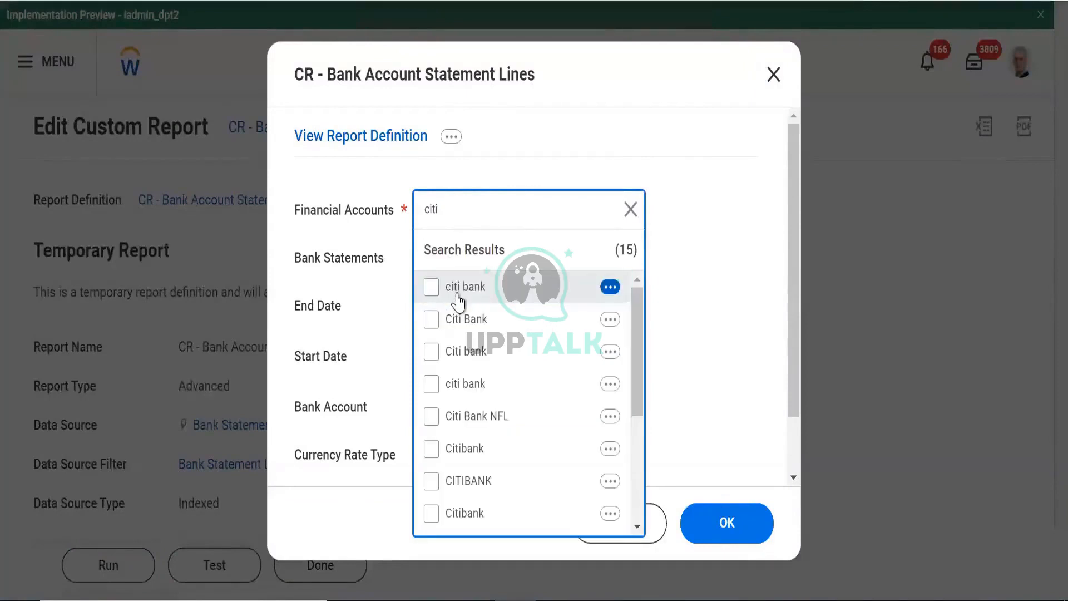
pyautogui.hotkey('ctrl', 'a')
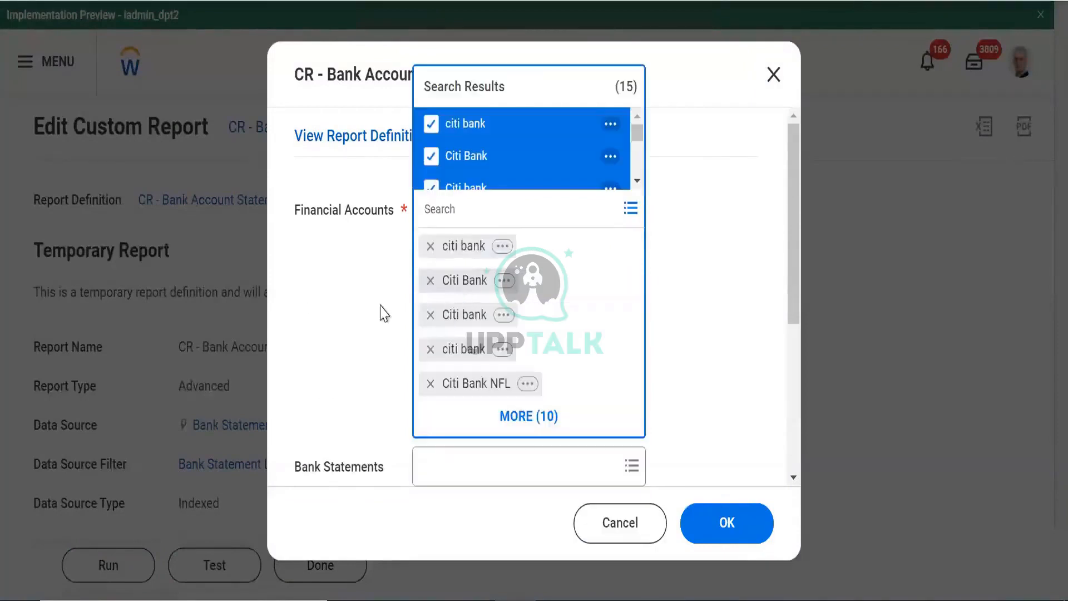
pyautogui.click(388, 329)
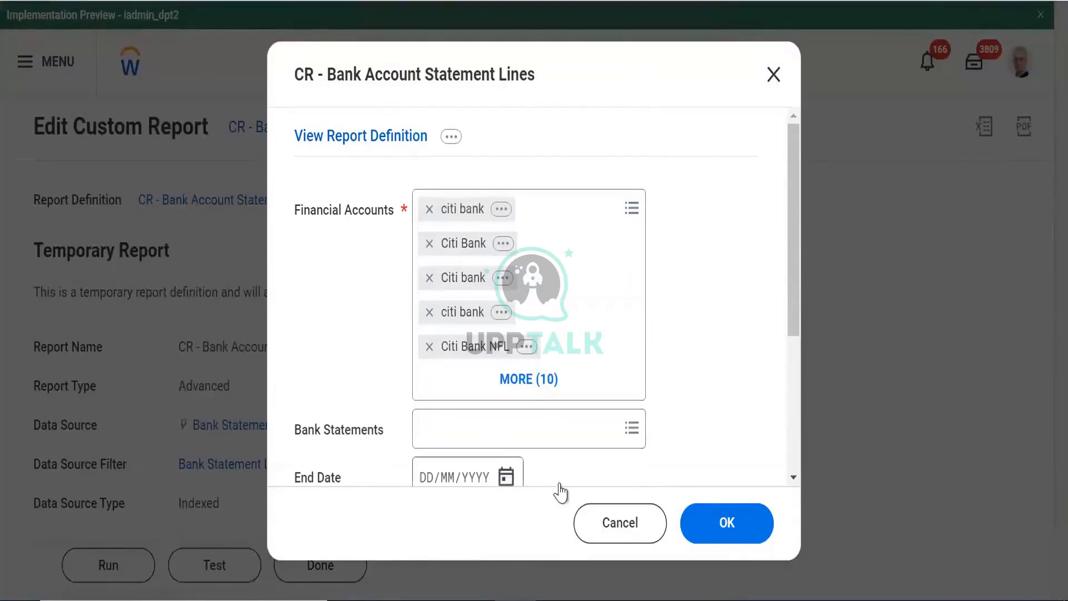
pyautogui.click(723, 523)
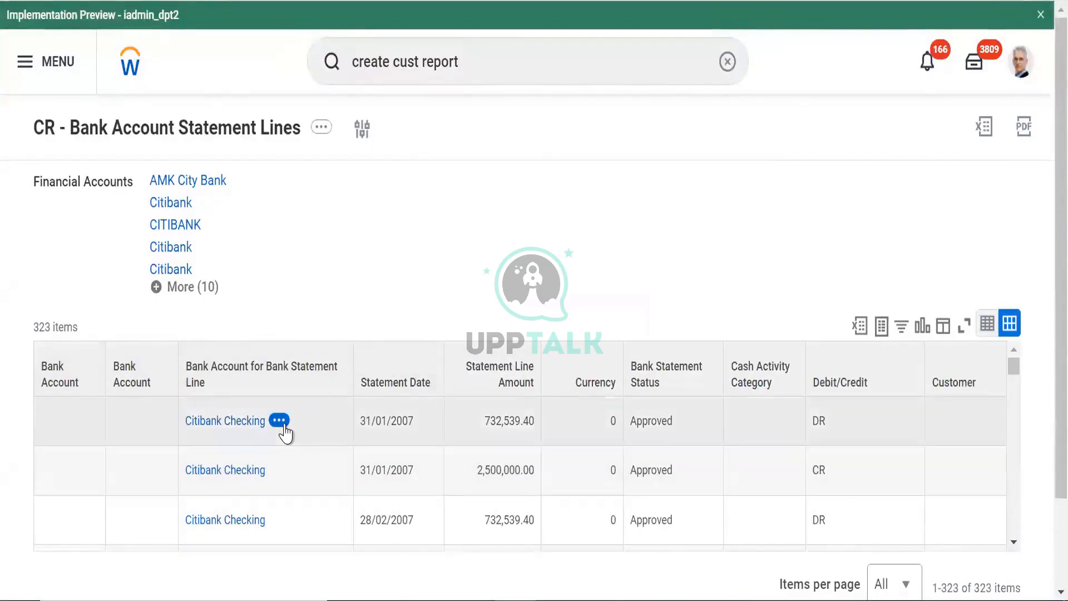
# Open and close the related-actions popups on the first statement line
pyautogui.click(280, 421)
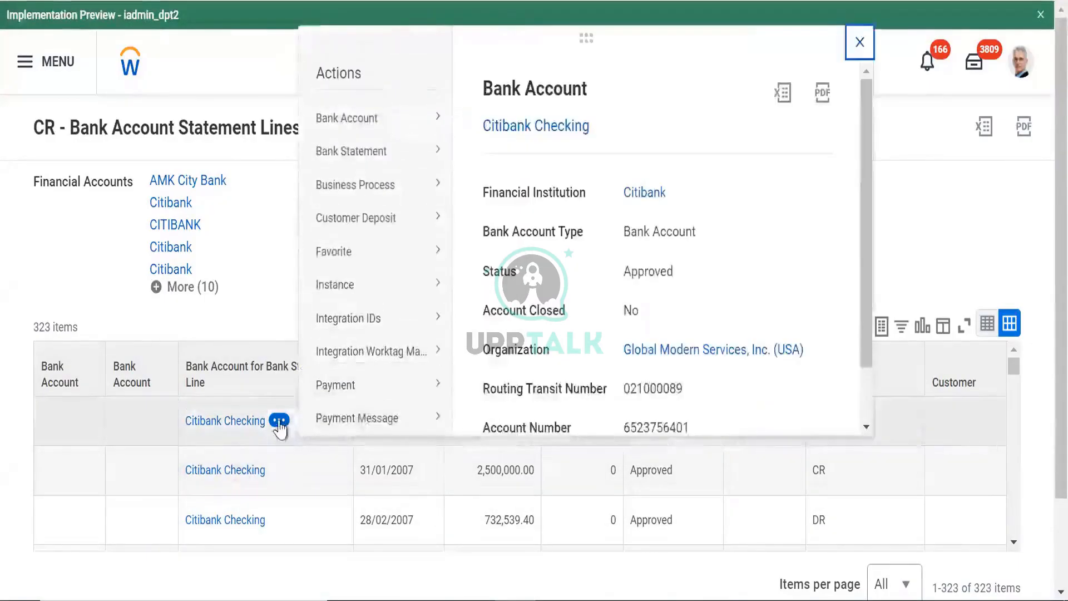
pyautogui.click(272, 277)
pyautogui.click(280, 421)
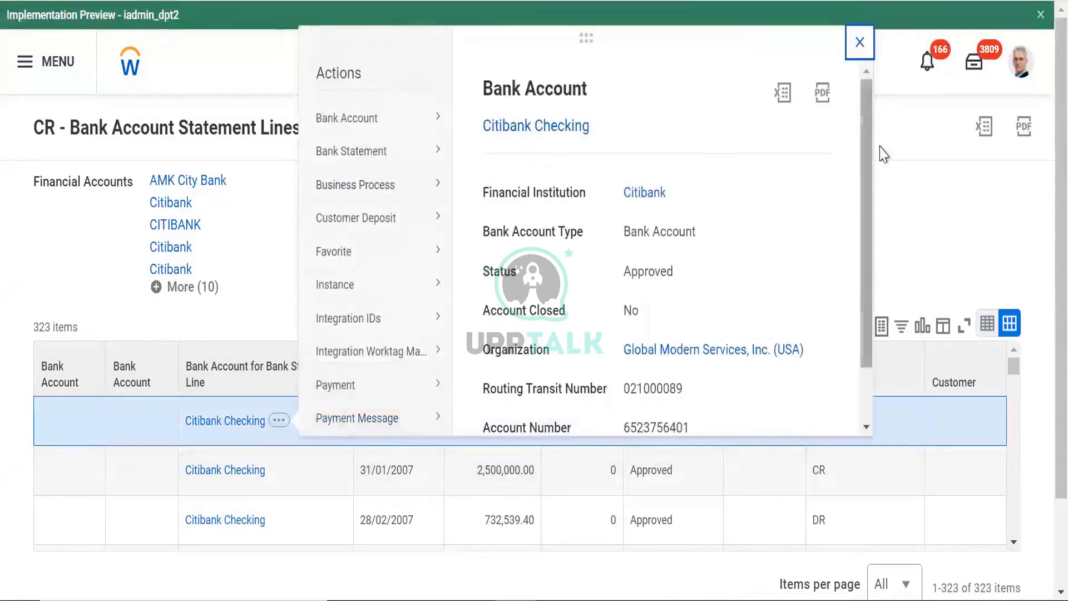
pyautogui.scroll(-2, 872, 154)
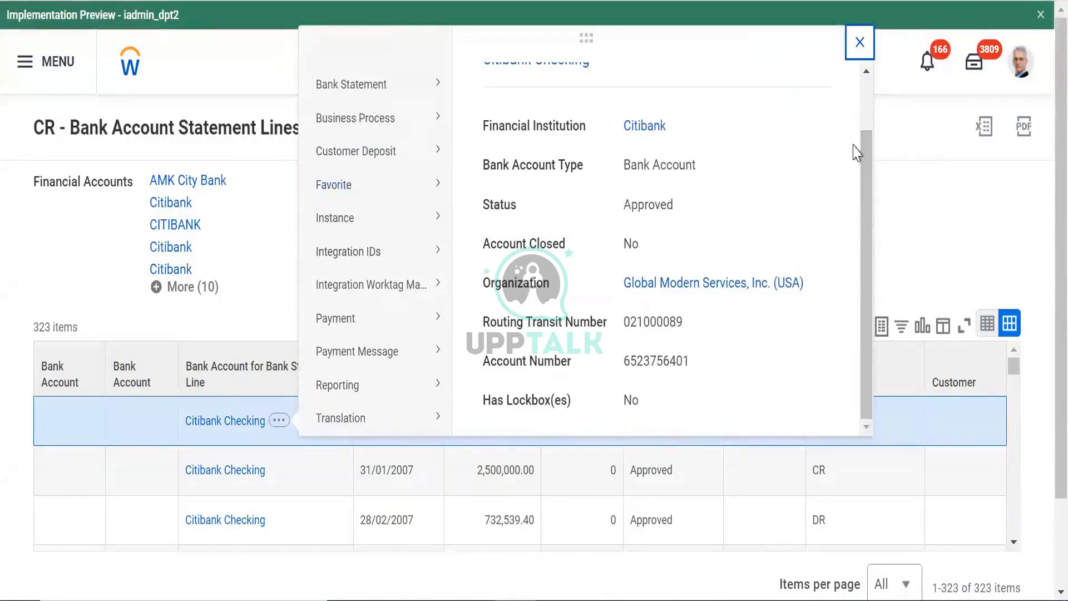
pyautogui.scroll(2, 876, 105)
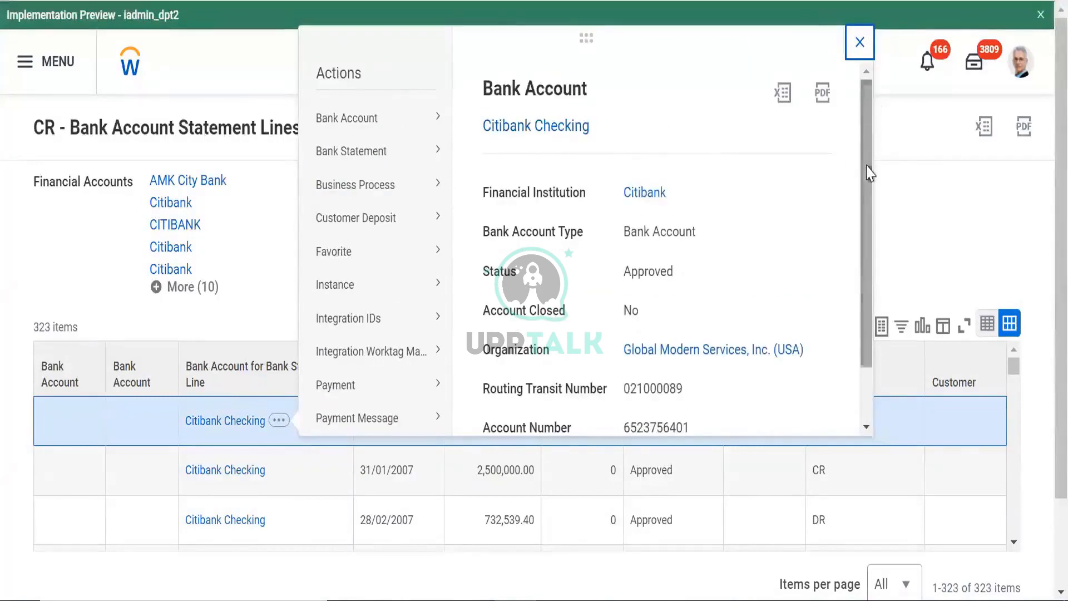
pyautogui.scroll(-2, 868, 175)
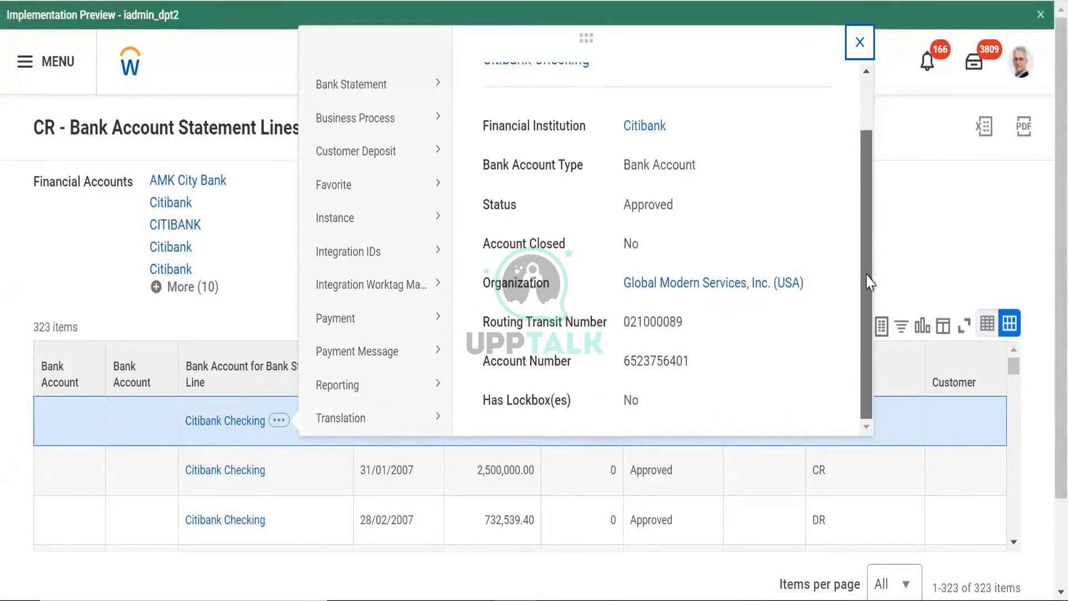
pyautogui.scroll(2, 854, 144)
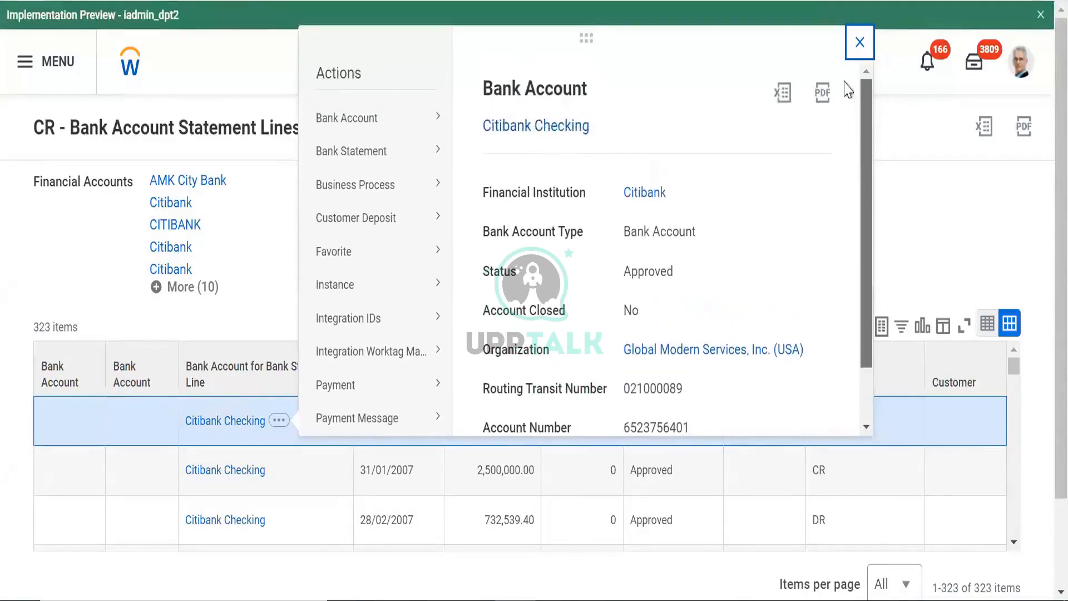
pyautogui.click(243, 309)
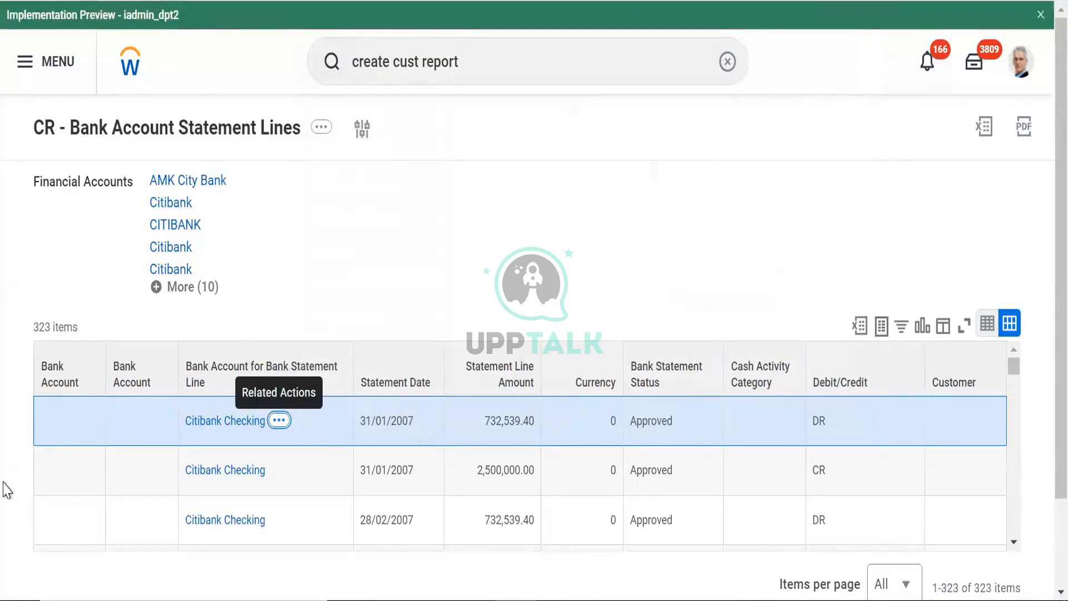
pyautogui.click(279, 420)
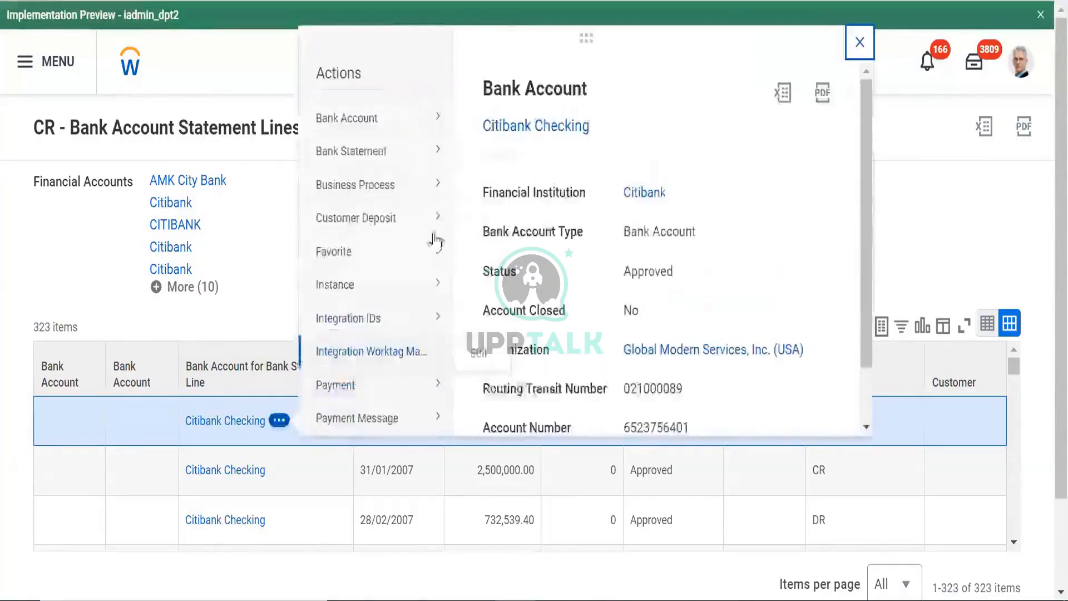
pyautogui.moveTo(364, 128)
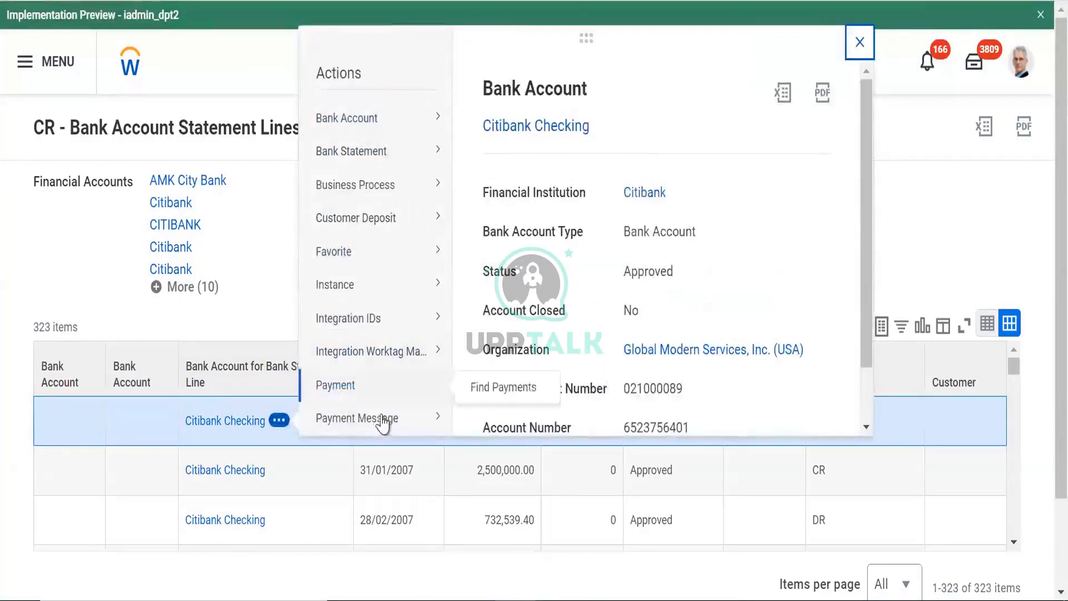
pyautogui.click(877, 421)
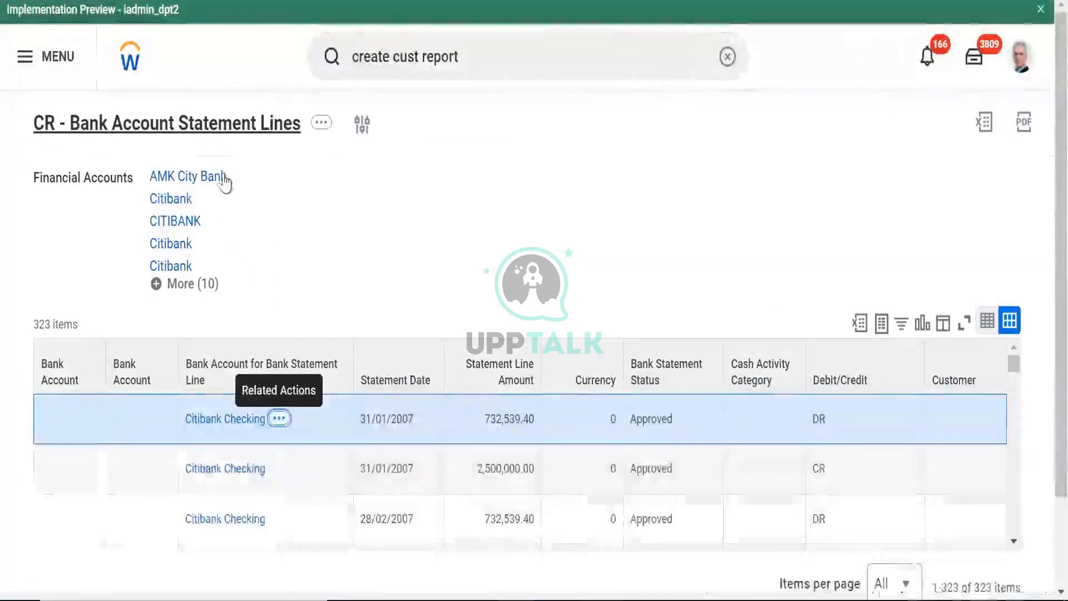
# Copy the report title text and start browsing impl1 reports for the description
pyautogui.rightClick(214, 123)
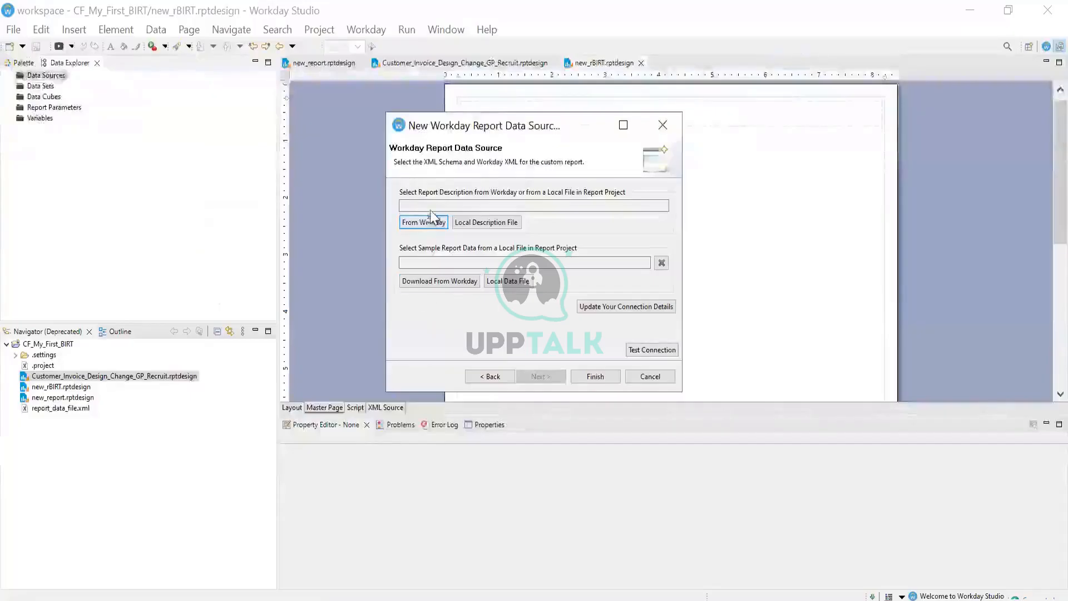
pyautogui.click(431, 205)
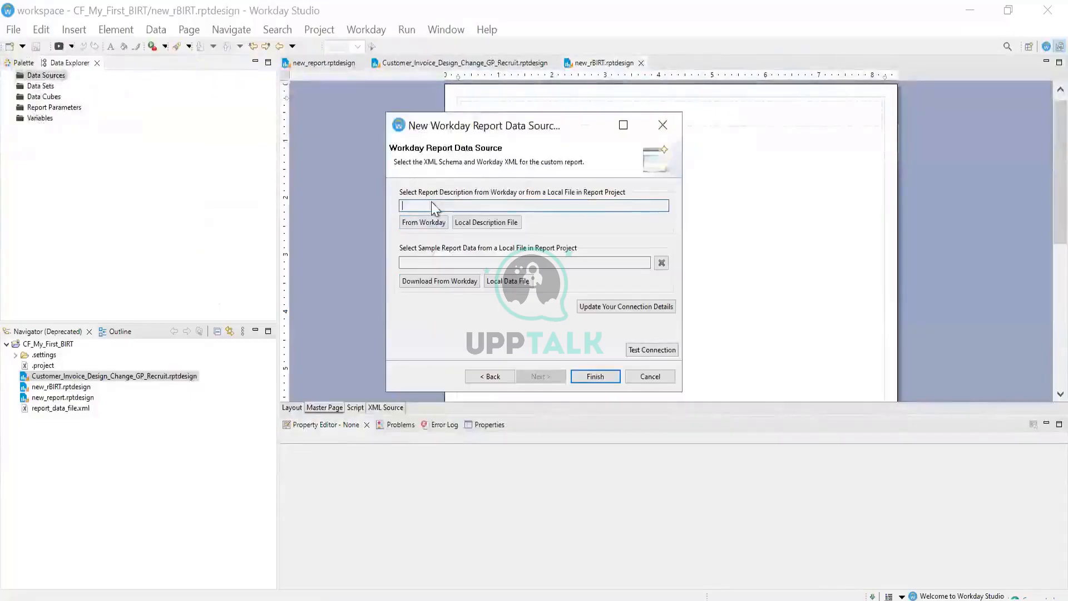
pyautogui.rightClick(432, 203)
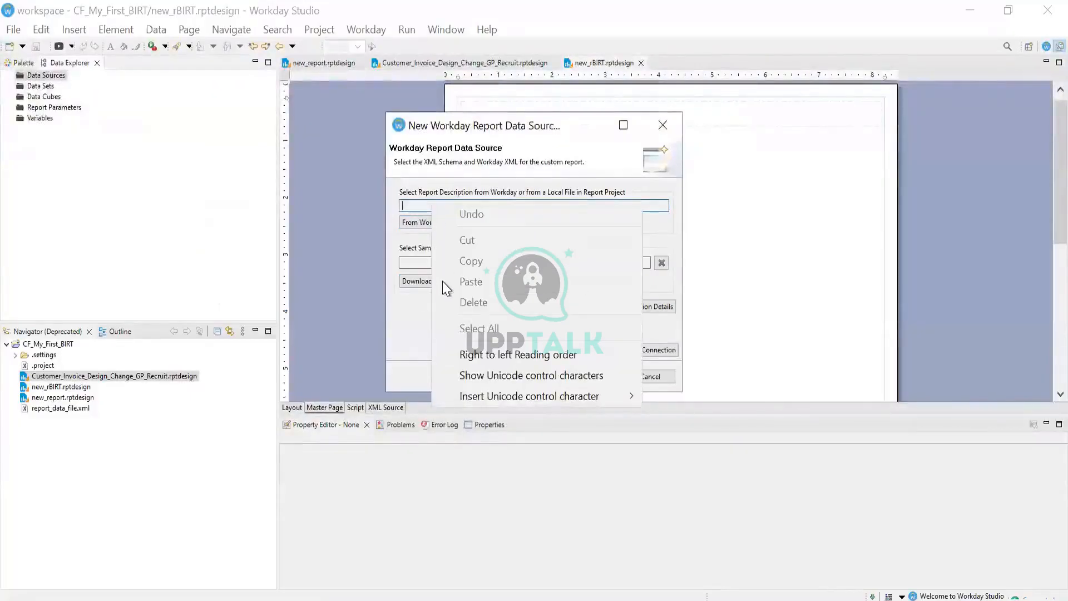
pyautogui.click(417, 222)
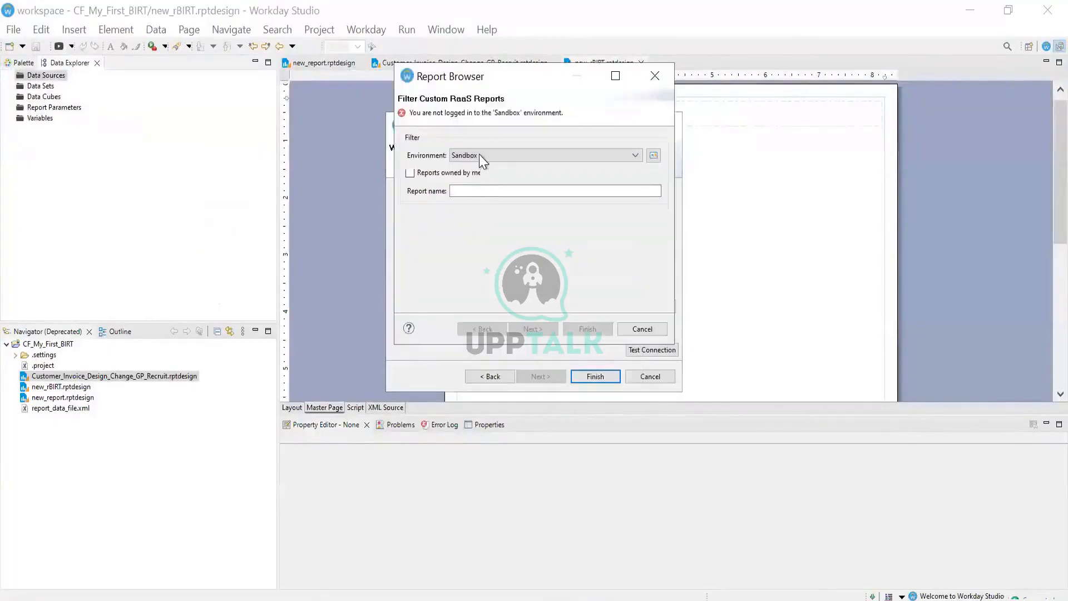
pyautogui.click(479, 155)
pyautogui.click(468, 184)
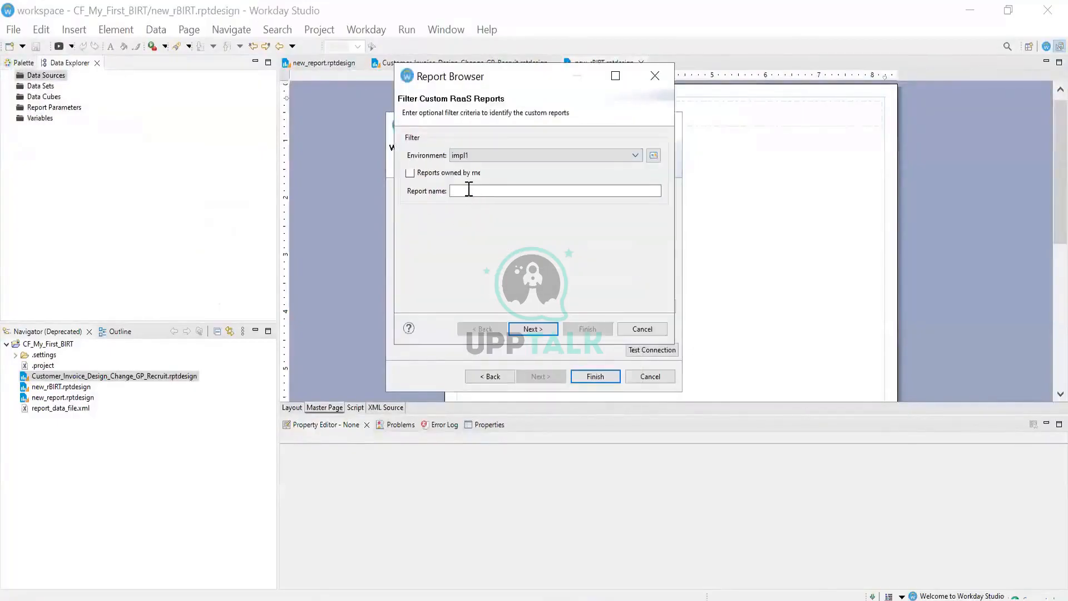
pyautogui.rightClick(486, 191)
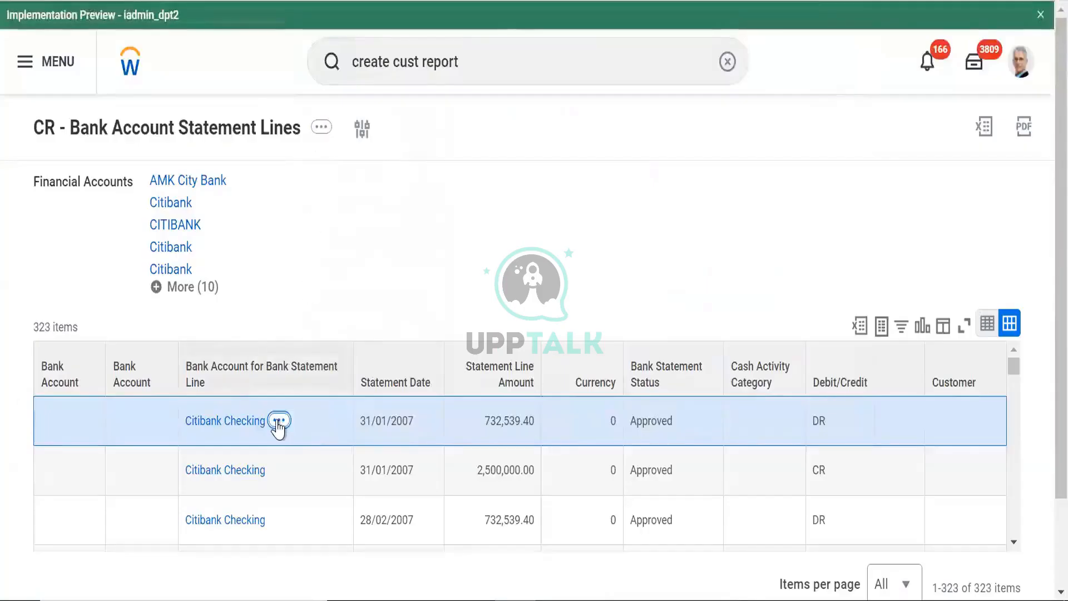
# Close the remaining Workday popups and return to Studio's report description field
pyautogui.click(279, 420)
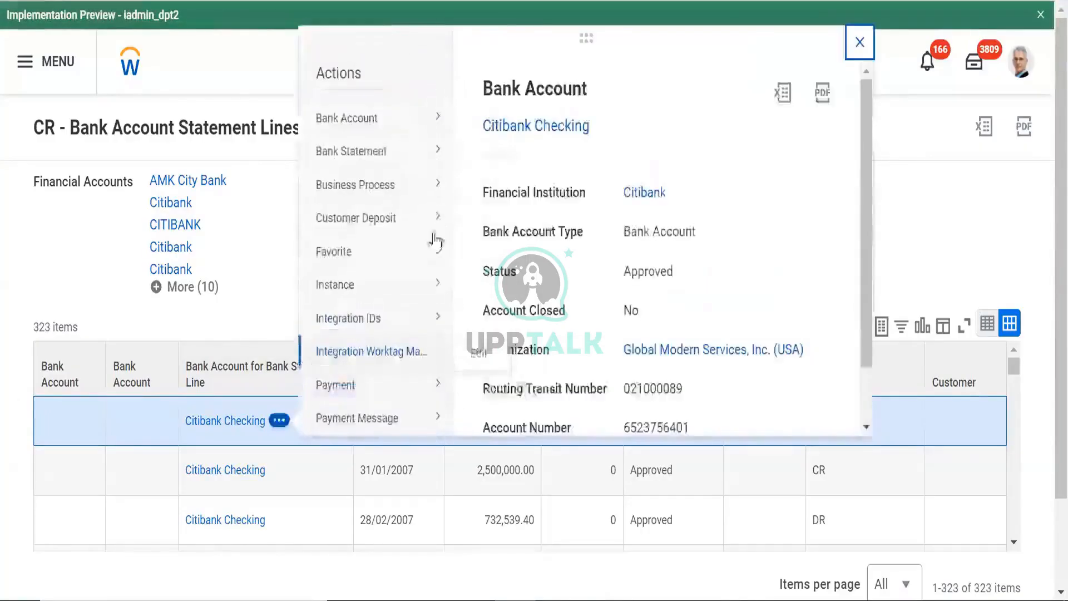
pyautogui.moveTo(364, 130)
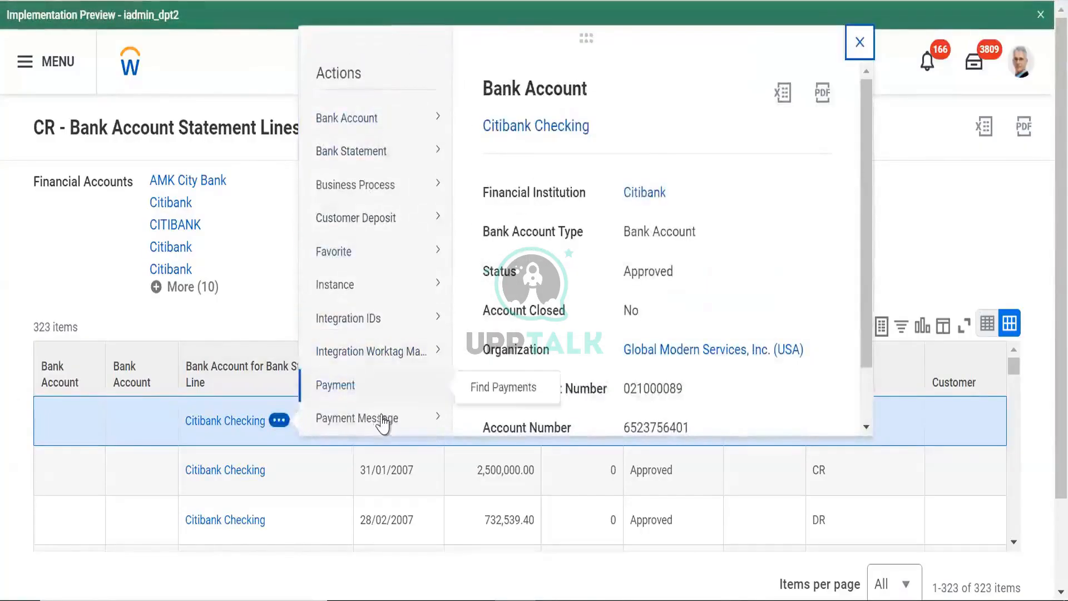
pyautogui.click(877, 421)
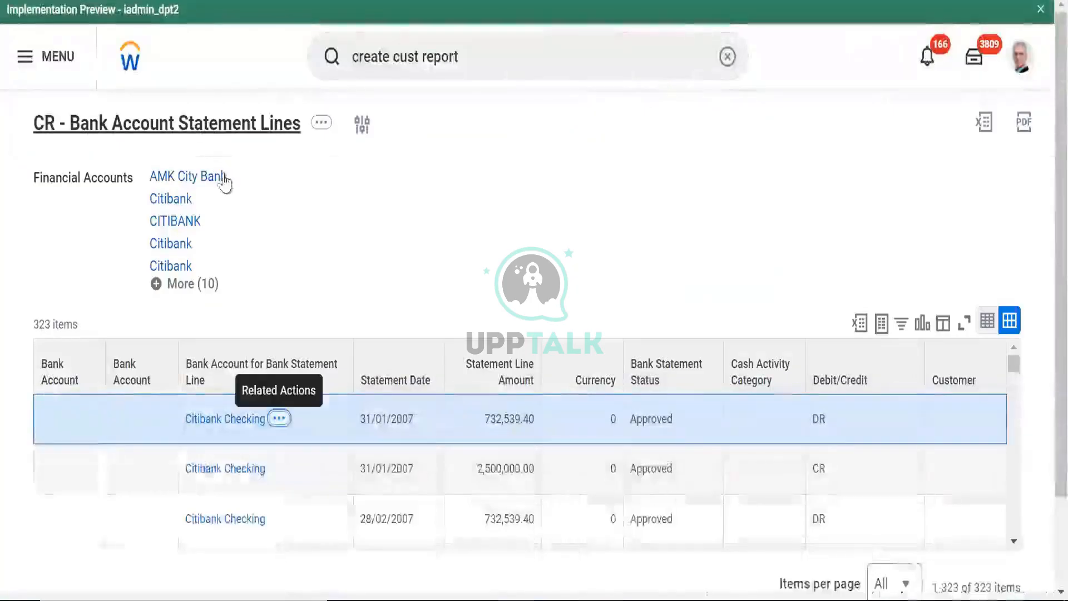
pyautogui.click(321, 122)
pyautogui.click(365, 287)
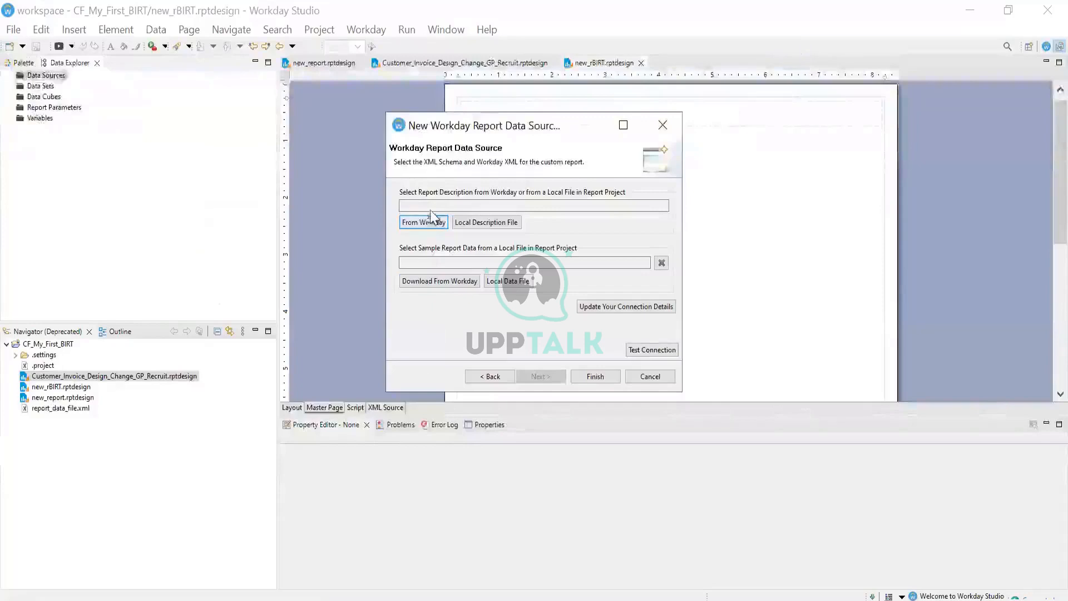
pyautogui.click(431, 204)
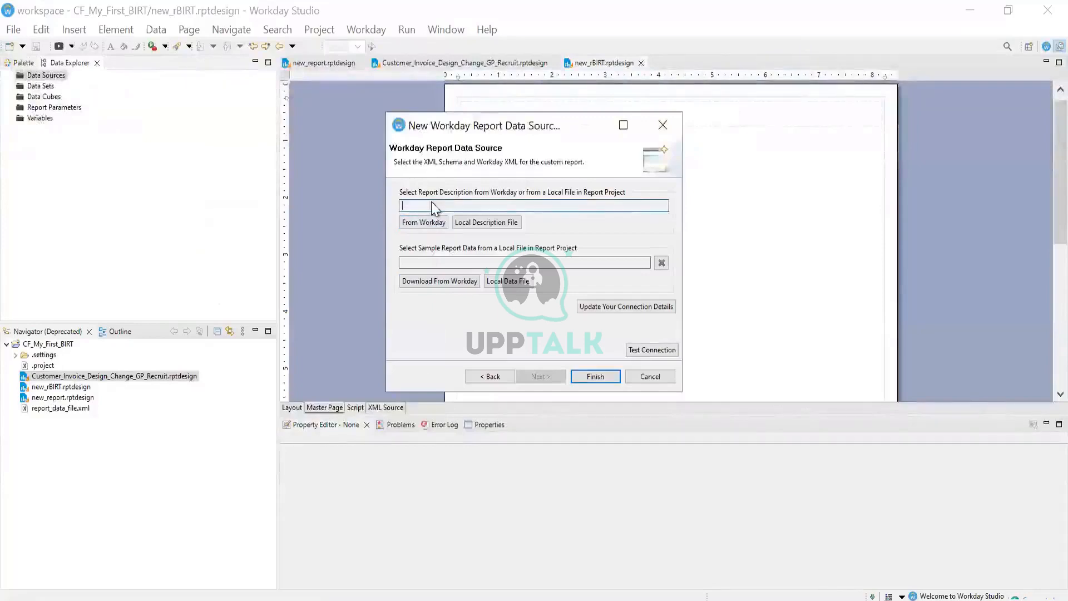
# Paste the report name into the impl1 search and select CR - Bank Account Statement Lines
pyautogui.rightClick(432, 202)
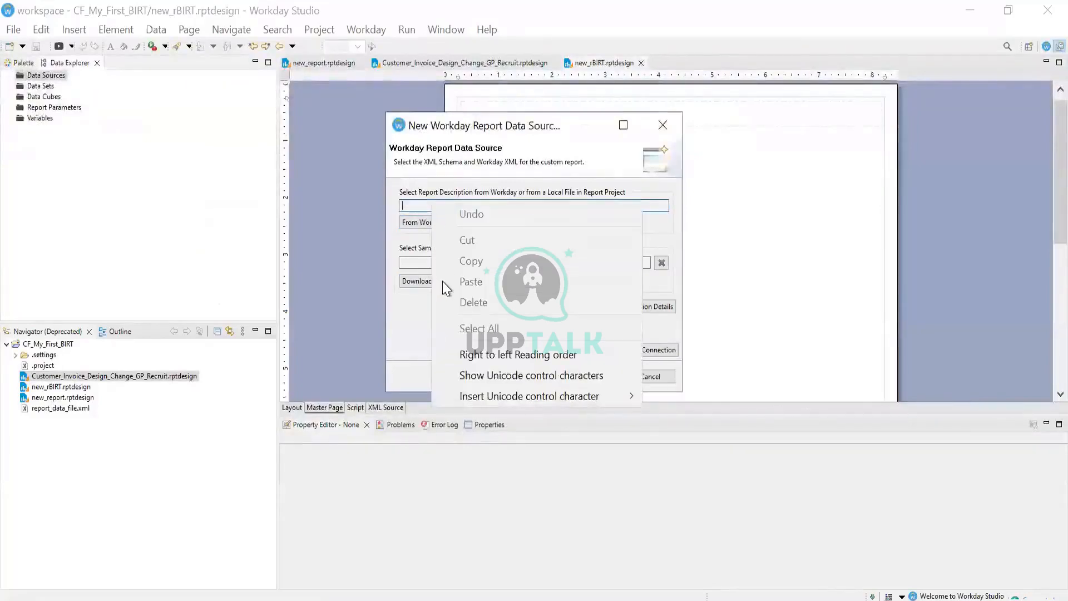
pyautogui.click(419, 222)
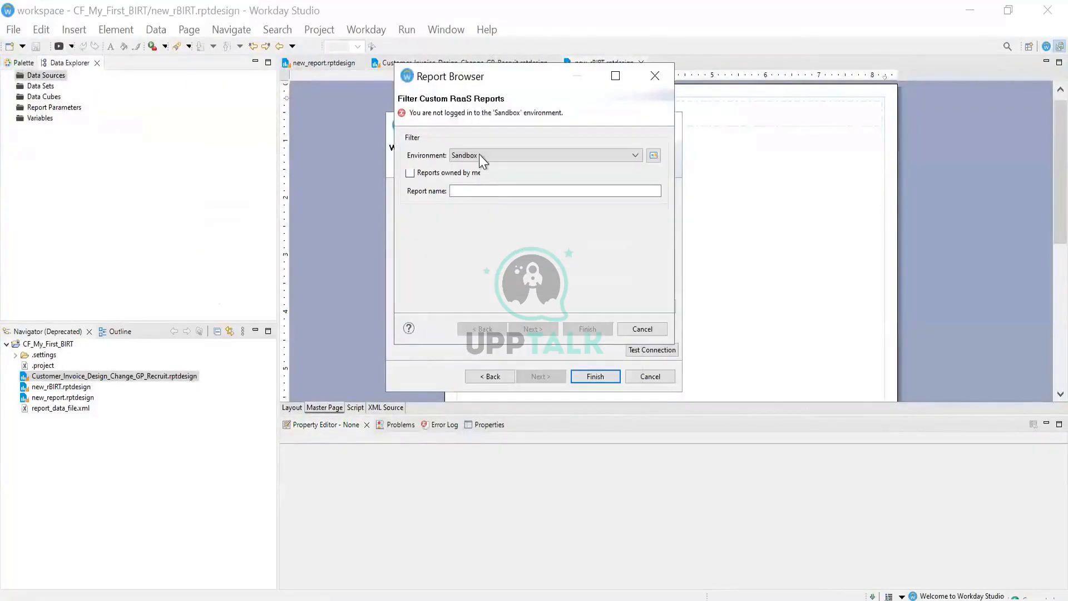
pyautogui.click(479, 154)
pyautogui.click(472, 185)
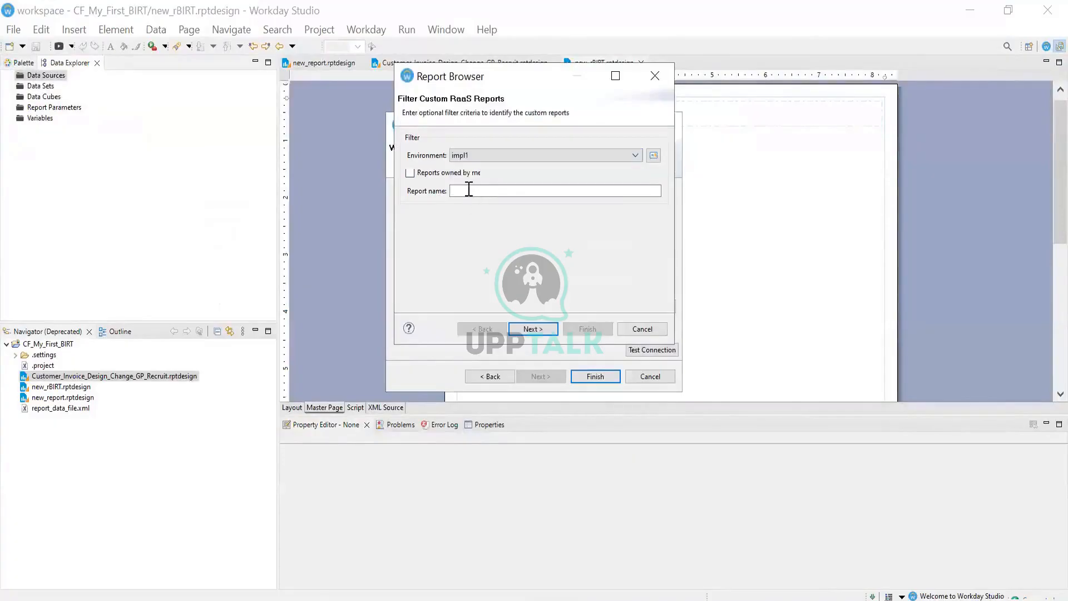
pyautogui.click(469, 190)
pyautogui.rightClick(467, 189)
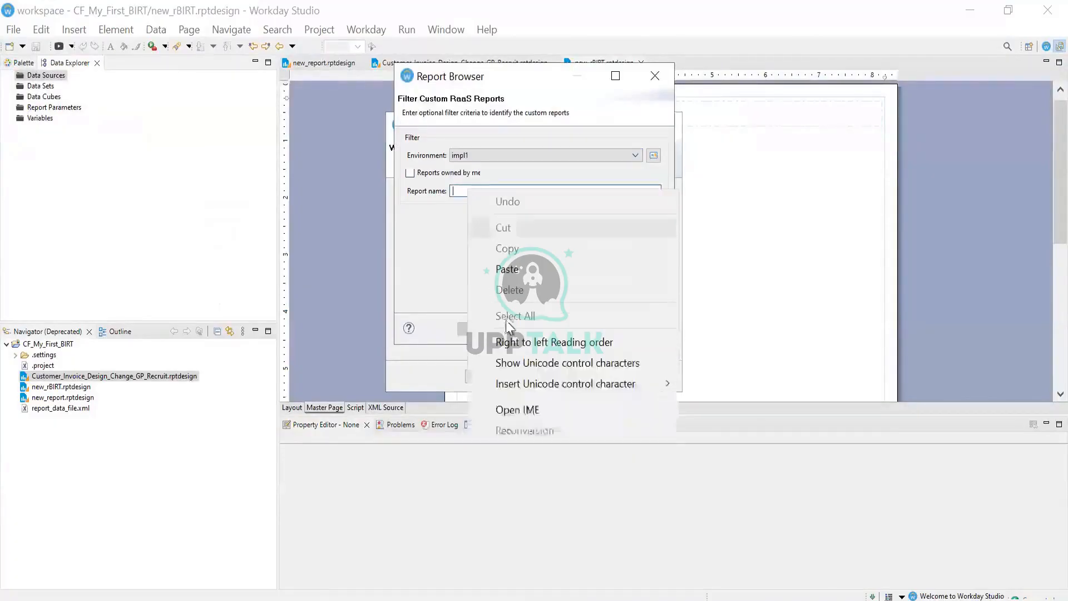
pyautogui.click(508, 272)
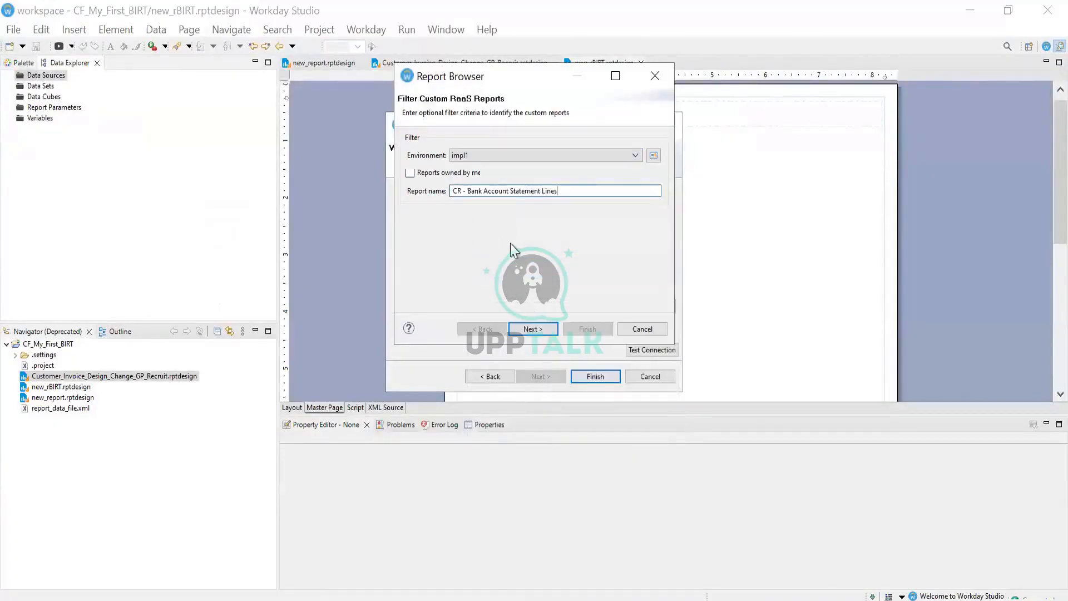
pyautogui.click(535, 329)
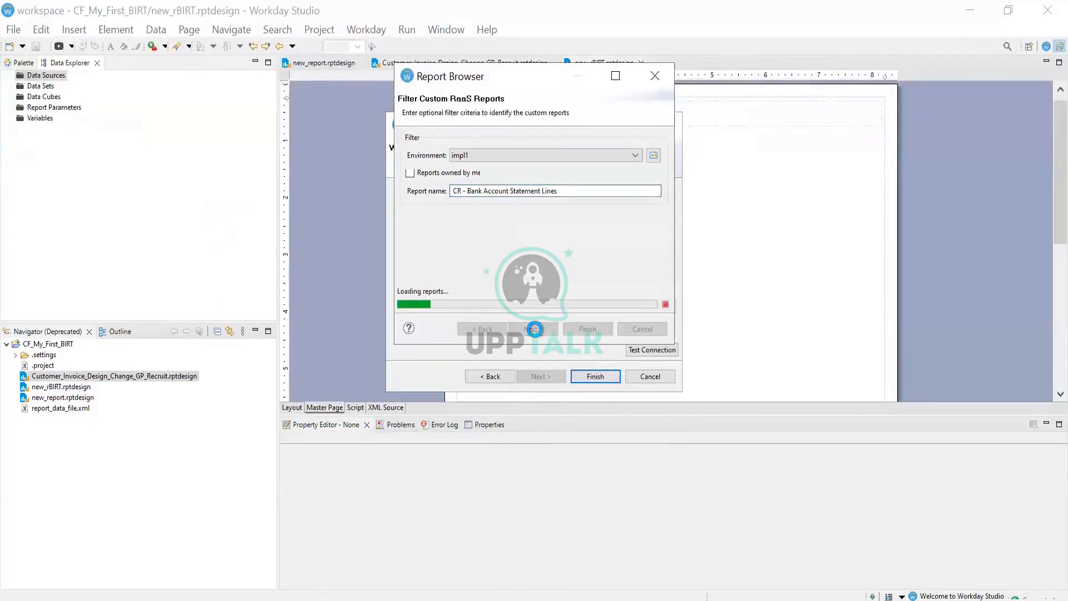
pyautogui.click(452, 157)
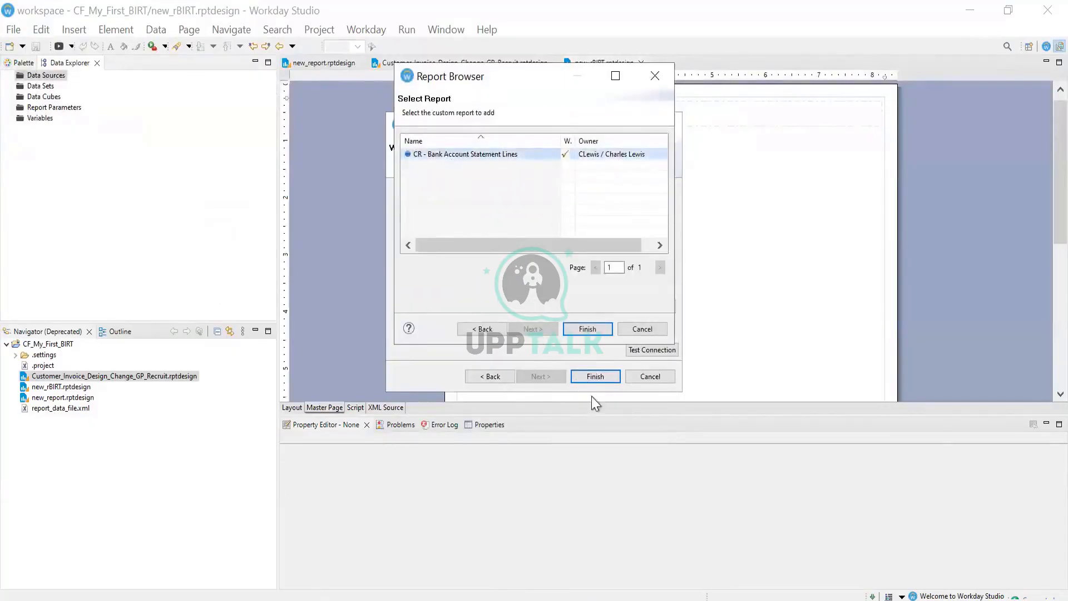
pyautogui.click(587, 329)
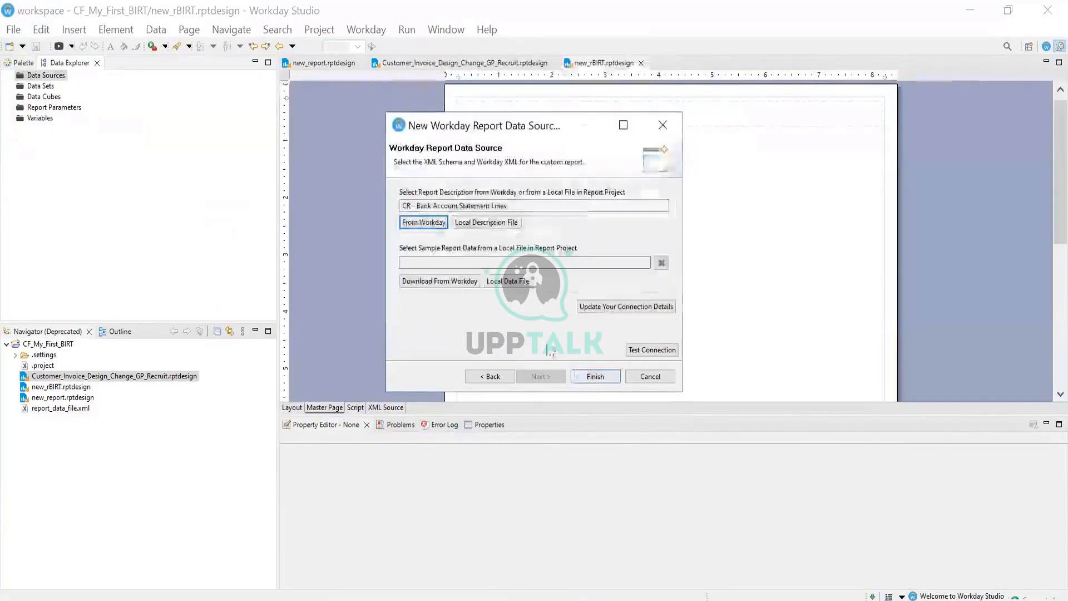
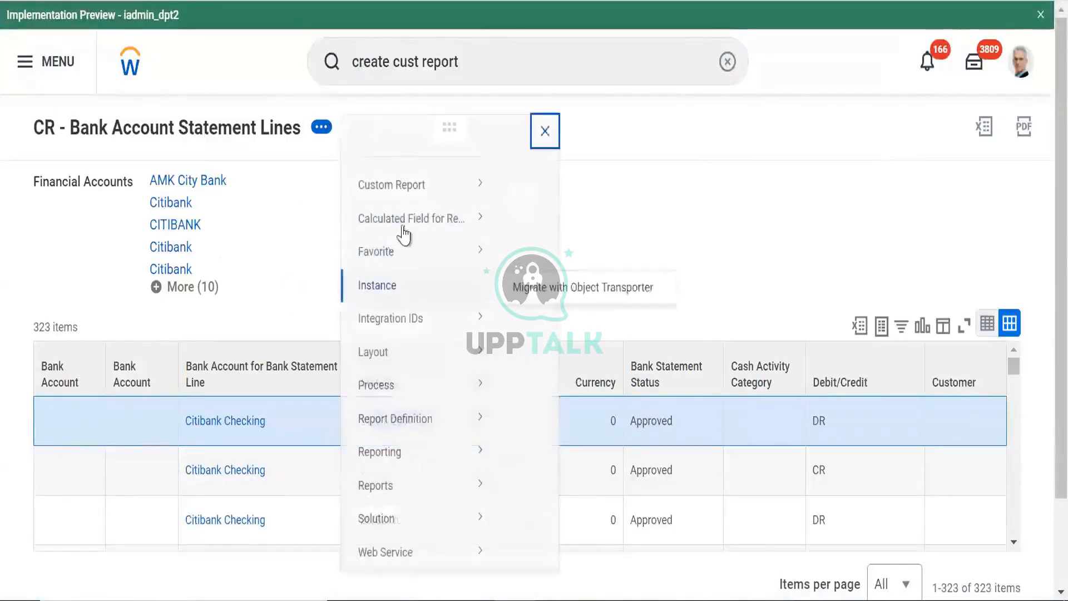
# Edit CR - Bank Account Statement Lines and scroll down to its 7 Prompt Defaults
pyautogui.moveTo(367, 207)
pyautogui.click(523, 209)
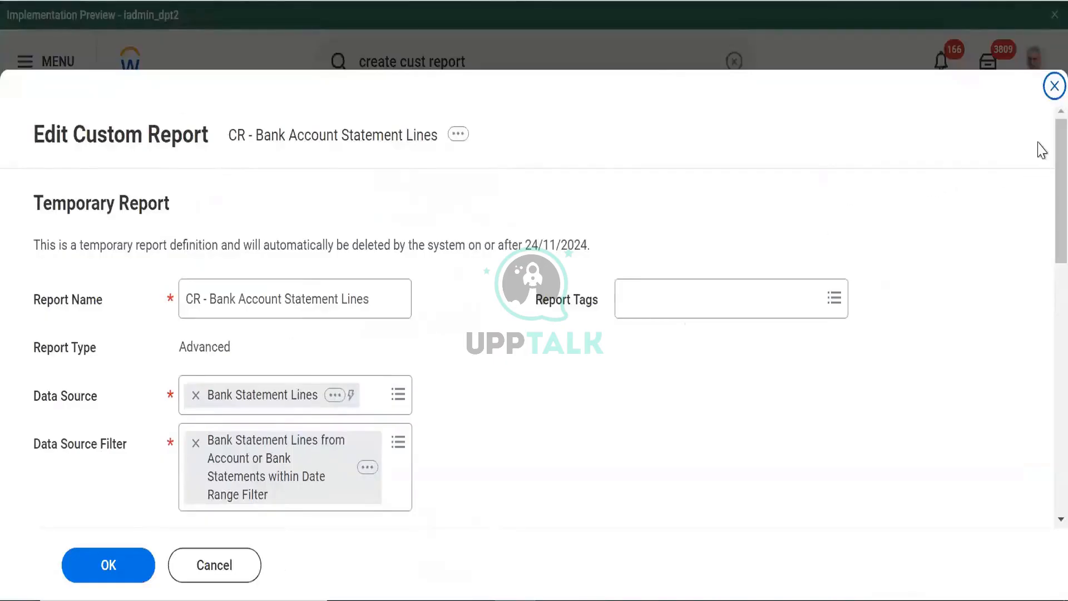
pyautogui.scroll(-10, 1041, 248)
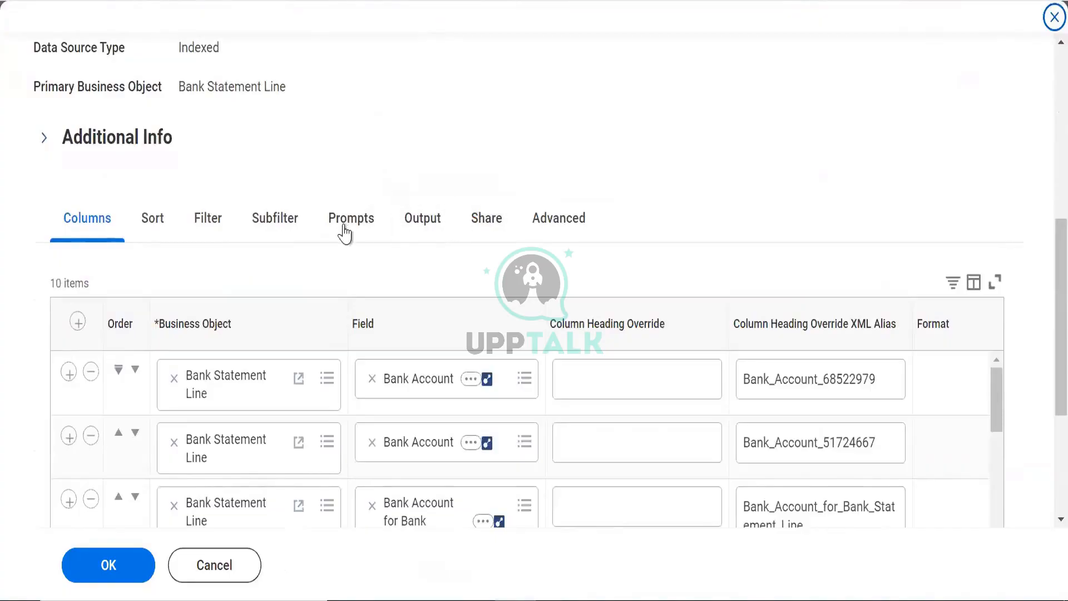
pyautogui.scroll(-8, 1040, 265)
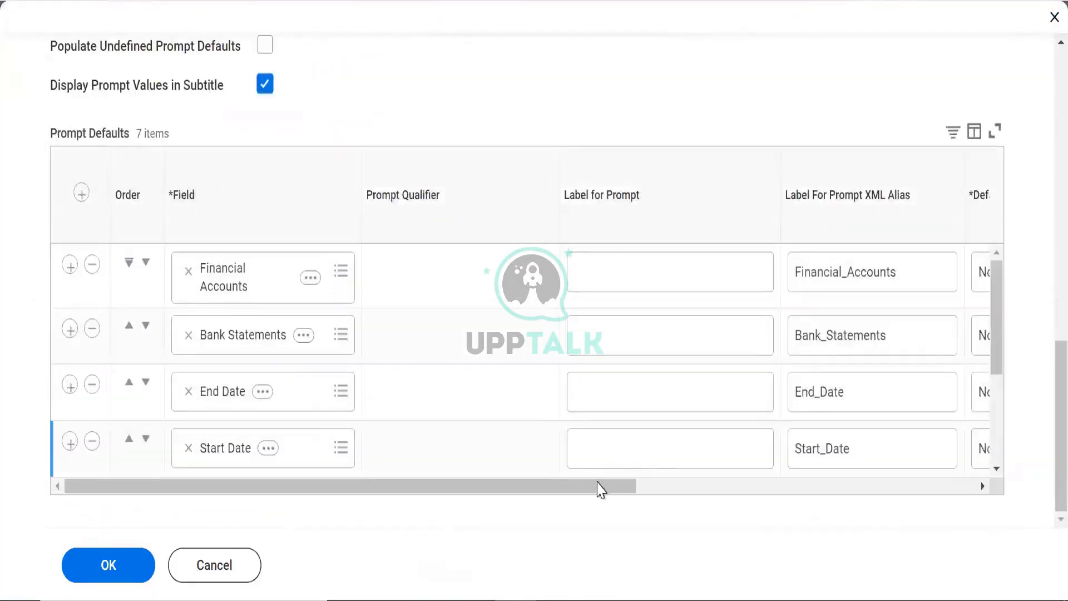
# Set the Financial_Accounts Default Type to 'Determine default value at runtime'
pyautogui.moveTo(601, 490); pyautogui.dragTo(1013, 477)
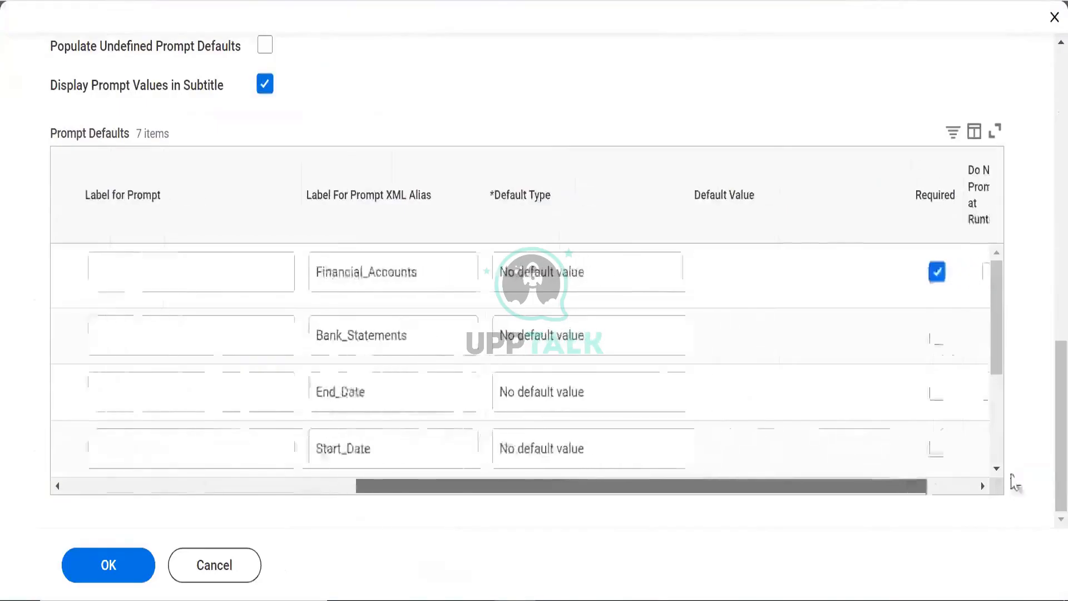
pyautogui.click(504, 273)
pyautogui.click(462, 288)
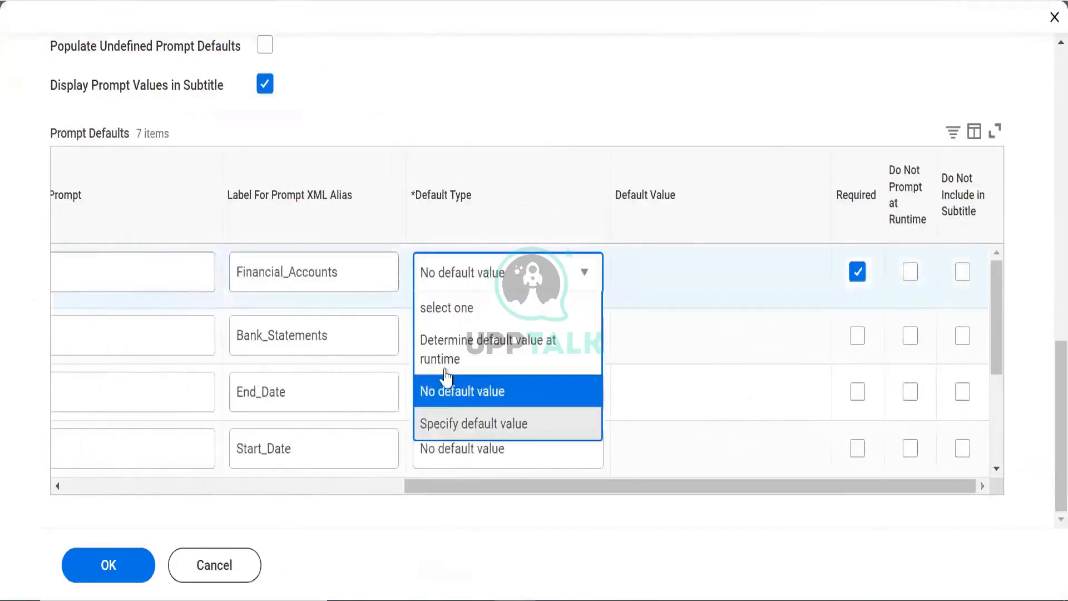
pyautogui.click(449, 361)
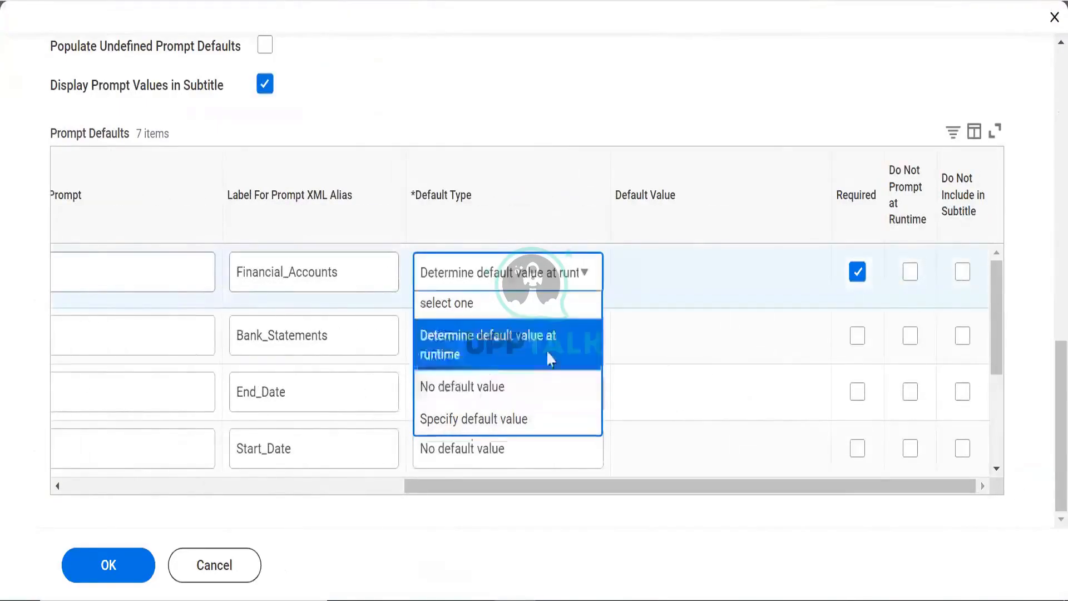
pyautogui.moveTo(563, 488); pyautogui.dragTo(881, 383)
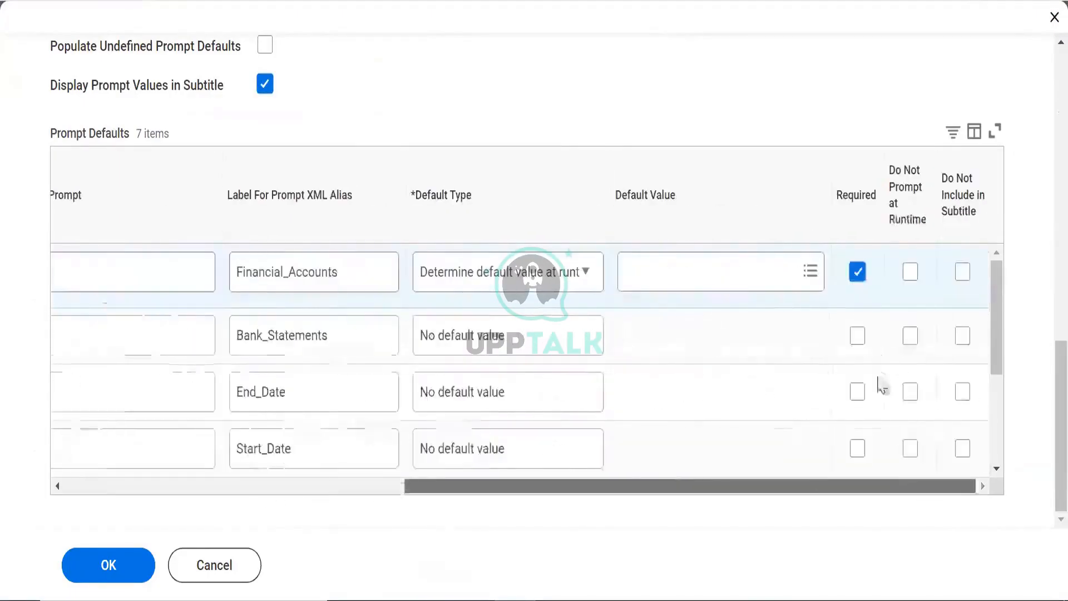
# Search the Financial_Accounts default values and choose Bank Account
pyautogui.click(766, 259)
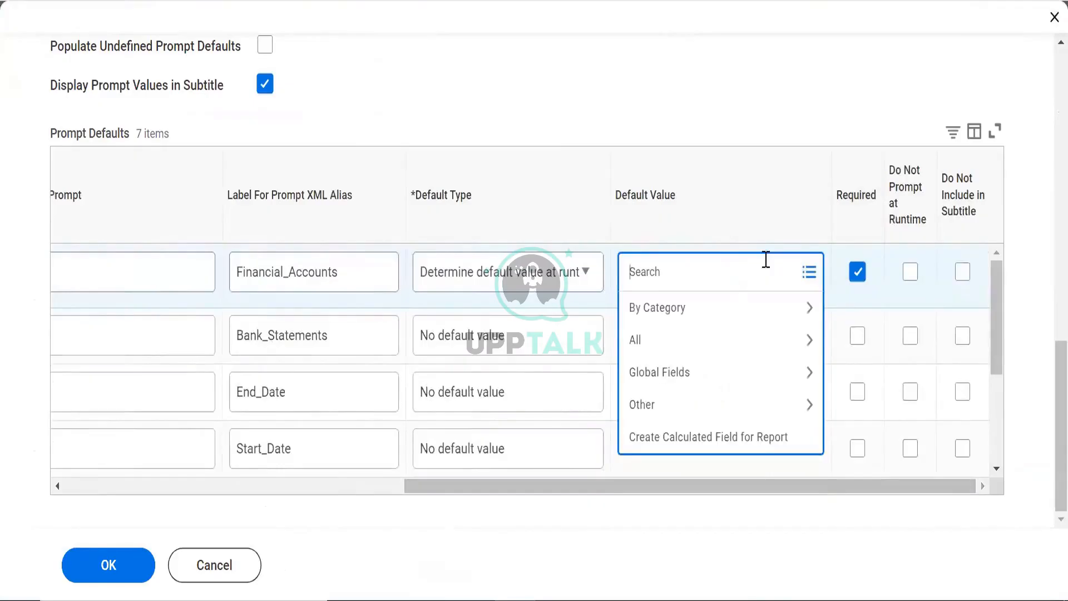
pyautogui.write('G')
pyautogui.write('S')
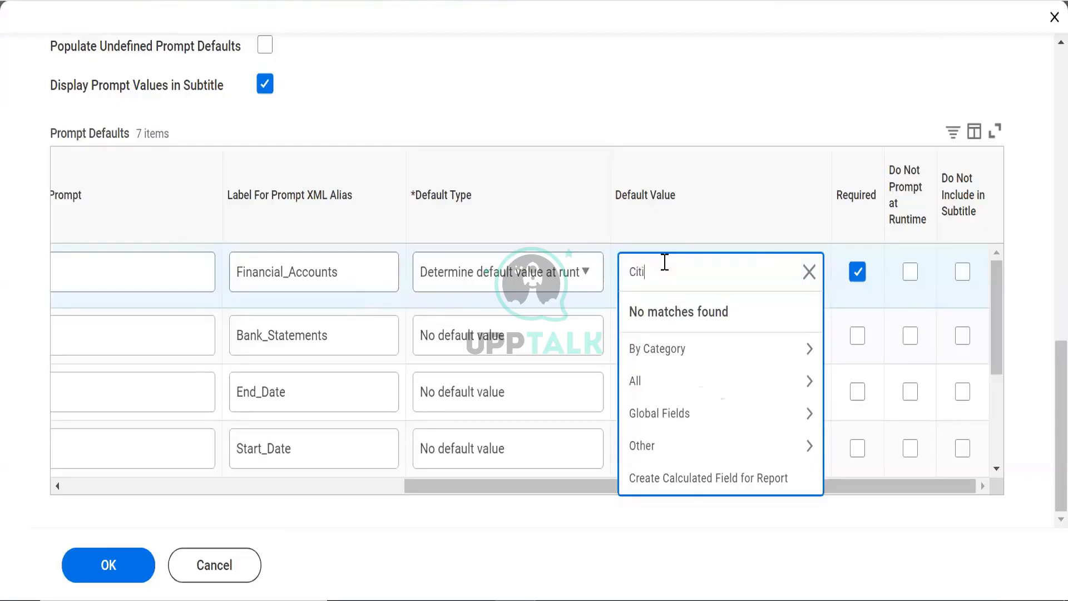
pyautogui.press('Return')
pyautogui.press('BackSpace')
pyautogui.press('Return')
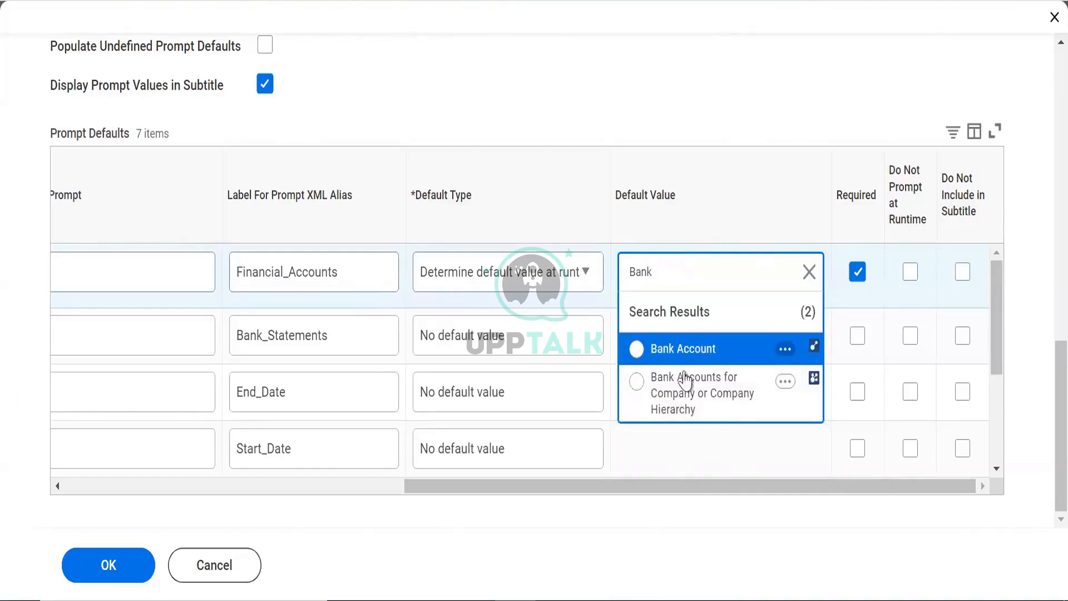
pyautogui.click(684, 349)
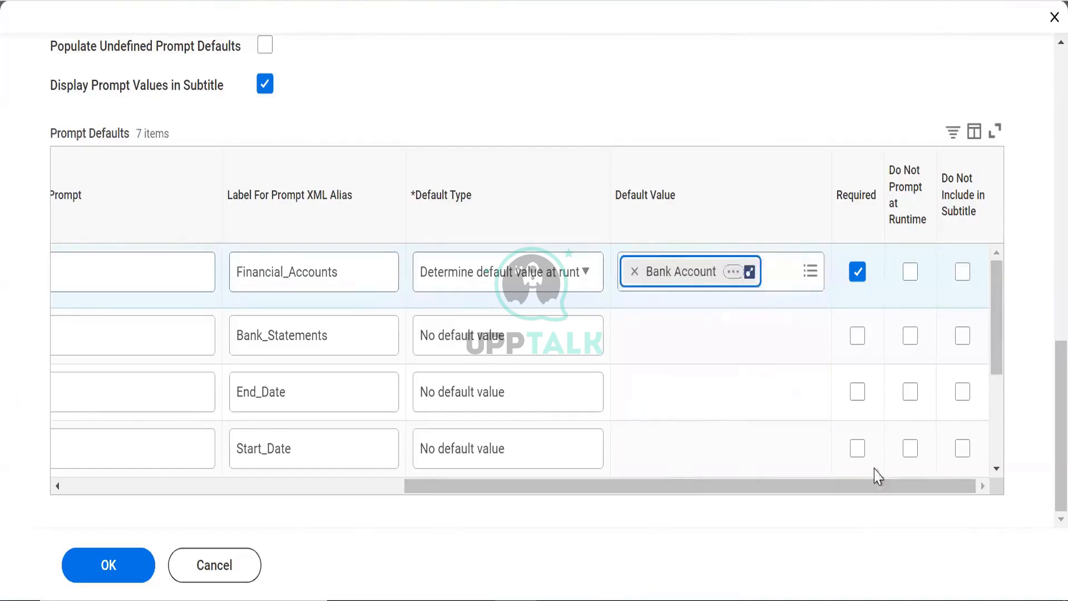
pyautogui.click(722, 389)
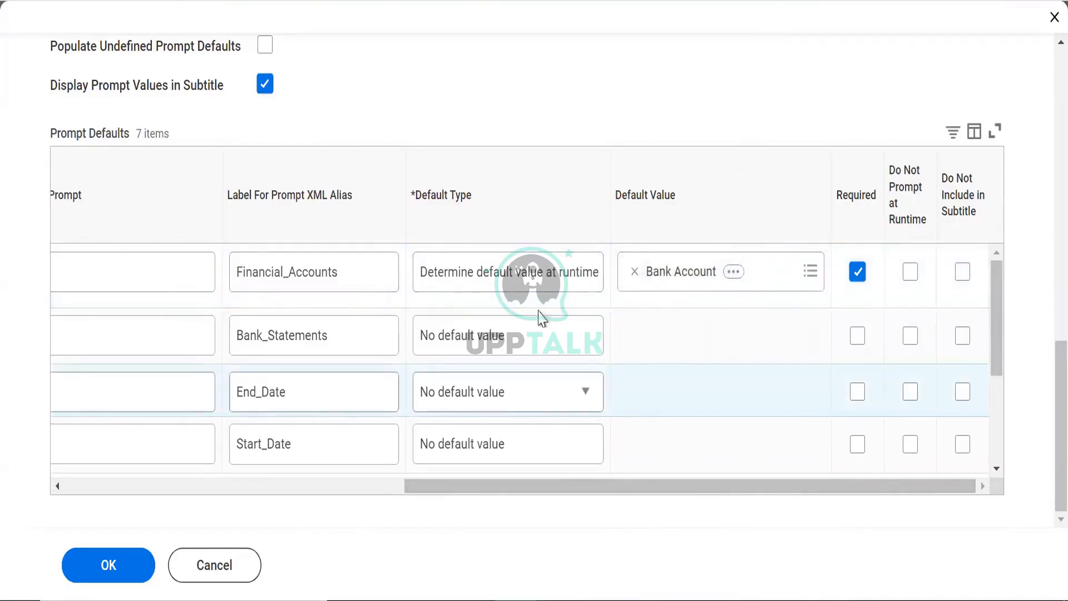
# Make Bank_Statements determine its default at runtime and browse its Default Value categories, including Global Fields
pyautogui.click(507, 351)
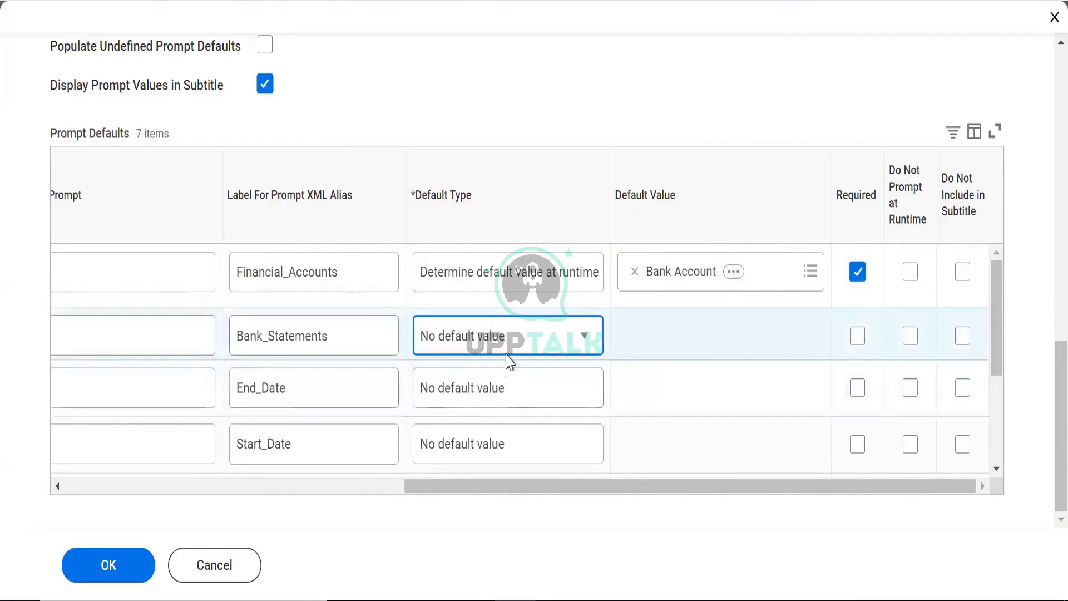
pyautogui.click(505, 342)
pyautogui.click(502, 406)
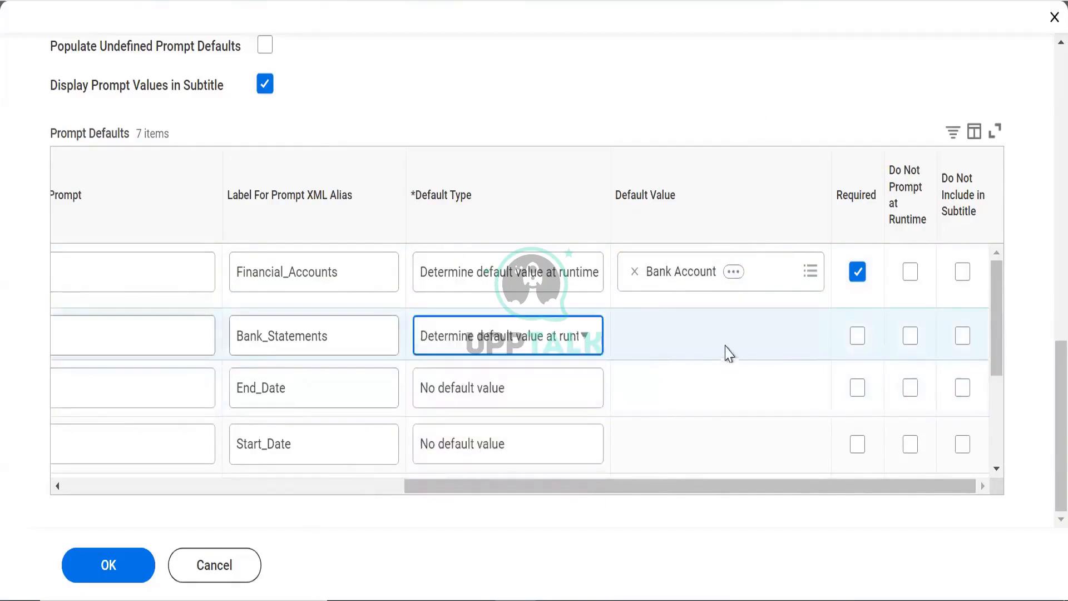
pyautogui.click(690, 341)
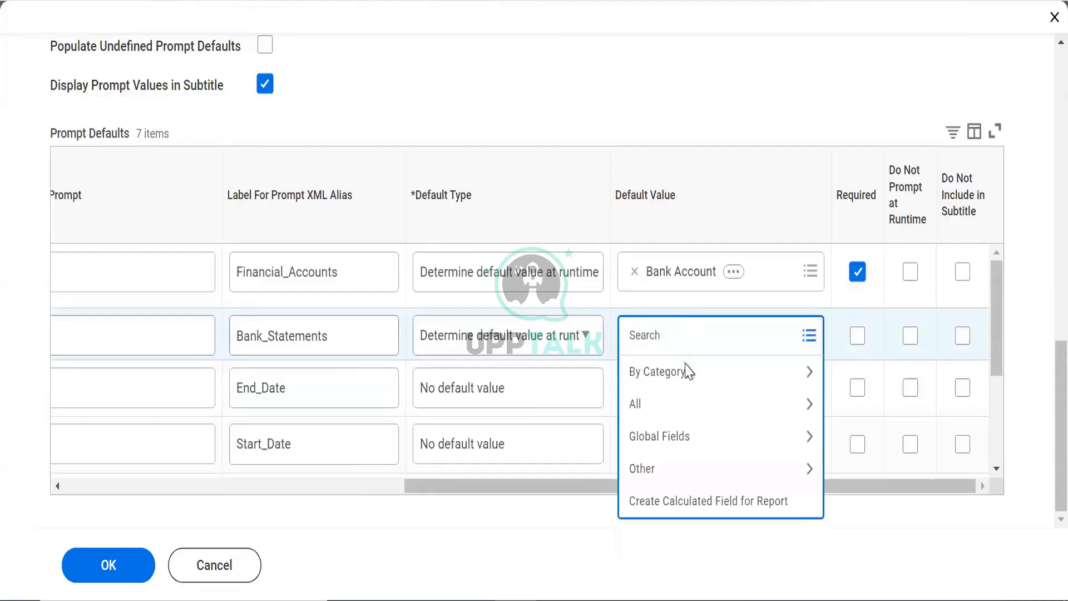
pyautogui.click(650, 403)
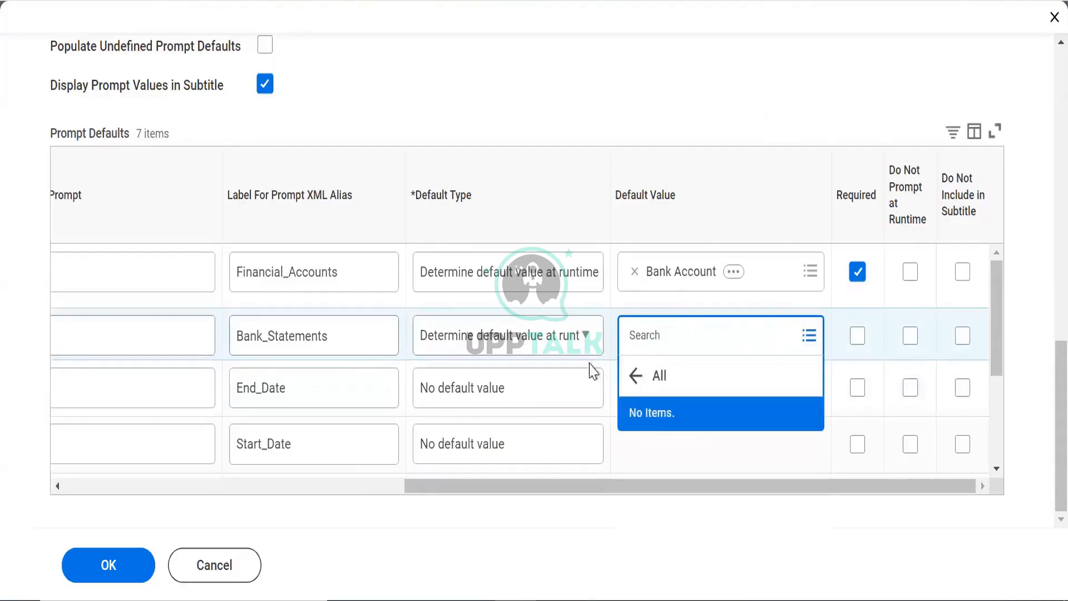
pyautogui.click(757, 381)
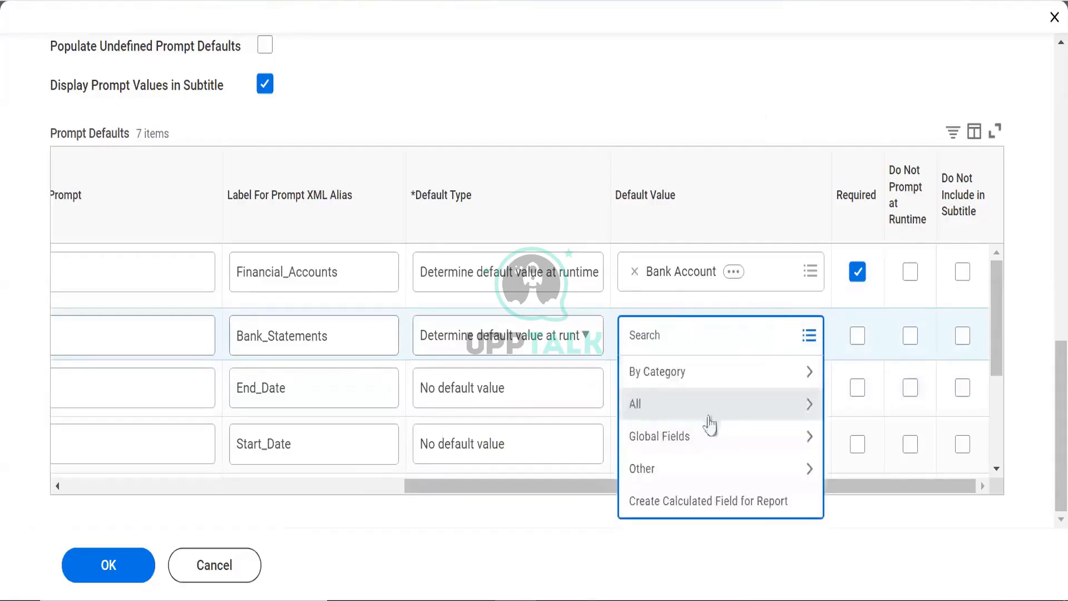
pyautogui.click(691, 442)
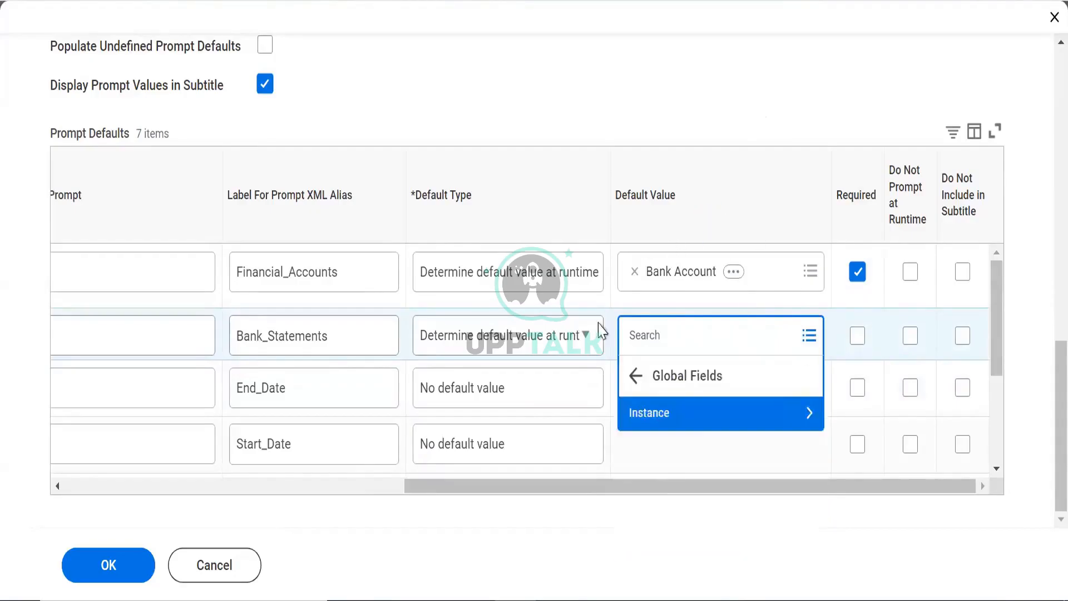
pyautogui.click(731, 421)
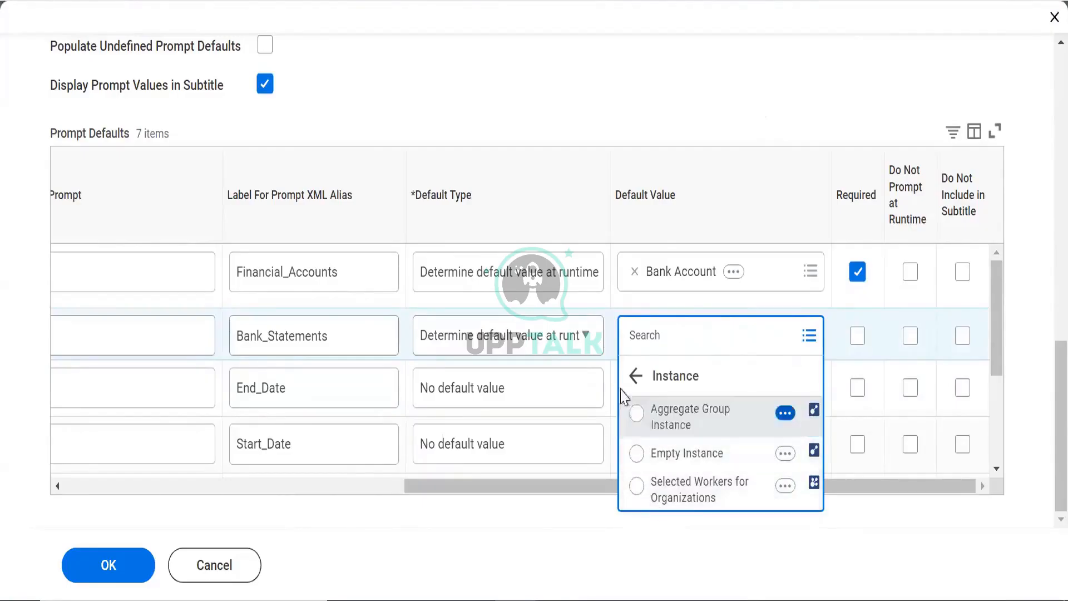
pyautogui.click(636, 376)
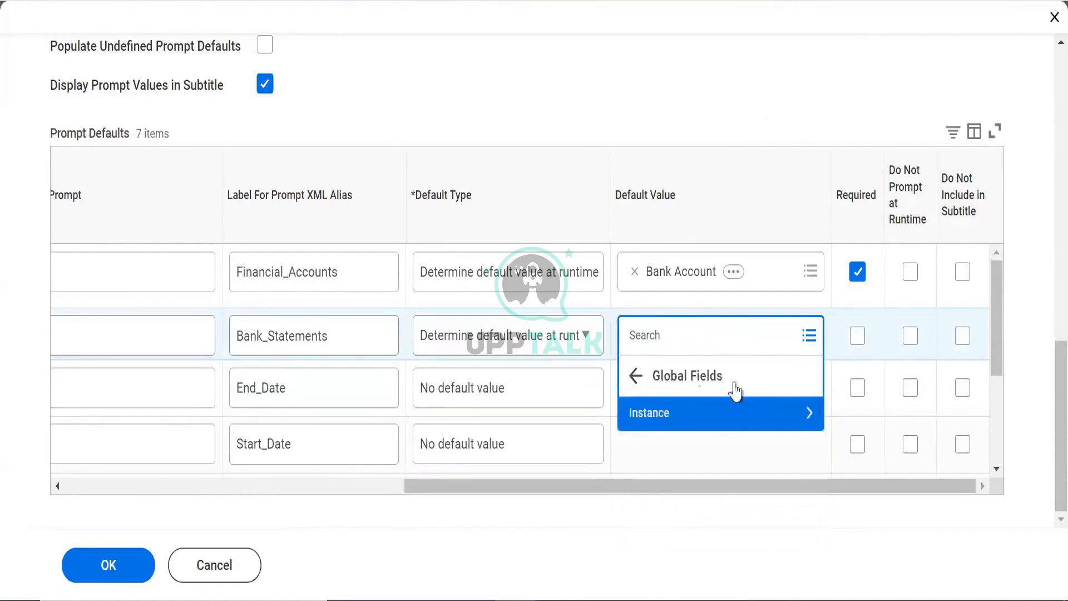
pyautogui.click(644, 384)
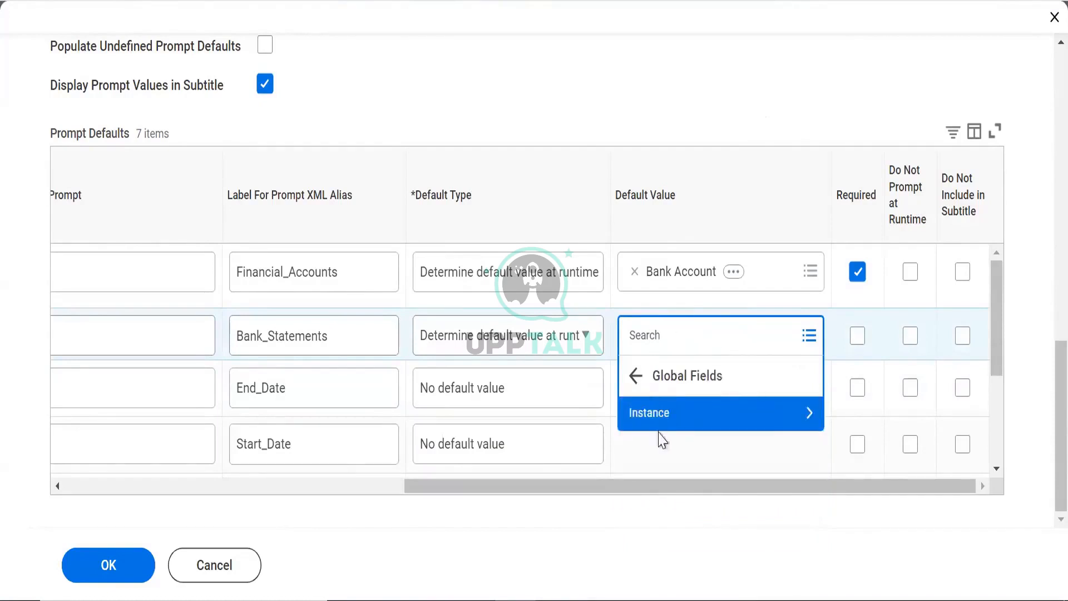
pyautogui.click(533, 467)
# Search the Bank_Statements default value and check the empty All list, then close it
pyautogui.click(699, 324)
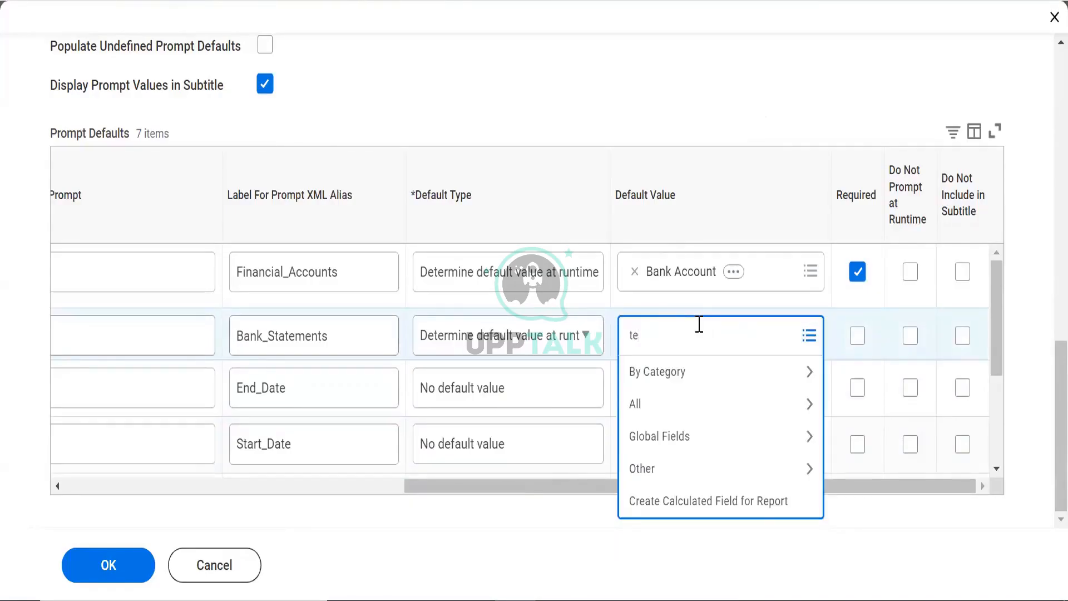
pyautogui.write('te')
pyautogui.press('BackSpace')
pyautogui.press('BackSpace')
pyautogui.click(633, 417)
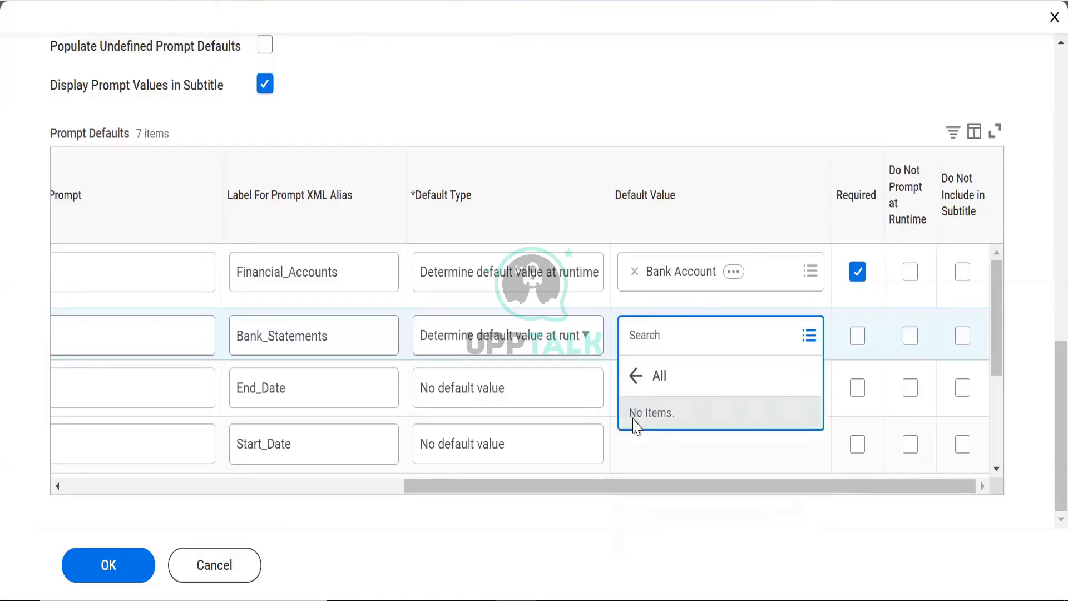
pyautogui.click(644, 376)
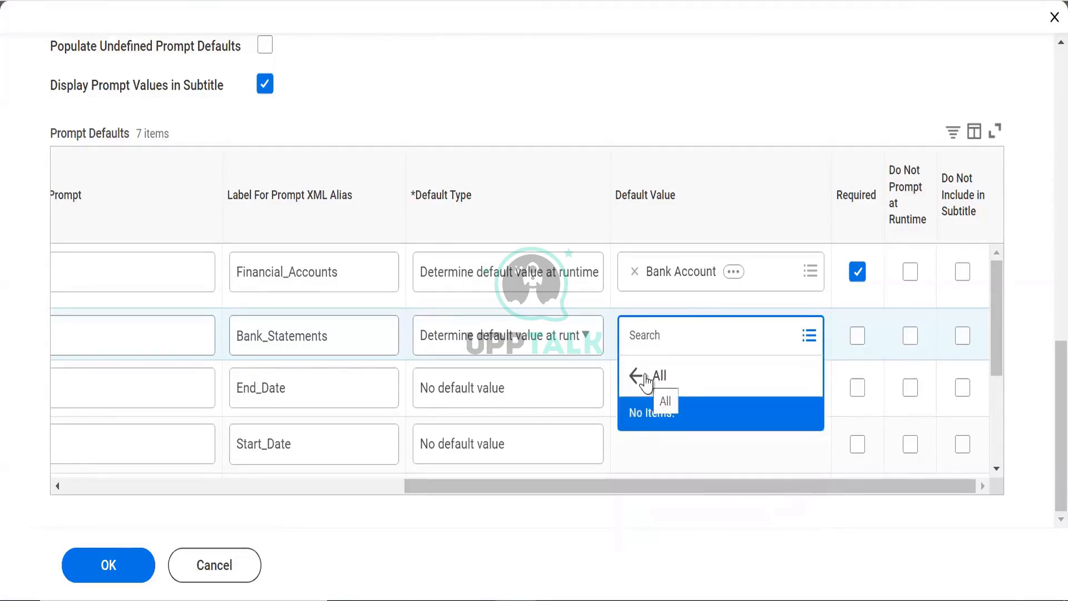
pyautogui.click(732, 130)
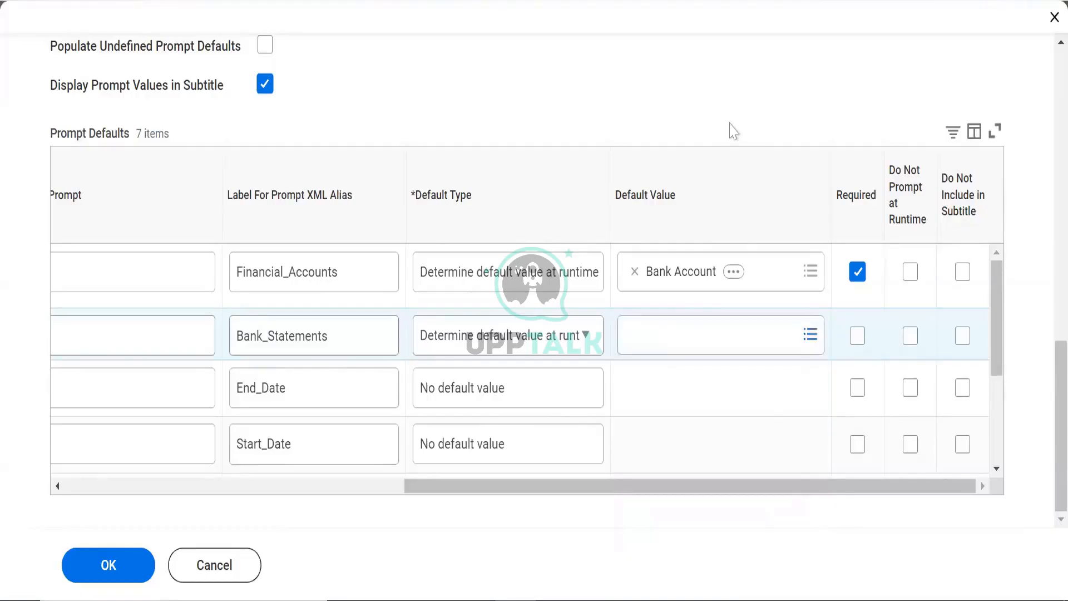
# Remove Bank Account from the Financial_Accounts default value
pyautogui.click(632, 287)
pyautogui.click(634, 272)
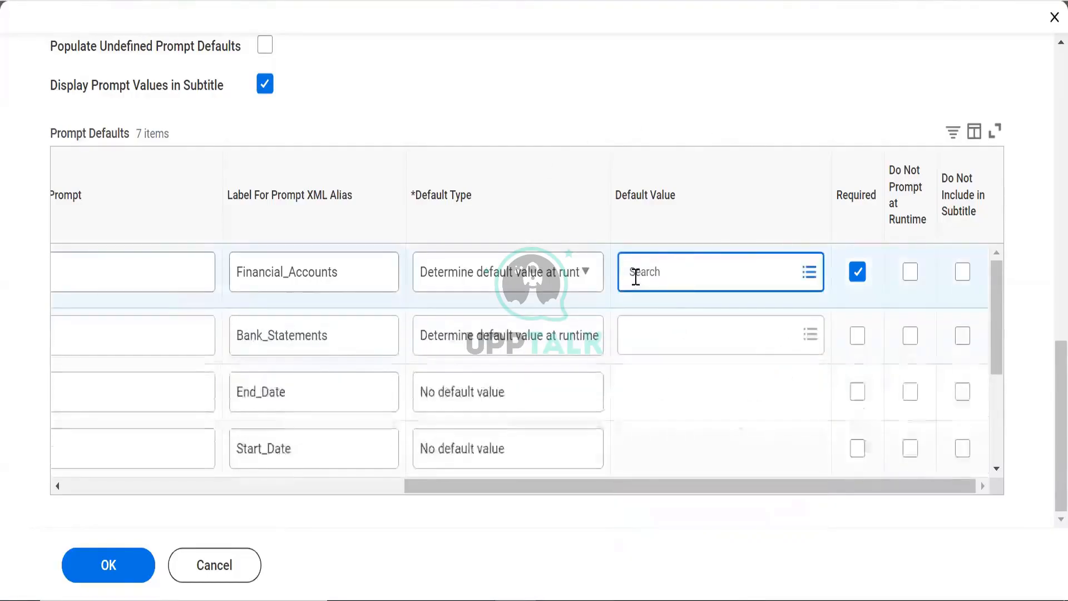
pyautogui.write('a')
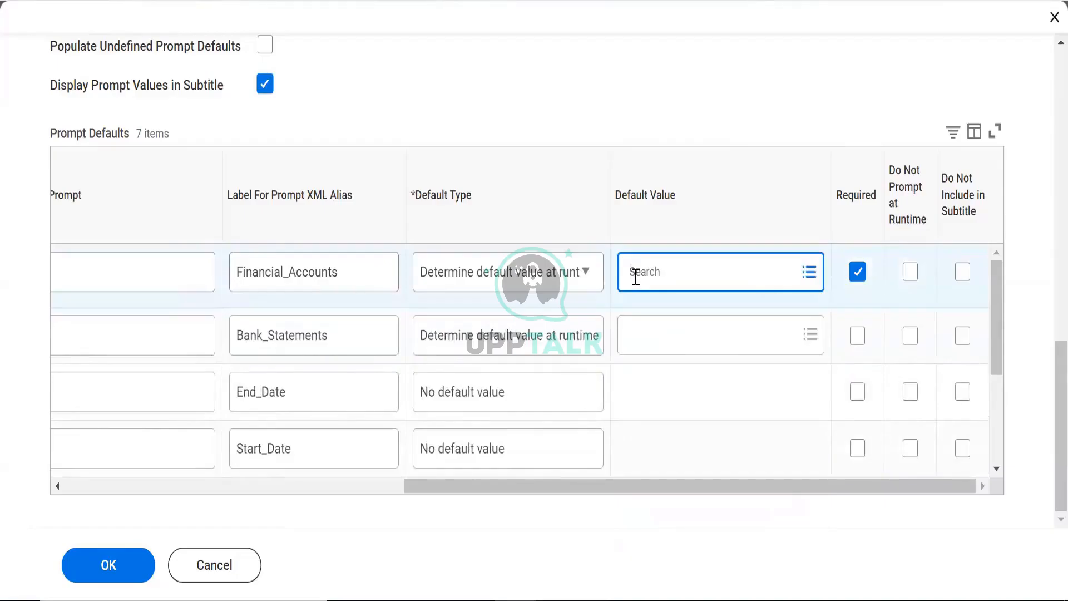
# Switch Financial_Accounts to a specified default and add all 15 'Citi' bank accounts
pyautogui.click(493, 294)
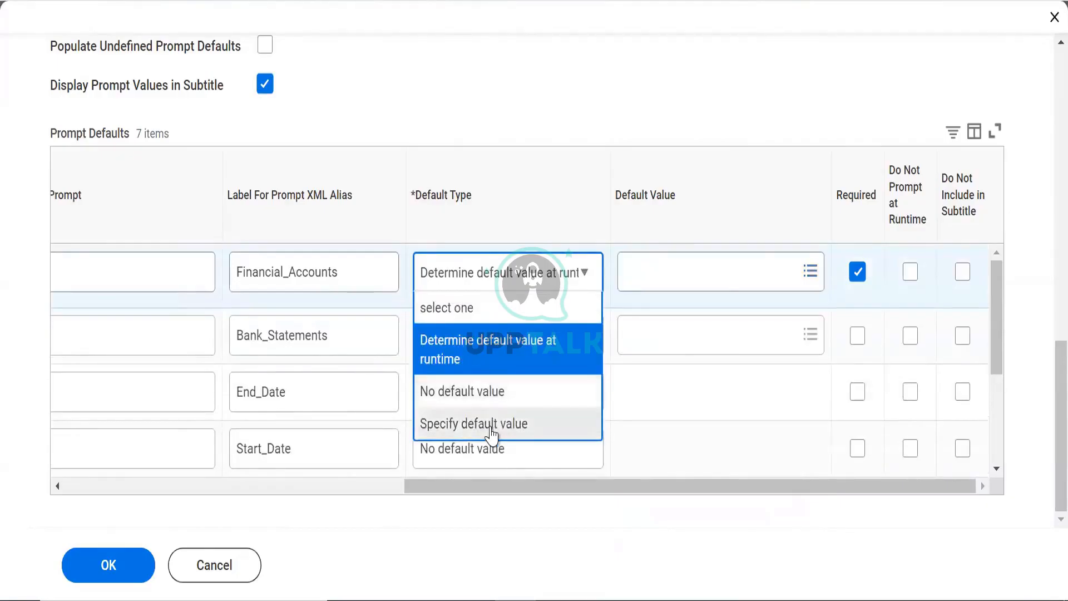
pyautogui.click(491, 424)
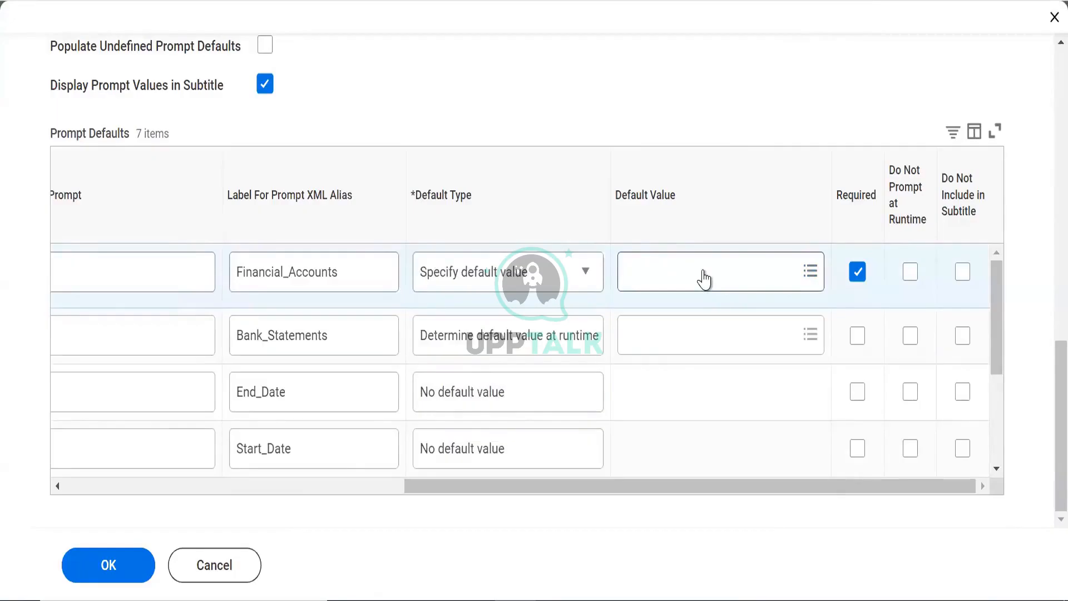
pyautogui.click(685, 274)
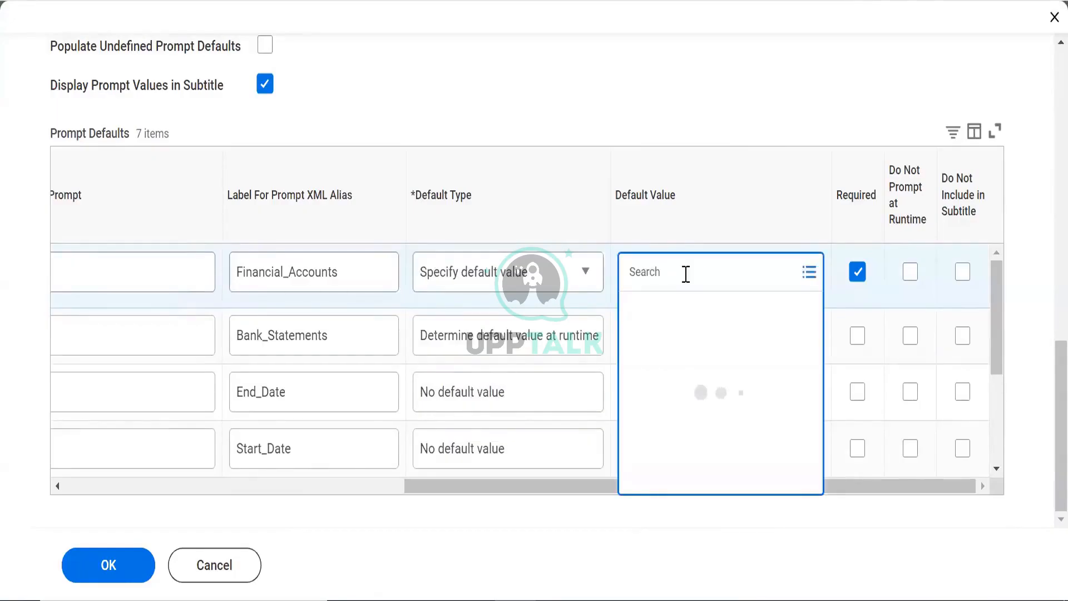
pyautogui.write('Citi')
pyautogui.press('Return')
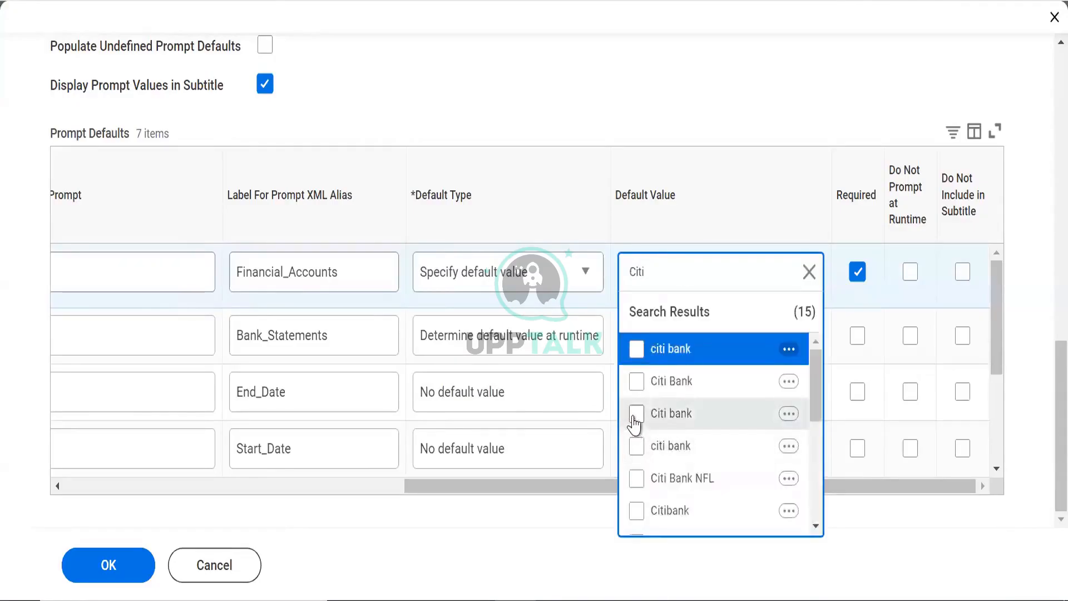
pyautogui.hotkey('ctrl', 'a')
pyautogui.press('Return')
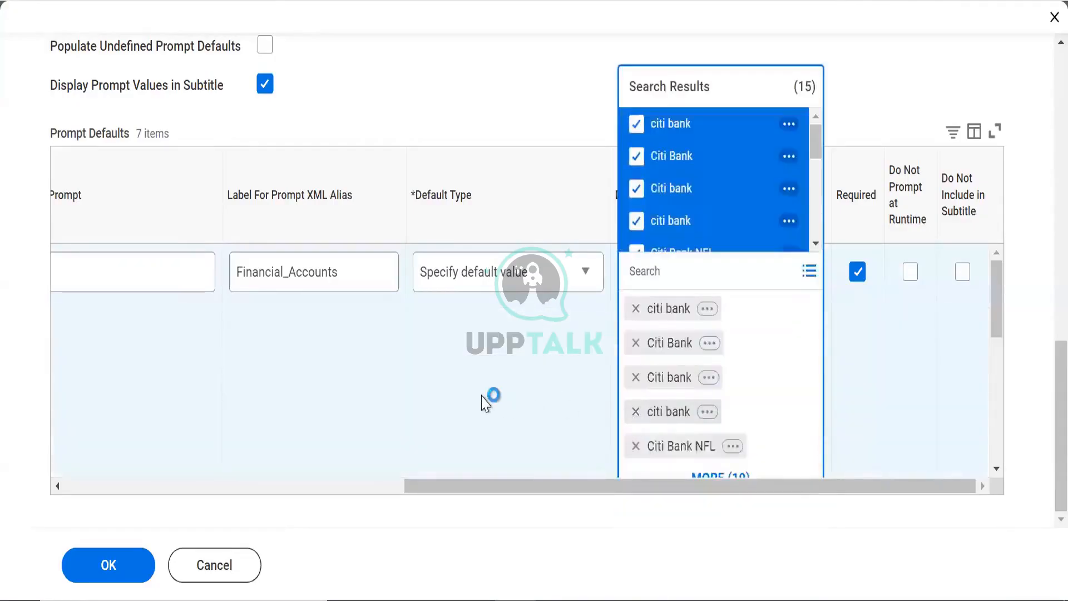
pyautogui.moveTo(994, 303); pyautogui.dragTo(803, 389)
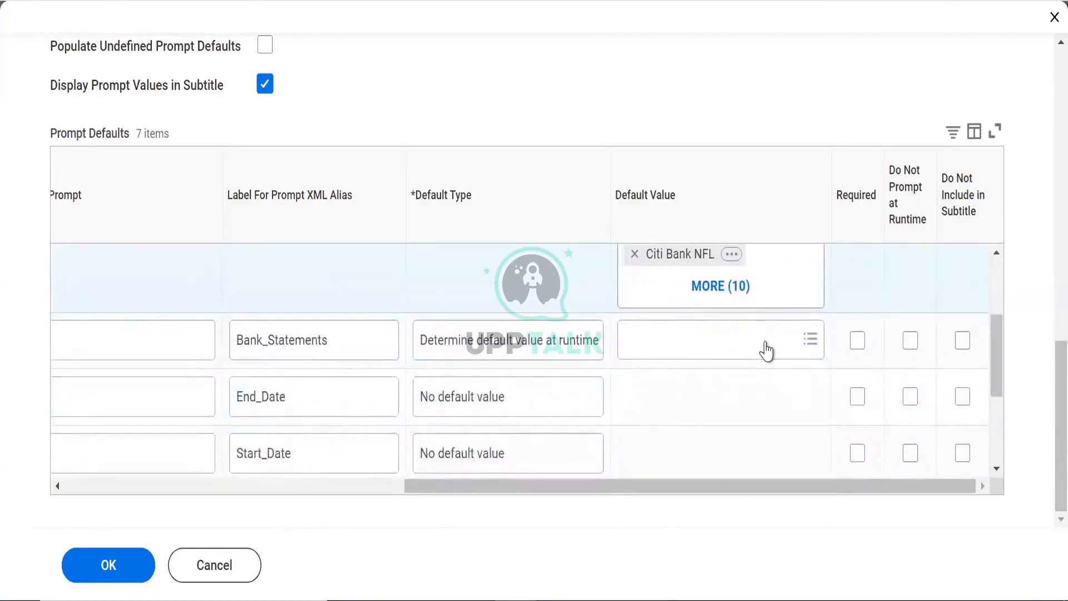
# Look through the Bank_Statements default value categories without choosing one
pyautogui.click(766, 341)
pyautogui.click(699, 399)
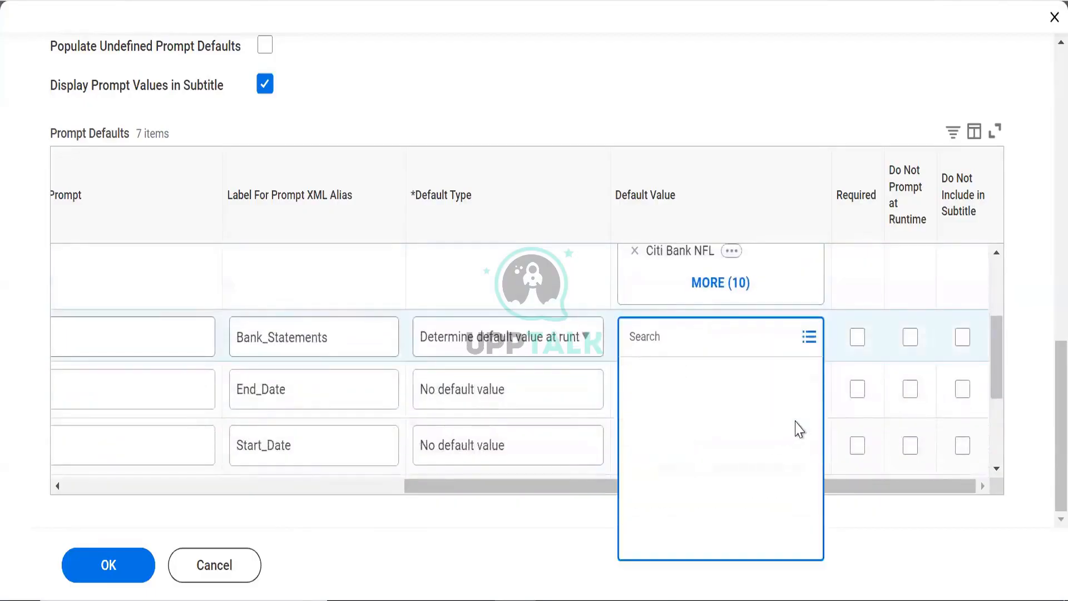
pyautogui.click(635, 377)
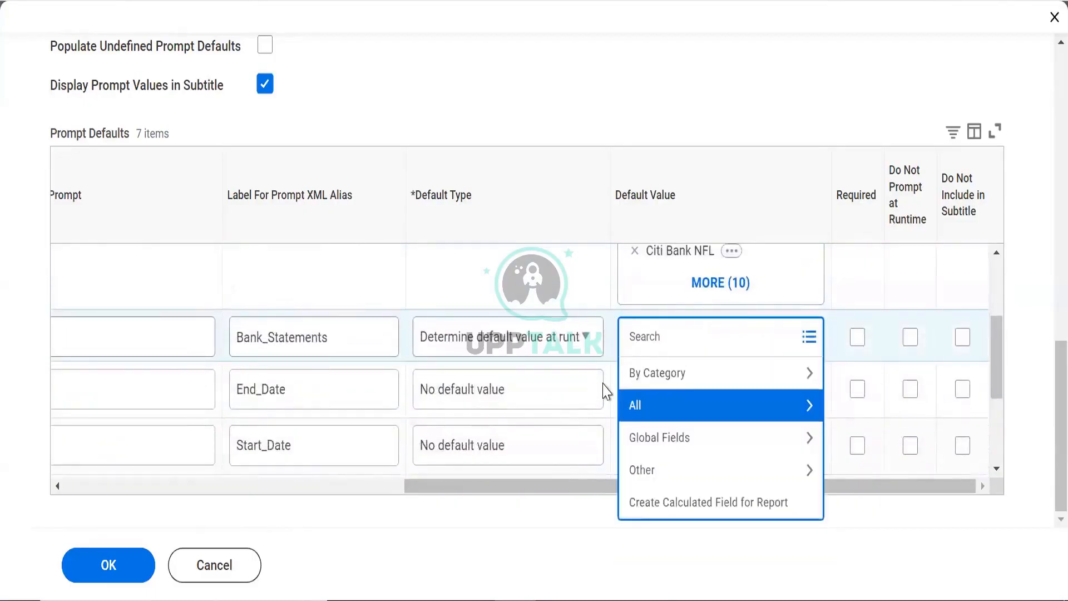
pyautogui.click(551, 248)
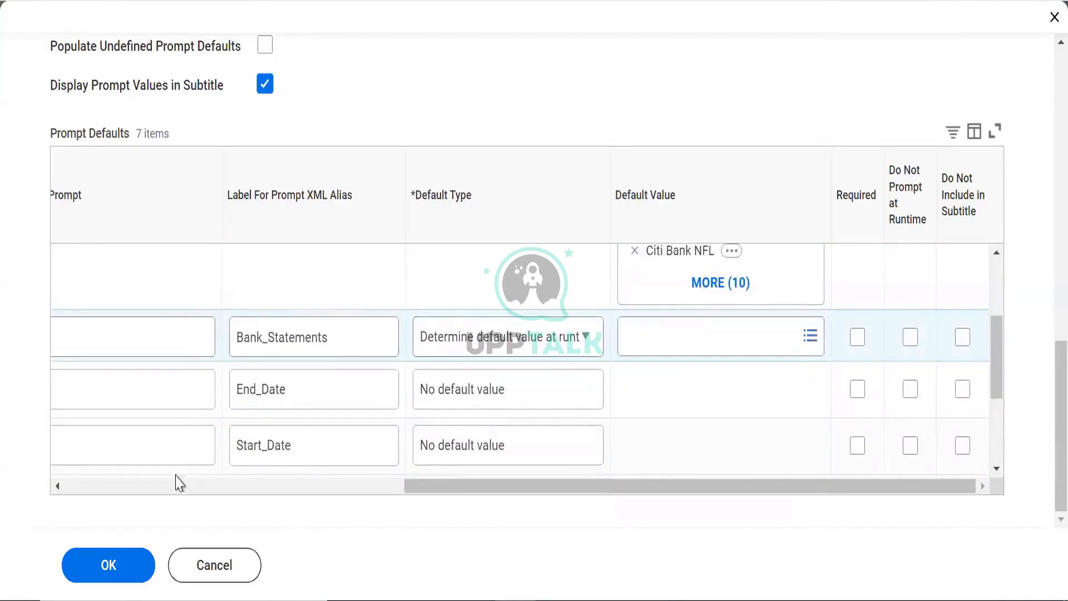
# Move Start_Date above End_Date and set its default to be determined at runtime
pyautogui.click(219, 484)
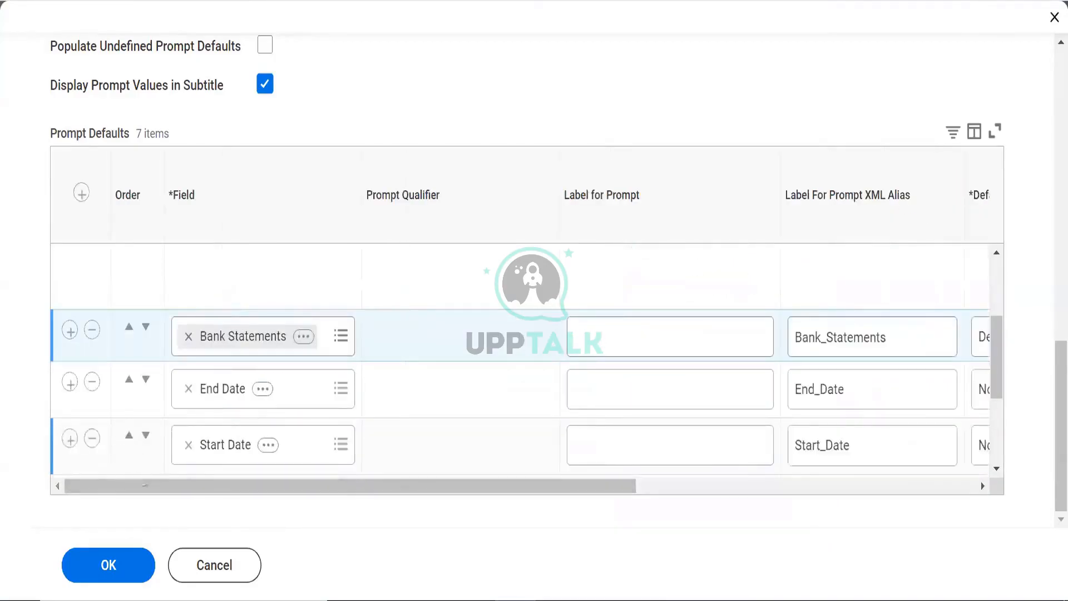
pyautogui.click(129, 435)
pyautogui.moveTo(238, 489); pyautogui.dragTo(503, 490)
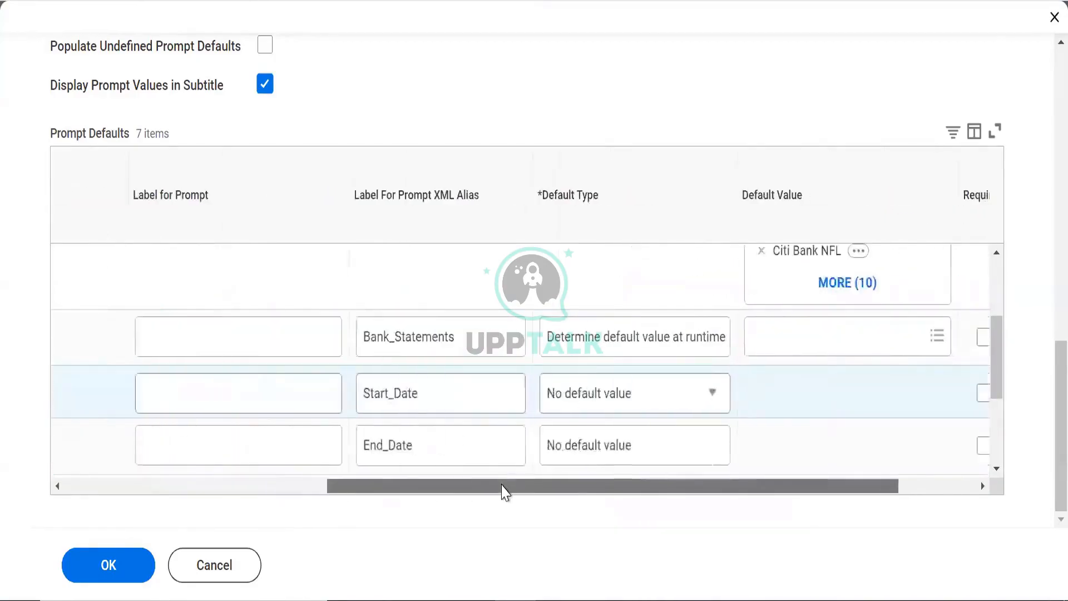
pyautogui.click(578, 395)
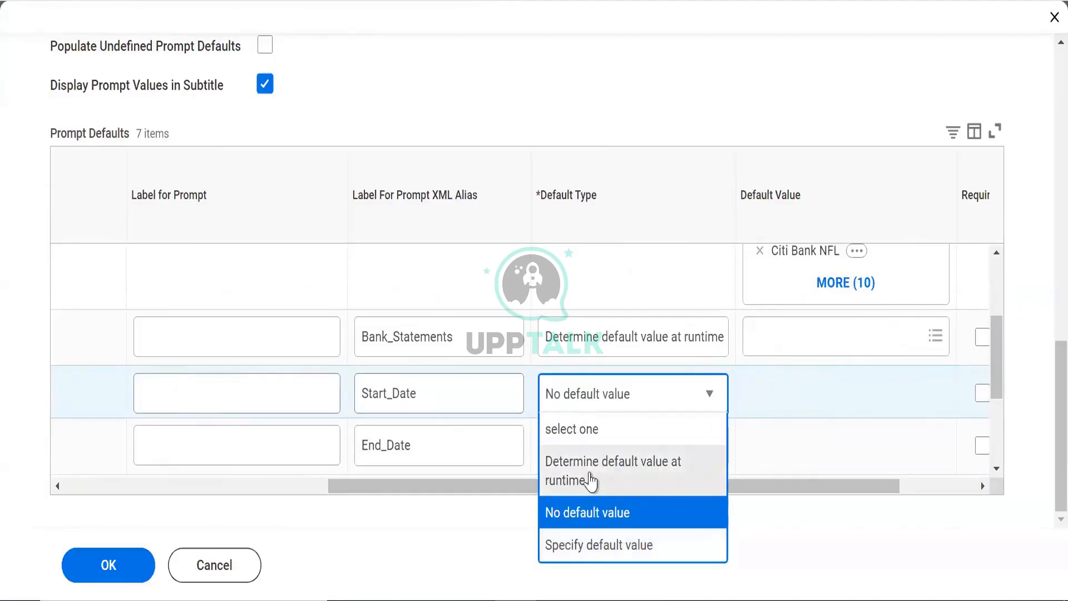
pyautogui.click(591, 482)
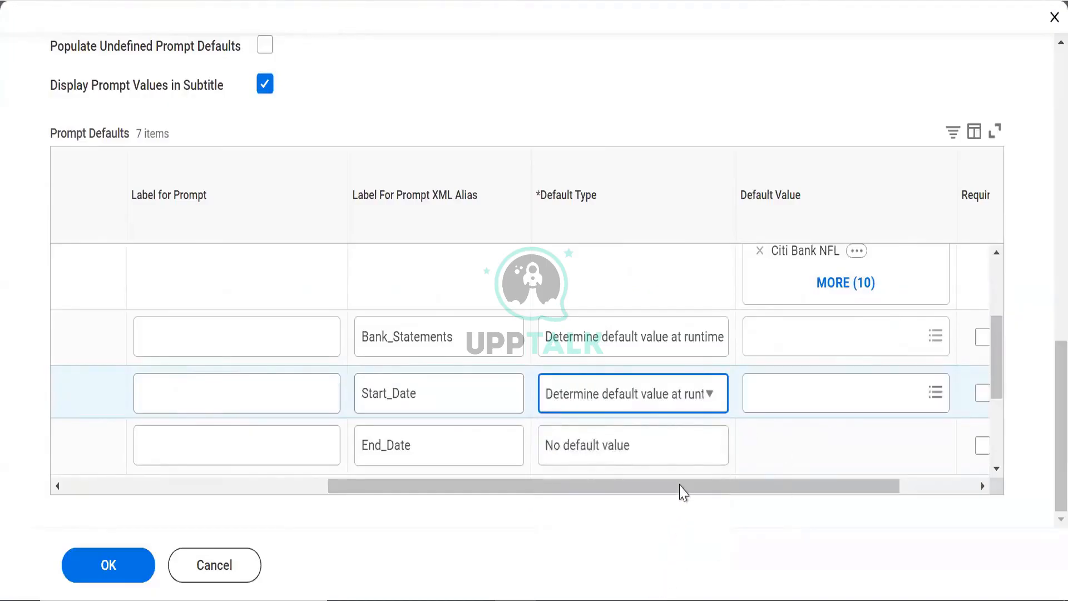
pyautogui.moveTo(680, 489); pyautogui.dragTo(846, 489)
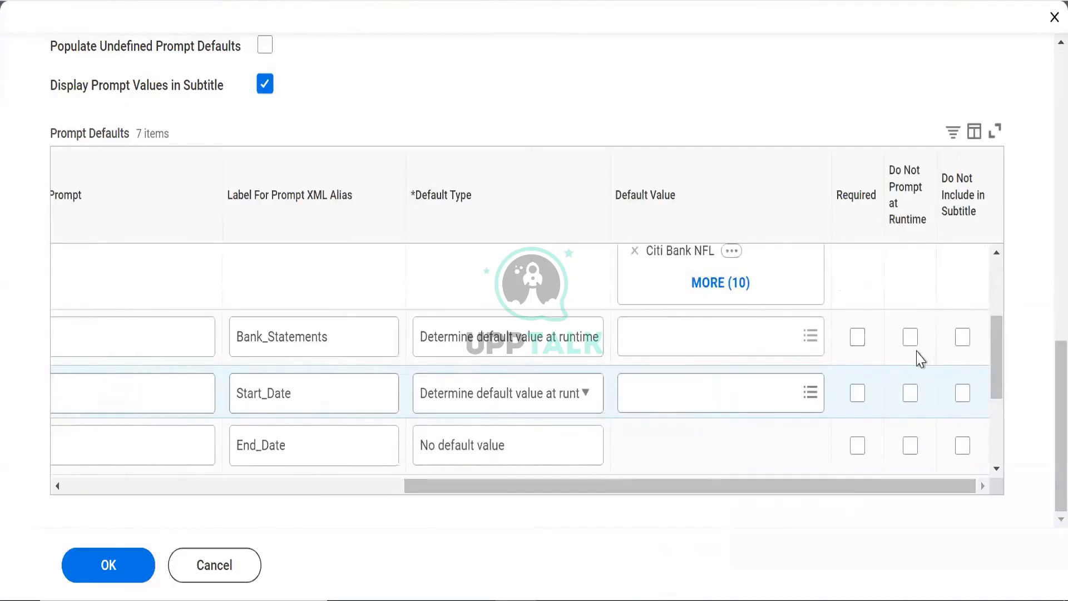
# Tick Do Not Prompt at Runtime for Bank_Statements, Start_Date, End_Date, Bank_Account, Currency_Rate_Type and Display_Currency
pyautogui.click(910, 337)
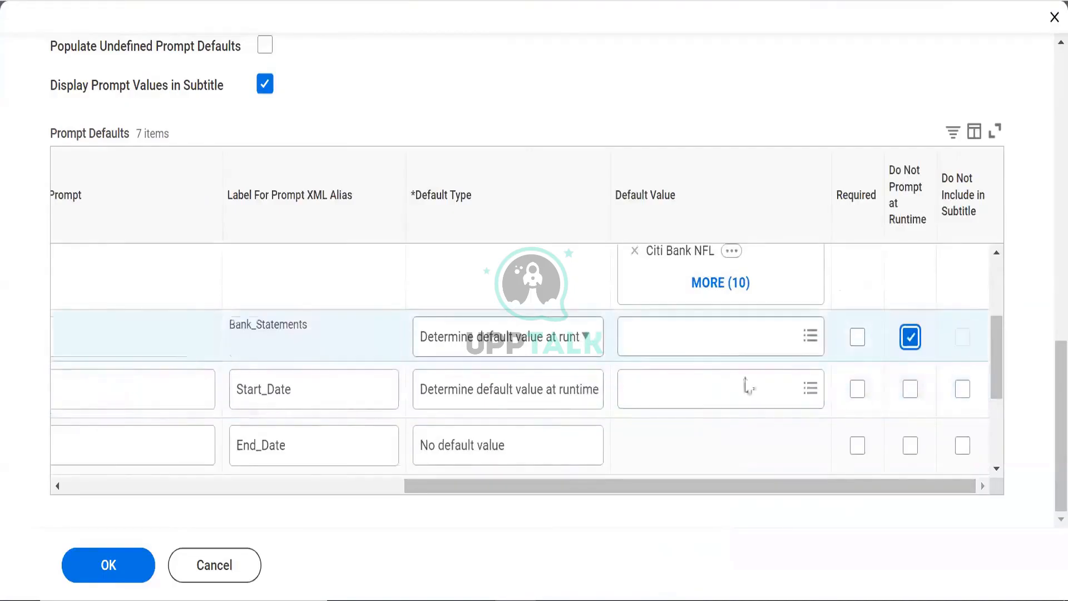
pyautogui.click(697, 337)
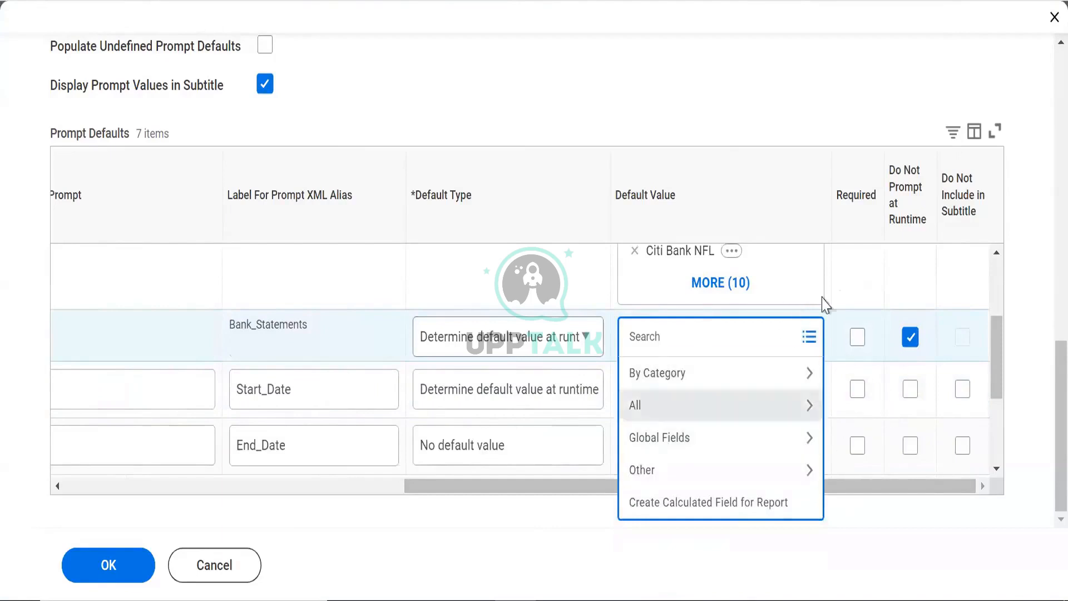
pyautogui.click(910, 390)
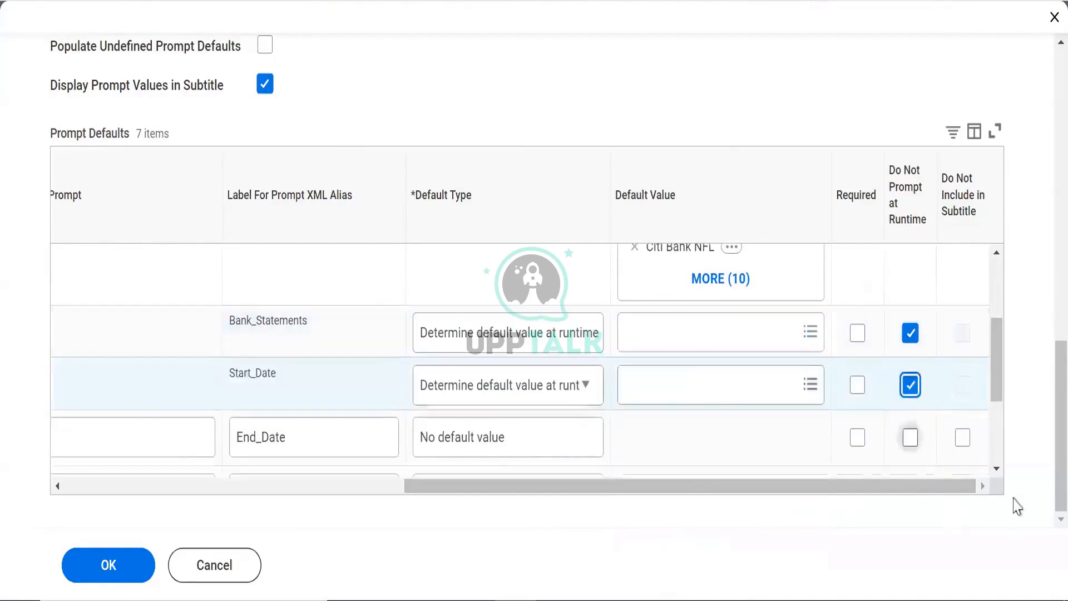
pyautogui.click(910, 438)
pyautogui.moveTo(992, 378); pyautogui.dragTo(996, 448)
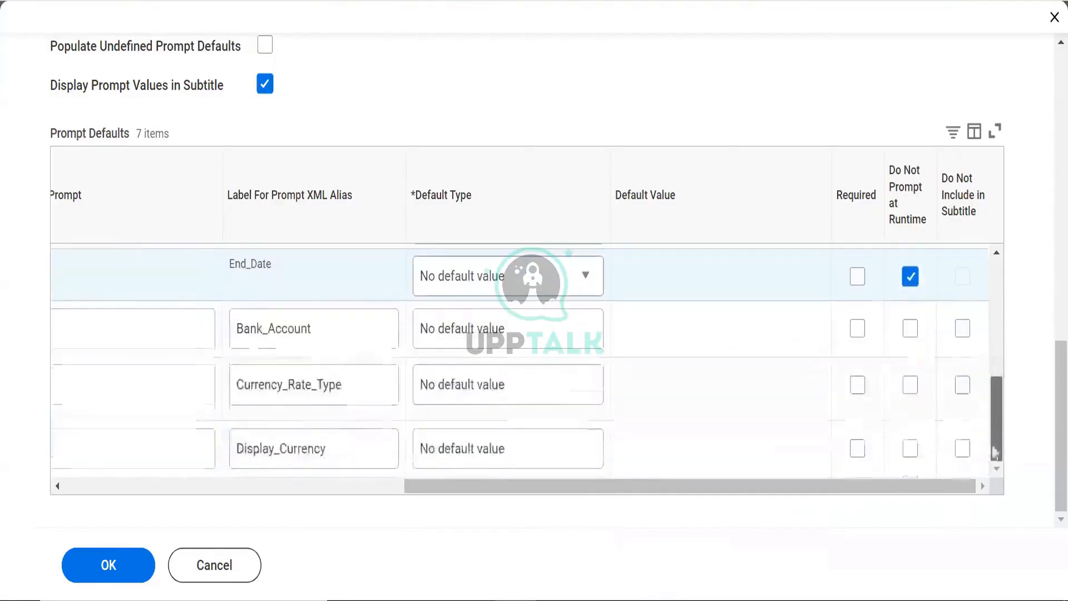
pyautogui.click(910, 329)
pyautogui.click(910, 384)
pyautogui.click(910, 452)
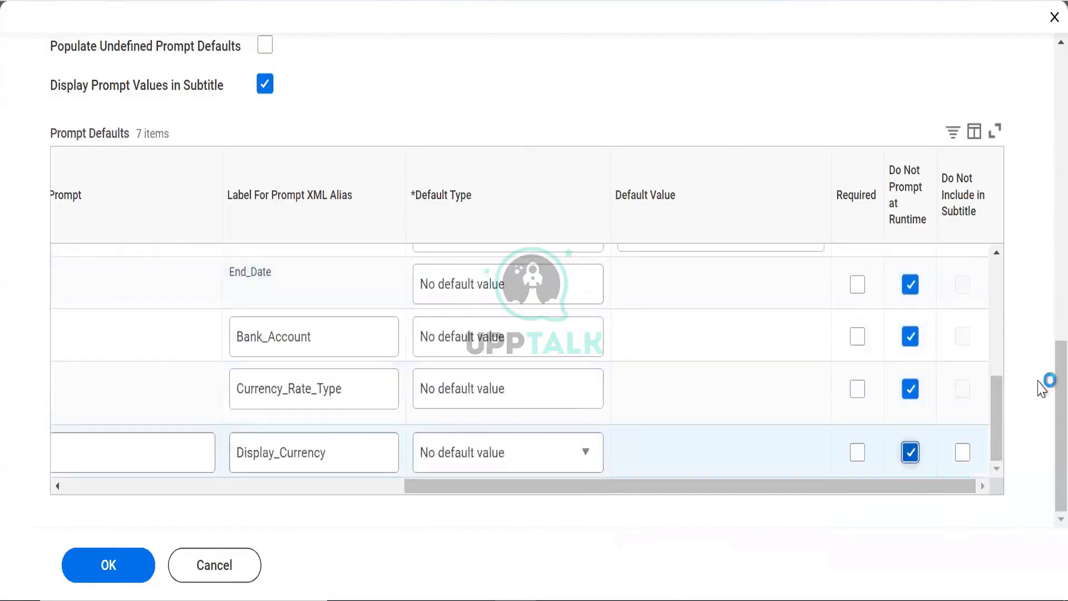
pyautogui.moveTo(996, 419); pyautogui.dragTo(988, 283)
pyautogui.moveTo(987, 335); pyautogui.dragTo(990, 273)
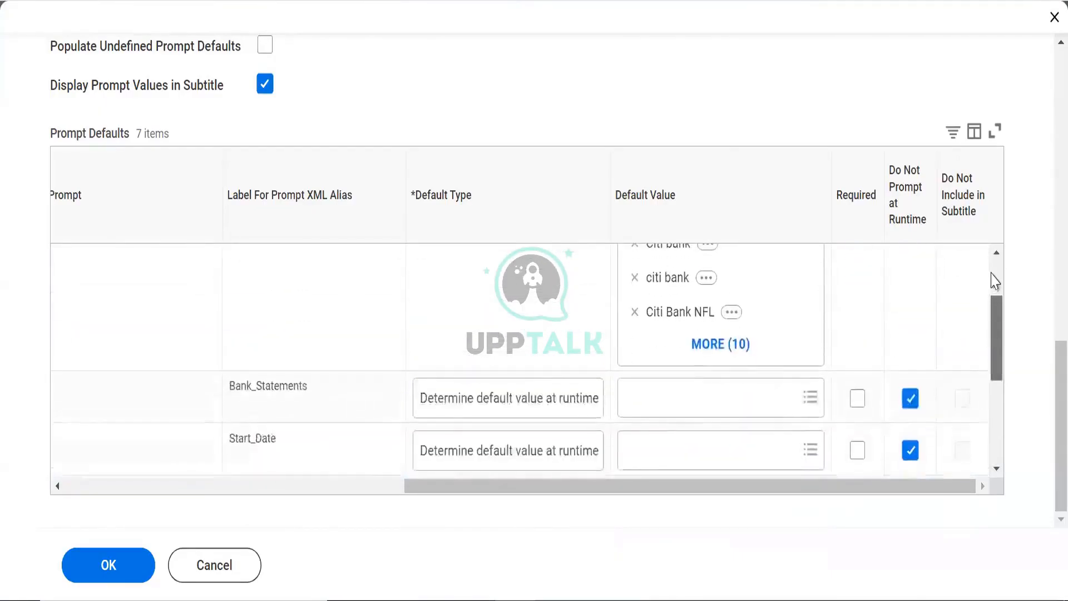
# Submit with OK and read the 2 errors: Field values for rows 2 and 3 are required
pyautogui.click(125, 565)
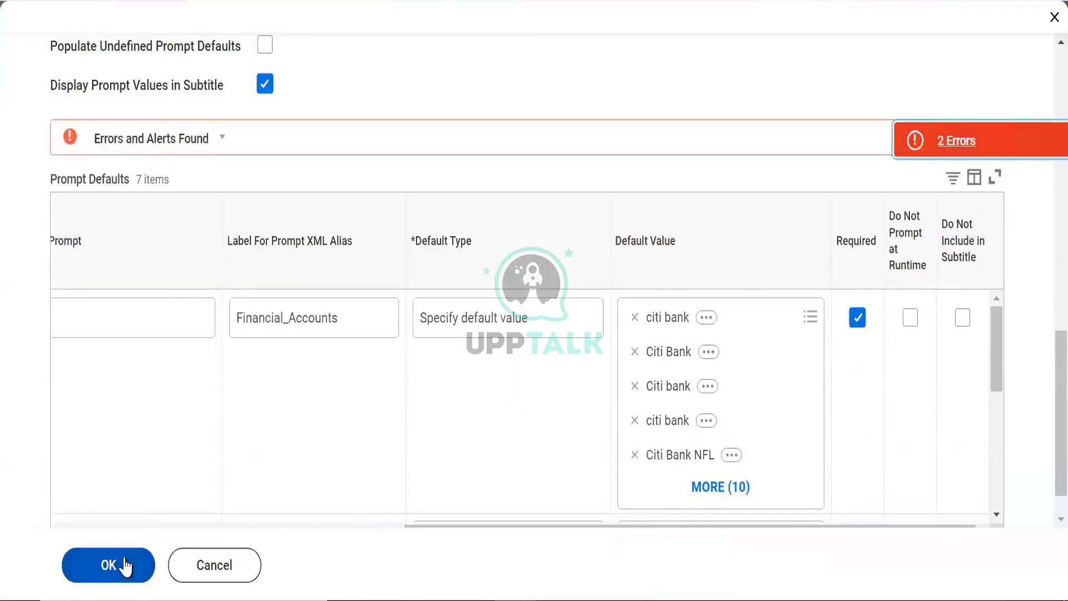
pyautogui.click(951, 141)
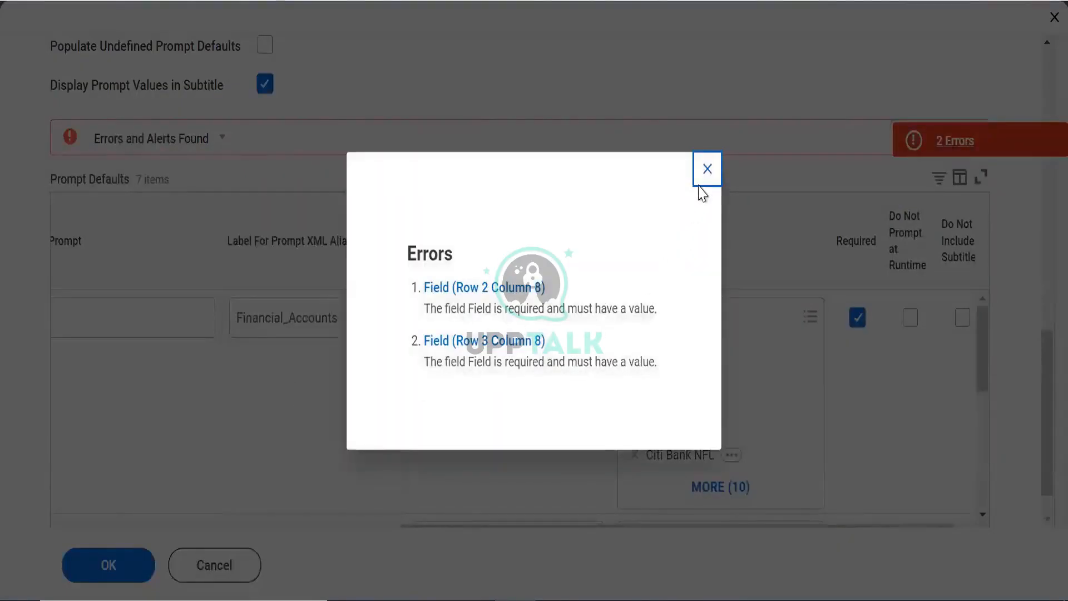
pyautogui.click(707, 169)
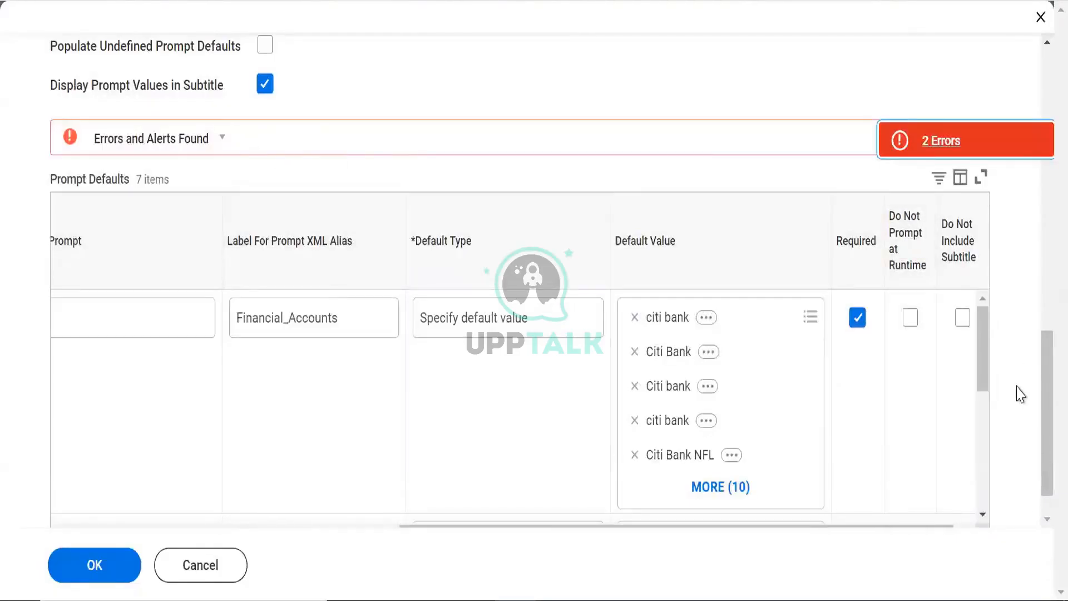
pyautogui.moveTo(983, 336); pyautogui.dragTo(980, 483)
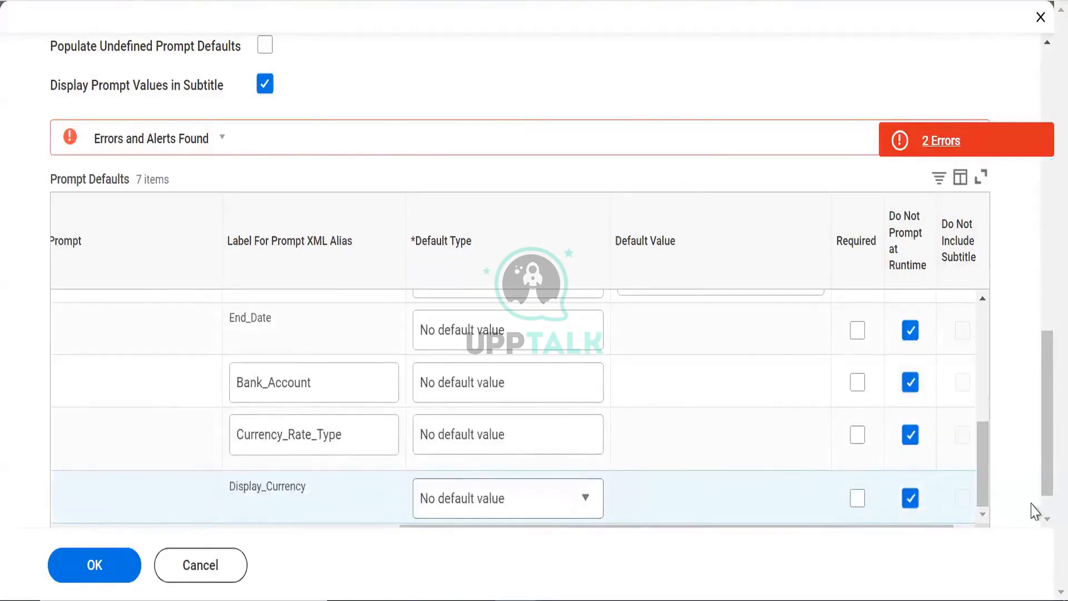
pyautogui.scroll(7, 236, 160)
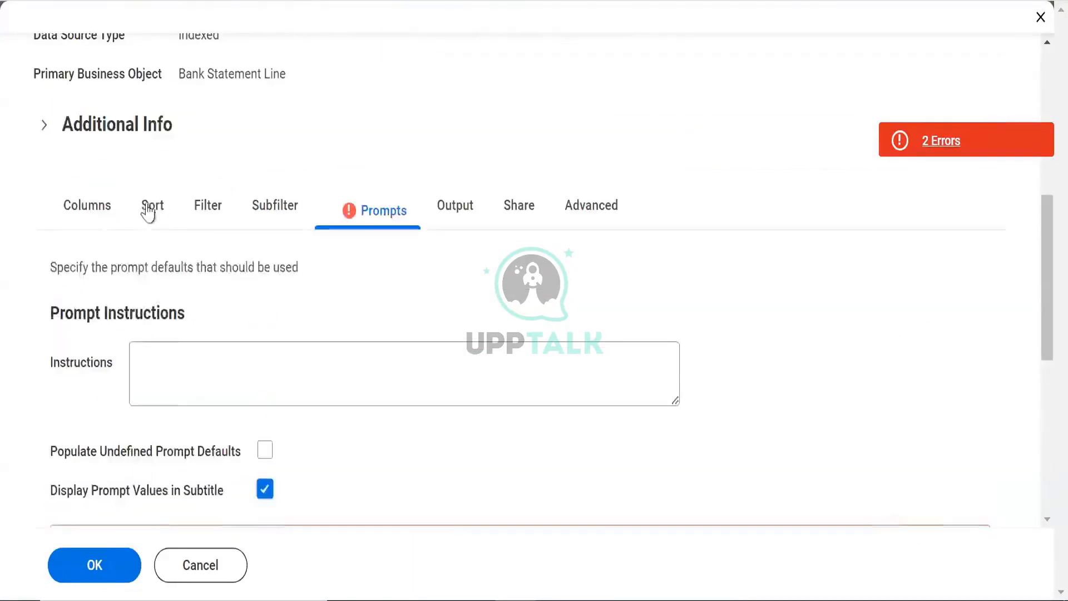
pyautogui.click(116, 215)
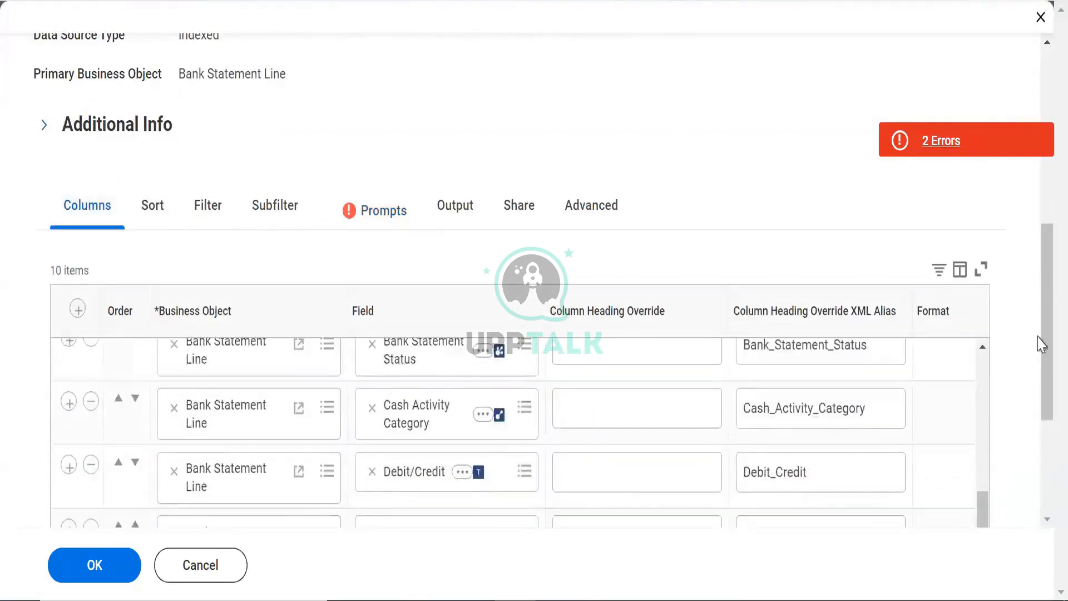
pyautogui.scroll(-4, 1042, 519)
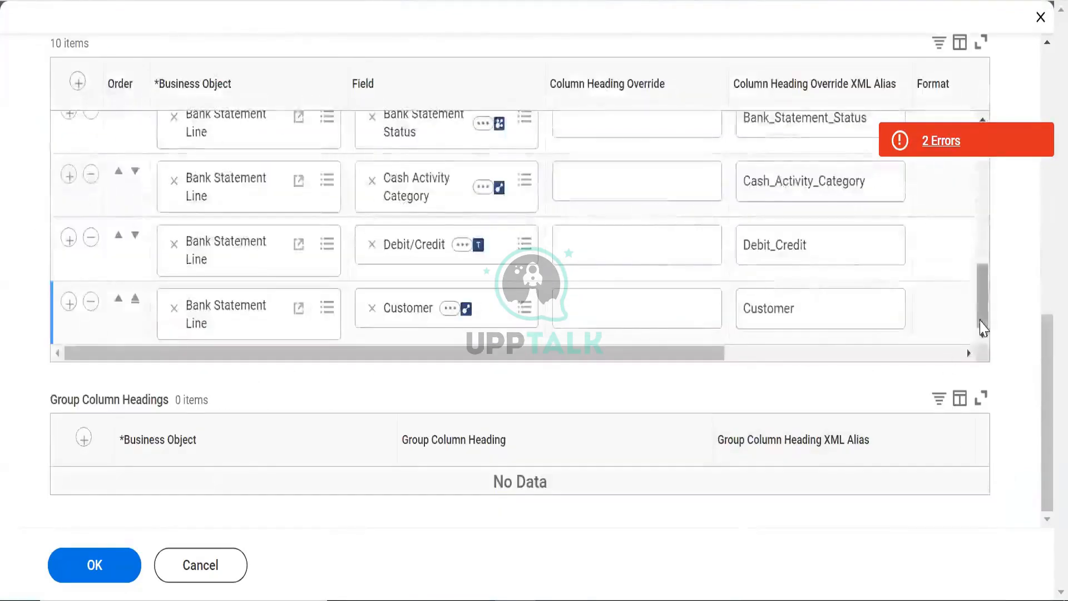
pyautogui.scroll(3, 956, 253)
pyautogui.scroll(3, 957, 251)
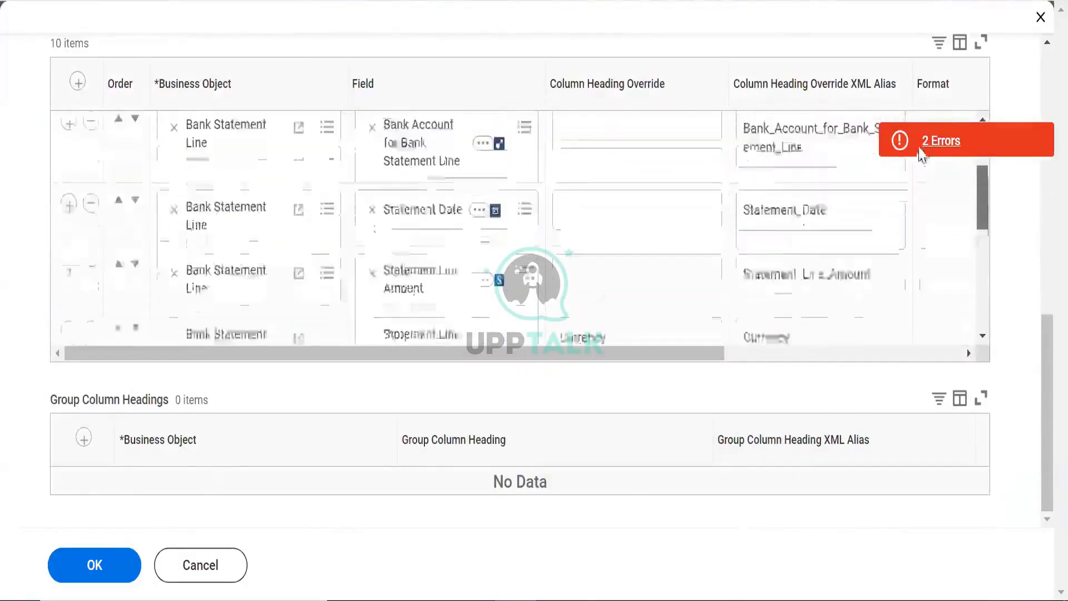
pyautogui.moveTo(1042, 340); pyautogui.dragTo(1034, 78)
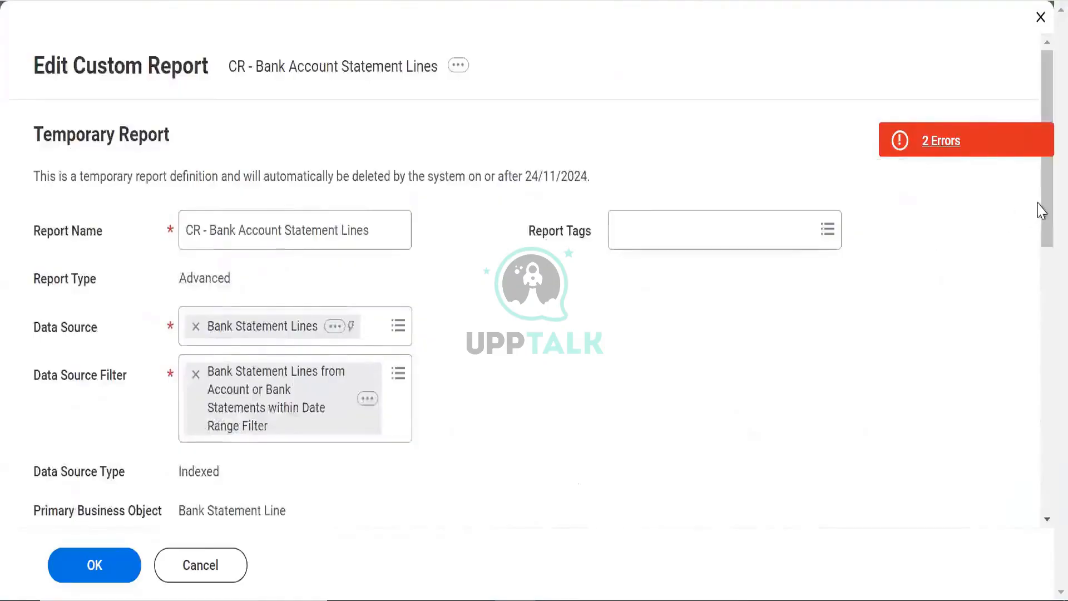
pyautogui.scroll(-5, 1040, 322)
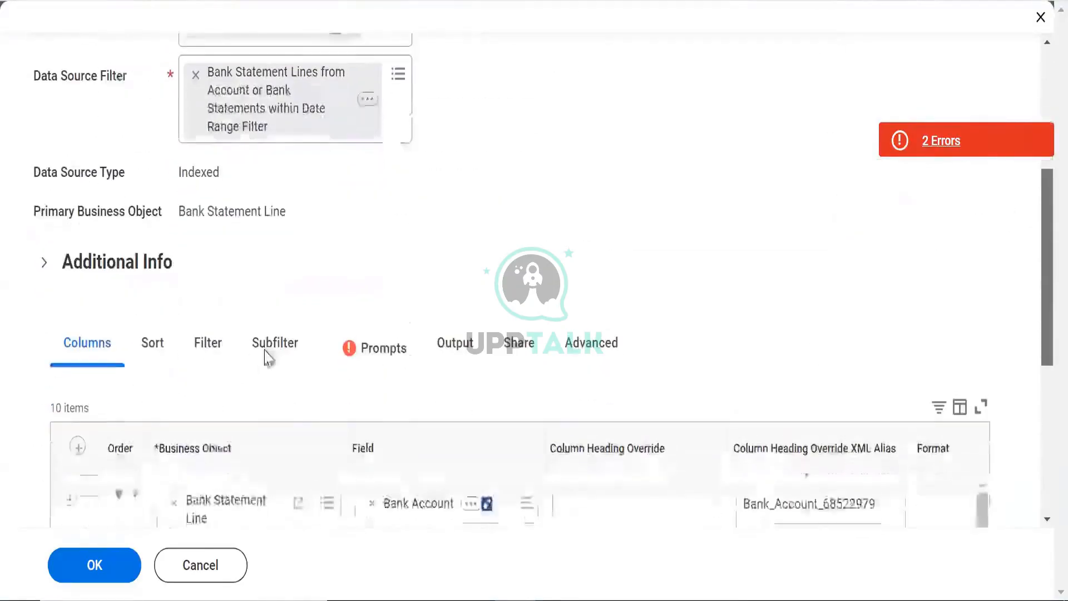
pyautogui.click(377, 361)
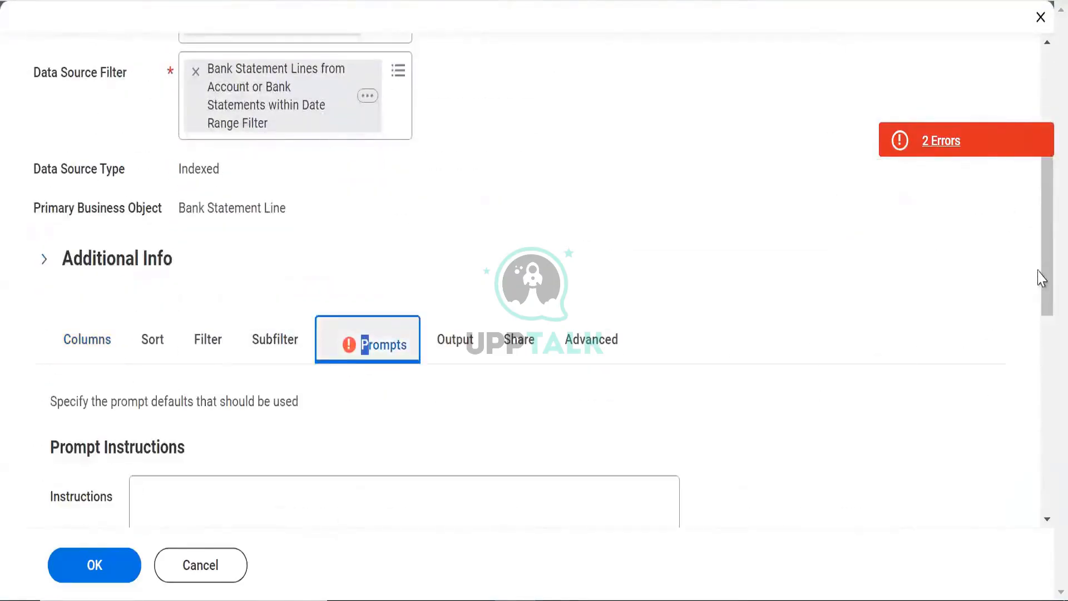
# Scroll the prompt grid and reopen the two required-field errors
pyautogui.moveTo(1043, 277); pyautogui.dragTo(1040, 427)
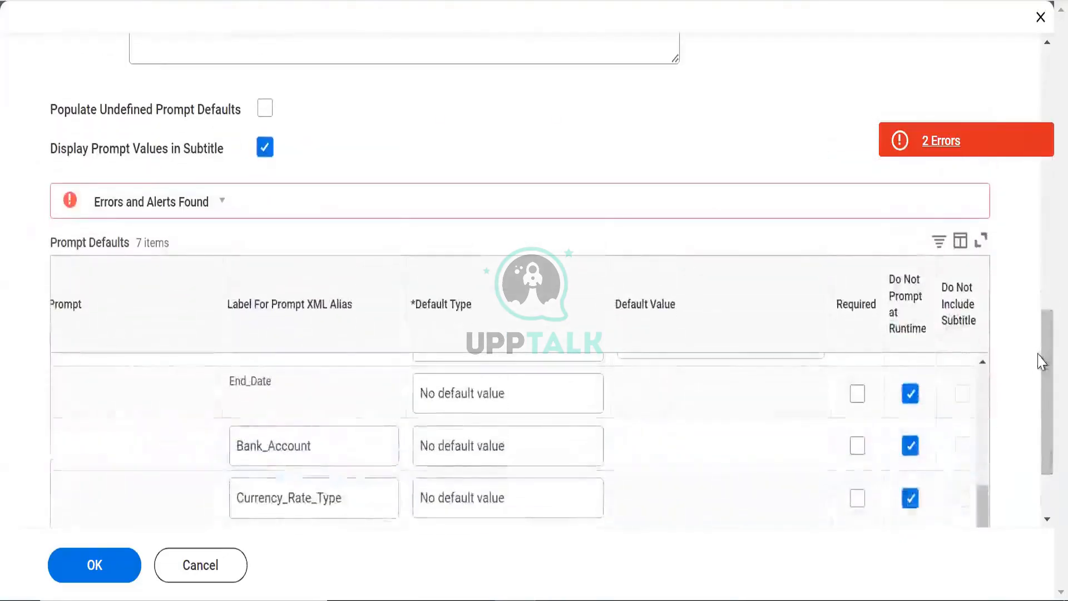
pyautogui.moveTo(1042, 361); pyautogui.dragTo(1039, 517)
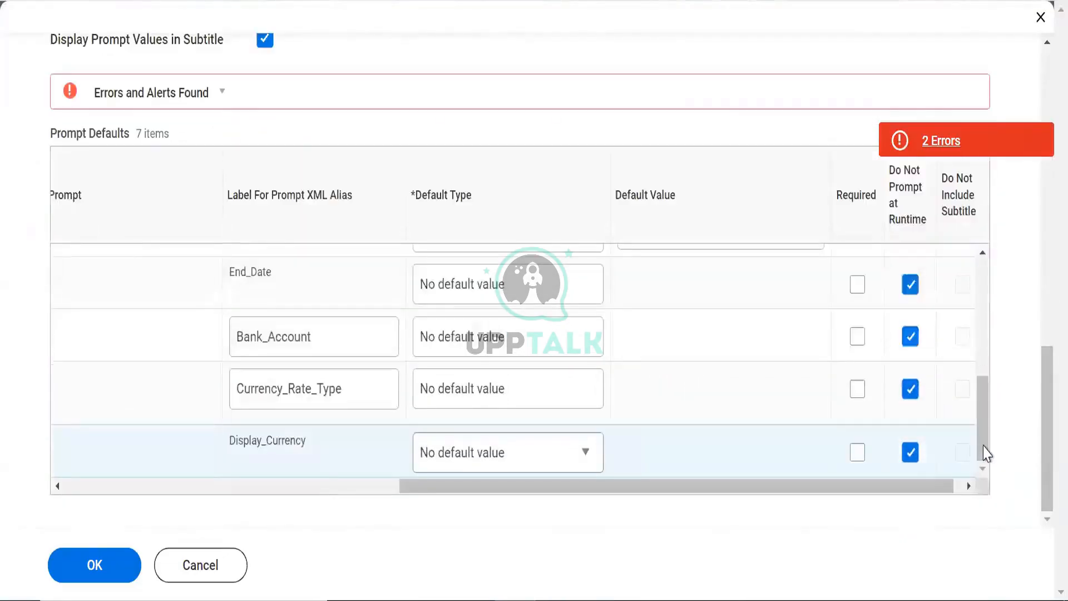
pyautogui.scroll(5, 963, 306)
pyautogui.scroll(-3, 978, 386)
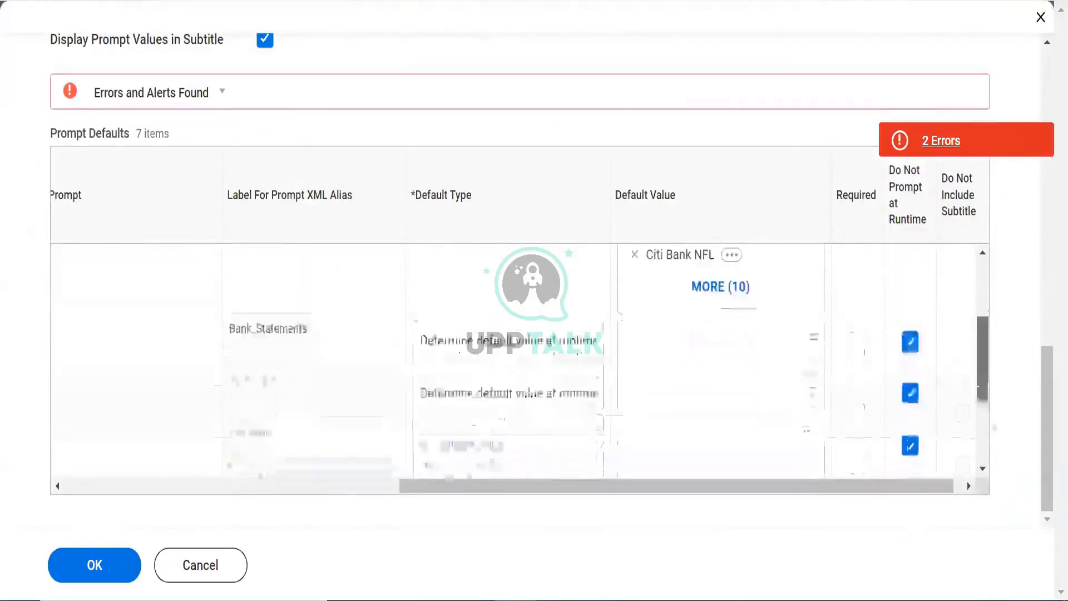
pyautogui.click(948, 143)
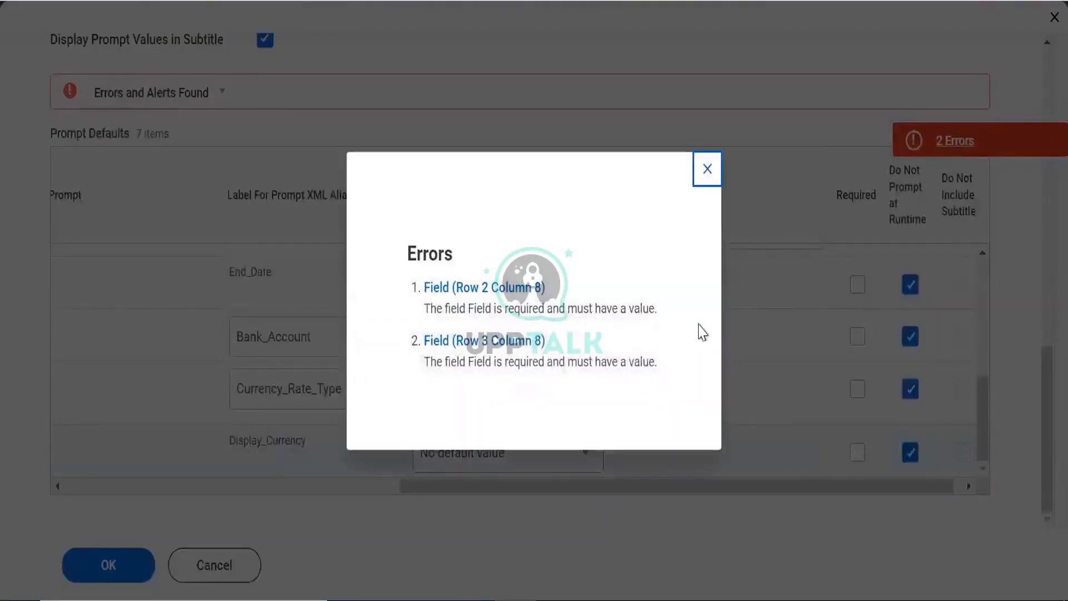
pyautogui.click(705, 174)
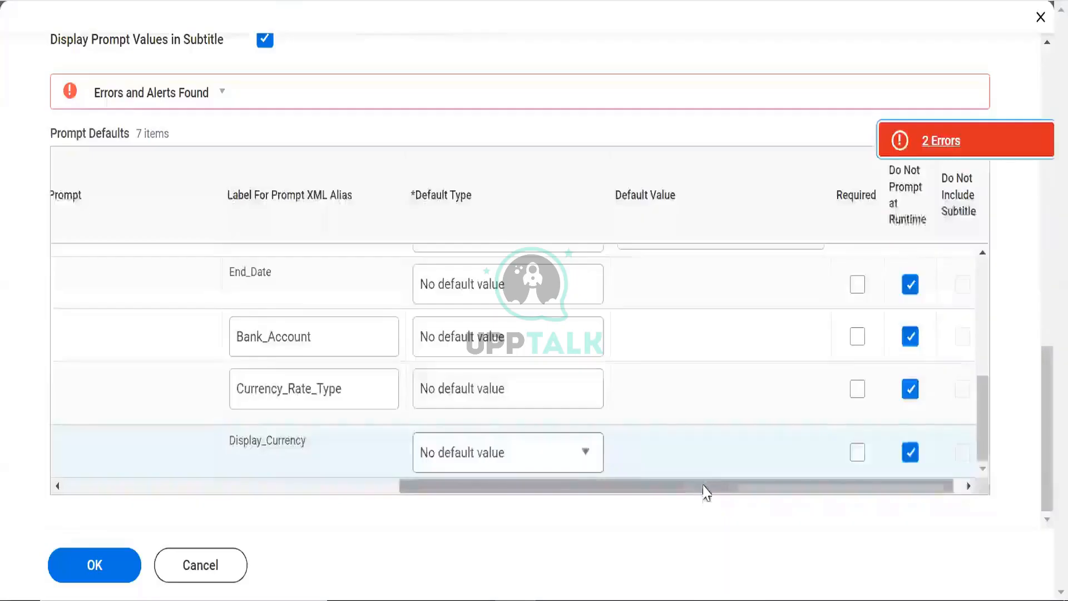
# Retry saving with OK, recheck the two errors, and scroll the Prompt Defaults grid right
pyautogui.moveTo(631, 486); pyautogui.dragTo(141, 493)
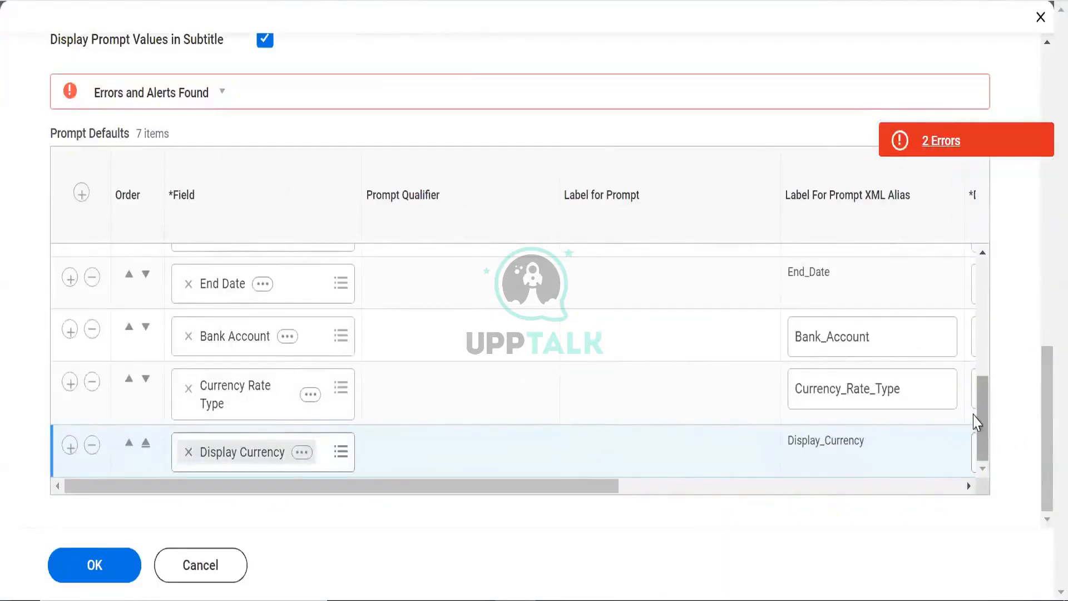
pyautogui.moveTo(975, 422); pyautogui.dragTo(975, 287)
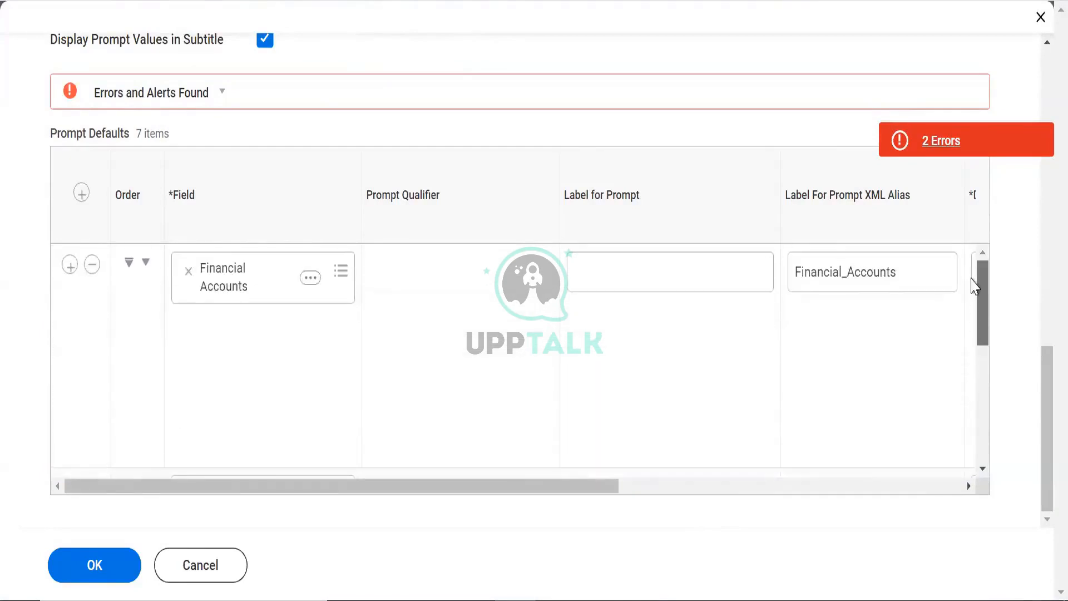
pyautogui.click(93, 573)
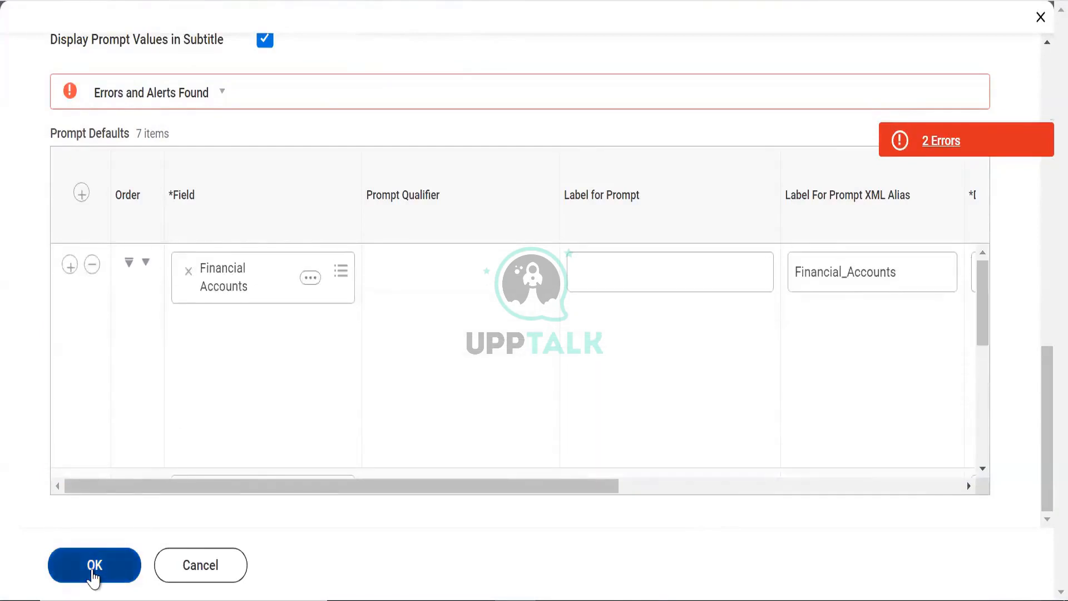
pyautogui.click(93, 575)
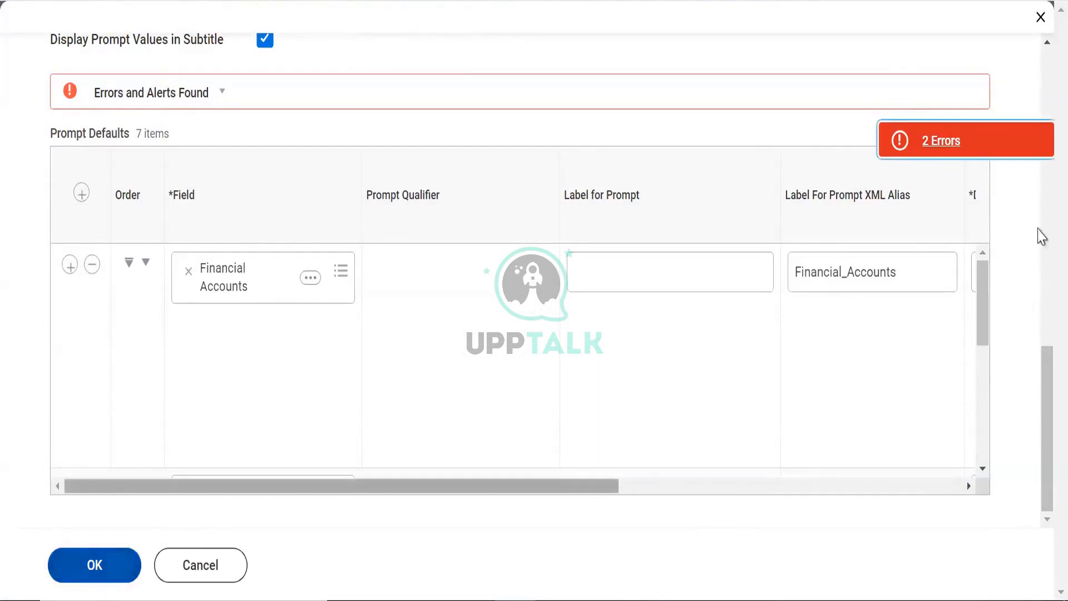
pyautogui.click(979, 158)
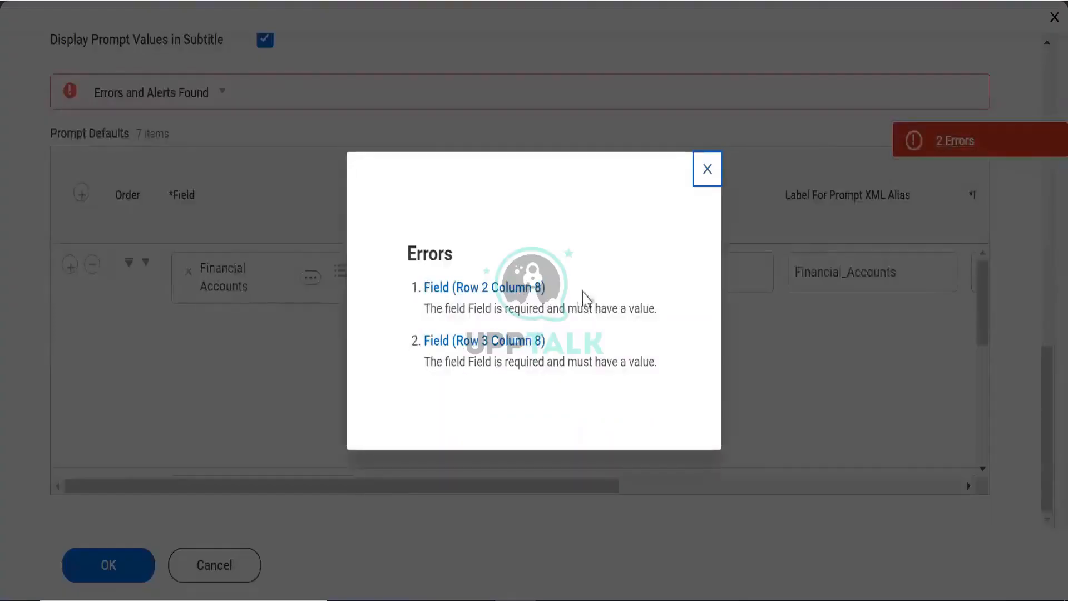
pyautogui.click(704, 172)
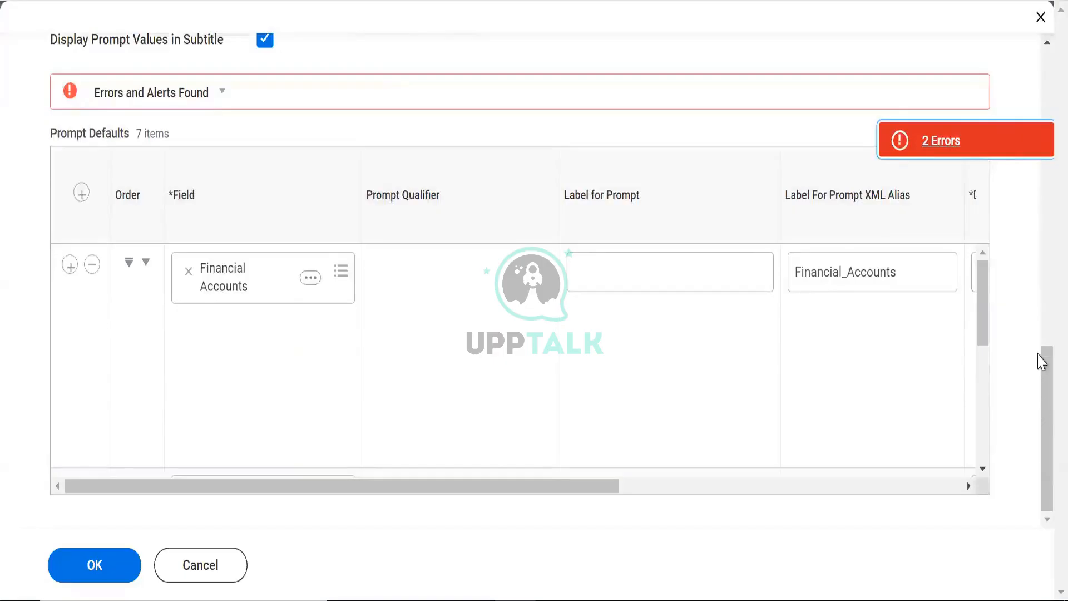
pyautogui.click(1038, 354)
pyautogui.moveTo(1042, 407); pyautogui.dragTo(1016, 295)
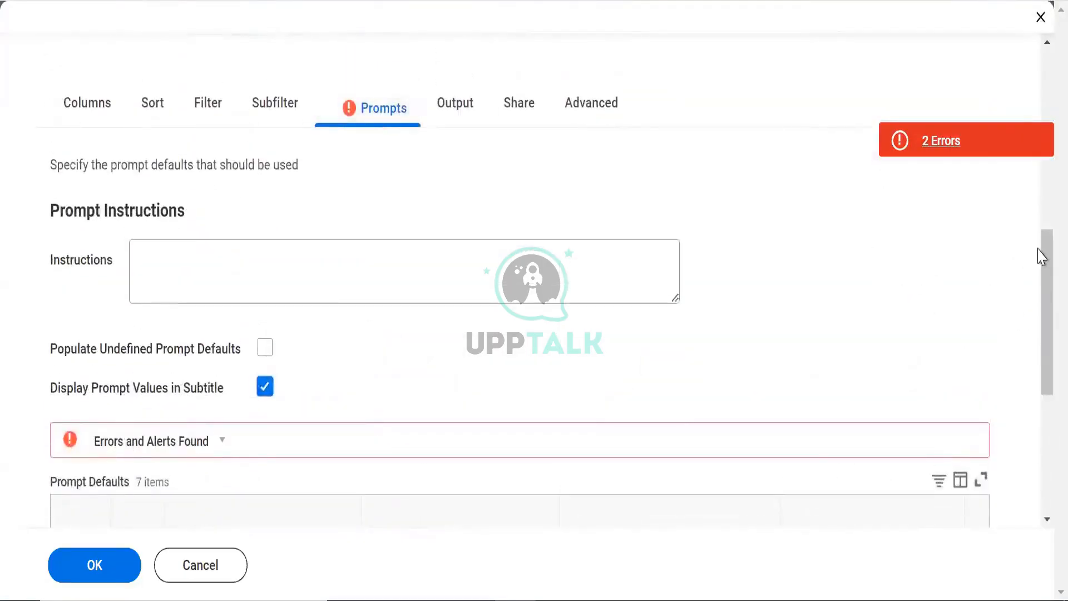
pyautogui.moveTo(1040, 339); pyautogui.dragTo(1040, 429)
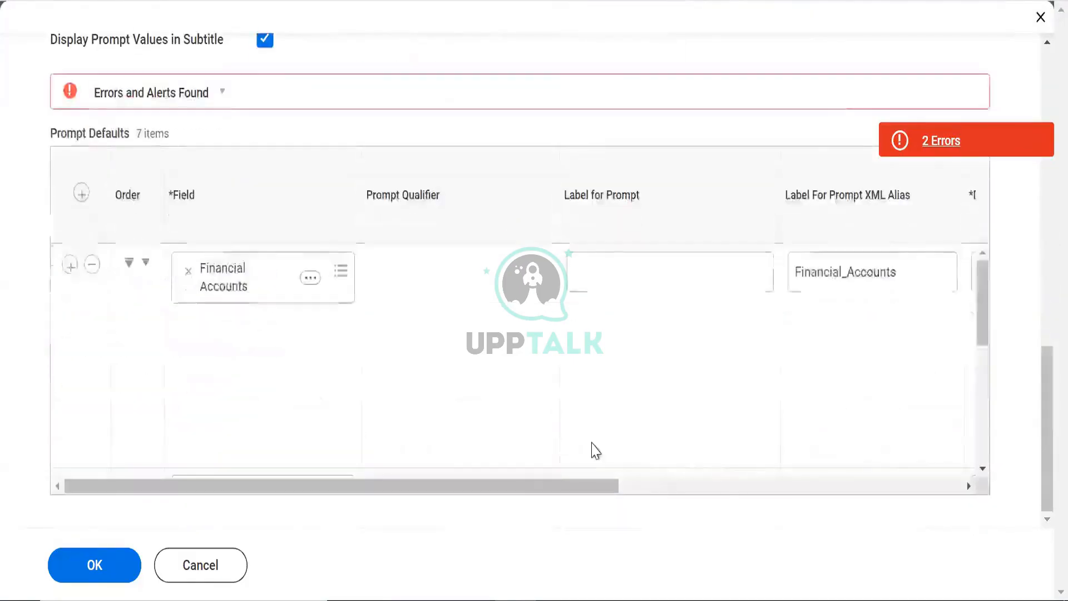
pyautogui.moveTo(519, 492); pyautogui.dragTo(997, 363)
pyautogui.moveTo(980, 305); pyautogui.dragTo(971, 265)
# Stop prompting for Financial_Accounts at runtime and prompt again for Bank_Statements and Start_Date
pyautogui.click(896, 272)
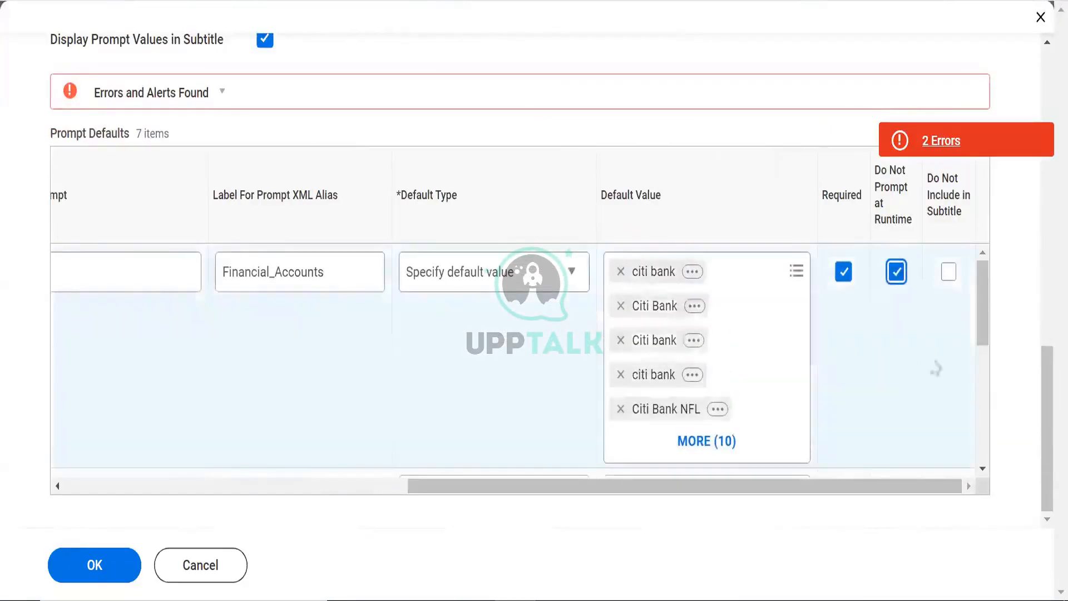
pyautogui.click(917, 359)
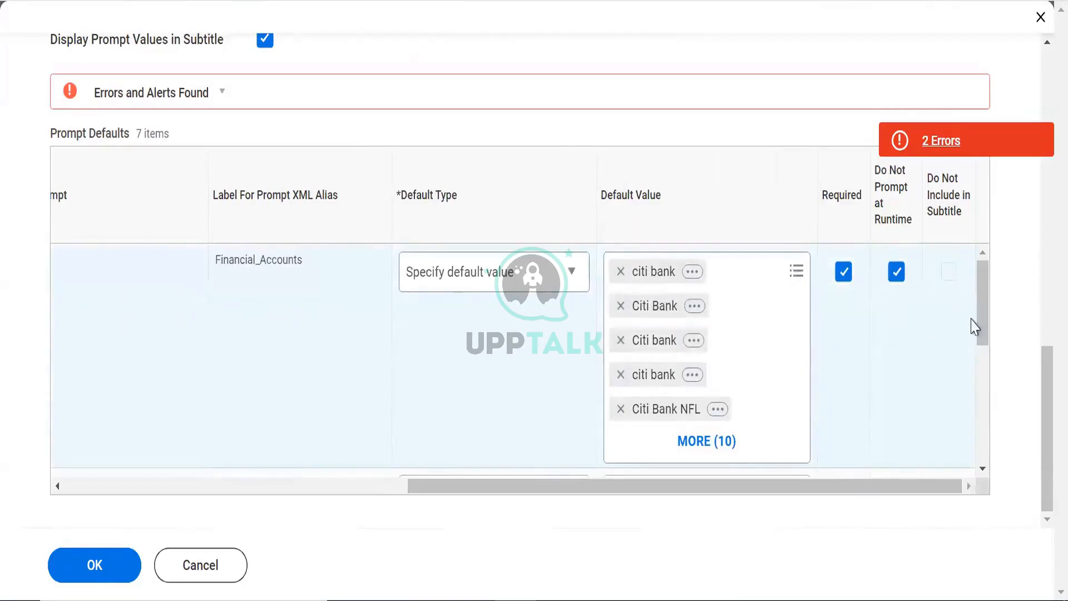
pyautogui.moveTo(983, 295); pyautogui.dragTo(985, 362)
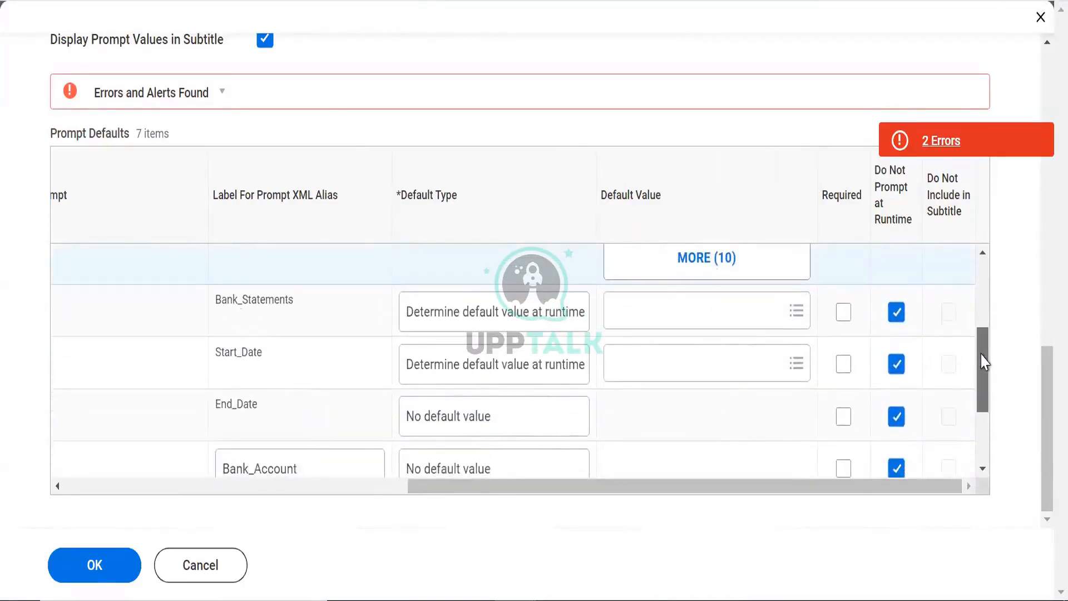
pyautogui.click(896, 312)
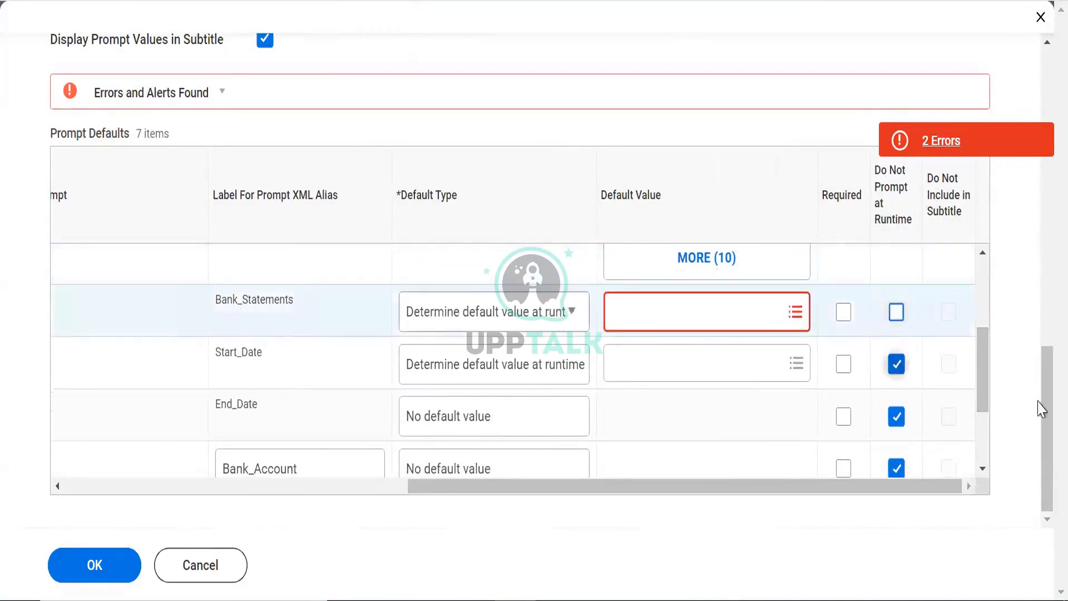
pyautogui.click(896, 364)
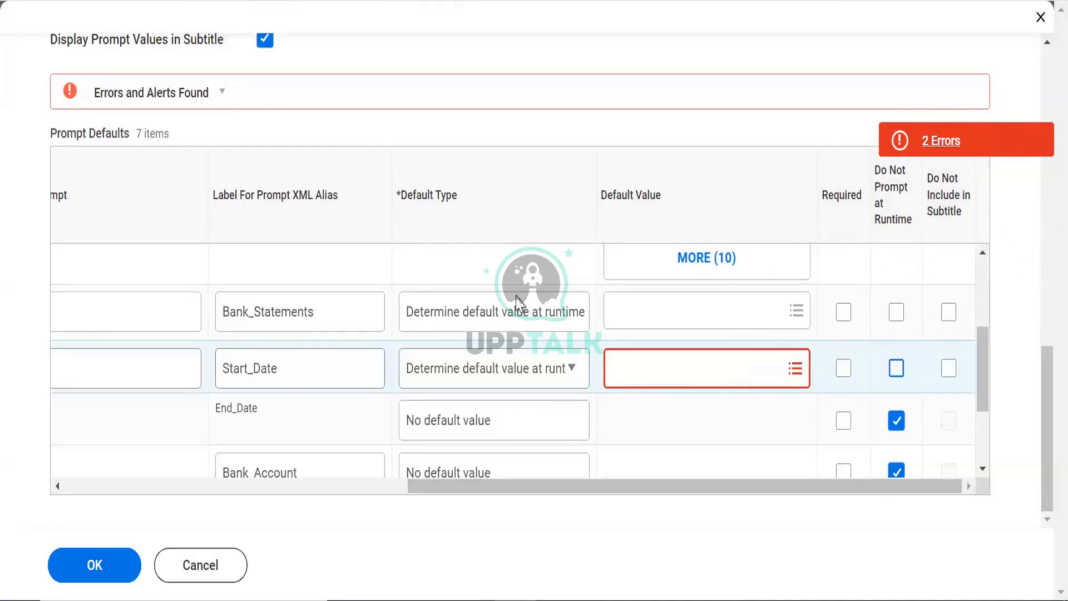
# Change the Bank_Statements Default Type to 'Specify default value'
pyautogui.click(506, 313)
pyautogui.click(502, 312)
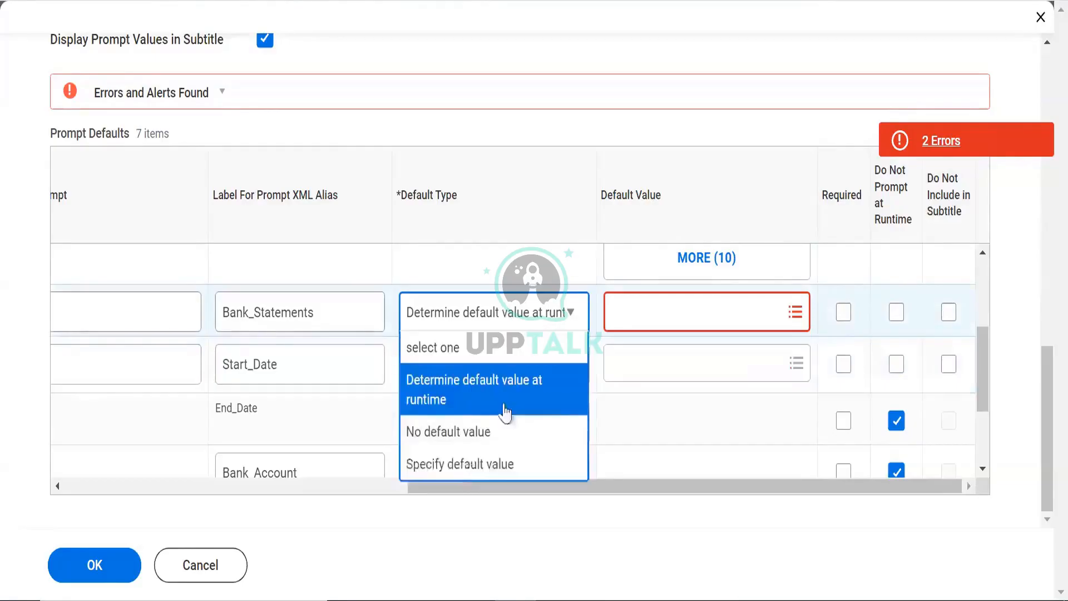
pyautogui.click(470, 467)
pyautogui.click(460, 317)
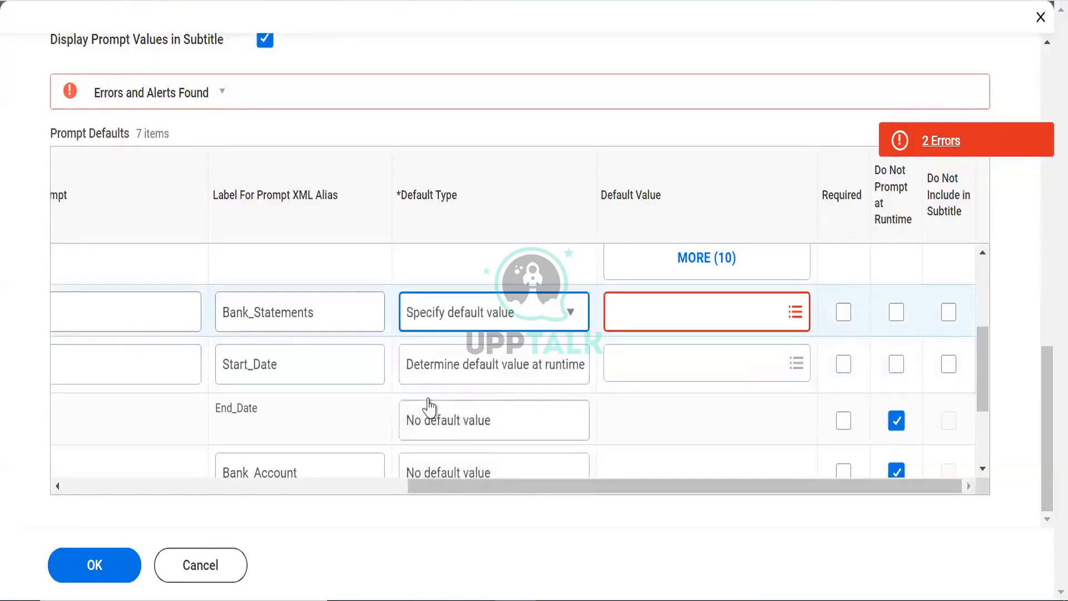
pyautogui.scroll(3, 446, 306)
# Reset Financial_Accounts to a specified default and reselect all citi bank accounts
pyautogui.click(453, 274)
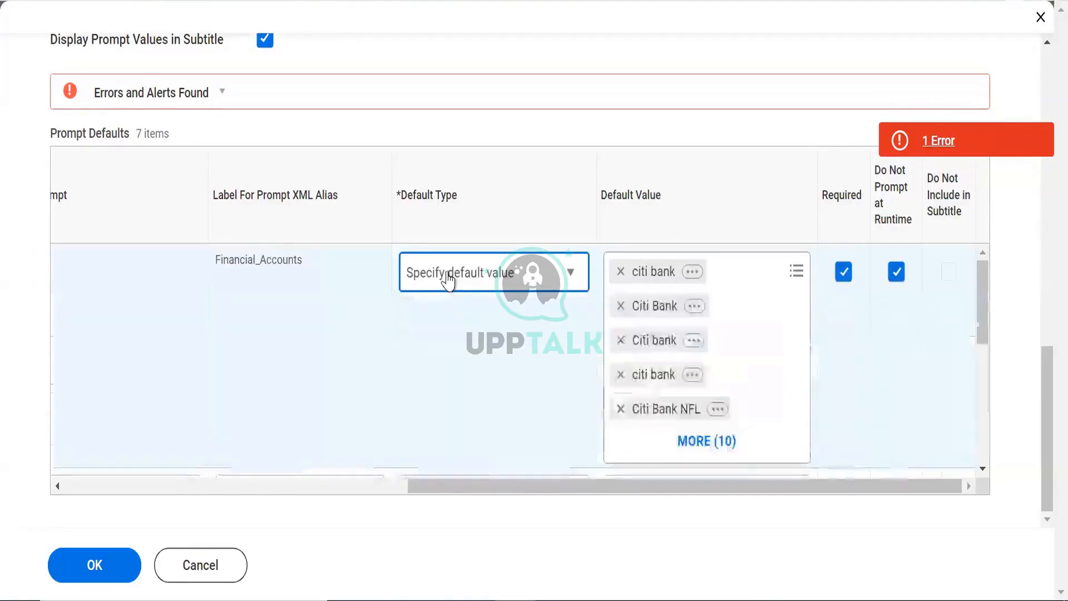
pyautogui.click(457, 397)
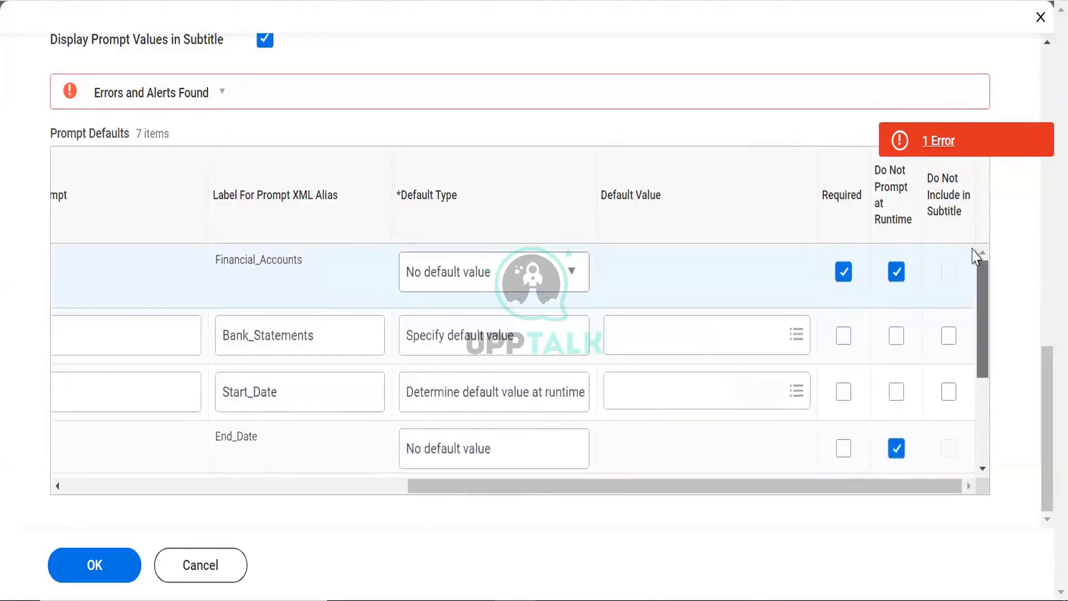
pyautogui.click(460, 280)
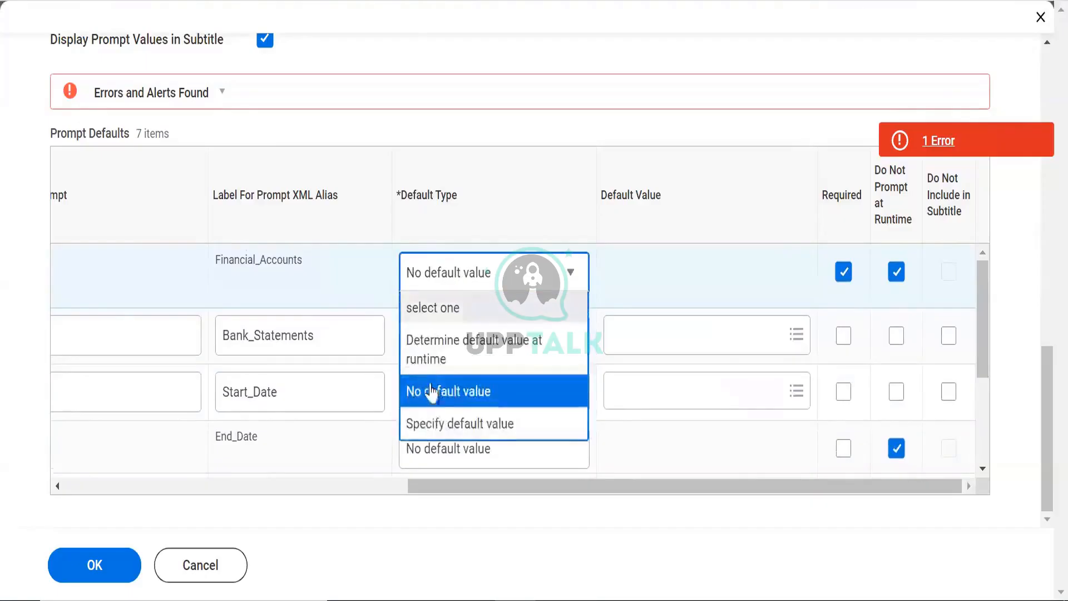
pyautogui.click(435, 406)
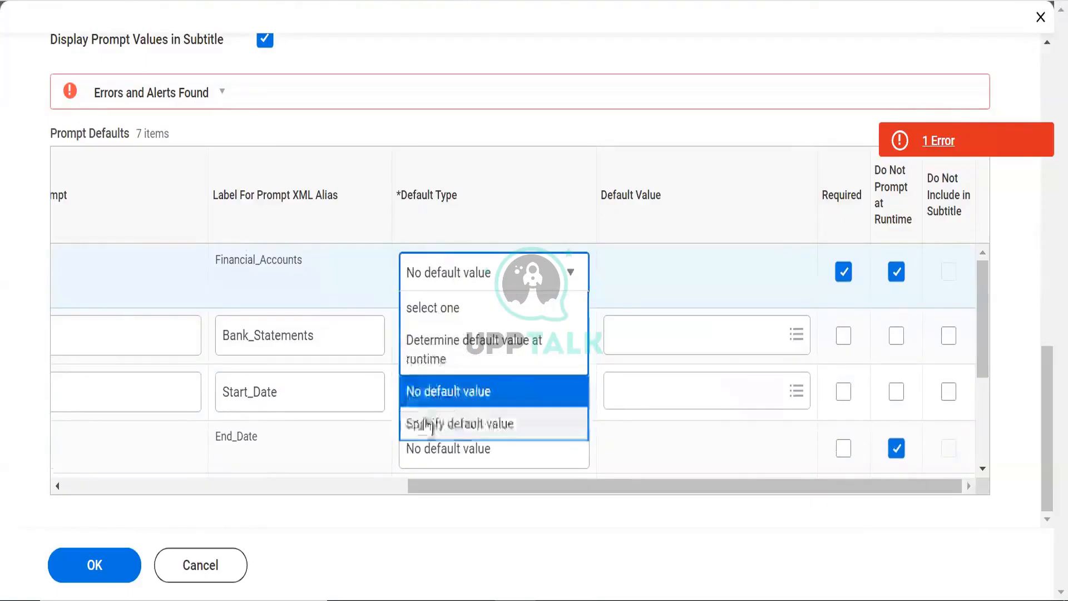
pyautogui.click(431, 425)
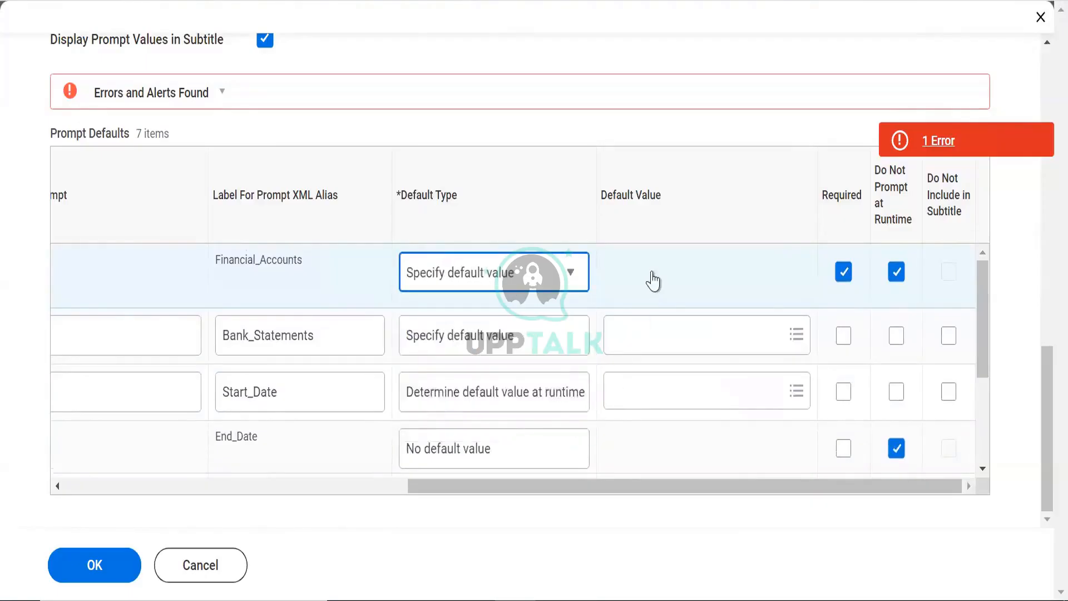
pyautogui.click(652, 271)
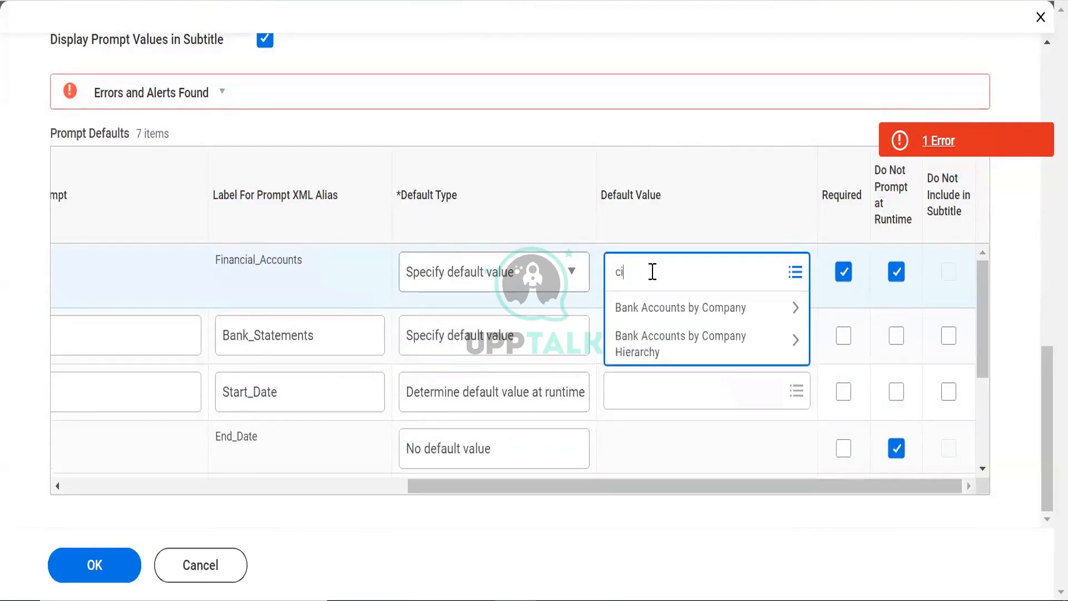
pyautogui.press('Return')
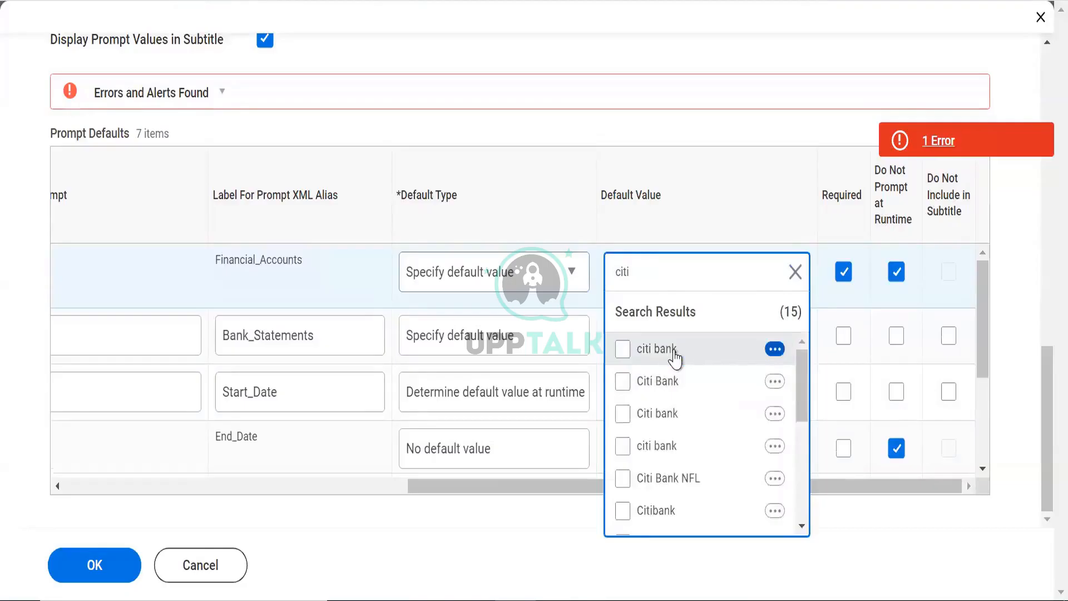
pyautogui.click(675, 356)
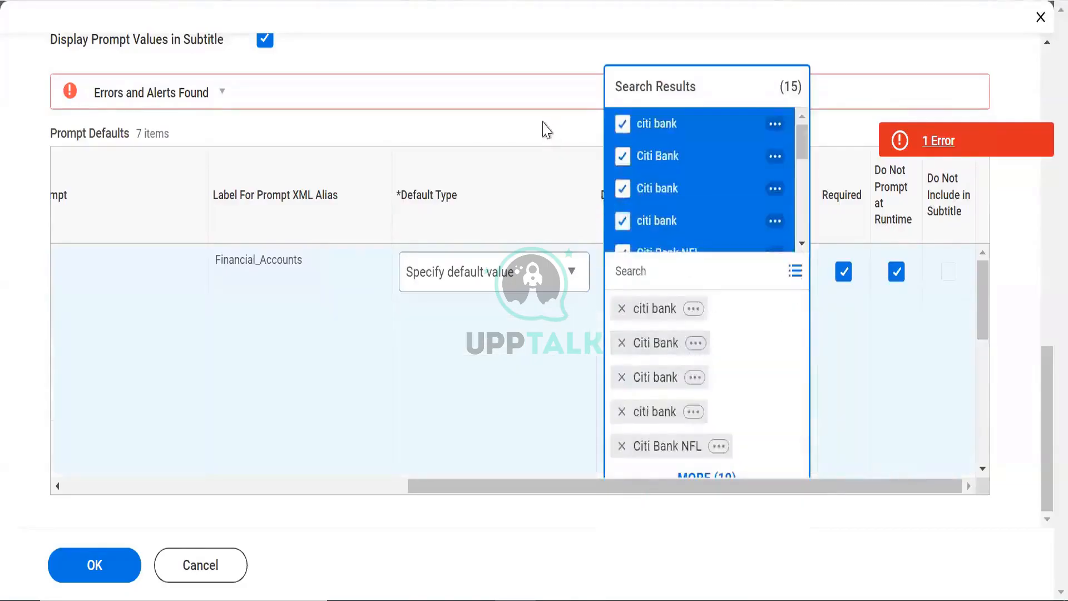
pyautogui.click(421, 271)
pyautogui.moveTo(984, 283); pyautogui.dragTo(985, 346)
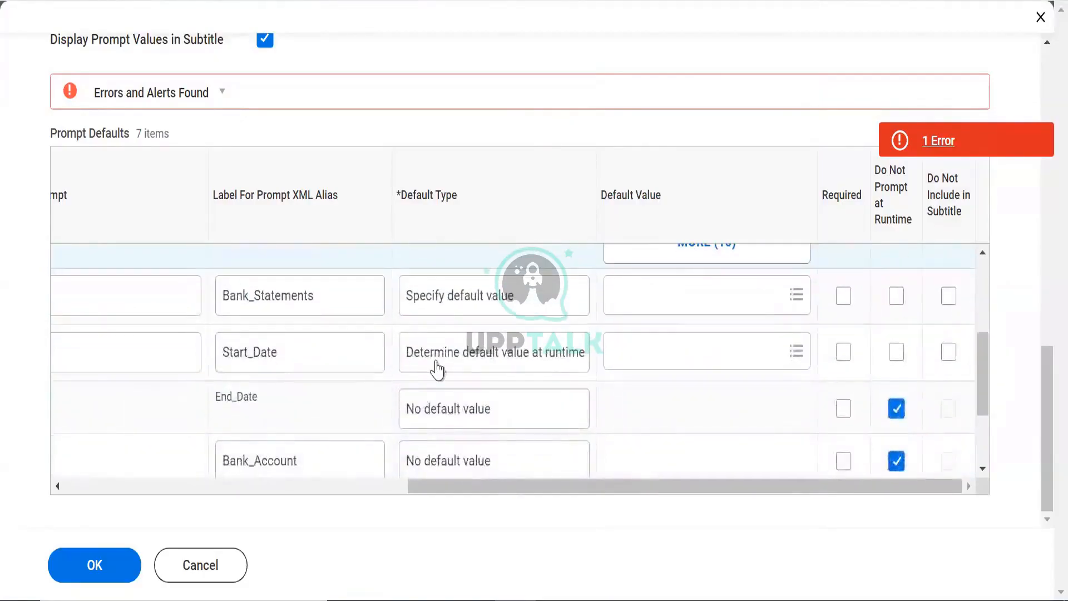
# Set Bank_Statements to No default value and not prompted at runtime, then try saving
pyautogui.click(467, 351)
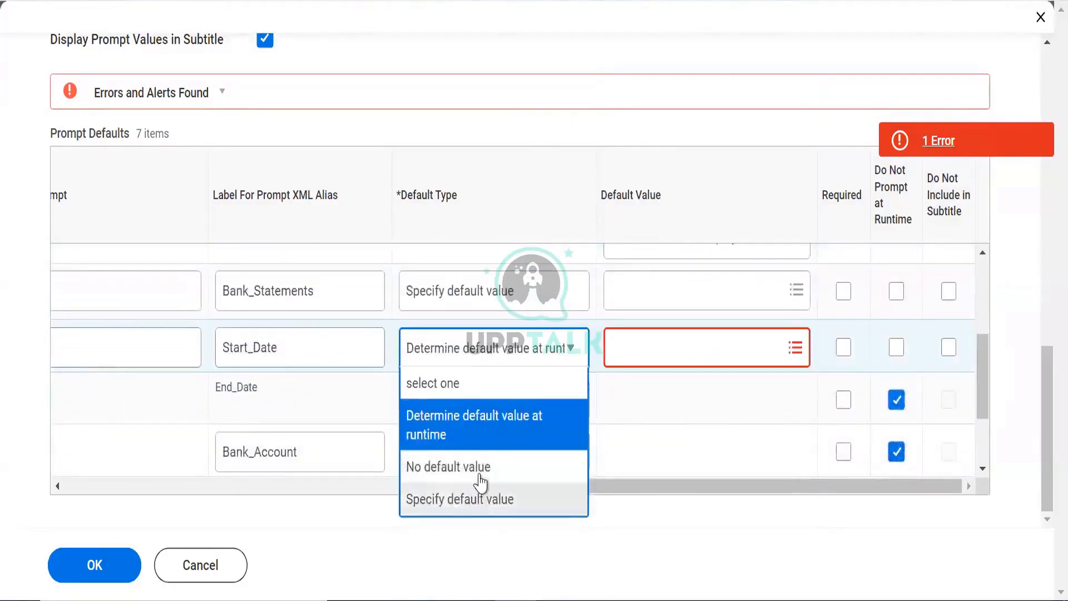
pyautogui.click(461, 300)
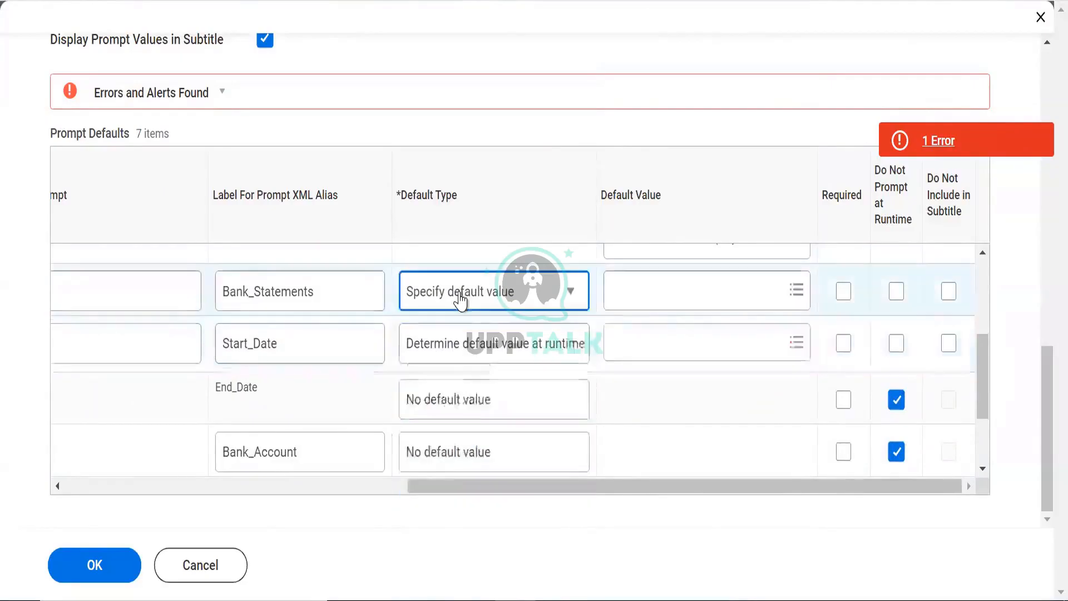
pyautogui.click(462, 411)
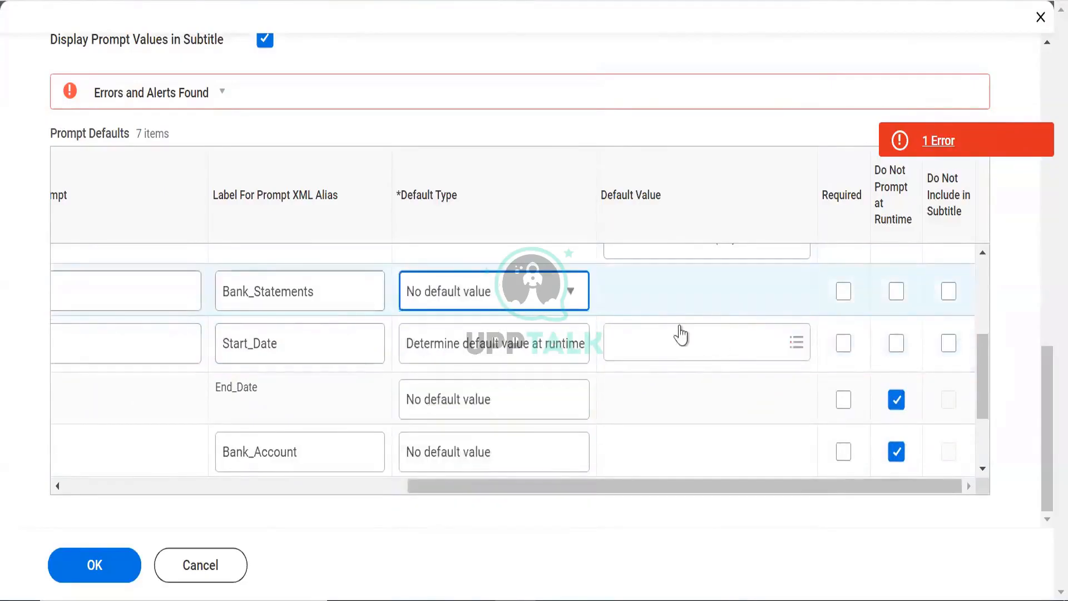
pyautogui.click(680, 335)
pyautogui.click(885, 302)
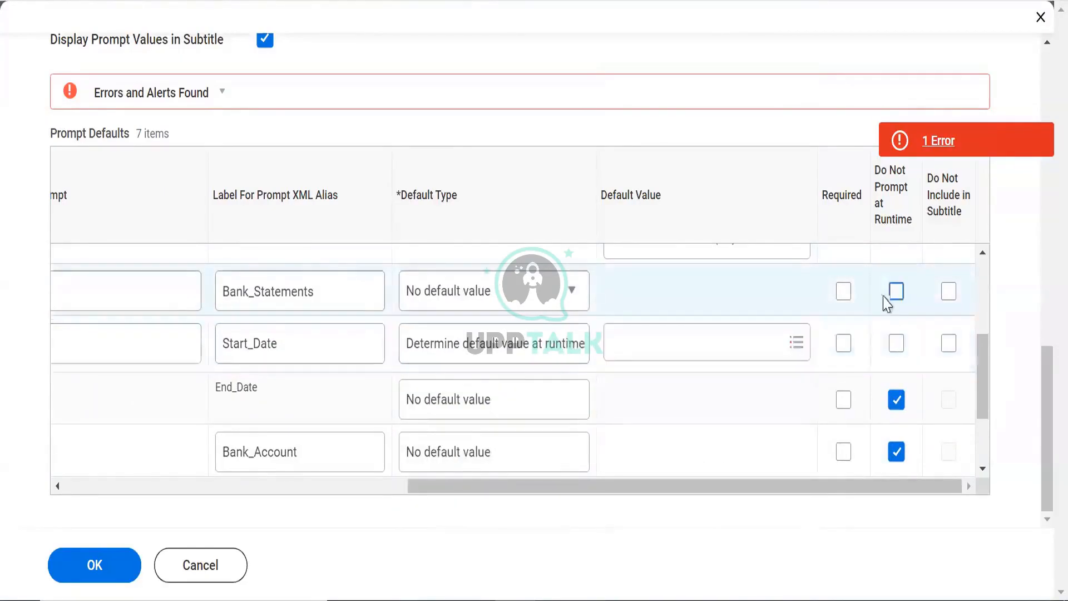
pyautogui.click(896, 291)
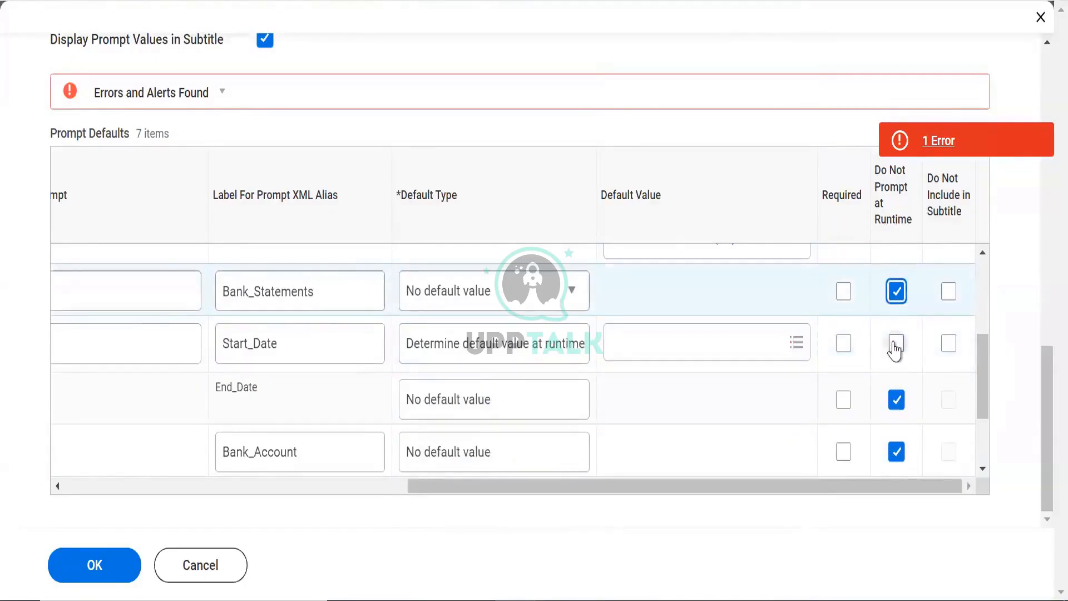
pyautogui.click(93, 569)
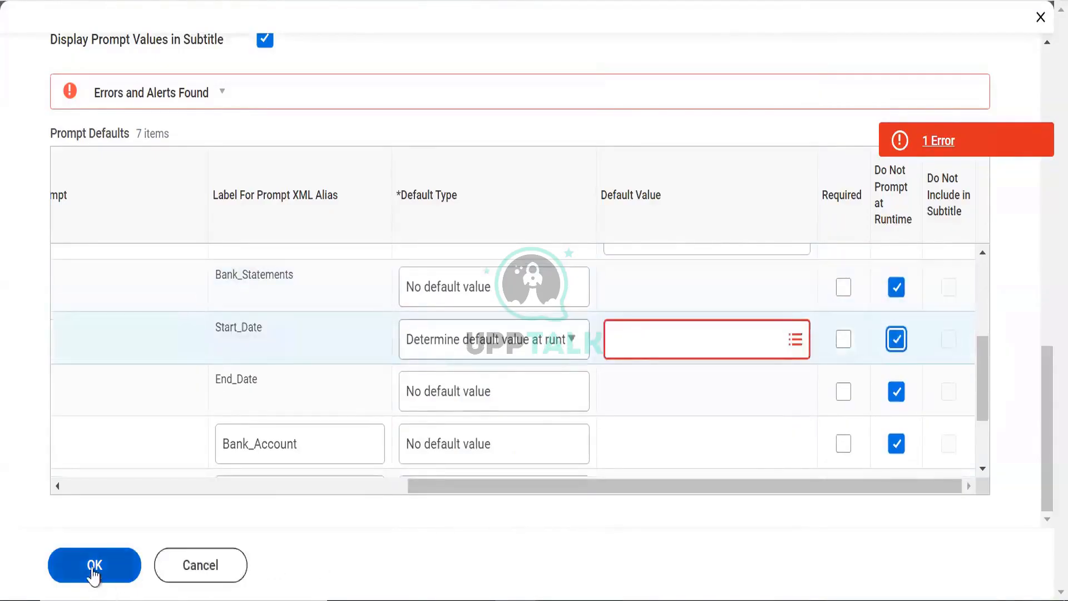
# Give Start_Date no default value, save with OK twice, and run the report
pyautogui.click(489, 342)
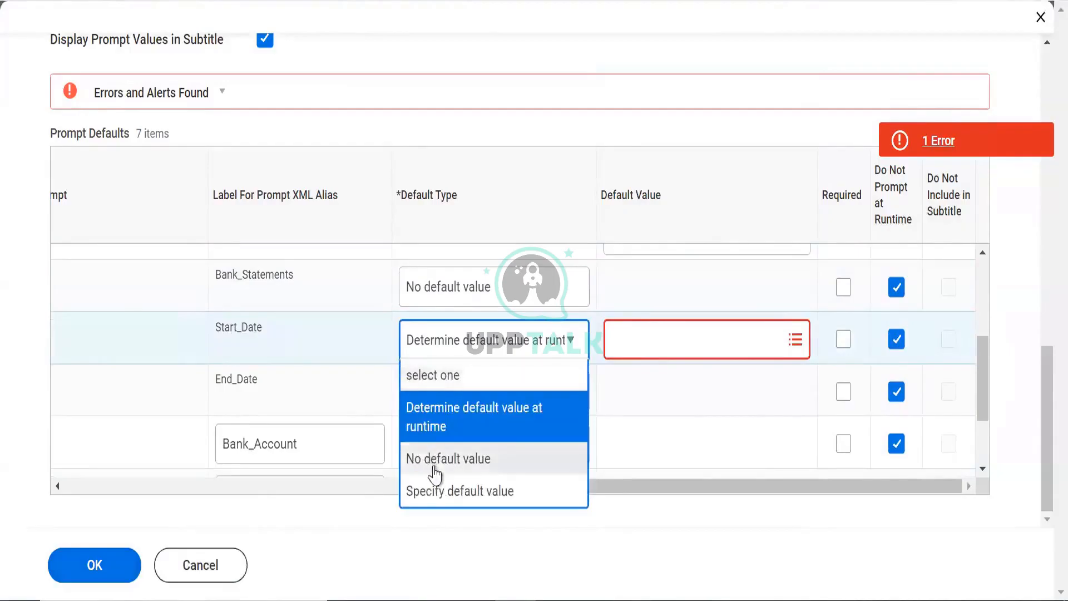
pyautogui.click(434, 465)
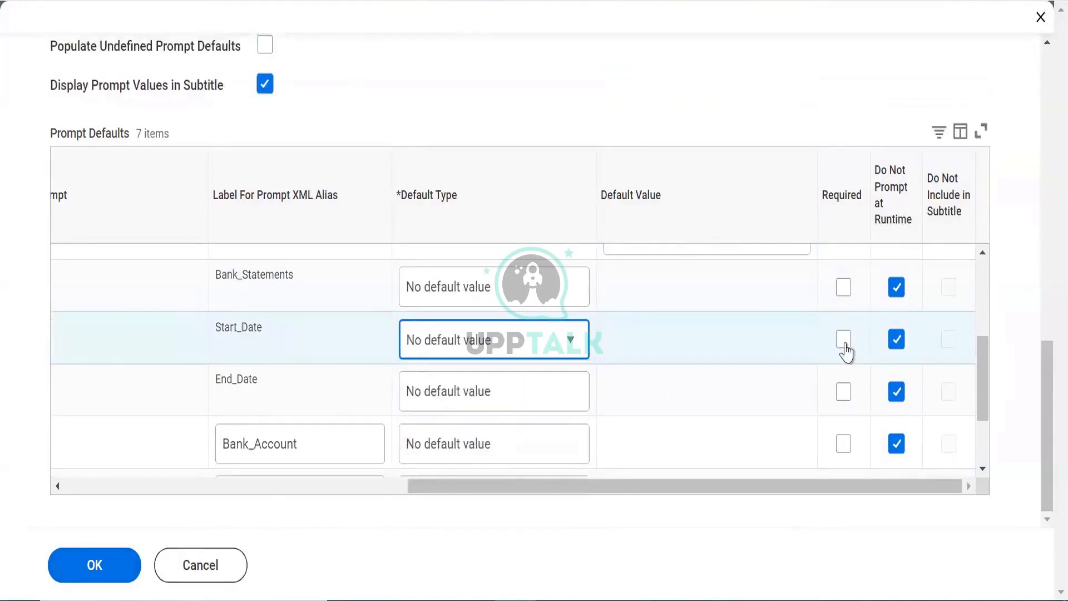
pyautogui.click(95, 562)
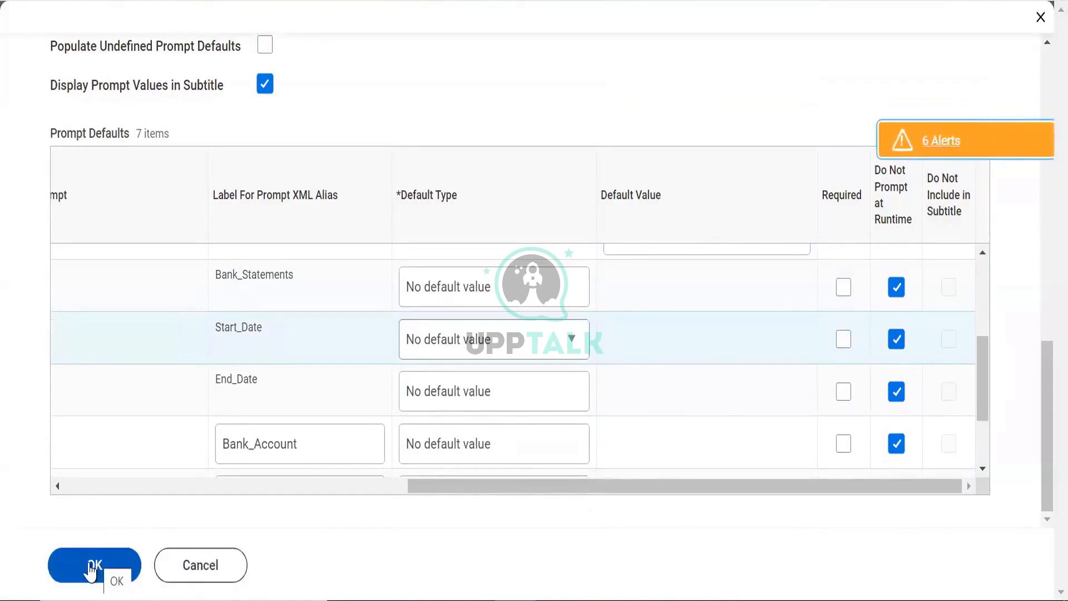
pyautogui.click(89, 563)
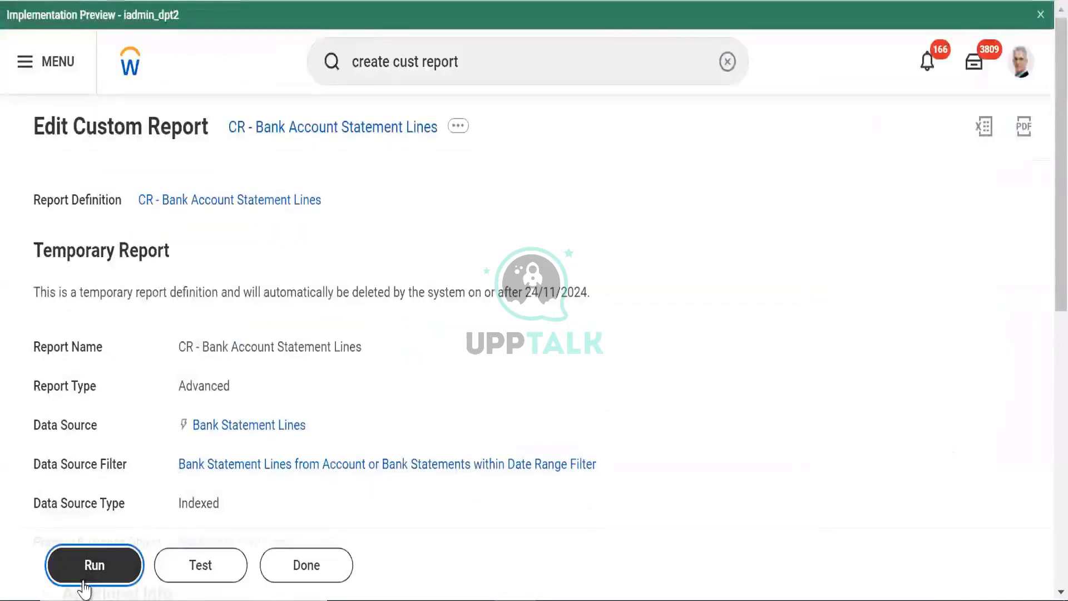
pyautogui.click(90, 563)
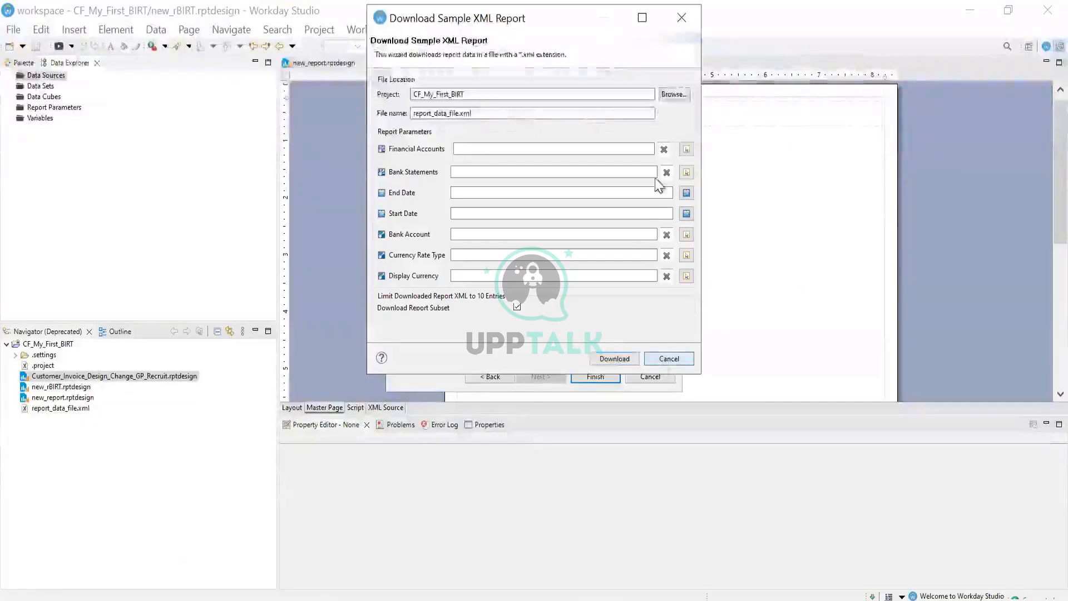
# Download sample data from Workday, overwrite report_data_file.xml, and finish the Data Source wizard
pyautogui.click(659, 361)
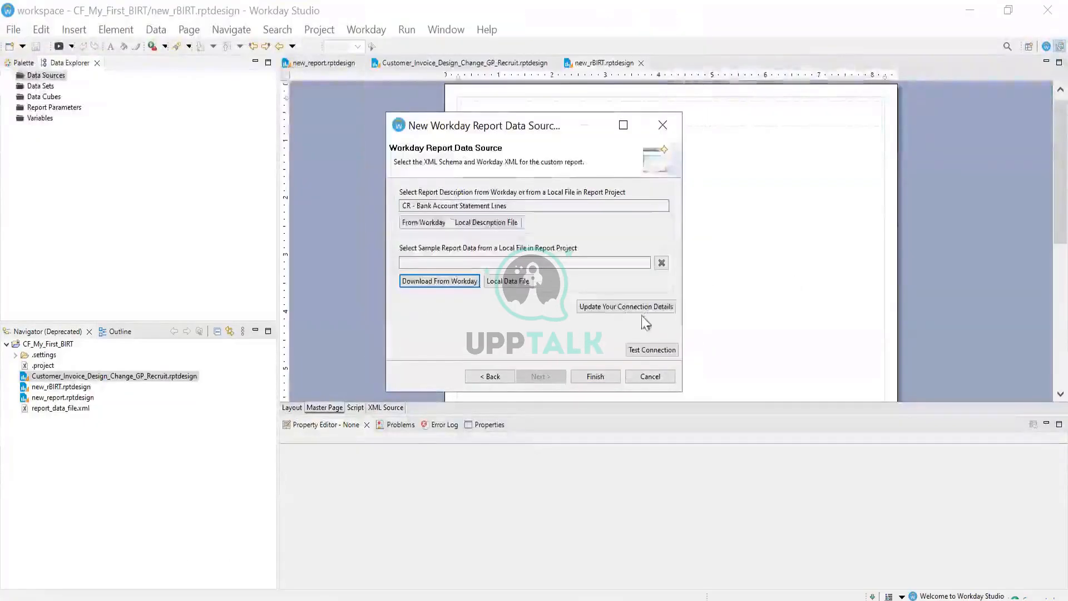
pyautogui.click(458, 283)
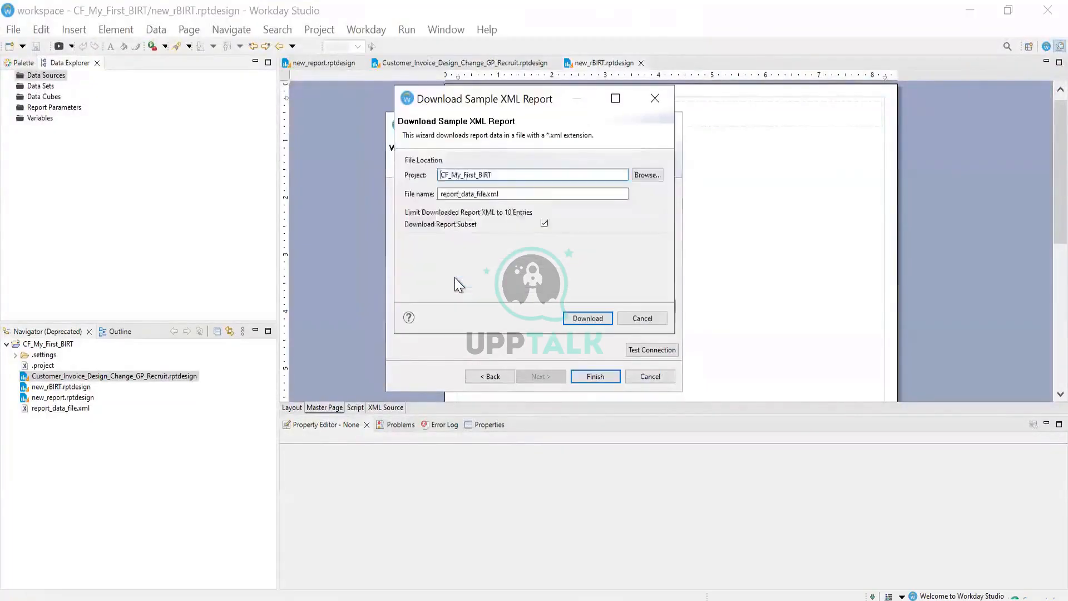
pyautogui.click(588, 316)
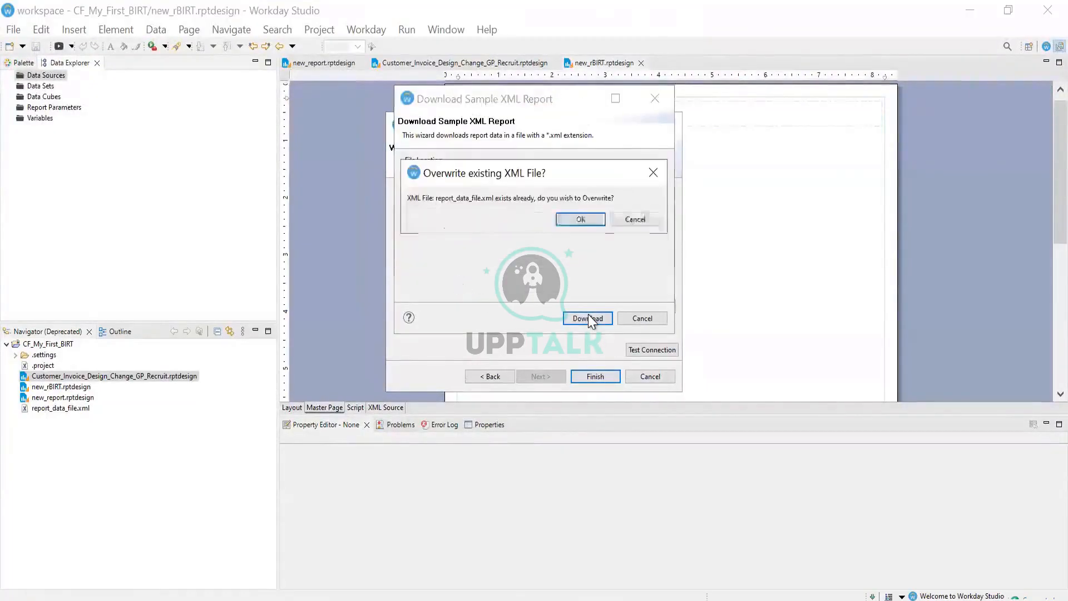
pyautogui.click(580, 219)
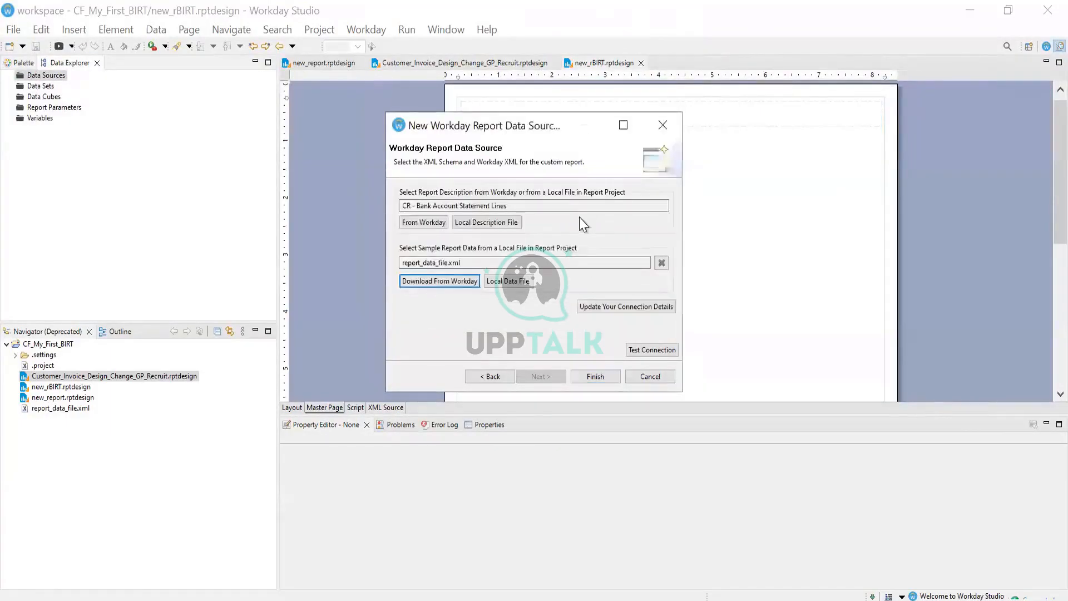
pyautogui.click(594, 377)
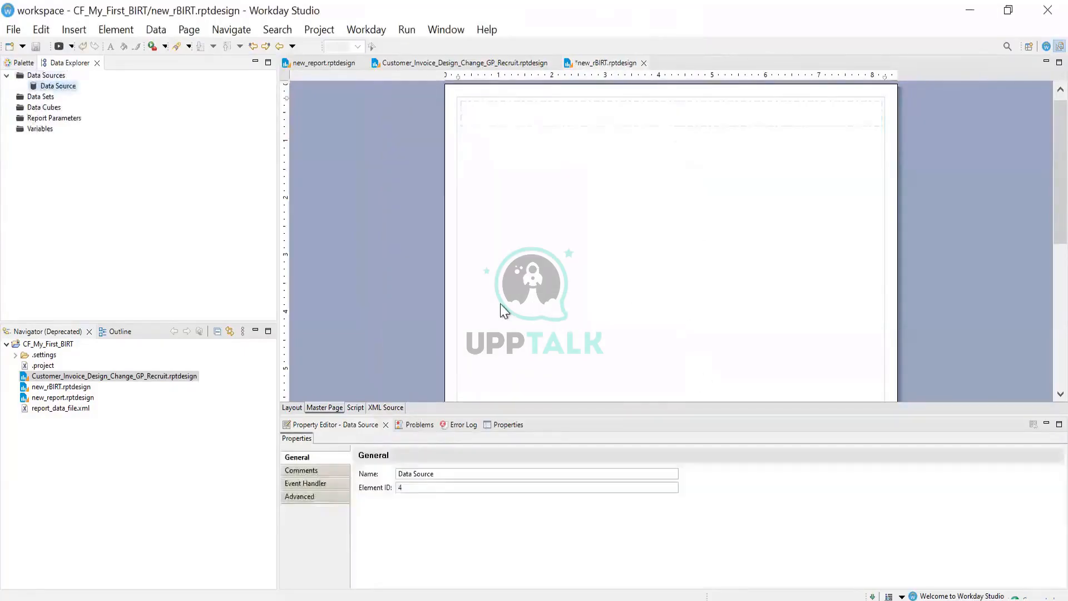
pyautogui.click(329, 406)
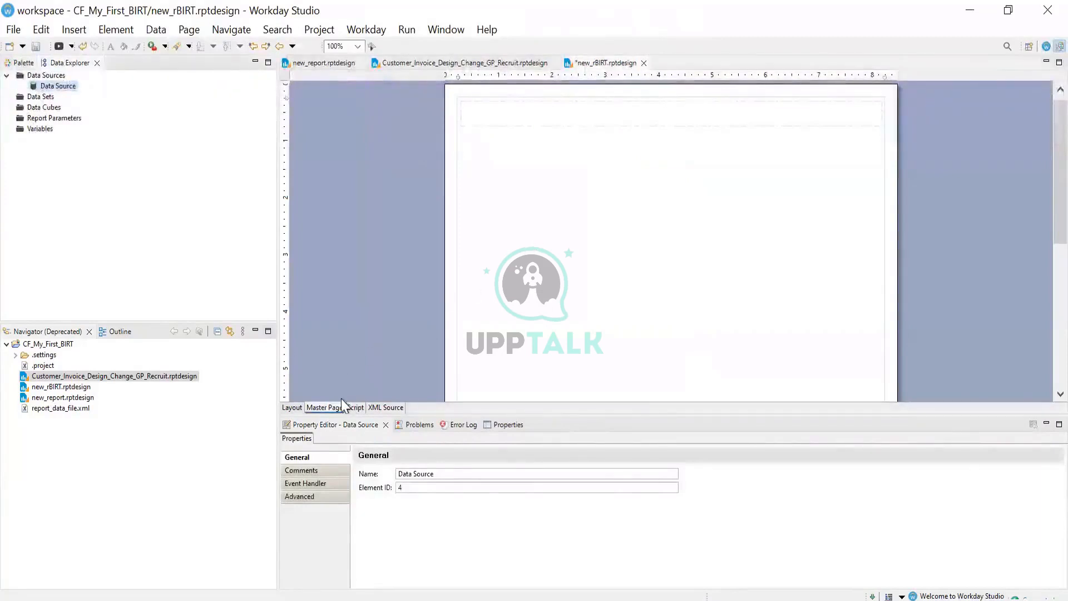
pyautogui.click(292, 407)
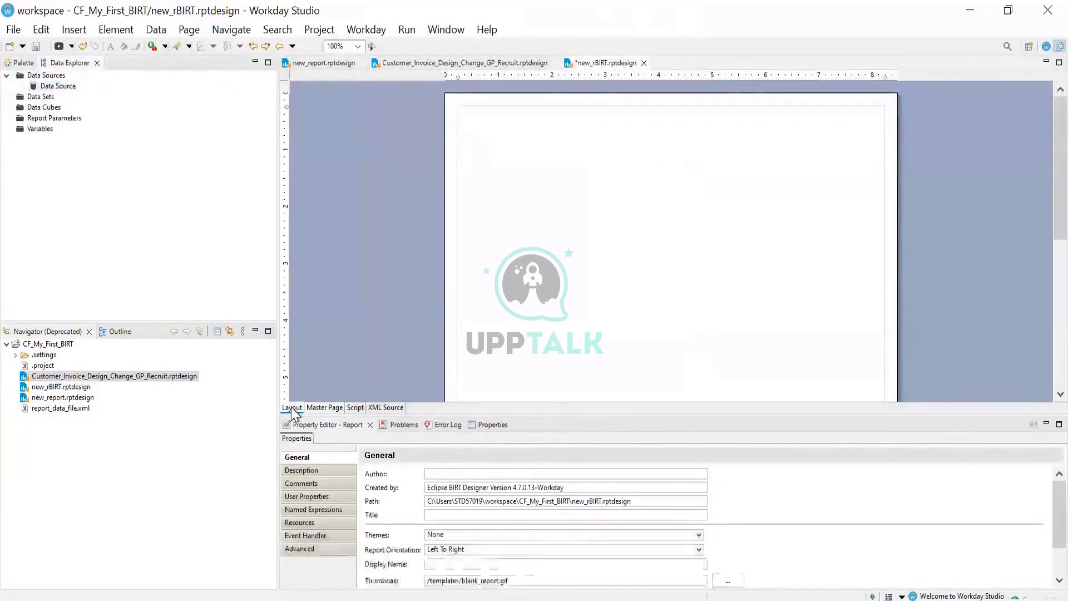
pyautogui.click(326, 408)
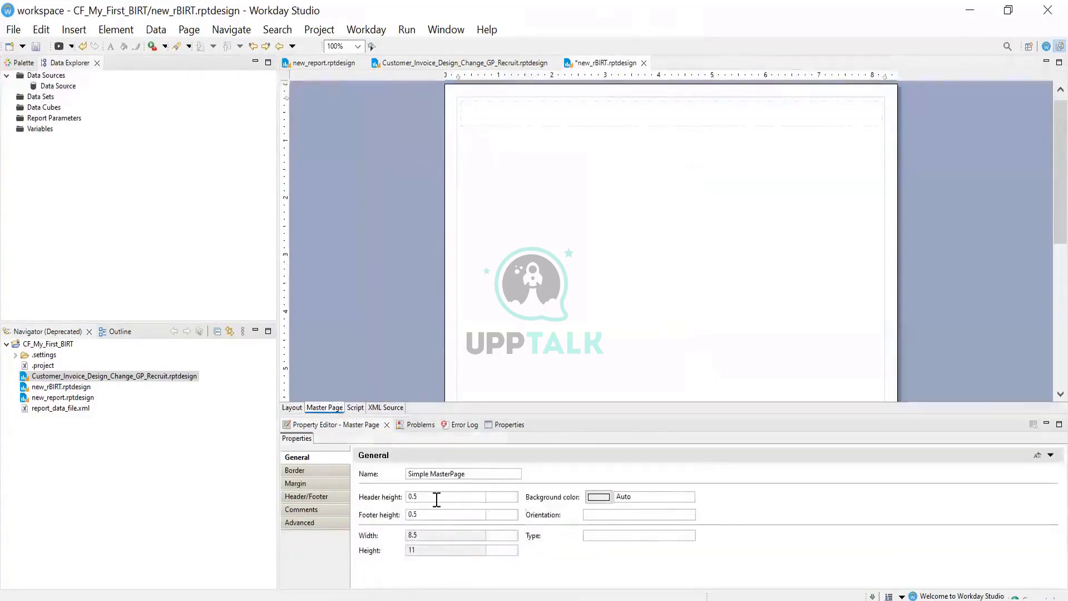
pyautogui.click(437, 499)
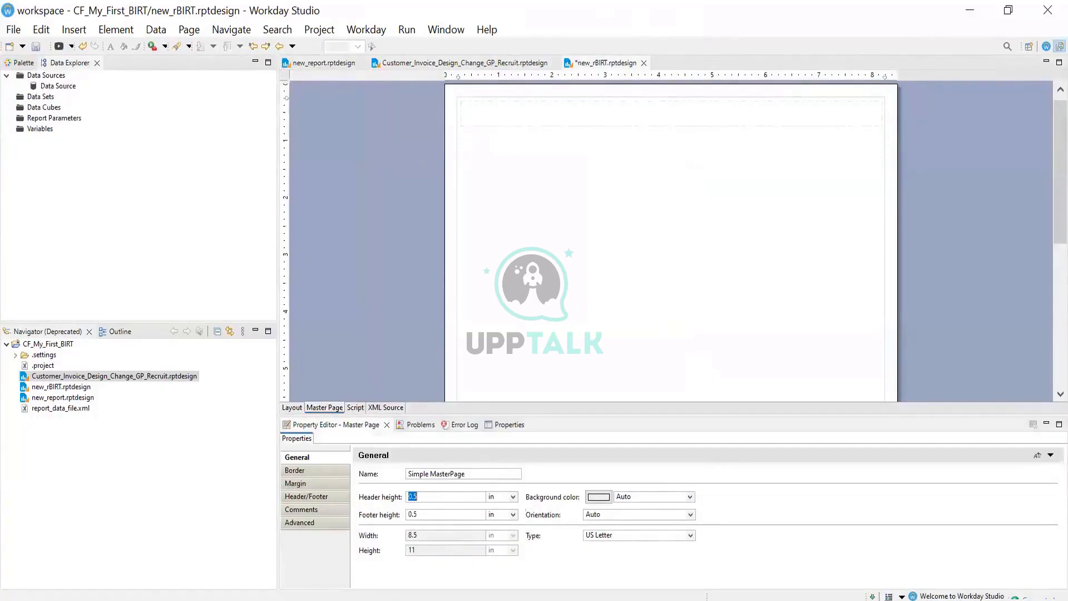
pyautogui.write('.25')
pyautogui.click(542, 295)
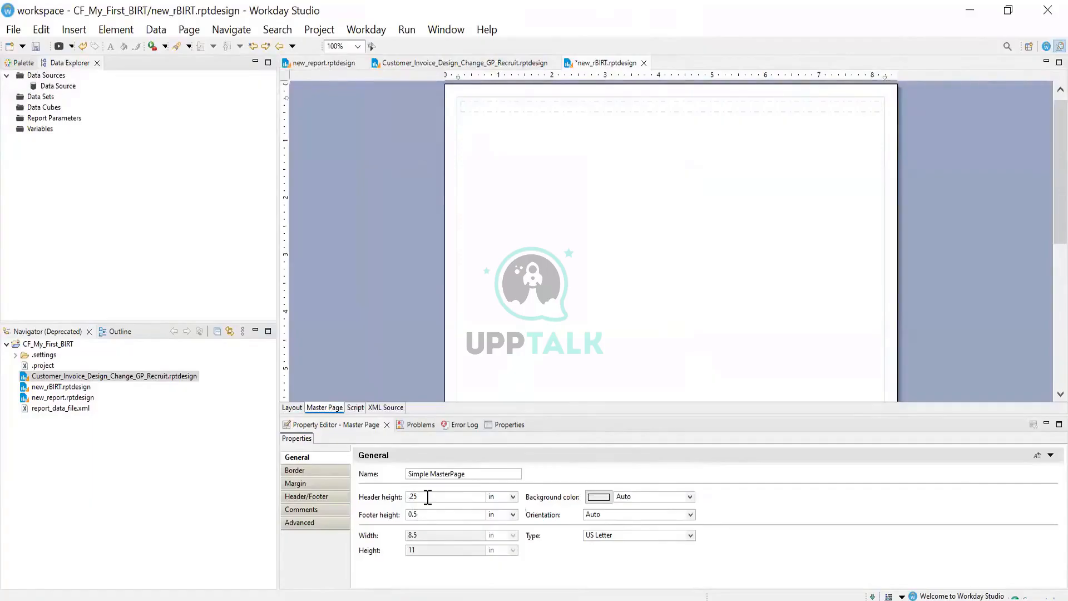
pyautogui.click(427, 498)
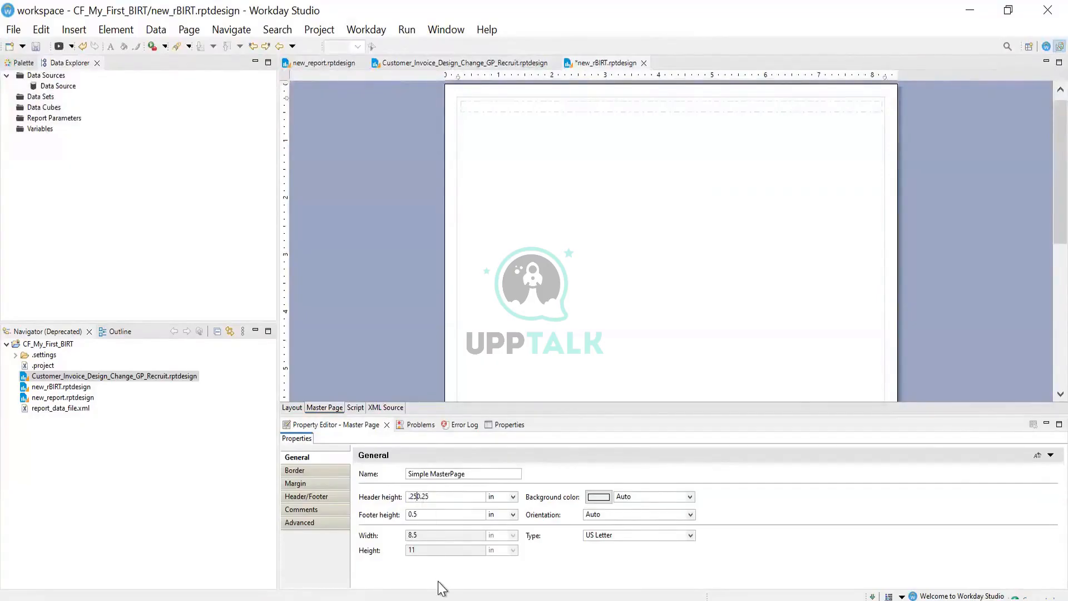
pyautogui.click(586, 343)
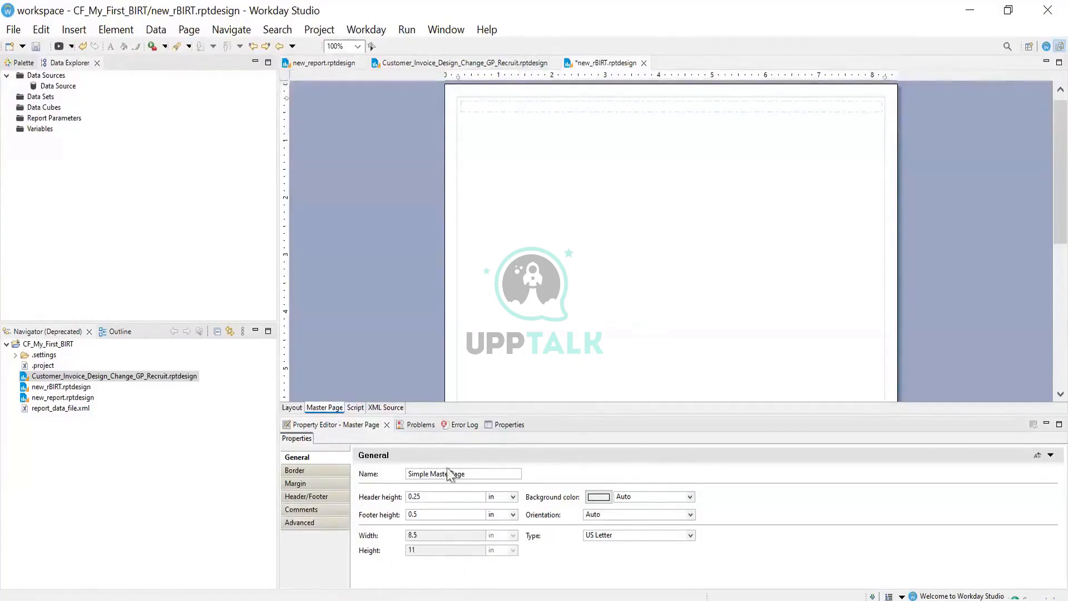
pyautogui.click(429, 521)
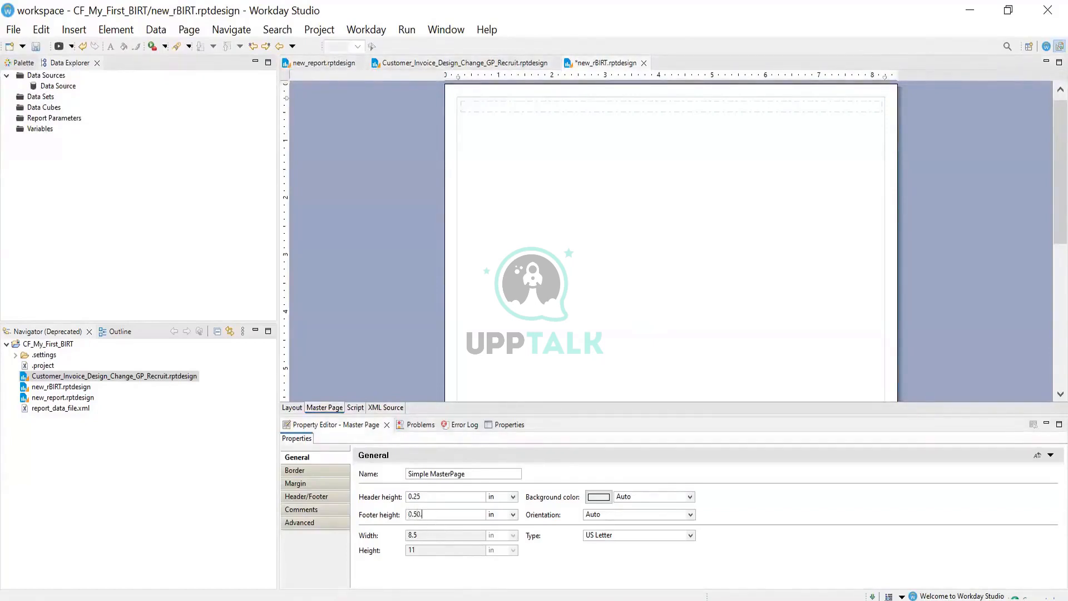
pyautogui.write('.25')
pyautogui.press('Return')
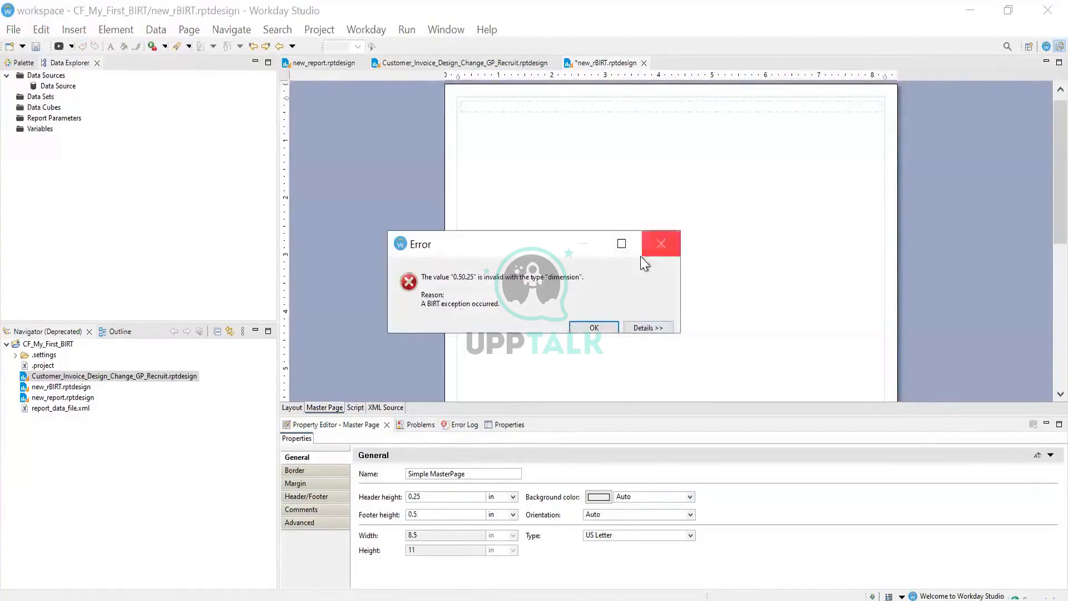
pyautogui.click(677, 243)
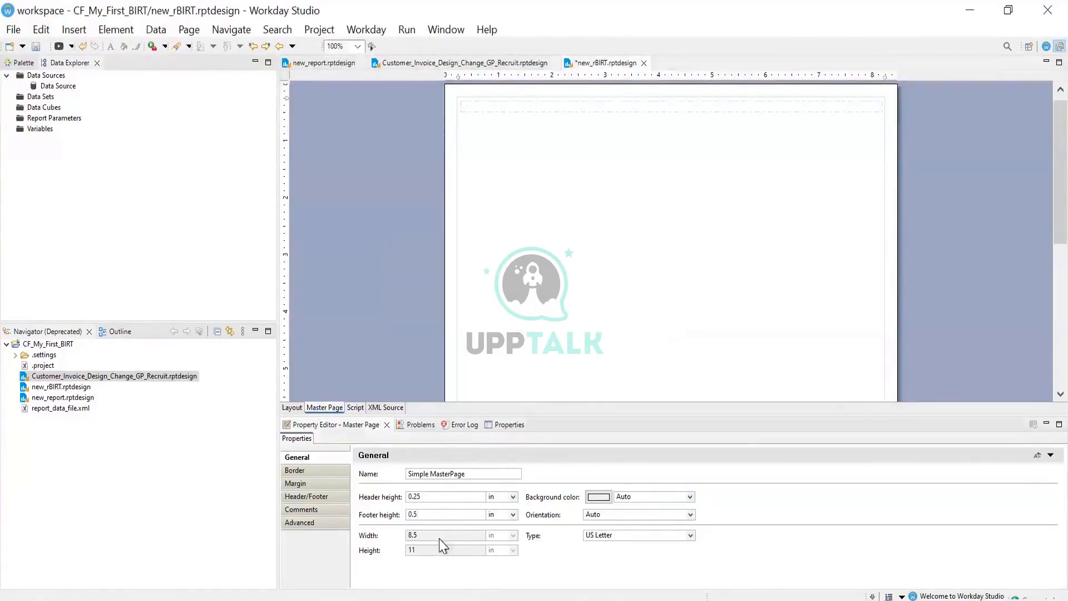
pyautogui.click(450, 502)
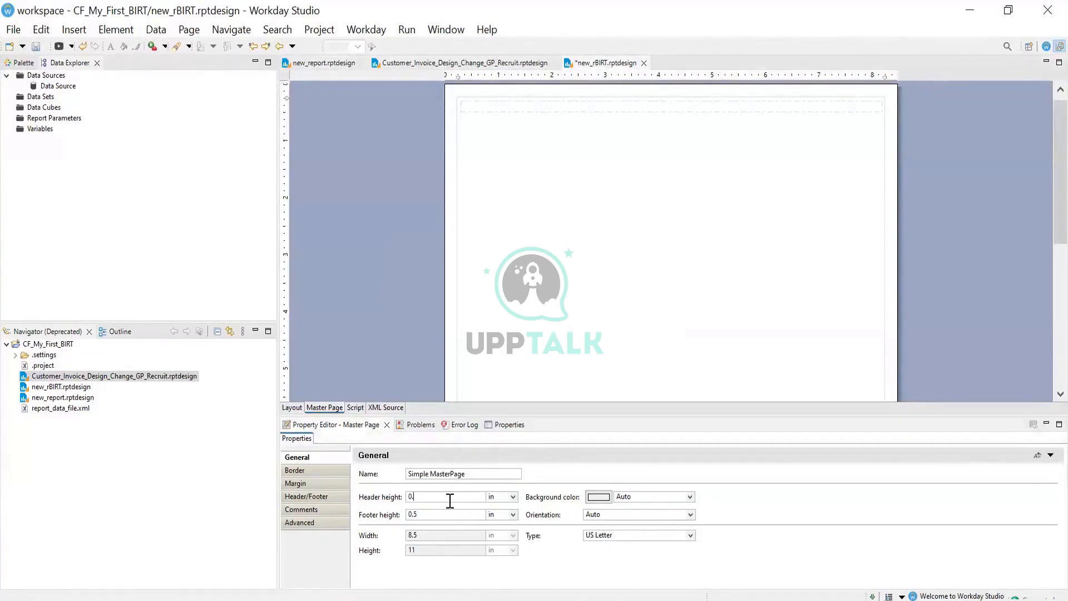
pyautogui.write('5')
pyautogui.click(637, 266)
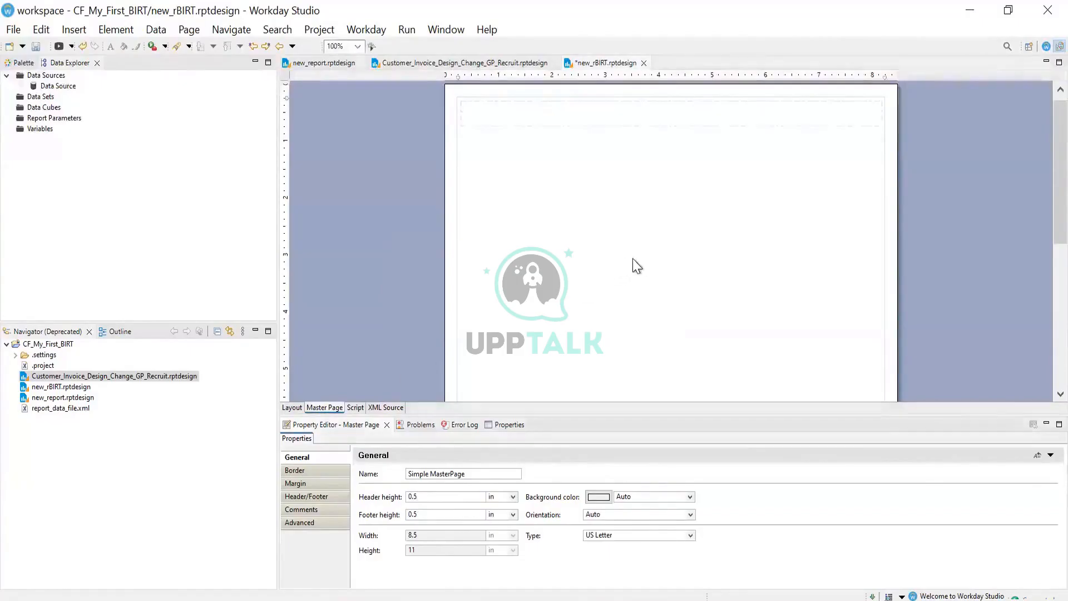
pyautogui.moveTo(1055, 210); pyautogui.dragTo(974, 250)
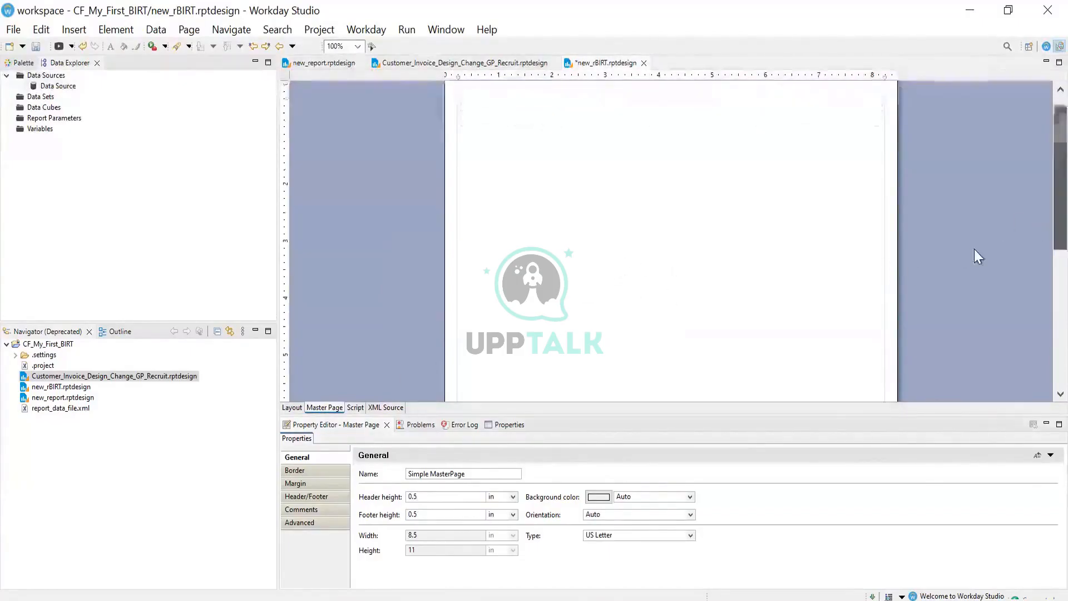
# Insert a new table into the report body with 1 column and 1 detail row
pyautogui.click(292, 407)
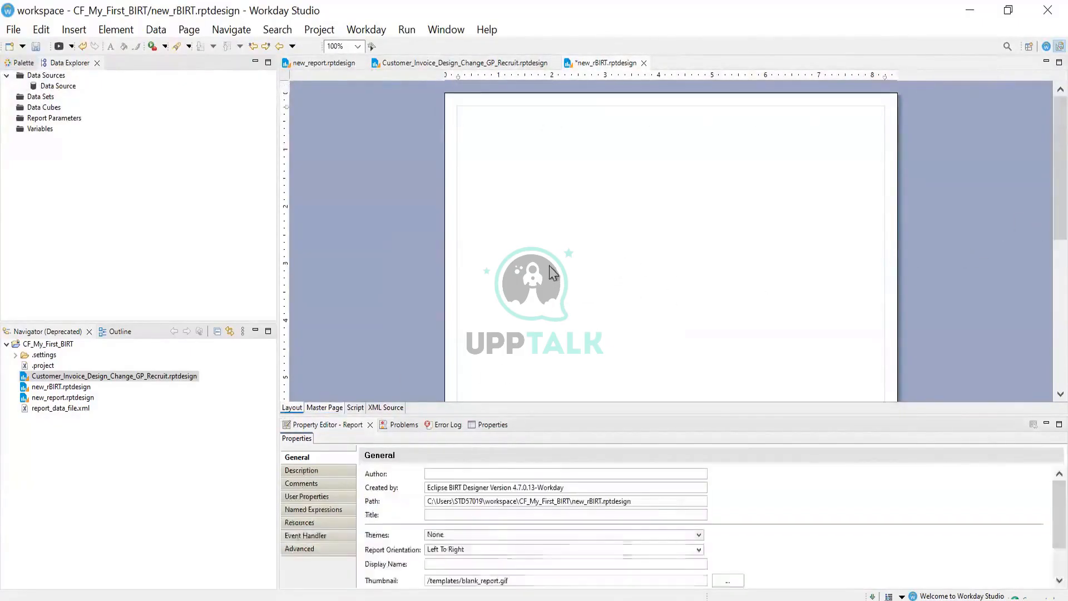
pyautogui.click(306, 469)
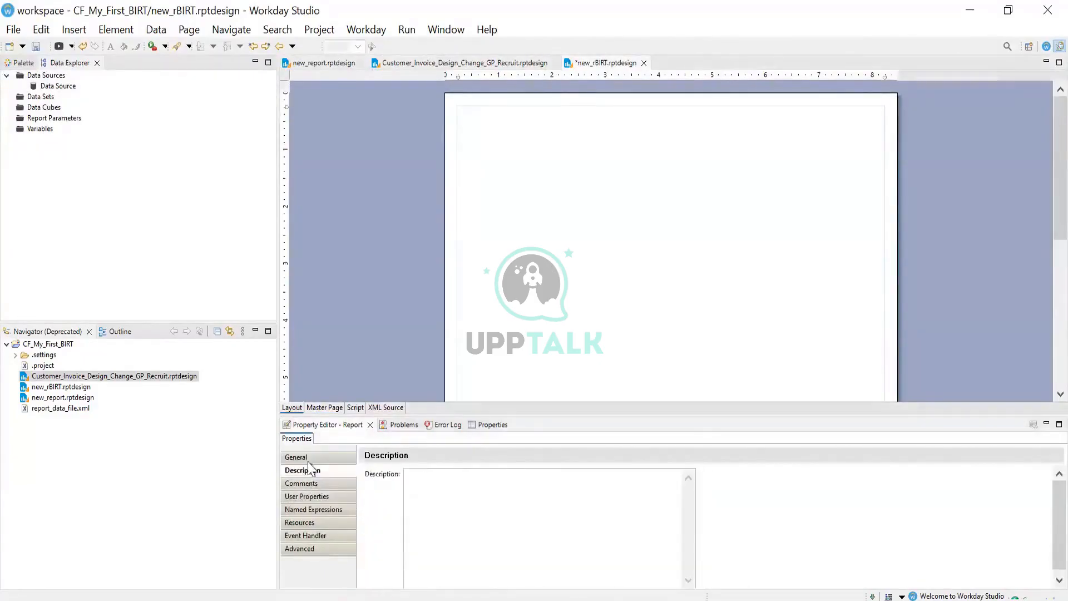
pyautogui.click(304, 457)
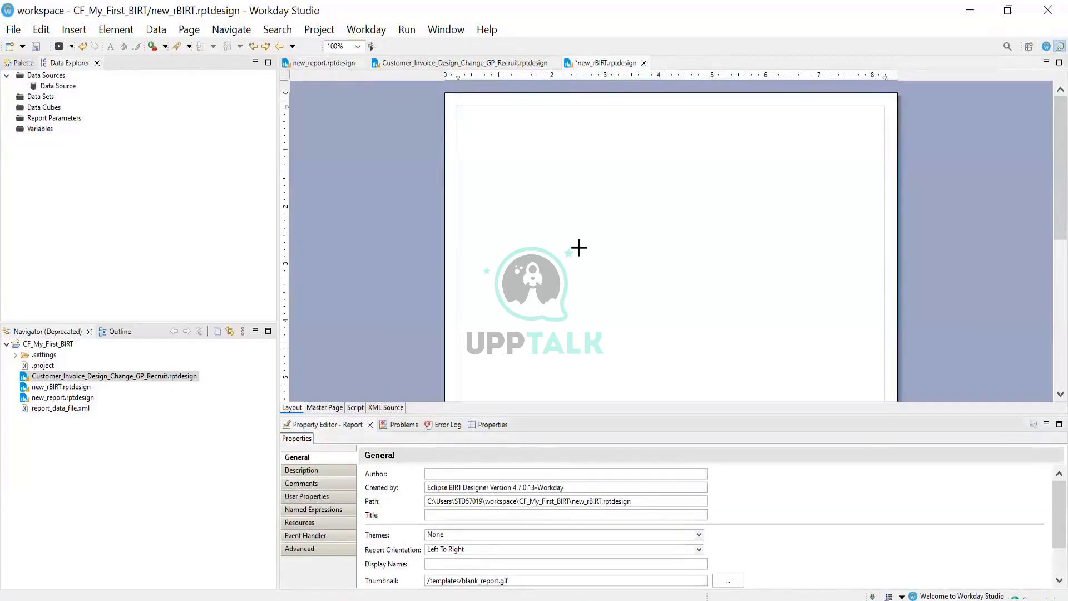
pyautogui.rightClick(544, 181)
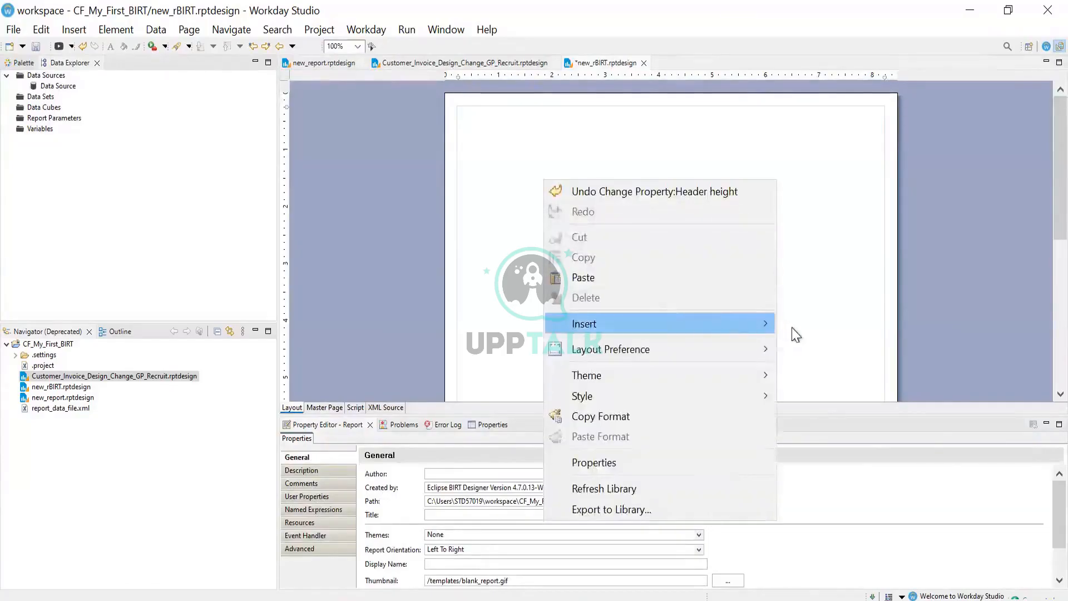
pyautogui.moveTo(795, 334)
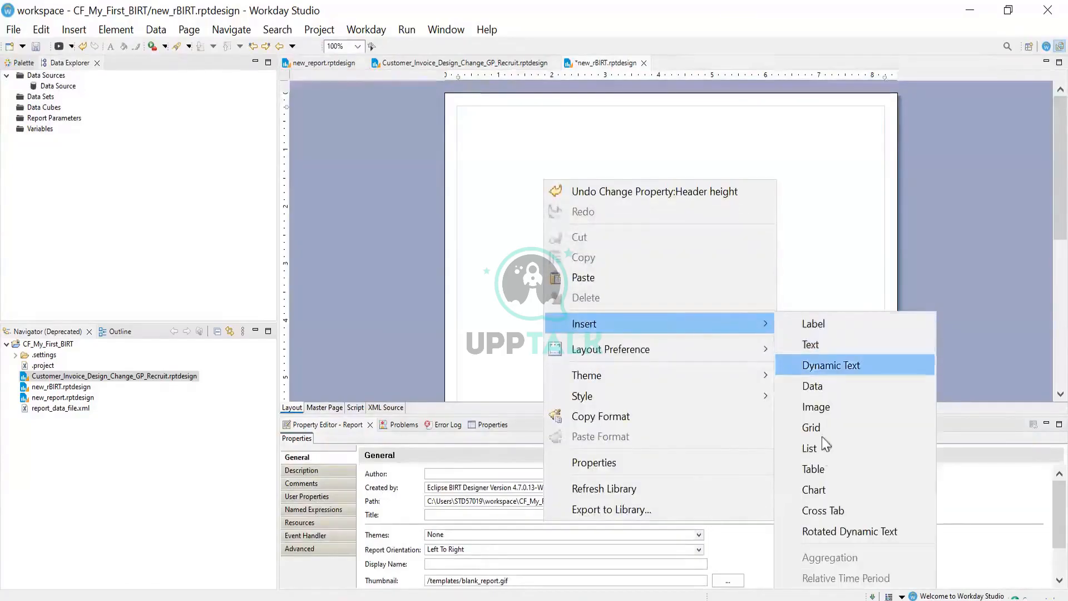
pyautogui.click(825, 469)
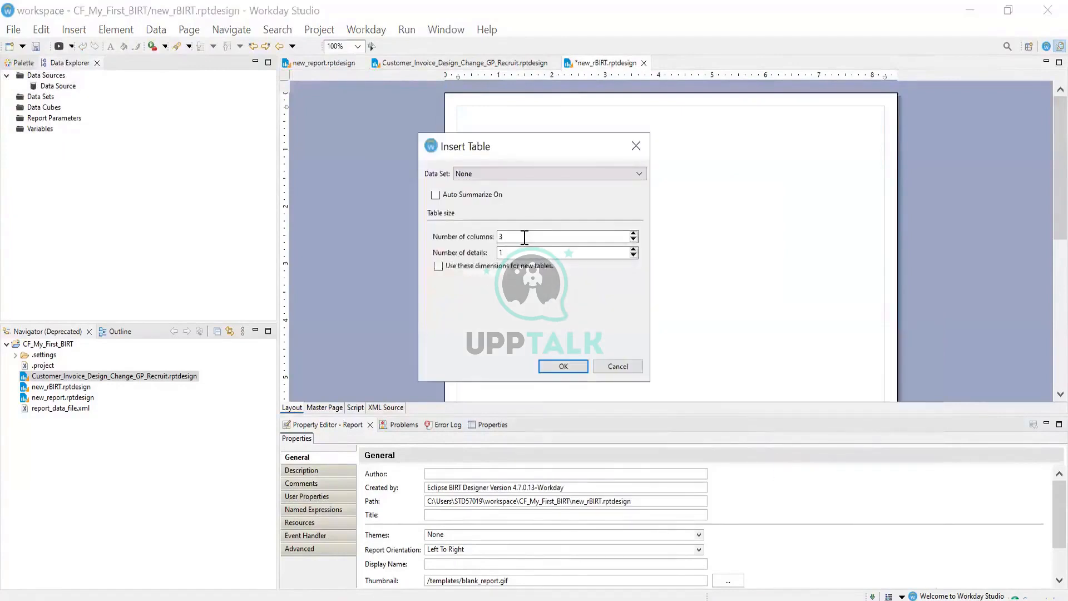
pyautogui.write('11')
# Confirm the one-column table and delete its header and footer rows, keeping only the detail row
pyautogui.click(580, 363)
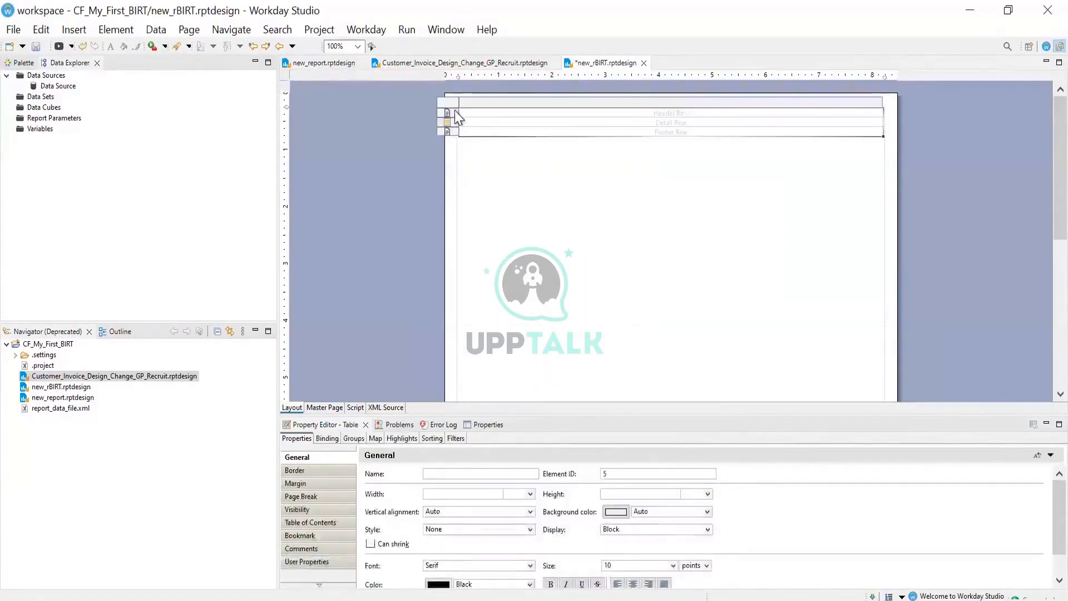
pyautogui.click(455, 112)
pyautogui.rightClick(455, 111)
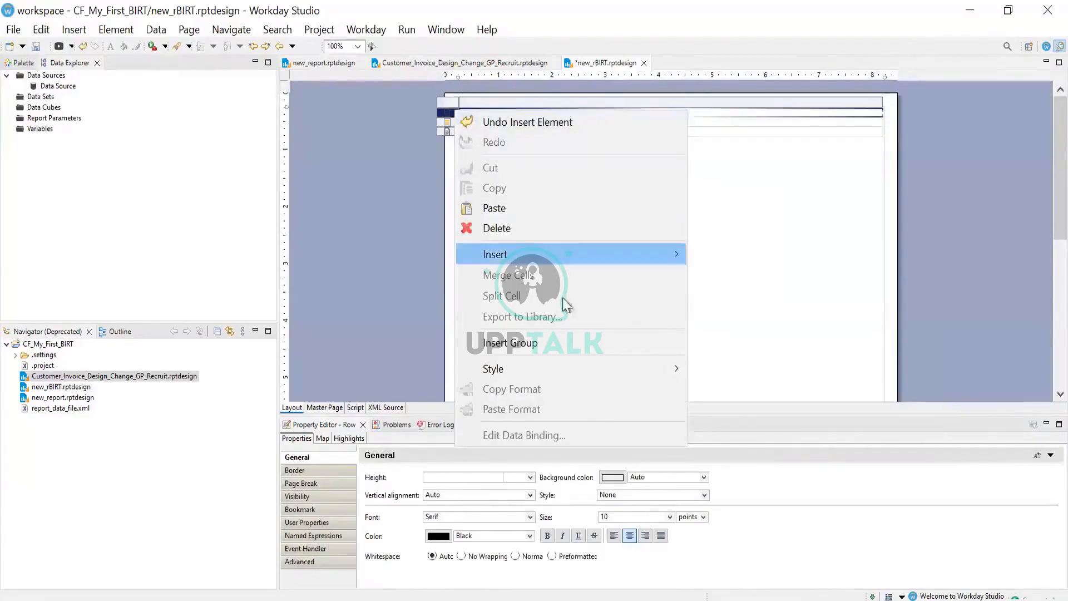
pyautogui.click(451, 153)
pyautogui.press('Delete')
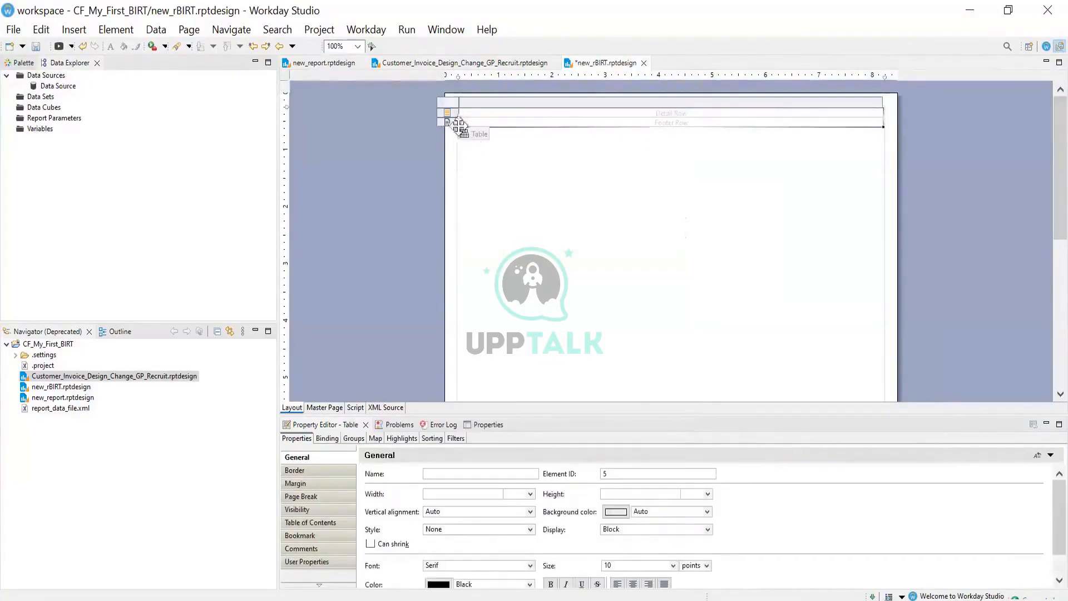
pyautogui.click(448, 122)
pyautogui.rightClick(448, 123)
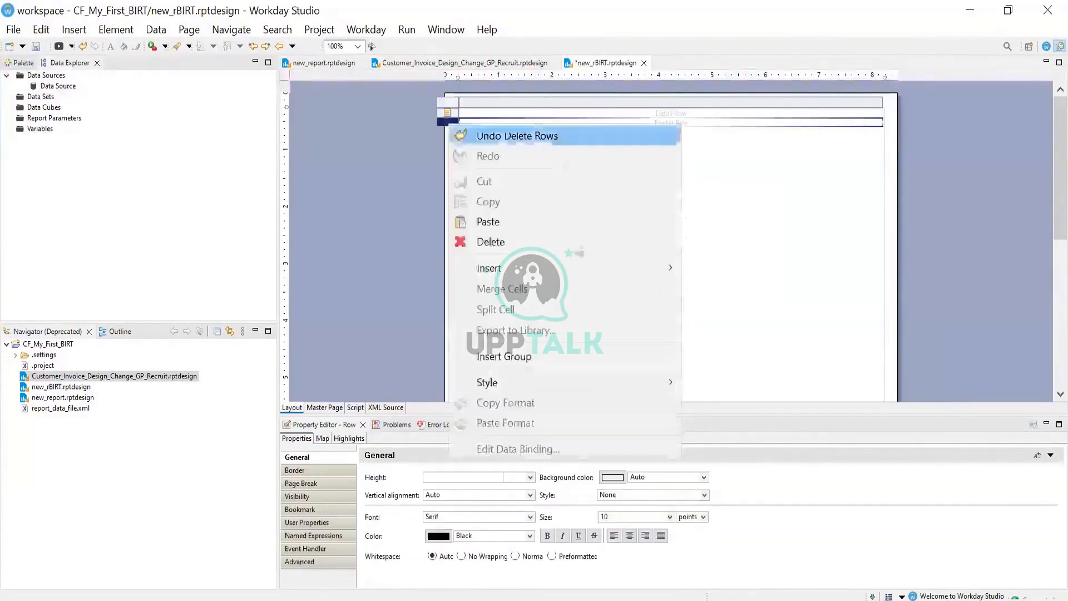
pyautogui.click(500, 243)
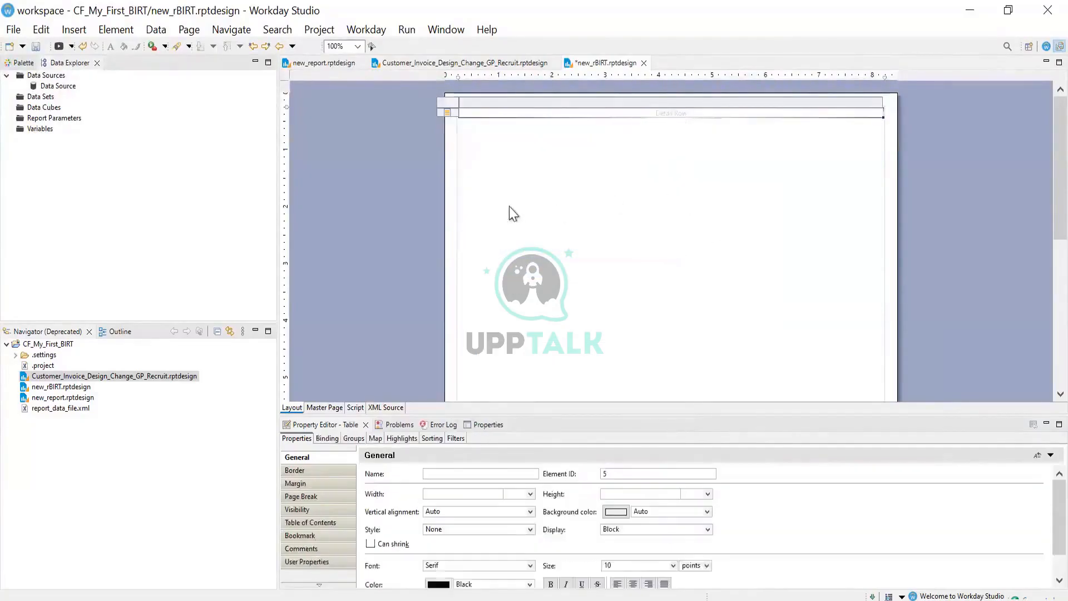
# Drag the detail row's bottom border down until the row is about 5.73 in tall
pyautogui.click(461, 117)
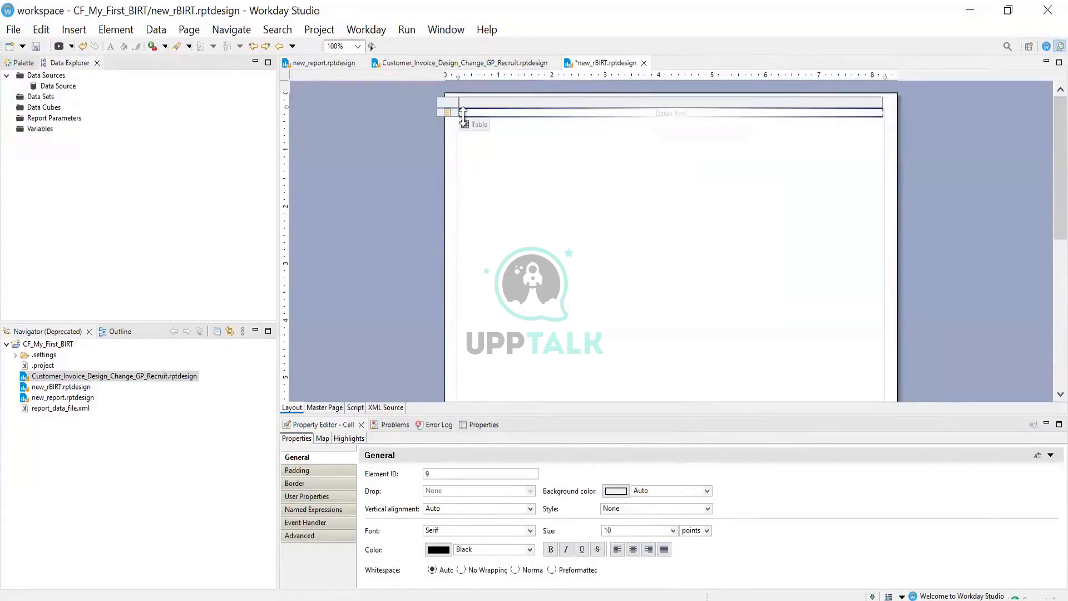
pyautogui.moveTo(462, 114); pyautogui.dragTo(465, 359)
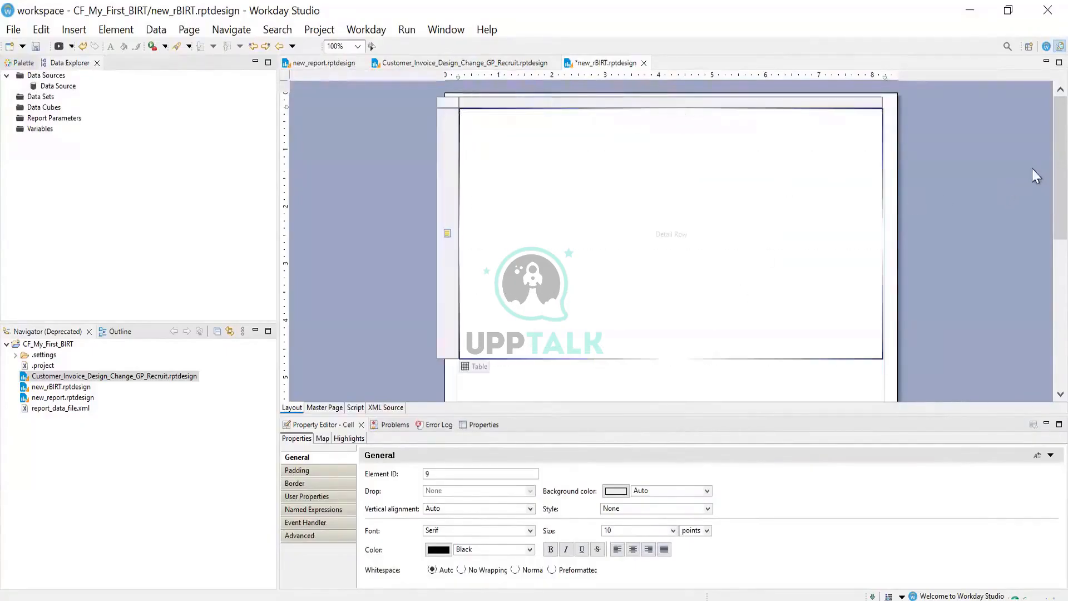
pyautogui.scroll(-3, 1037, 148)
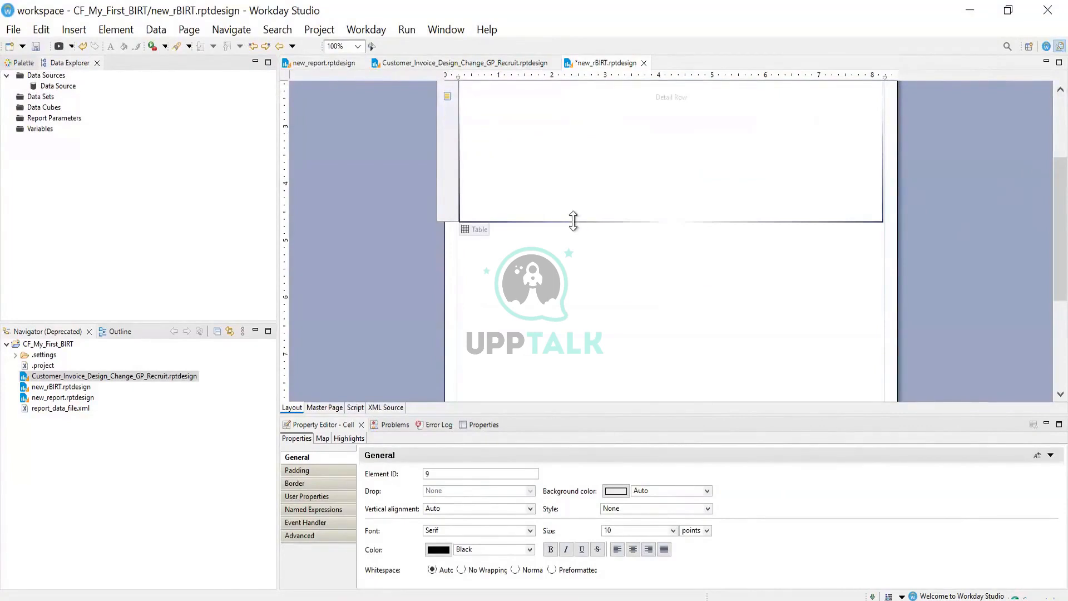
pyautogui.moveTo(573, 220); pyautogui.dragTo(614, 351)
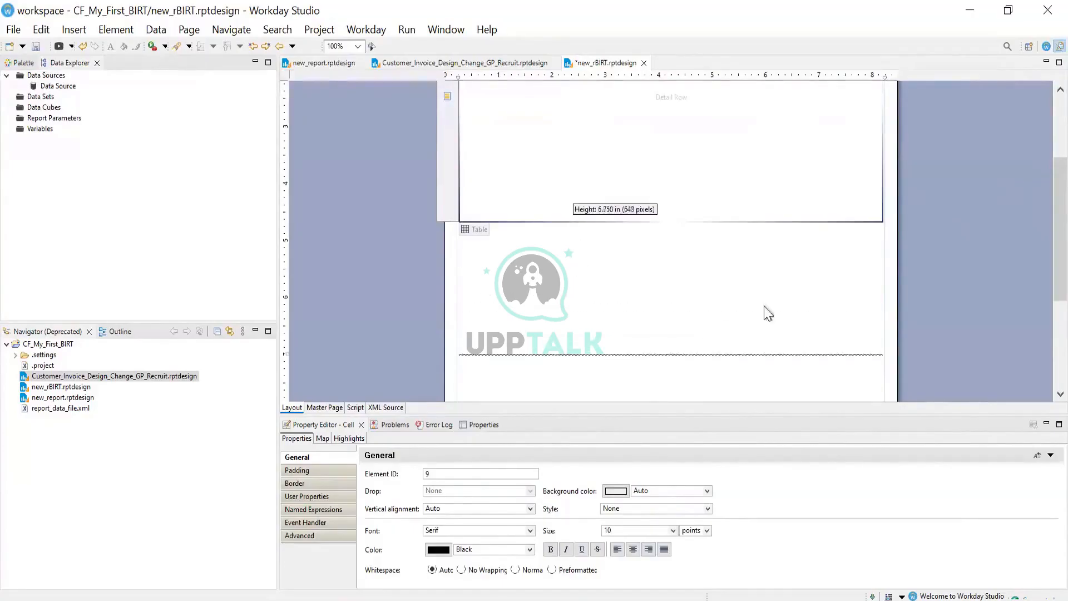
pyautogui.scroll(-3, 1036, 225)
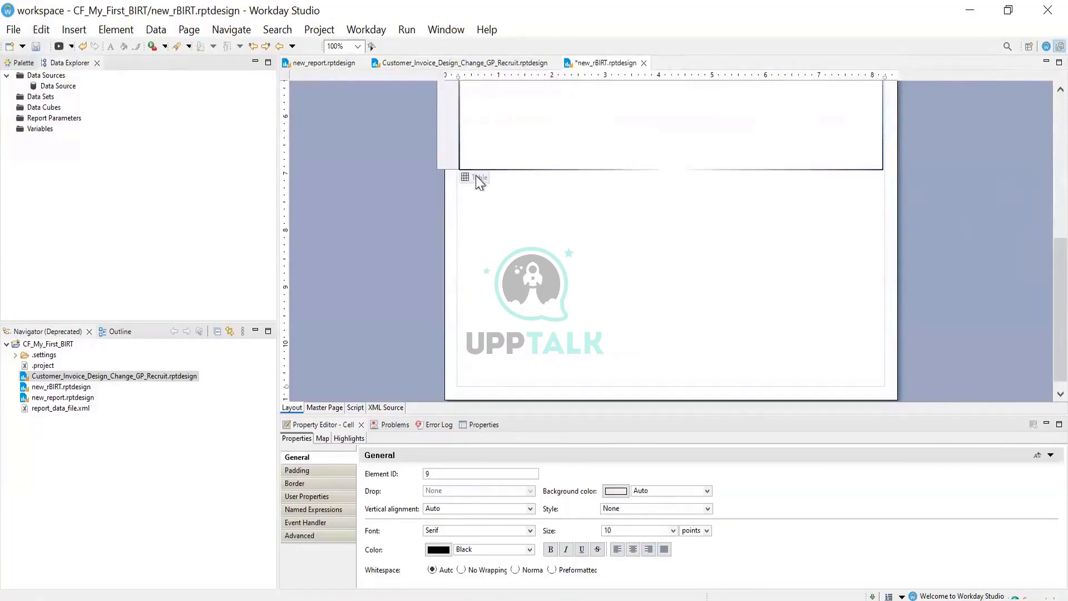
pyautogui.click(475, 177)
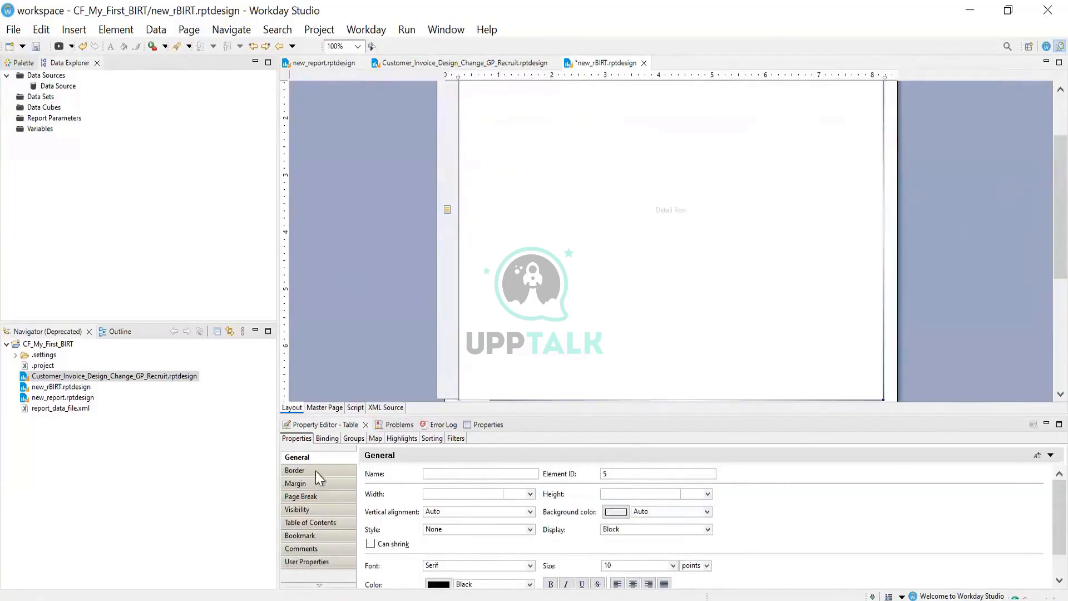
pyautogui.click(326, 439)
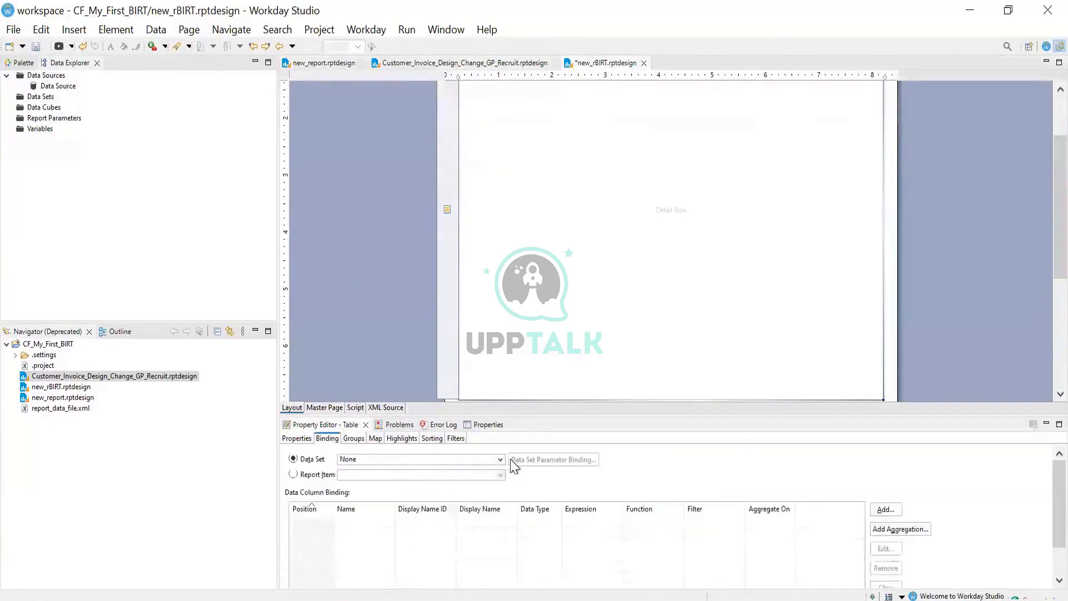
pyautogui.click(495, 458)
pyautogui.click(411, 469)
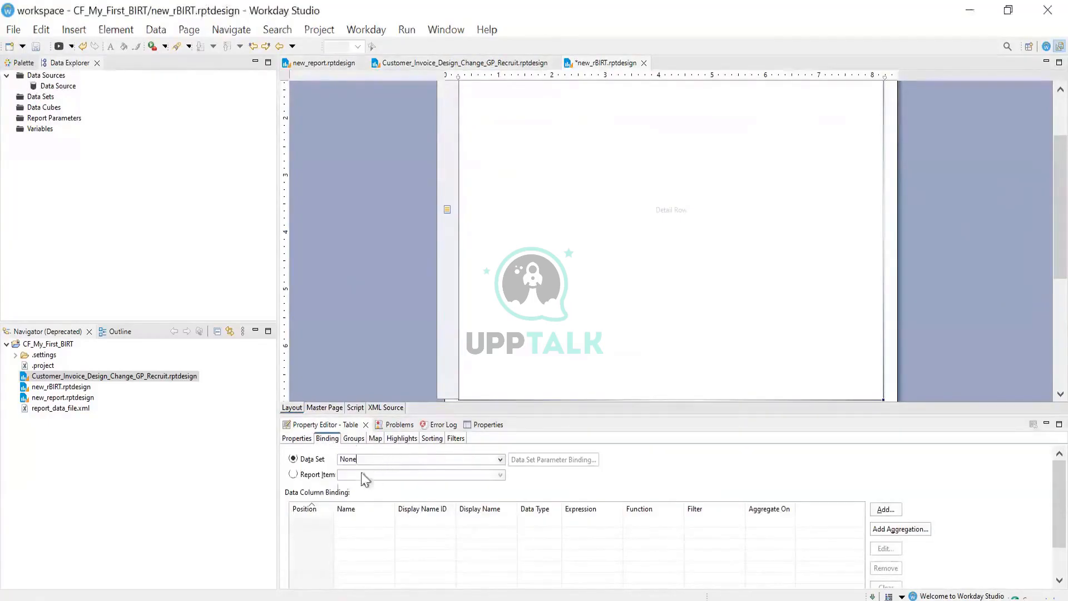
pyautogui.click(500, 459)
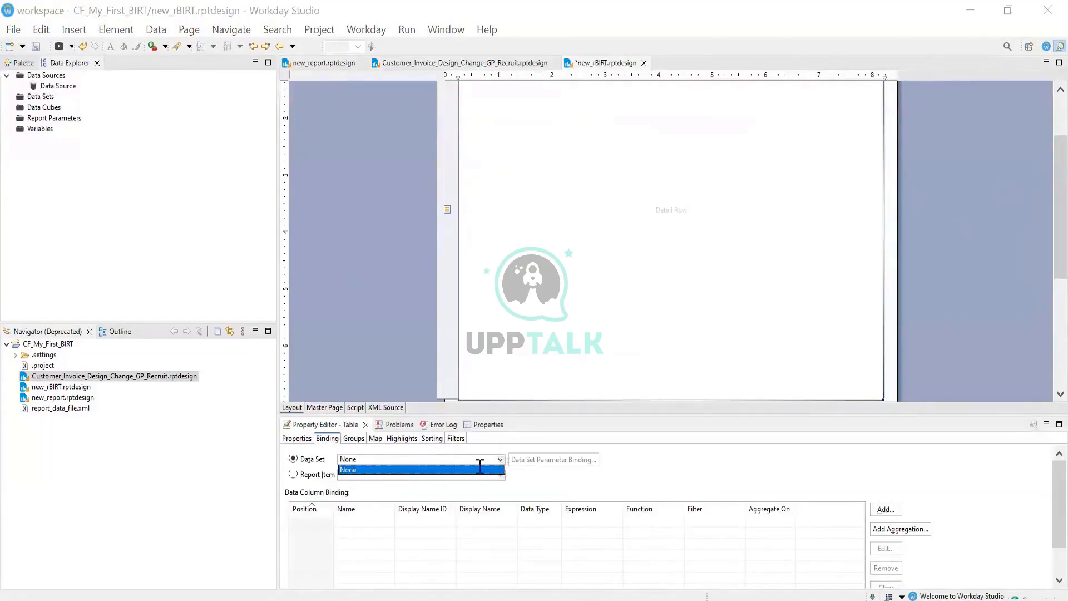
pyautogui.click(362, 470)
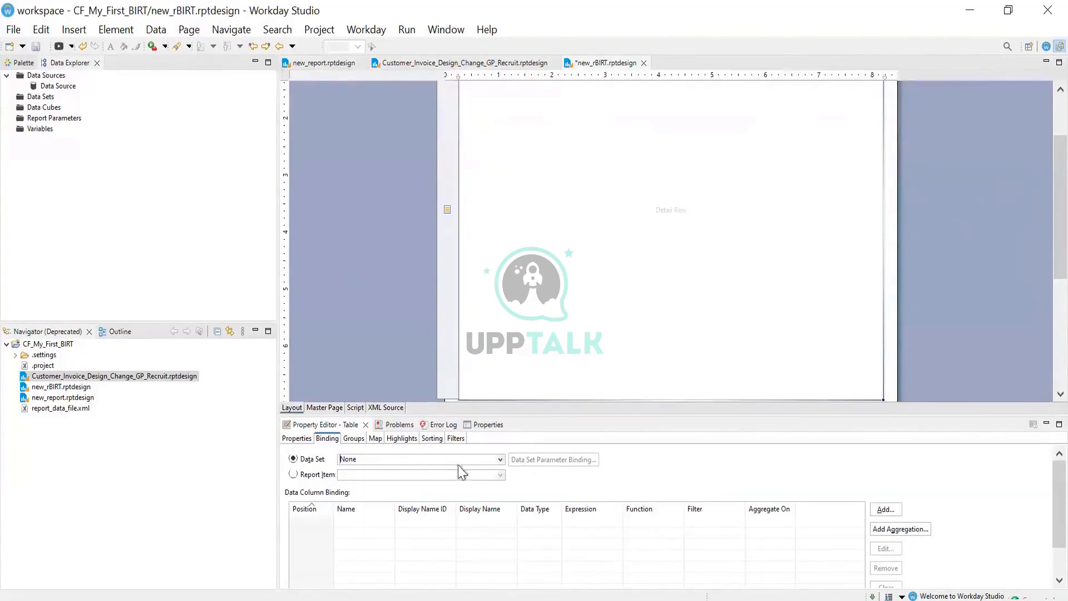
pyautogui.click(691, 298)
pyautogui.moveTo(1059, 240); pyautogui.dragTo(1059, 310)
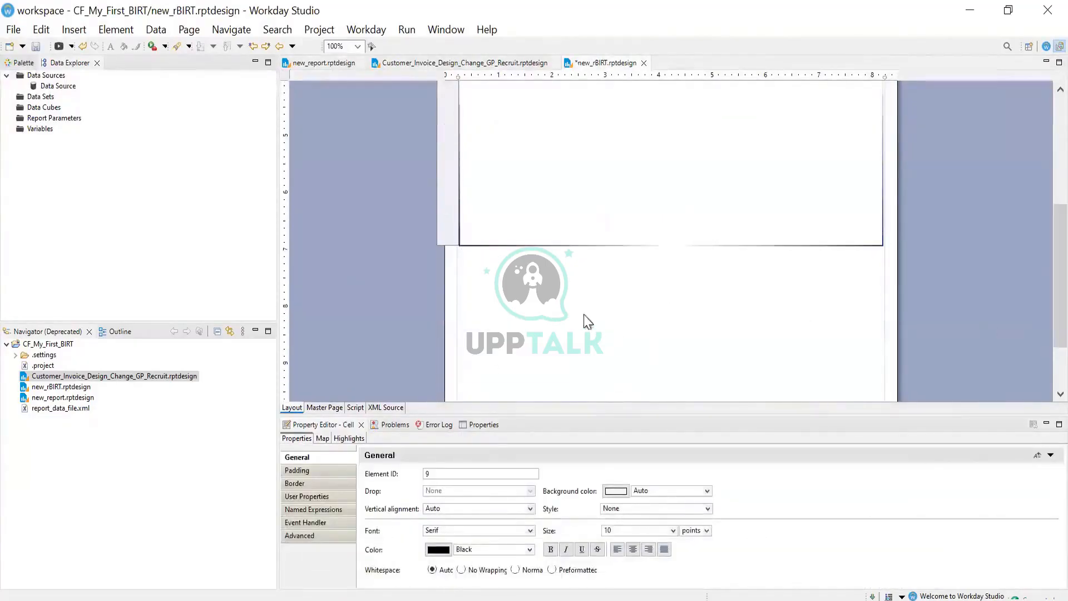
pyautogui.click(477, 253)
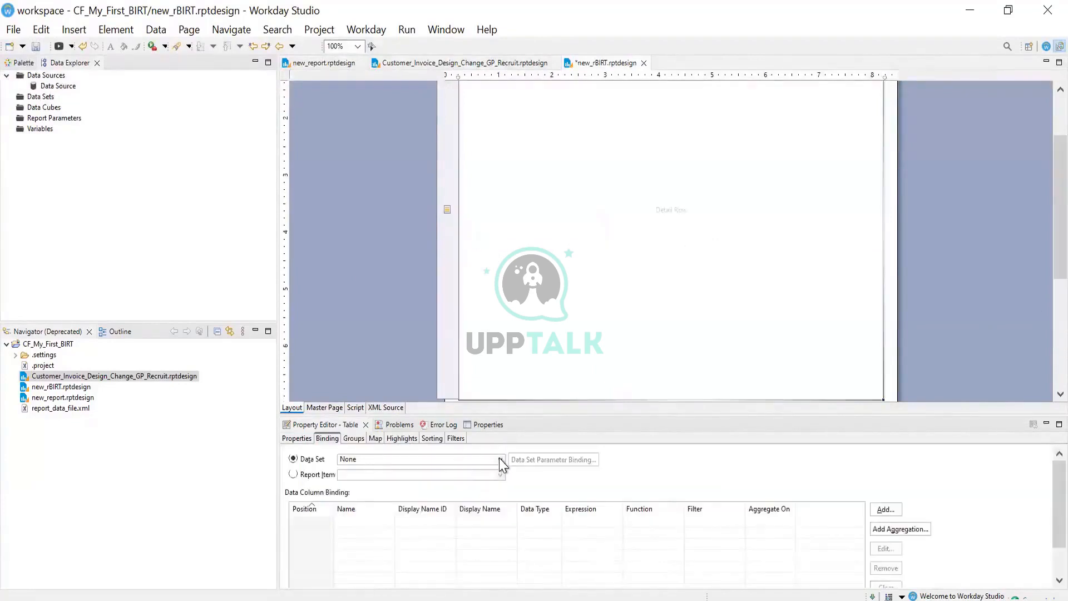
pyautogui.click(499, 459)
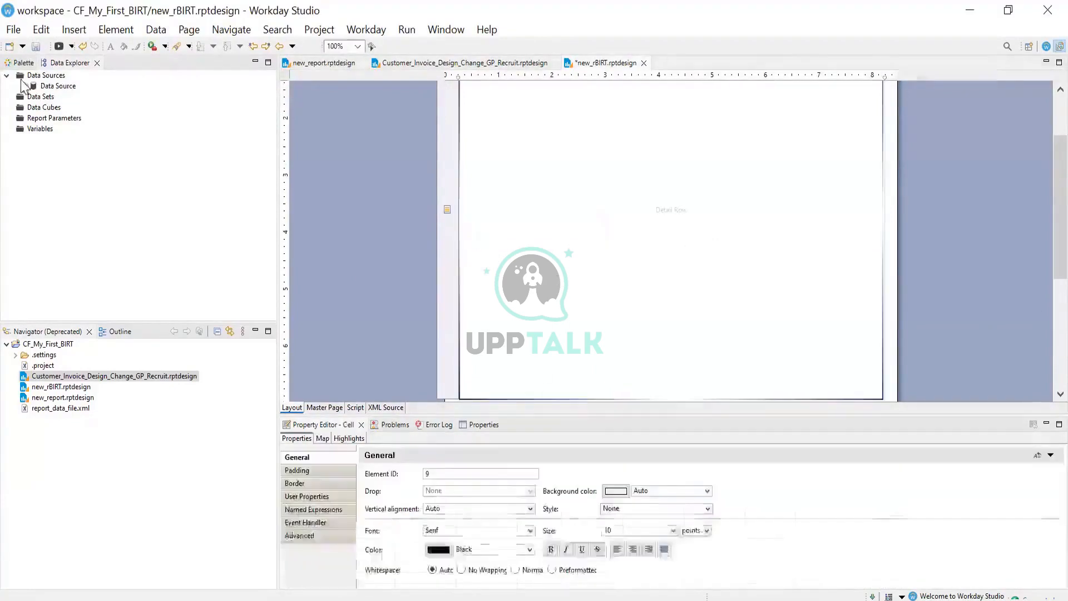
# Review the report's Data Source settings and close them without changes
pyautogui.click(58, 86)
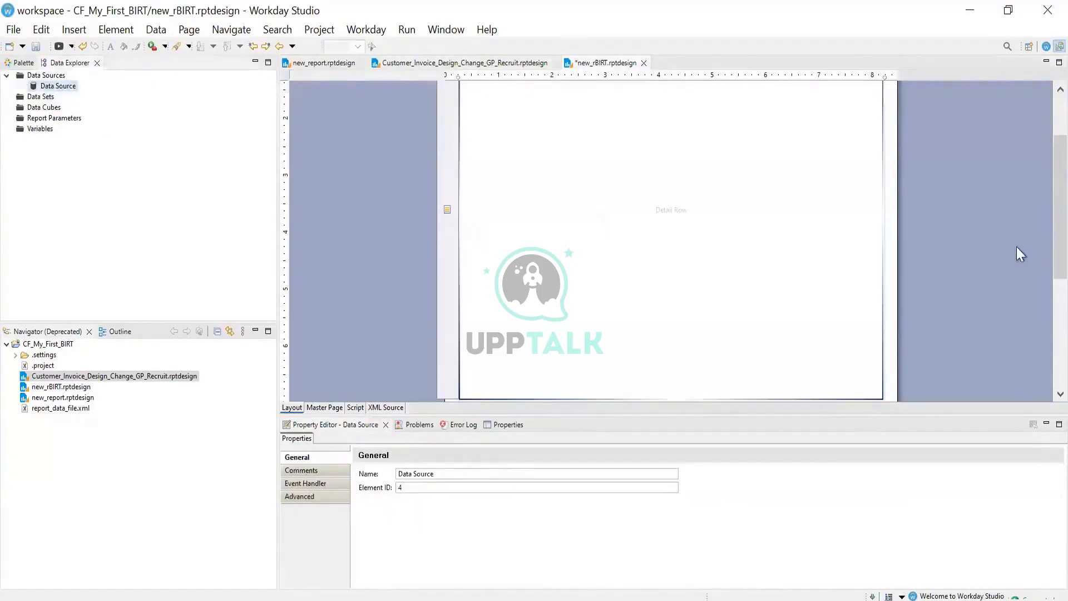
pyautogui.moveTo(1056, 233); pyautogui.dragTo(1038, 144)
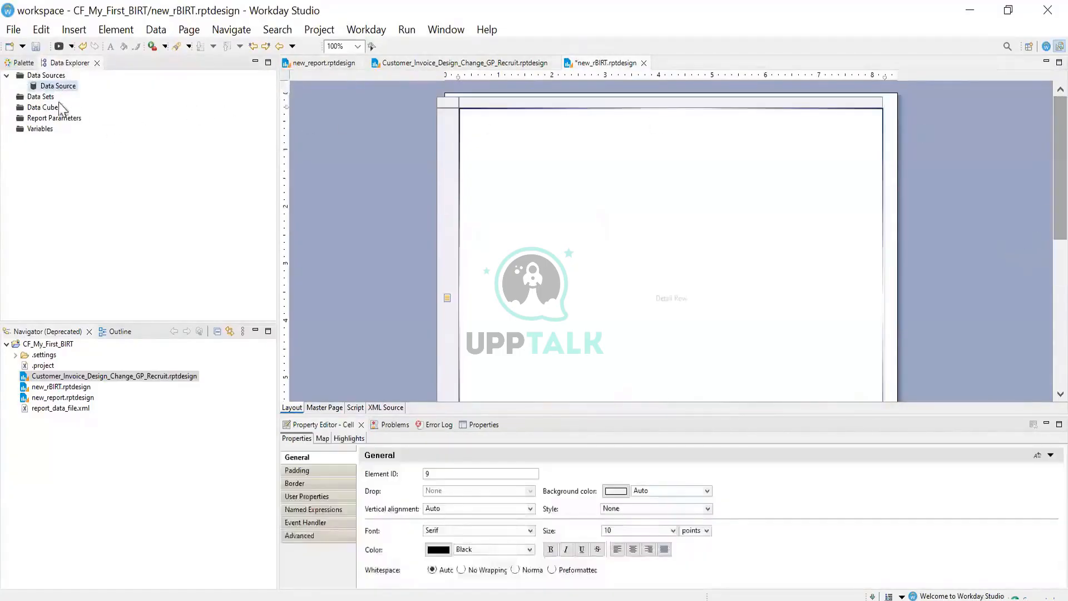
pyautogui.rightClick(61, 87)
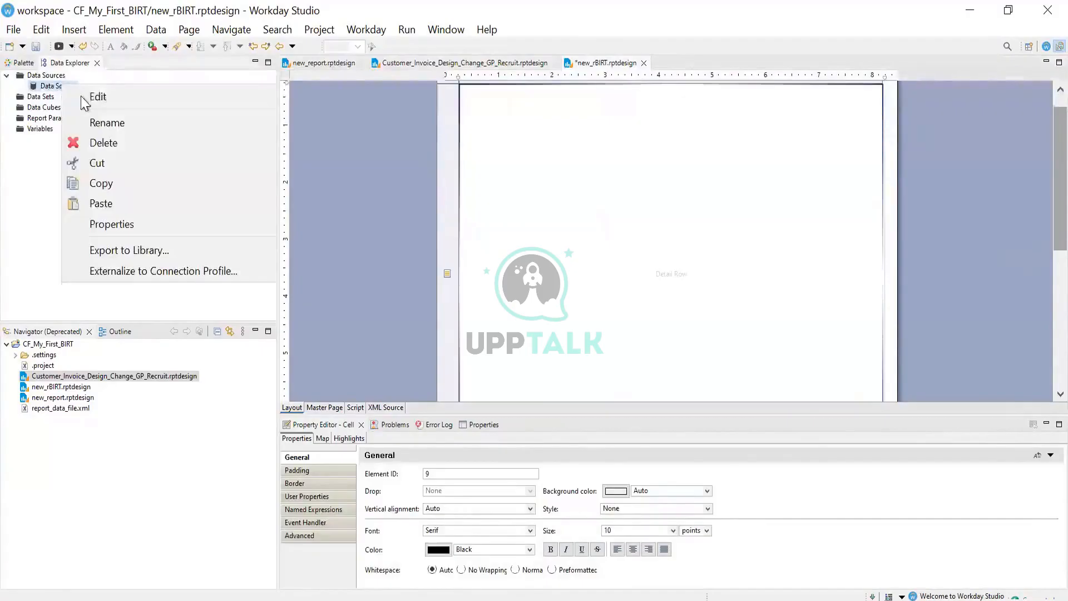
pyautogui.click(81, 96)
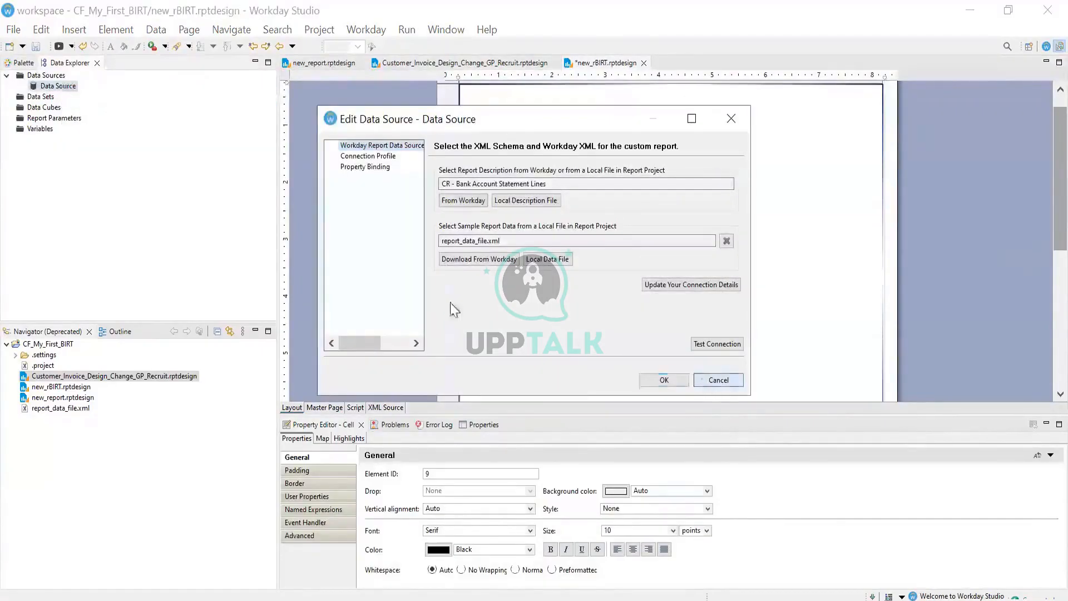
pyautogui.click(717, 380)
# Create a Workday Primary Report Data Set named Primary_Stateent and accept its 10 output columns
pyautogui.rightClick(47, 100)
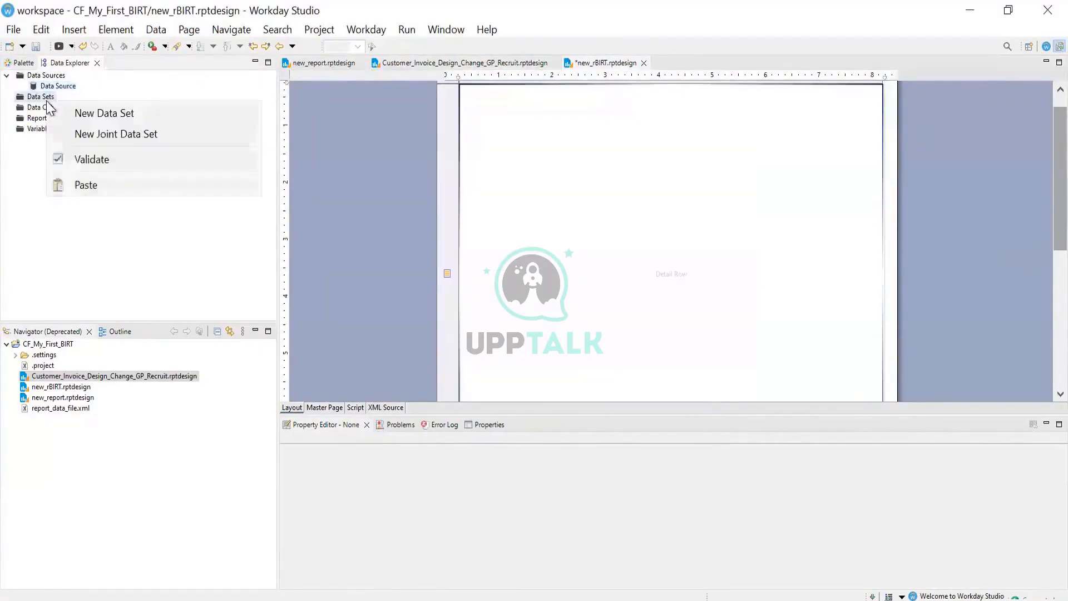
pyautogui.click(99, 118)
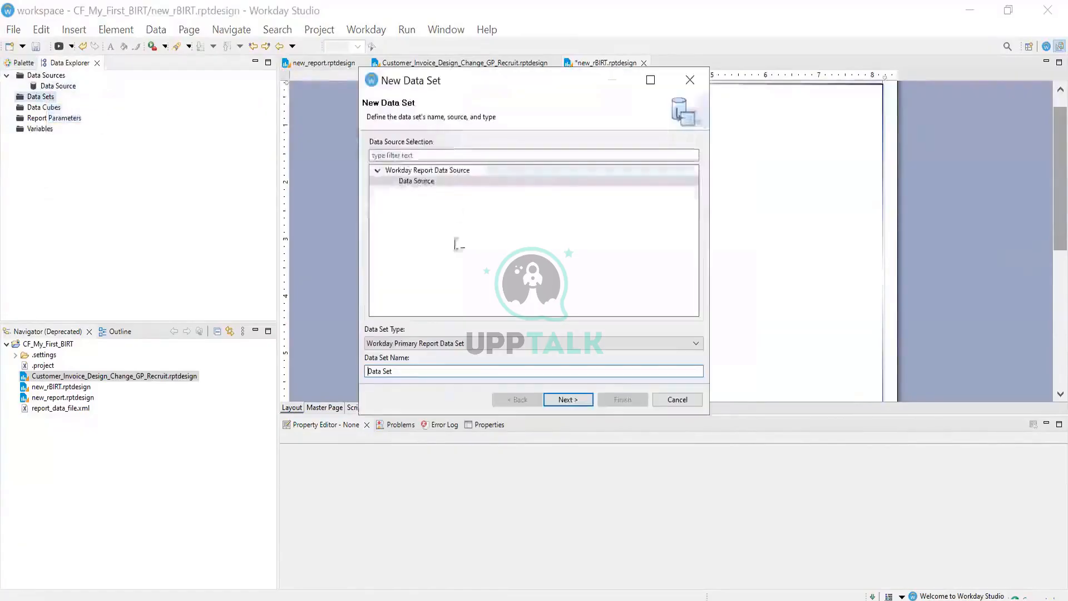
pyautogui.click(426, 340)
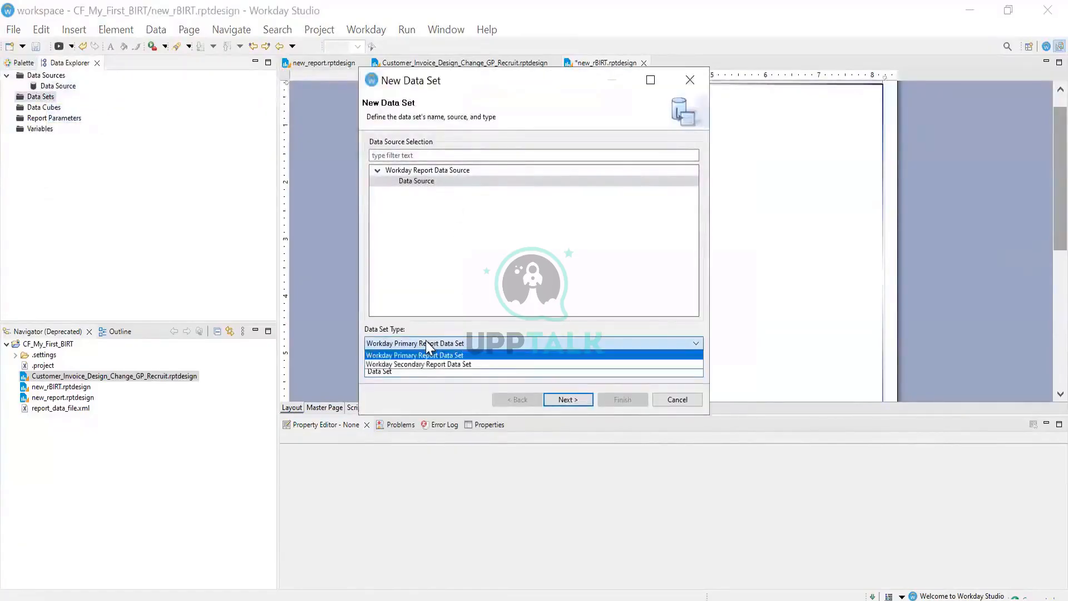
pyautogui.click(426, 341)
pyautogui.click(420, 374)
pyautogui.doubleClick(413, 372)
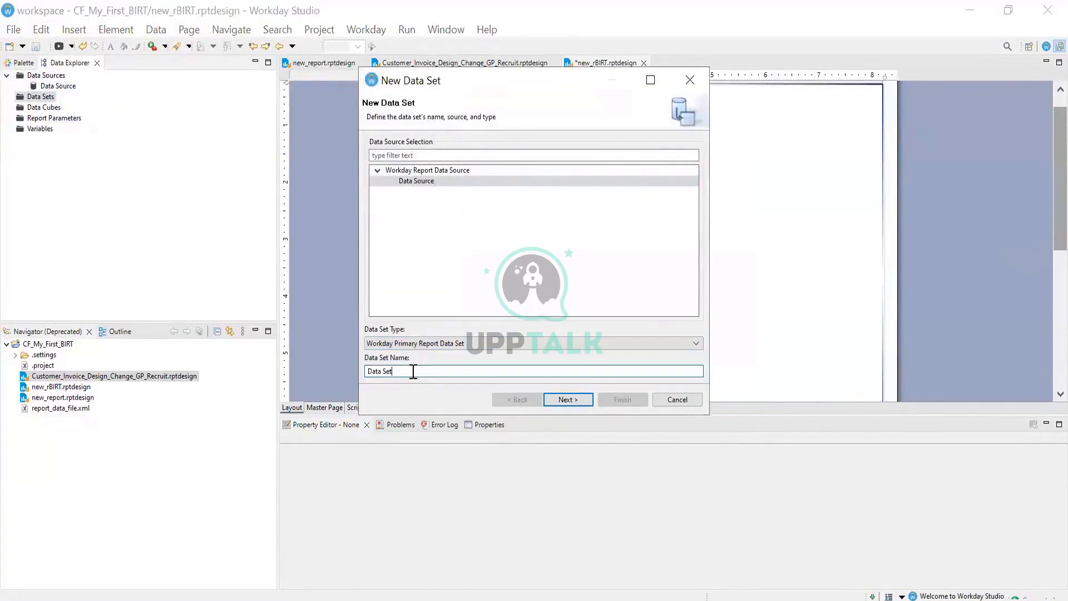
pyautogui.press('BackSpace')
pyautogui.press('BackSpace')
pyautogui.press('BackSpace')
pyautogui.press('BackSpace')
pyautogui.press('BackSpace')
pyautogui.press('BackSpace')
pyautogui.press('BackSpace')
pyautogui.press('BackSpace')
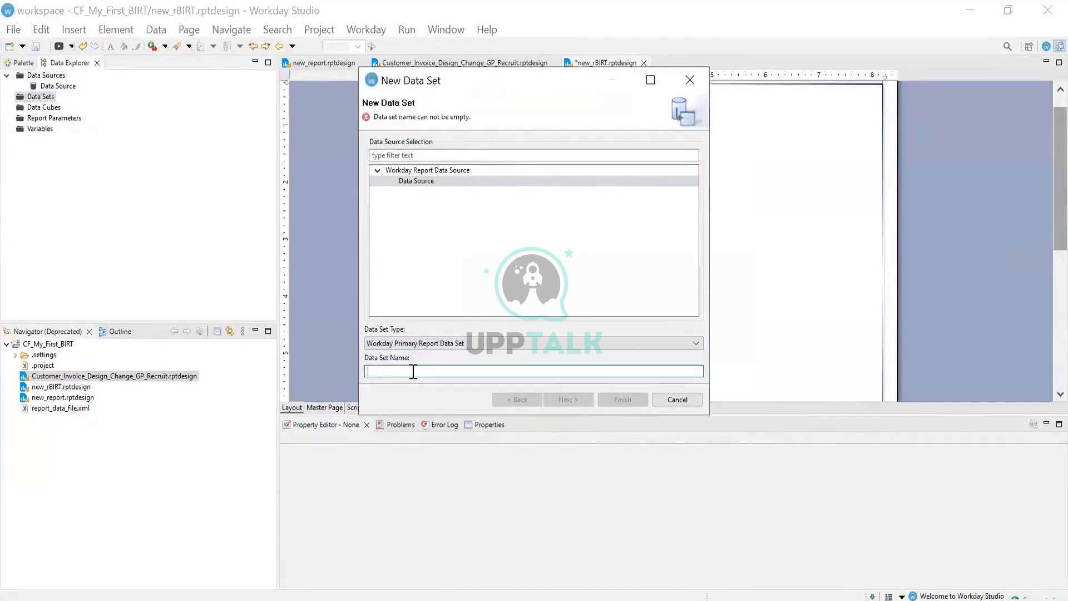
pyautogui.write('Primary_Statekent')
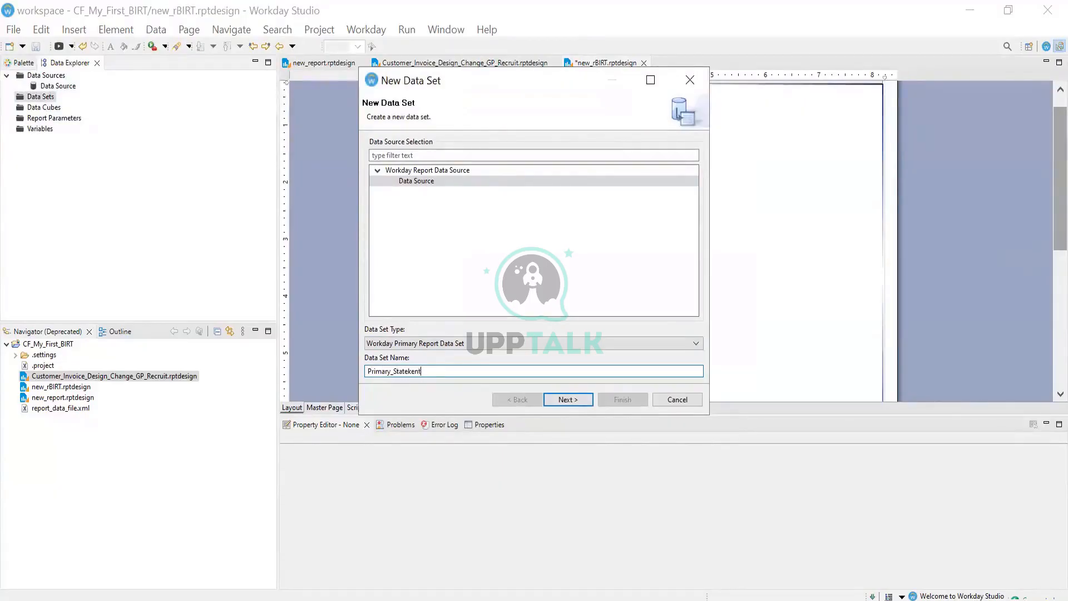
pyautogui.click(408, 371)
pyautogui.click(571, 400)
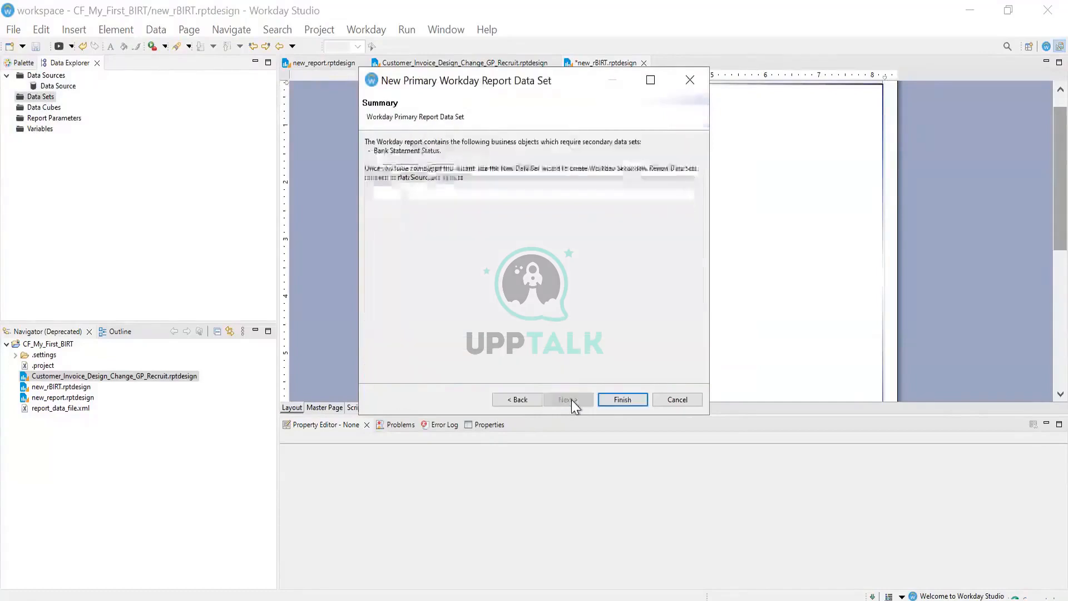
pyautogui.click(632, 405)
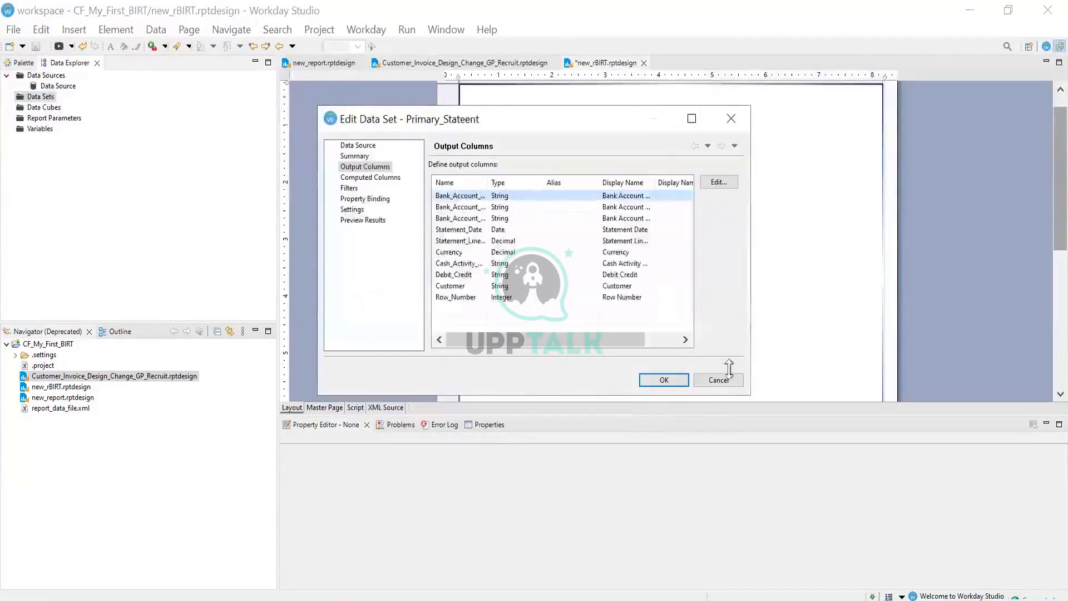
pyautogui.click(663, 380)
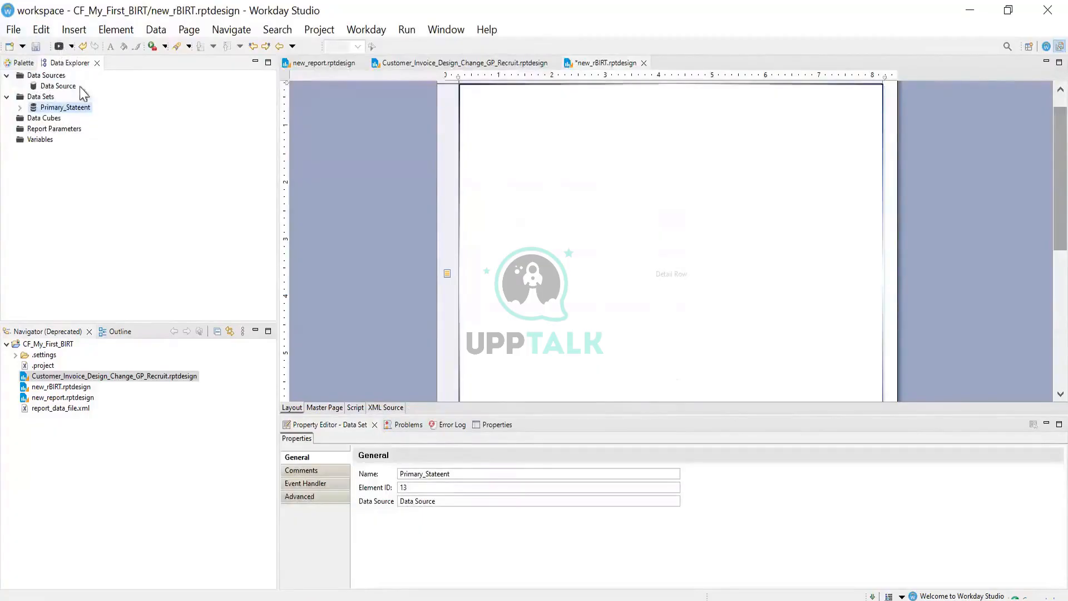
# Save the report design, then start and cancel another new data set
pyautogui.click(32, 47)
pyautogui.click(48, 97)
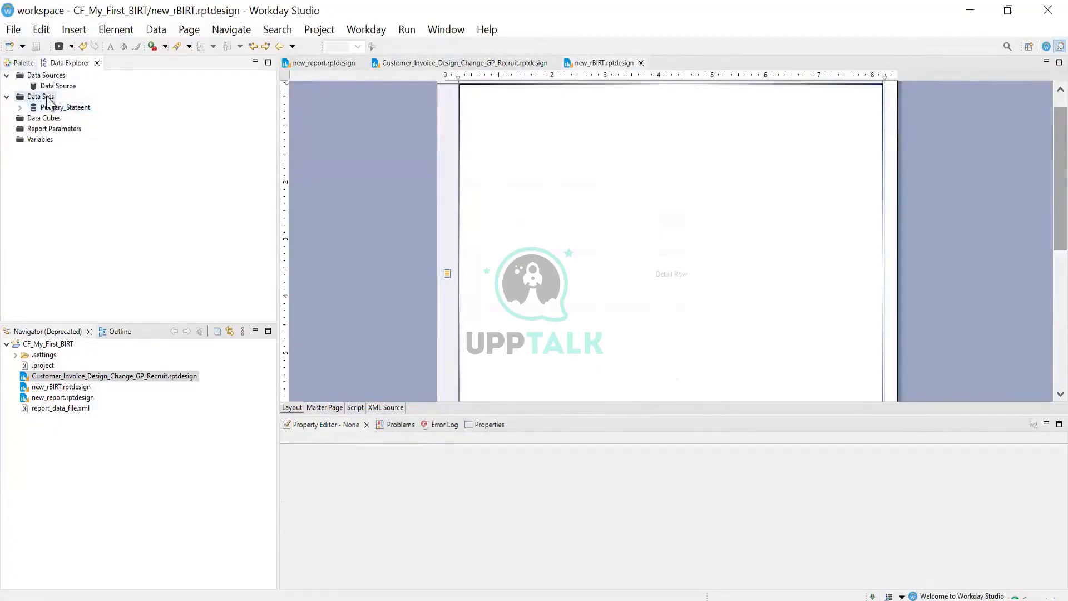
pyautogui.rightClick(47, 97)
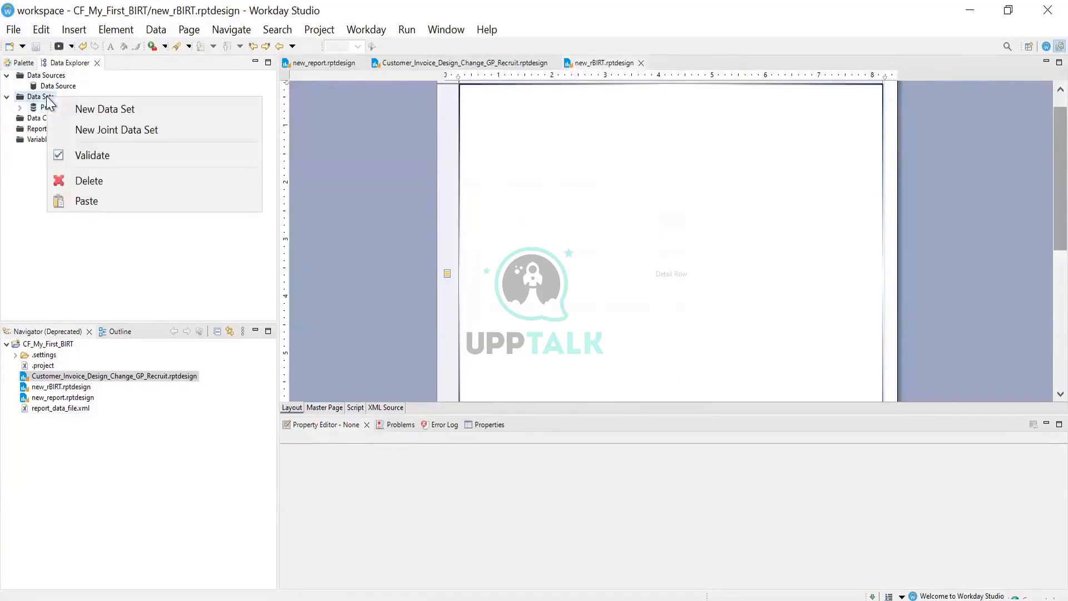
pyautogui.click(94, 109)
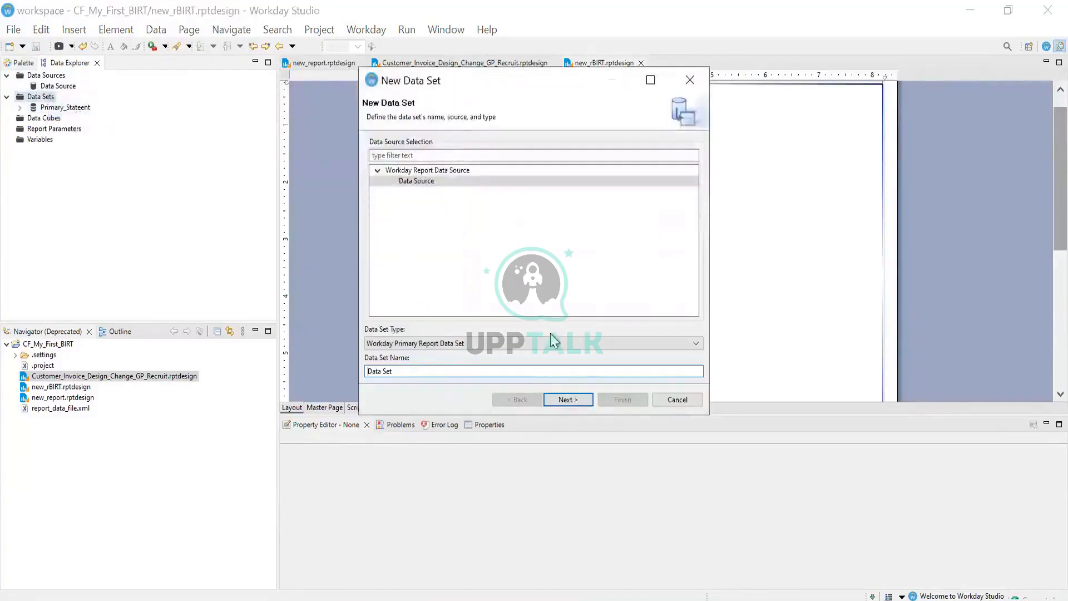
pyautogui.click(677, 399)
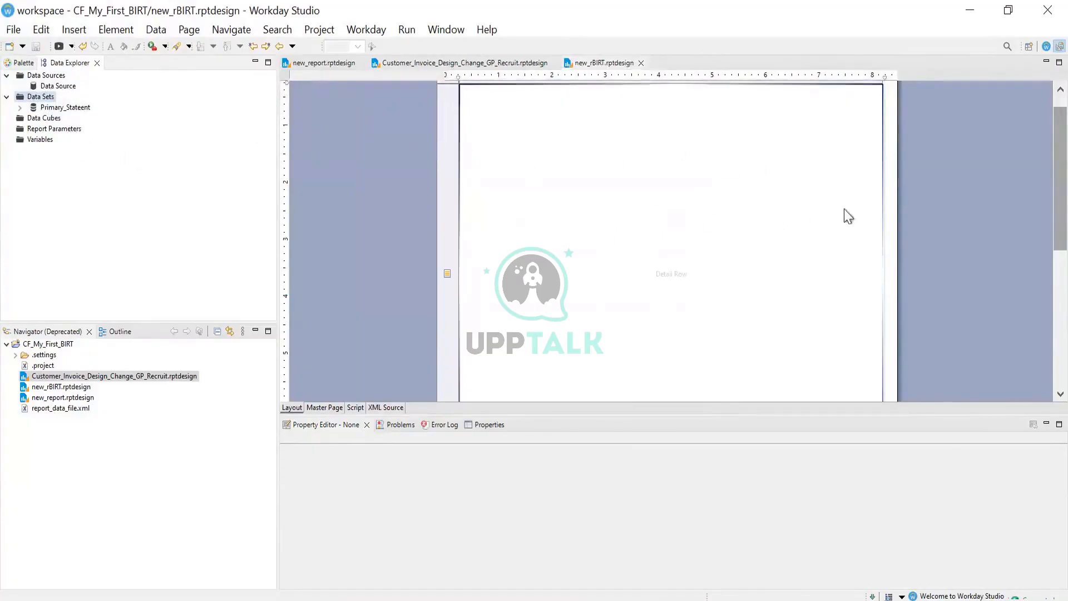
pyautogui.scroll(-5, 1037, 209)
# Bind the table to Primary_Stateent with all its columns selected and save the design
pyautogui.click(476, 201)
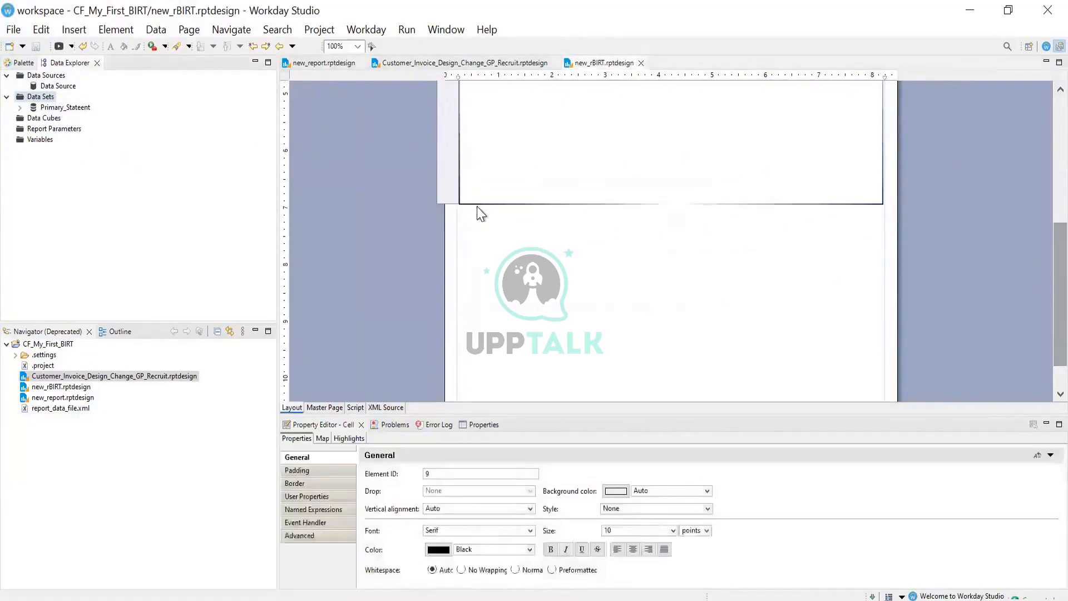
pyautogui.click(477, 210)
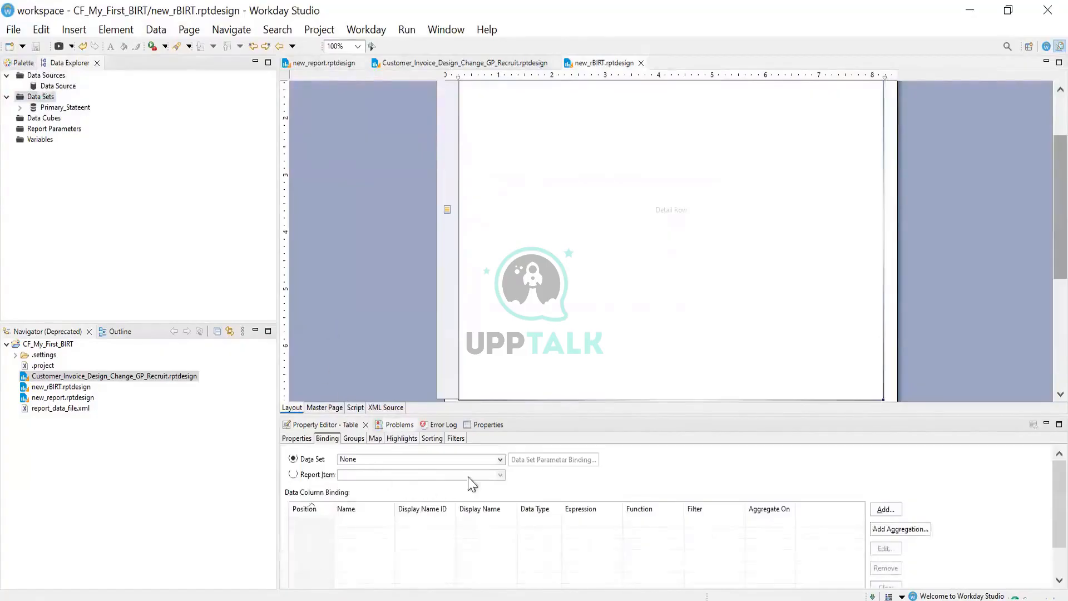
pyautogui.click(509, 458)
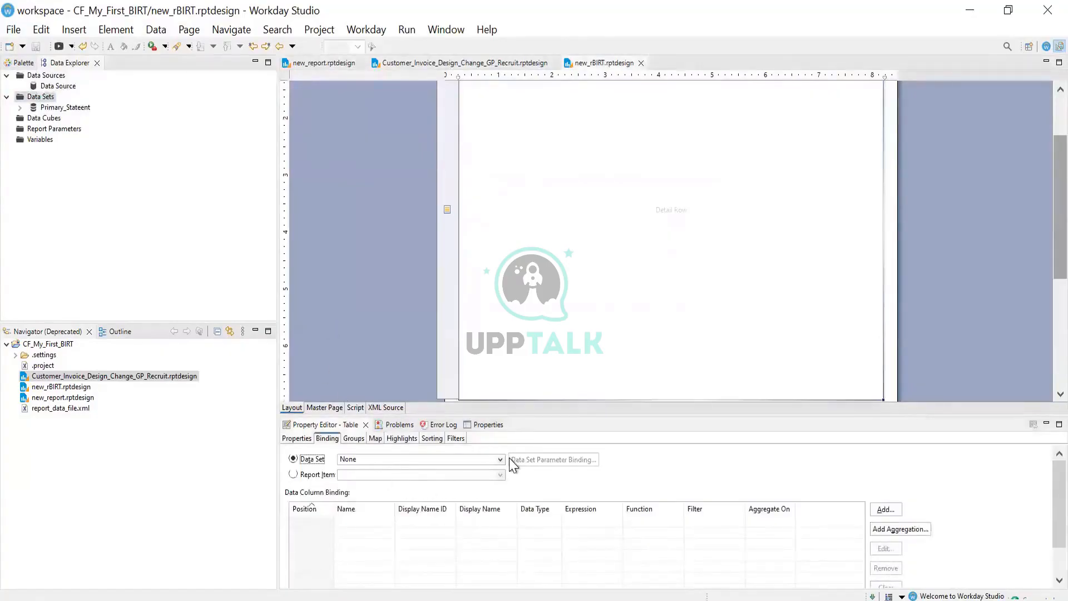
pyautogui.click(498, 459)
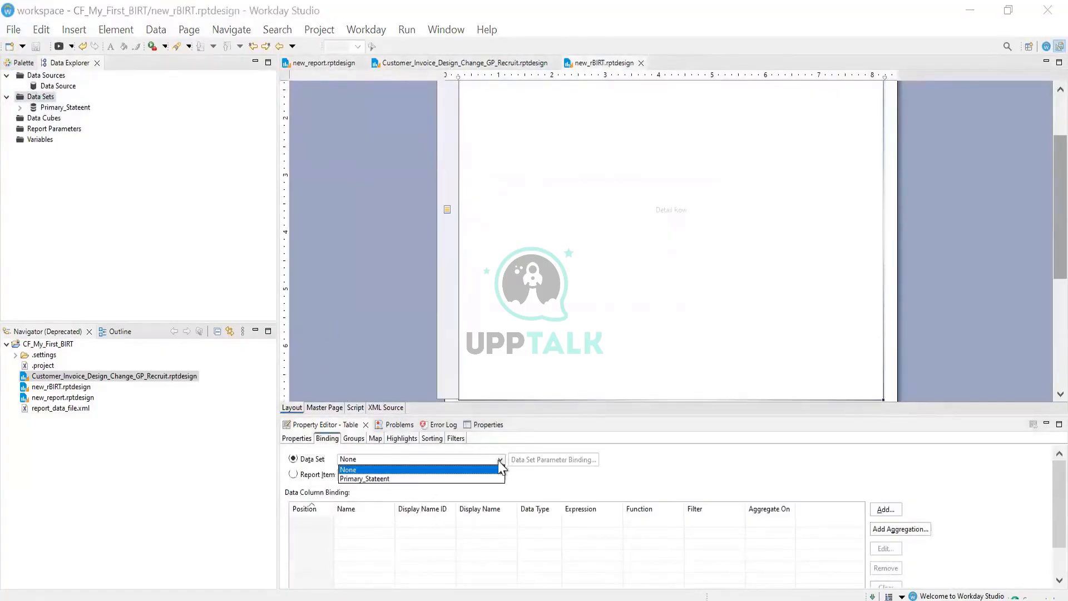
pyautogui.click(359, 479)
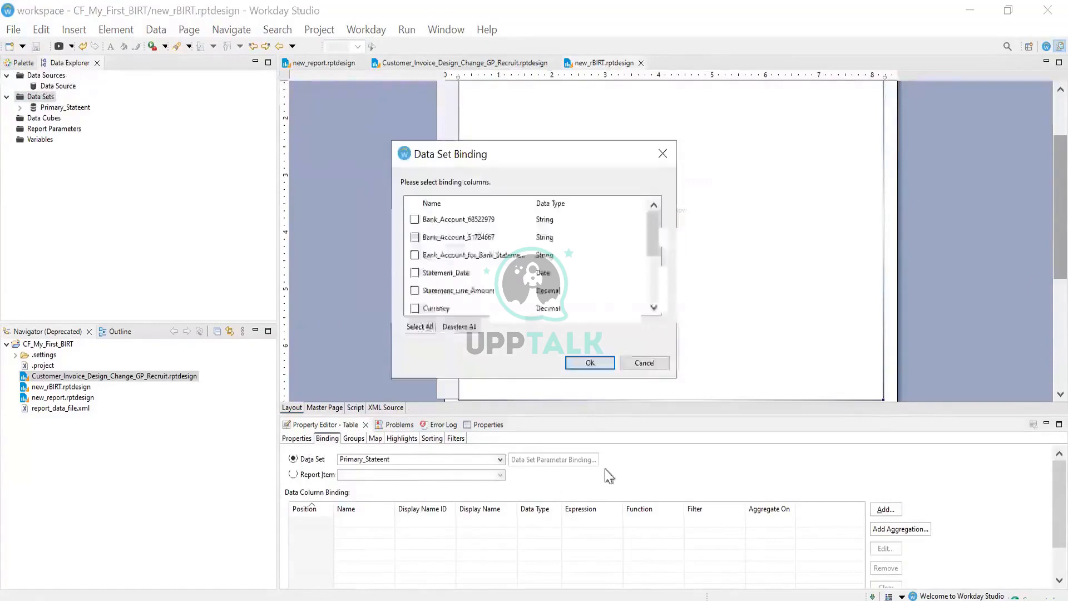
pyautogui.click(425, 328)
pyautogui.click(585, 372)
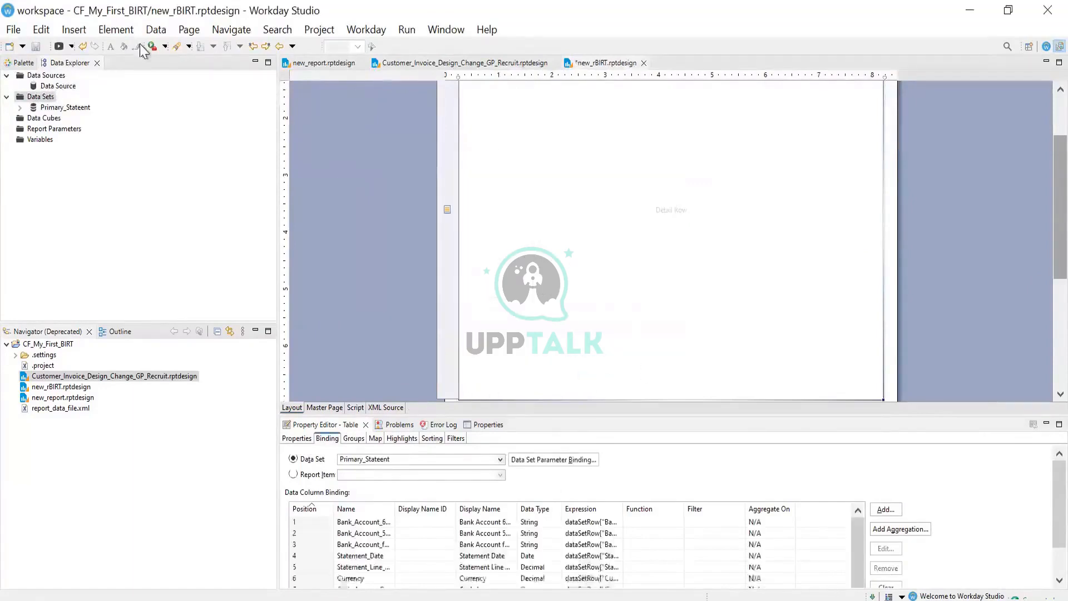
pyautogui.click(35, 46)
# Check the table cell's context actions, then move to the master page for editing
pyautogui.click(613, 228)
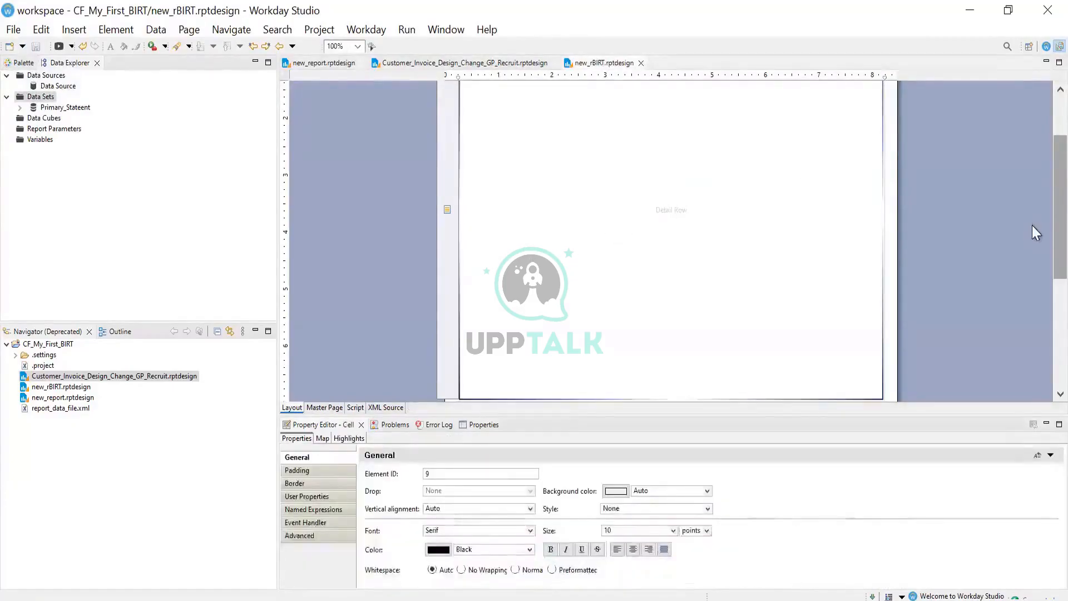
pyautogui.scroll(3, 1037, 132)
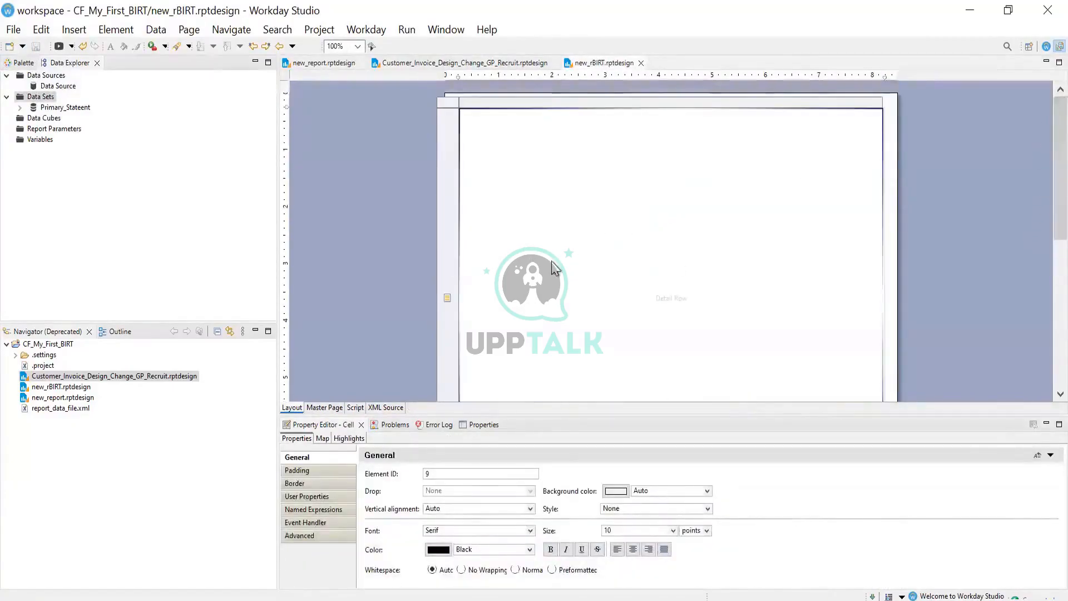
pyautogui.rightClick(511, 127)
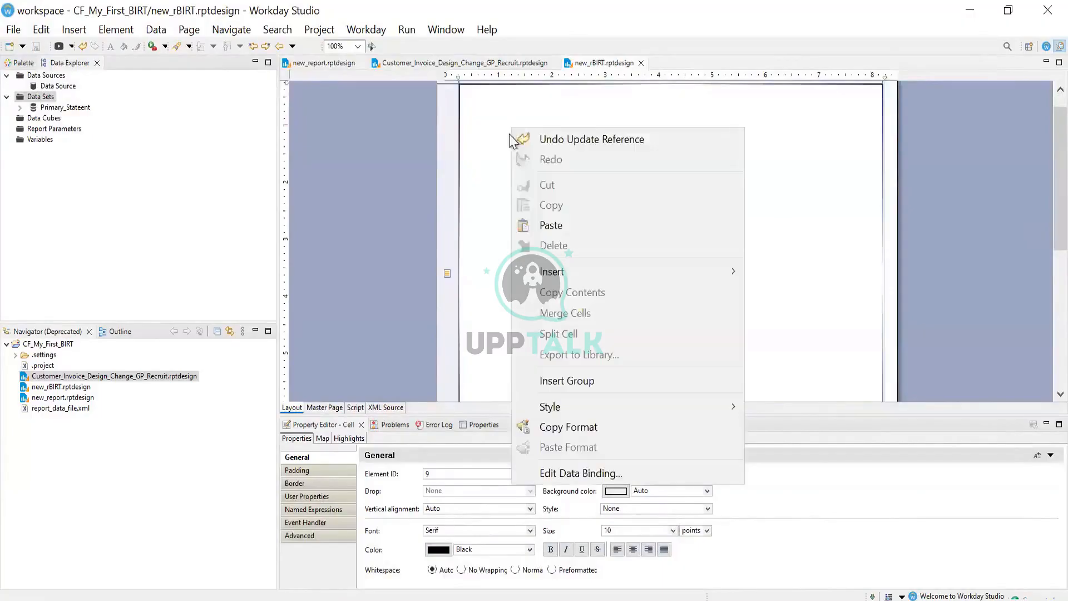
pyautogui.click(484, 133)
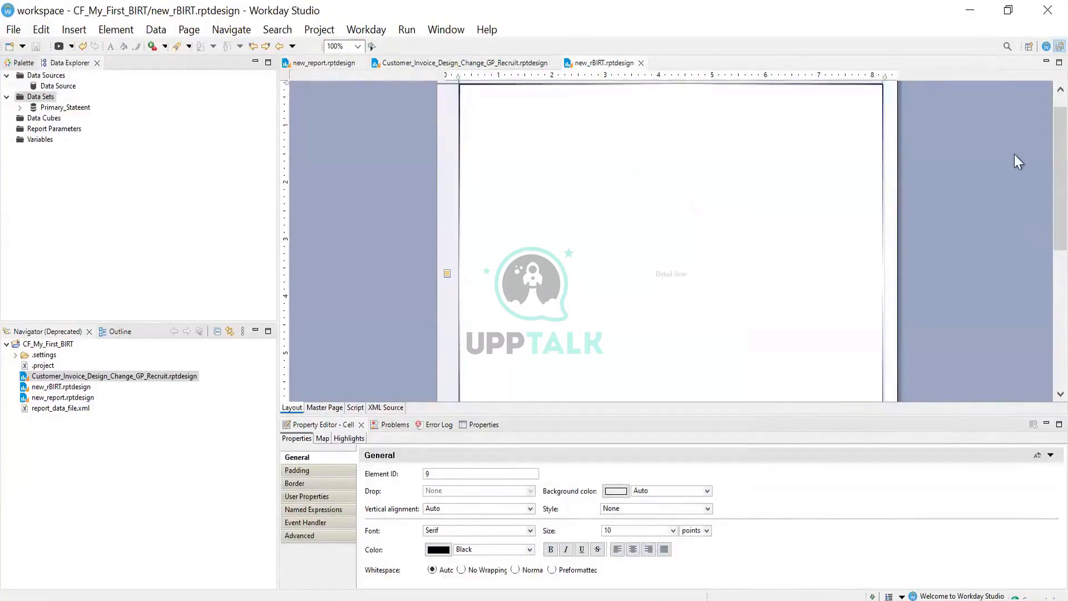
pyautogui.scroll(2, 766, 190)
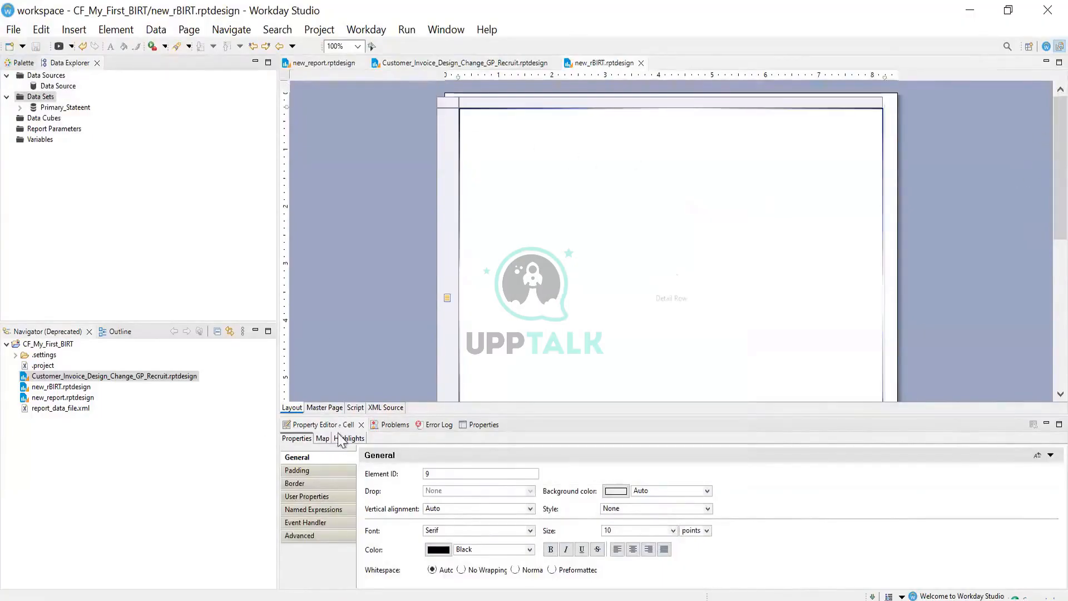
pyautogui.click(328, 409)
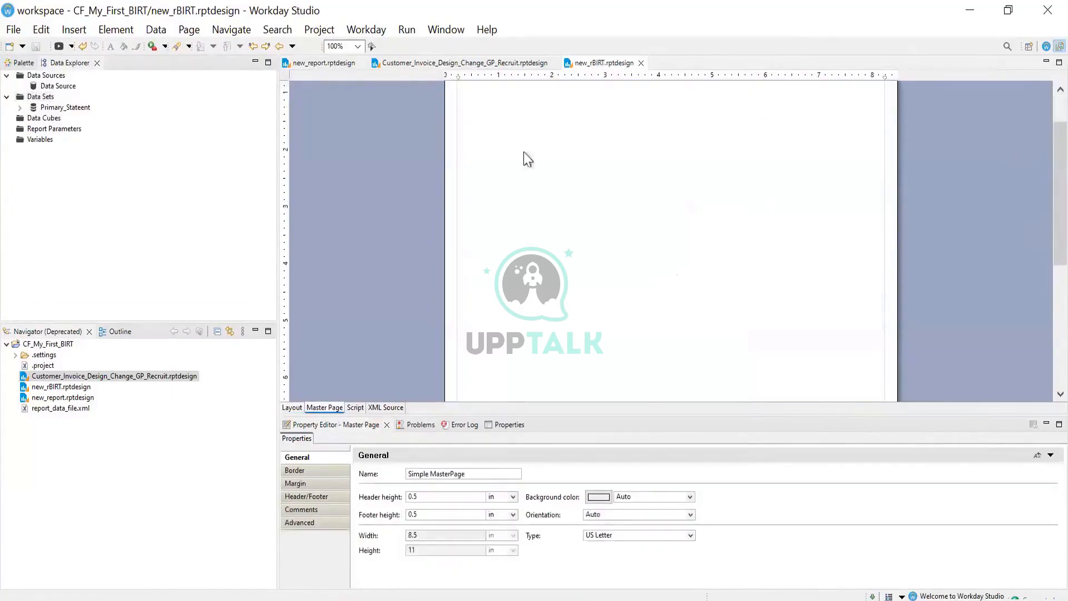
# Set the master page's header height and footer height to 1 in each
pyautogui.scroll(2, 1037, 106)
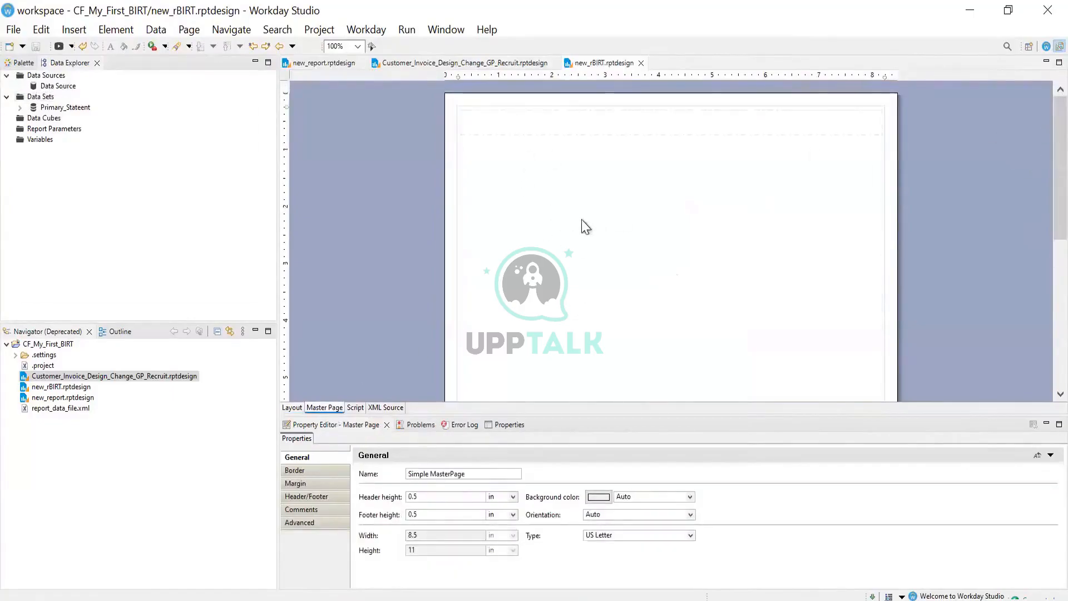
pyautogui.click(529, 119)
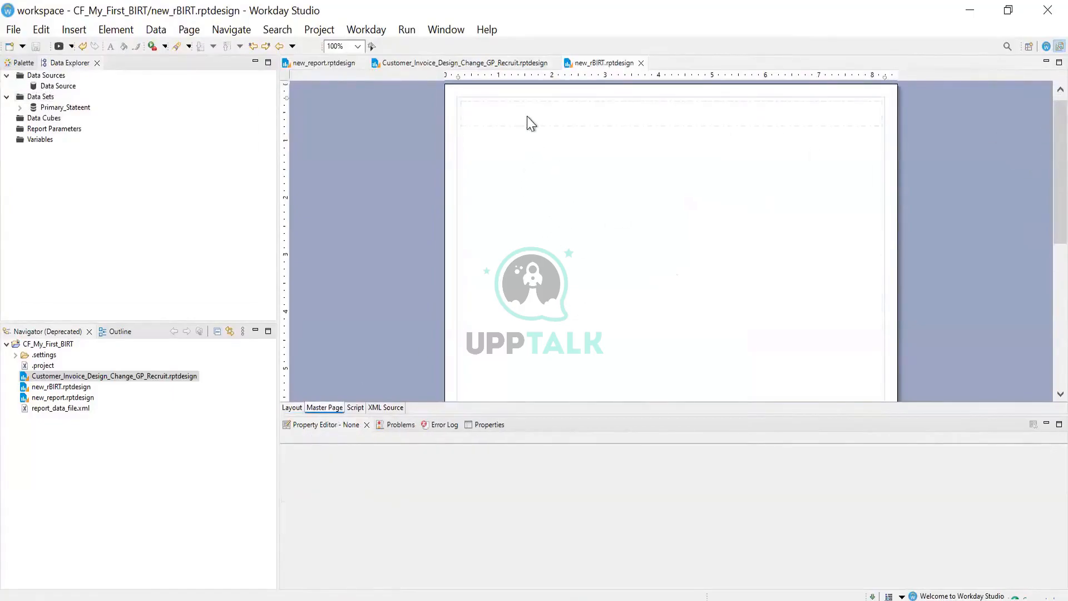
pyautogui.click(503, 200)
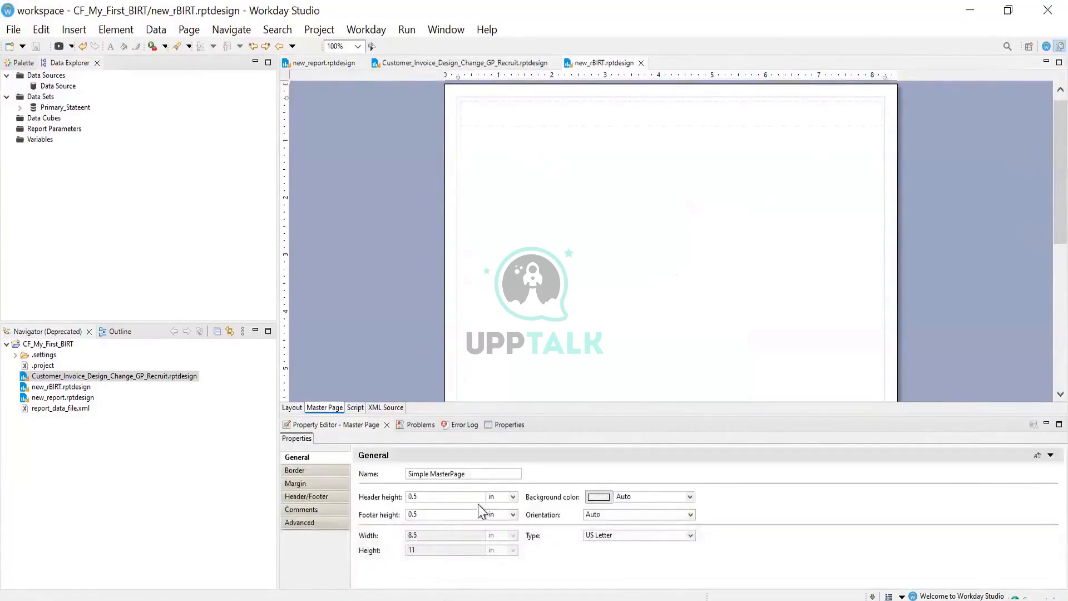
pyautogui.click(453, 497)
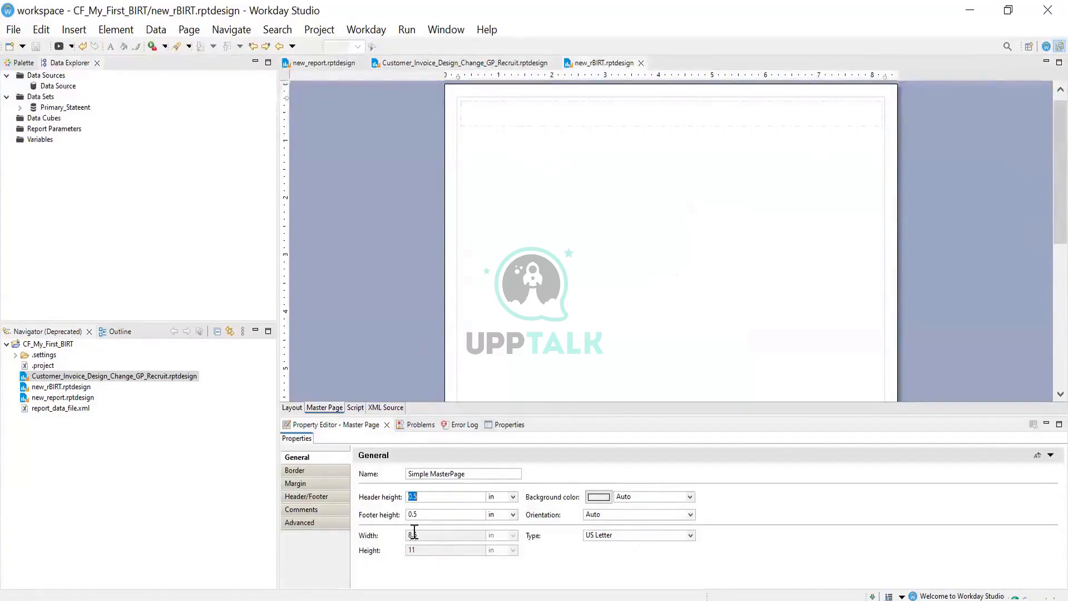
pyautogui.write('1')
pyautogui.click(429, 512)
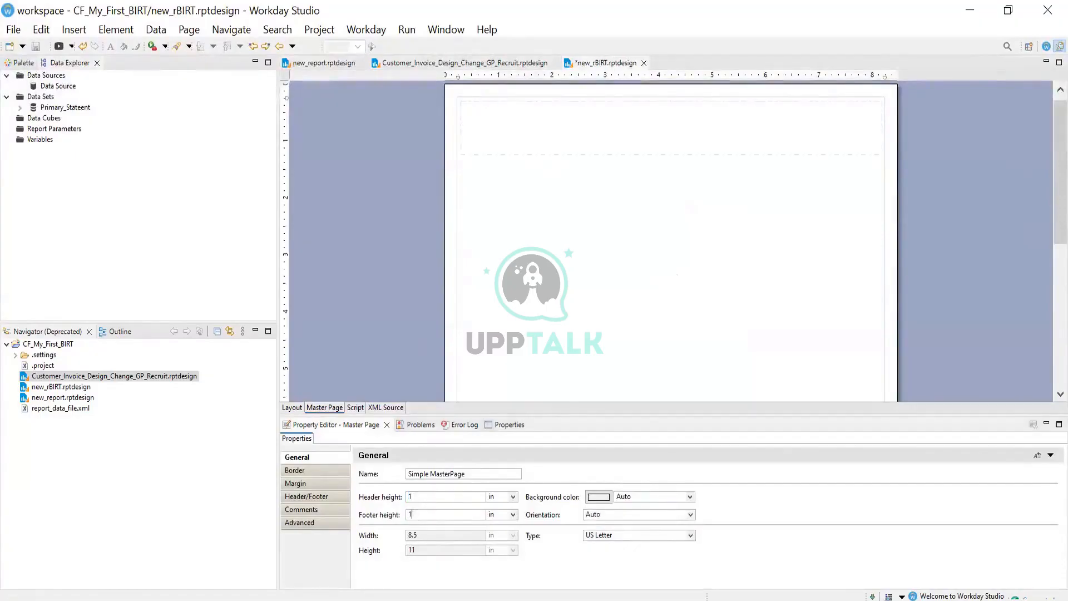
pyautogui.click(548, 346)
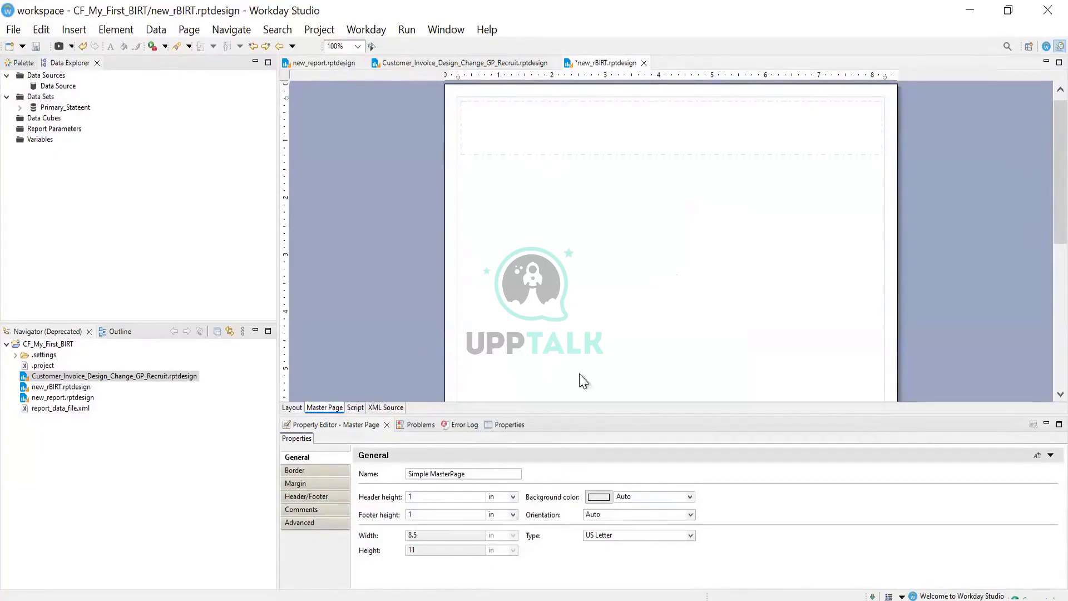
pyautogui.rightClick(534, 280)
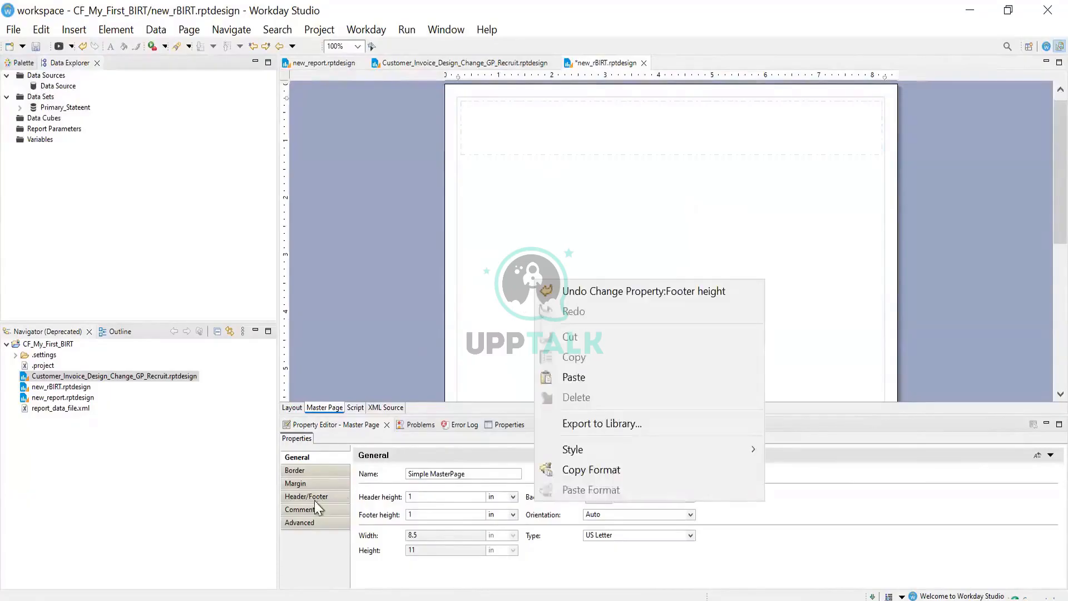
pyautogui.click(305, 483)
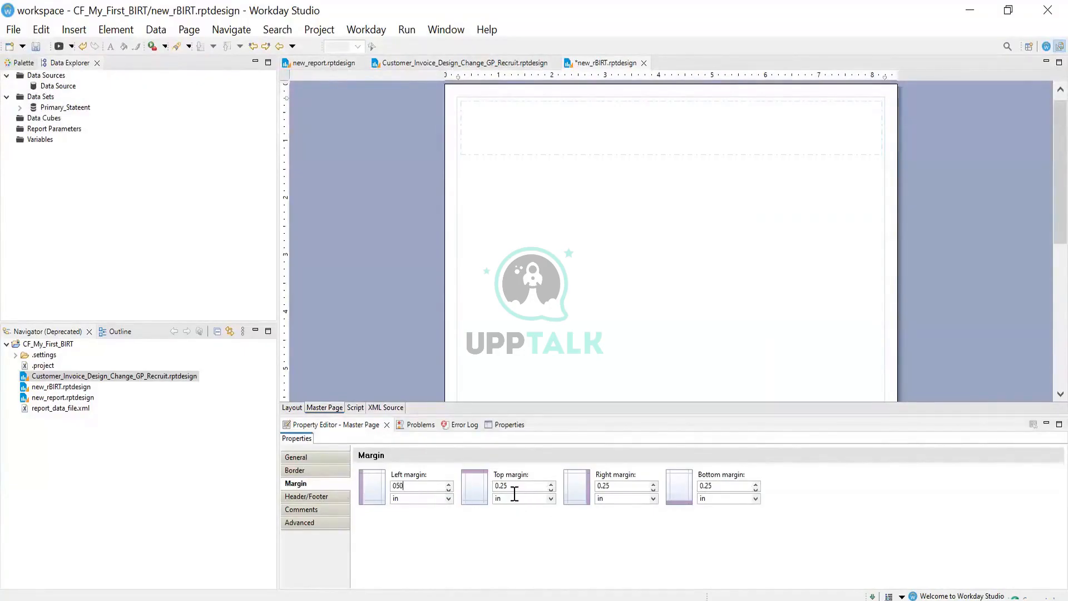
# Enter 50.00 for the left margin and 0.50 for the right margin, then save new_rBIRT.rptdesign
pyautogui.click(628, 489)
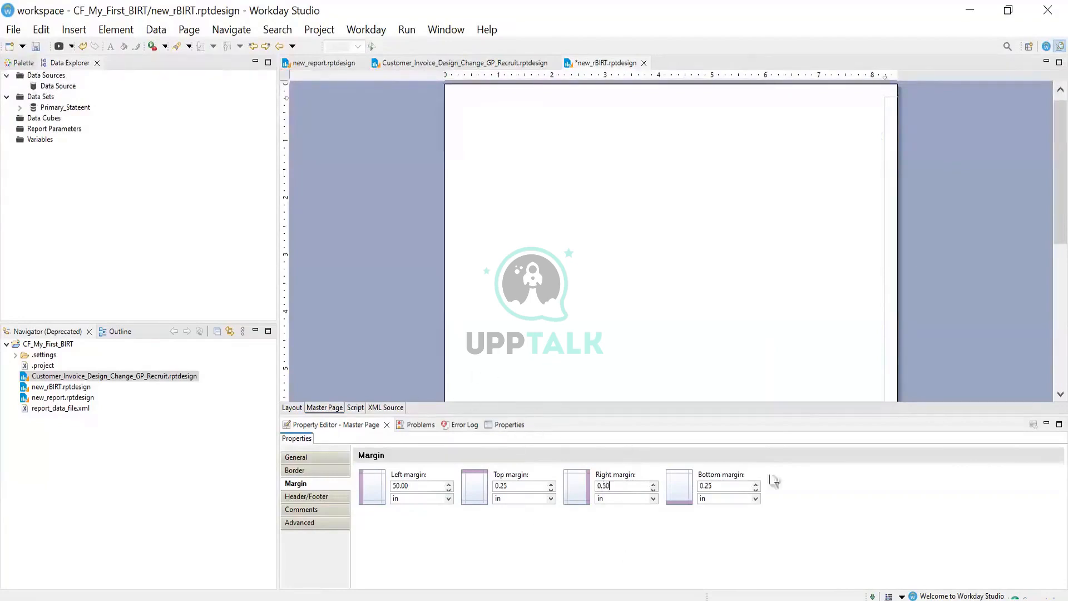
pyautogui.click(1037, 210)
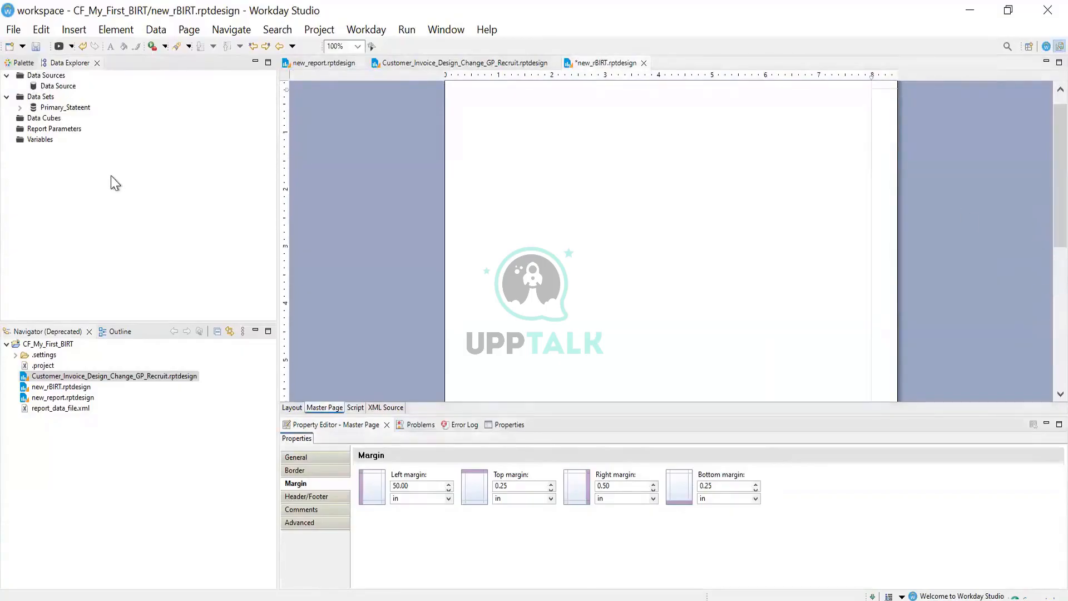
pyautogui.click(36, 47)
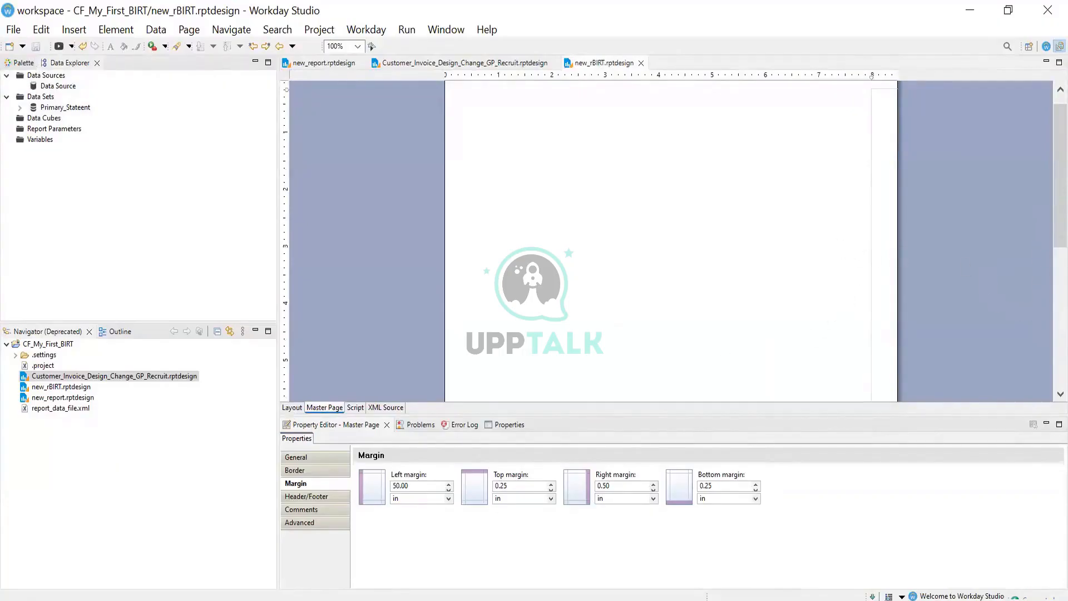
pyautogui.scroll(1, 1037, 180)
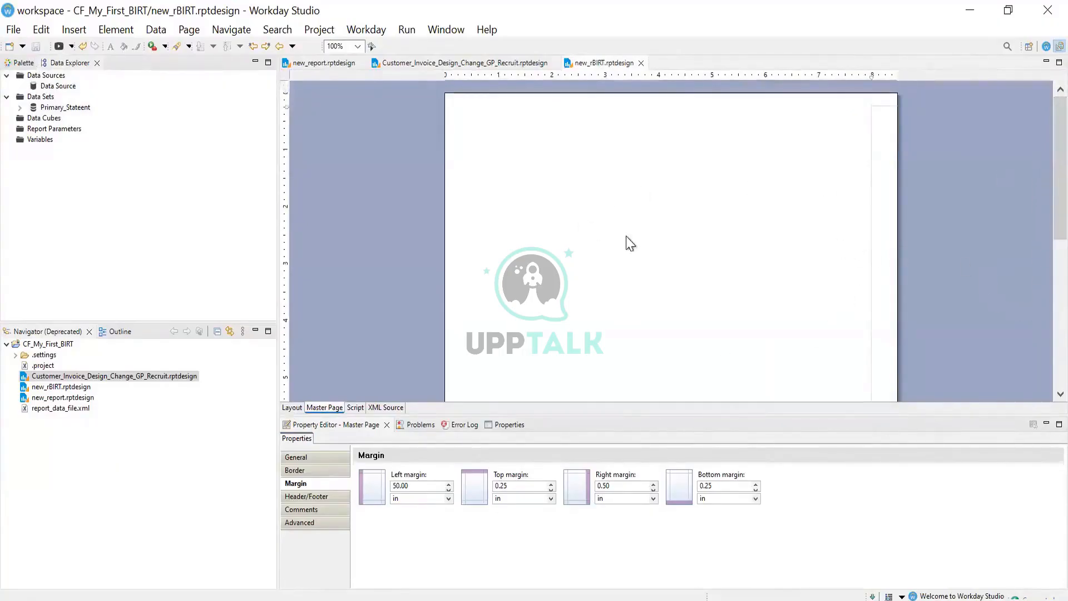
pyautogui.scroll(-1, 665, 244)
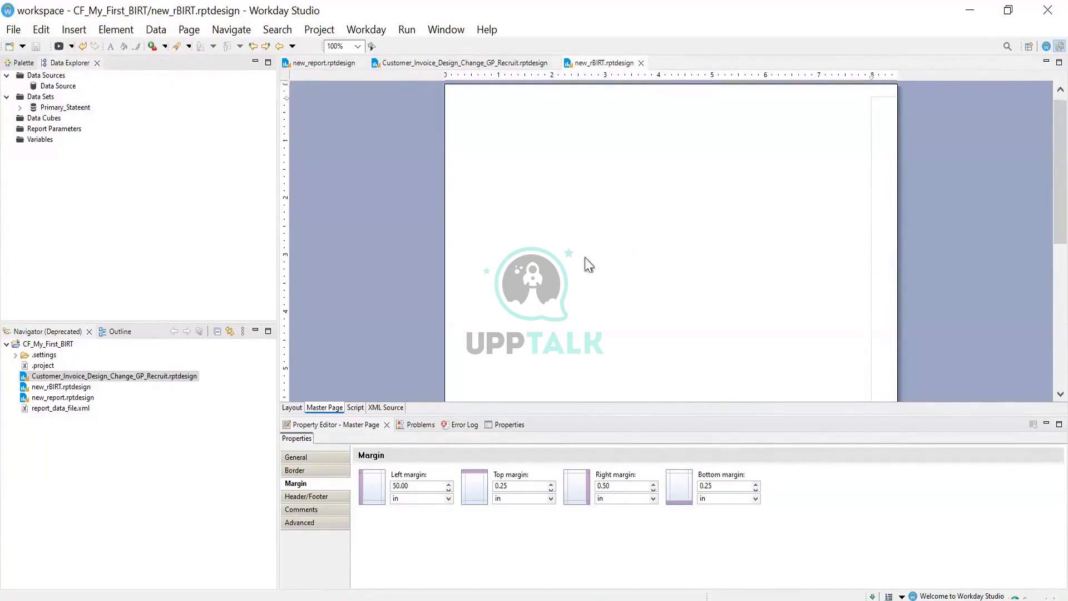
# Replace the mistaken 50.00 left margin on the master page with 0.50 in
pyautogui.click(290, 407)
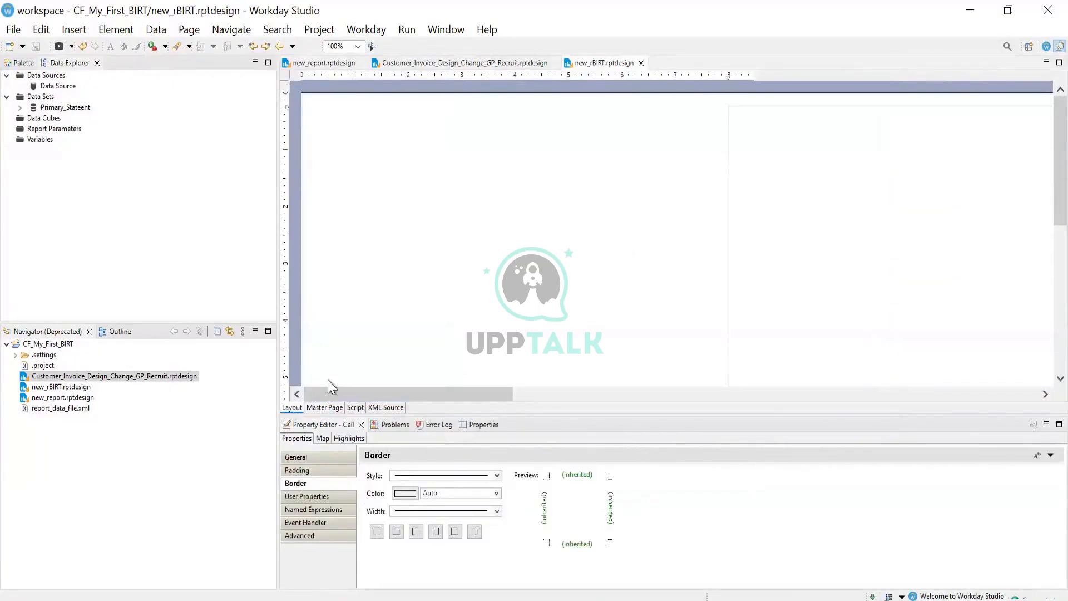
pyautogui.click(453, 371)
pyautogui.moveTo(508, 392); pyautogui.dragTo(522, 392)
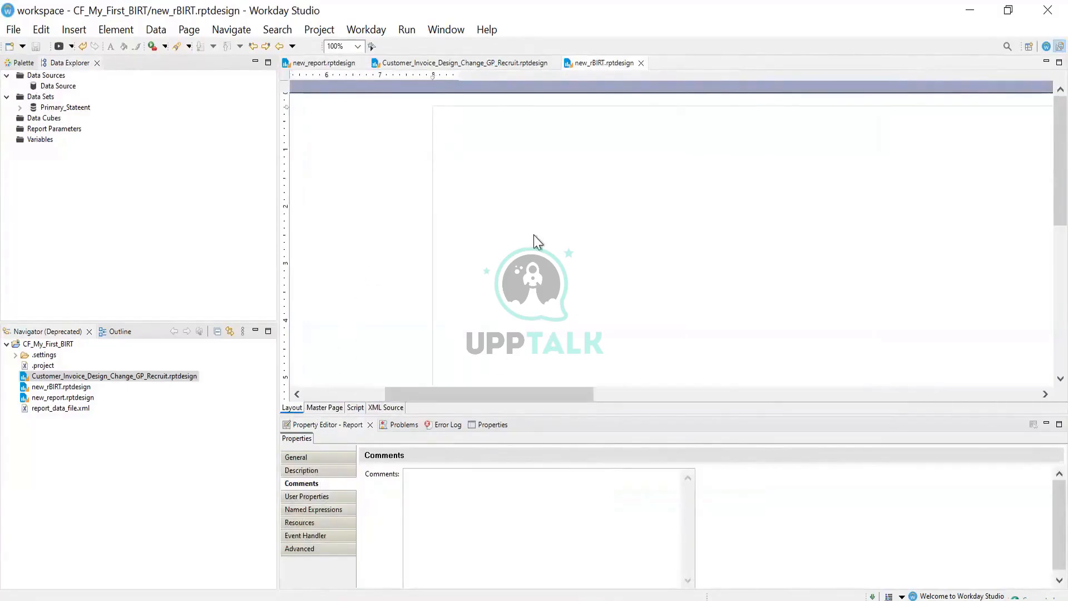
pyautogui.click(325, 409)
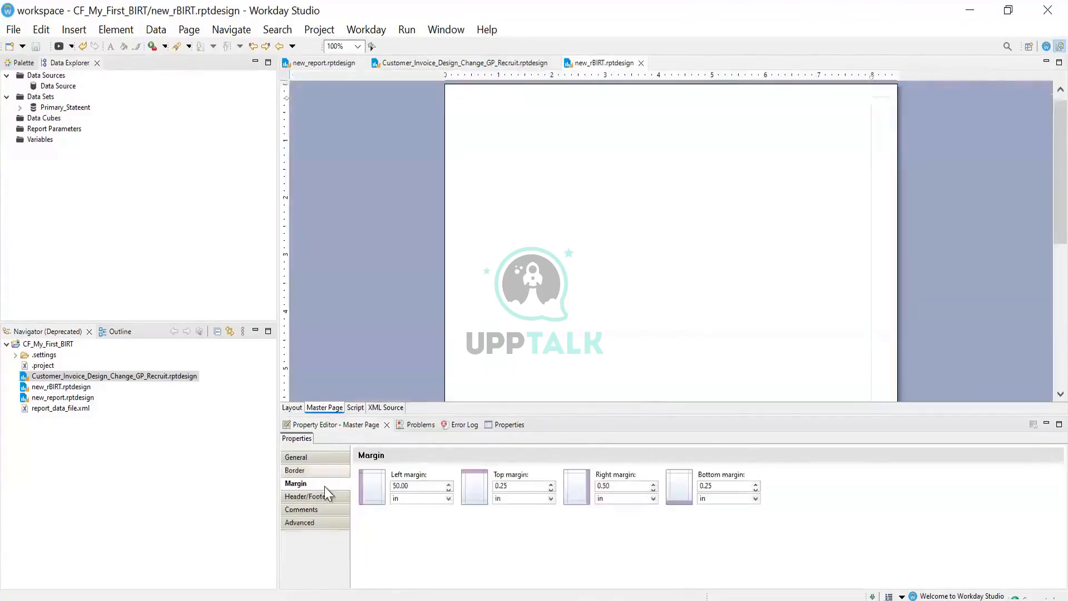
pyautogui.moveTo(416, 487); pyautogui.dragTo(373, 488)
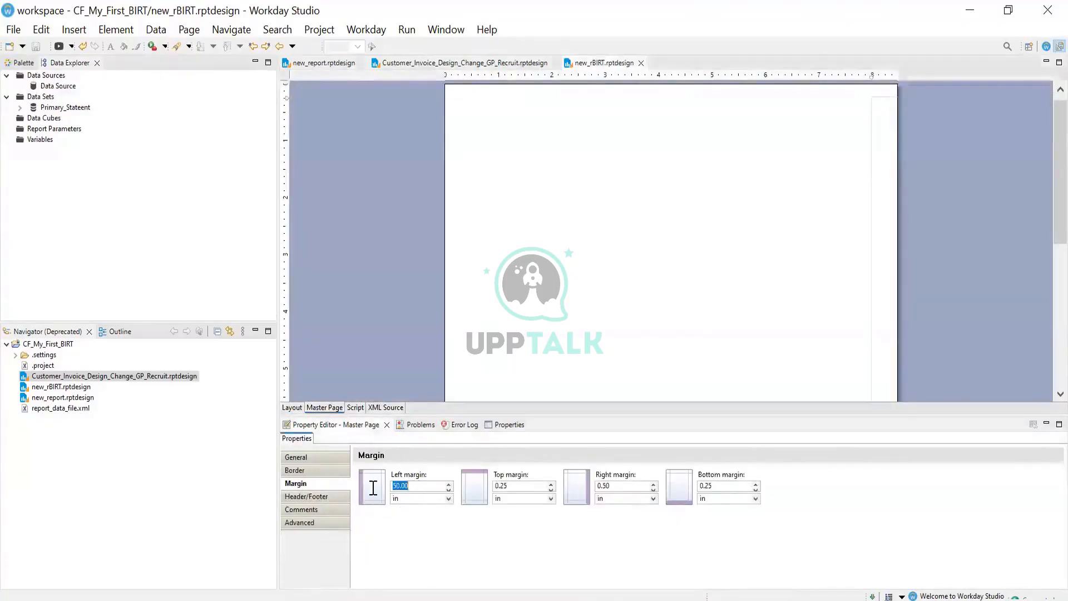
pyautogui.write('0.50')
pyautogui.click(612, 389)
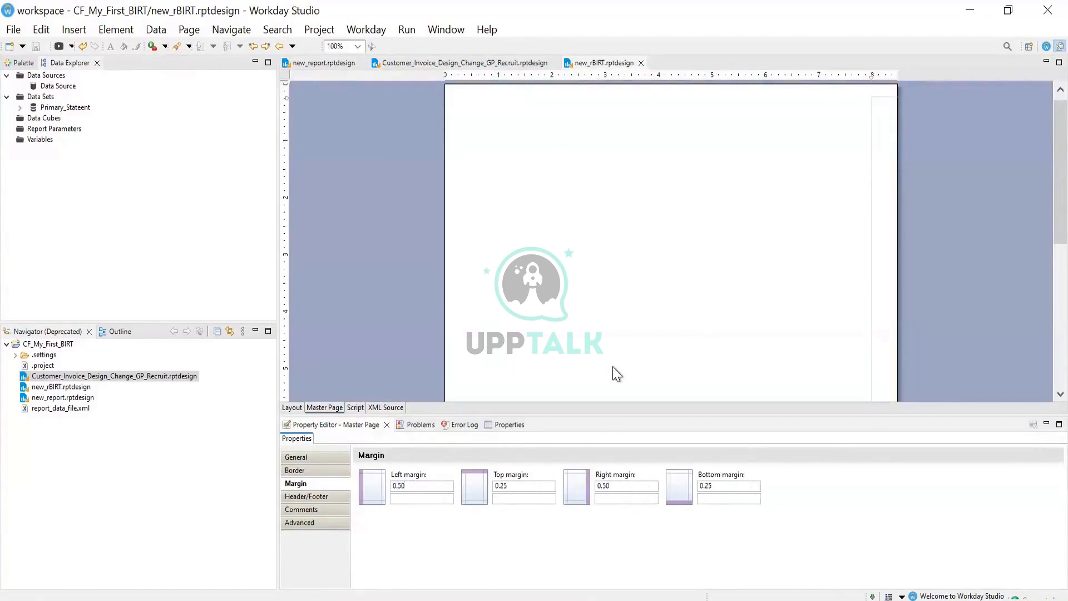
pyautogui.click(287, 408)
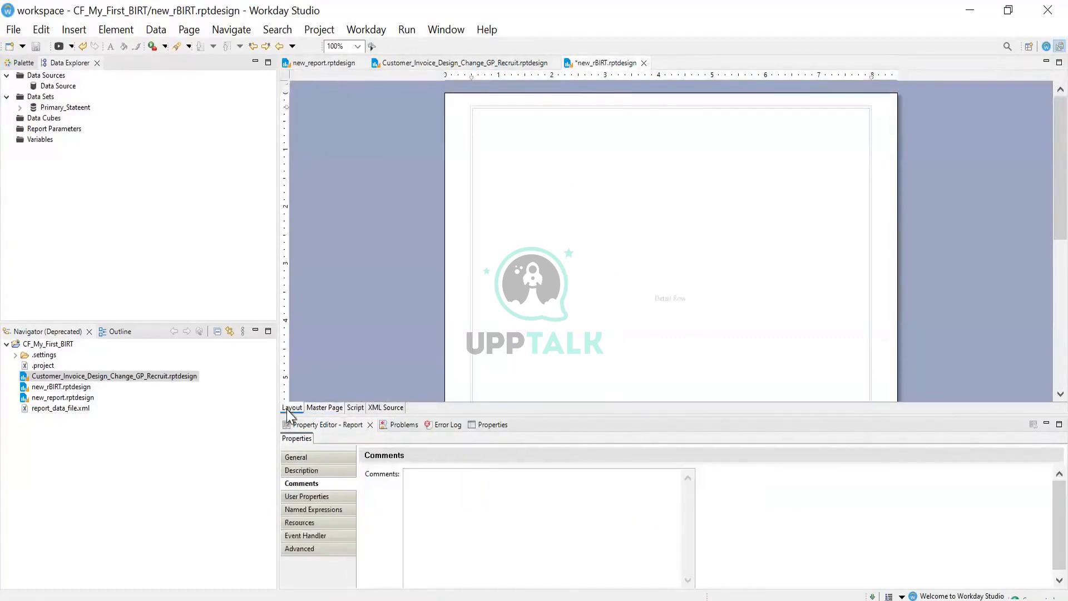
# Insert a 3-column, 1-detail table inside the tall detail row cell
pyautogui.click(678, 333)
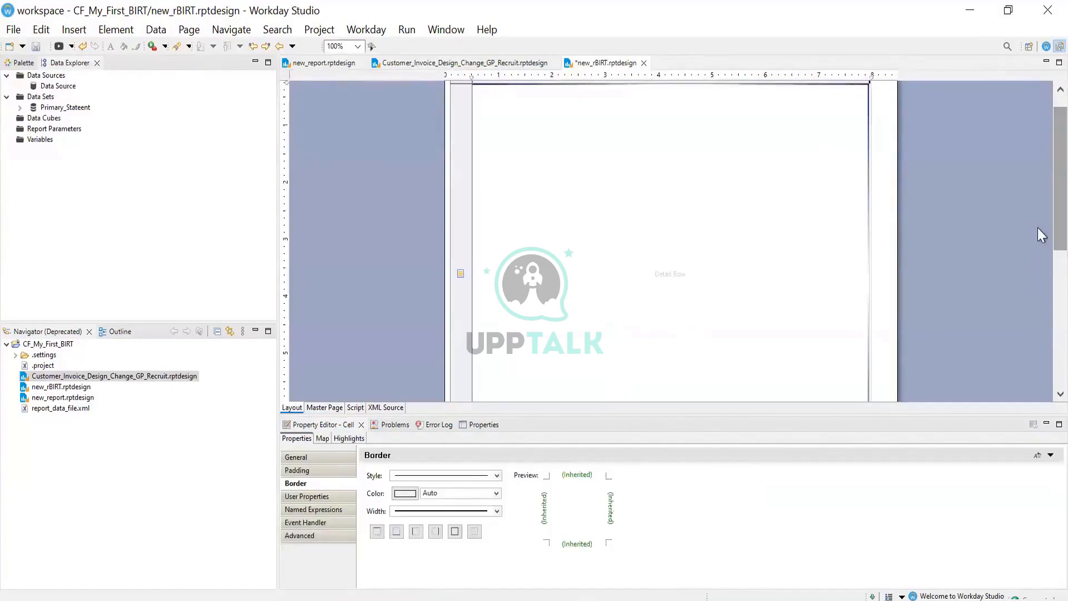
pyautogui.scroll(-3, 1036, 228)
pyautogui.scroll(2, 985, 206)
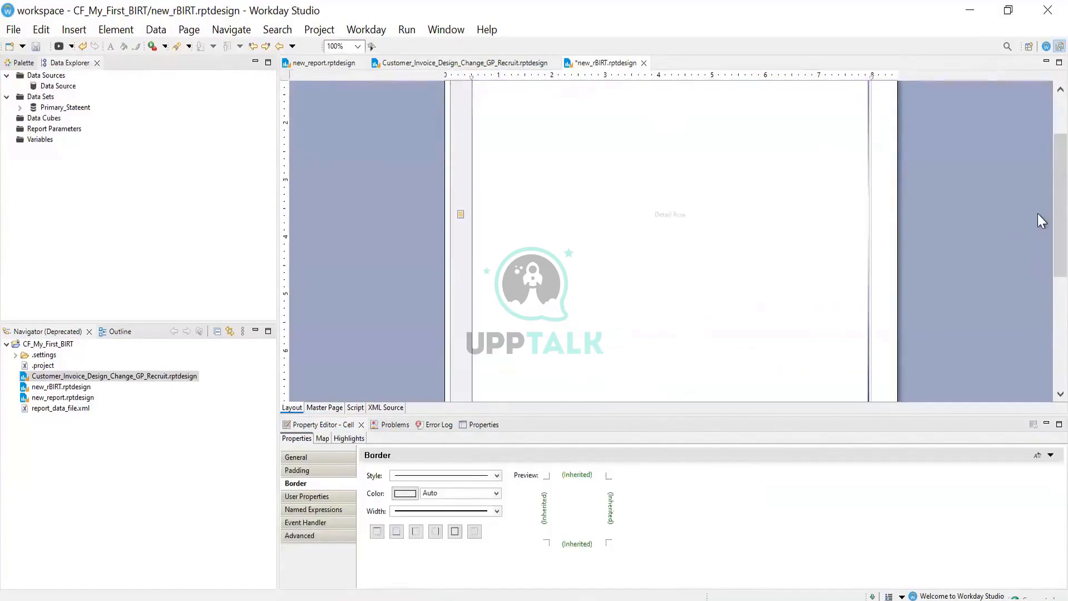
pyautogui.scroll(2, 1038, 184)
pyautogui.scroll(-1, 532, 127)
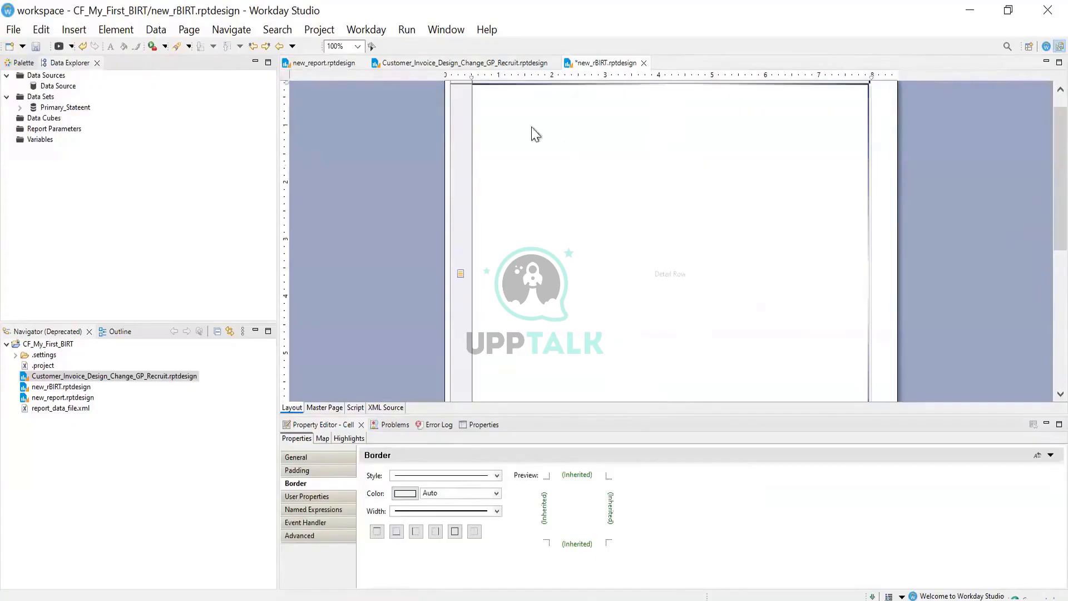
pyautogui.rightClick(522, 135)
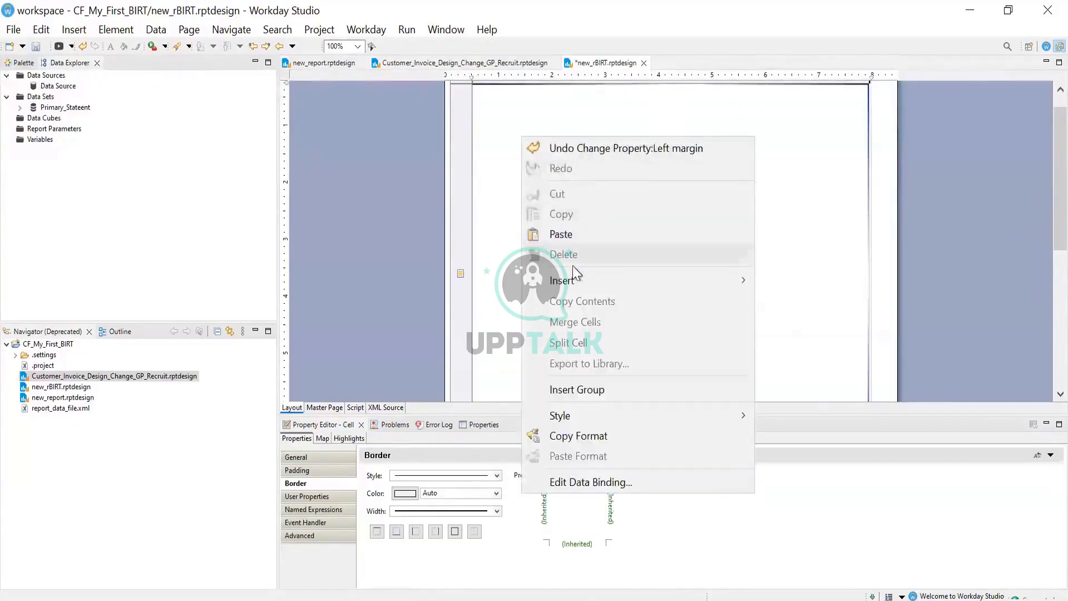
pyautogui.moveTo(723, 287)
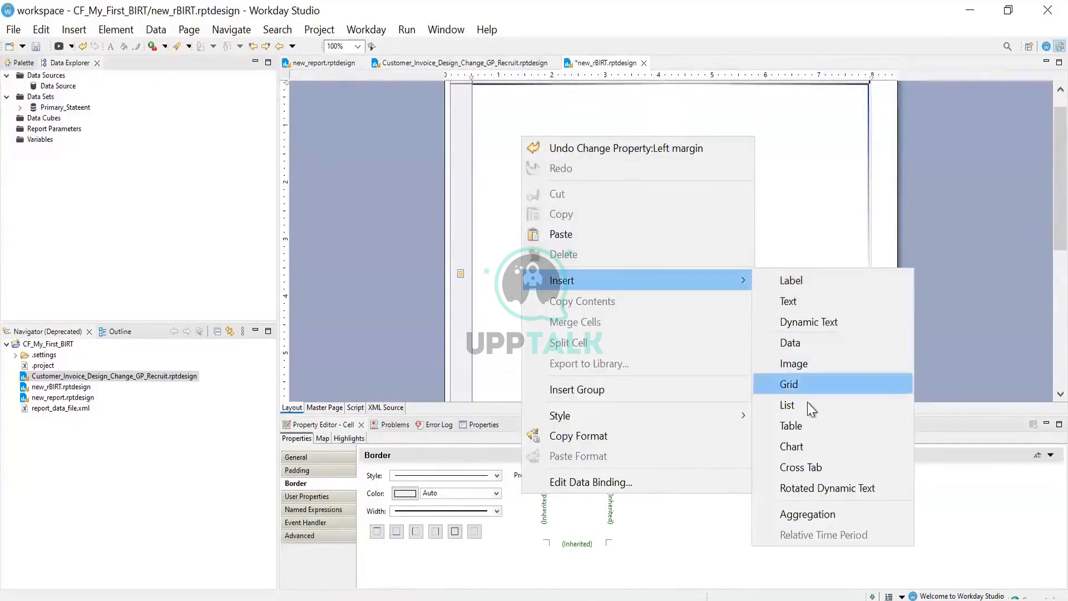
pyautogui.click(791, 429)
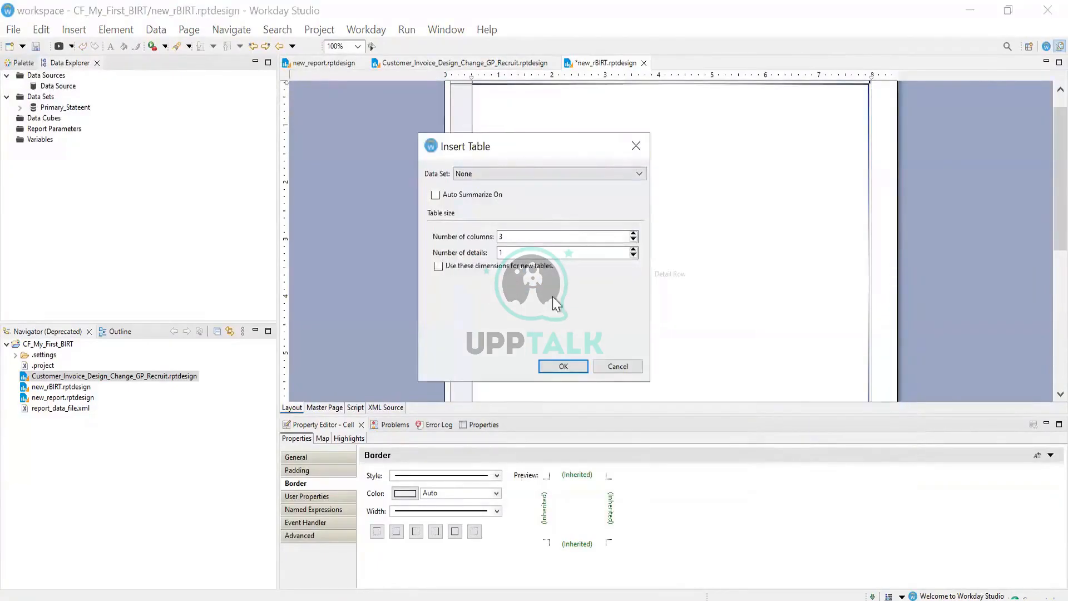
pyautogui.click(582, 369)
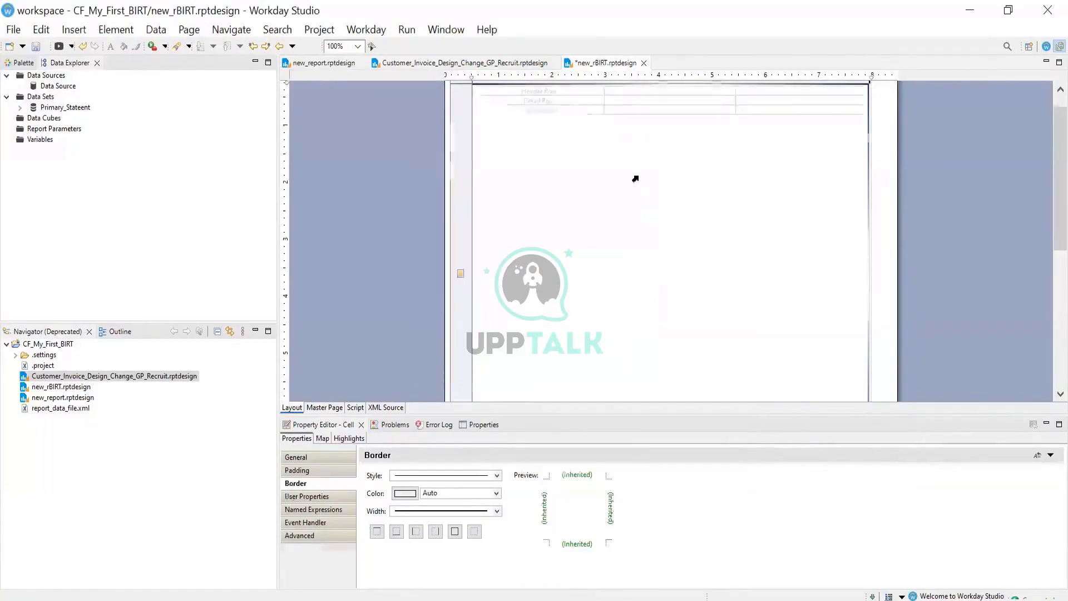
# Delete the nested table's header and footer rows, leaving only its detail row
pyautogui.click(462, 95)
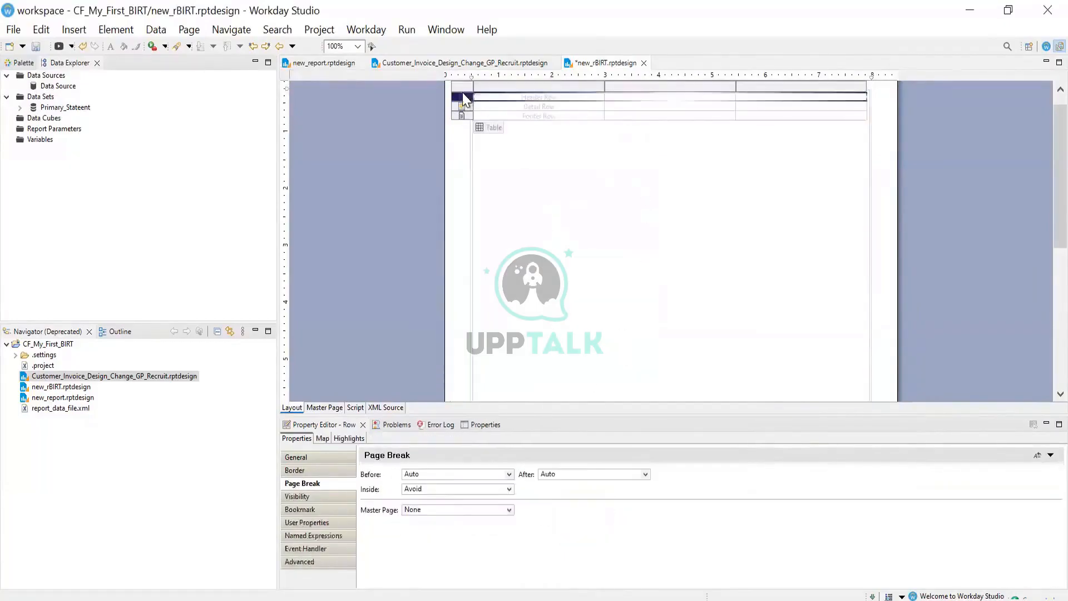
pyautogui.rightClick(462, 92)
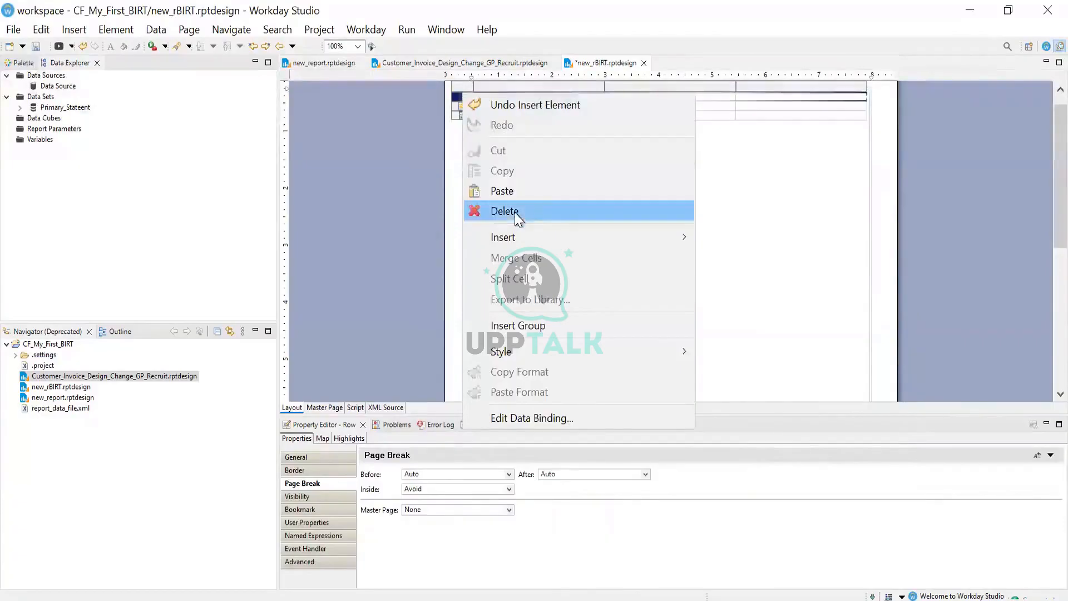
pyautogui.click(734, 224)
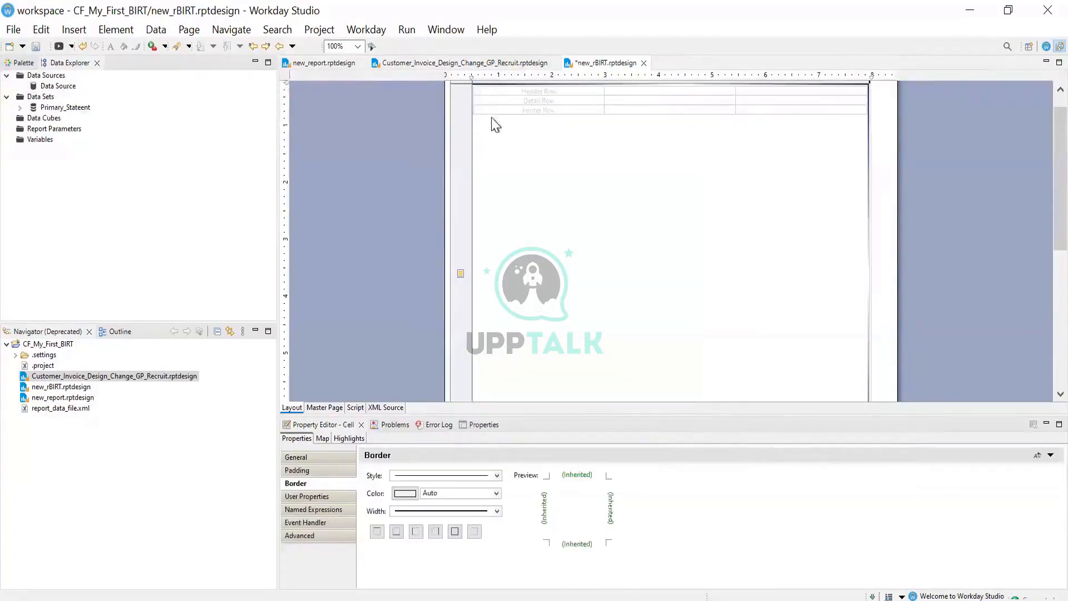
pyautogui.moveTo(493, 105)
pyautogui.click(461, 98)
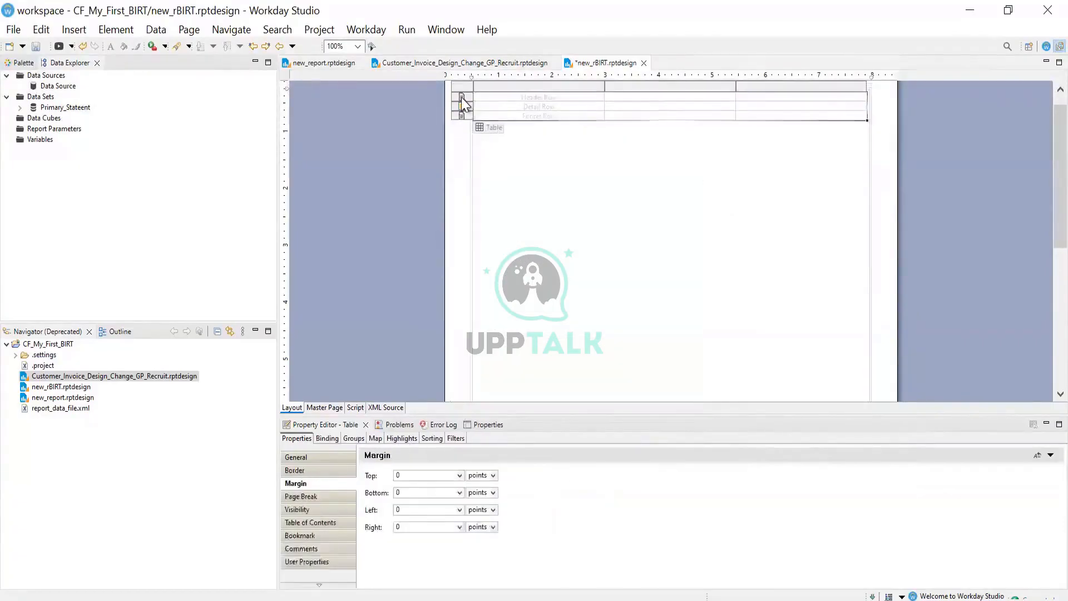
pyautogui.click(462, 98)
pyautogui.rightClick(462, 98)
pyautogui.click(509, 217)
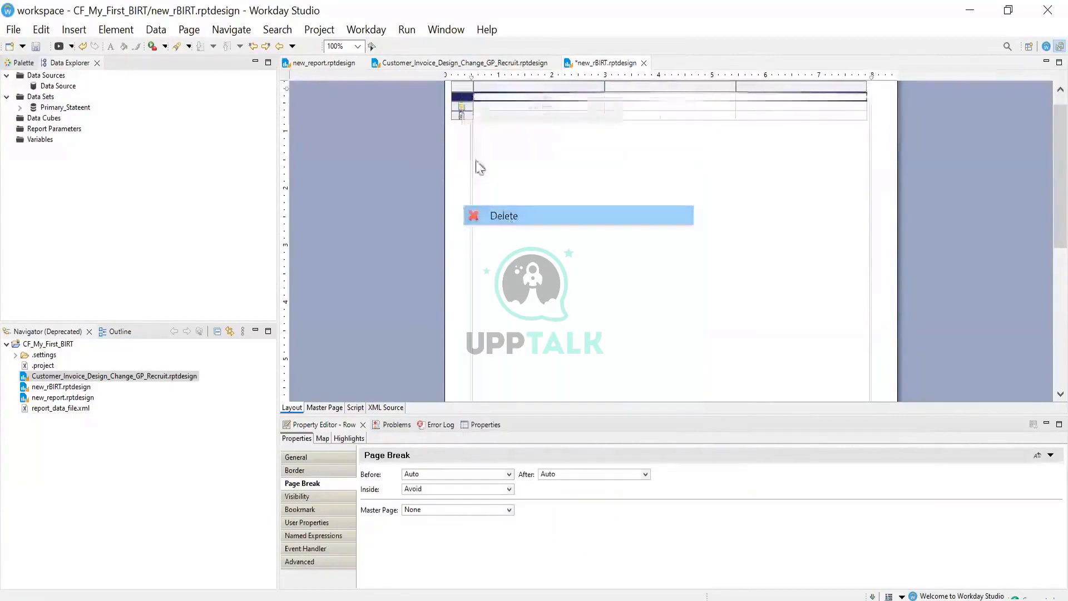
pyautogui.click(462, 106)
pyautogui.rightClick(465, 111)
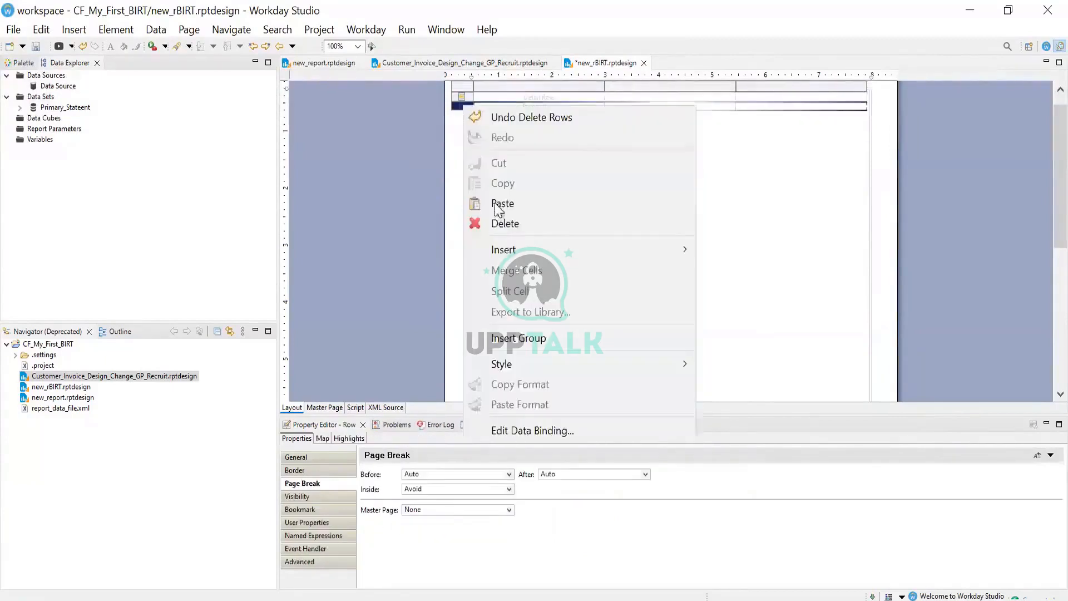
pyautogui.click(499, 225)
# Save the report and resize the nested table's detail row to about 0.438 in tall
pyautogui.click(655, 95)
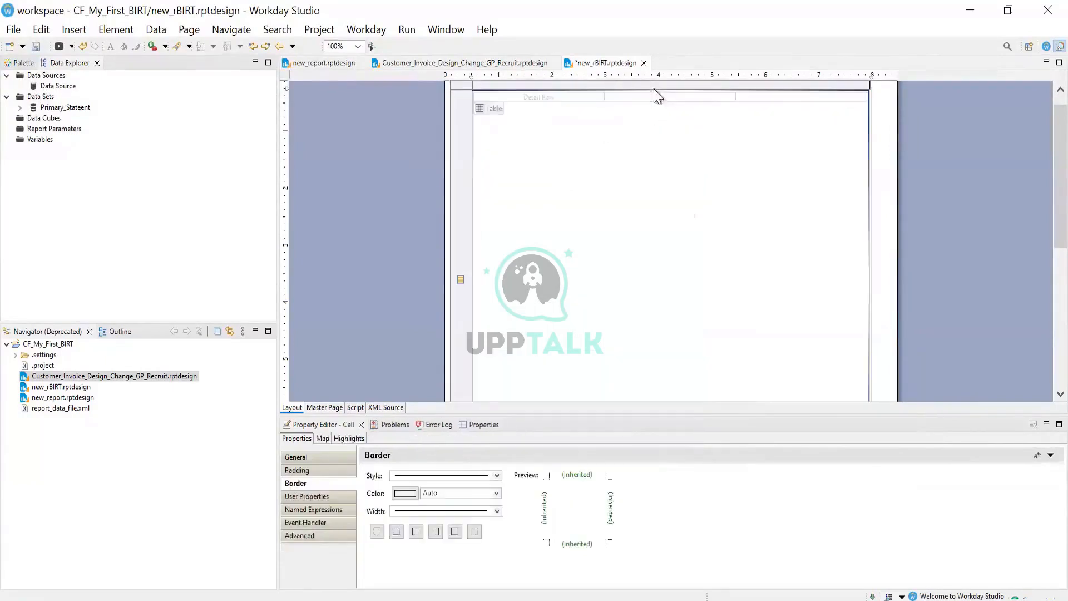
pyautogui.click(37, 46)
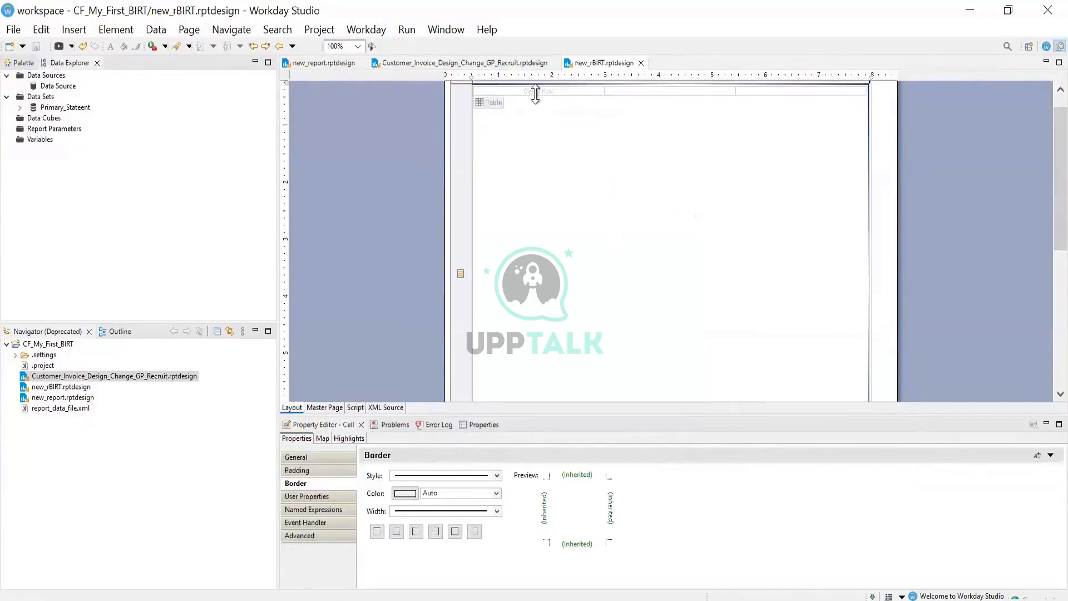
pyautogui.moveTo(534, 99); pyautogui.dragTo(576, 121)
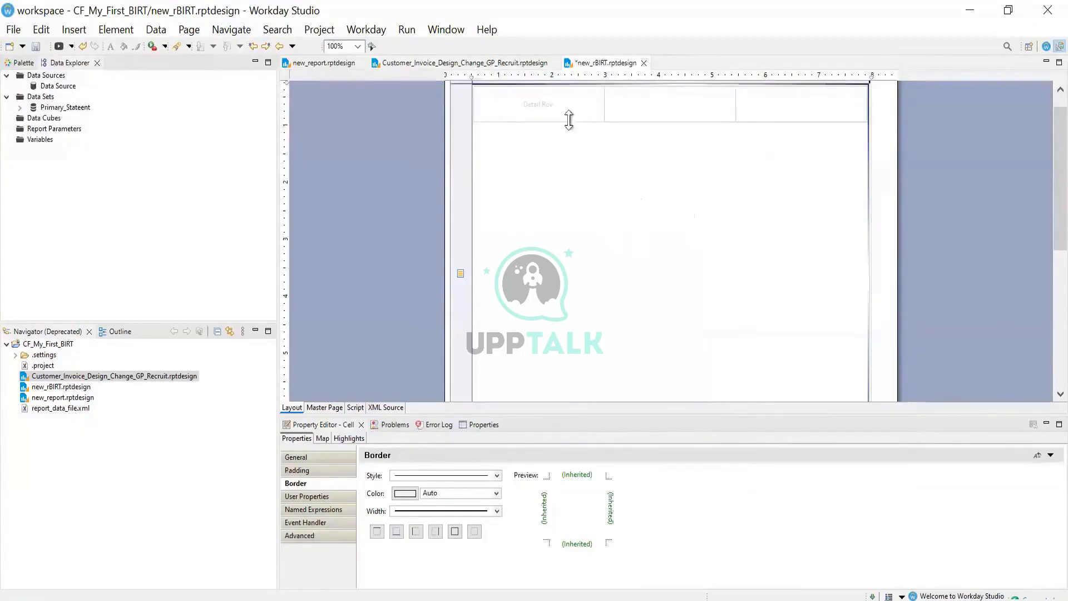
pyautogui.moveTo(567, 121); pyautogui.dragTo(567, 109)
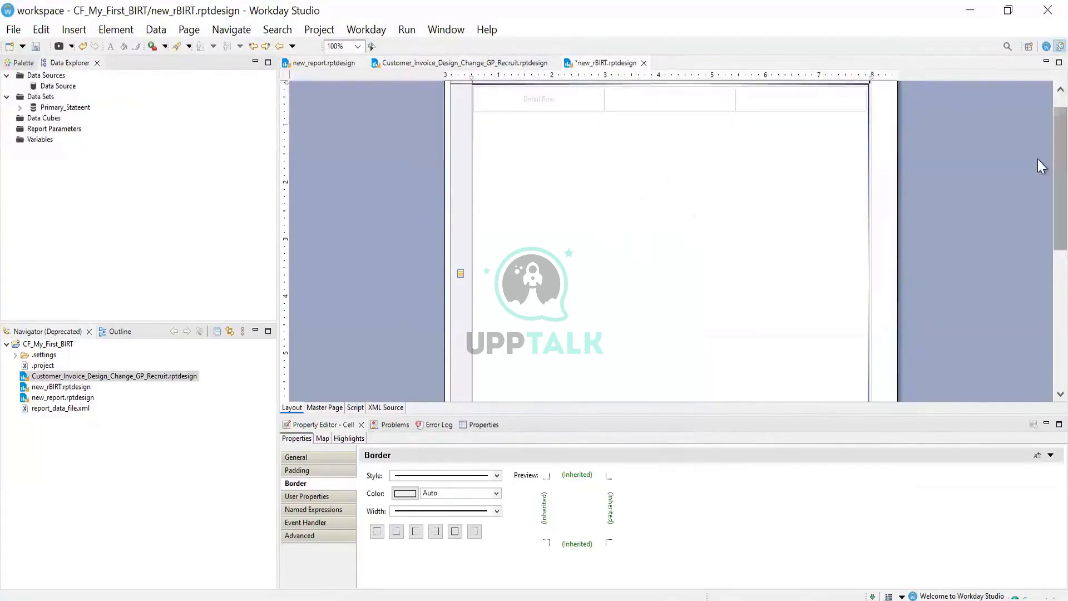
# Merge the three cells of the nested table's first detail row into one cell
pyautogui.scroll(1, 1037, 118)
pyautogui.click(519, 128)
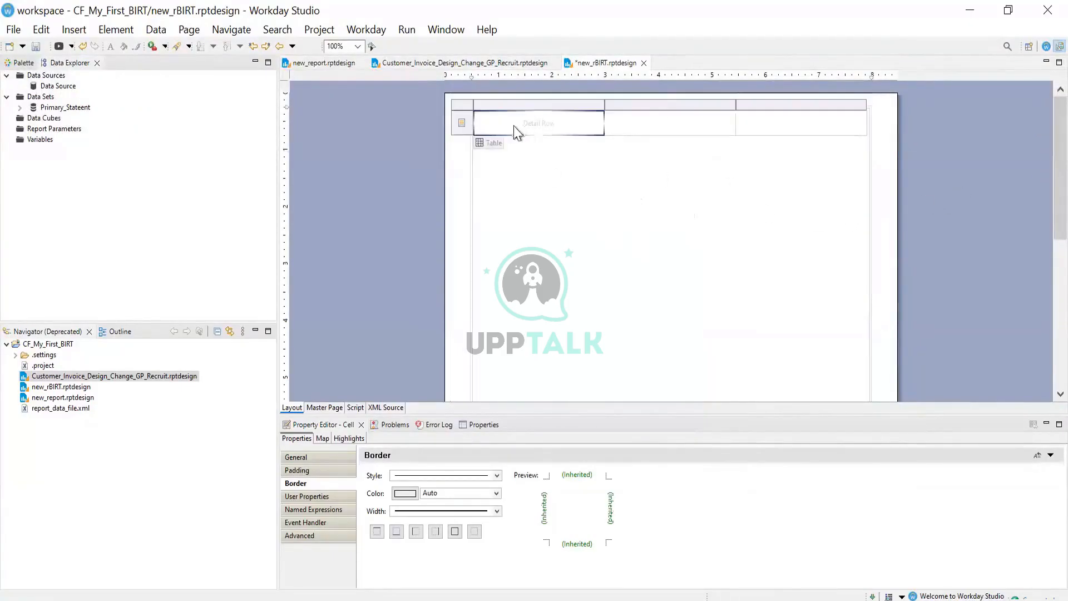
pyautogui.click(461, 122)
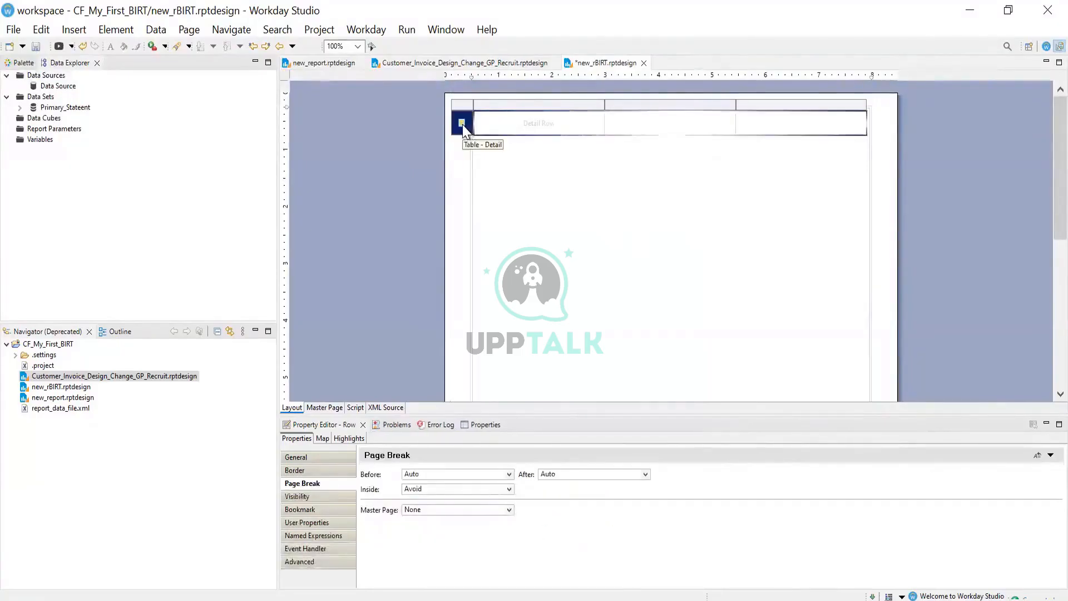
pyautogui.rightClick(462, 123)
pyautogui.click(741, 199)
pyautogui.click(516, 127)
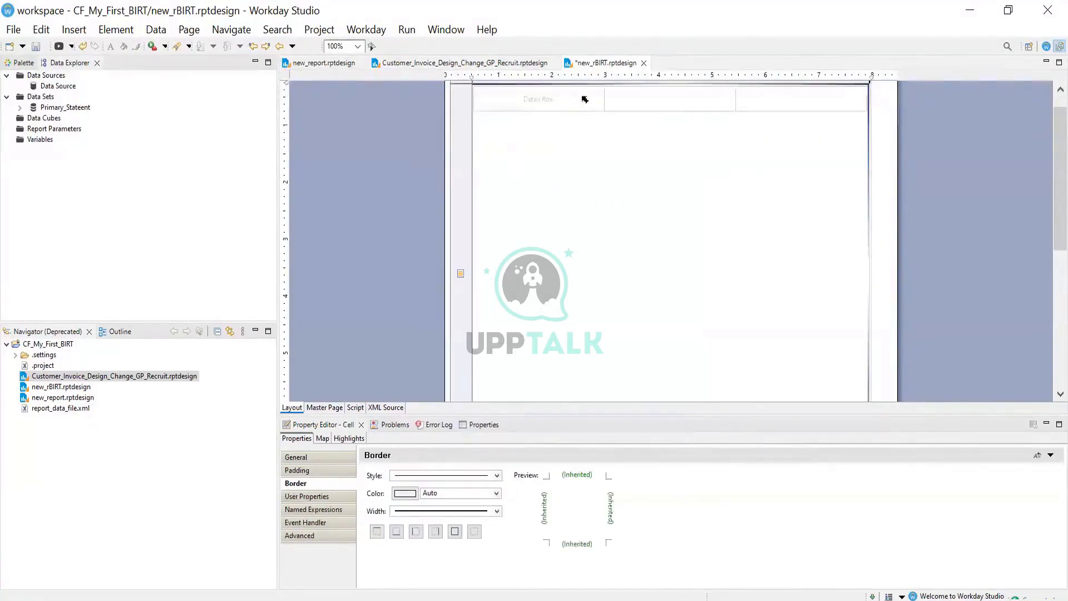
pyautogui.moveTo(679, 110); pyautogui.dragTo(593, 111)
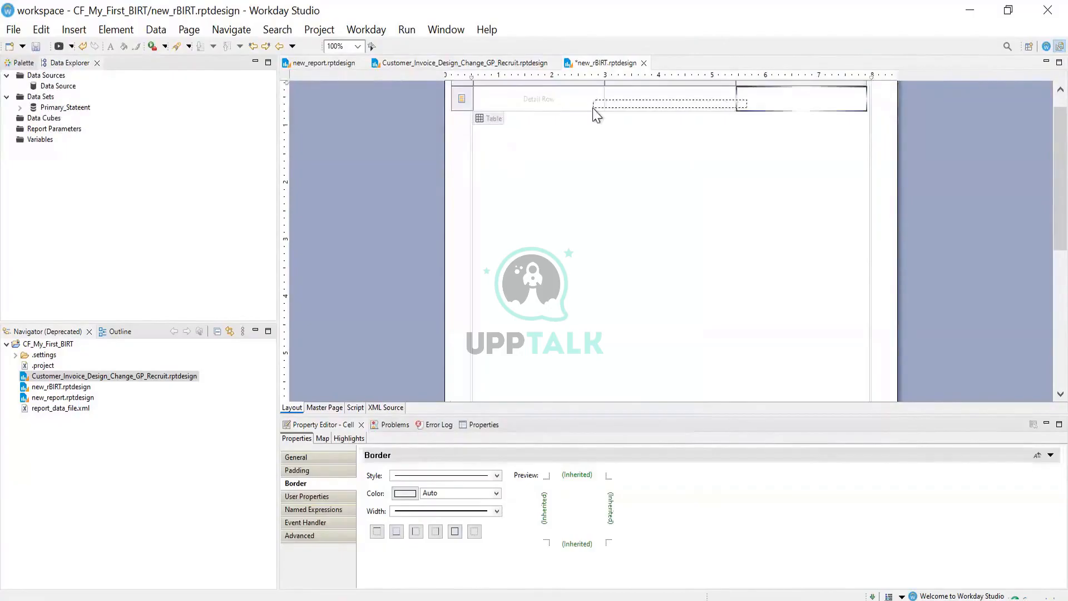
pyautogui.rightClick(592, 111)
pyautogui.click(668, 293)
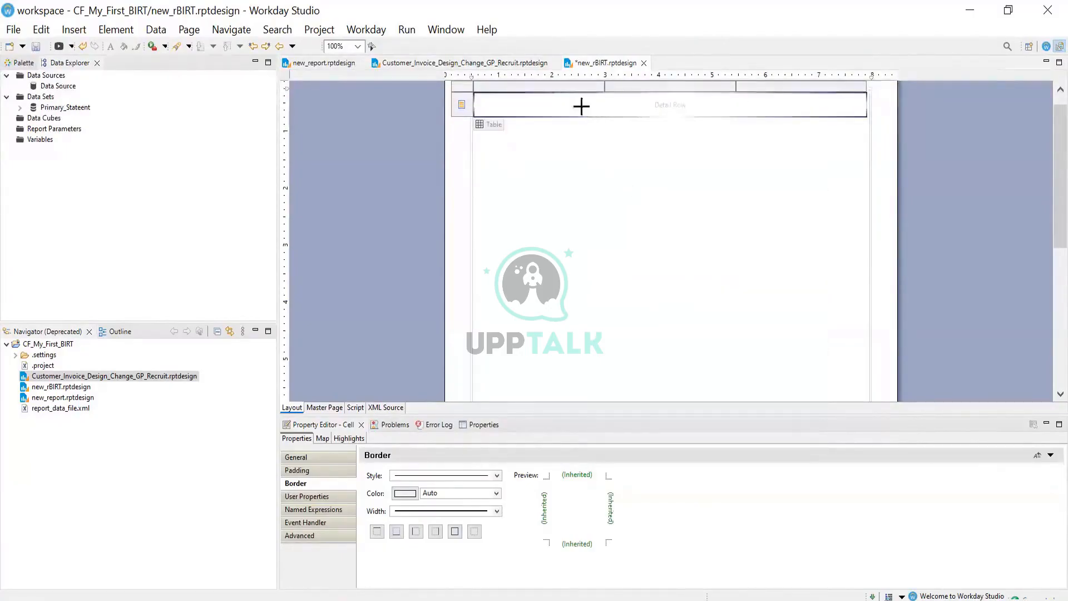
# Insert a new three-cell detail row directly below the merged row
pyautogui.rightClick(581, 106)
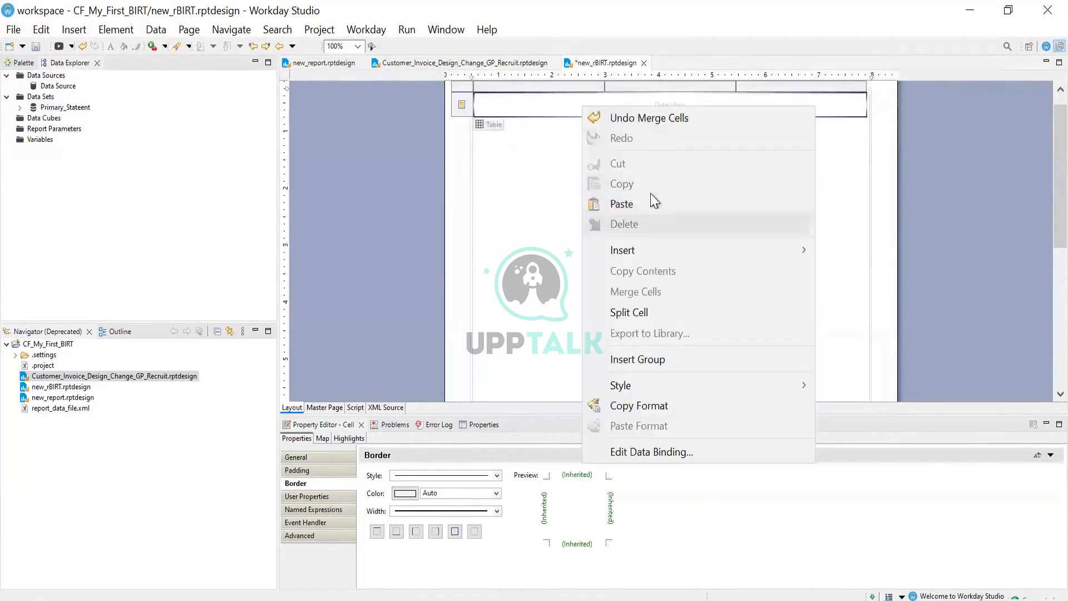
pyautogui.click(521, 221)
pyautogui.click(556, 104)
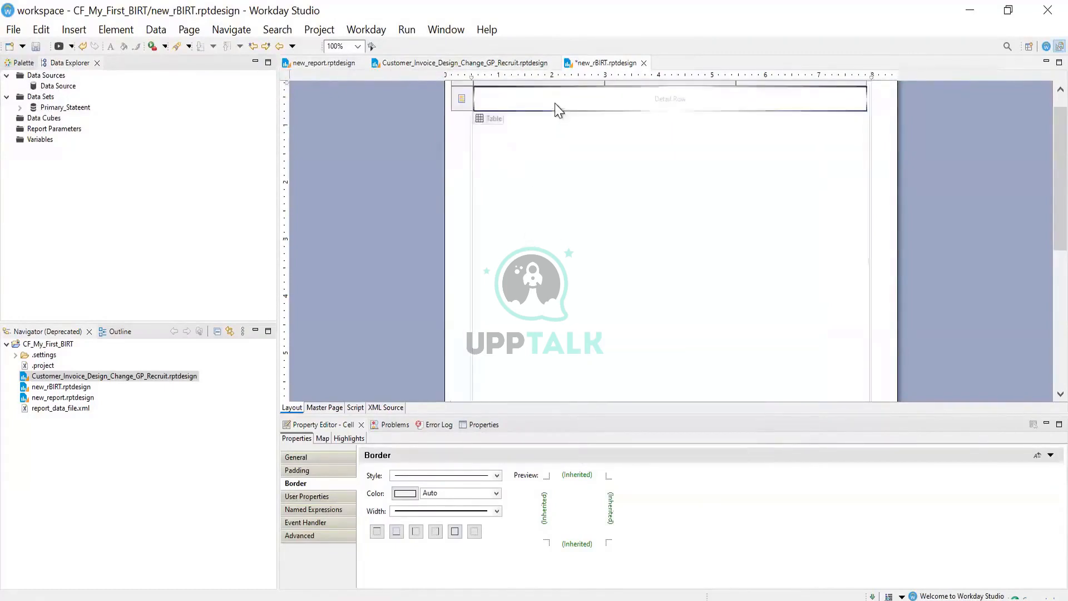
pyautogui.rightClick(530, 135)
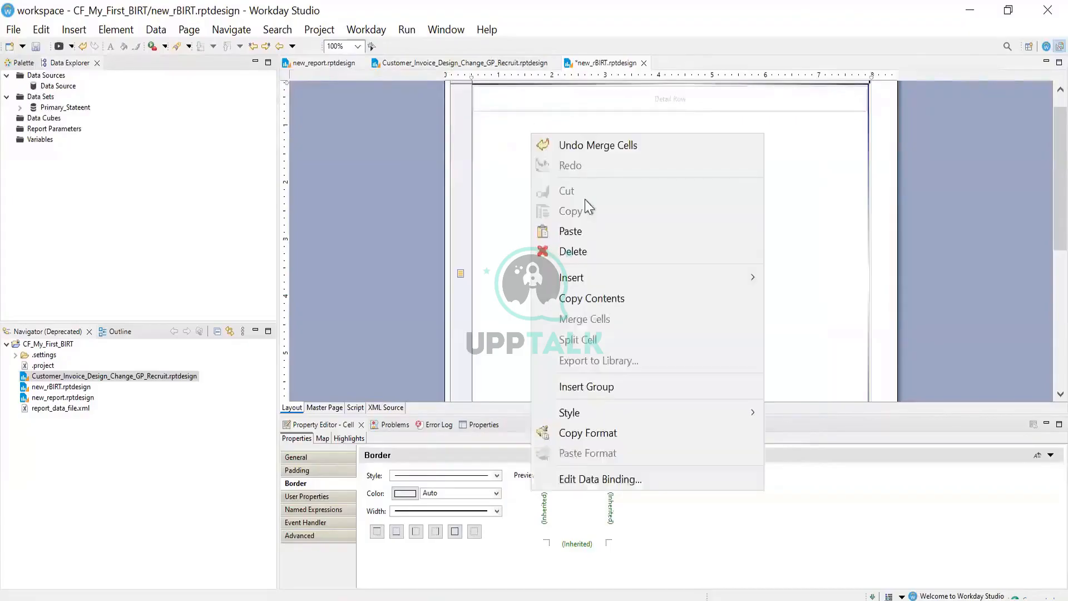
pyautogui.click(545, 99)
pyautogui.click(534, 100)
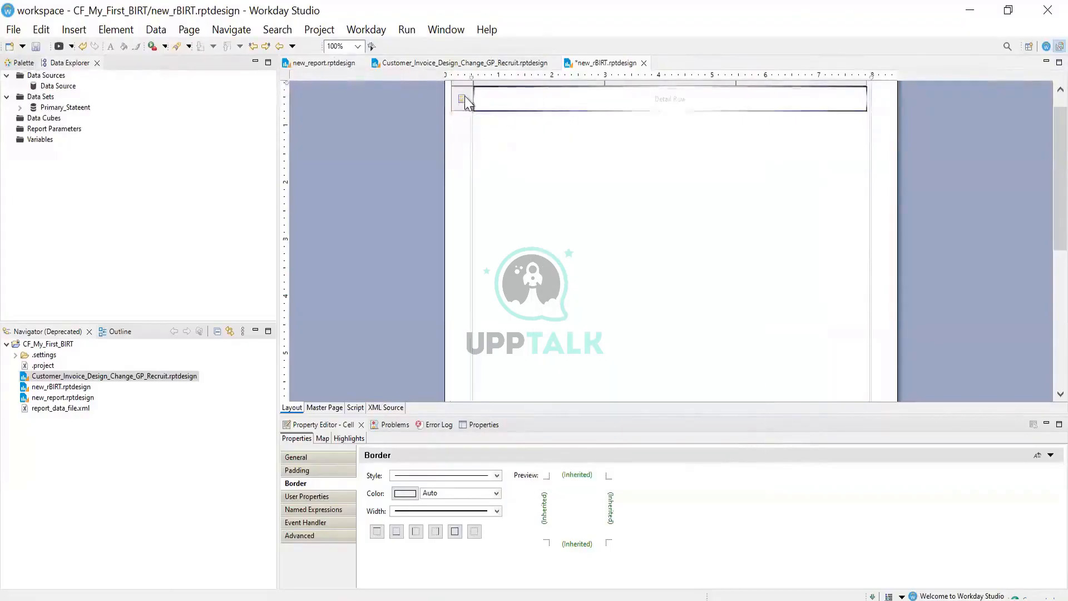
pyautogui.click(465, 95)
pyautogui.rightClick(465, 95)
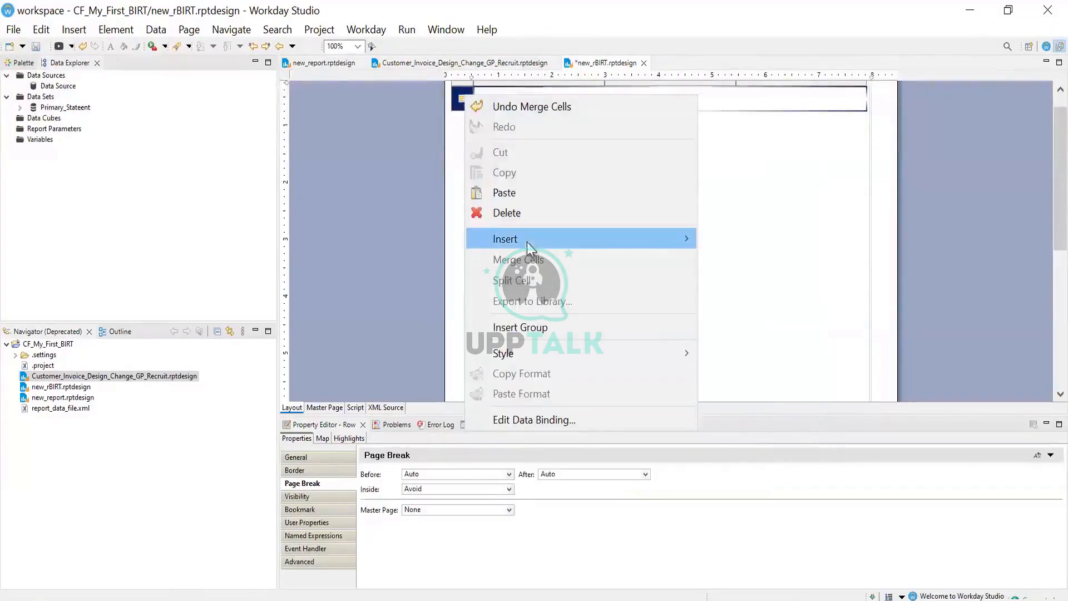
pyautogui.moveTo(526, 242)
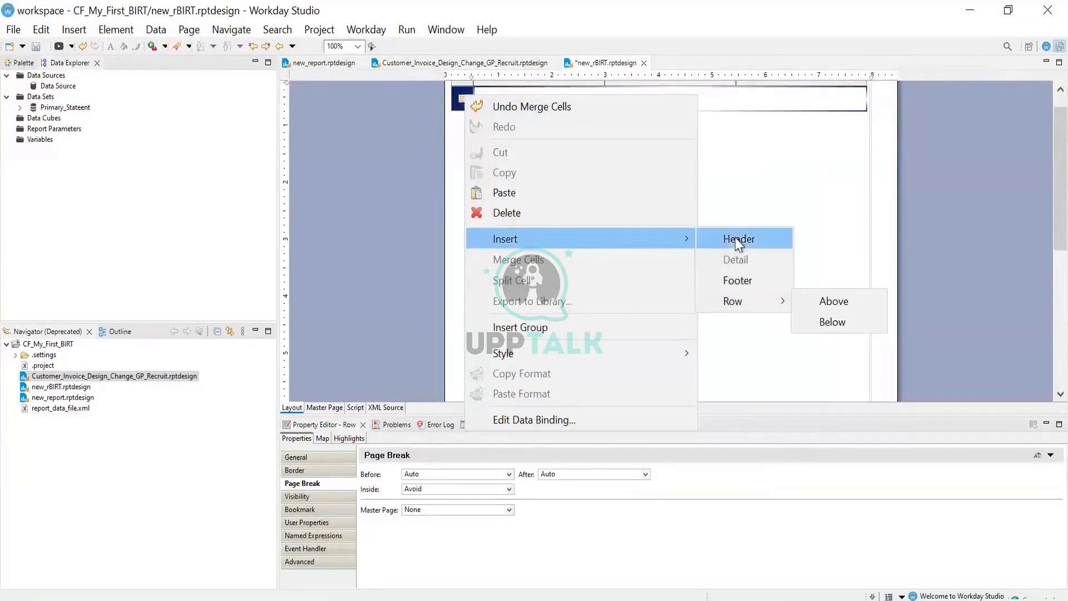
pyautogui.click(745, 196)
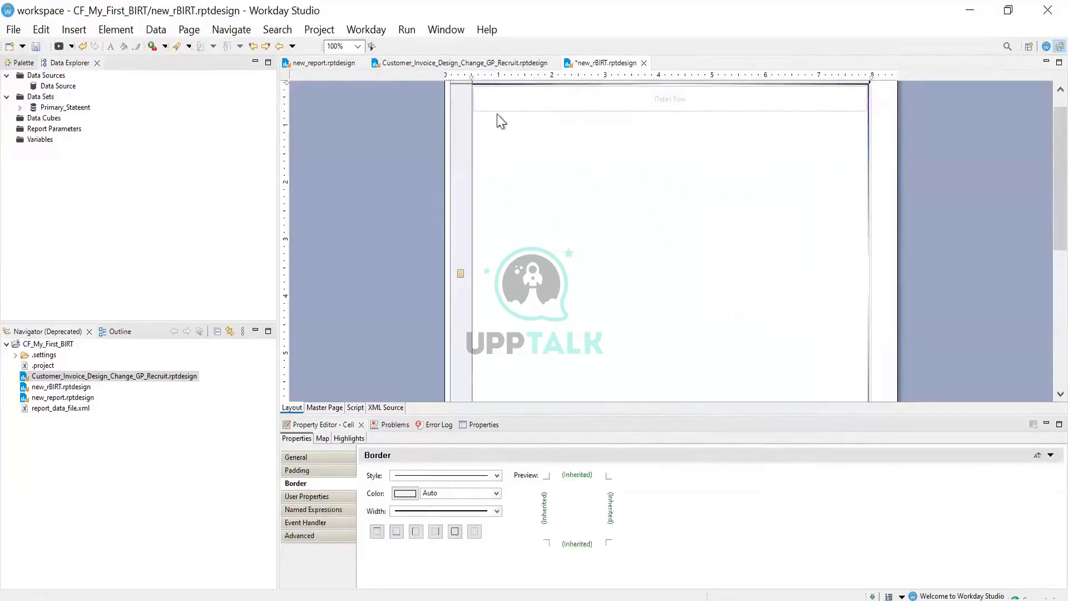
pyautogui.rightClick(465, 106)
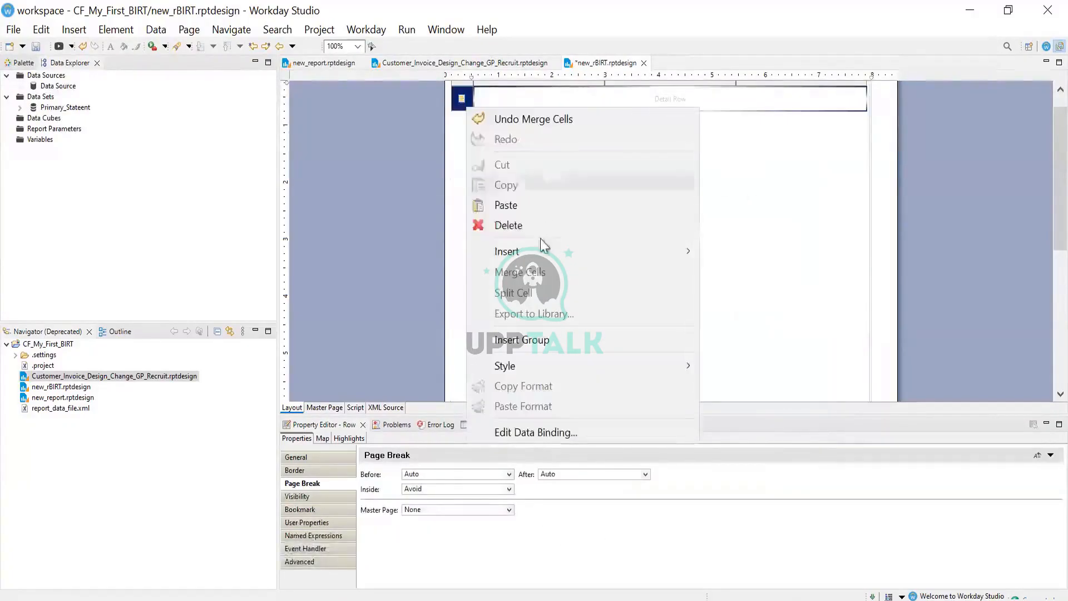
pyautogui.moveTo(592, 252)
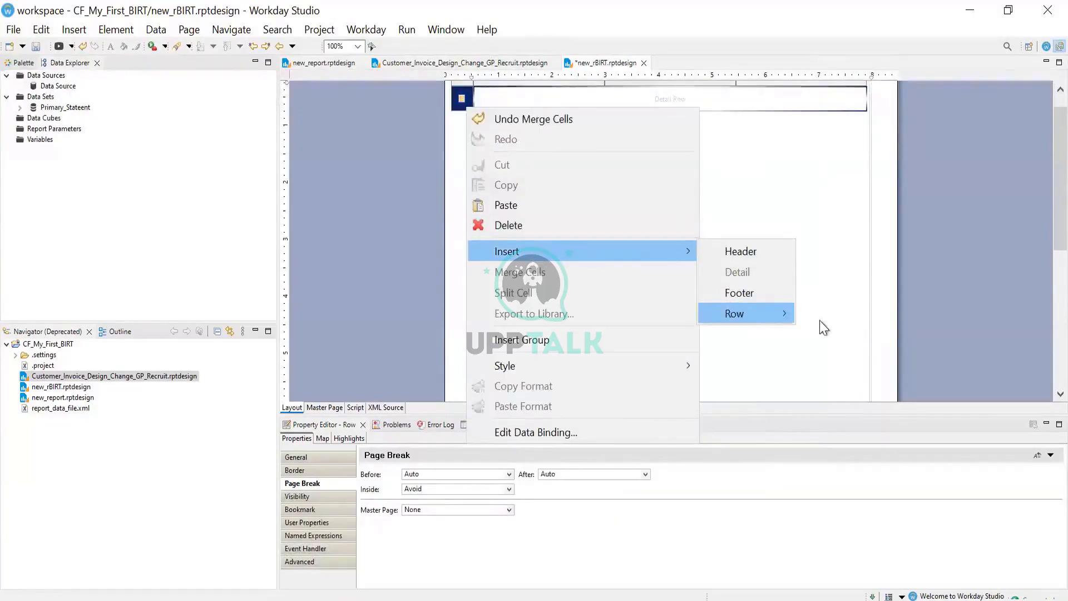
pyautogui.click(832, 335)
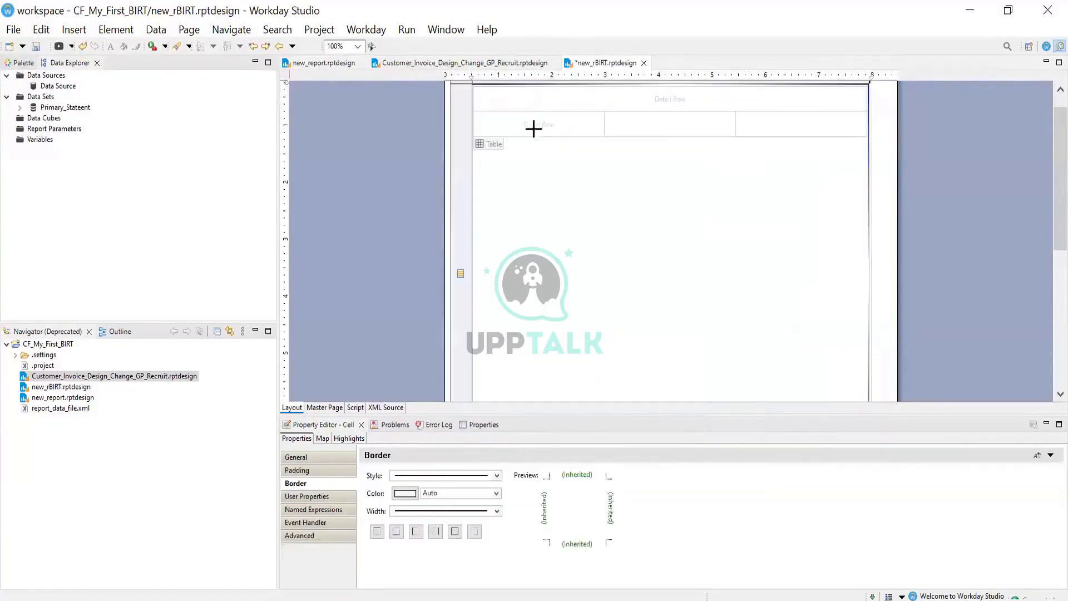
pyautogui.click(24, 118)
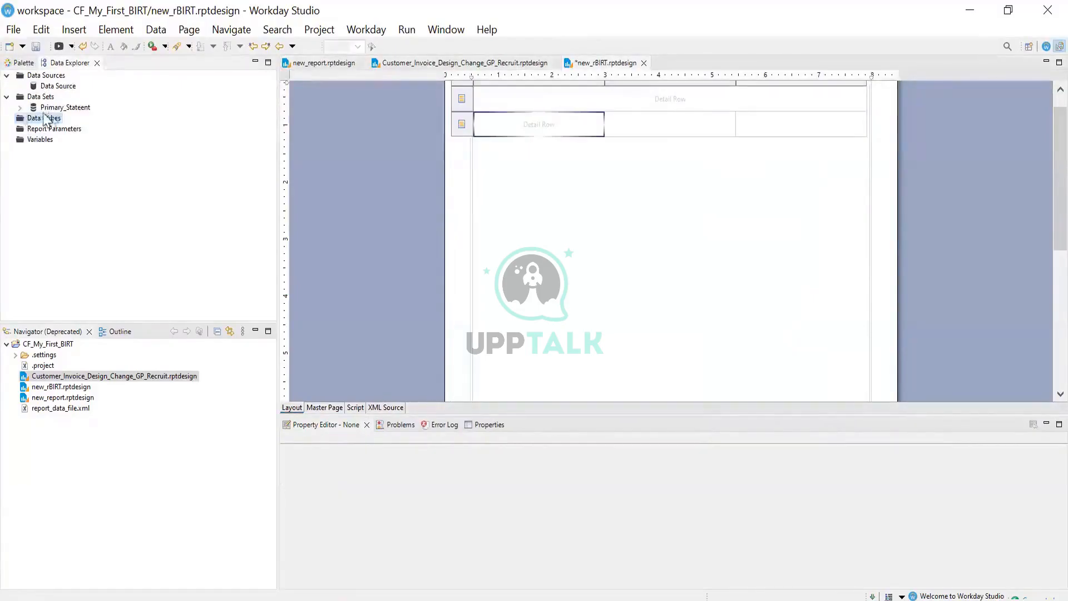
pyautogui.click(20, 108)
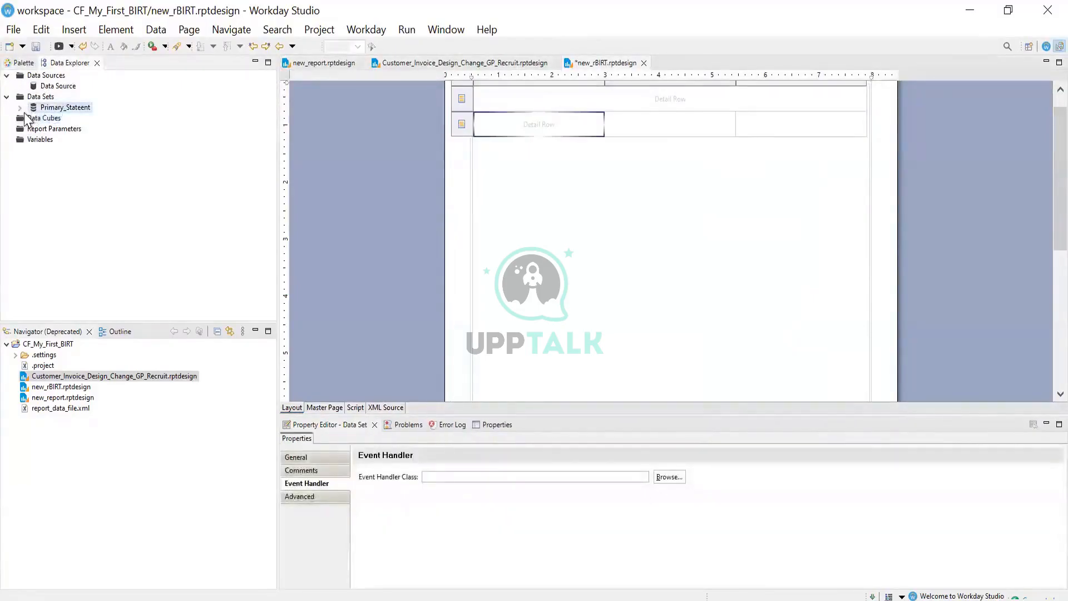
pyautogui.click(20, 108)
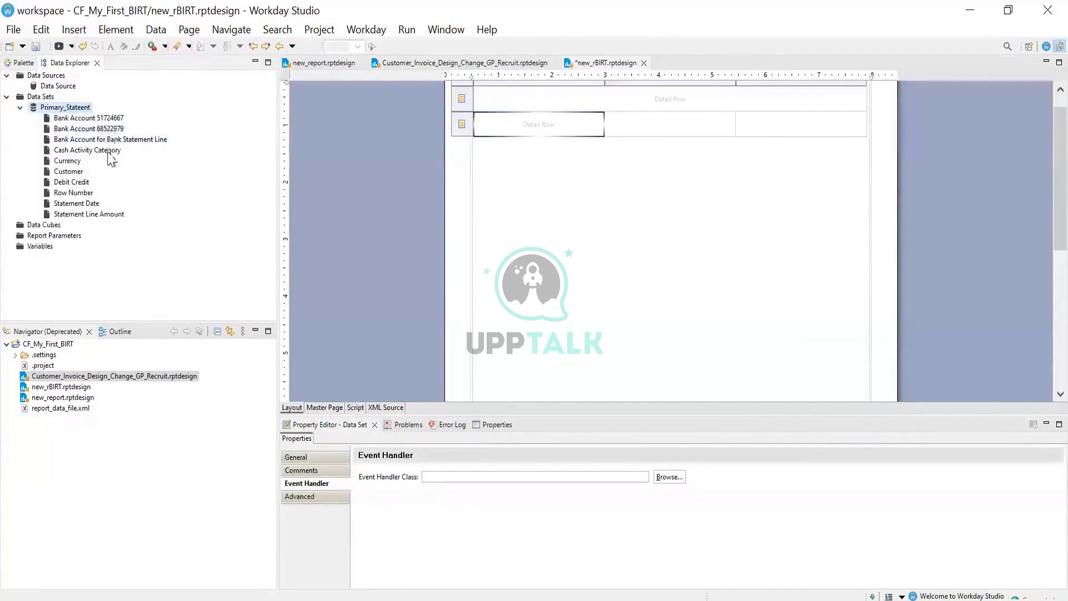
pyautogui.moveTo(100, 128); pyautogui.dragTo(552, 131)
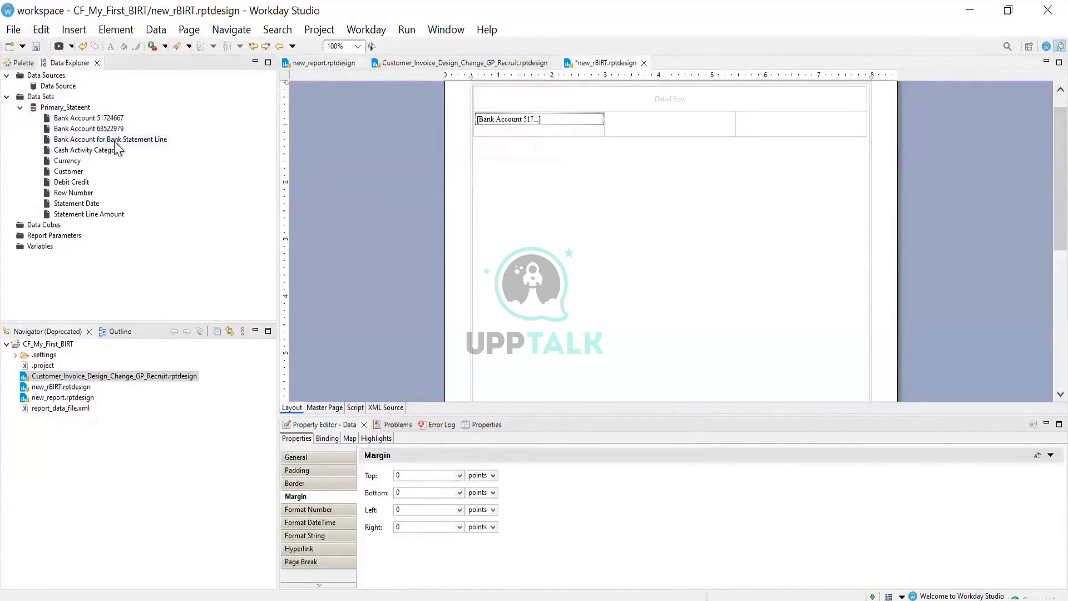
pyautogui.moveTo(114, 140); pyautogui.dragTo(692, 130)
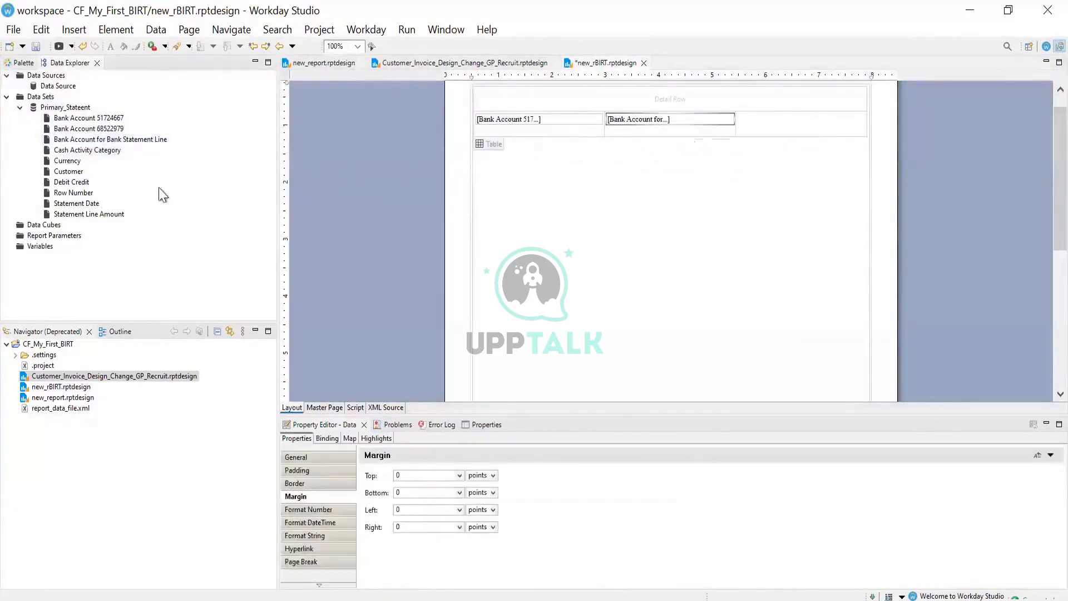
pyautogui.click(99, 129)
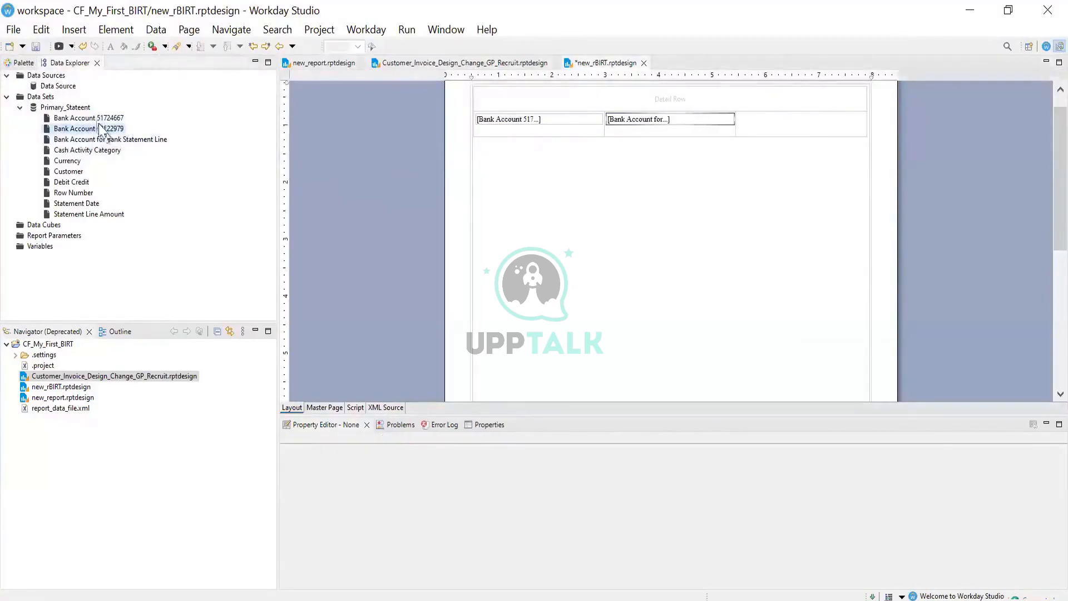
pyautogui.moveTo(96, 131); pyautogui.dragTo(832, 126)
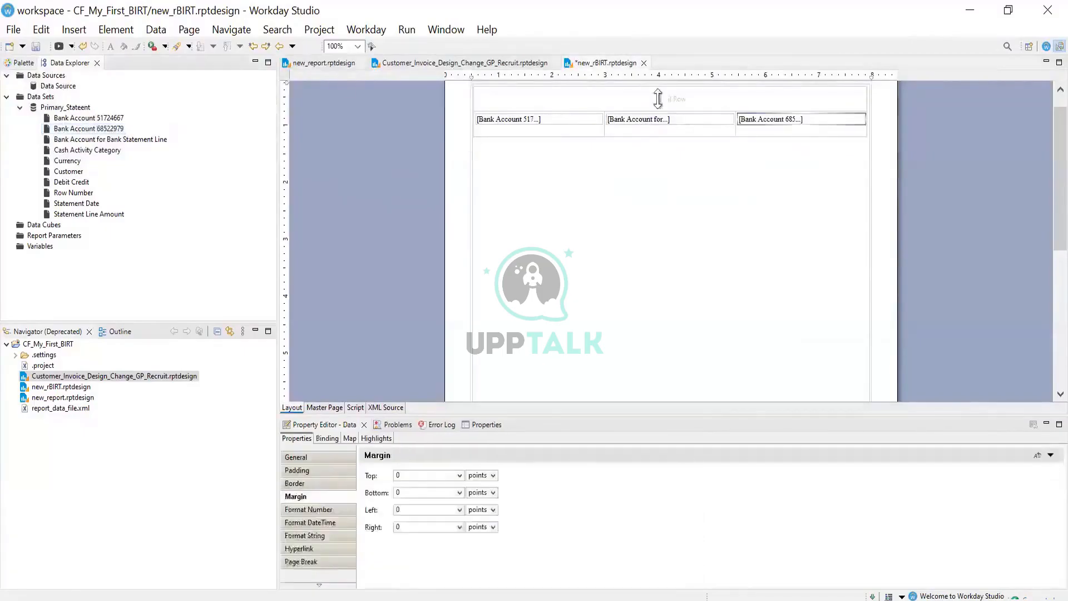
# Save the report and preview it as a PDF
pyautogui.click(33, 47)
pyautogui.click(408, 34)
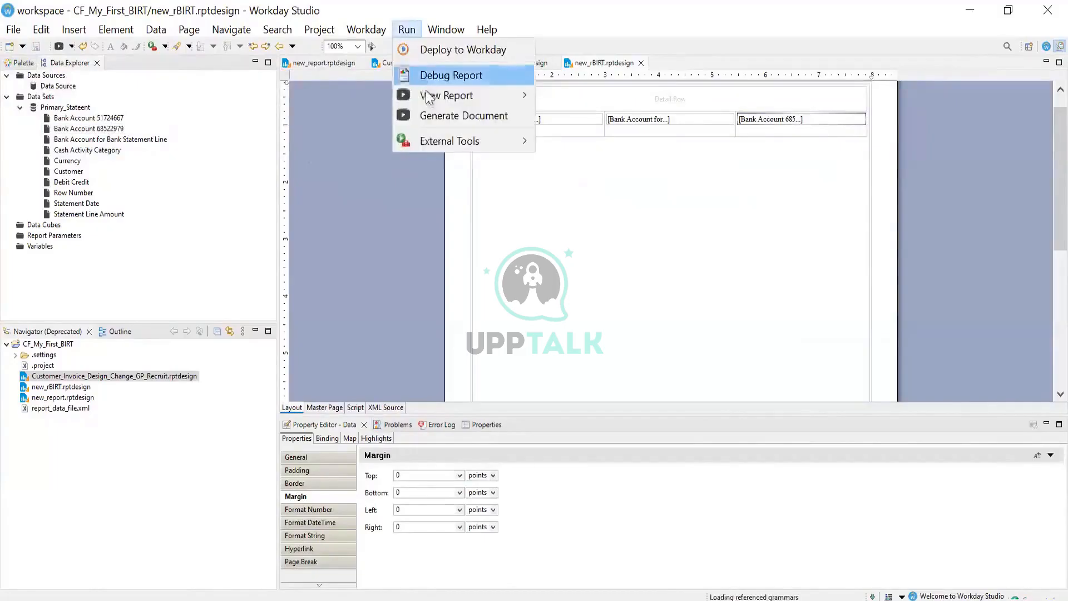
pyautogui.moveTo(445, 96)
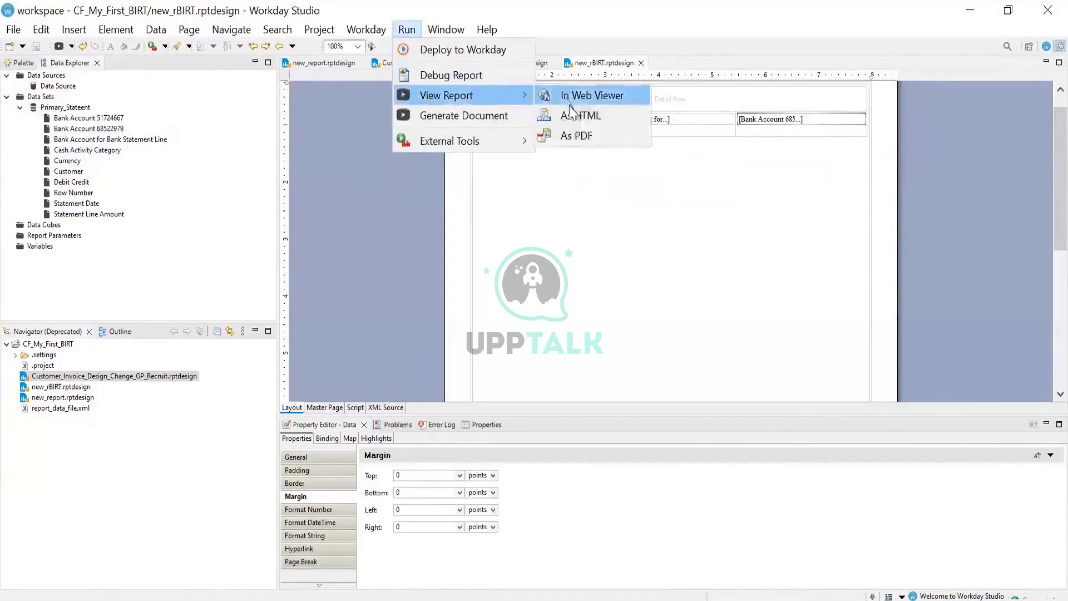
pyautogui.click(580, 136)
pyautogui.click(582, 131)
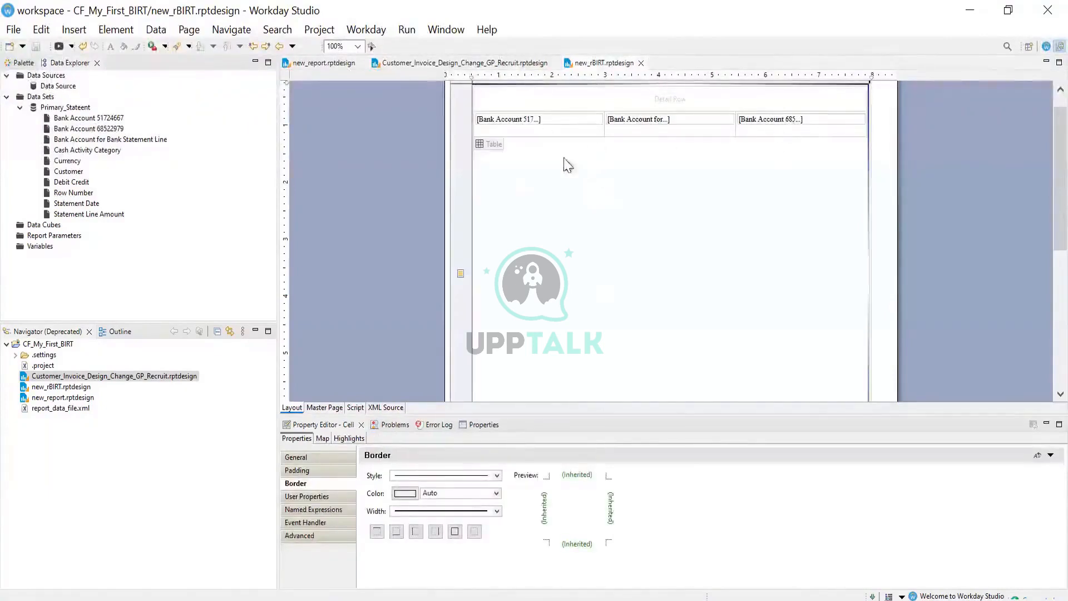
# Insert a table with one column and one detail row below the first table
pyautogui.rightClick(490, 172)
pyautogui.moveTo(692, 321)
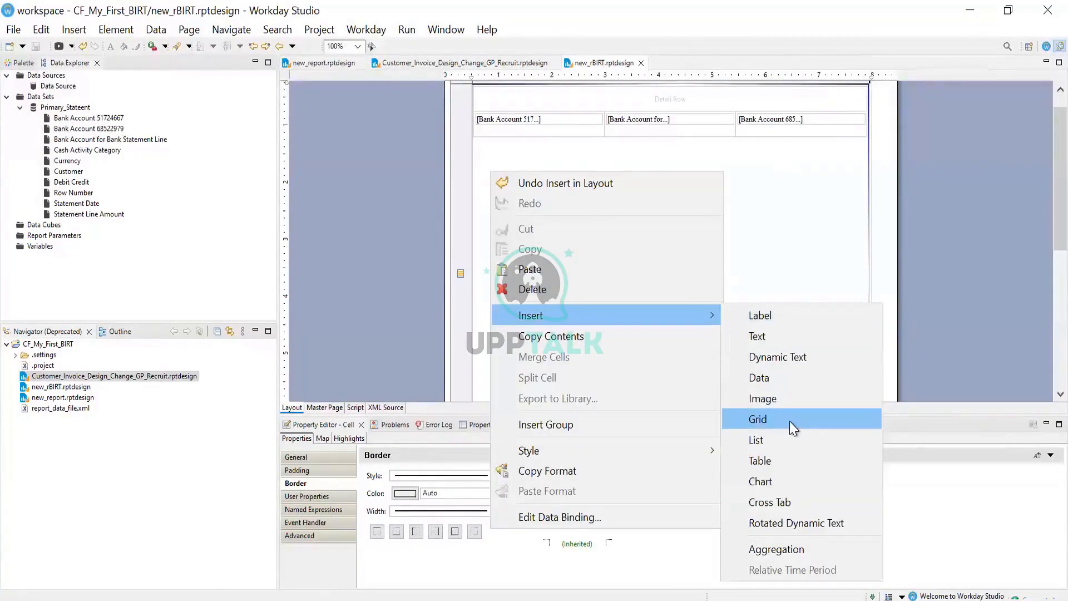
pyautogui.click(792, 460)
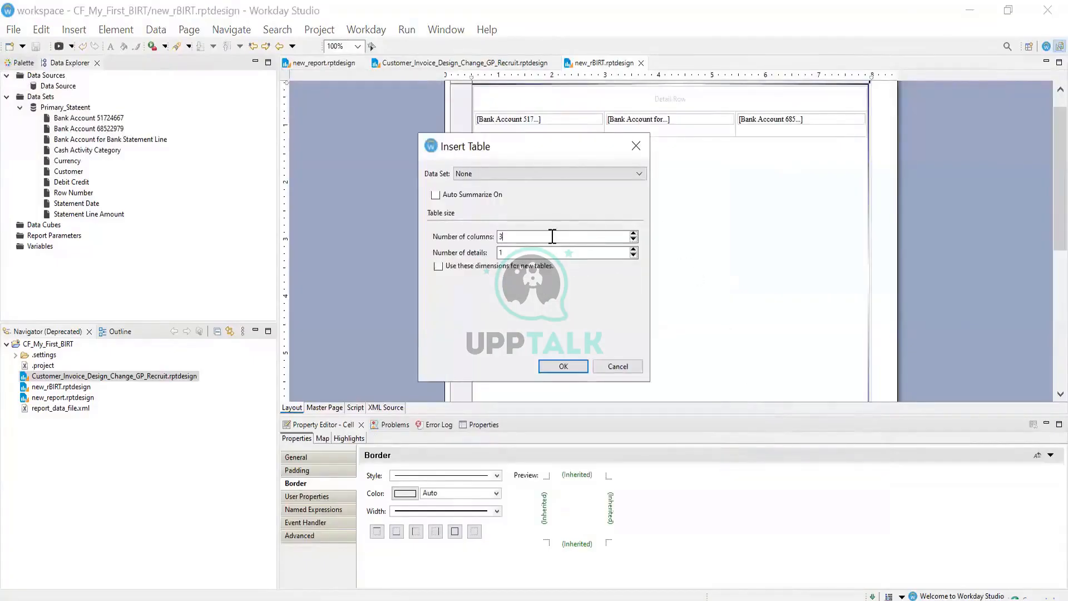
pyautogui.click(563, 366)
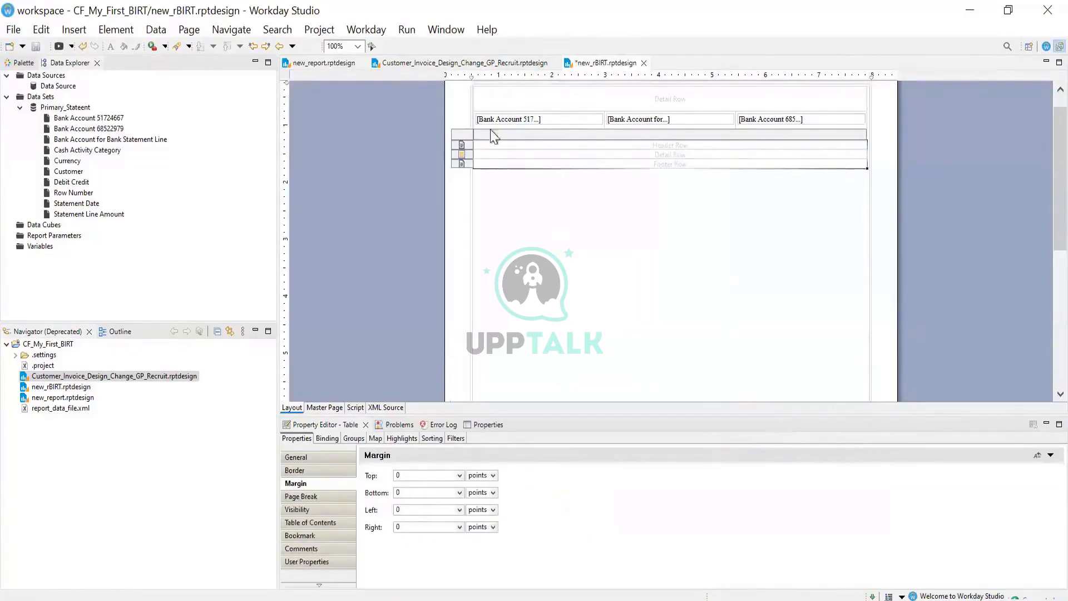
# Delete the new table's header and footer rows and place Cash Activity Category in its detail cell
pyautogui.click(463, 147)
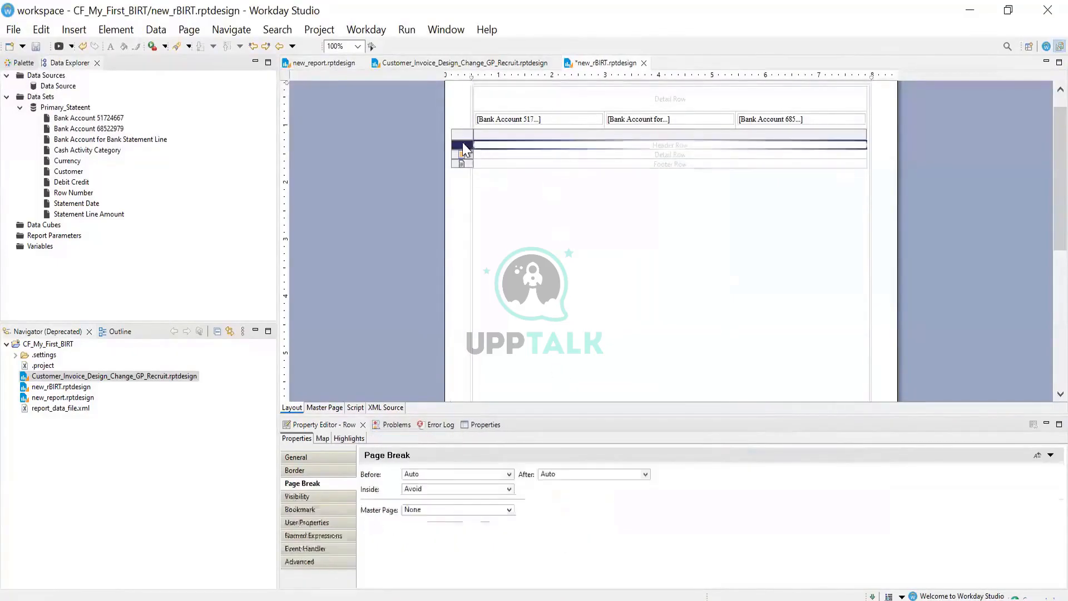
pyautogui.rightClick(463, 146)
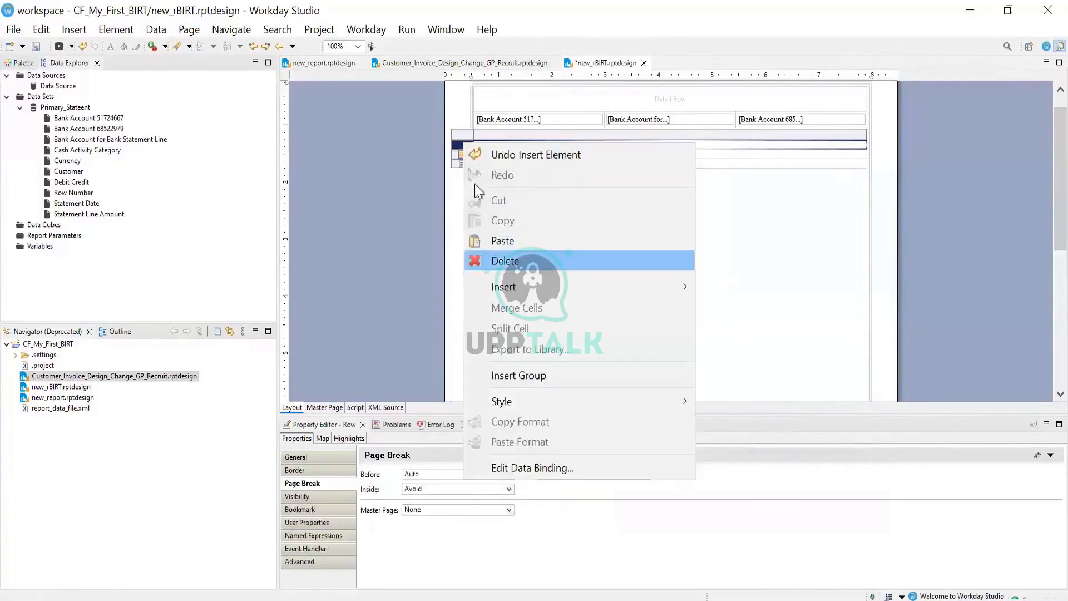
pyautogui.click(534, 262)
pyautogui.click(460, 154)
pyautogui.rightClick(461, 154)
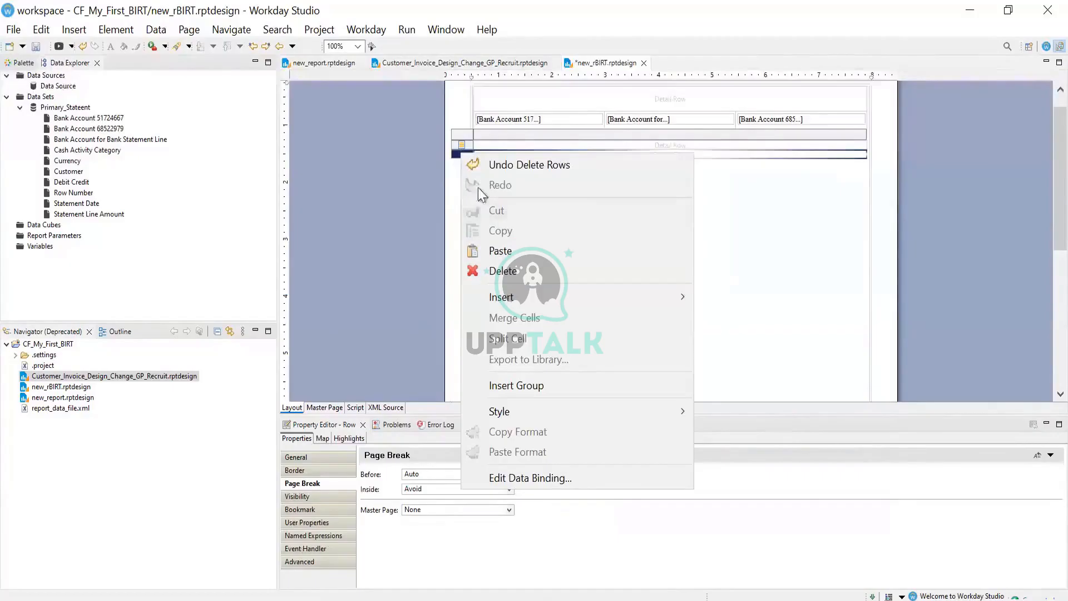
pyautogui.click(459, 157)
pyautogui.rightClick(459, 155)
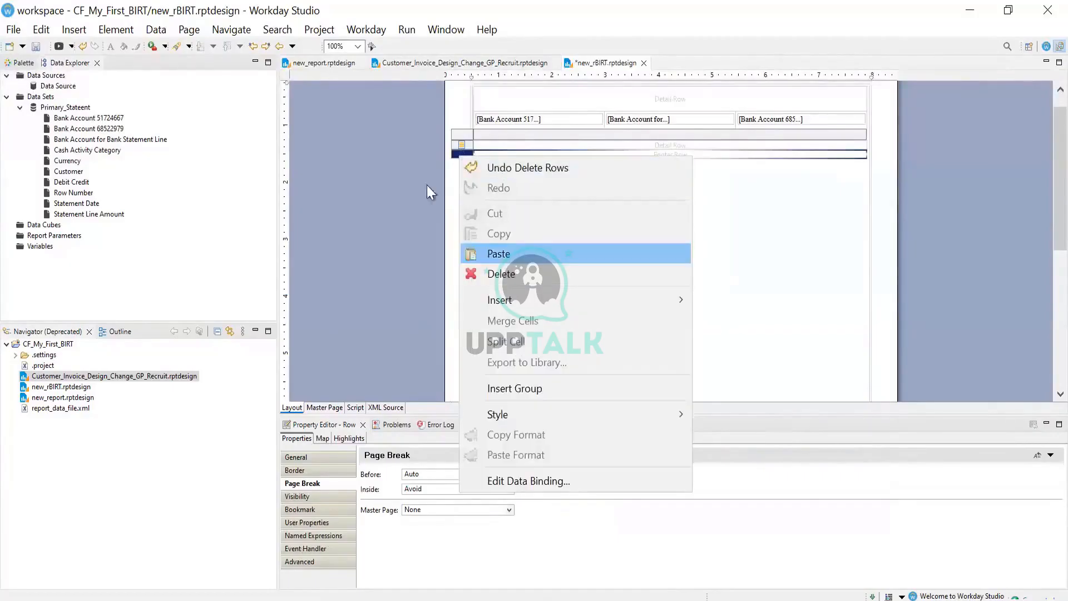
pyautogui.click(504, 278)
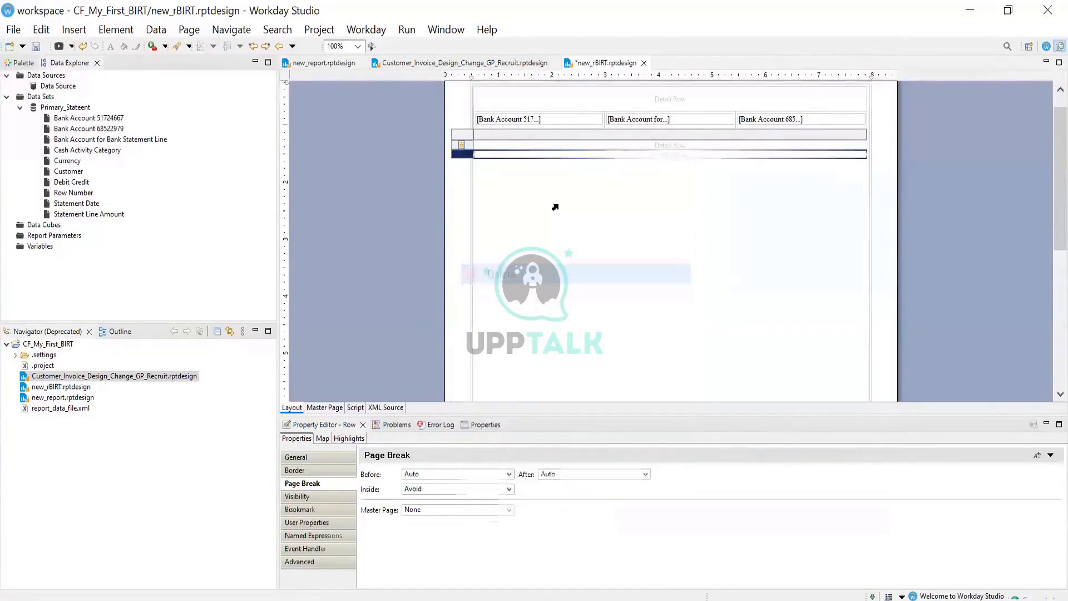
pyautogui.click(573, 222)
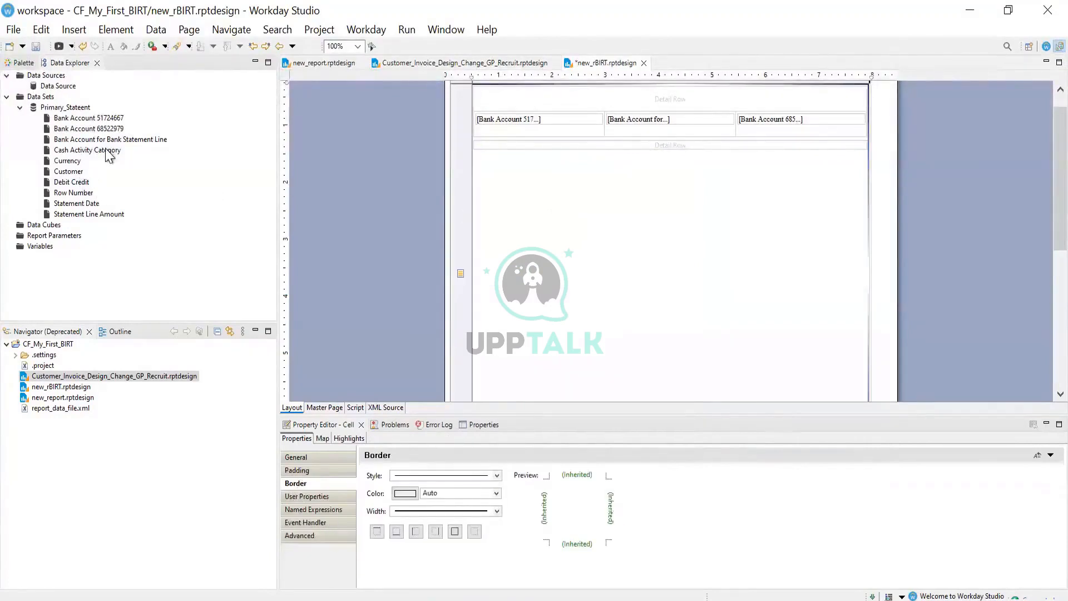
pyautogui.moveTo(109, 156); pyautogui.dragTo(610, 161)
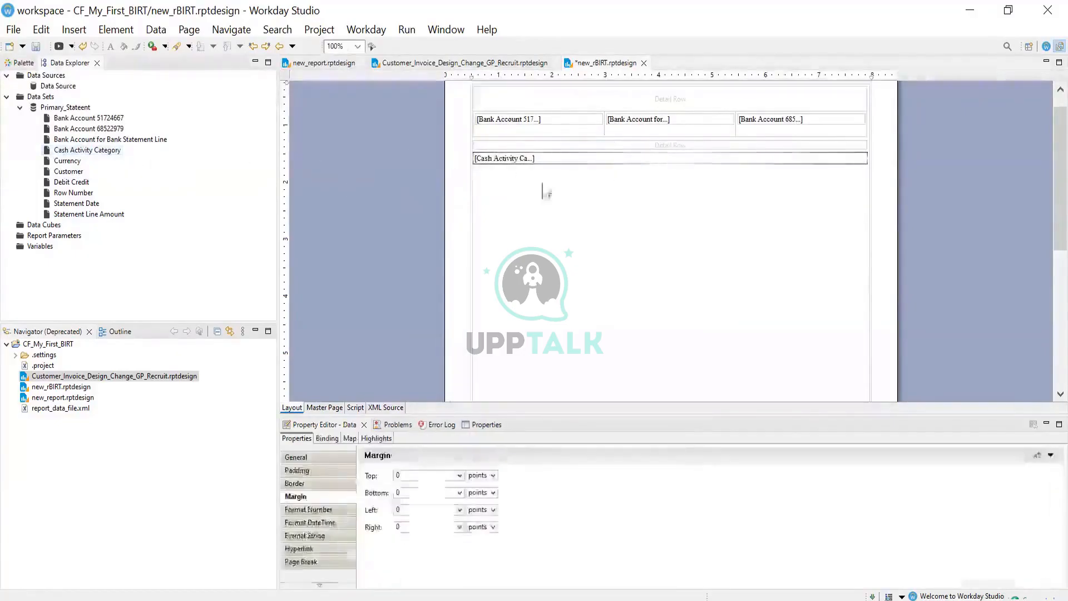
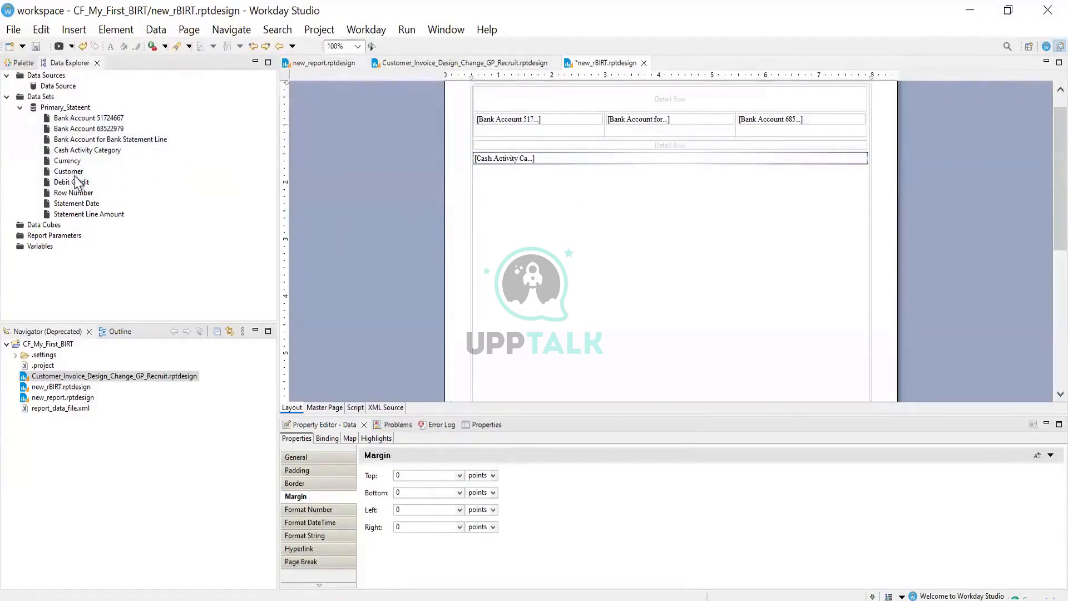
# Drag Customer and then Statement Line Amount into the table below Cash Activity Category
pyautogui.moveTo(74, 173); pyautogui.dragTo(682, 166)
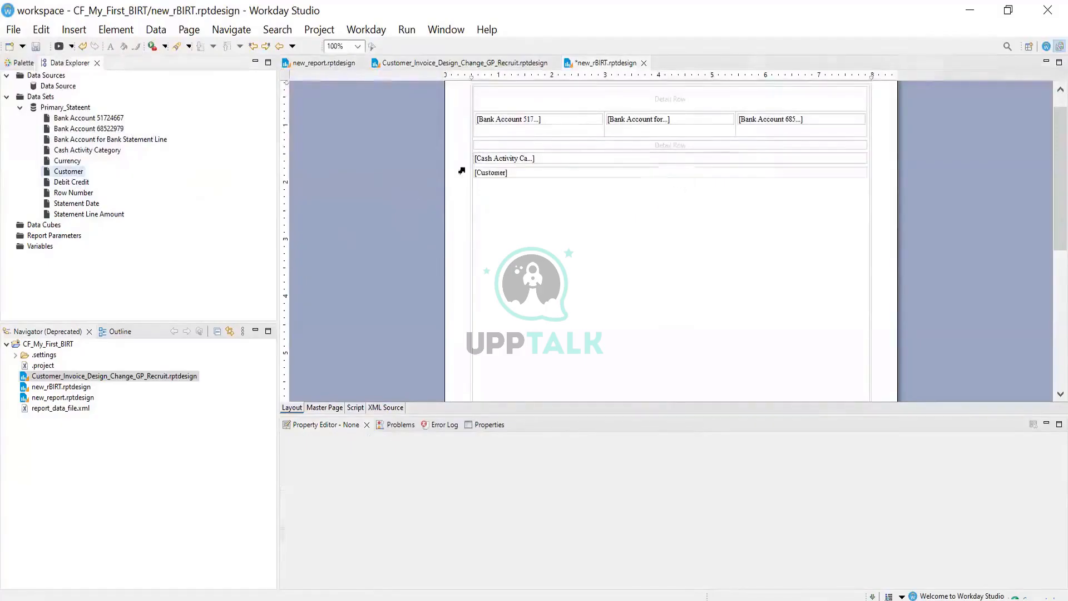
pyautogui.click(68, 161)
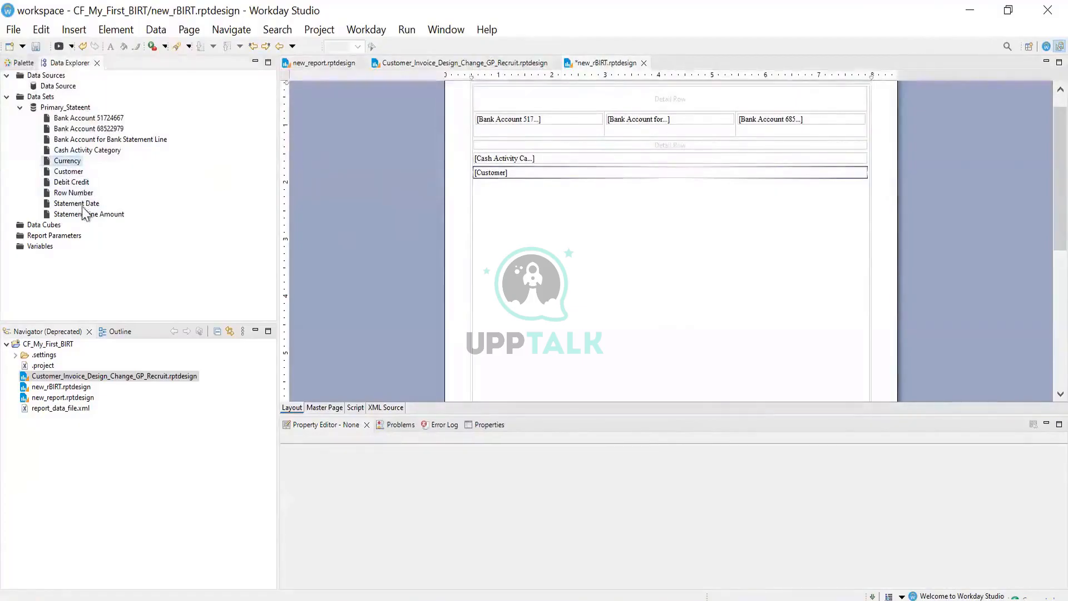
pyautogui.moveTo(78, 208); pyautogui.dragTo(558, 190)
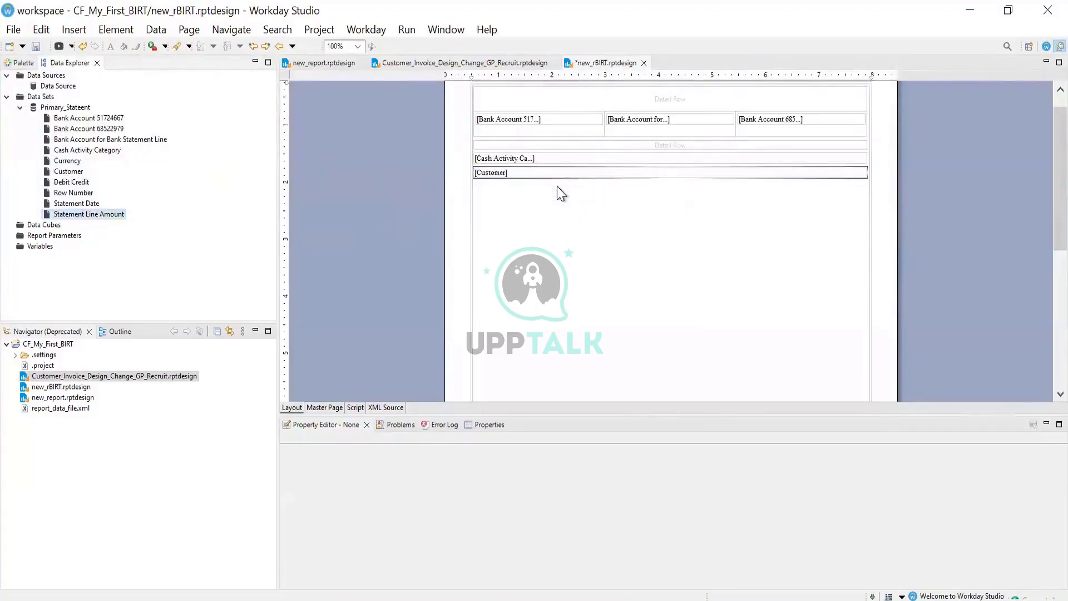
# Save the new_rBIRT report design and dismiss the Run menu without running anything
pyautogui.click(24, 48)
pyautogui.click(34, 48)
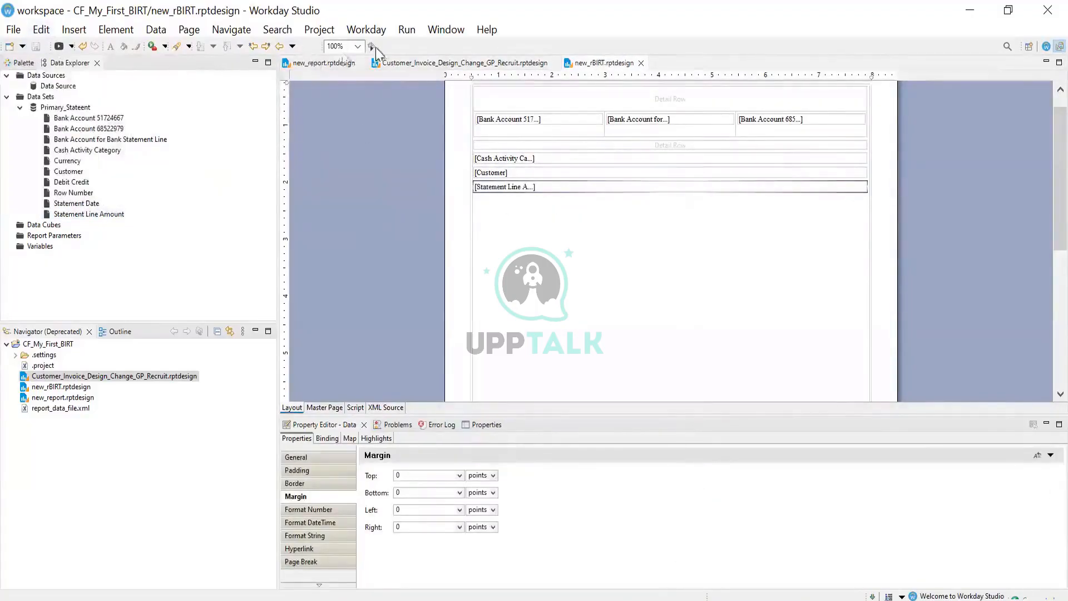
pyautogui.click(406, 30)
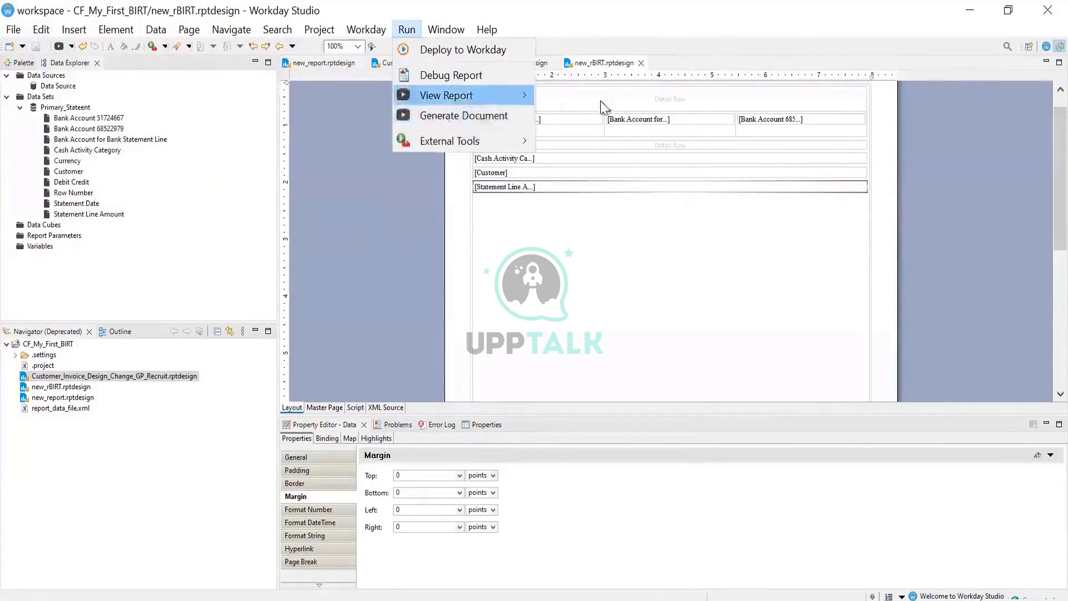
pyautogui.moveTo(473, 95)
pyautogui.click(662, 299)
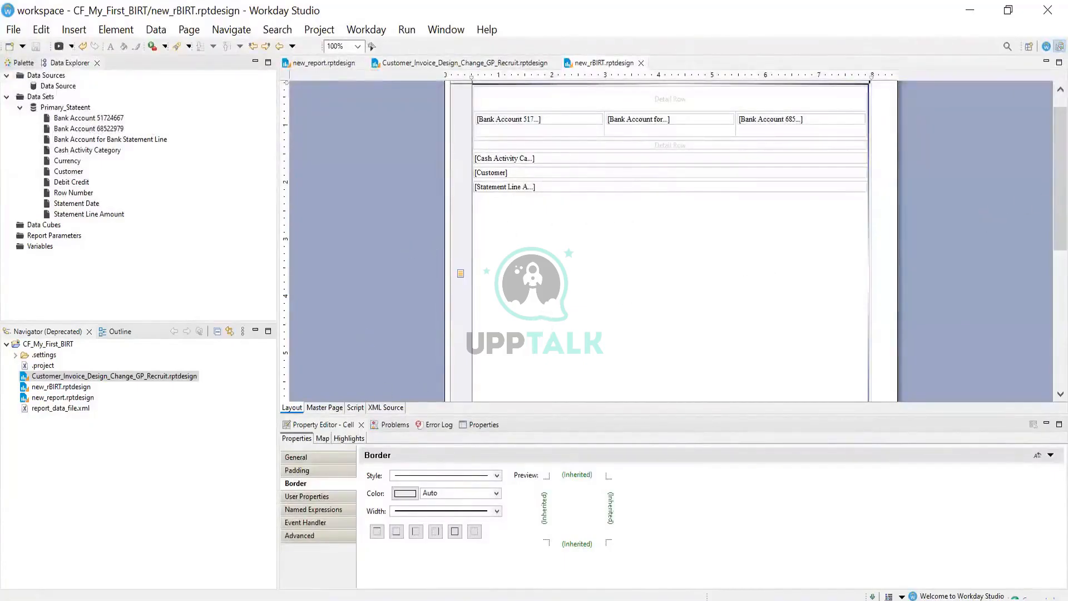
pyautogui.scroll(-3, 694, 244)
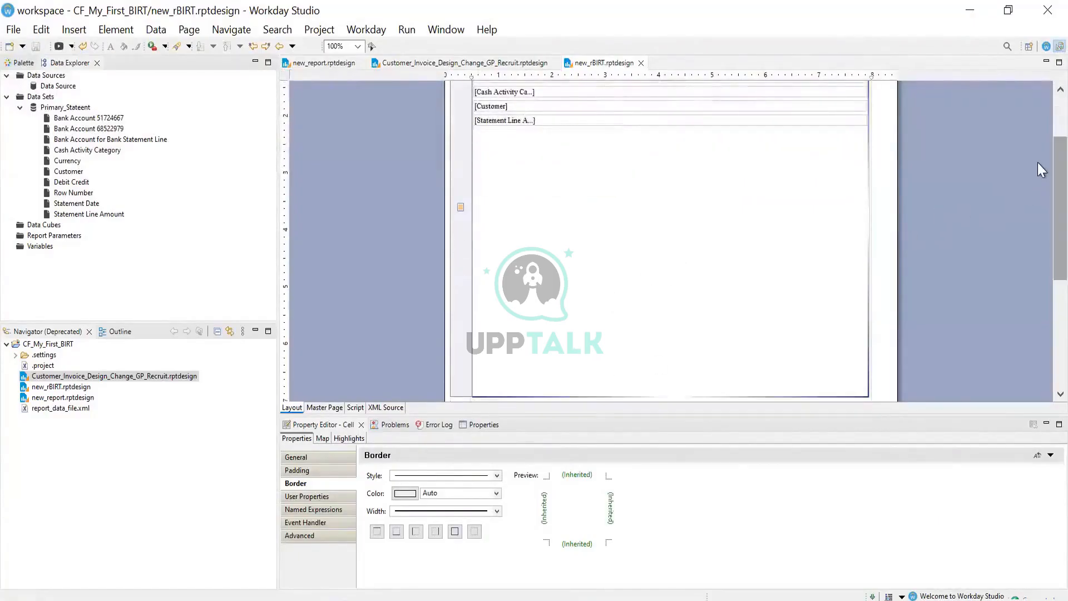
pyautogui.scroll(3, 1036, 132)
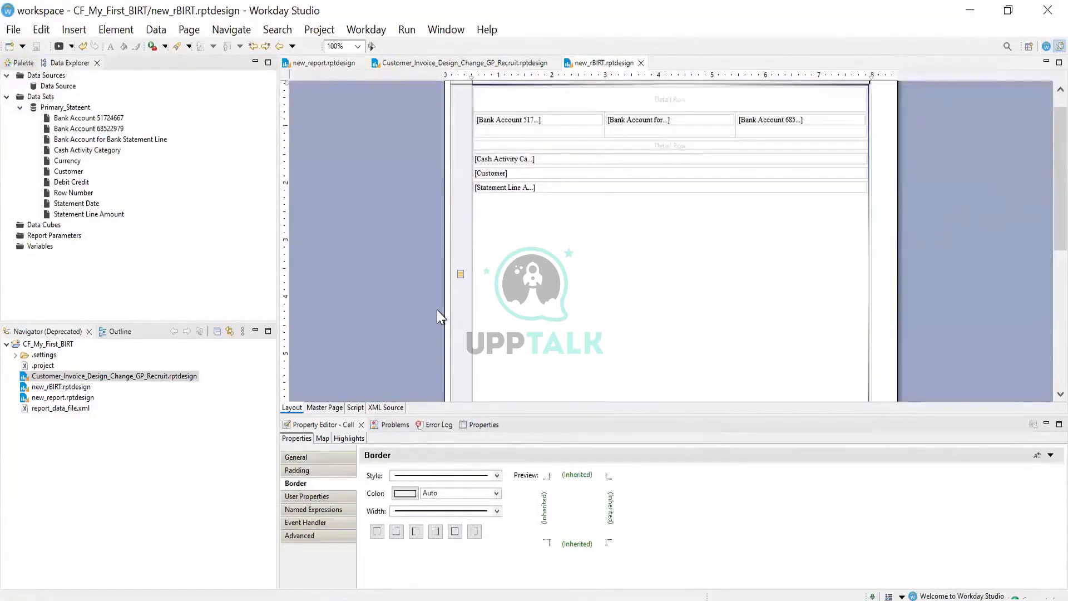
# Insert a grid with 1 column and 2 rows into the blank layout area below the fields
pyautogui.rightClick(517, 229)
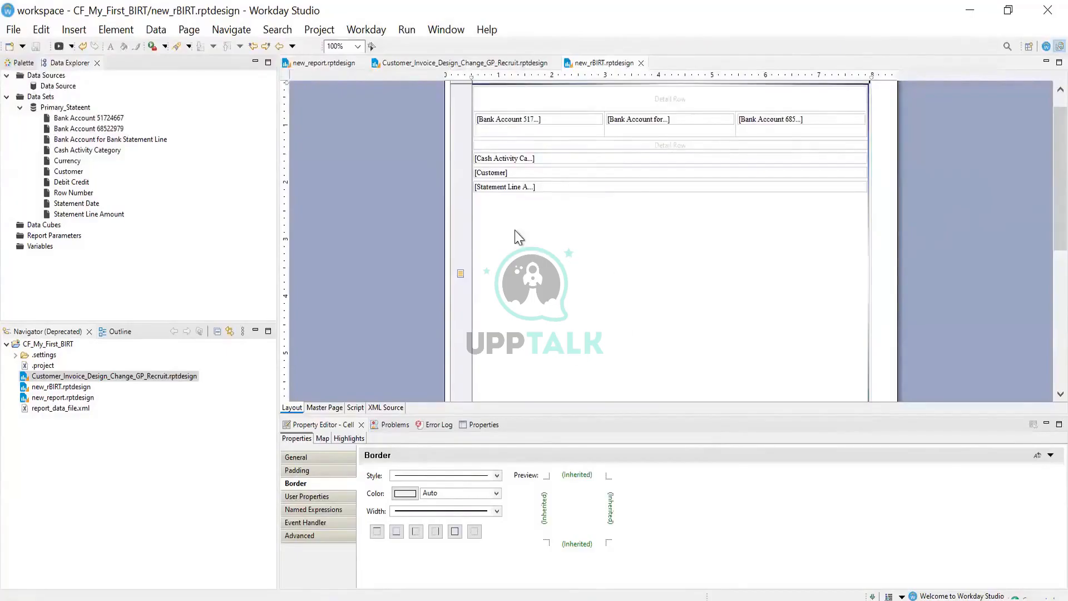
pyautogui.moveTo(573, 374)
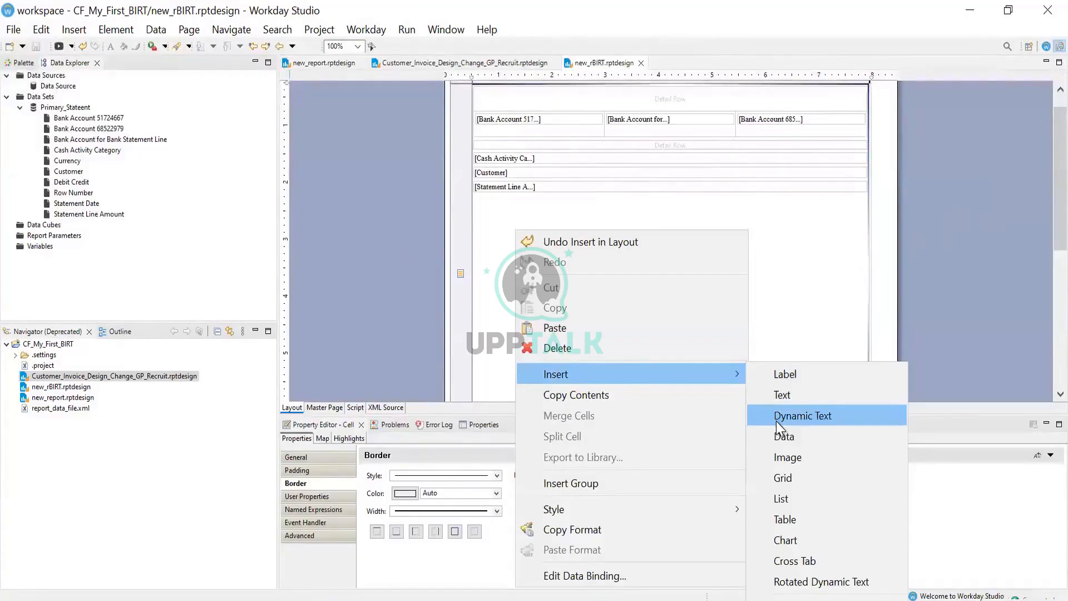
pyautogui.click(780, 479)
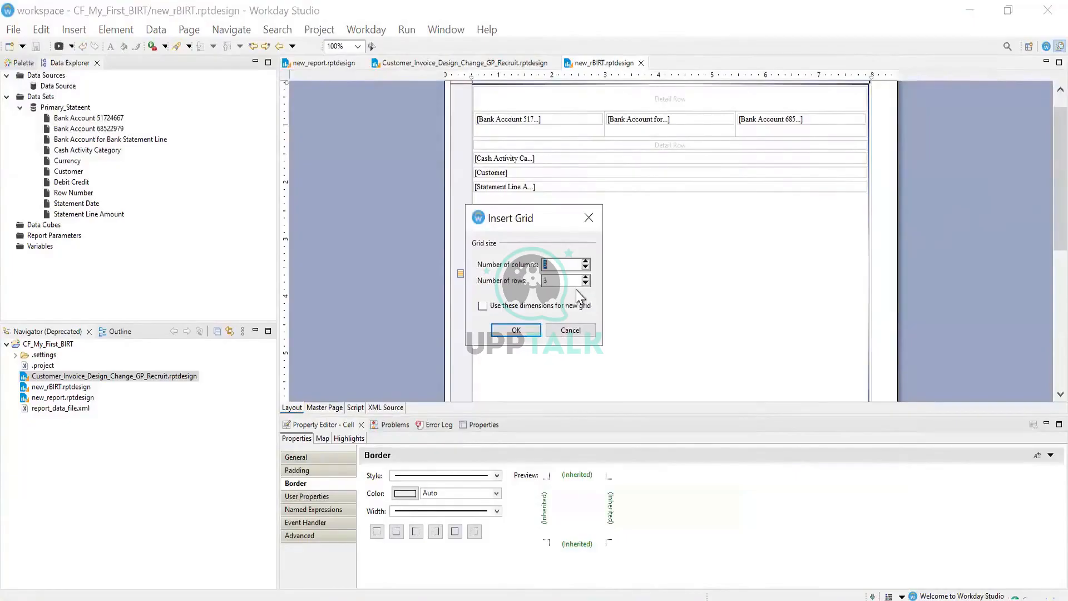
pyautogui.write('1')
pyautogui.write('2')
pyautogui.click(515, 330)
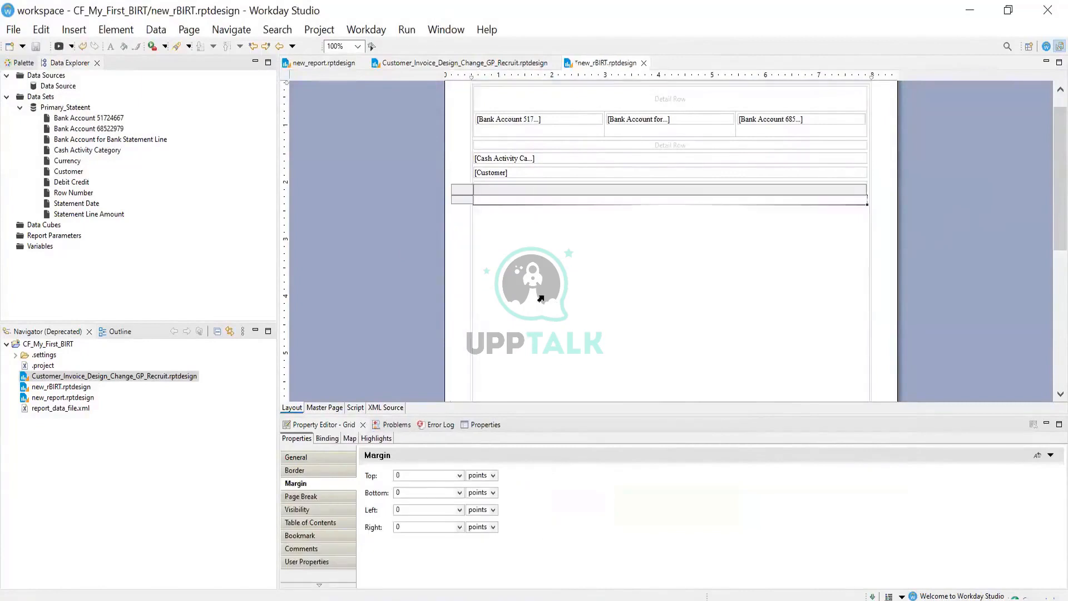
# Add a row below the selected row of the new grid
pyautogui.click(461, 202)
pyautogui.rightClick(460, 200)
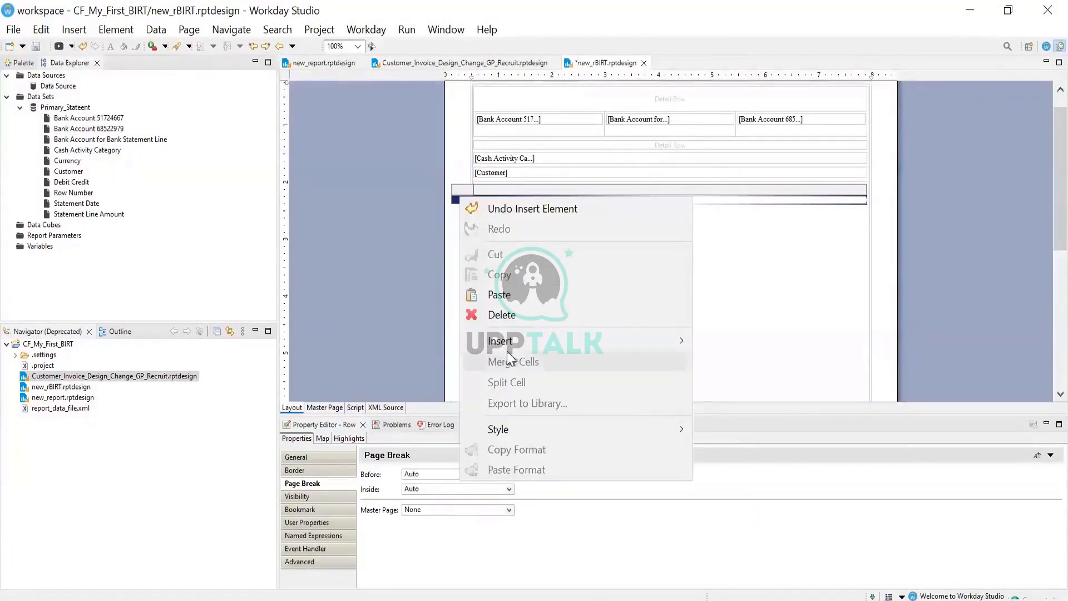
pyautogui.moveTo(582, 341)
pyautogui.moveTo(729, 339)
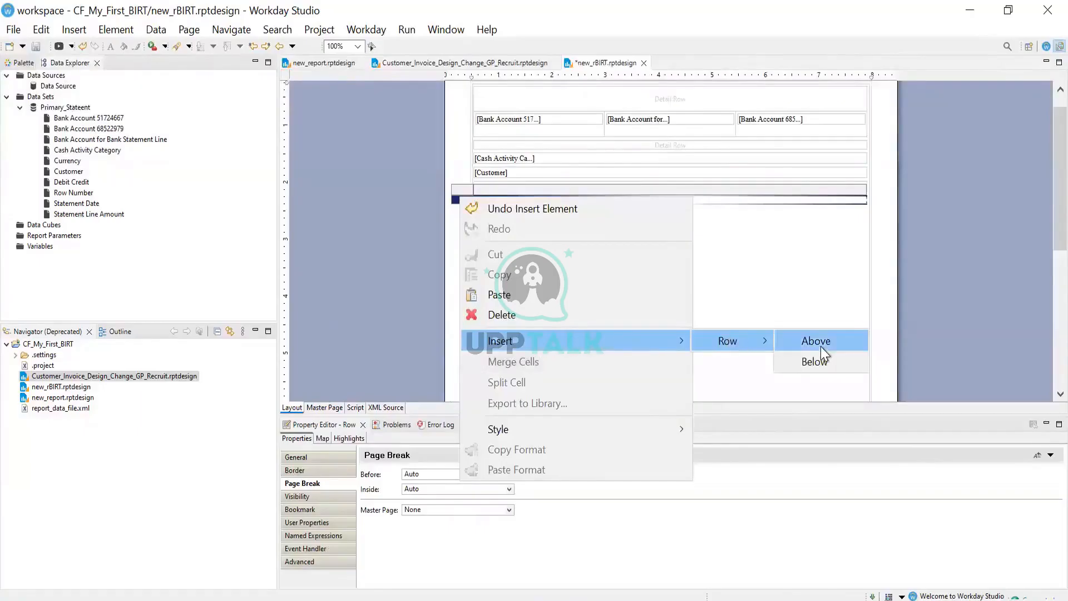
pyautogui.click(816, 362)
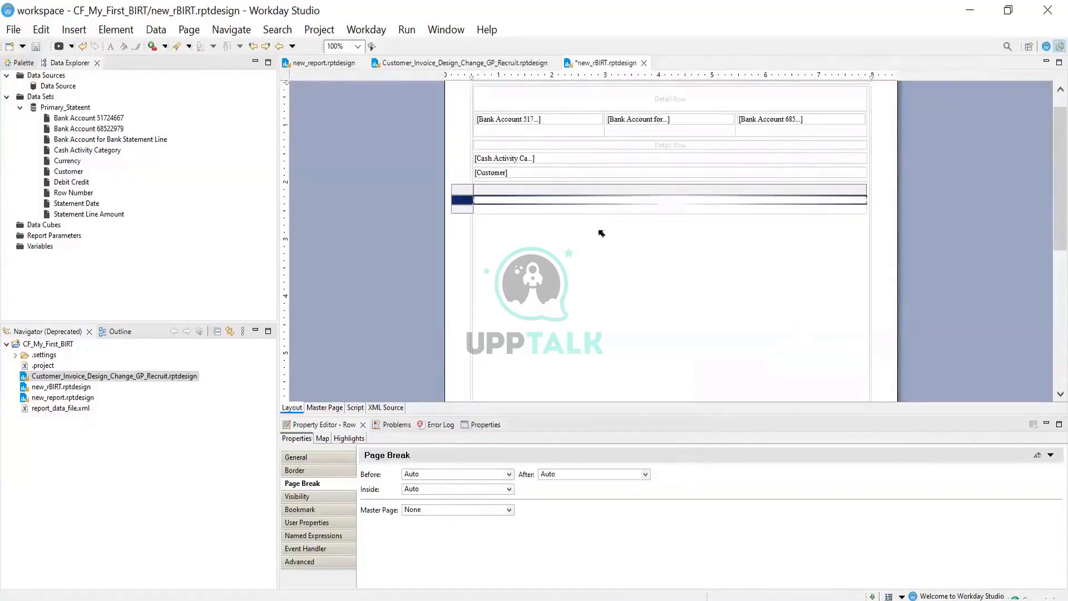
# Add a row above the selected grid row, then select the grid and its column
pyautogui.rightClick(467, 204)
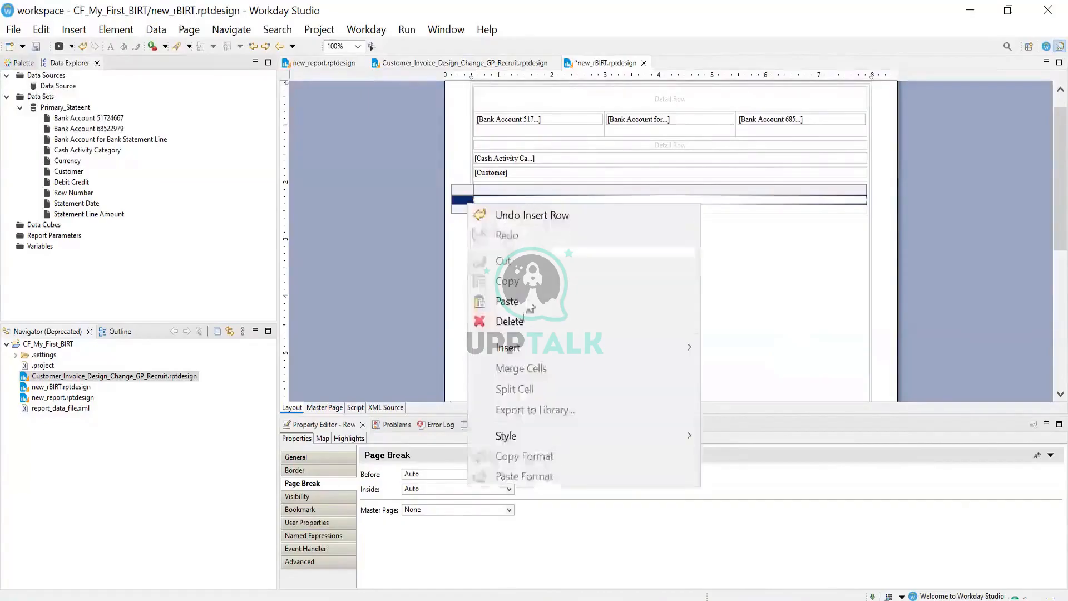
pyautogui.moveTo(525, 347)
pyautogui.moveTo(762, 345)
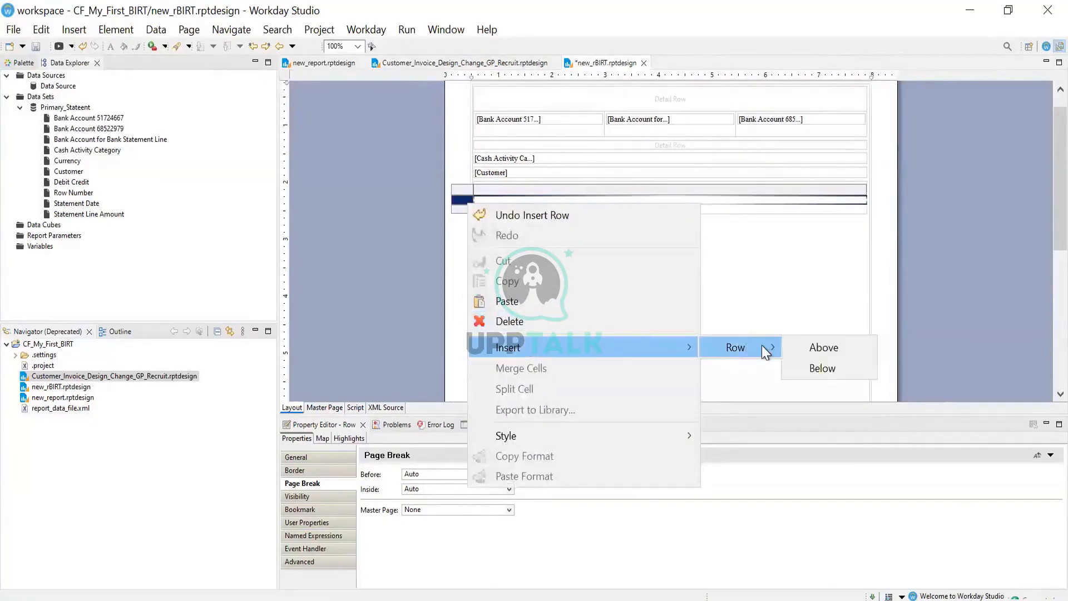
pyautogui.click(818, 344)
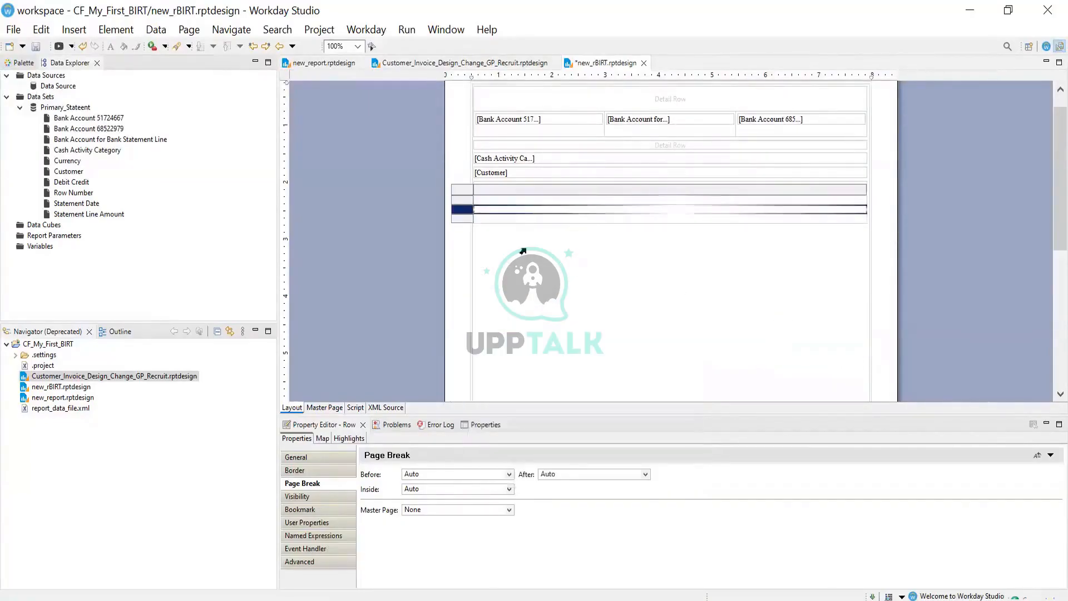
pyautogui.click(458, 194)
pyautogui.rightClick(459, 203)
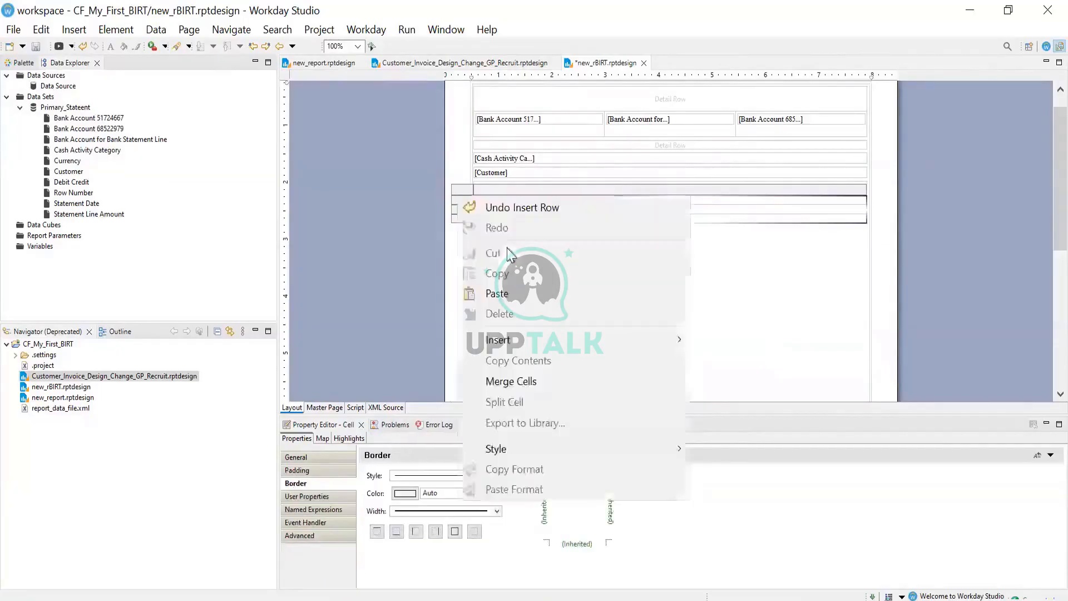
pyautogui.moveTo(636, 338)
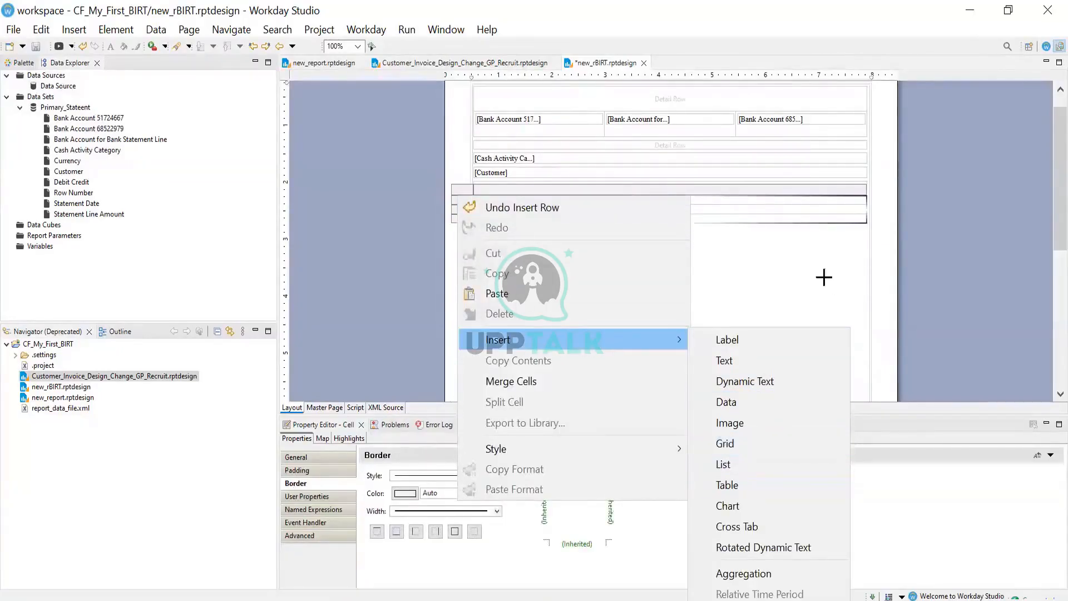
pyautogui.click(785, 265)
pyautogui.moveTo(517, 218)
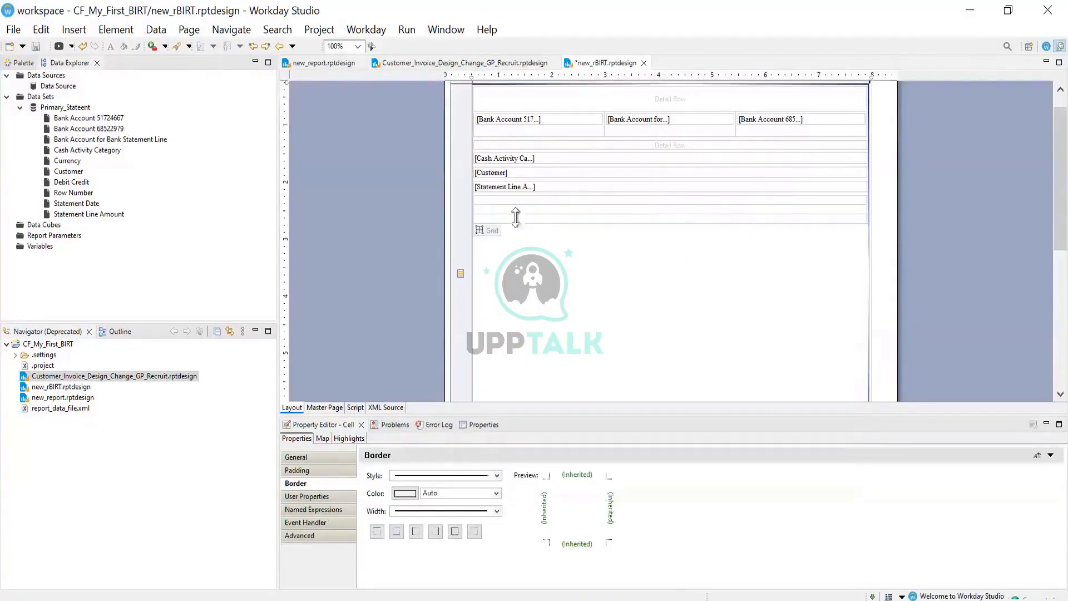
pyautogui.click(482, 225)
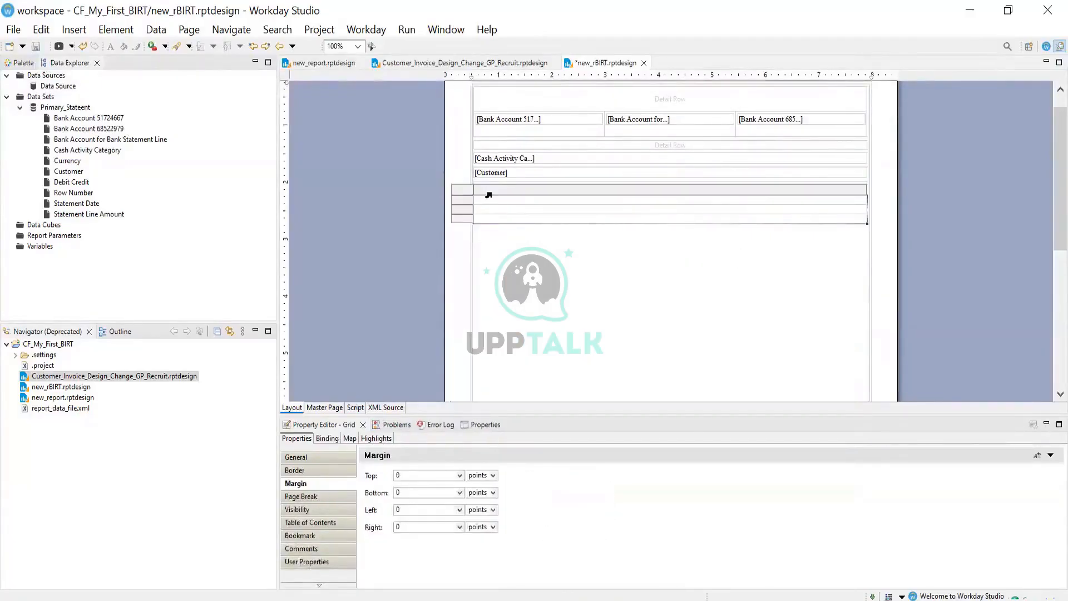
pyautogui.click(492, 193)
# Add a second column to the grid
pyautogui.rightClick(493, 192)
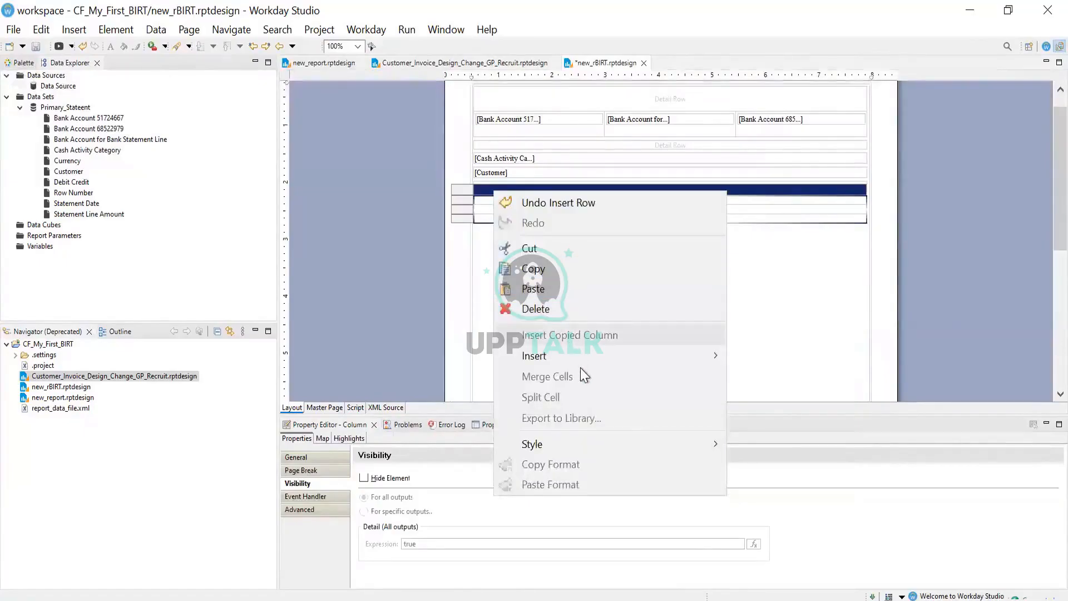
pyautogui.moveTo(710, 355)
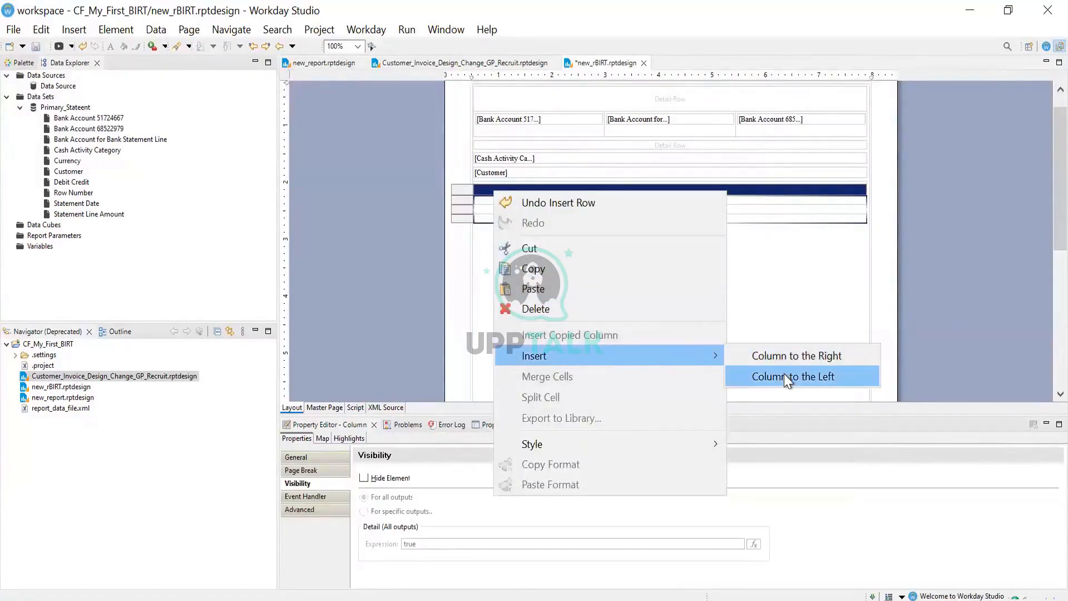
pyautogui.click(778, 357)
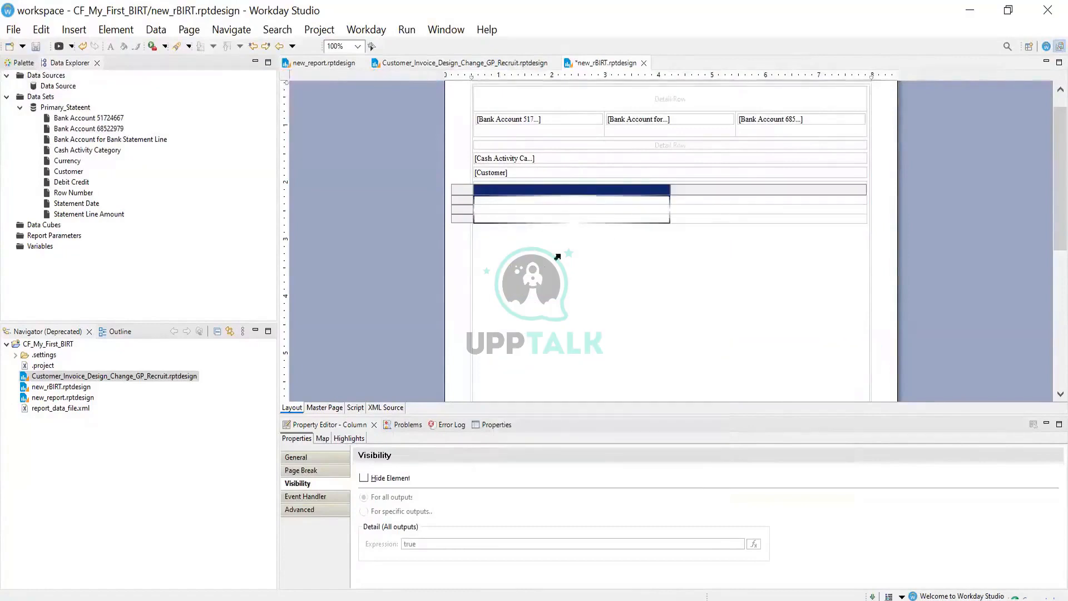
pyautogui.click(692, 210)
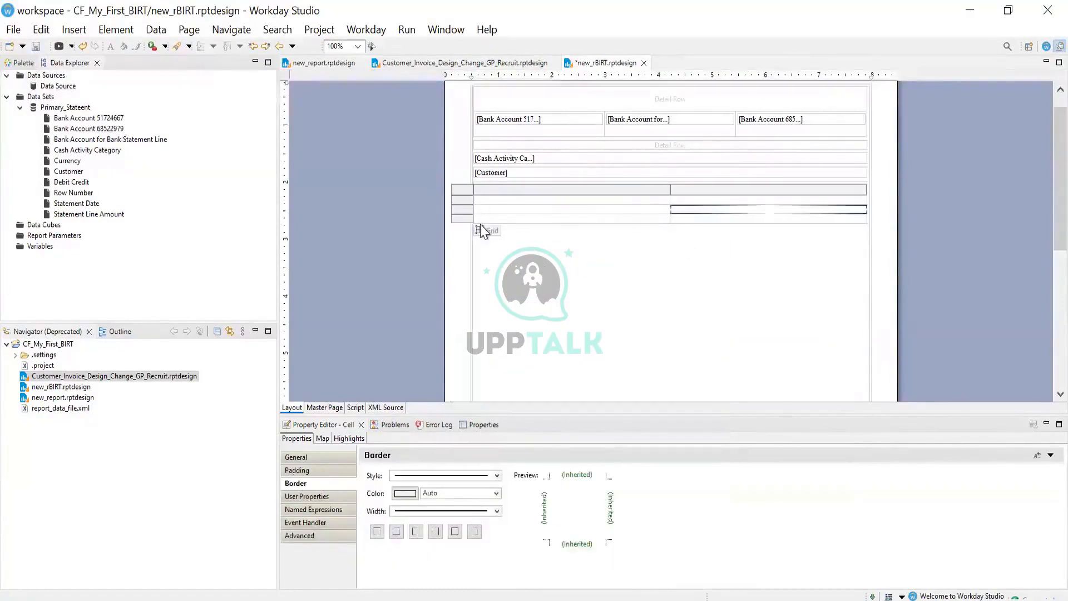
# Insert another row below the grid's second row
pyautogui.click(453, 202)
pyautogui.rightClick(453, 202)
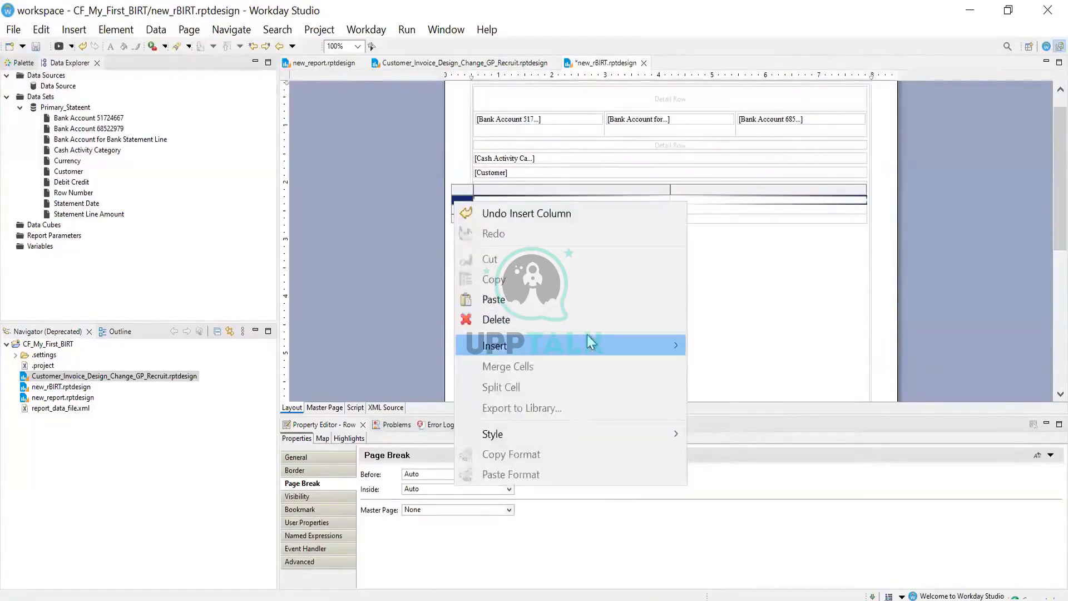
pyautogui.moveTo(586, 343)
pyautogui.moveTo(729, 345)
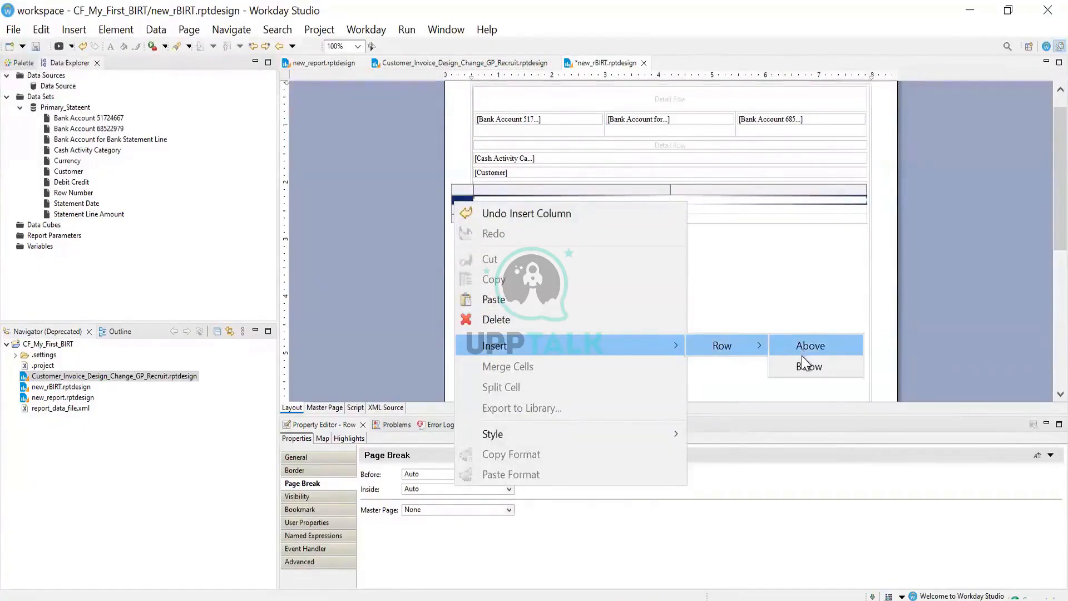
pyautogui.click(804, 366)
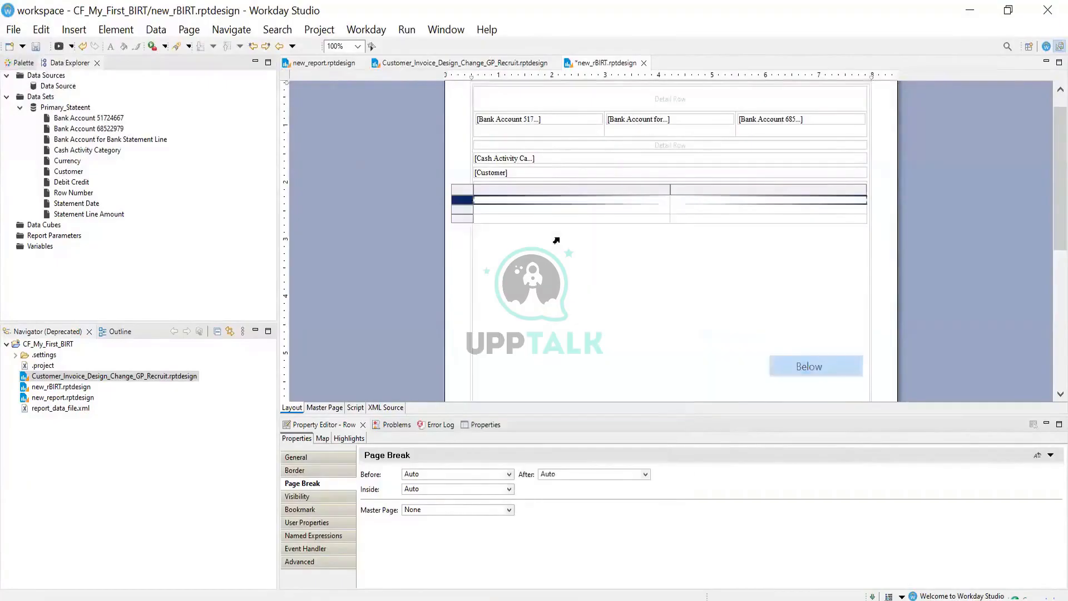
pyautogui.click(518, 223)
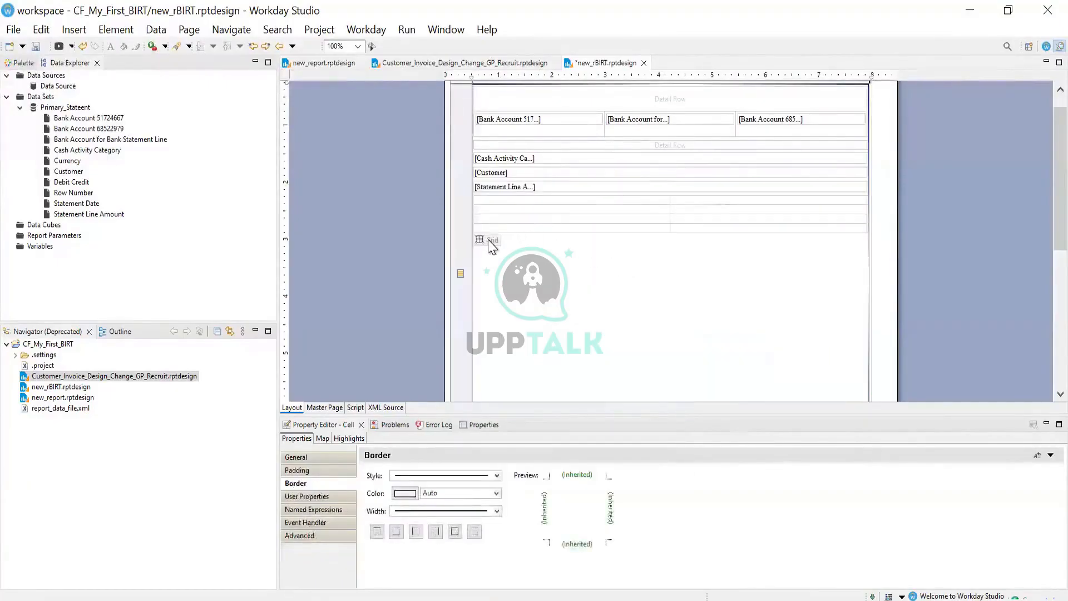
# Insert a column to the left of the grid's right column, giving three columns
pyautogui.click(490, 242)
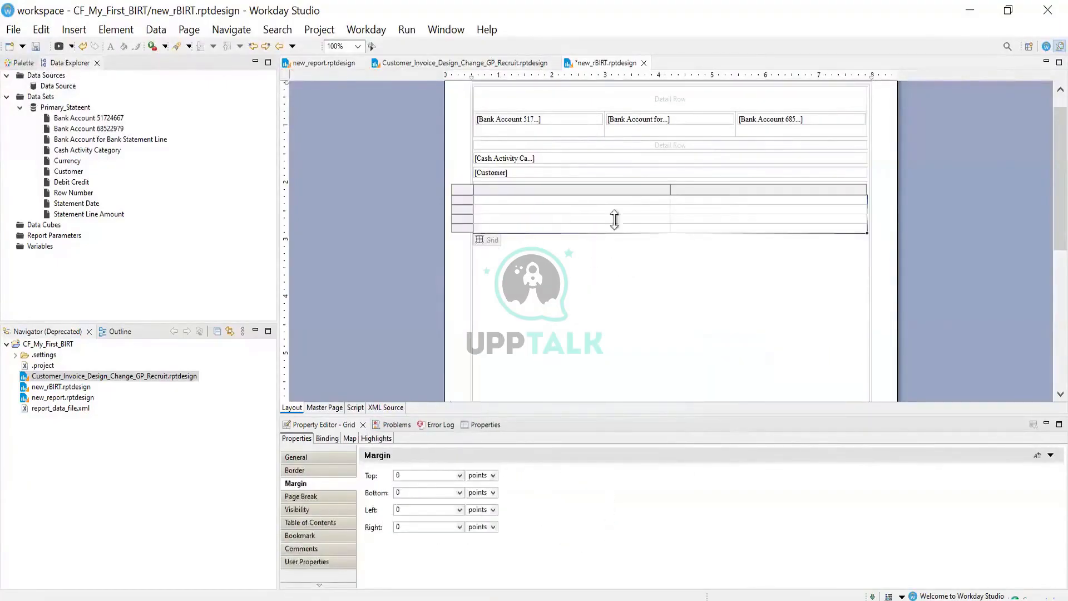
pyautogui.click(708, 196)
pyautogui.rightClick(706, 194)
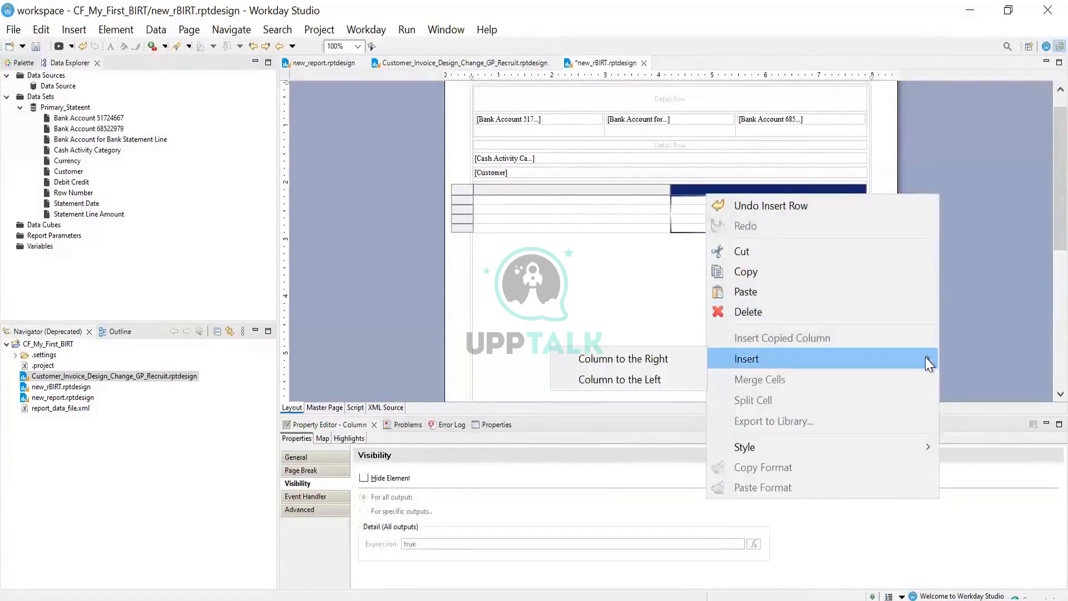
pyautogui.moveTo(894, 363)
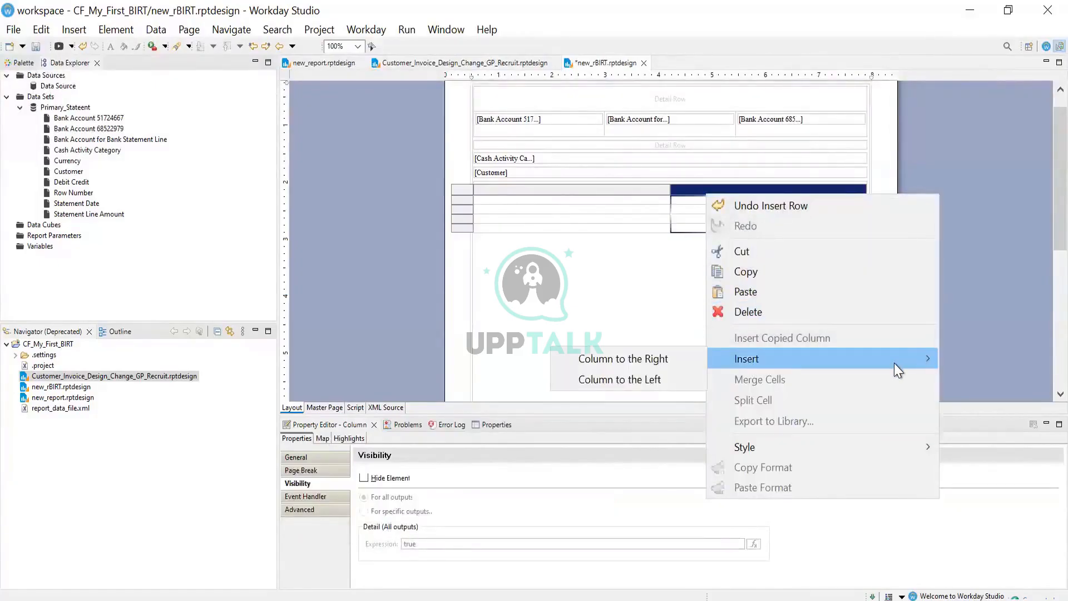
pyautogui.click(652, 380)
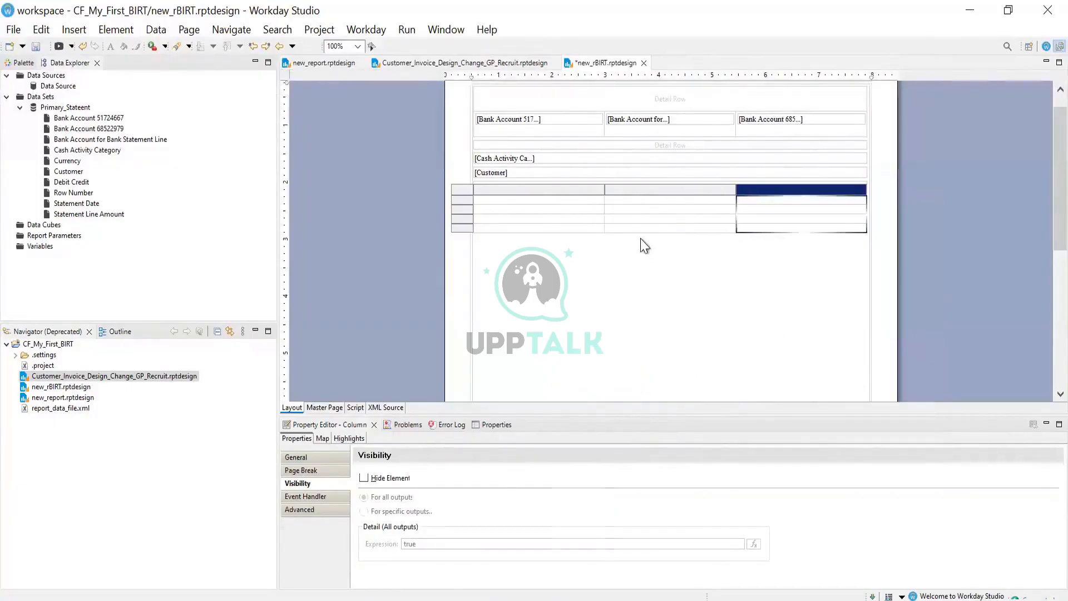
pyautogui.click(636, 213)
# Check the grid cell and middle column's Insert menus, then close them without inserting anything
pyautogui.click(637, 225)
pyautogui.rightClick(638, 225)
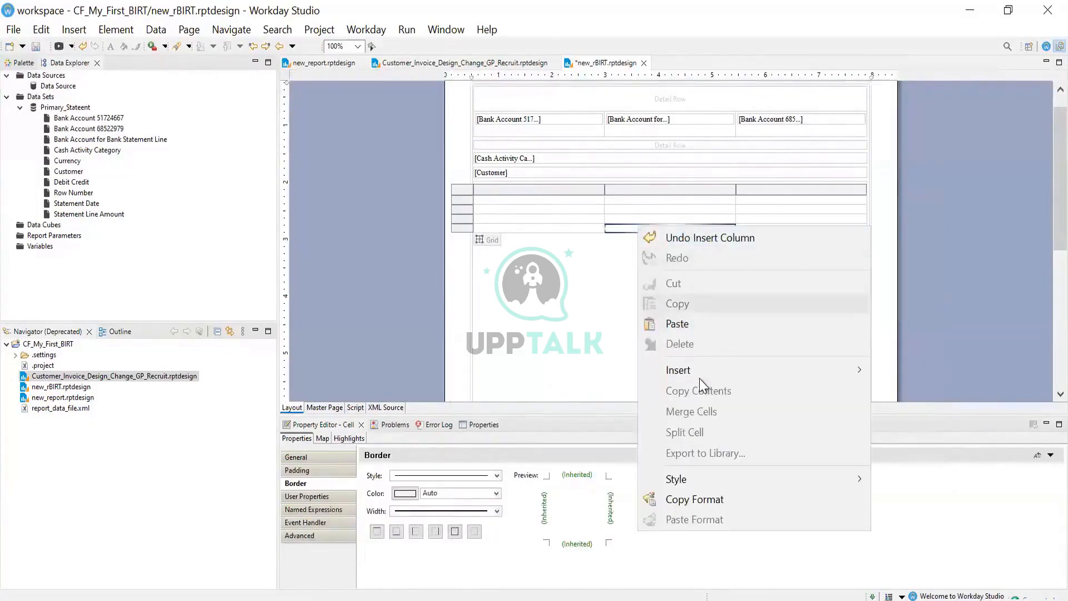
pyautogui.moveTo(697, 372)
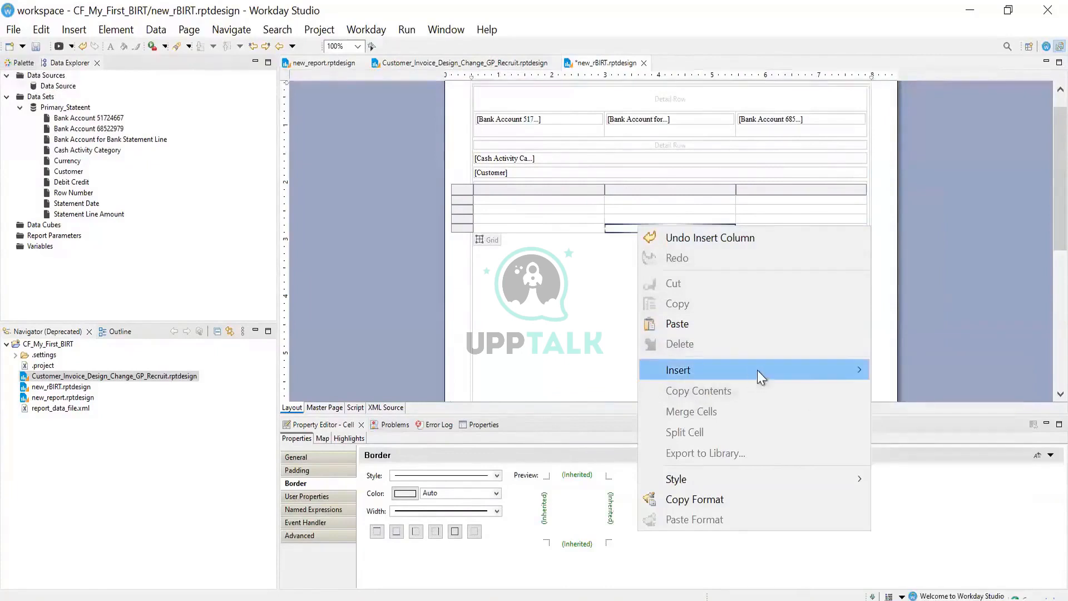
pyautogui.moveTo(757, 369)
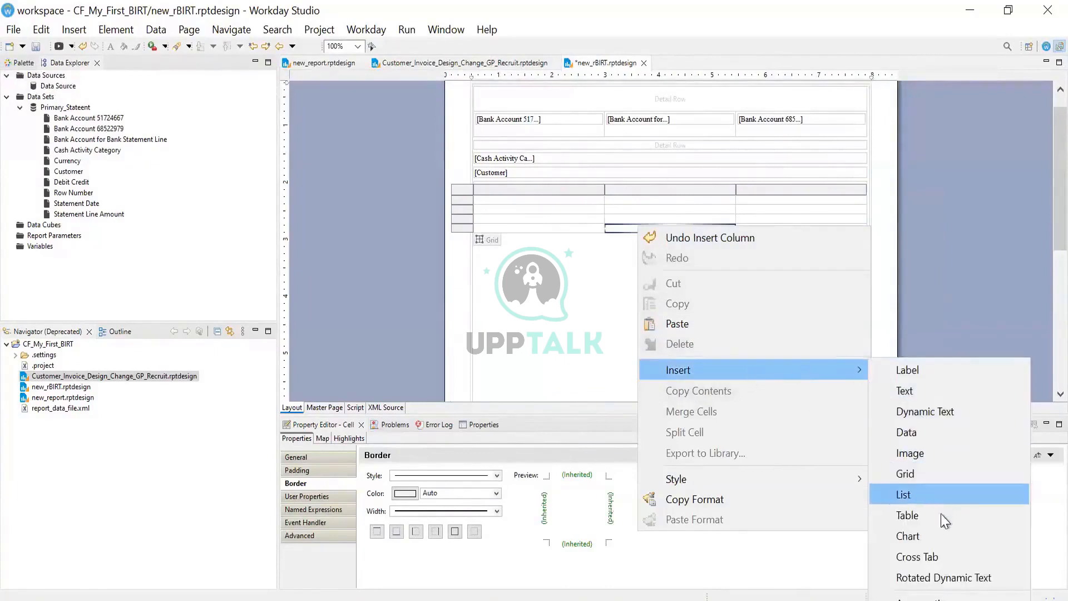
pyautogui.click(572, 311)
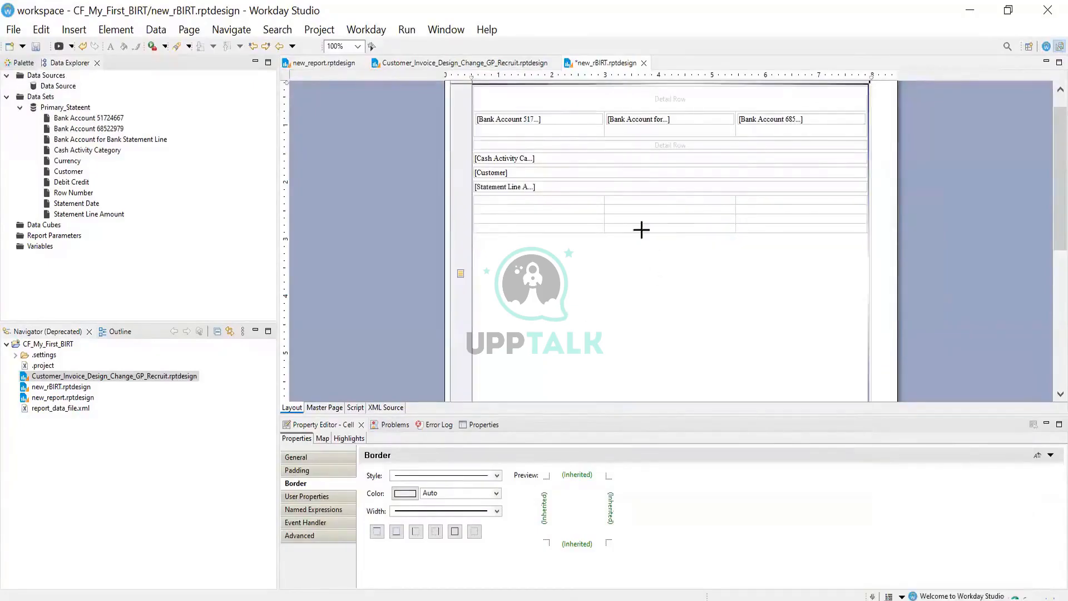
pyautogui.click(638, 229)
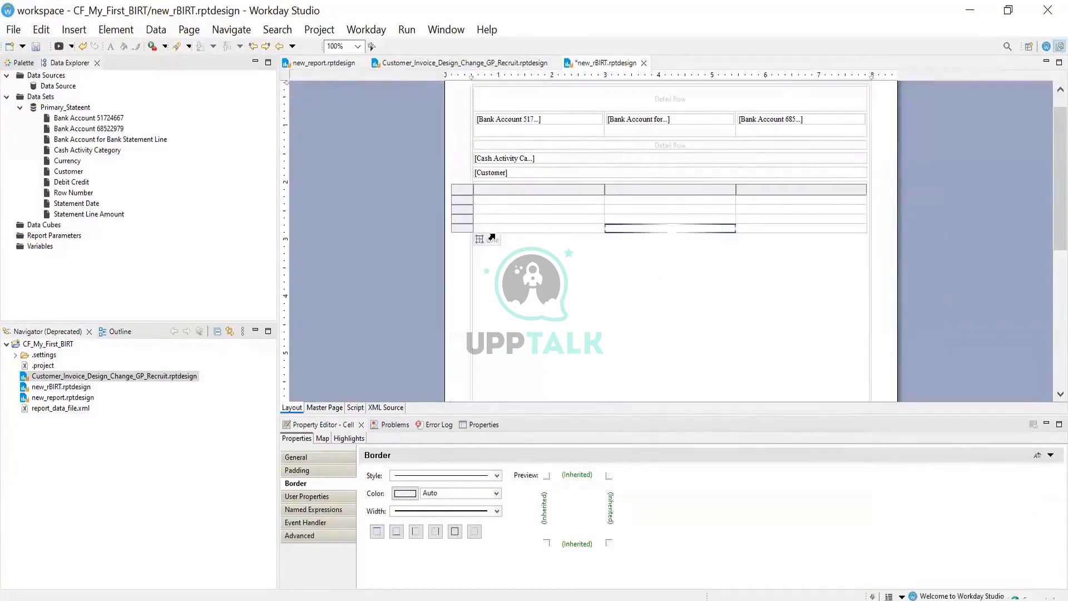
pyautogui.click(673, 192)
pyautogui.rightClick(673, 192)
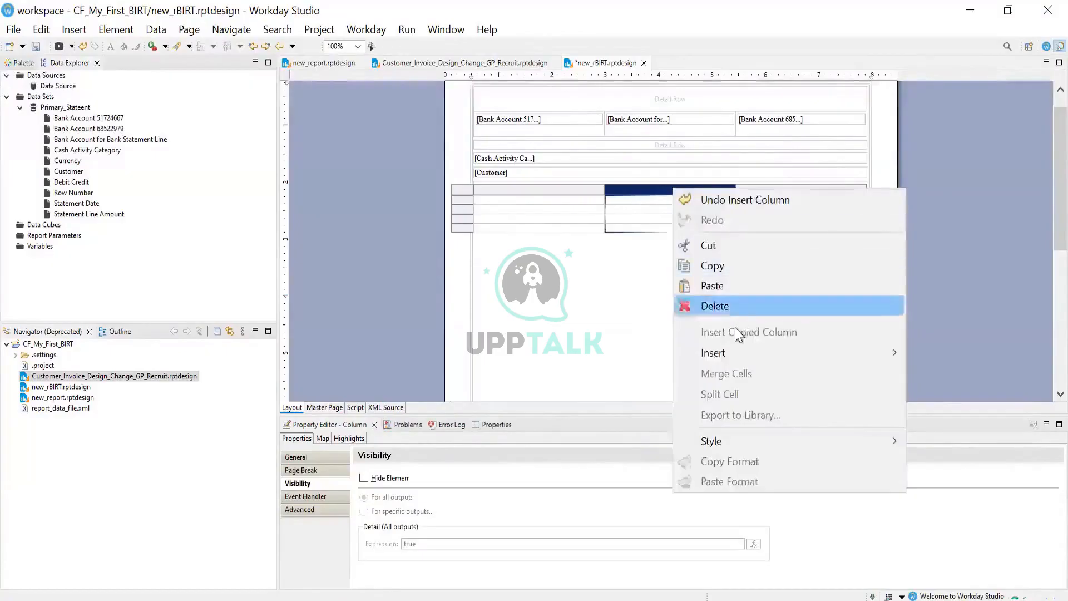
pyautogui.rightClick(639, 227)
pyautogui.moveTo(779, 370)
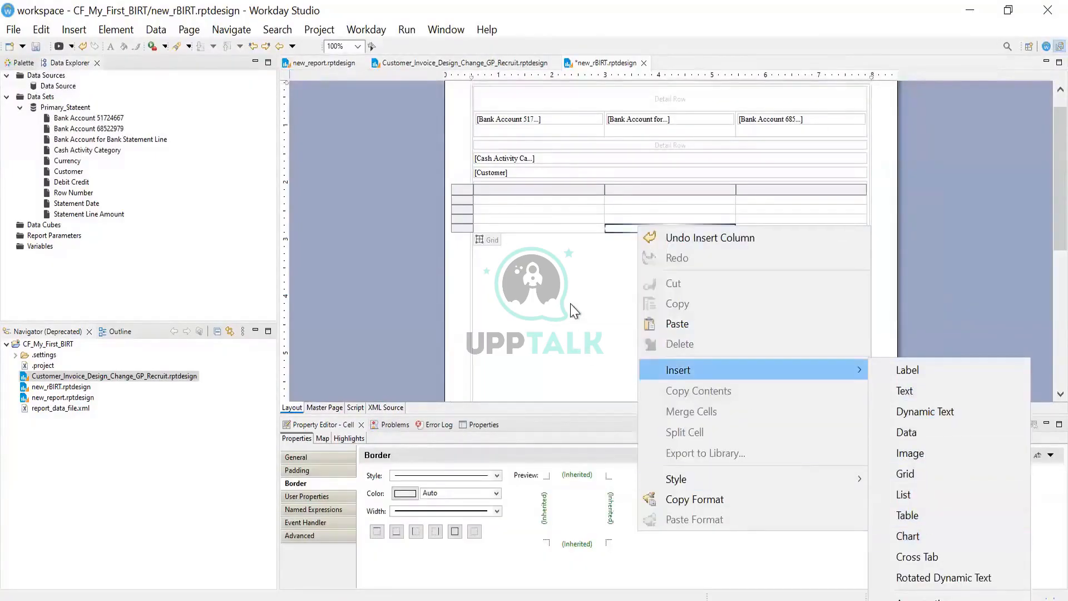
pyautogui.click(656, 255)
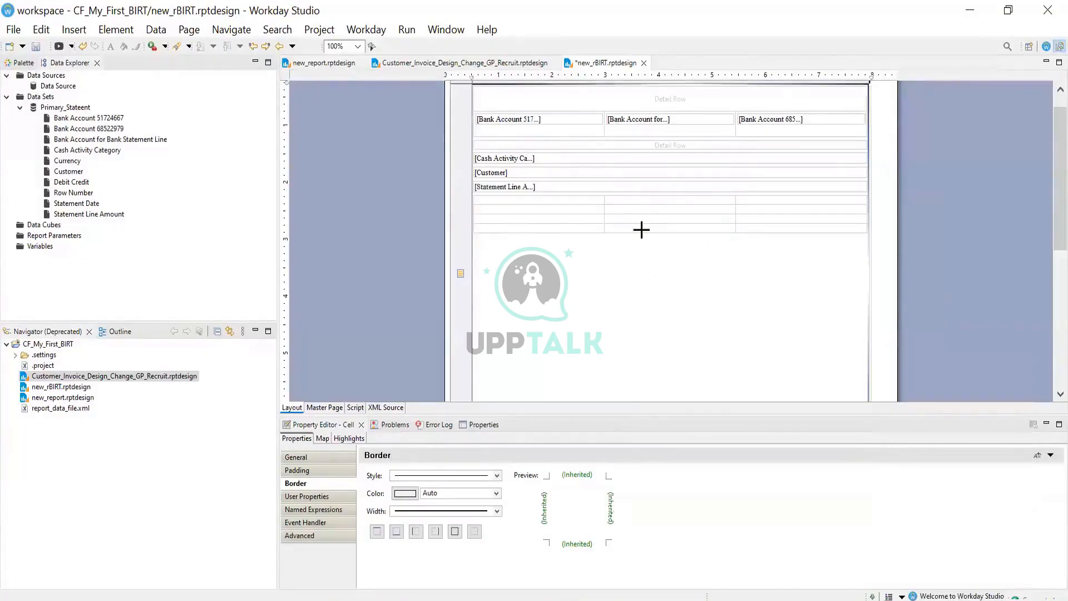
# Insert a fourth column to the right of the grid's middle column
pyautogui.click(639, 229)
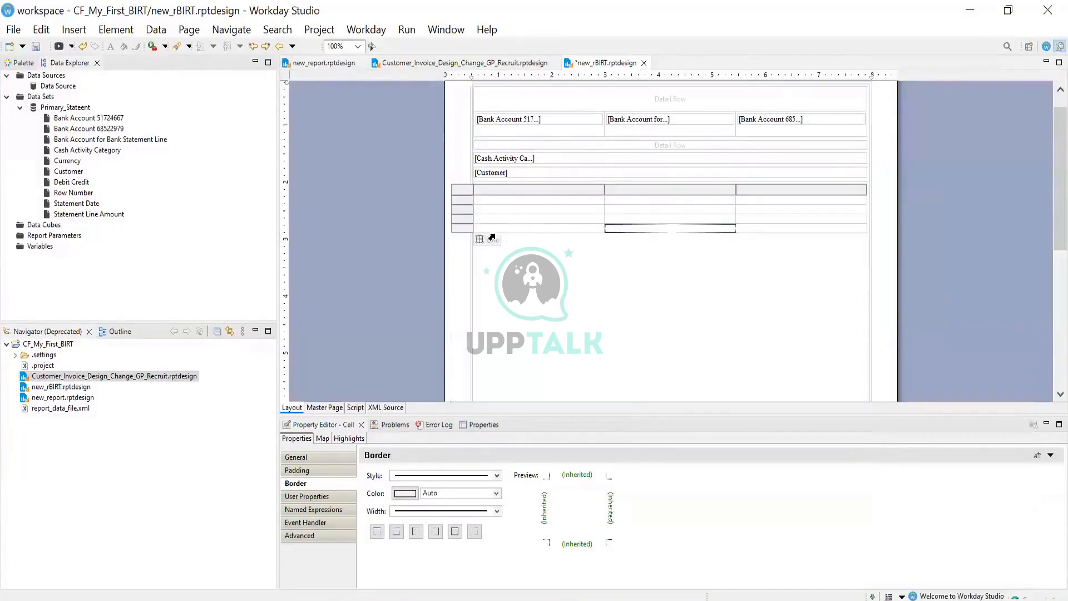
pyautogui.click(676, 192)
pyautogui.rightClick(675, 192)
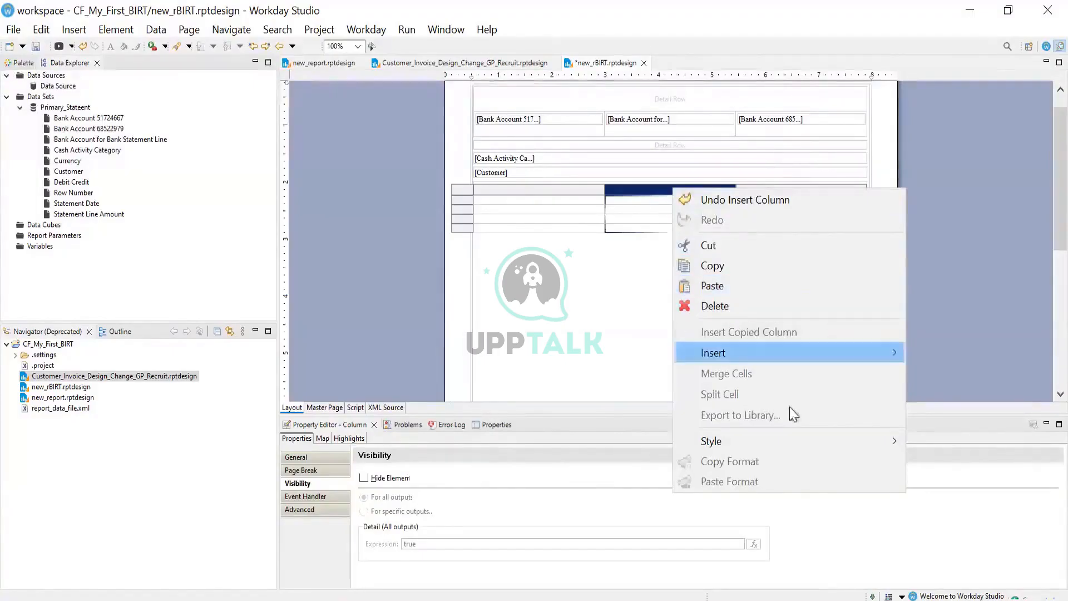
pyautogui.moveTo(812, 354)
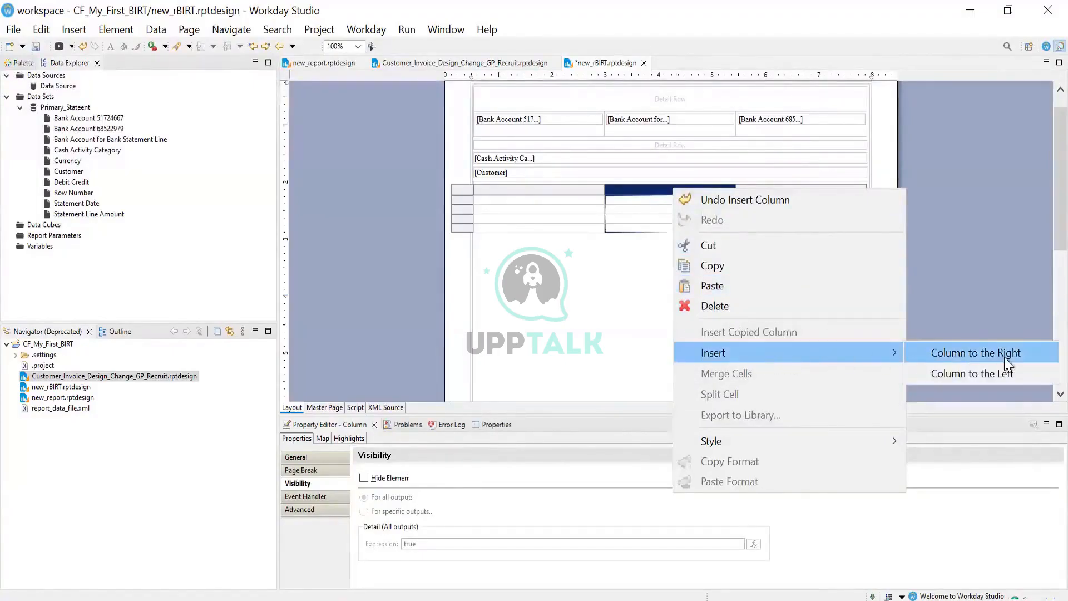
pyautogui.click(1008, 359)
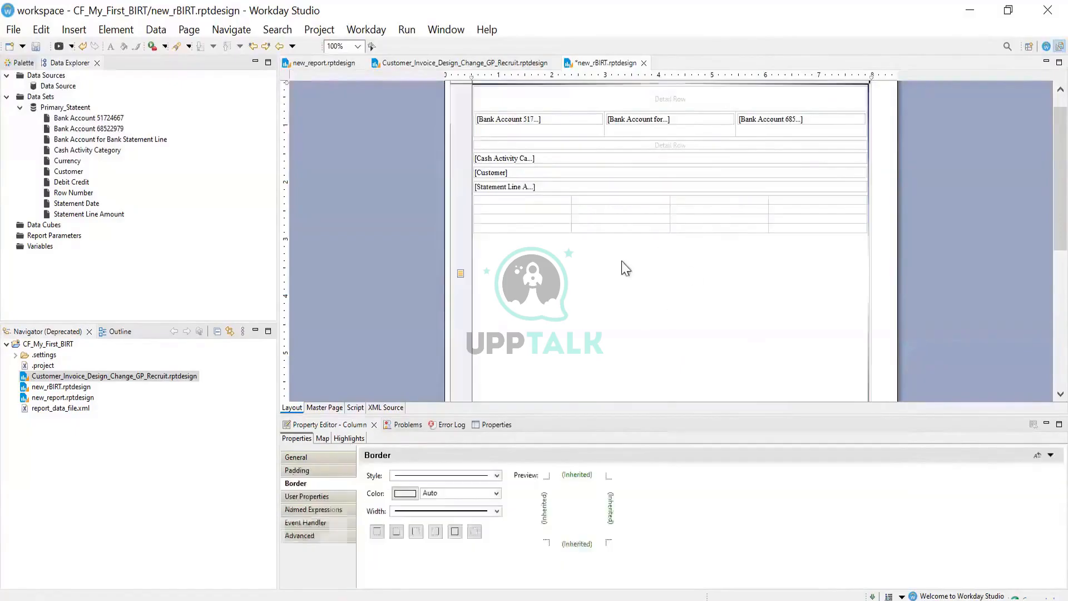
pyautogui.click(729, 208)
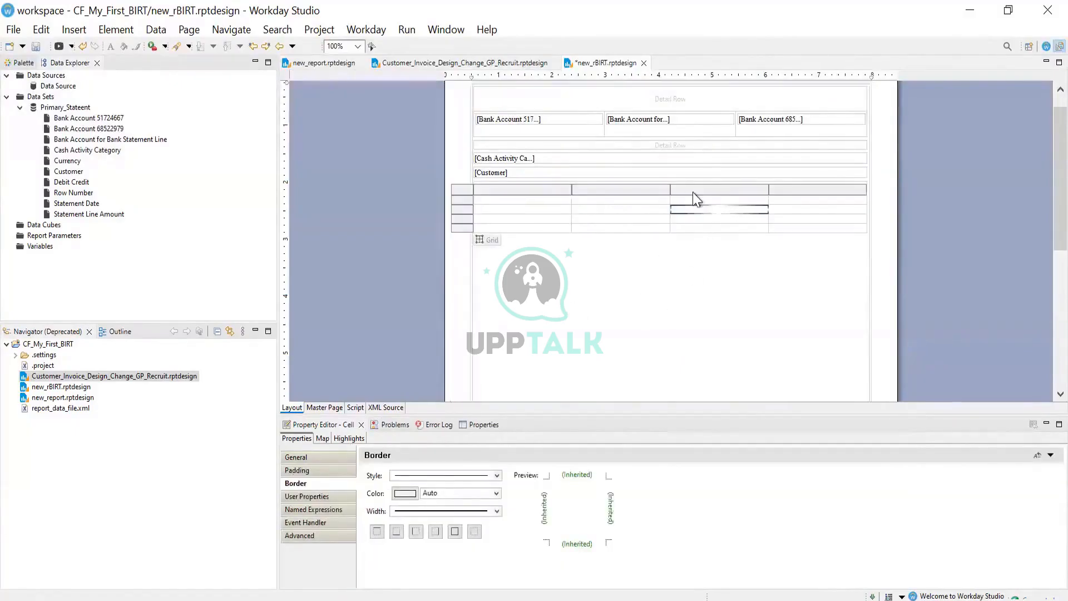
# Insert a fifth column right of the third column and save the report design
pyautogui.click(692, 192)
pyautogui.rightClick(693, 192)
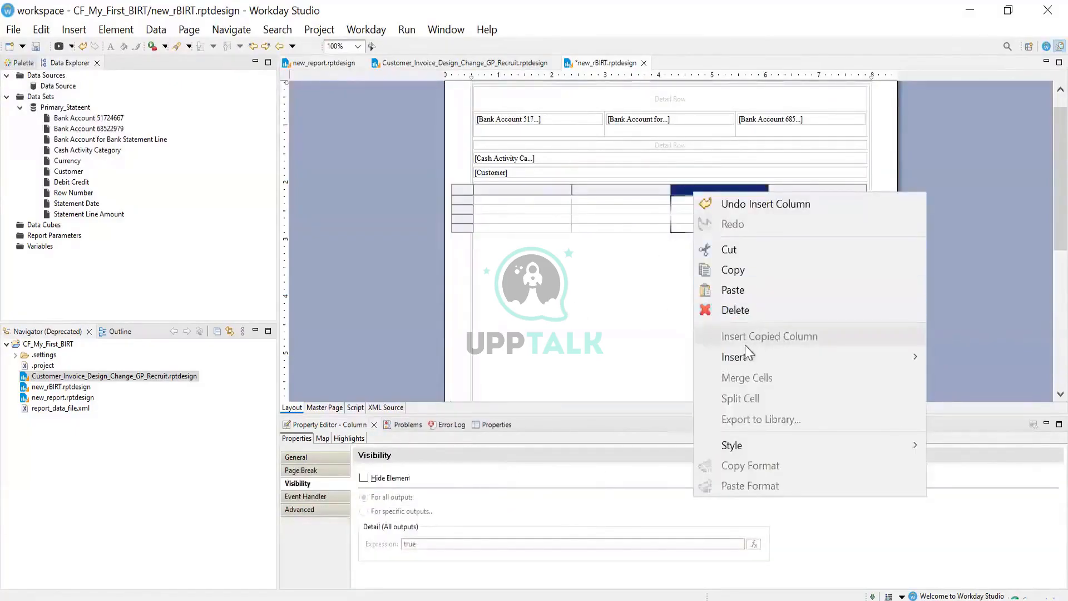
pyautogui.moveTo(912, 361)
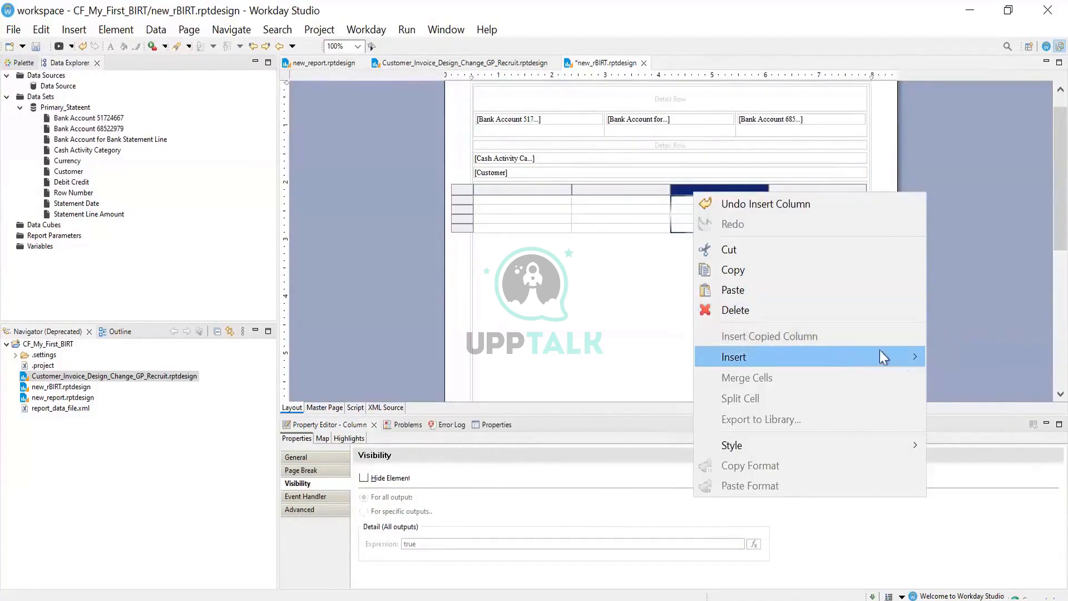
pyautogui.moveTo(879, 355)
pyautogui.click(610, 357)
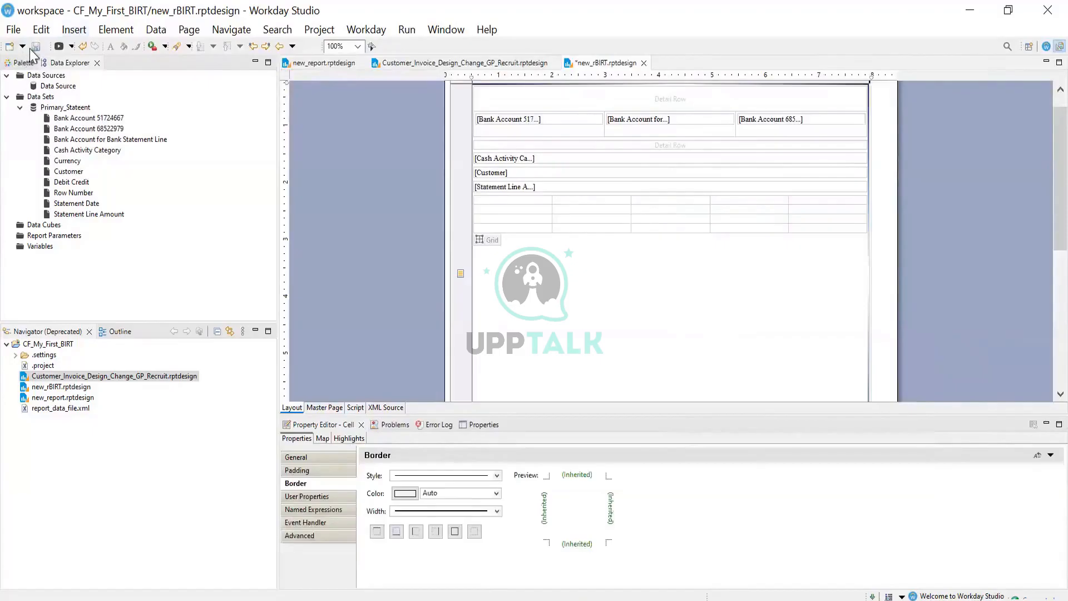
pyautogui.click(32, 48)
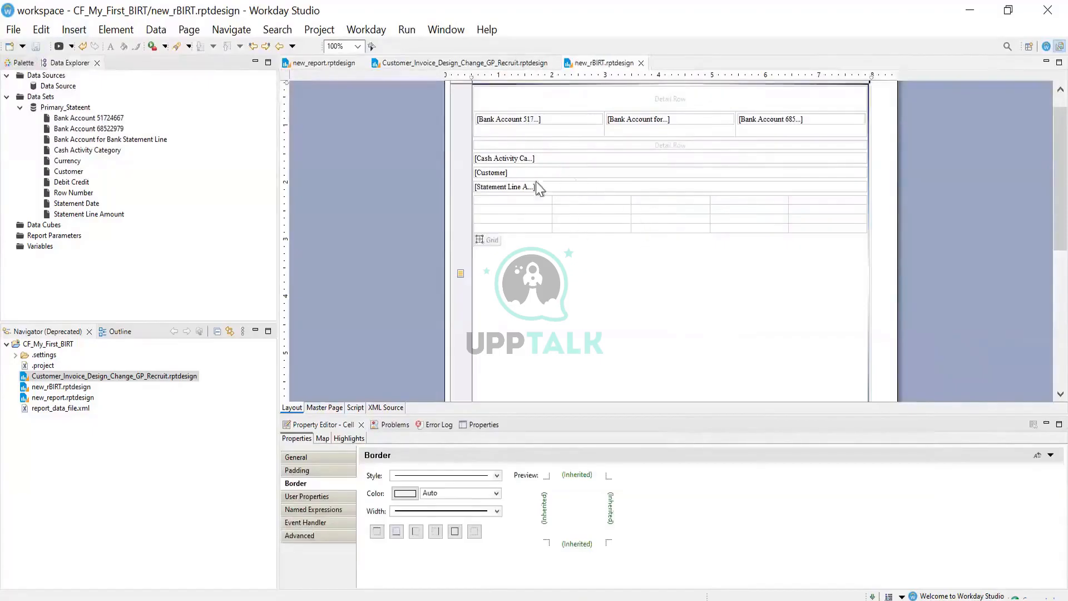
# Select the grid and its table cell, then switch to the CR - Bank Account Statement Lines report
pyautogui.moveTo(485, 215)
pyautogui.click(489, 240)
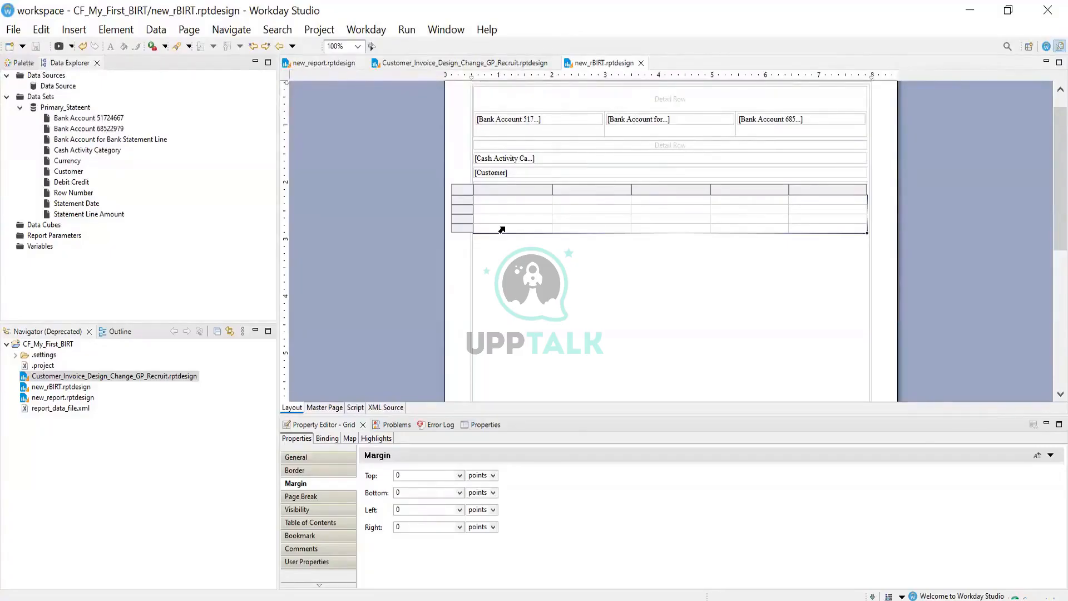
pyautogui.click(550, 273)
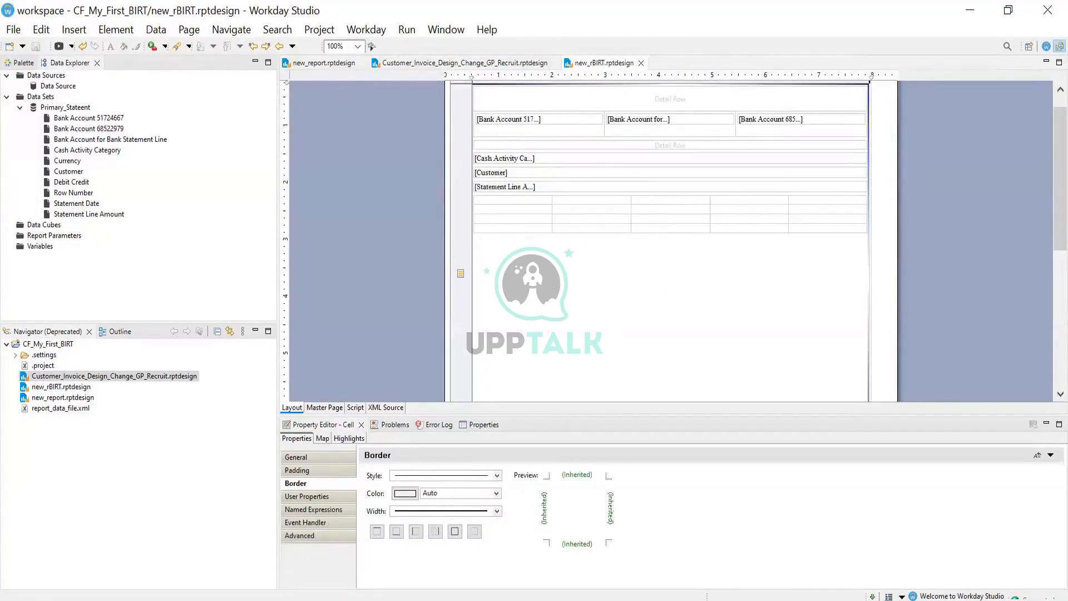
pyautogui.hotkey('alt', 'Tab')
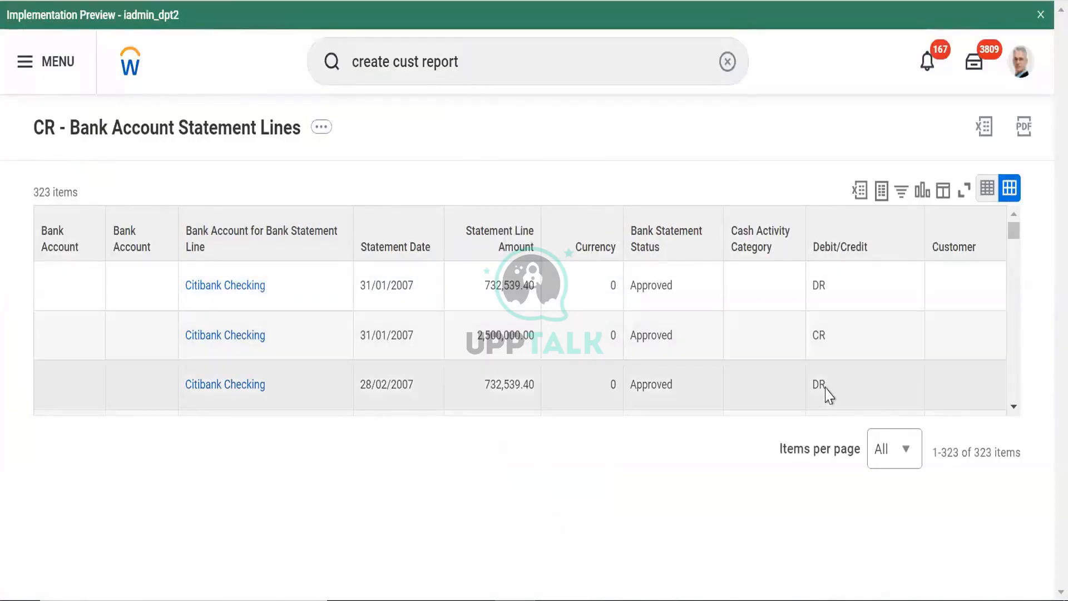
# Highlight the CR and DR statement lines in the report results
pyautogui.moveTo(821, 341); pyautogui.dragTo(833, 343)
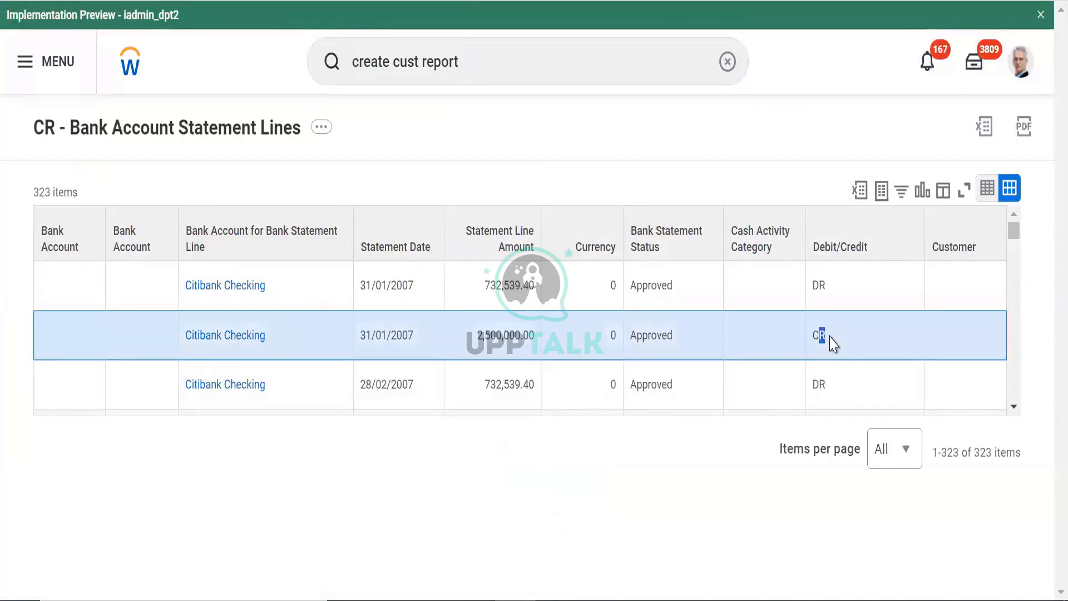
pyautogui.click(833, 343)
pyautogui.doubleClick(828, 293)
pyautogui.click(776, 435)
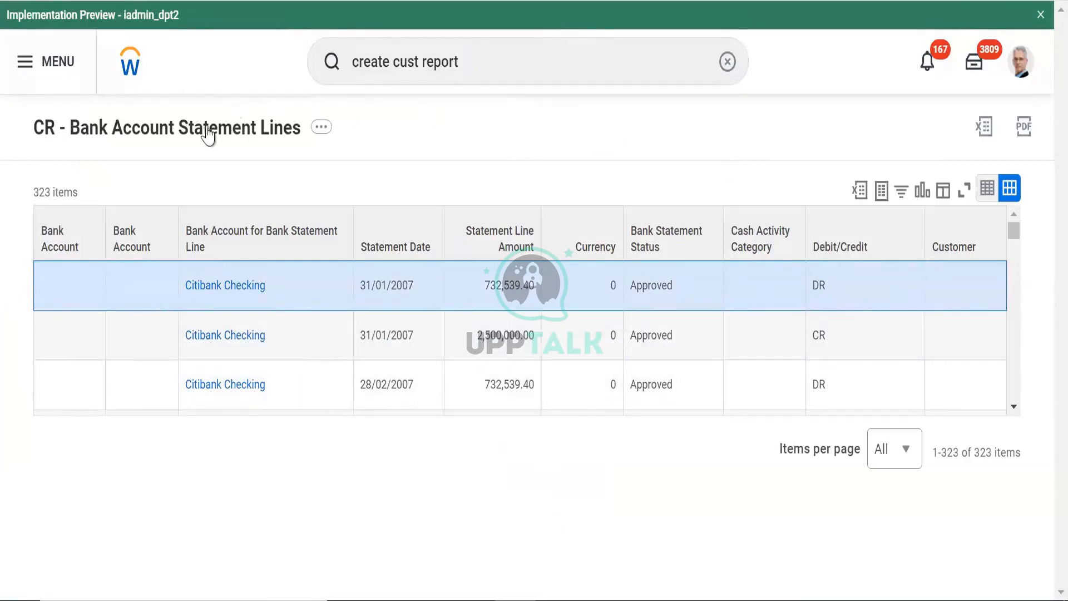
# Open the report definition in a new tab and scroll down to its columns
pyautogui.rightClick(225, 143)
pyautogui.rightClick(202, 129)
pyautogui.click(238, 145)
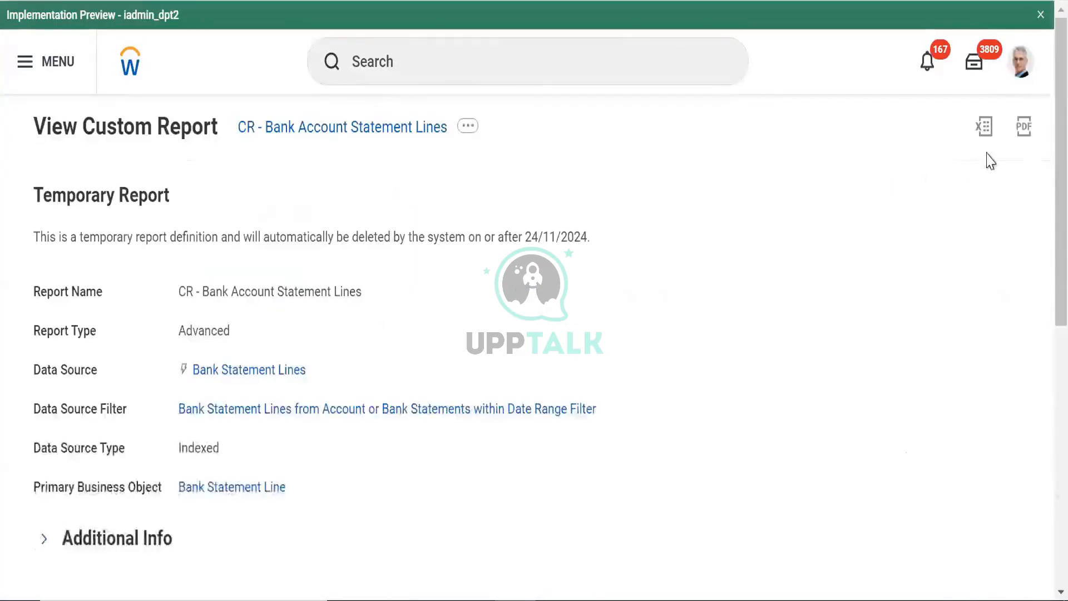
pyautogui.scroll(-1, 1041, 195)
pyautogui.scroll(-6, 1042, 270)
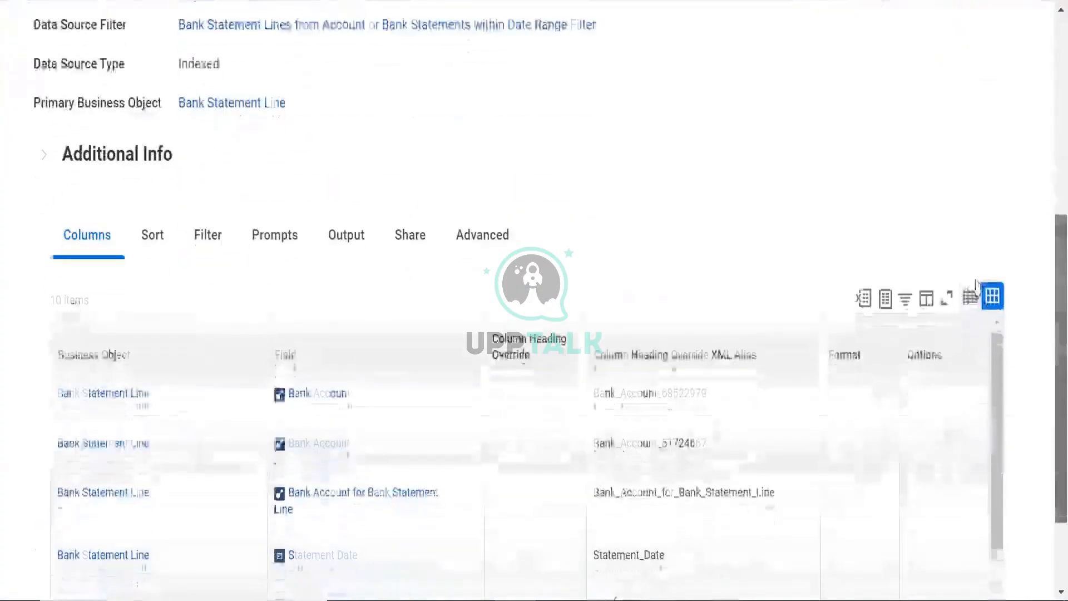
pyautogui.scroll(-2, 1036, 303)
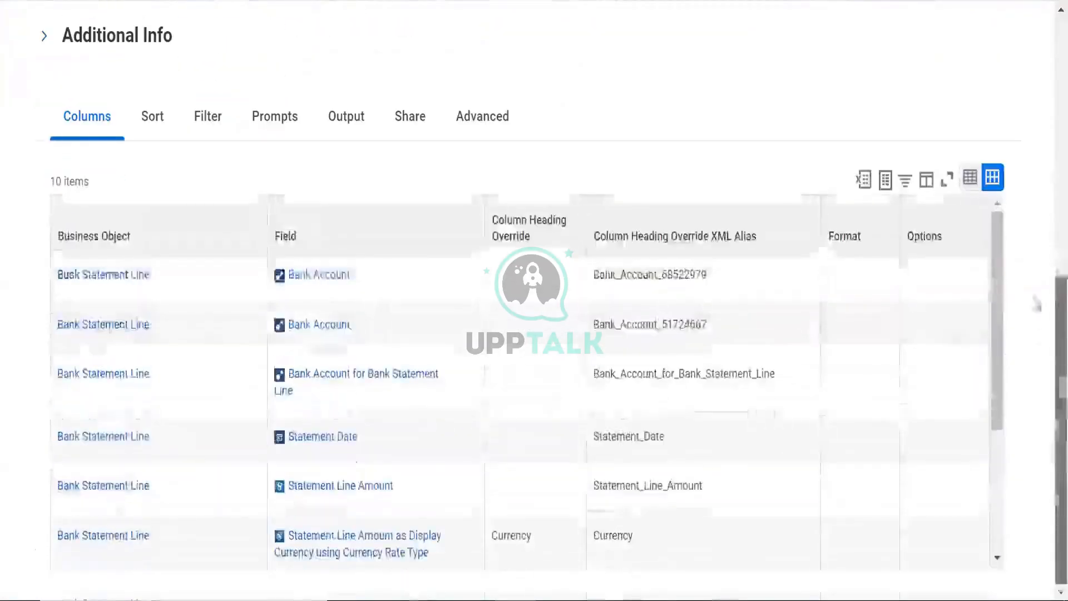
pyautogui.scroll(-3, 997, 405)
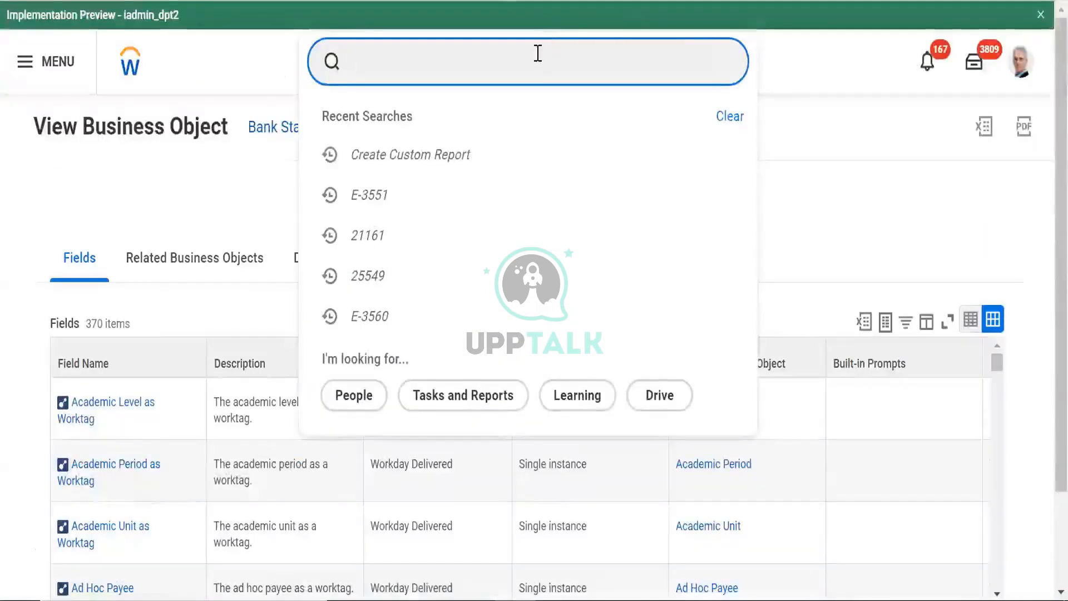
# Start Create Calculated Field and name the new field CF - TF - Debit
pyautogui.write('create ')
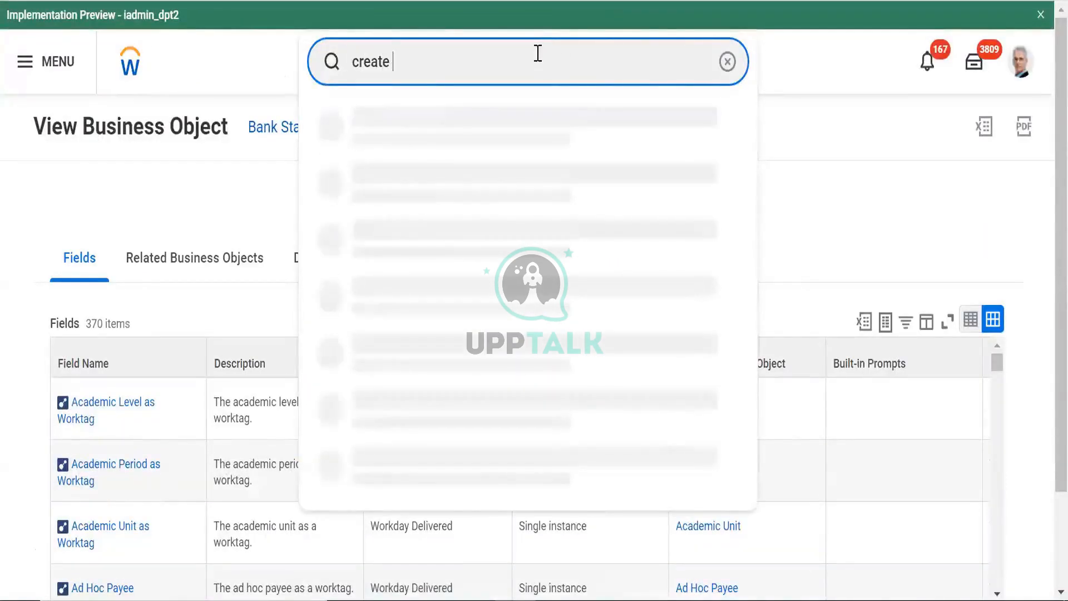
pyautogui.write('calc field')
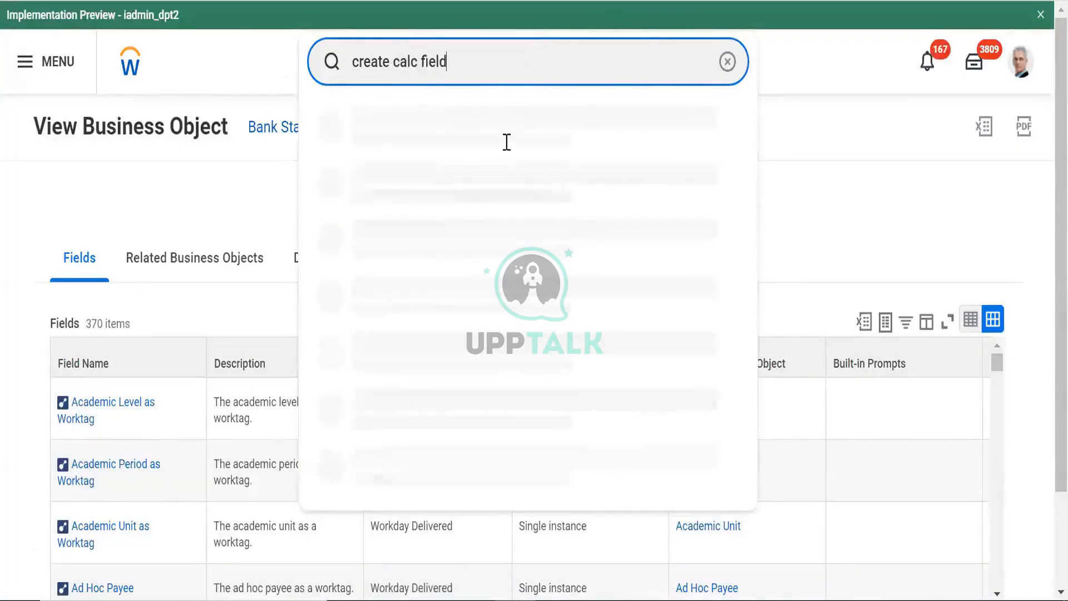
pyautogui.click(436, 119)
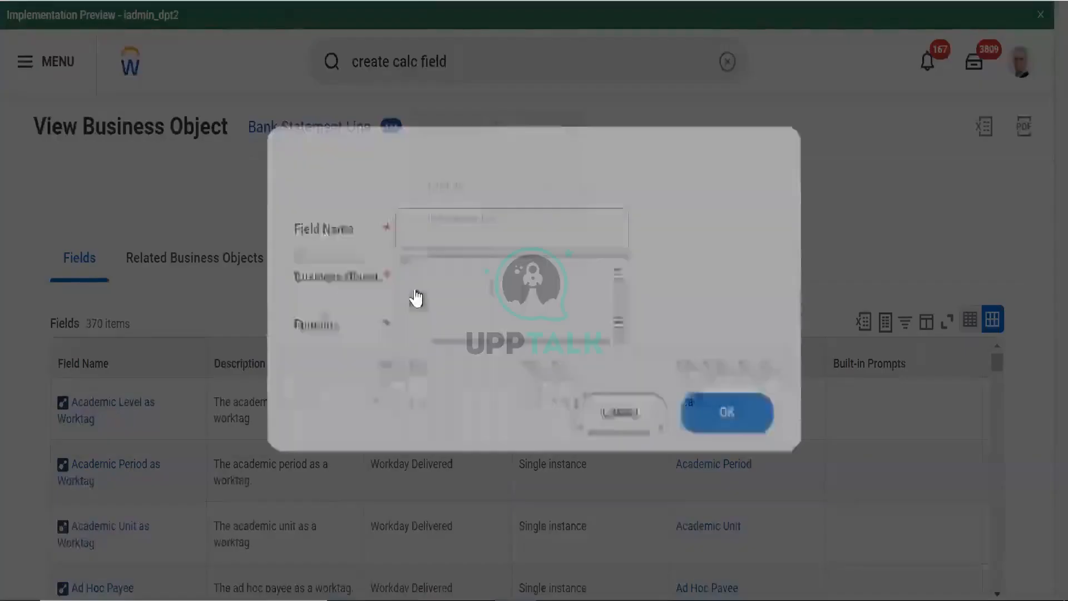
pyautogui.click(437, 228)
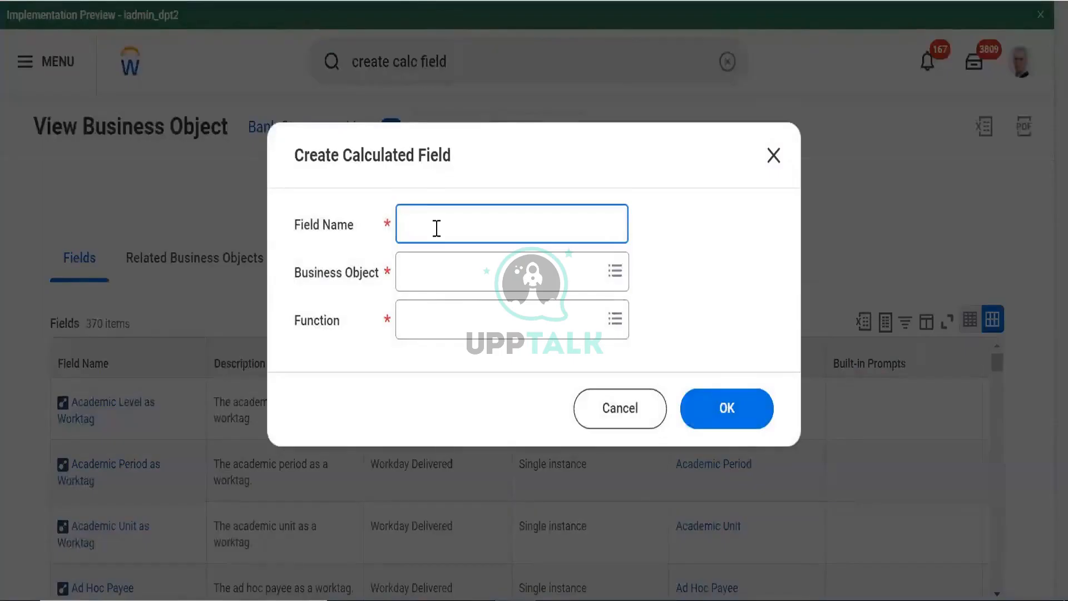
pyautogui.write('CF - TF -')
pyautogui.write('Debeit')
pyautogui.click(473, 223)
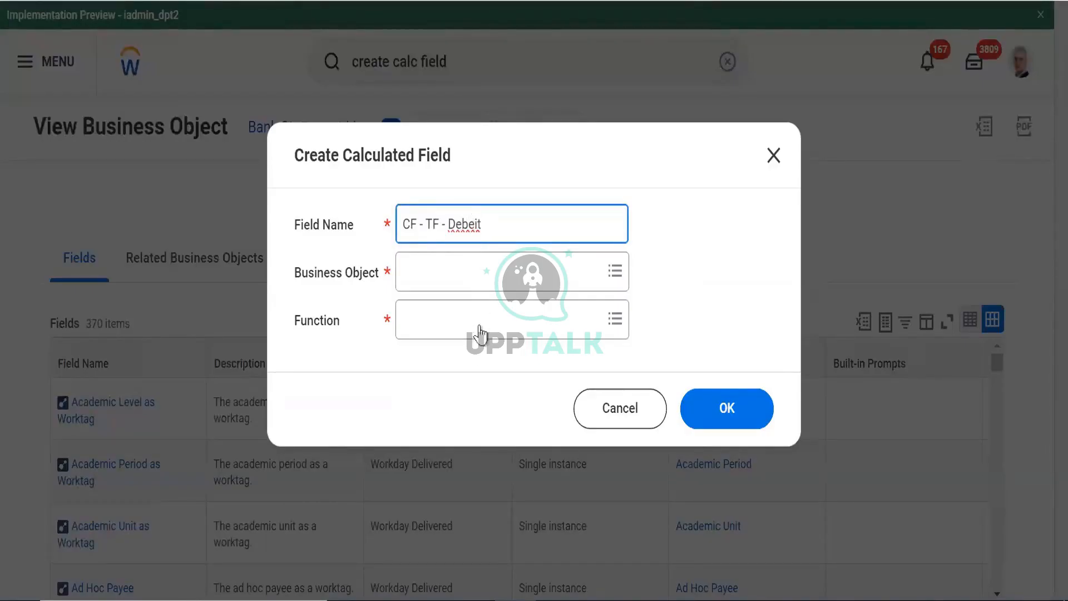
pyautogui.press('BackSpace')
# Set the business object to Bank Statement Line, replacing the mistaken Bank Statement choice
pyautogui.click(479, 281)
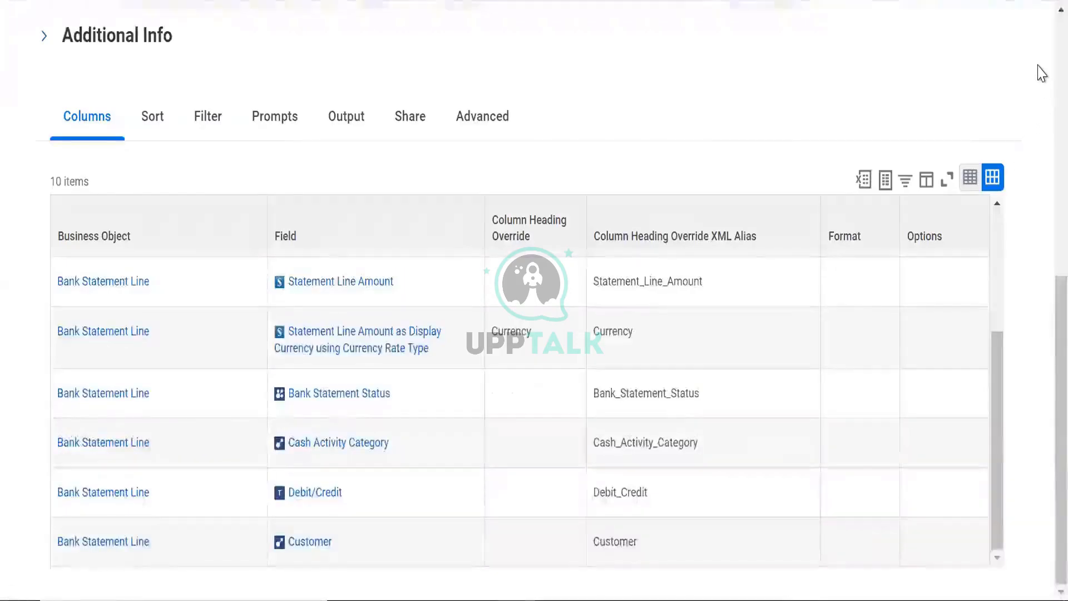
pyautogui.scroll(10, 1042, 100)
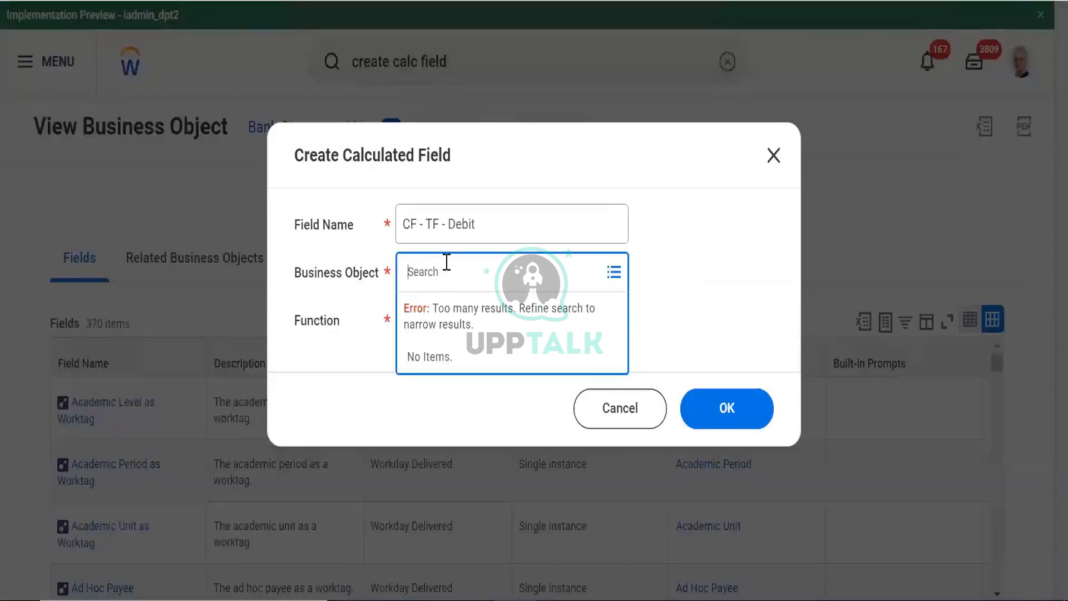
pyautogui.write('bank statement')
pyautogui.press('Return')
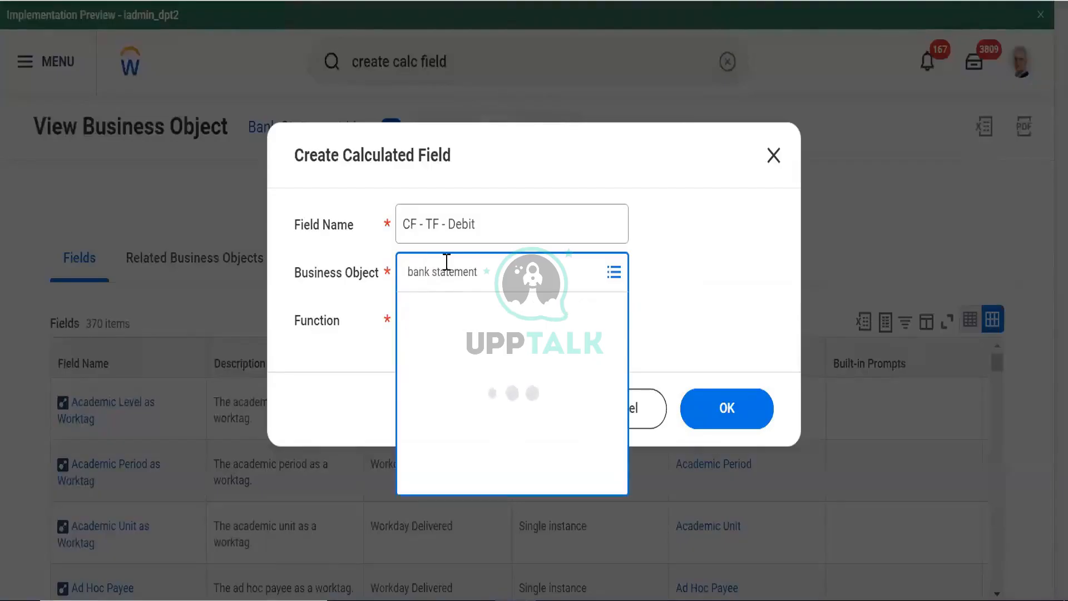
pyautogui.click(464, 349)
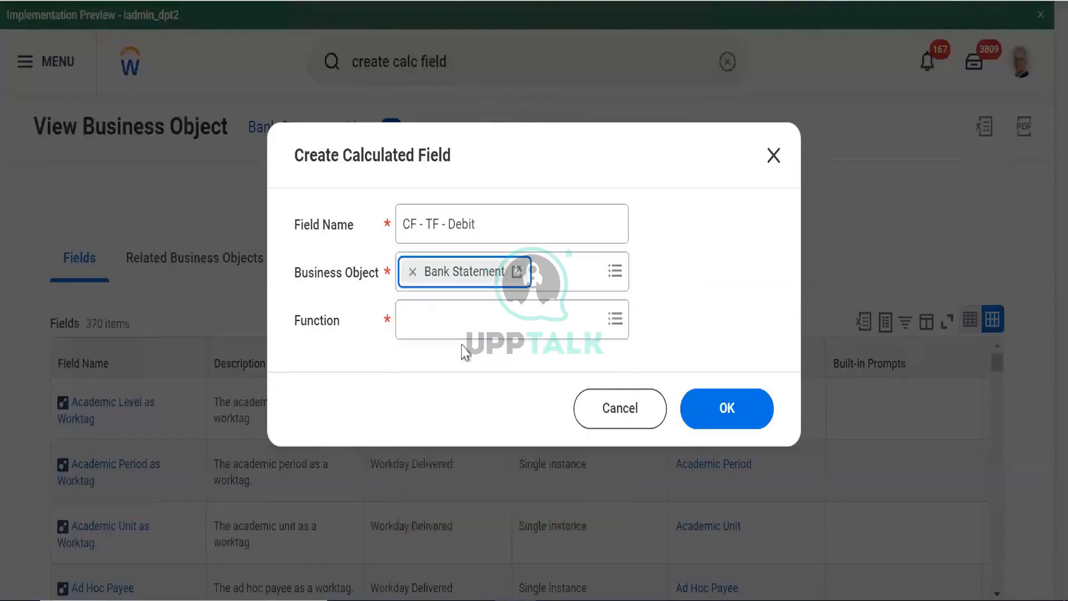
pyautogui.click(479, 336)
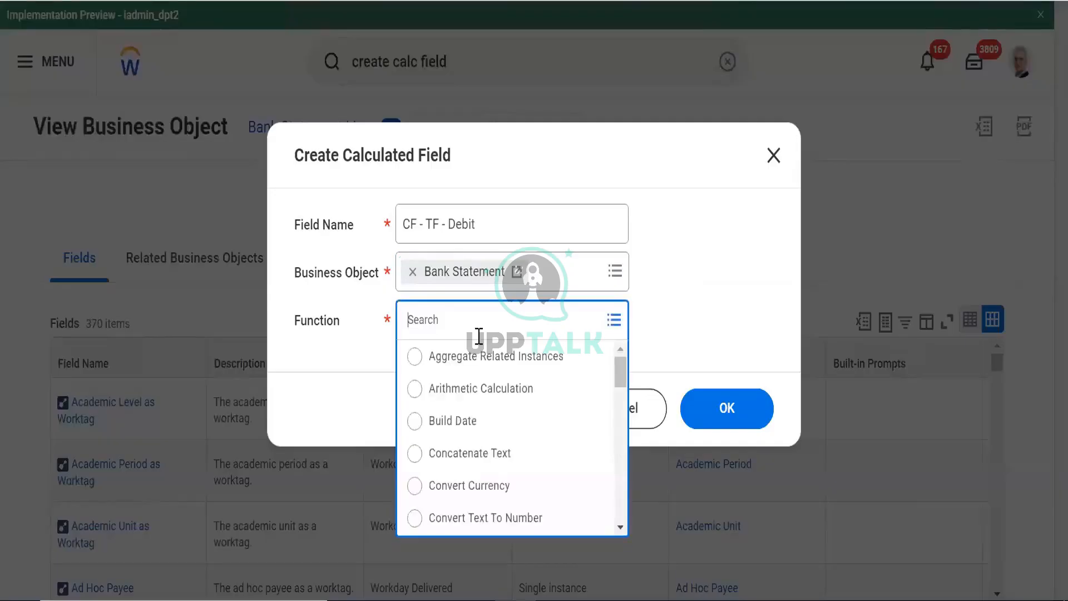
pyautogui.write('debit')
pyautogui.press('Return')
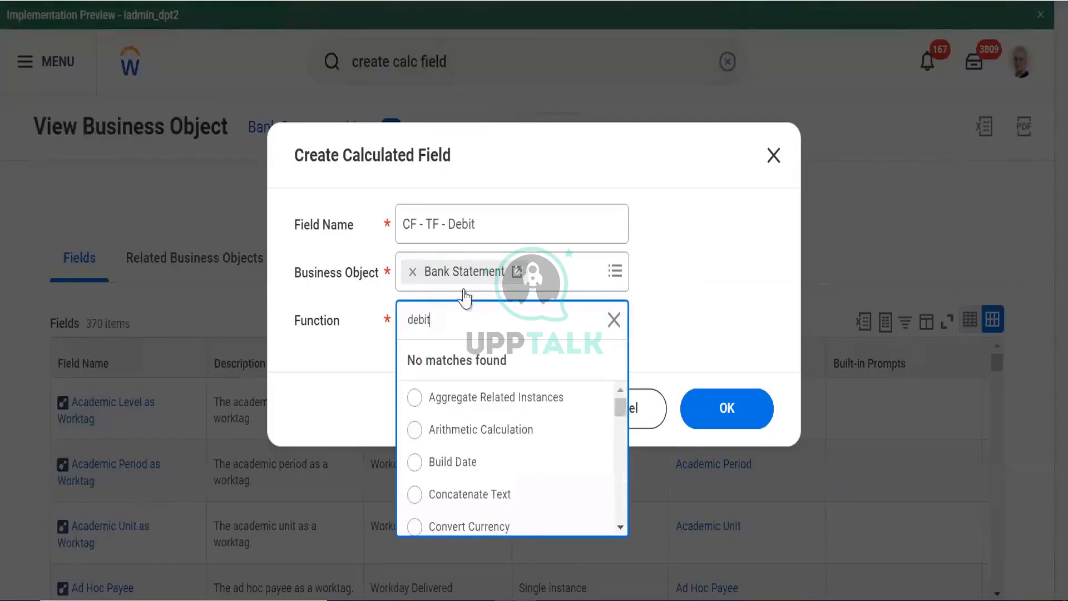
pyautogui.click(412, 271)
pyautogui.write('s')
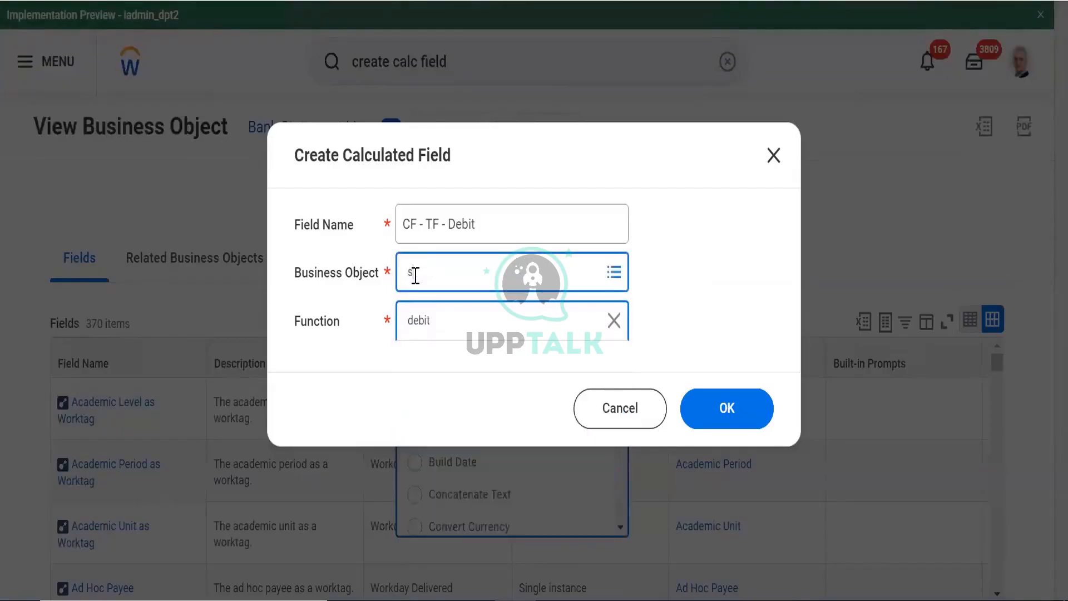
pyautogui.write('tateemnt line')
pyautogui.press('Return')
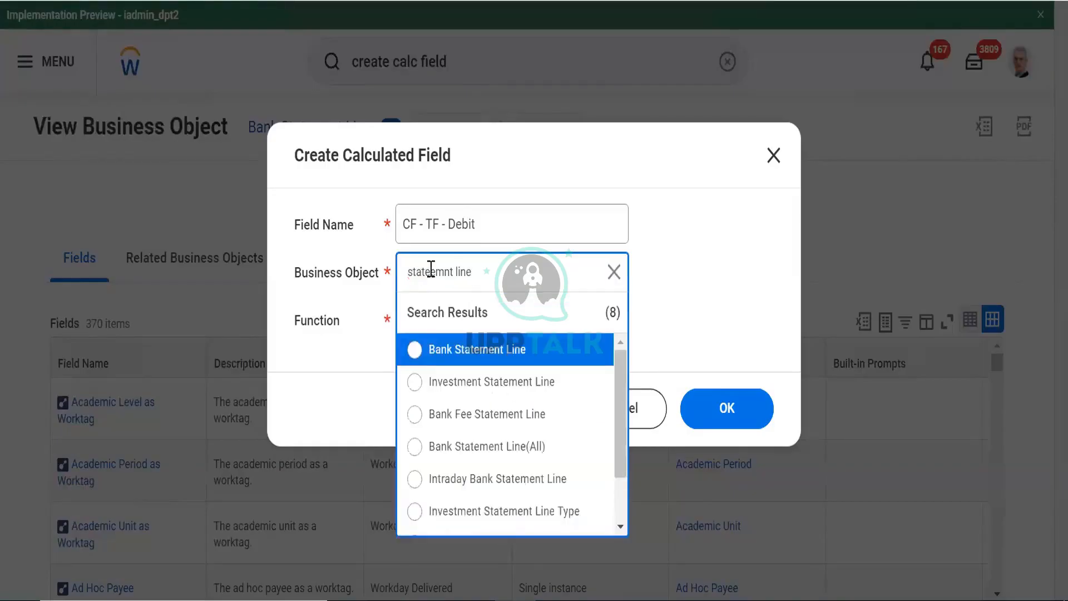
pyautogui.click(465, 349)
# Choose True/False Condition as the function and create the calculated field
pyautogui.click(449, 319)
pyautogui.write('debit')
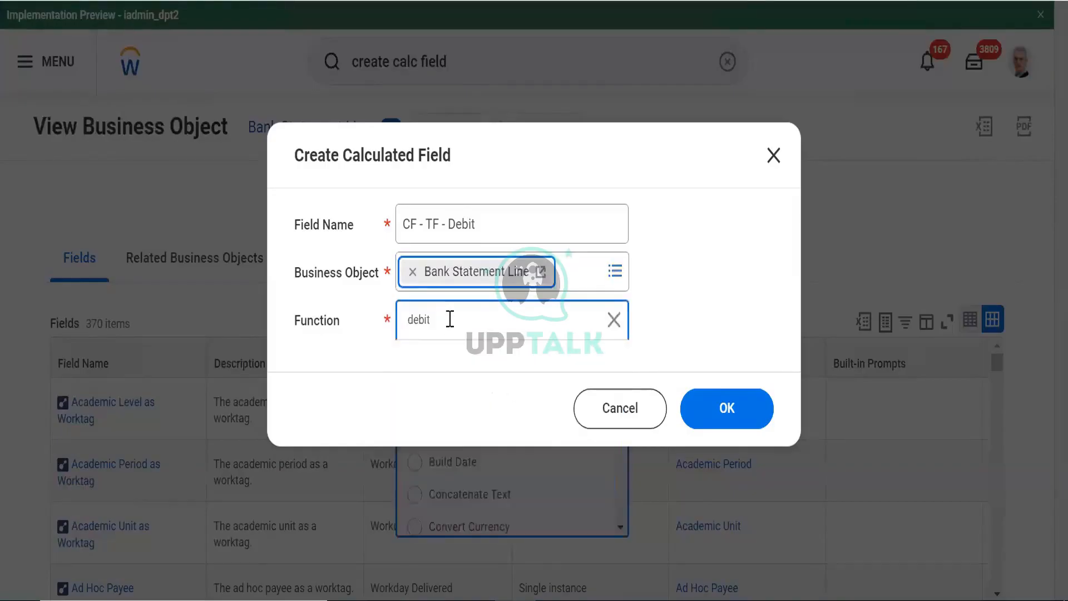
pyautogui.doubleClick(450, 319)
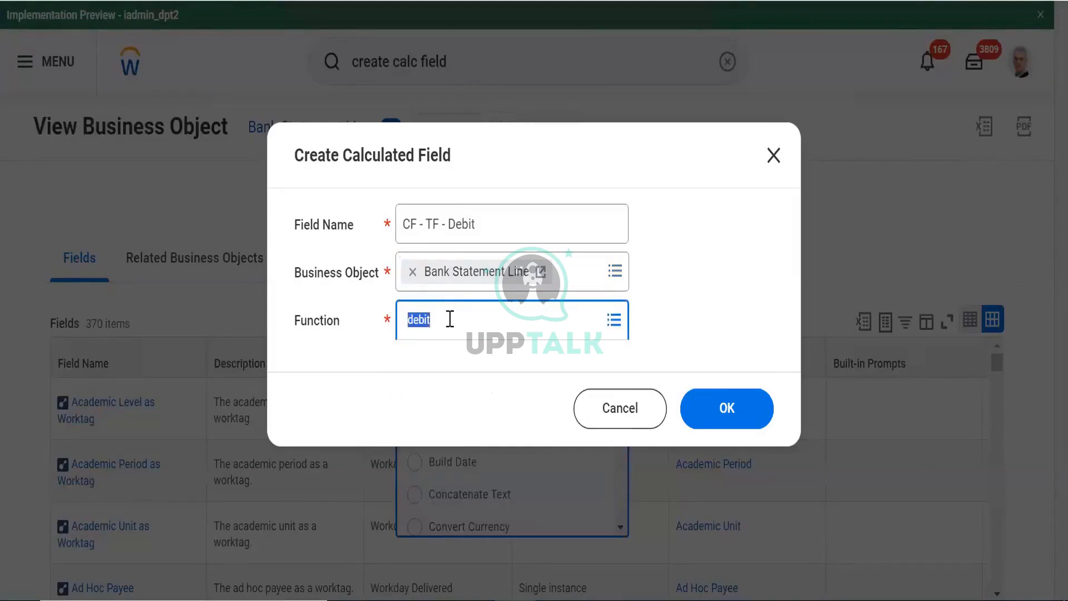
pyautogui.write('True')
pyautogui.press('Return')
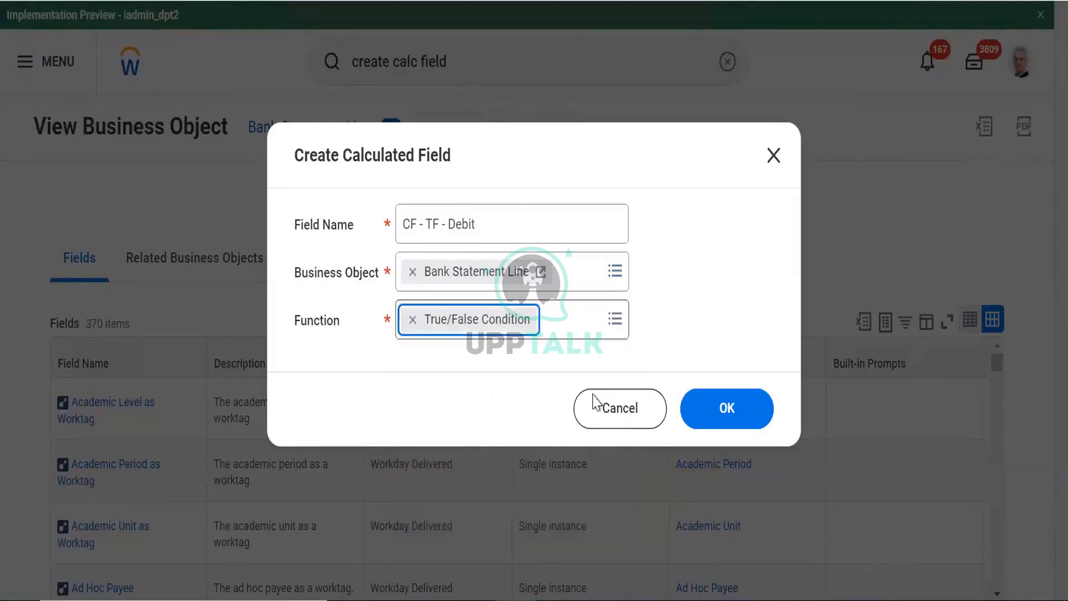
pyautogui.click(740, 415)
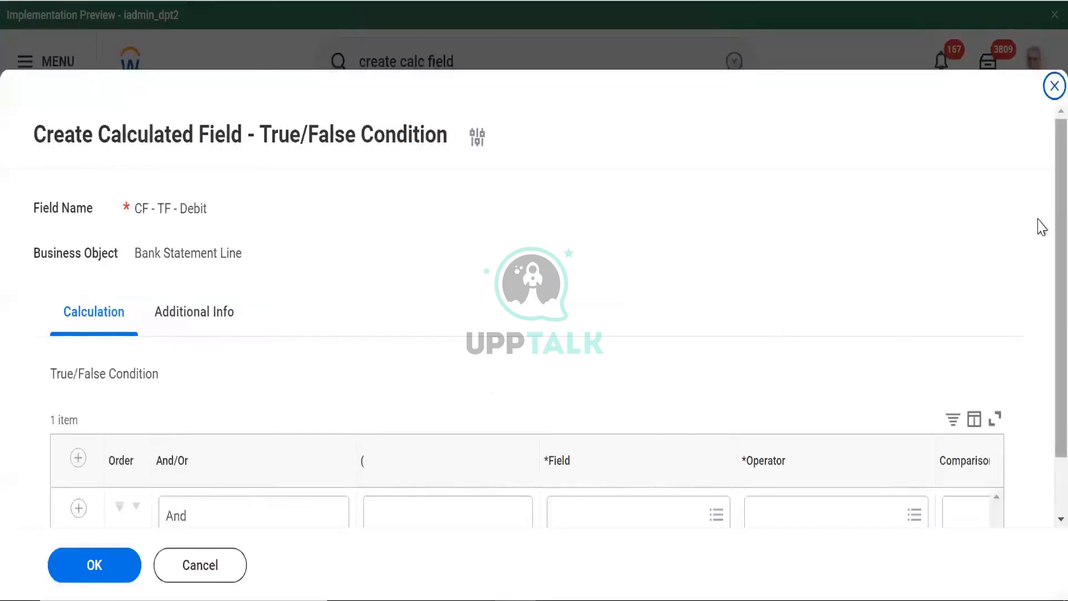
pyautogui.moveTo(1054, 221); pyautogui.dragTo(1055, 336)
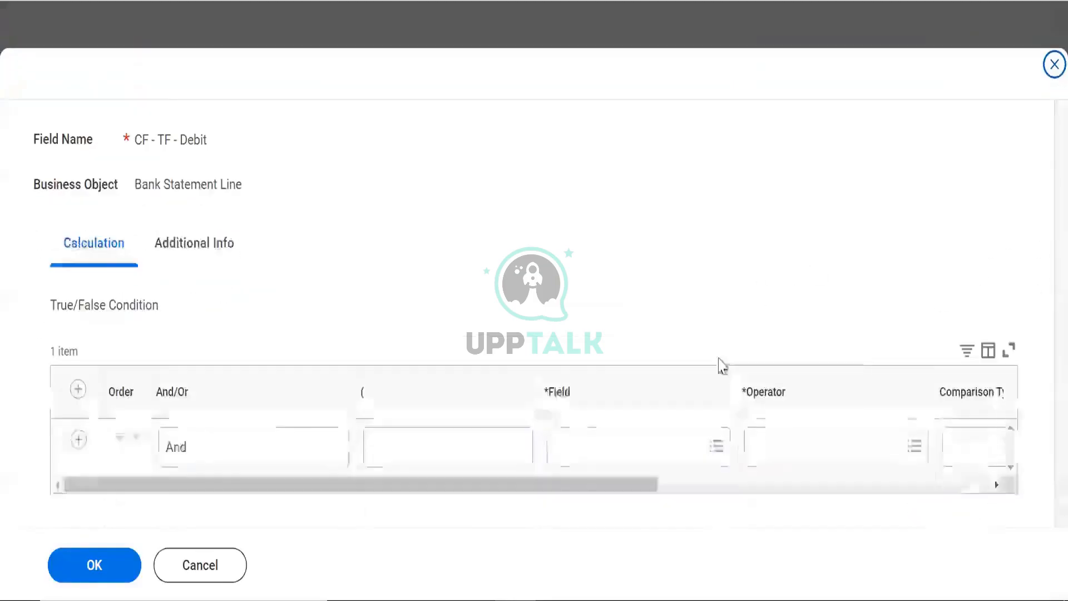
# Use Debit/Credit as the condition field and browse the frequently used operators
pyautogui.click(585, 434)
pyautogui.write('d')
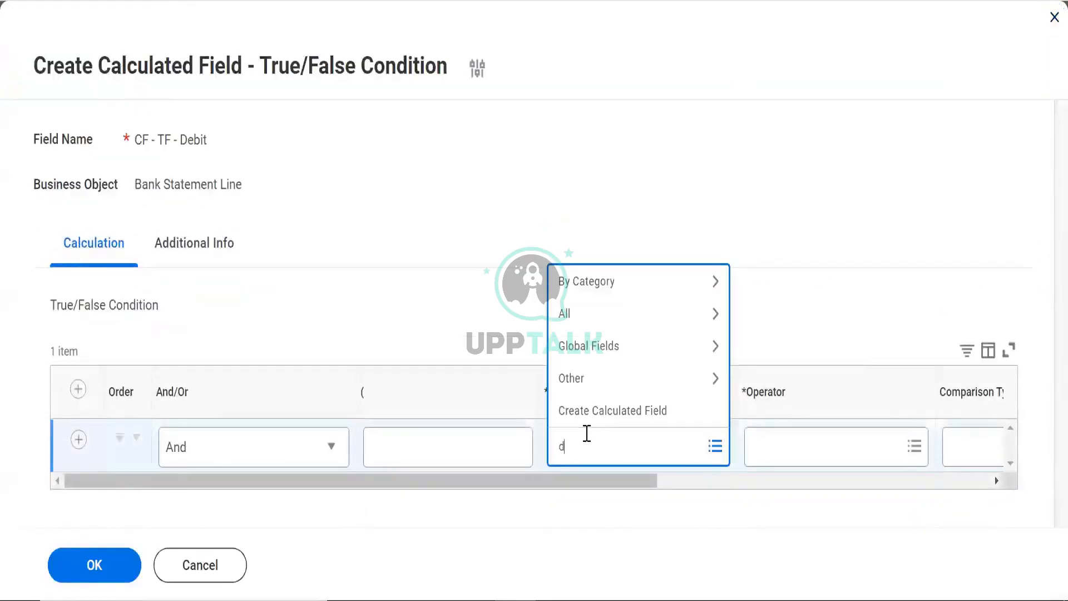
pyautogui.write('ebit')
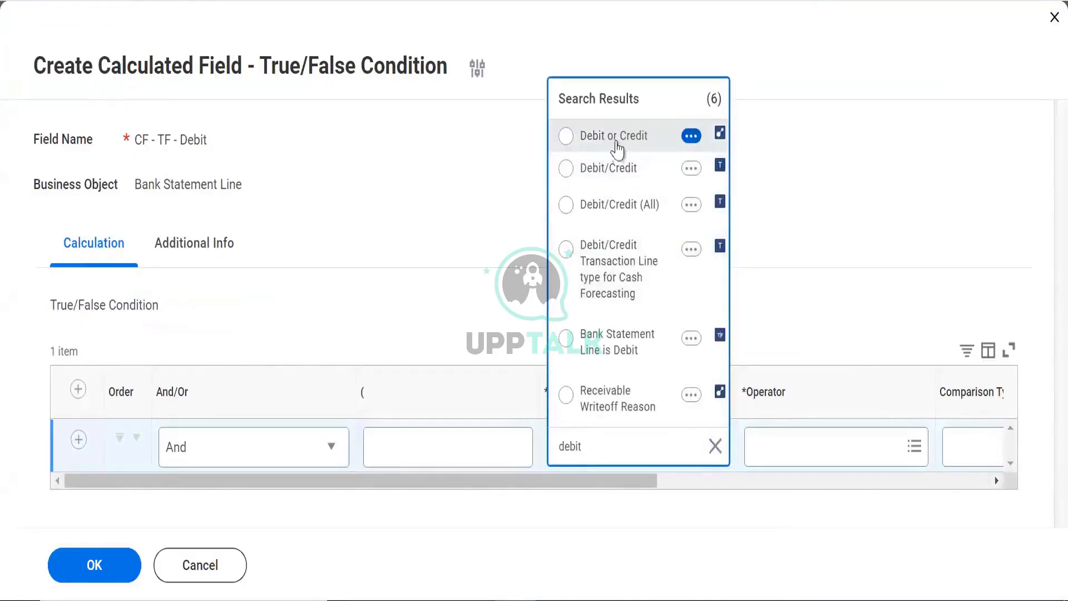
pyautogui.click(607, 169)
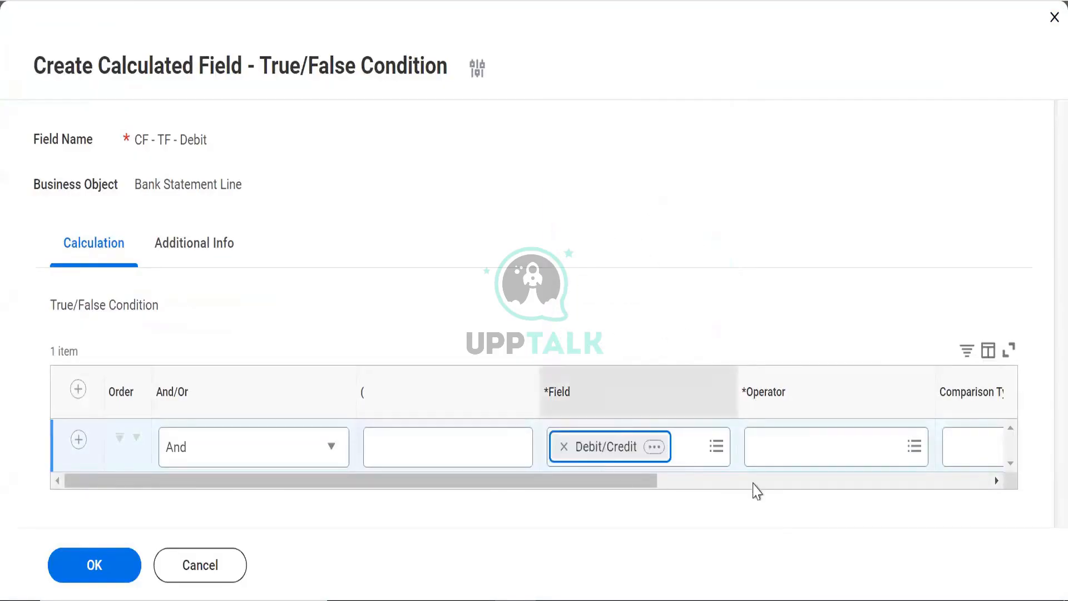
pyautogui.click(775, 449)
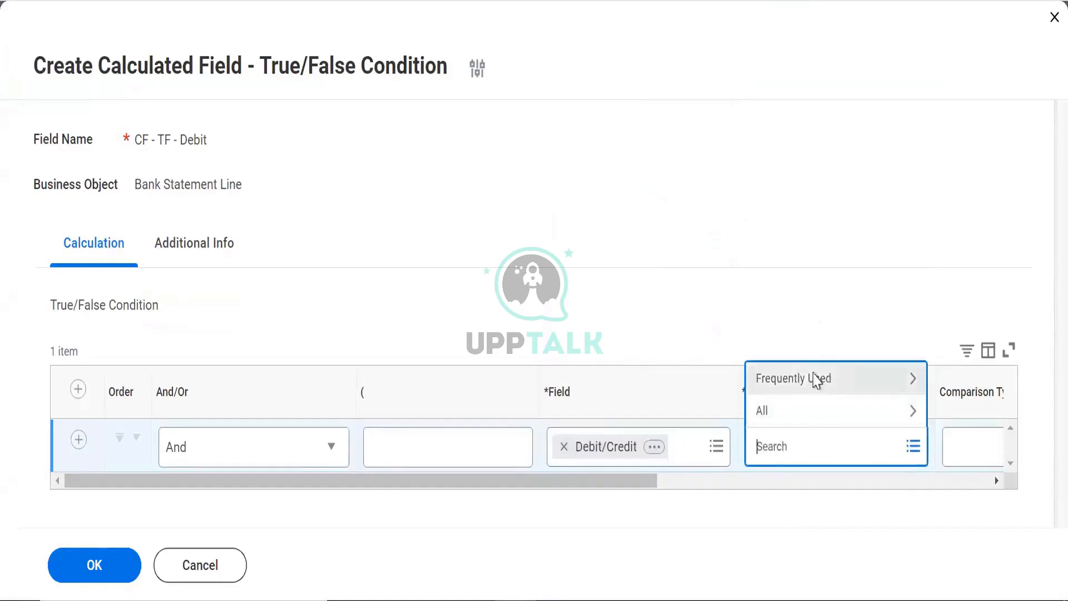
pyautogui.click(818, 378)
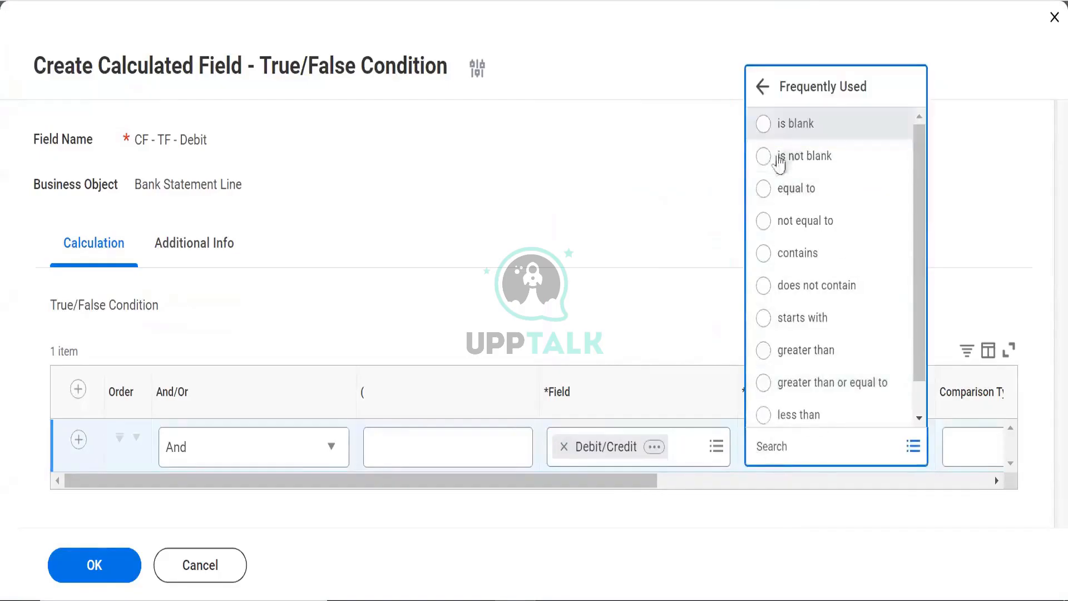
pyautogui.click(572, 484)
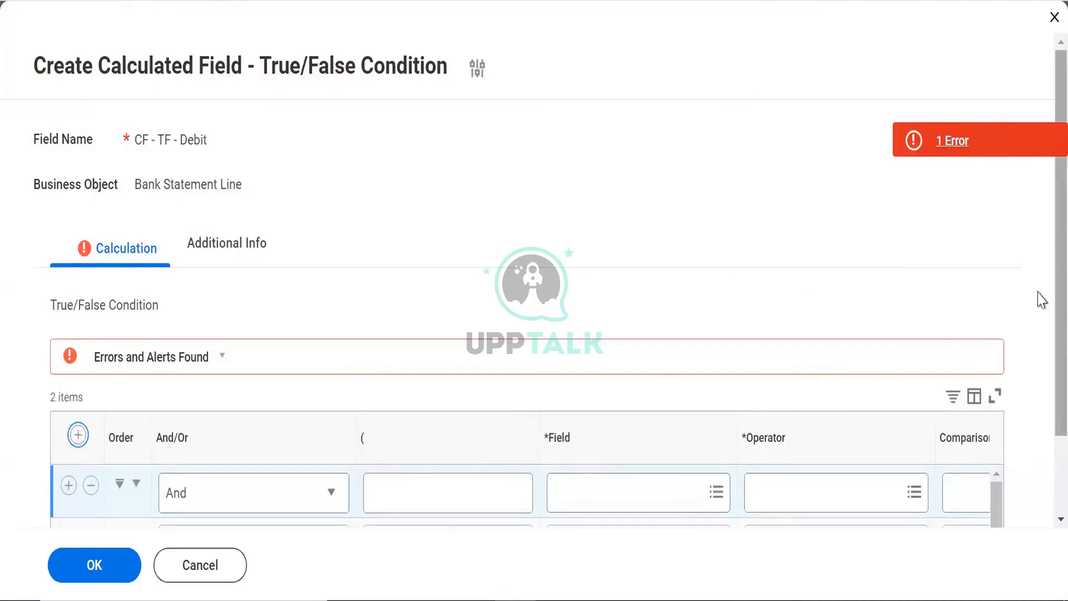
# Search the new first row's field choices for 'debit' and then 'create status'
pyautogui.scroll(-2, 1042, 372)
pyautogui.click(629, 399)
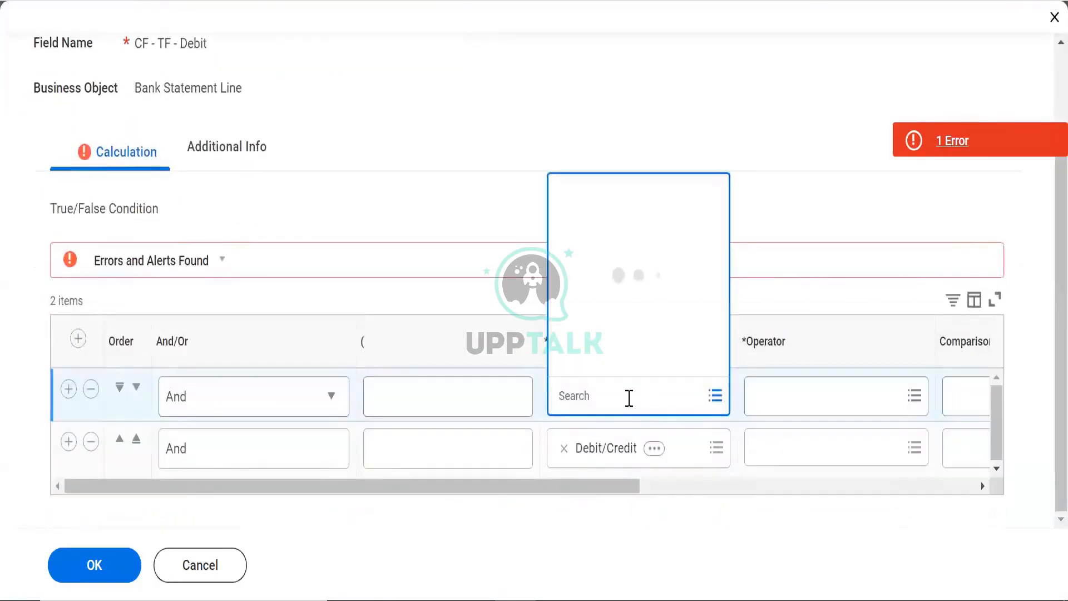
pyautogui.write('debit')
pyautogui.press('Return')
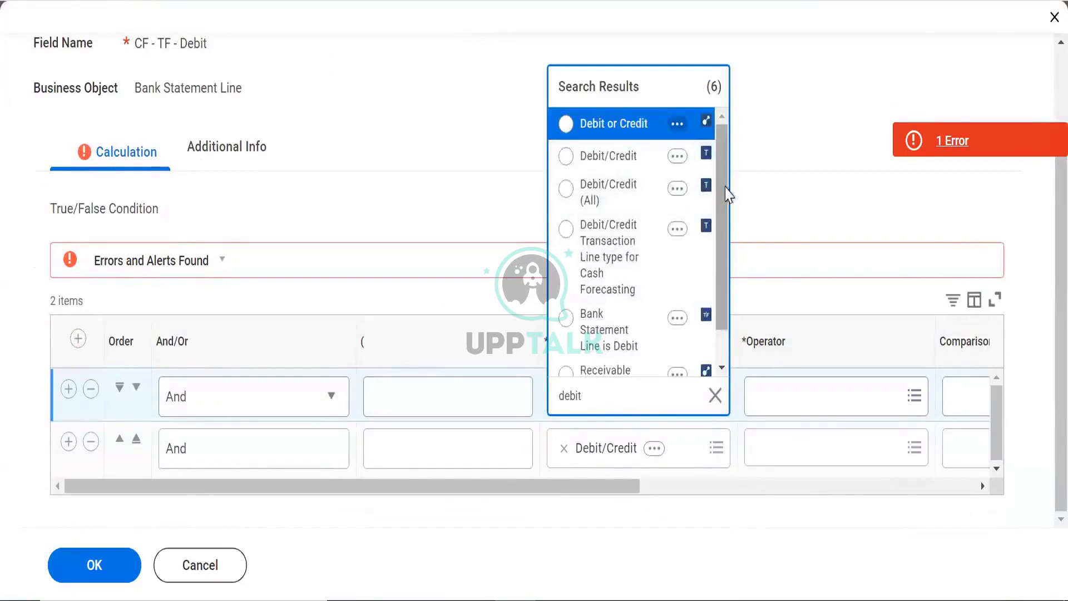
pyautogui.scroll(-1, 723, 234)
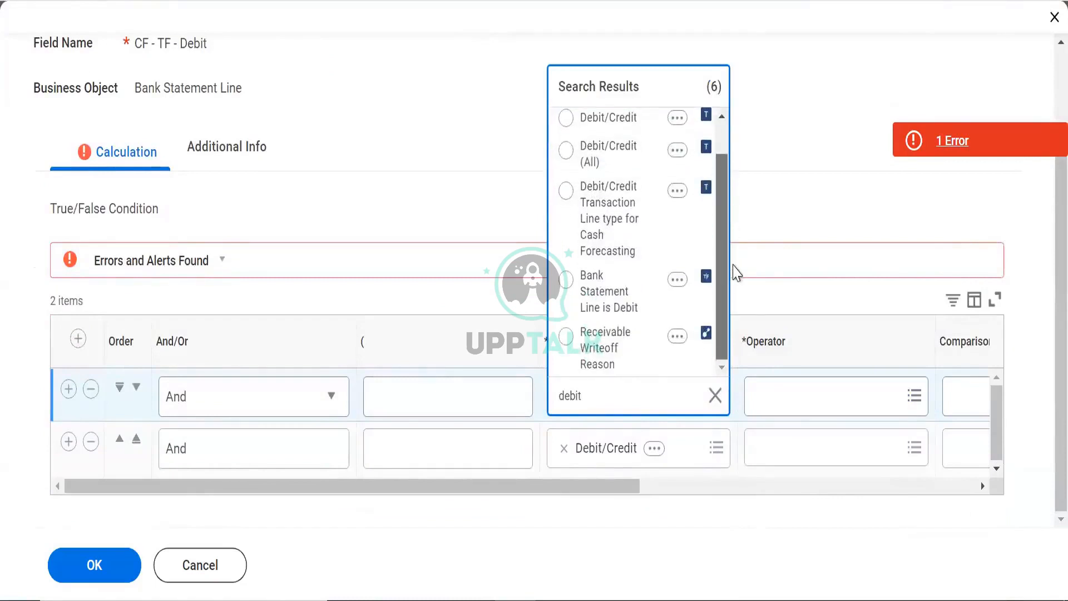
pyautogui.scroll(1, 726, 167)
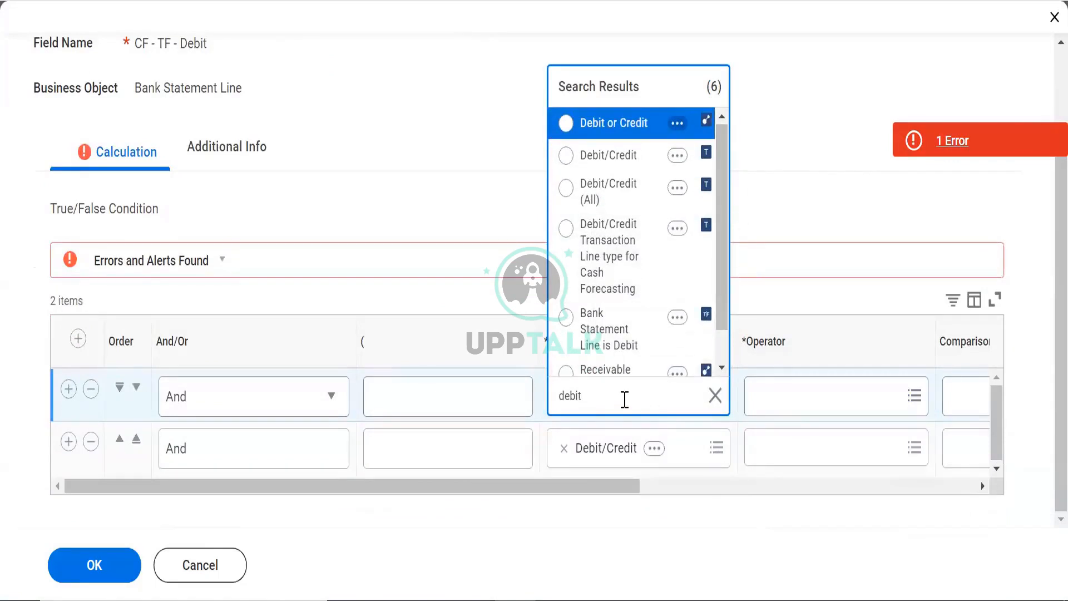
pyautogui.click(625, 399)
pyautogui.write('create status')
pyautogui.press('Return')
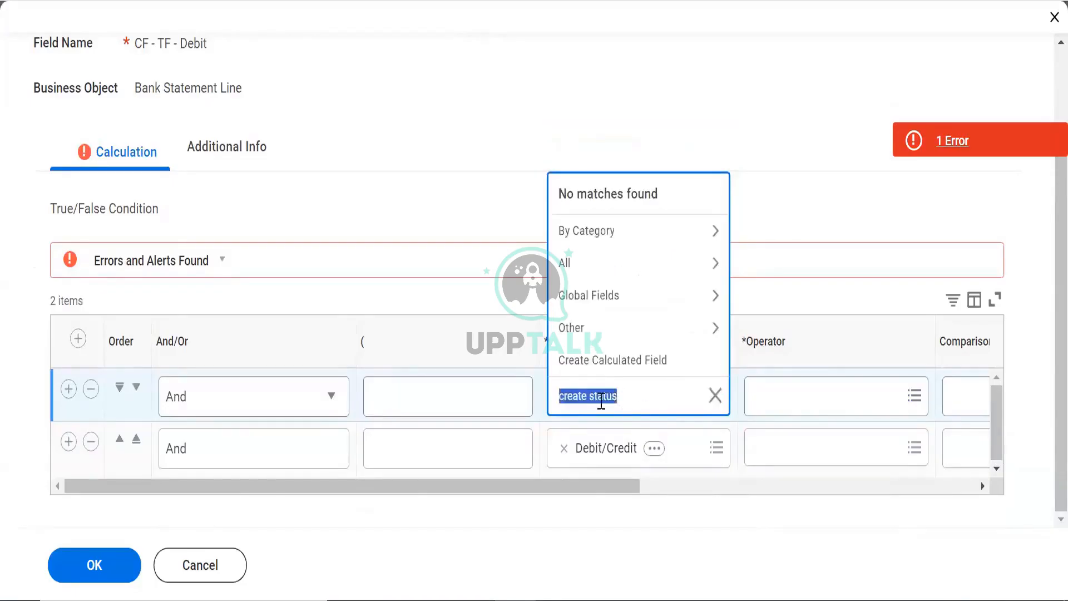
# Search for a credit status field, delete the empty first row, and open Debit/Credit's operators
pyautogui.click(586, 396)
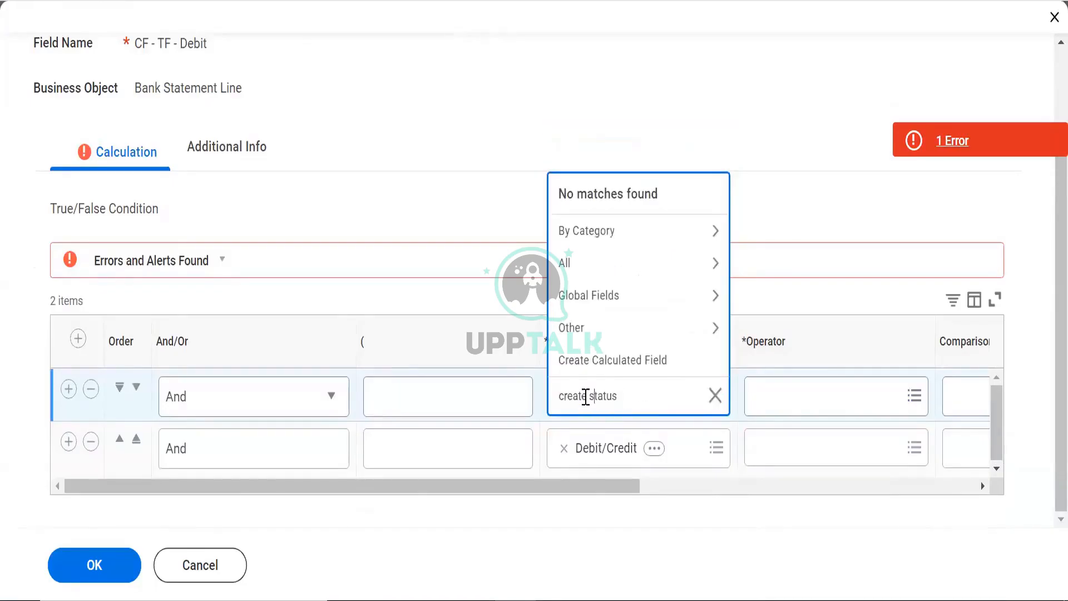
pyautogui.press('BackSpace')
pyautogui.press('BackSpace')
pyautogui.press('BackSpace')
pyautogui.write('dit')
pyautogui.press('Return')
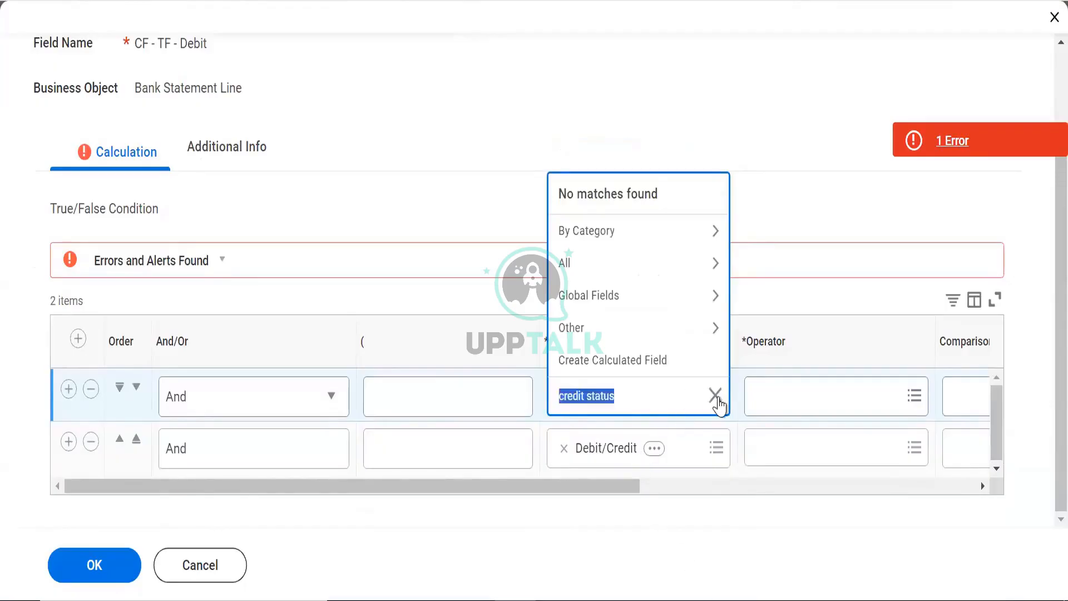
pyautogui.click(715, 395)
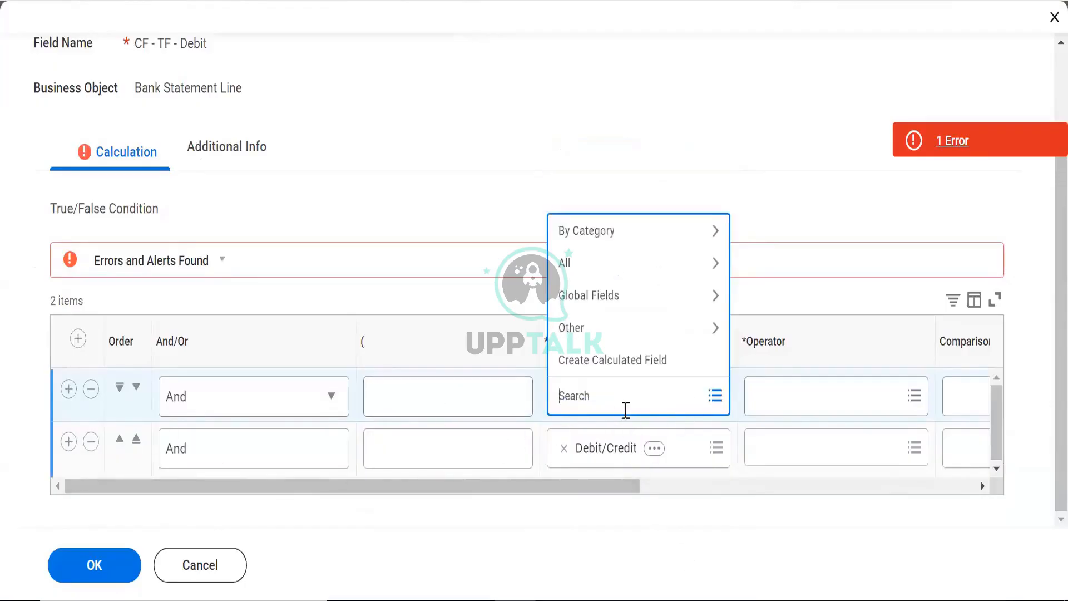
pyautogui.click(90, 389)
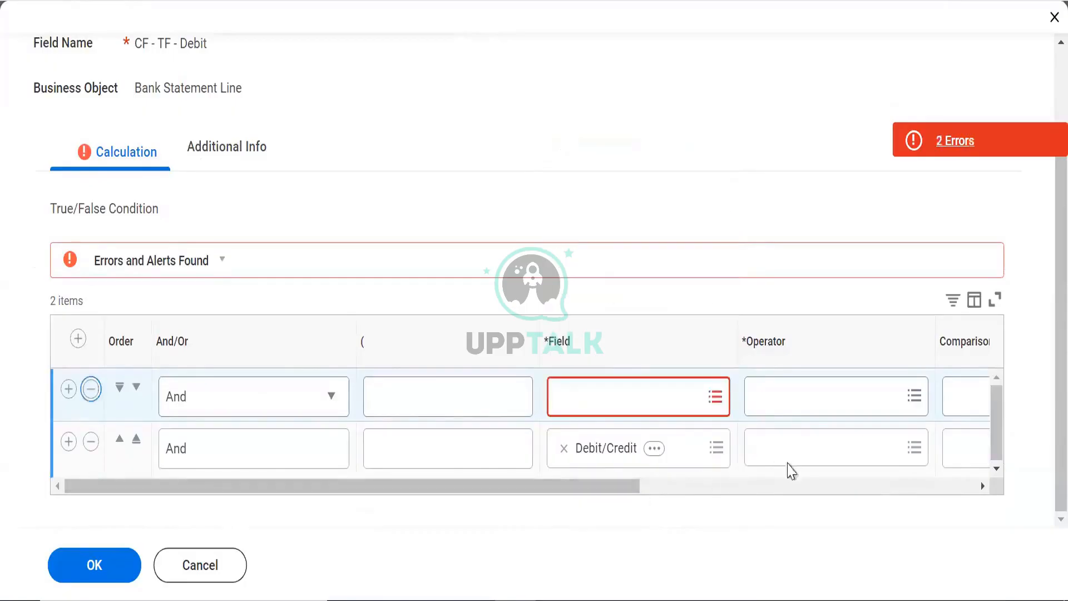
pyautogui.click(790, 458)
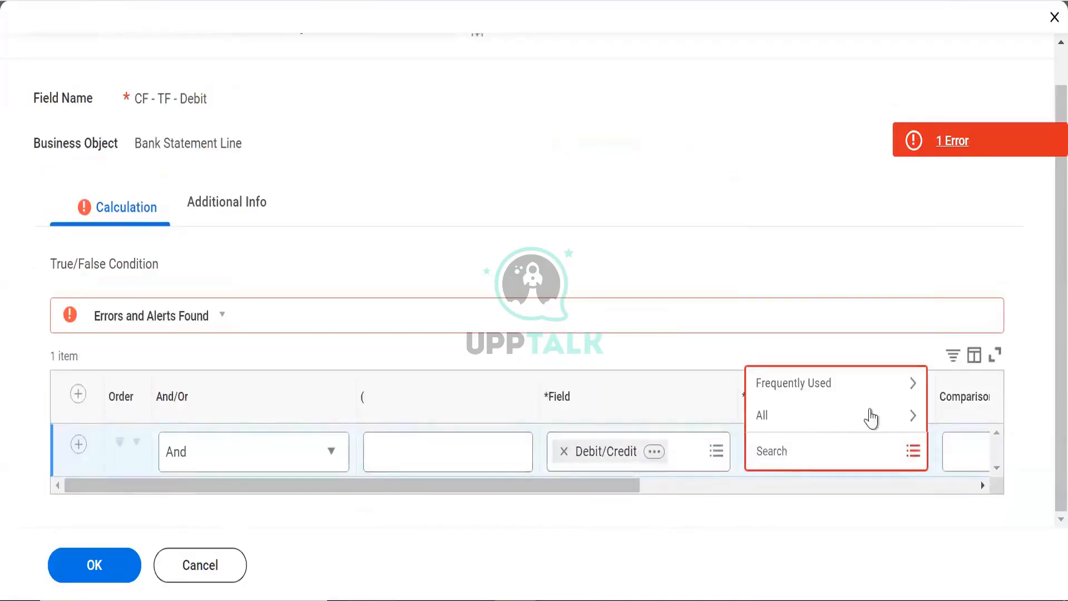
pyautogui.click(883, 387)
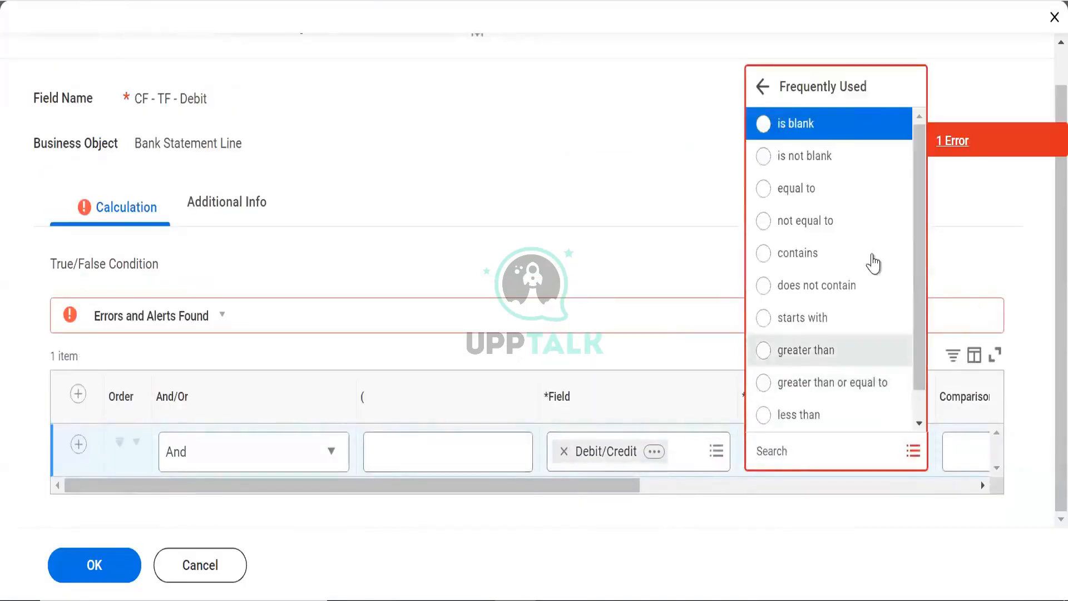
pyautogui.scroll(-1, 918, 245)
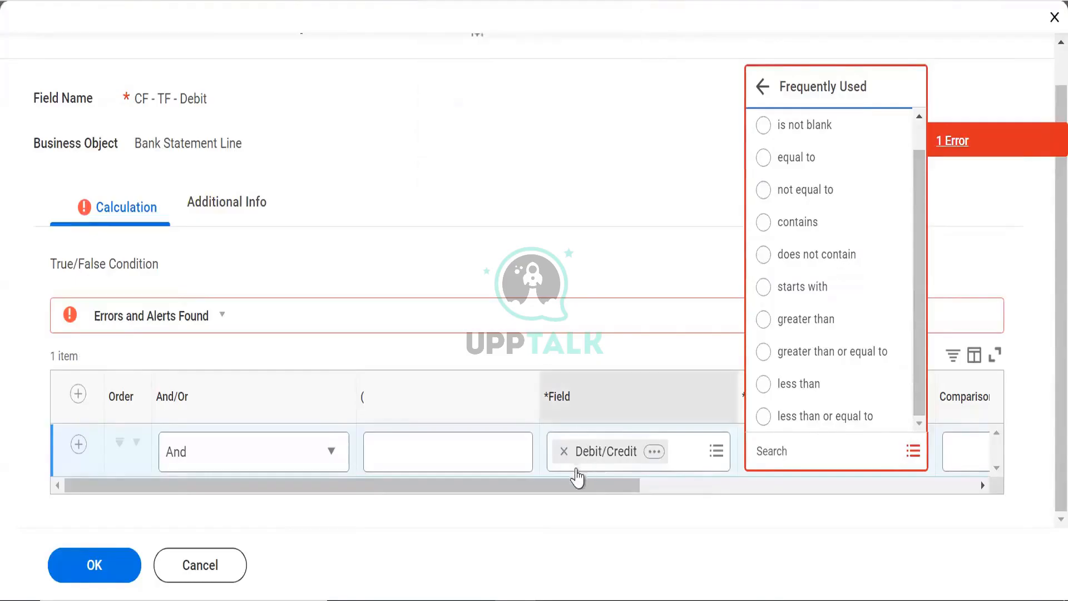
# Remove Debit/Credit from the condition's field and search it for 'is credit'
pyautogui.click(564, 450)
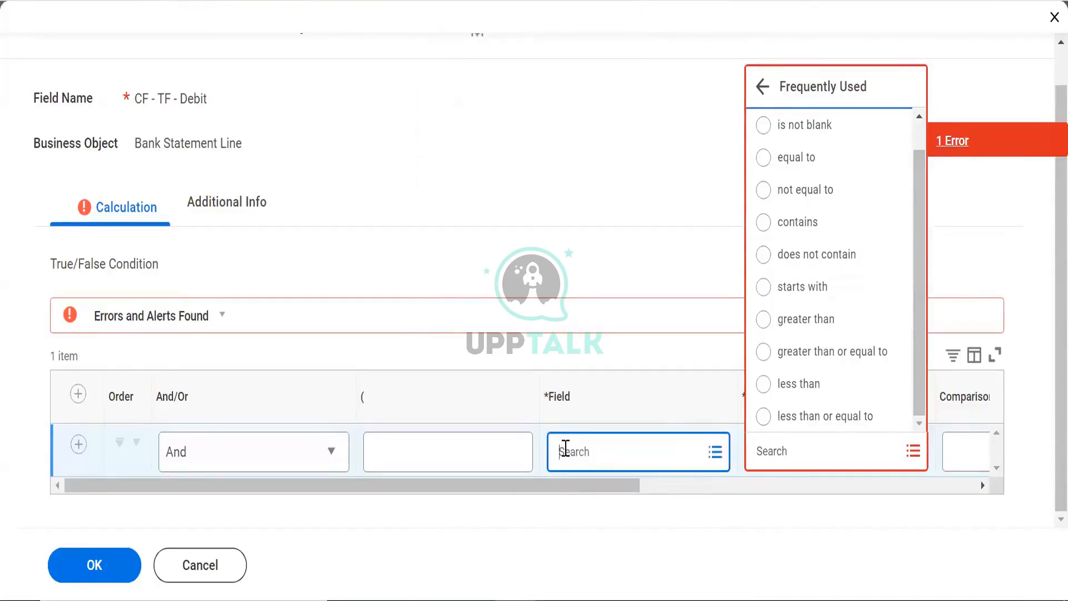
pyautogui.write('iscred')
pyautogui.write('it')
pyautogui.press('Return')
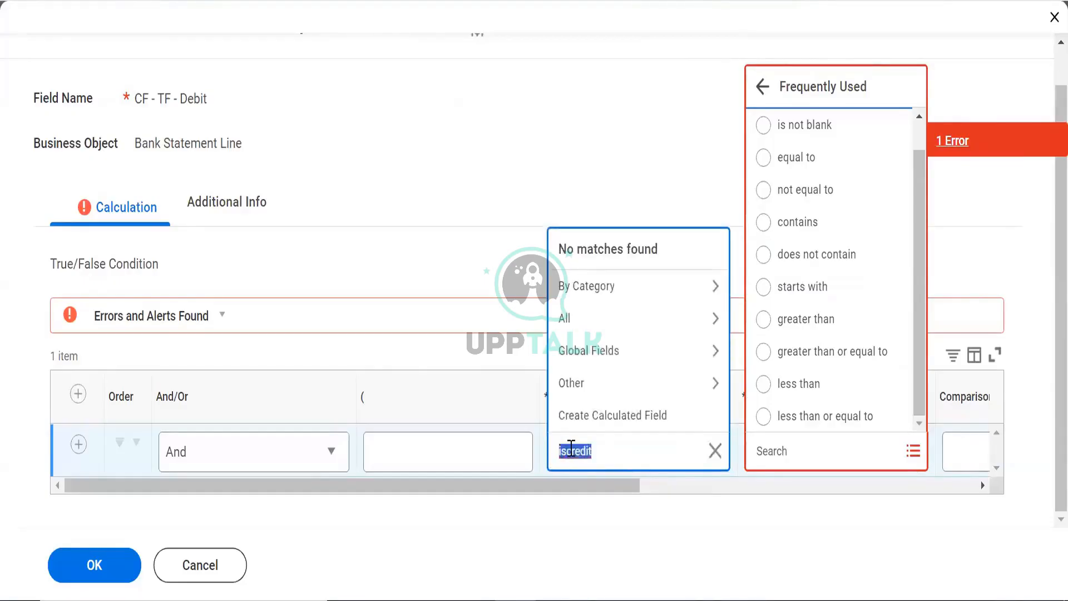
pyautogui.click(573, 449)
pyautogui.press('Return')
pyautogui.click(593, 457)
pyautogui.click(579, 453)
pyautogui.press('BackSpace')
pyautogui.press('Return')
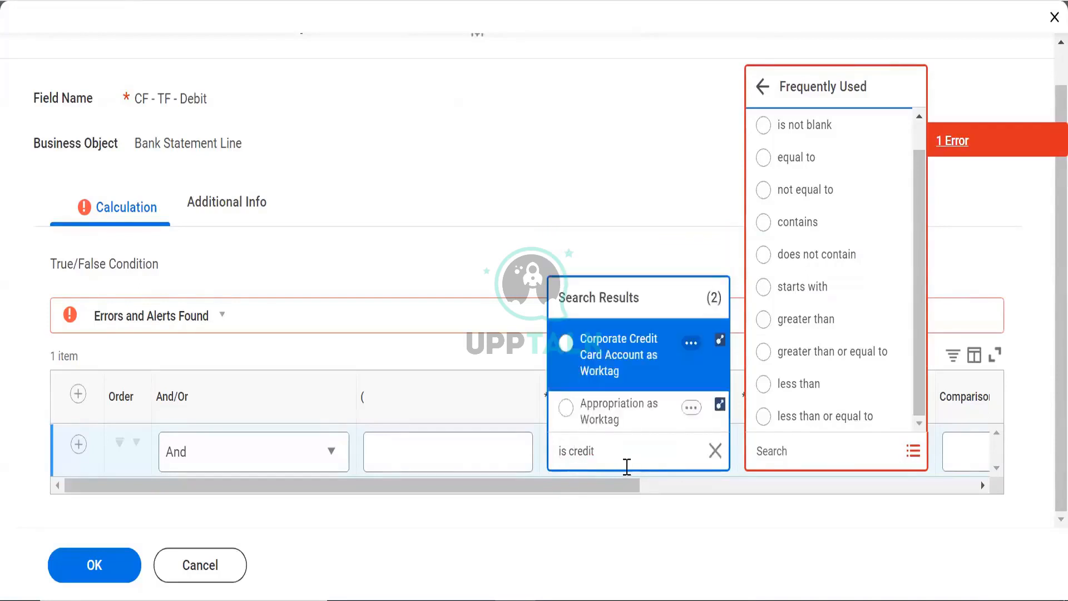
# Search the field prompt for 'Is credit', 'credit' and 'amount status' without choosing a field
pyautogui.tripleClick(619, 464)
pyautogui.press('BackSpace')
pyautogui.write('Is credit')
pyautogui.press('Return')
pyautogui.click(620, 459)
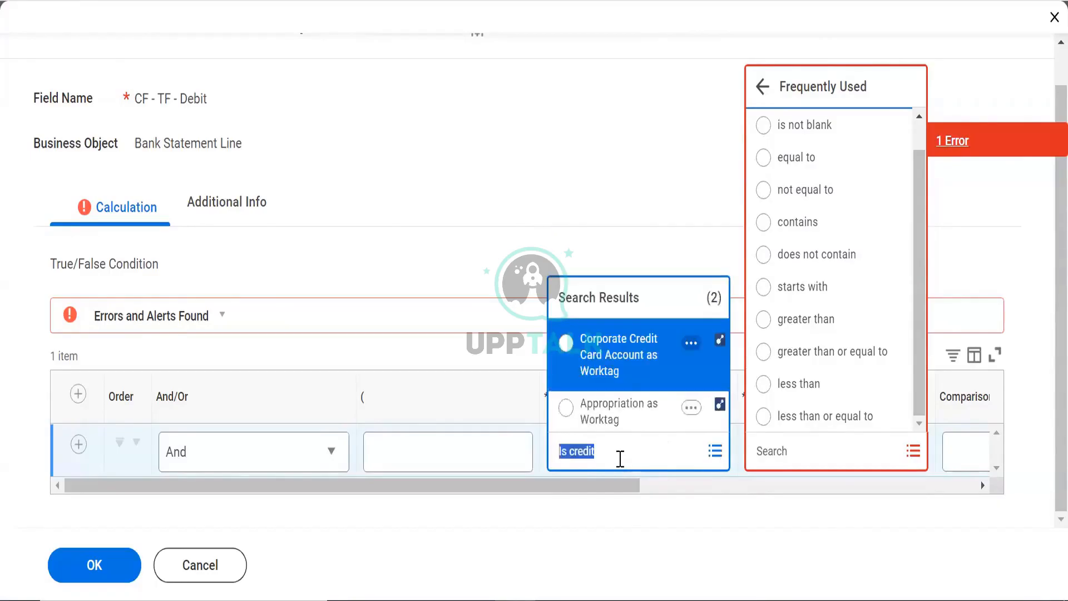
pyautogui.write('cre')
pyautogui.press('Return')
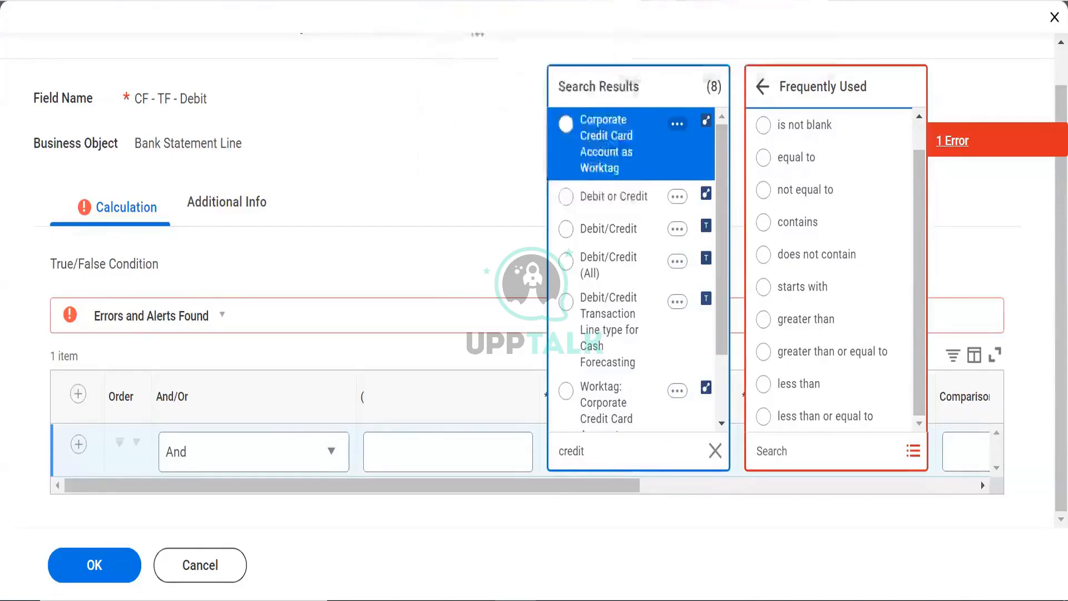
pyautogui.click(366, 247)
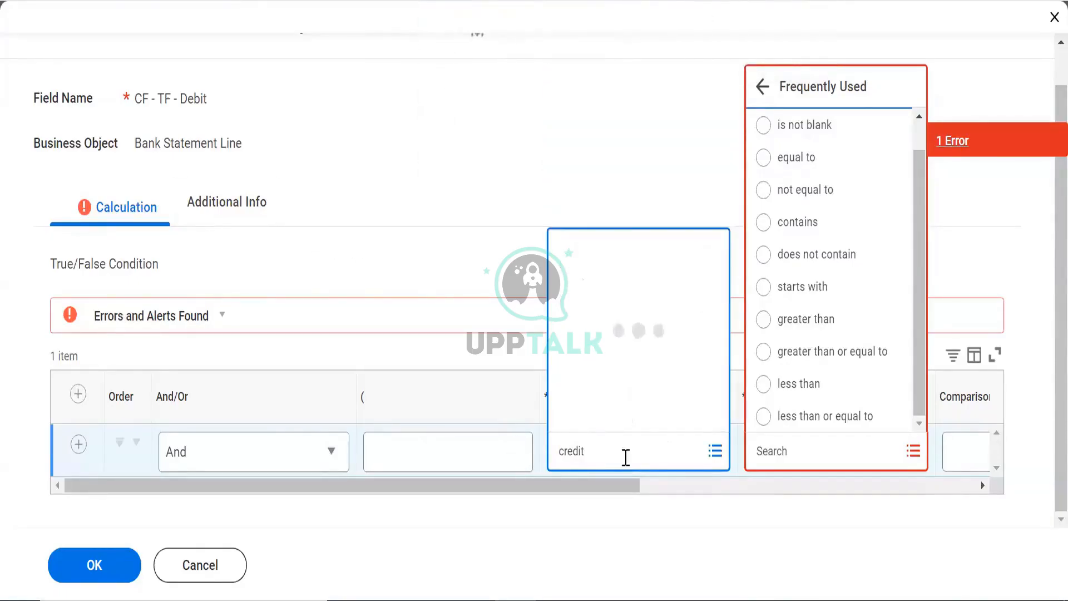
pyautogui.click(619, 449)
pyautogui.write('amount status')
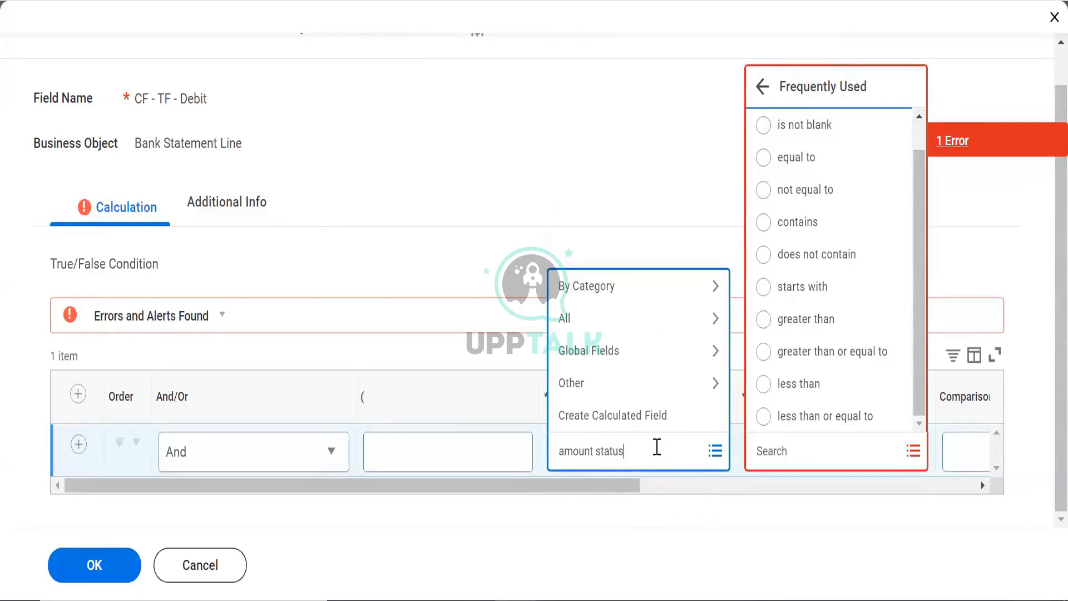
pyautogui.press('Return')
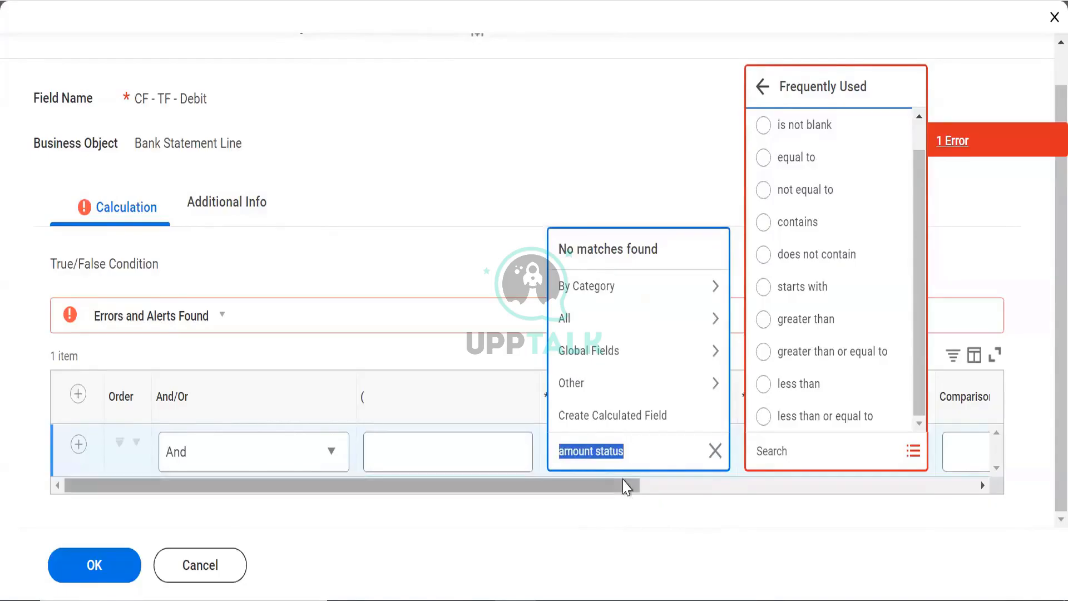
pyautogui.moveTo(625, 480); pyautogui.dragTo(756, 470)
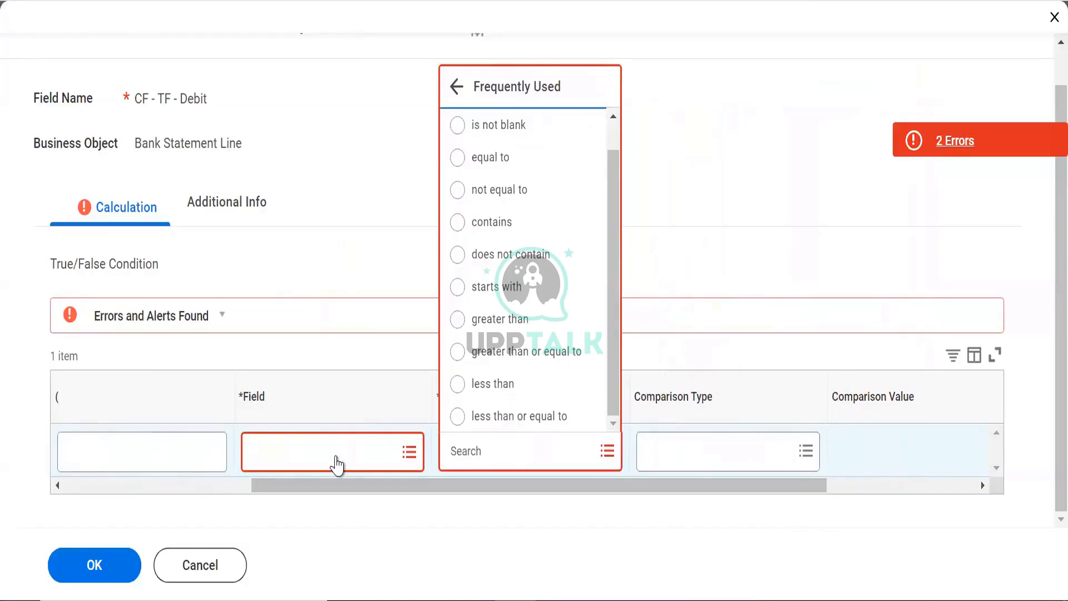
# Search for 'Debit' and choose Debit/Credit as the condition's field
pyautogui.click(336, 456)
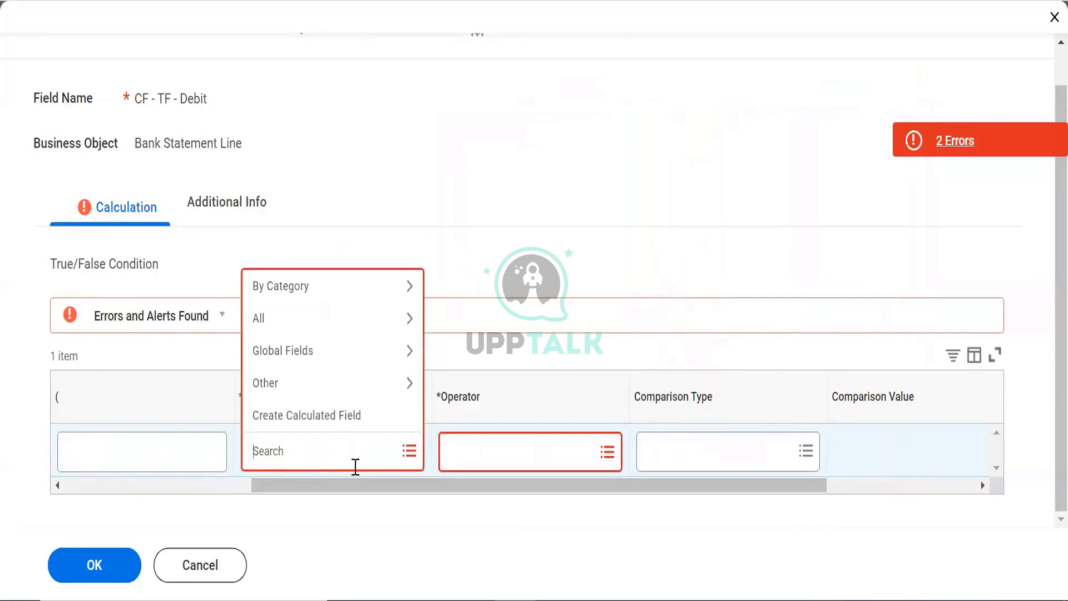
pyautogui.write('Debit')
pyautogui.press('Return')
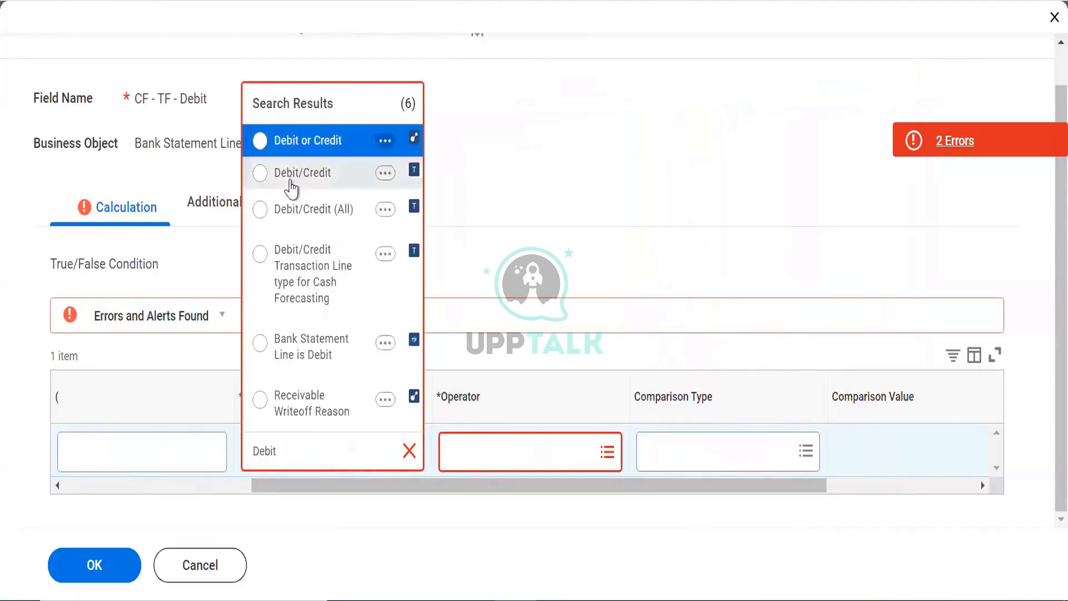
pyautogui.click(289, 175)
# Set the operator to contains with a value specified in this filter (DR), and save
pyautogui.click(492, 472)
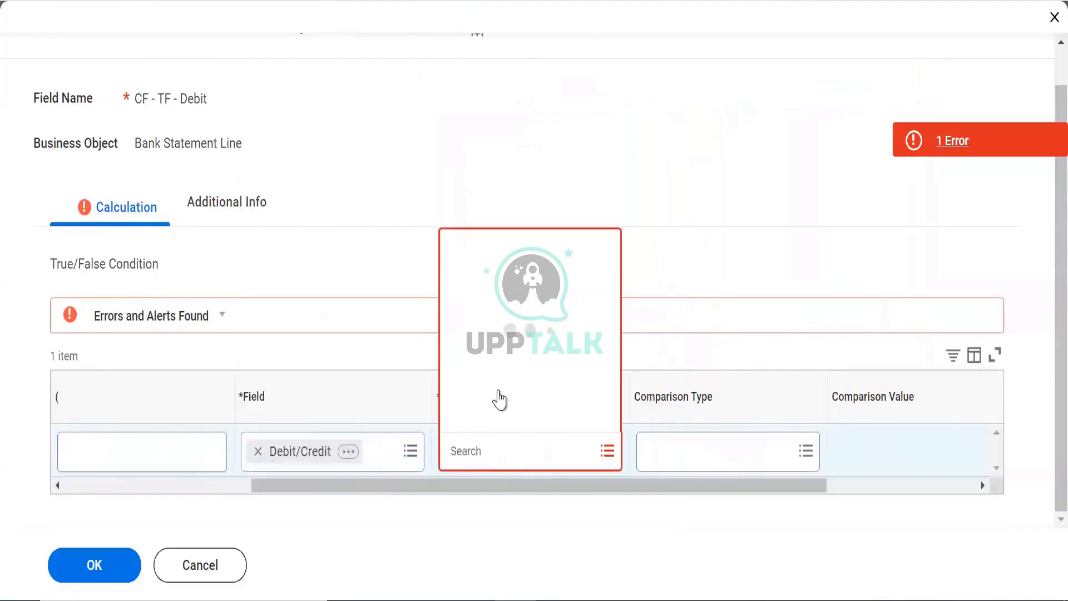
pyautogui.click(511, 383)
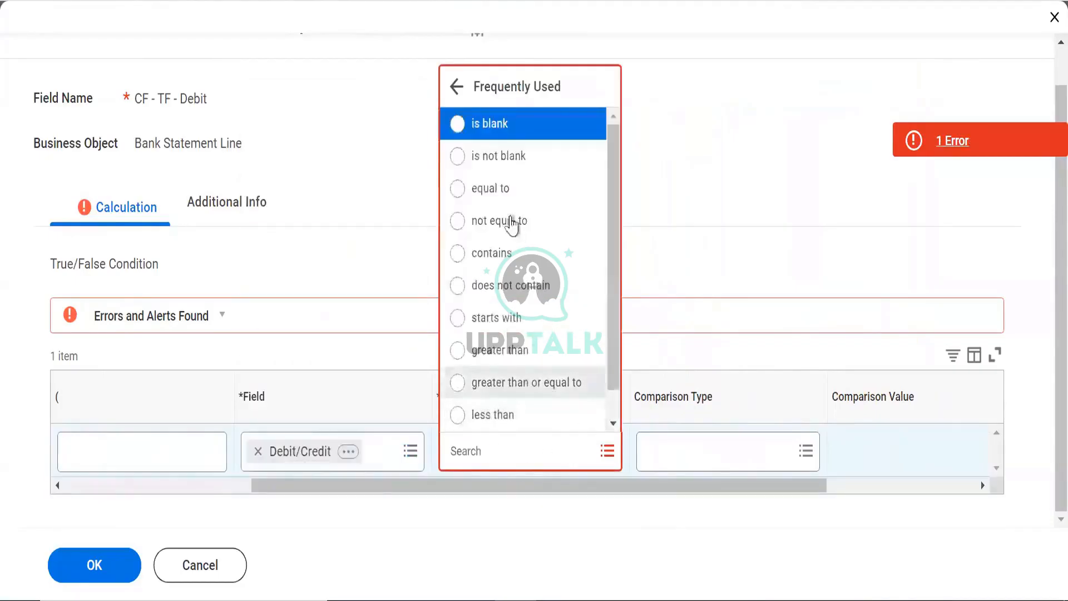
pyautogui.click(492, 252)
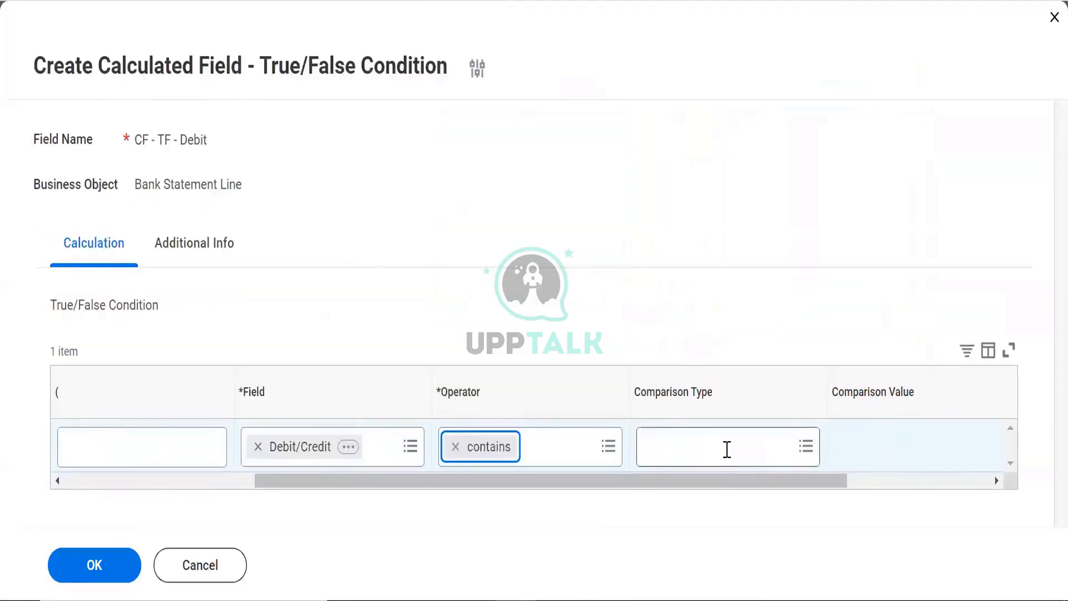
pyautogui.click(724, 450)
pyautogui.click(558, 515)
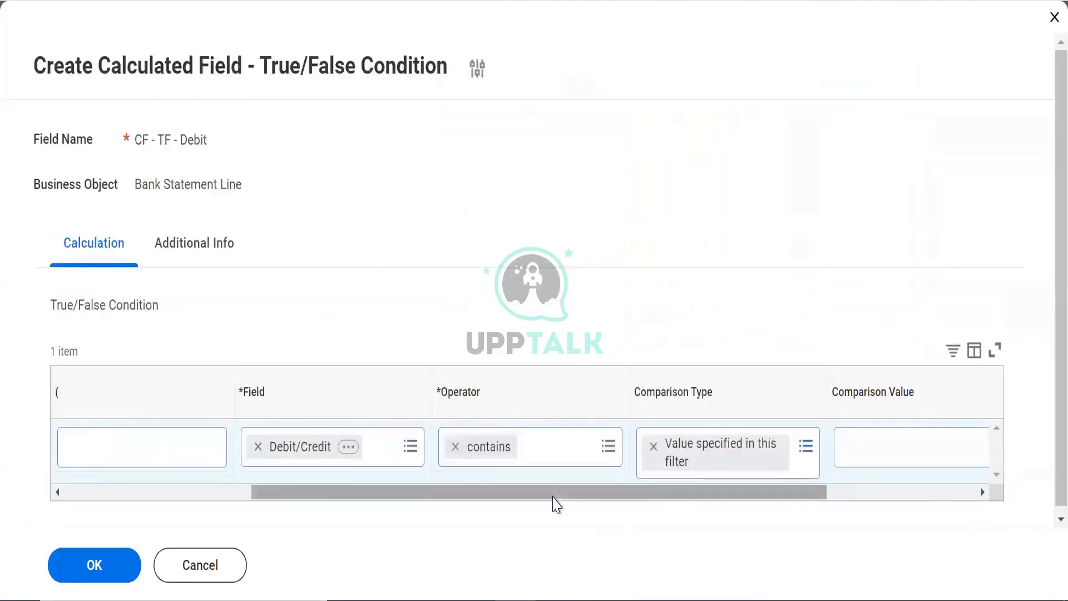
pyautogui.moveTo(553, 494); pyautogui.dragTo(656, 492)
pyautogui.click(734, 459)
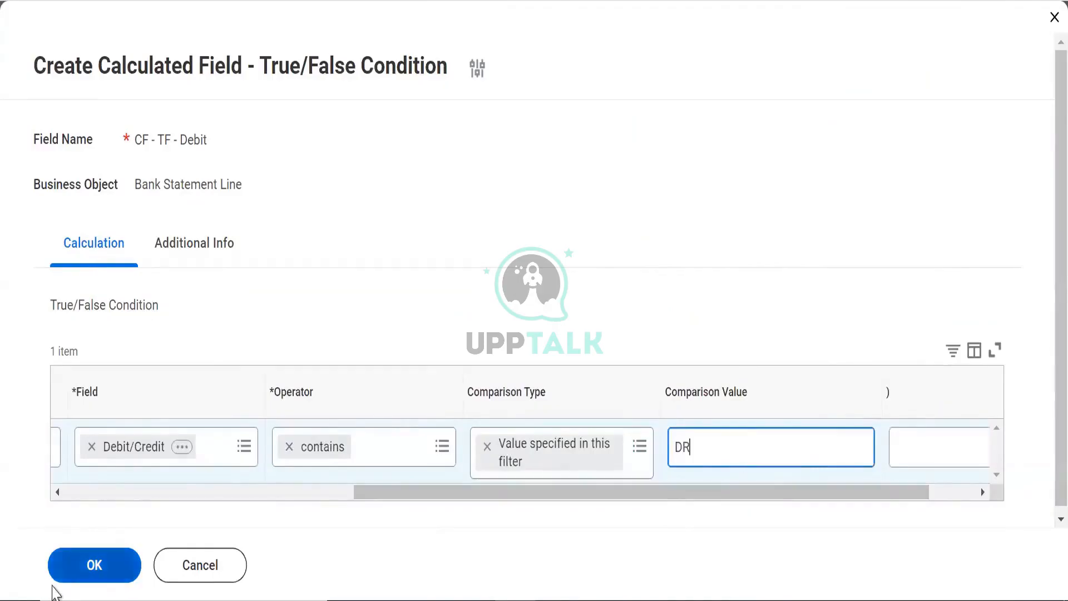
pyautogui.click(61, 579)
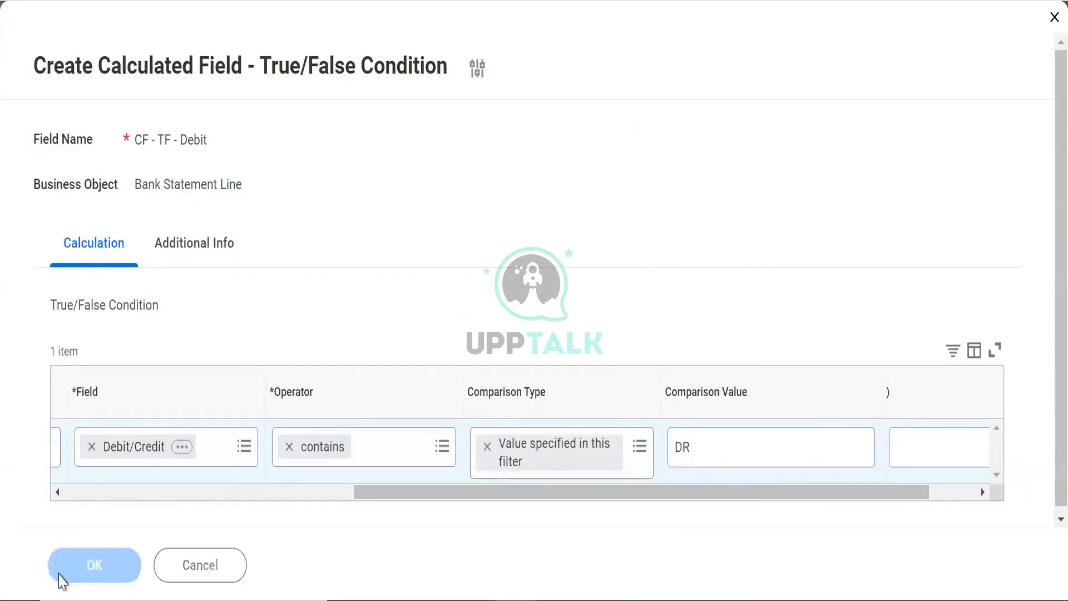
pyautogui.rightClick(693, 1)
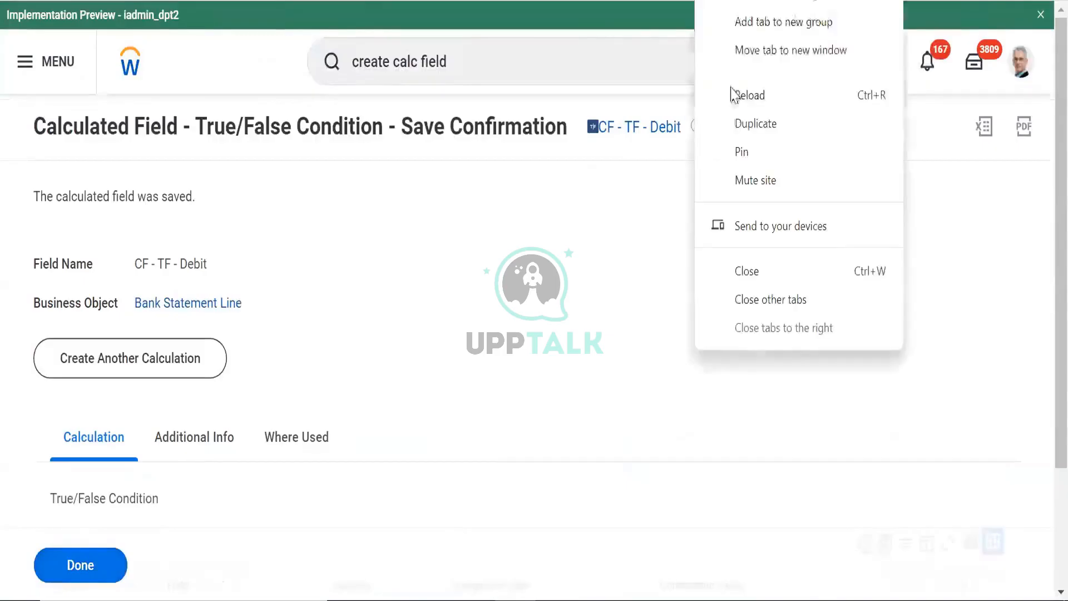
# Duplicate the browser tab and make a copy of the CF - TF - Debit calculated field
pyautogui.click(751, 123)
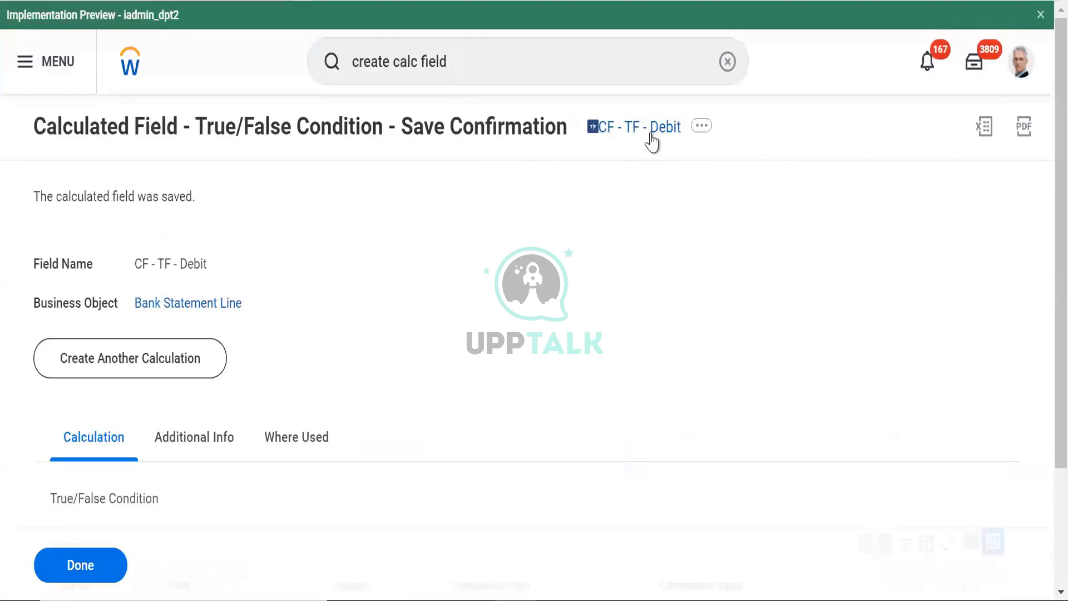
pyautogui.click(700, 125)
pyautogui.click(677, 214)
pyautogui.click(699, 128)
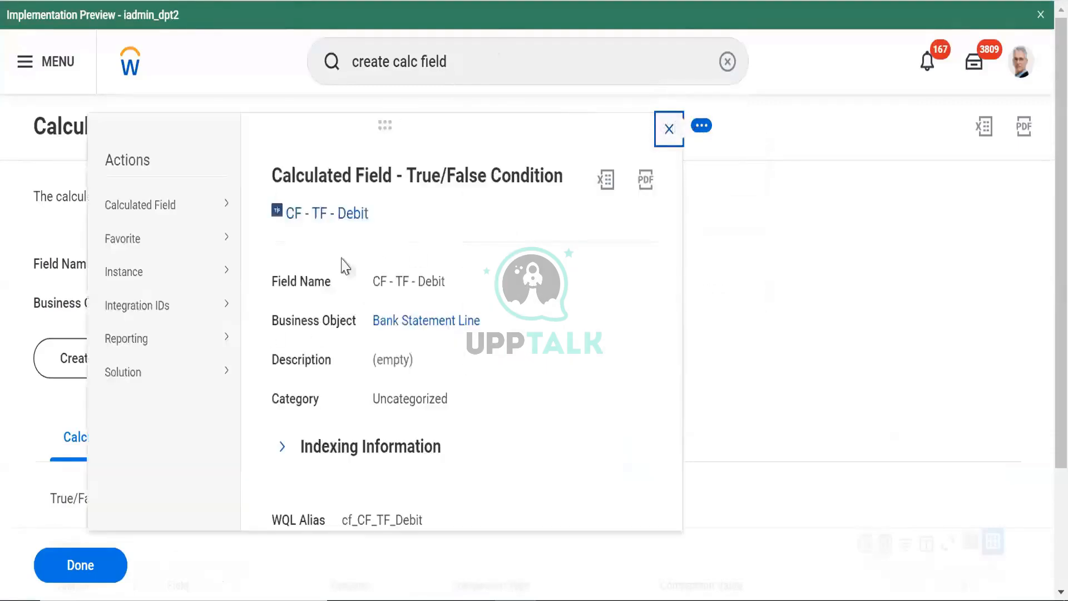
pyautogui.moveTo(137, 209)
pyautogui.click(274, 238)
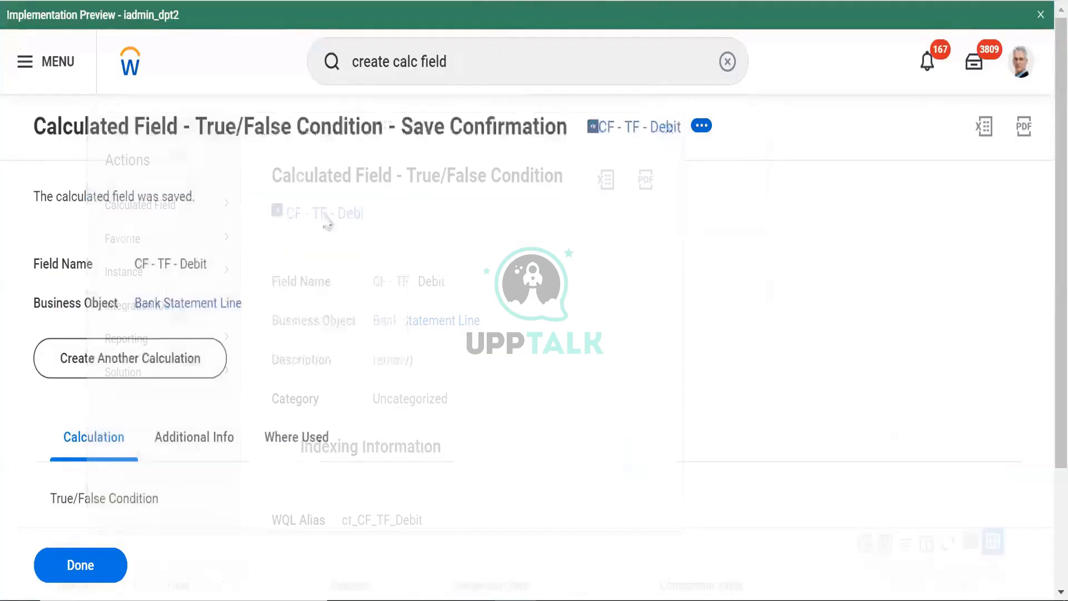
# Name the copied field CF - TF - Credit
pyautogui.click(288, 207)
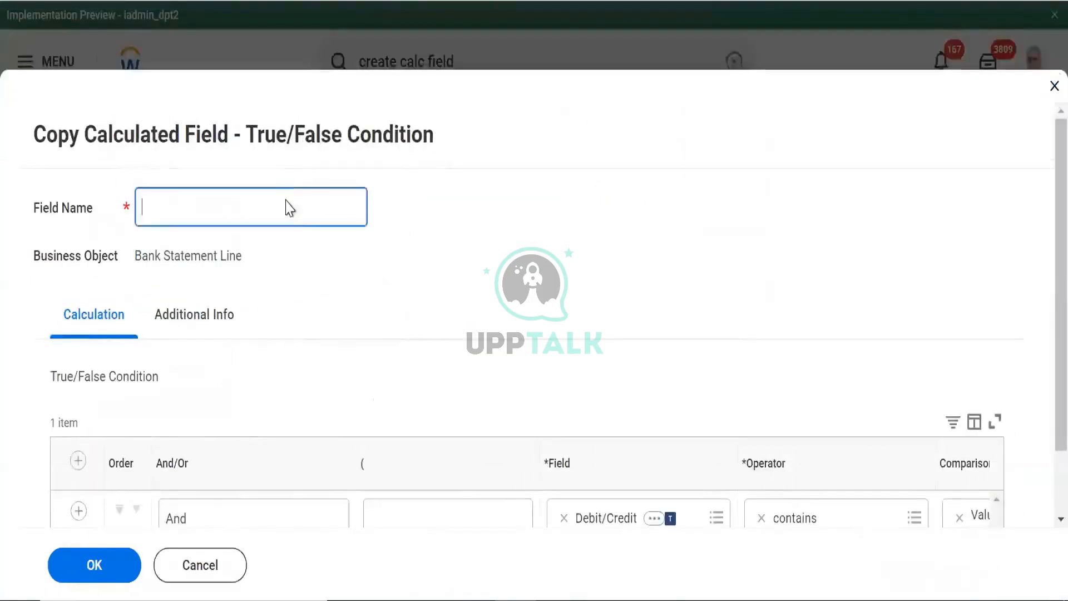
pyautogui.rightClick(286, 205)
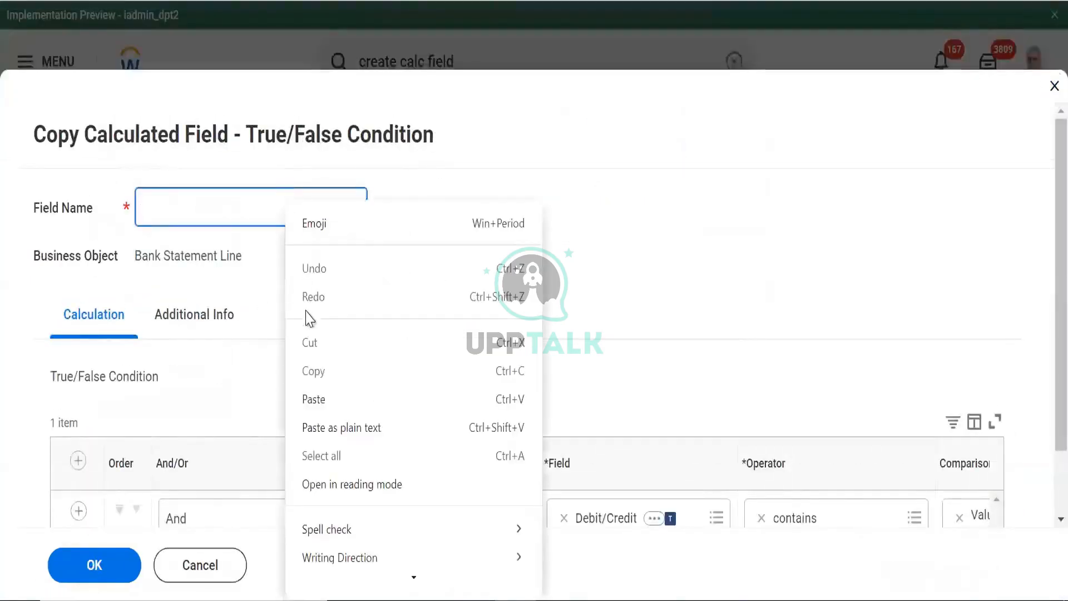
pyautogui.click(314, 398)
pyautogui.moveTo(214, 206); pyautogui.dragTo(186, 199)
pyautogui.write('CF - TF - Credit')
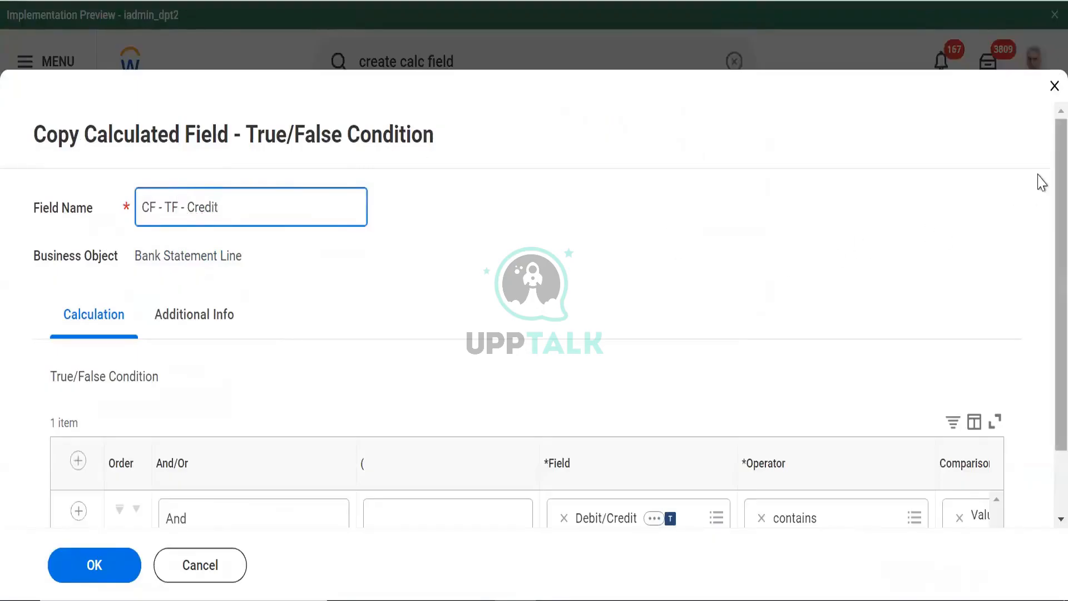
# Change the comparison value from DR to CR and save the field
pyautogui.scroll(-2, 949, 436)
pyautogui.click(844, 488)
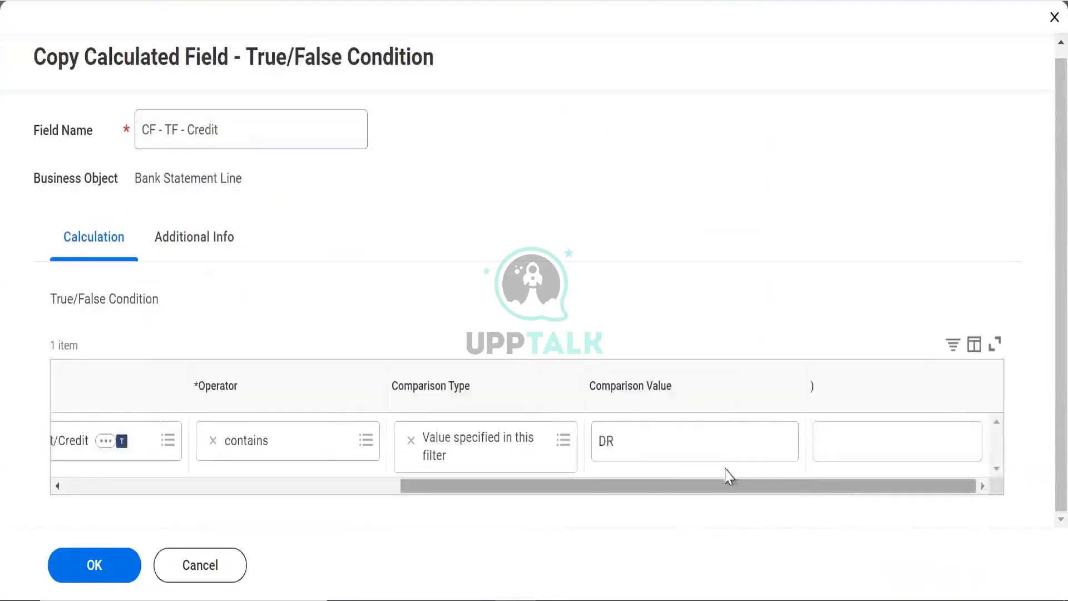
pyautogui.click(644, 442)
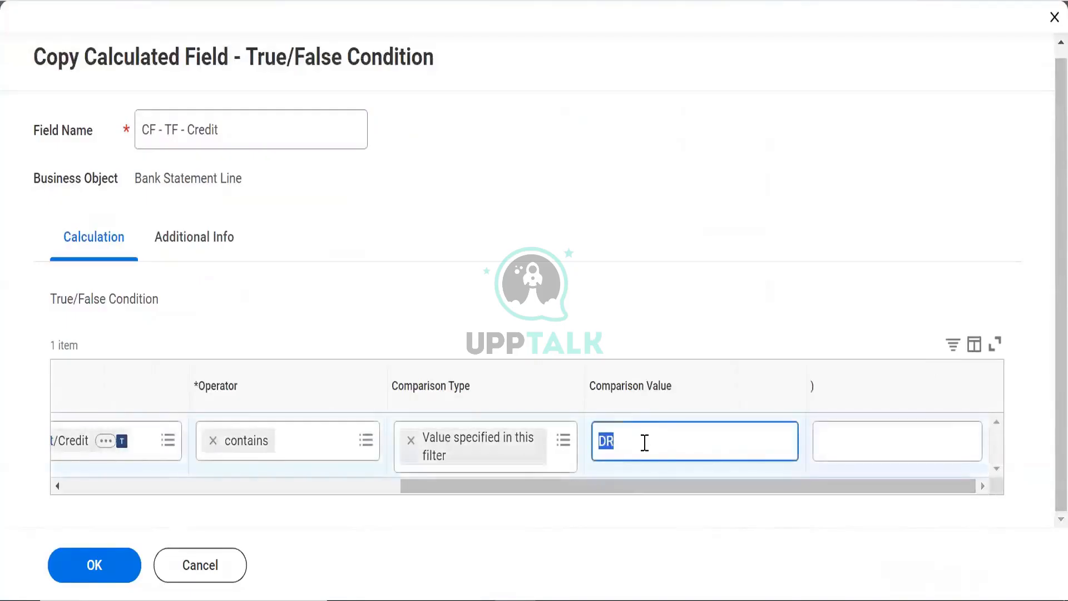
pyautogui.write('CR')
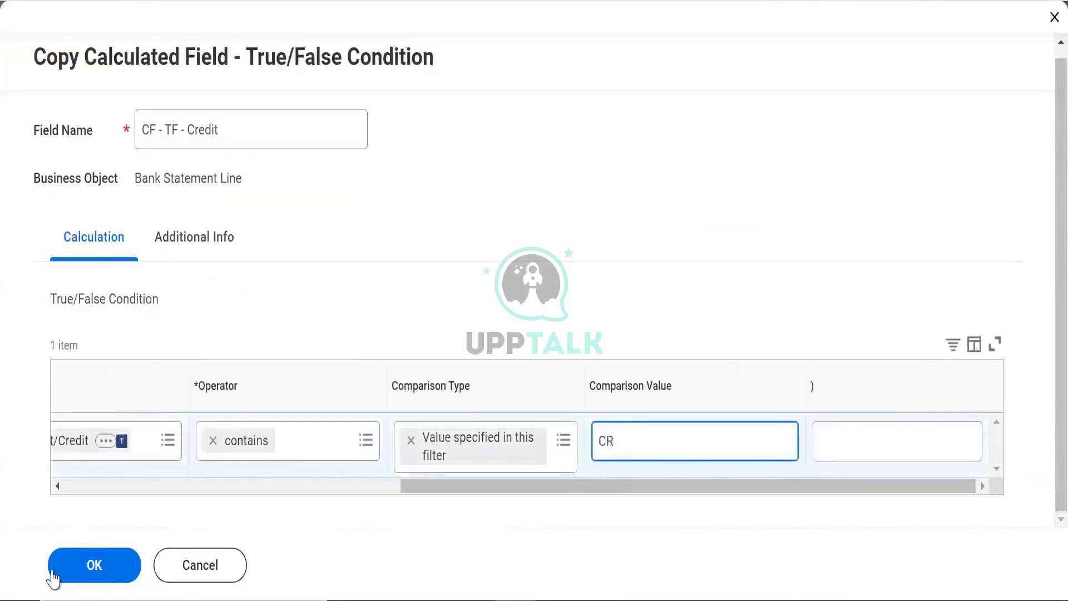
pyautogui.click(96, 566)
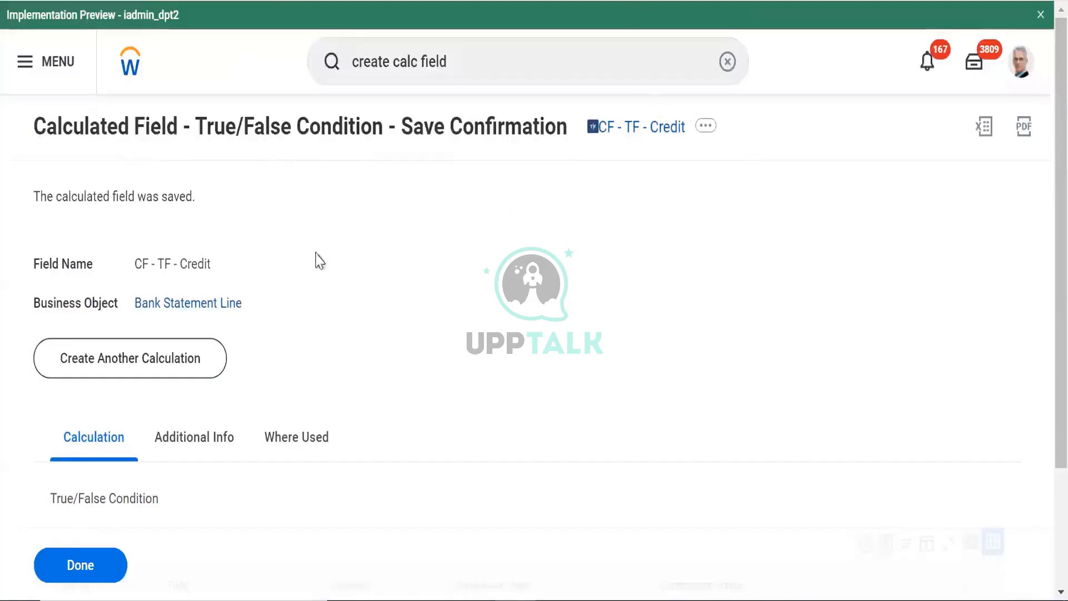
pyautogui.click(131, 356)
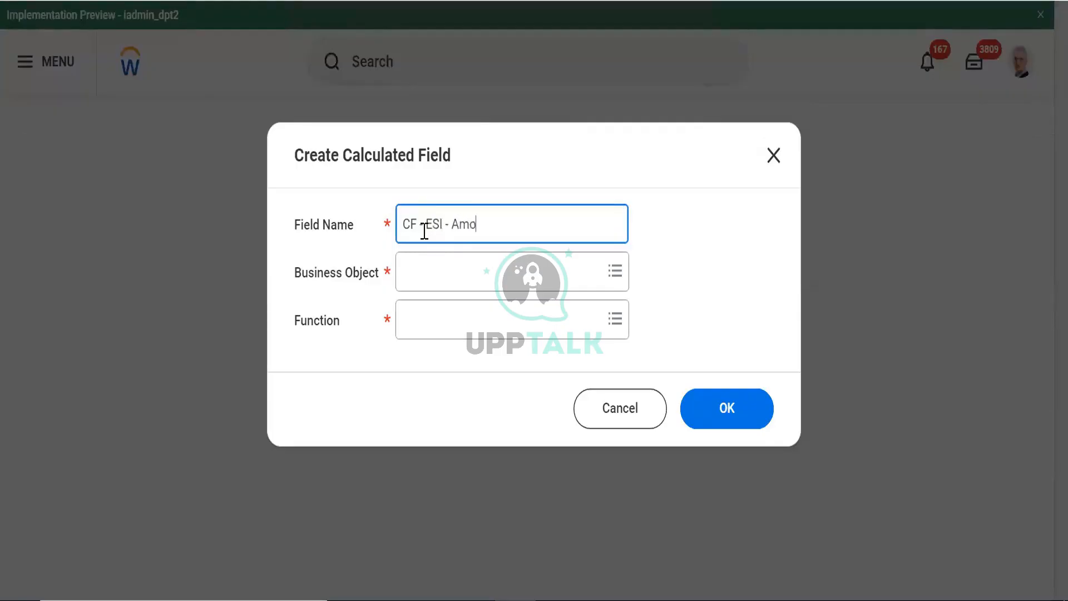
# Search the business object for 'Bank statement line', then return to the CF - TF - Credit confirmation tab
pyautogui.write('unt is credit')
pyautogui.click(450, 273)
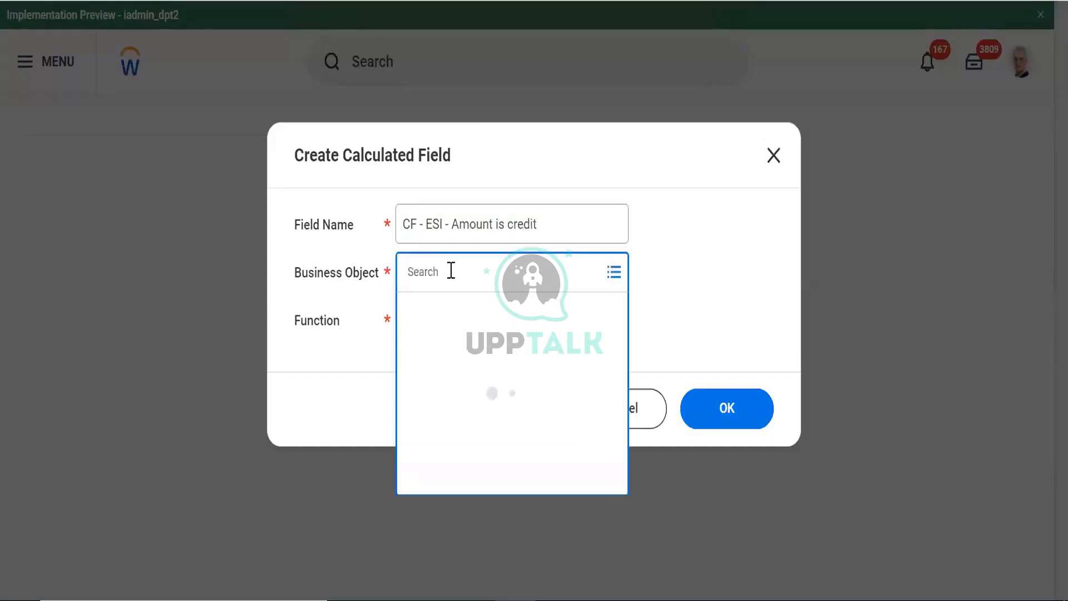
pyautogui.write('Bank')
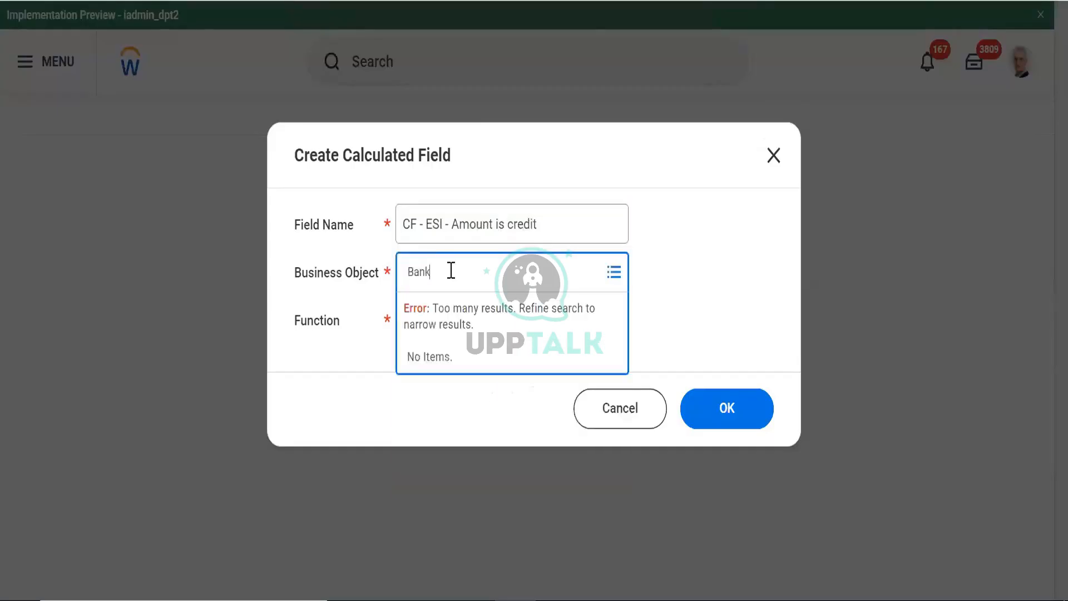
pyautogui.write(' statemnt')
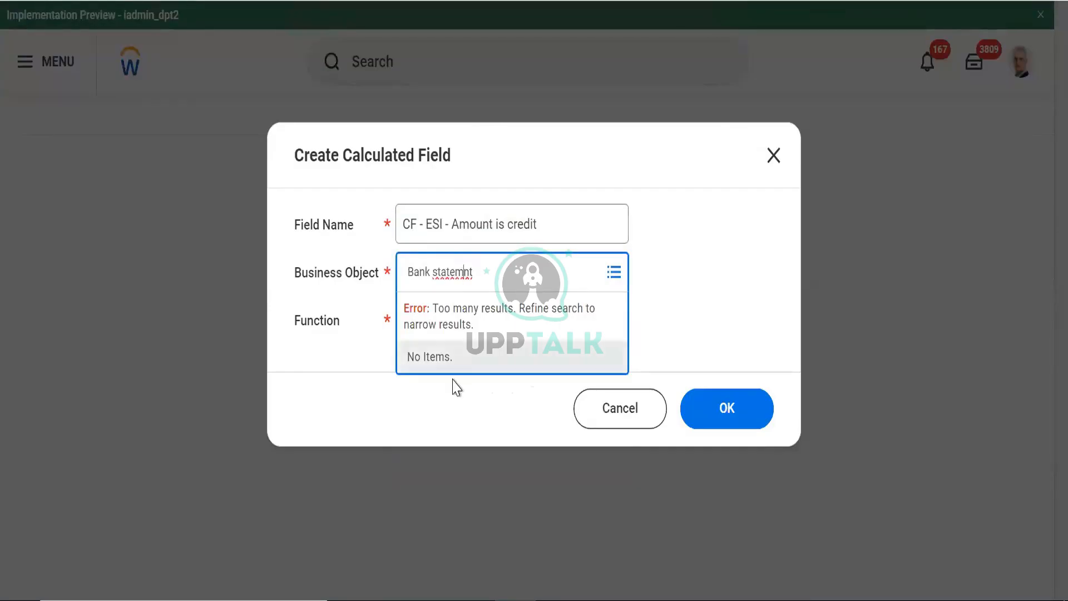
pyautogui.press('Left')
pyautogui.press('Left')
pyautogui.write('e')
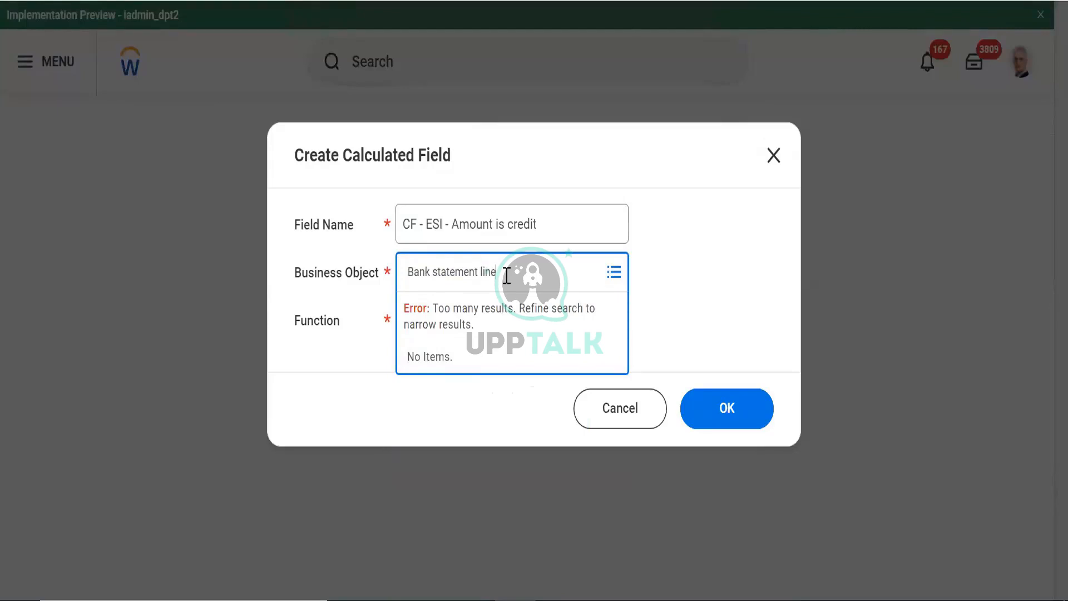
pyautogui.press('Return')
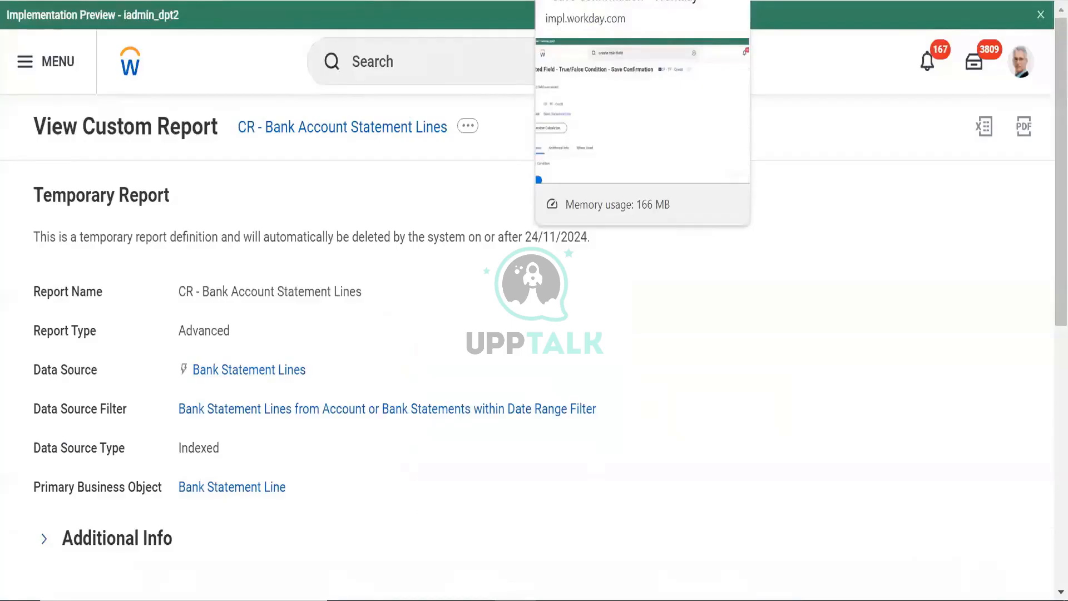
pyautogui.click(567, 0)
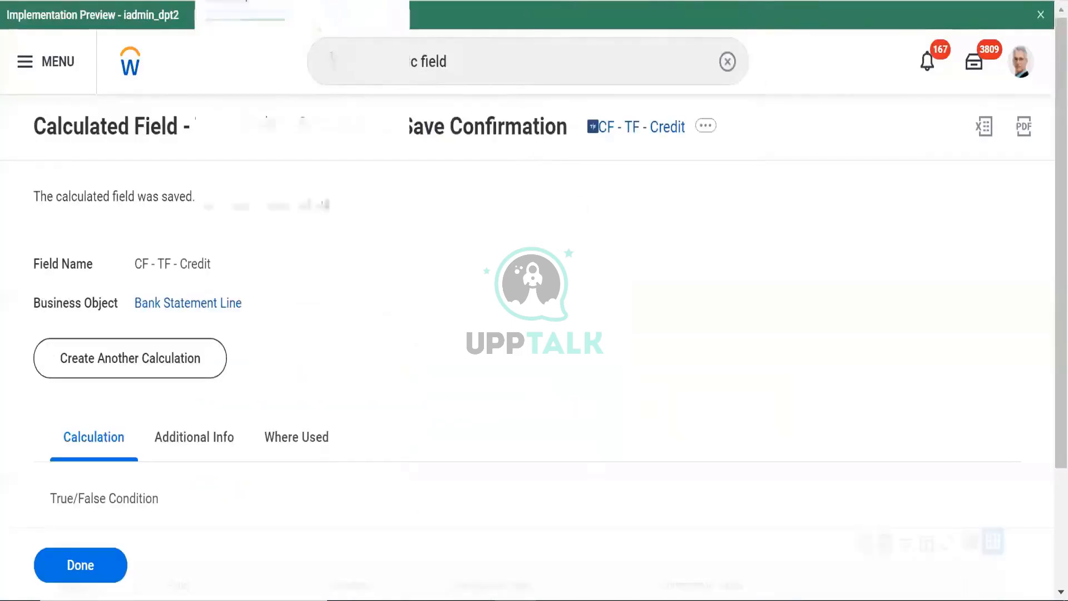
pyautogui.click(267, 0)
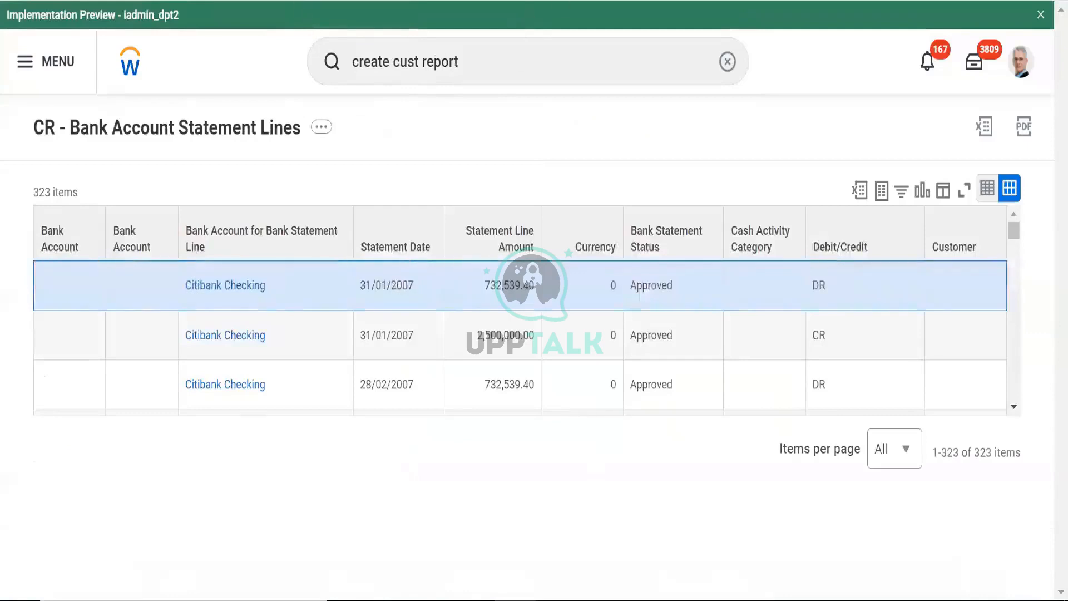
# Copy the CF - TF - Credit field name from its save confirmation page
pyautogui.click(417, 0)
pyautogui.click(517, 0)
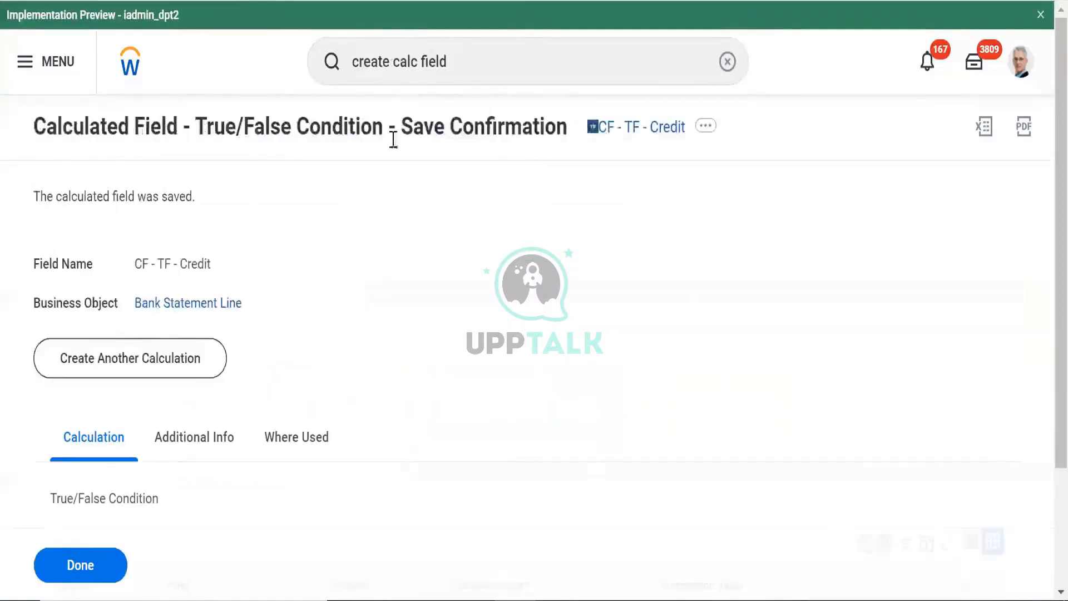
pyautogui.rightClick(657, 129)
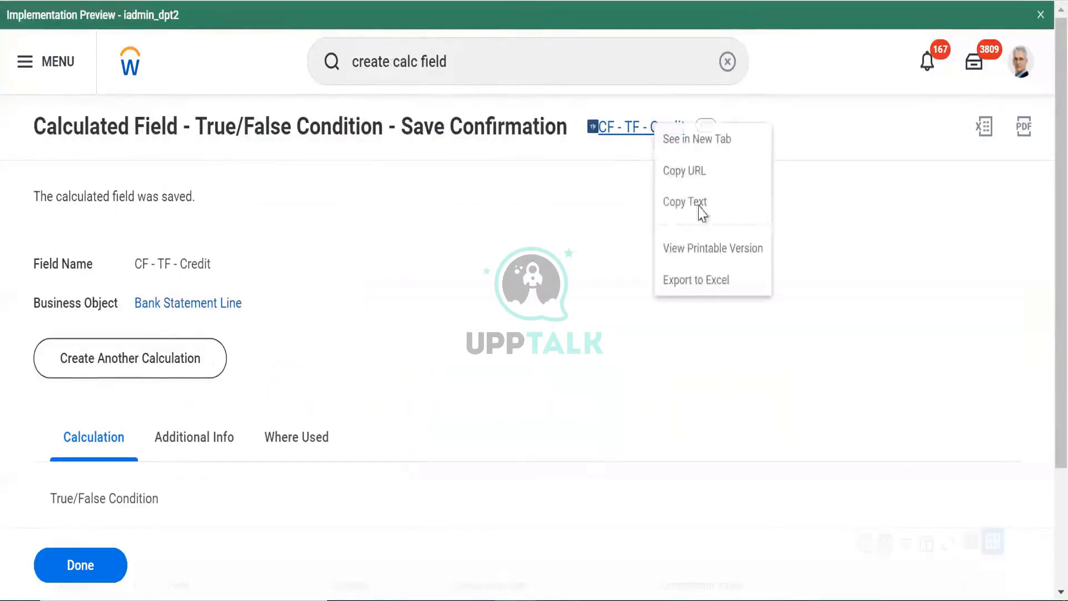
pyautogui.click(681, 208)
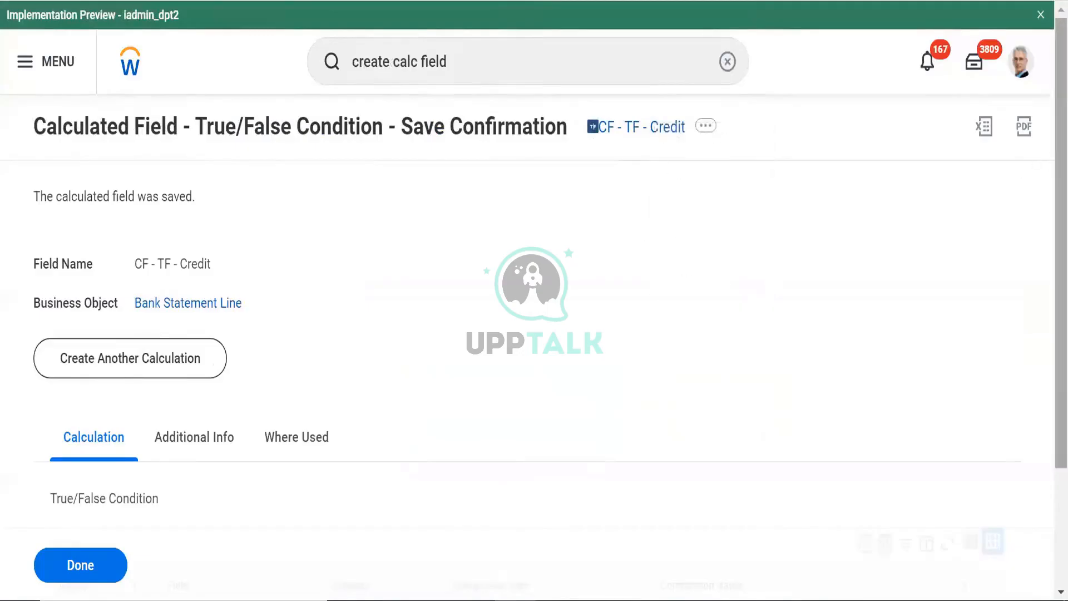
# Open the CR - Bank Account Statement Lines custom report for editing
pyautogui.scroll(-1, 1042, 178)
pyautogui.scroll(-3, 534, 301)
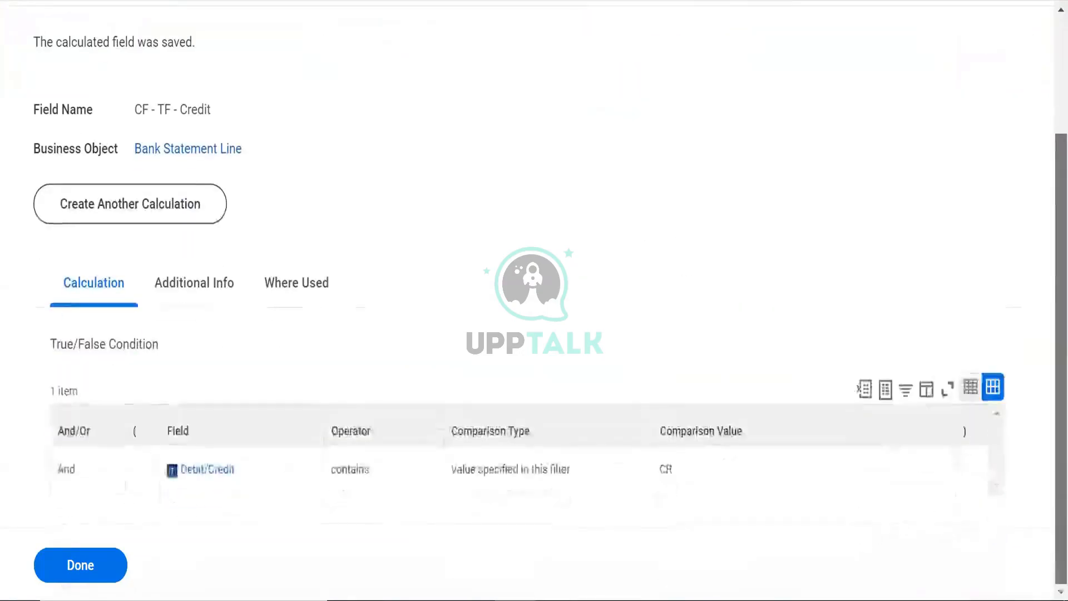
pyautogui.scroll(3, 262, 150)
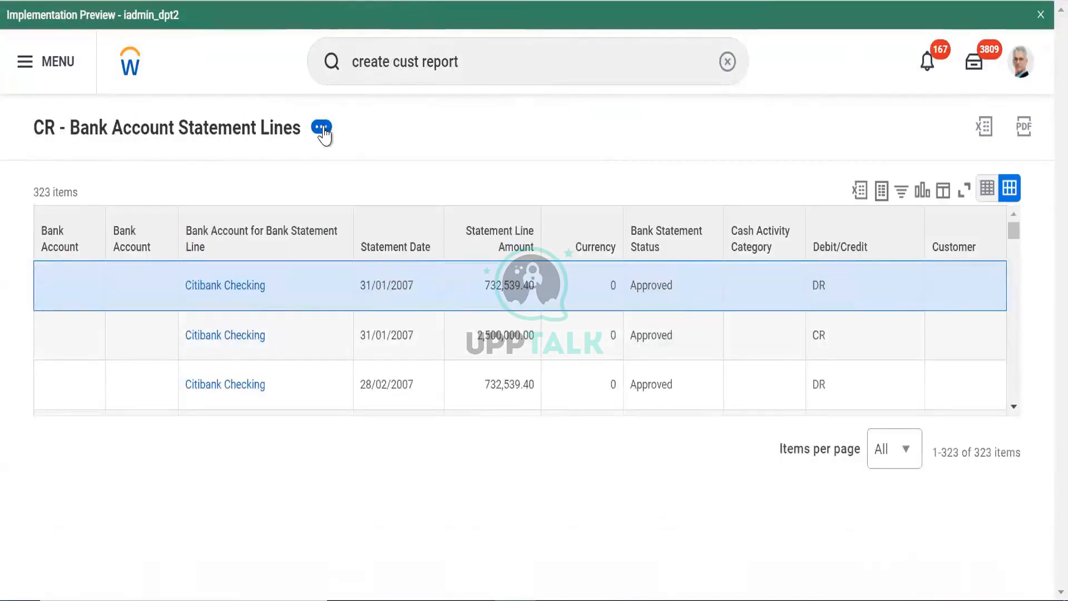
pyautogui.click(322, 130)
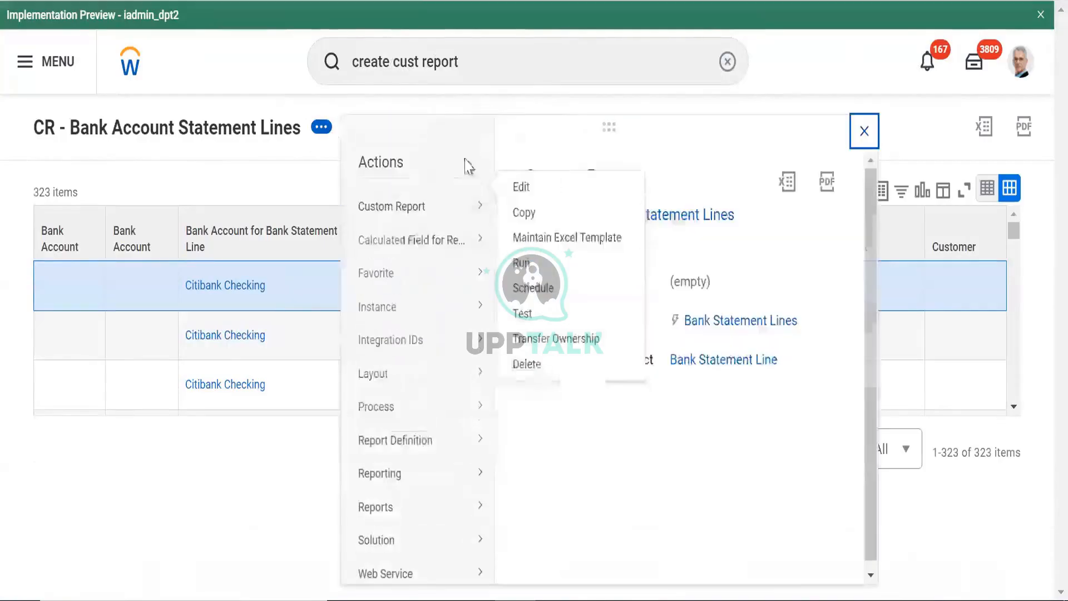
pyautogui.click(514, 209)
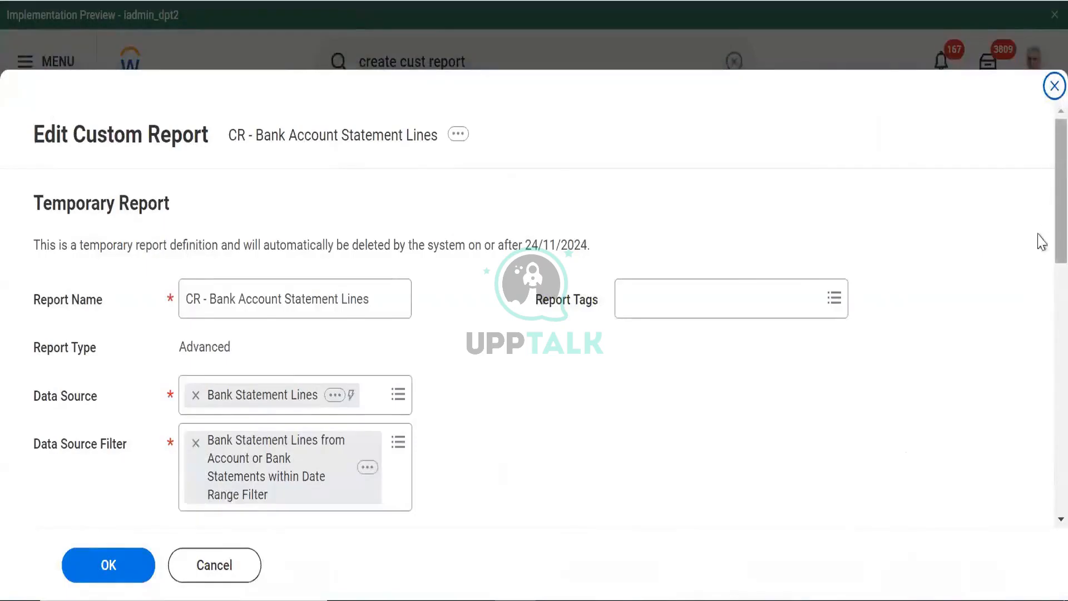
# Insert two empty column rows below Debit/Credit in the report columns
pyautogui.scroll(-10, 1039, 239)
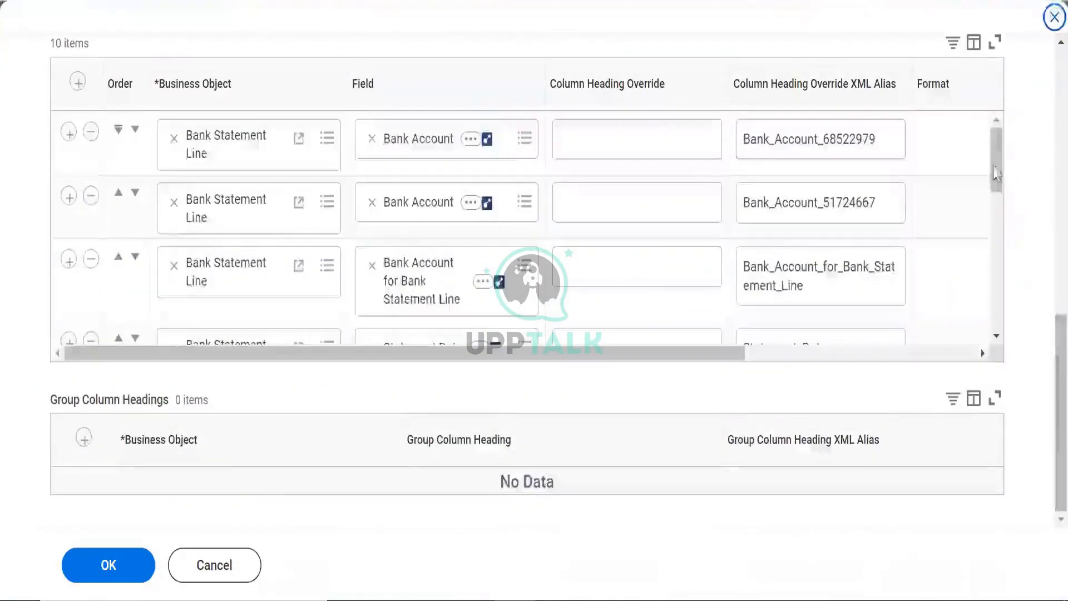
pyautogui.scroll(-5, 273, 295)
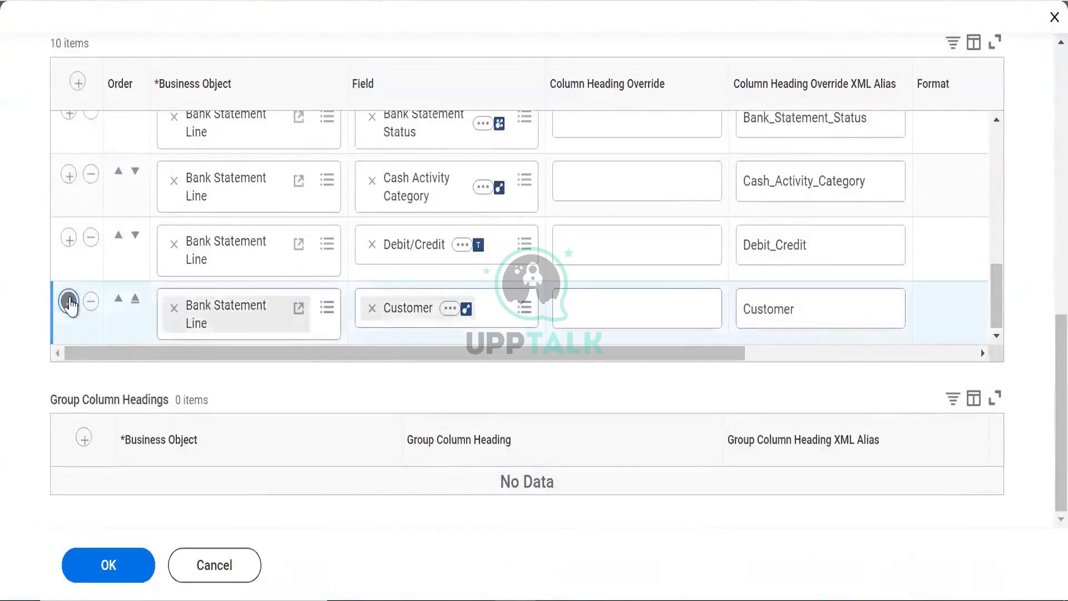
pyautogui.click(69, 301)
pyautogui.click(69, 289)
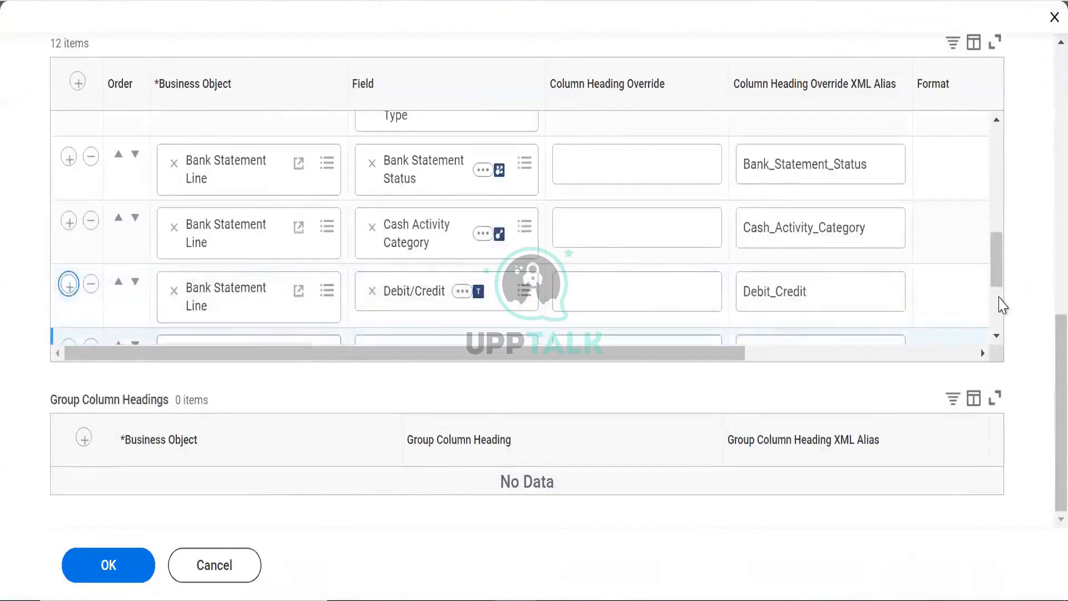
pyautogui.scroll(-3, 1002, 305)
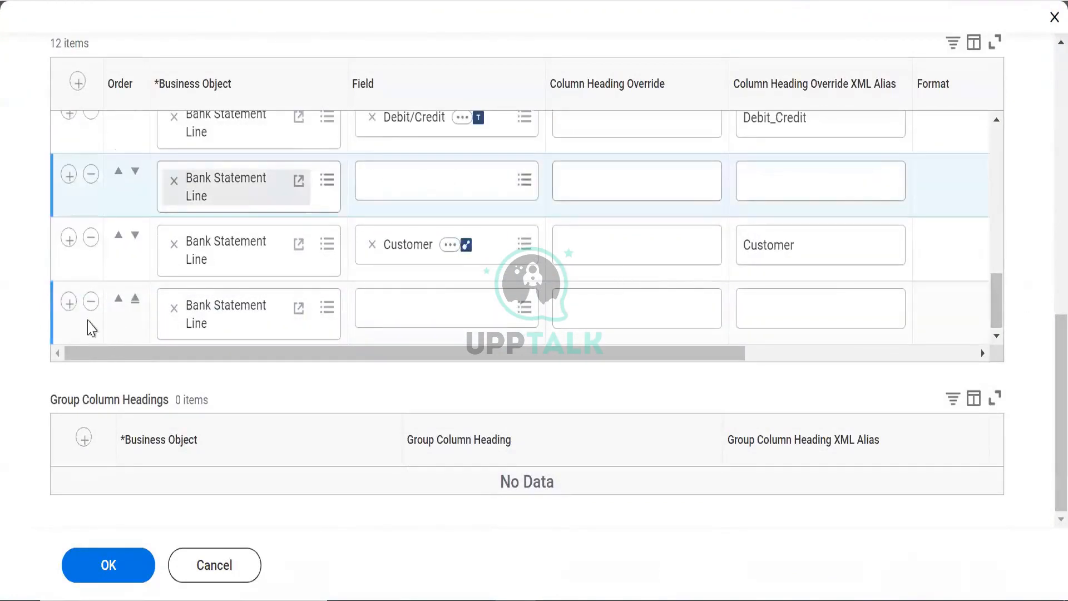
pyautogui.click(90, 301)
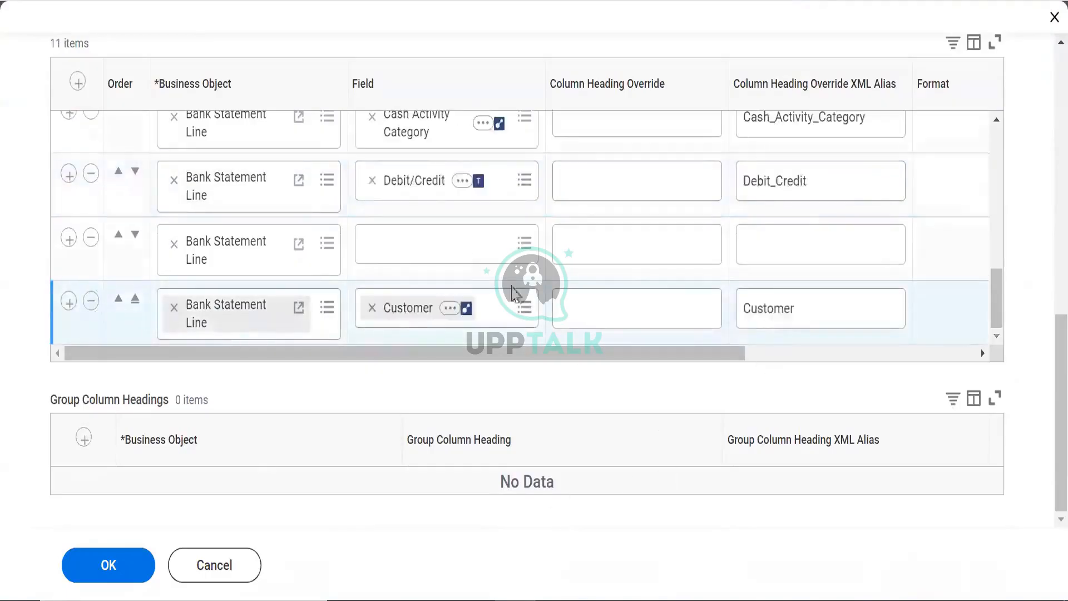
pyautogui.click(68, 238)
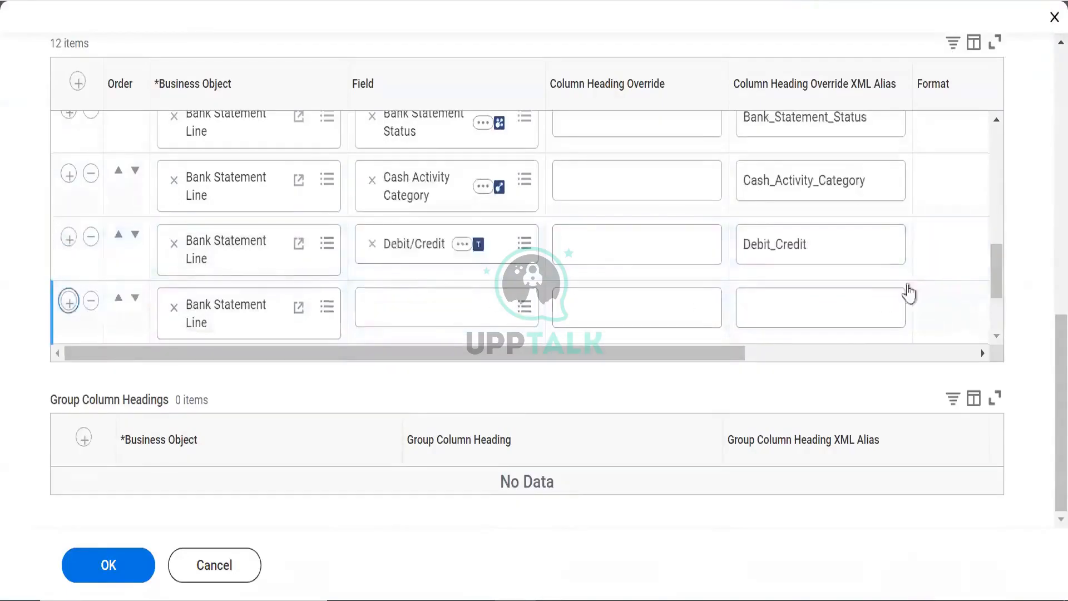
pyautogui.moveTo(998, 267); pyautogui.dragTo(999, 317)
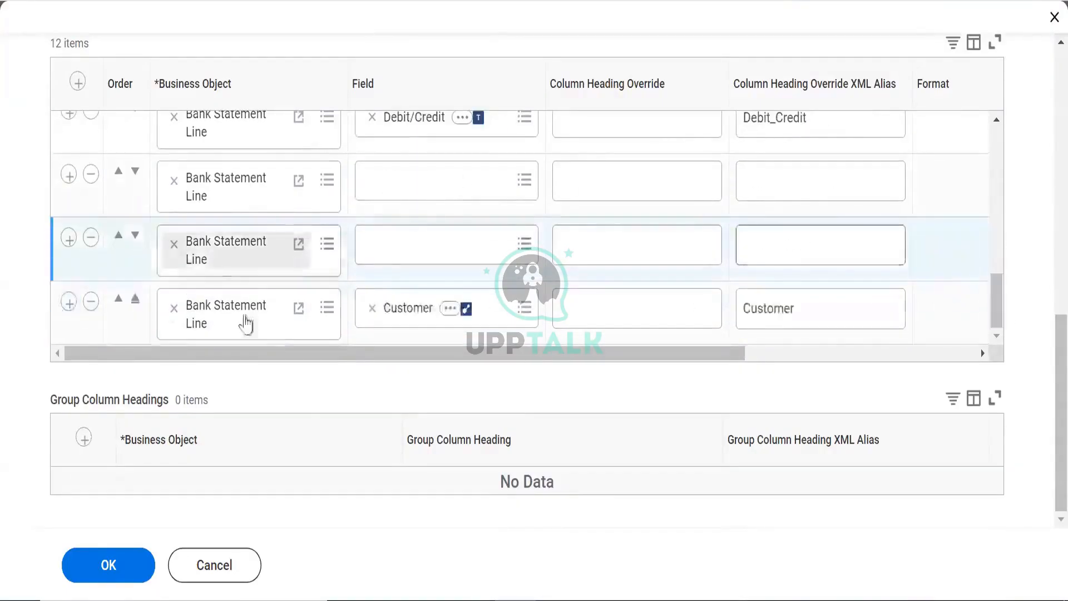
# Search the upper row's field prompt for 'is credit' and copy the CF - TF - Credit name
pyautogui.click(458, 241)
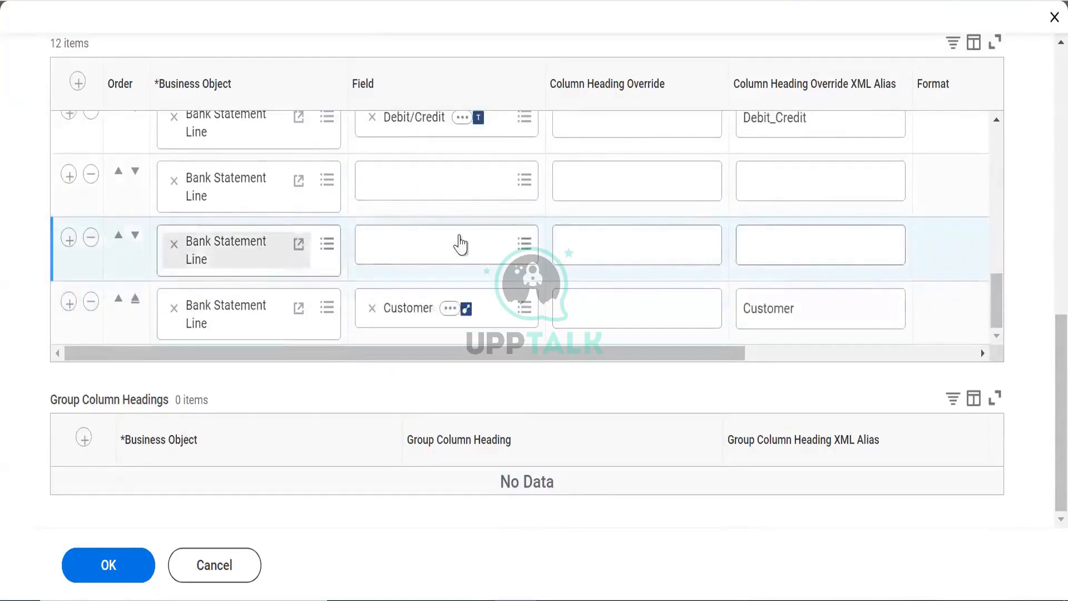
pyautogui.click(404, 175)
pyautogui.write('is')
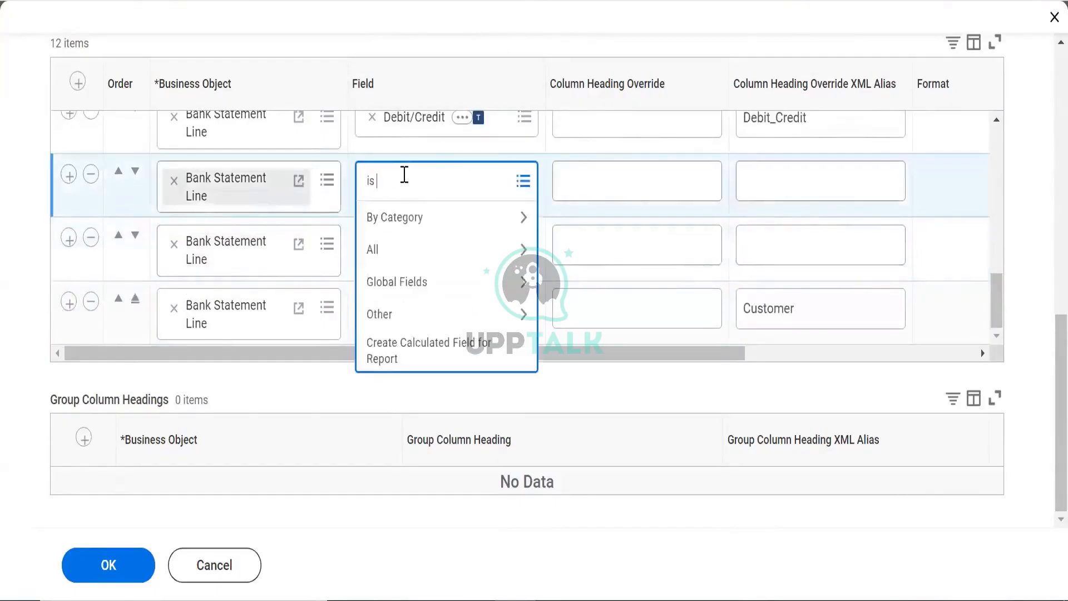
pyautogui.write(' credit')
pyautogui.press('Return')
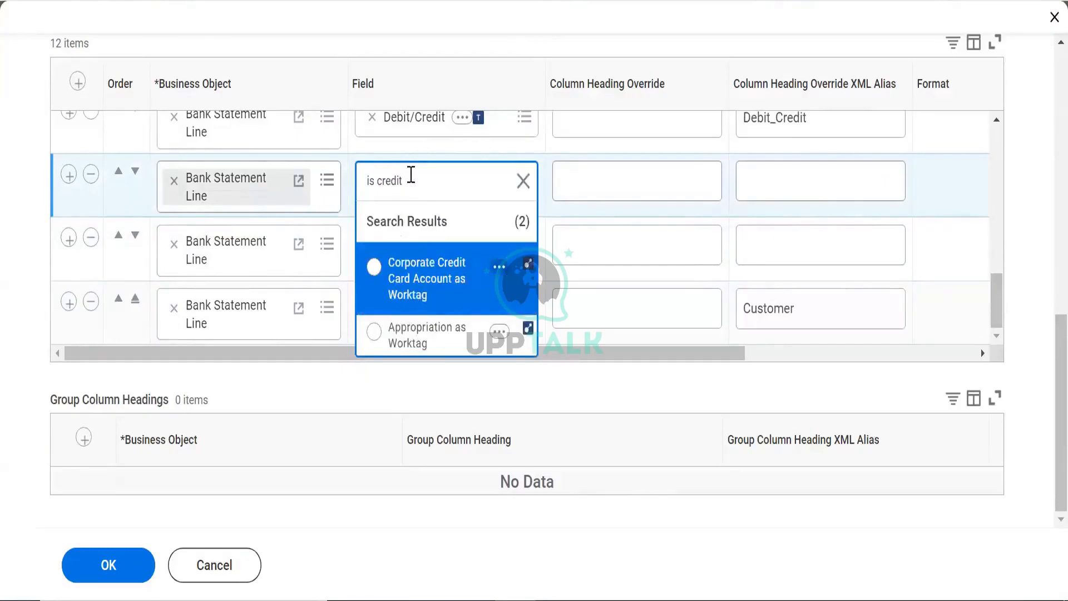
pyautogui.doubleClick(411, 176)
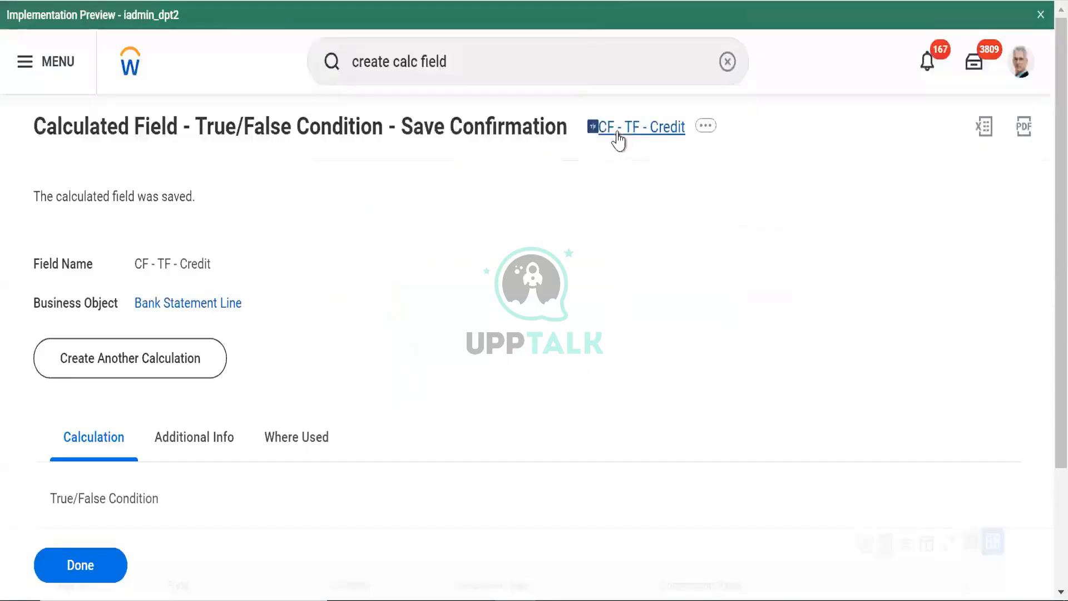
pyautogui.rightClick(617, 135)
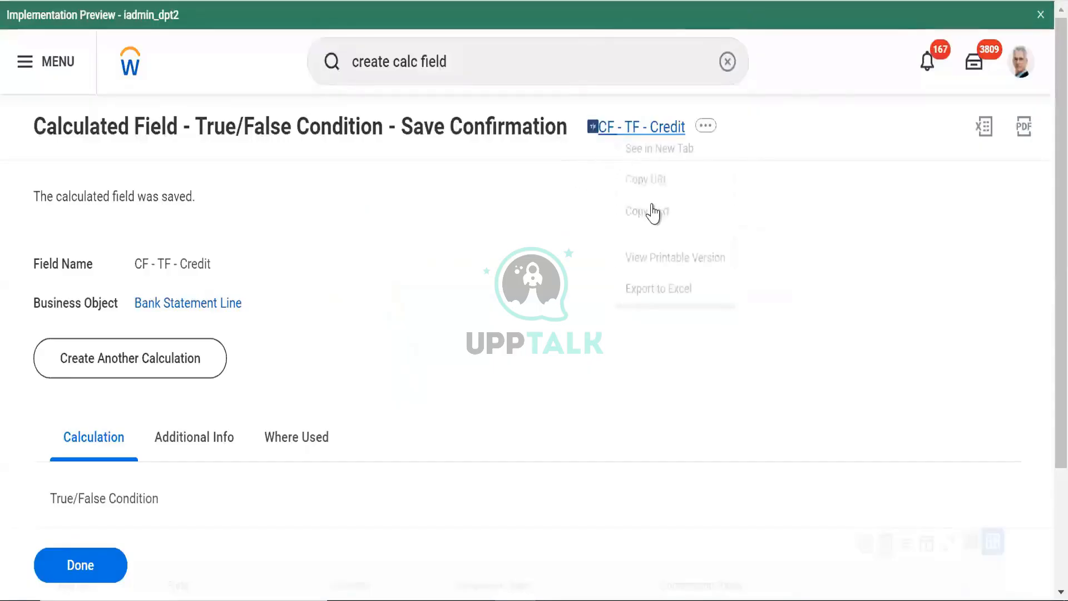
pyautogui.click(651, 213)
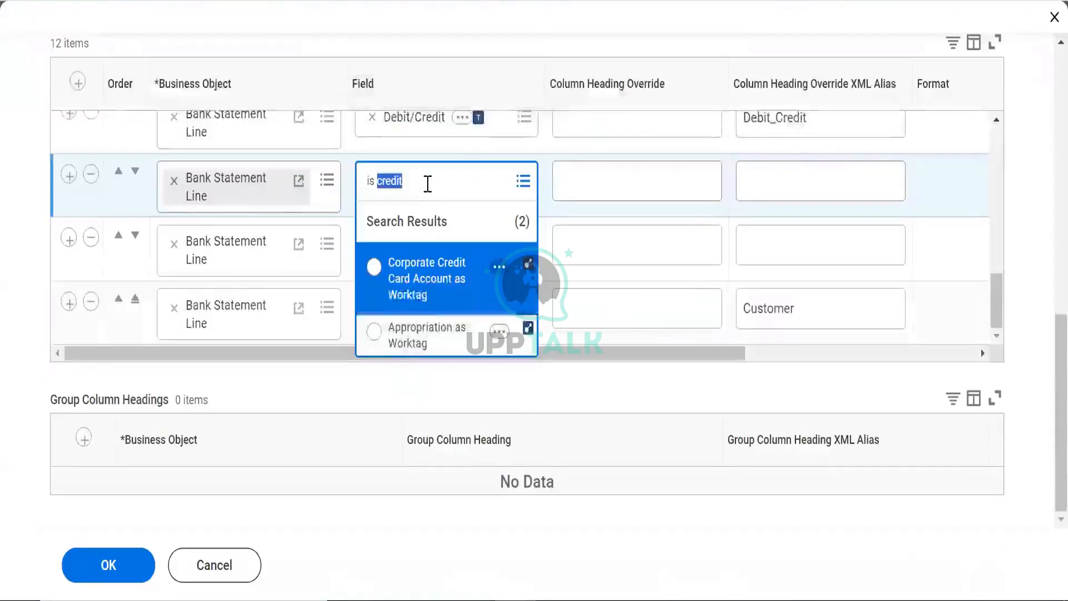
# Paste CF - TF - Credit into the field search and select it for the row
pyautogui.tripleClick(427, 185)
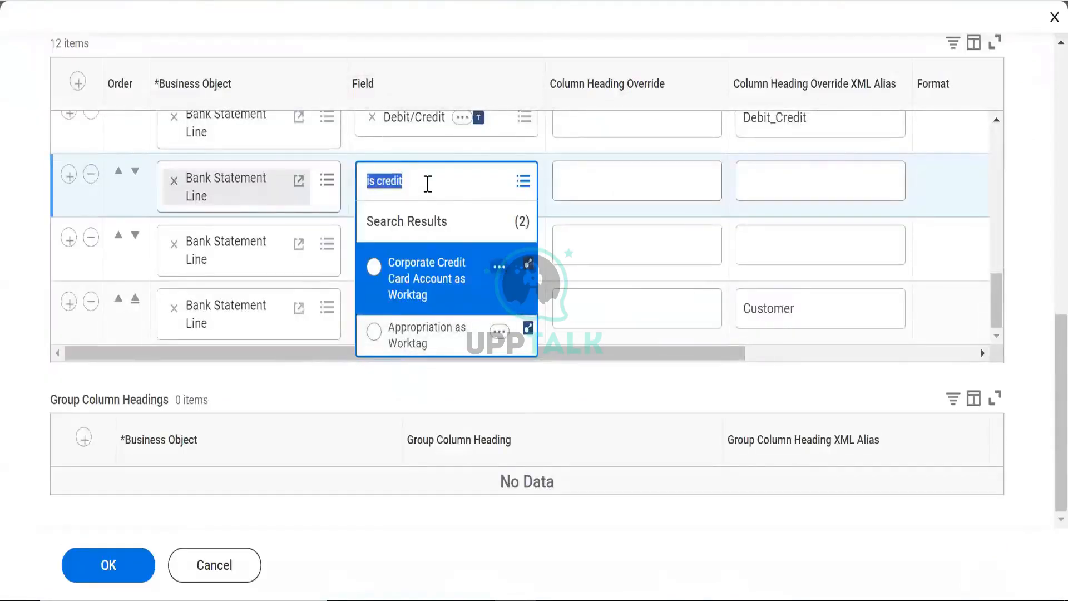
pyautogui.hotkey('ctrl', 'v')
pyautogui.press('Return')
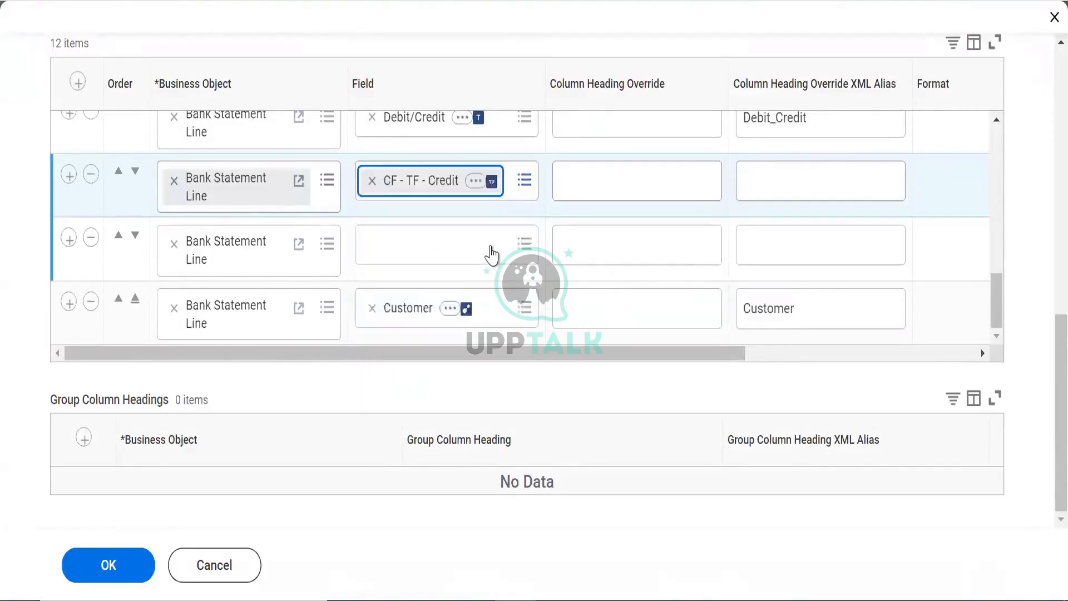
pyautogui.rightClick(442, 168)
pyautogui.rightClick(384, 176)
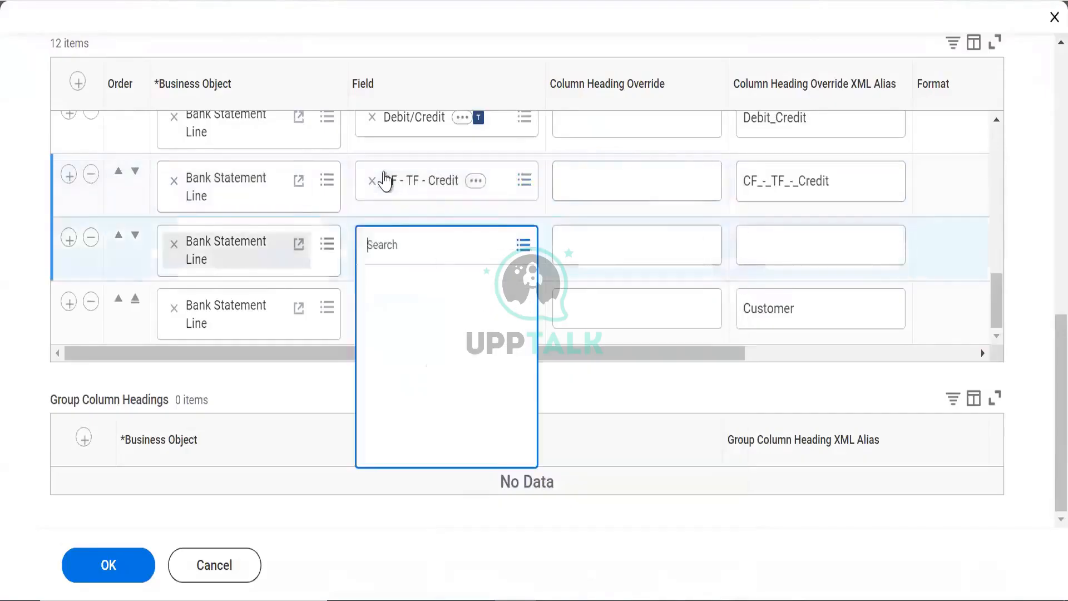
pyautogui.click(424, 266)
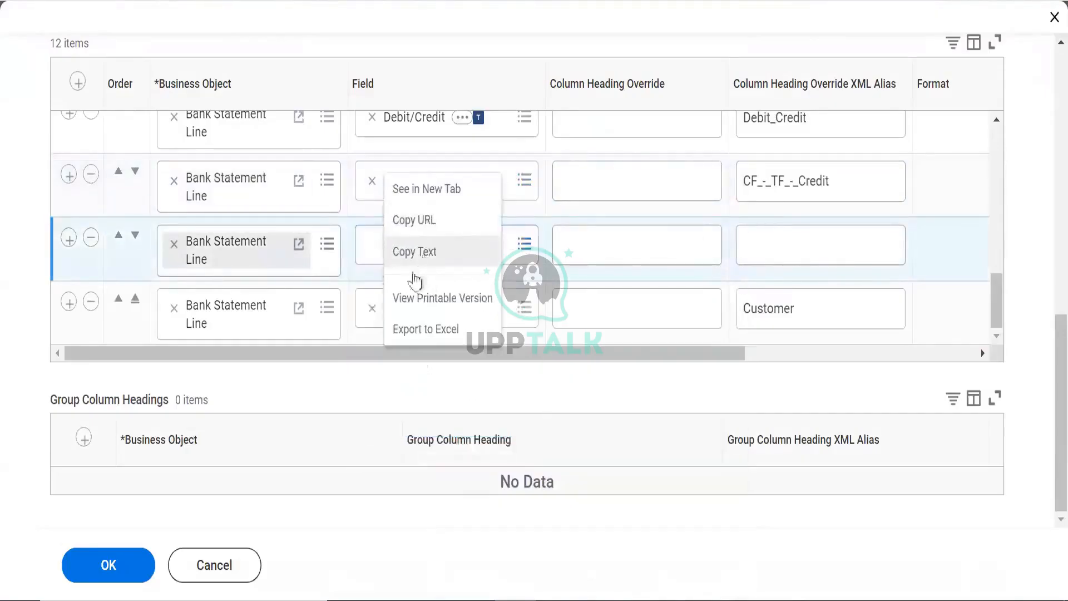
pyautogui.click(380, 244)
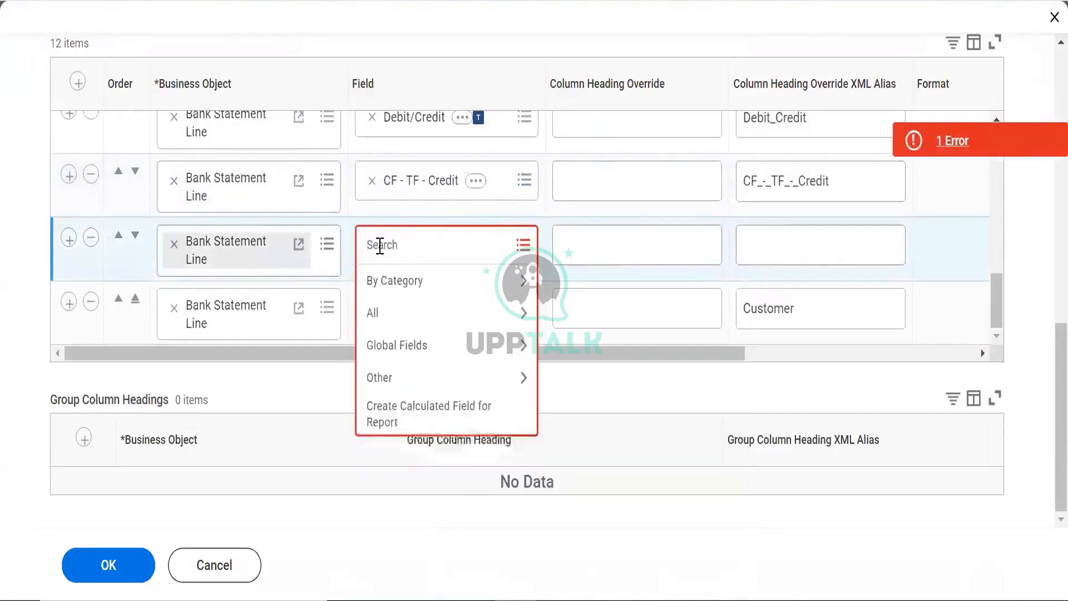
# Put CF - TF - Debit in the empty row and head the CF - TF - Credit column 'is Credit'
pyautogui.write('CF')
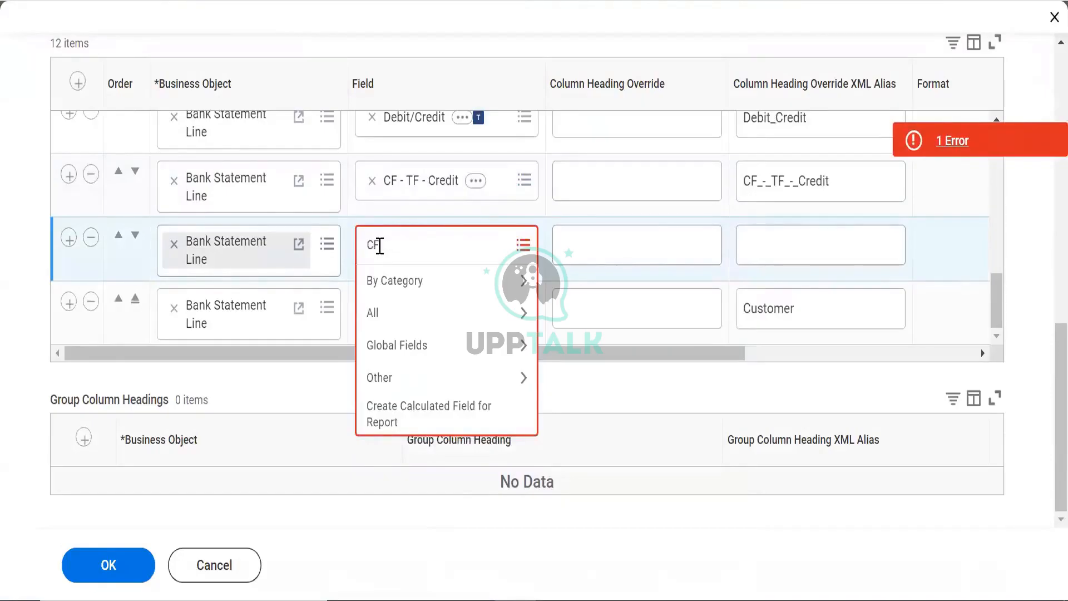
pyautogui.write(' - TF - Debit')
pyautogui.press('Return')
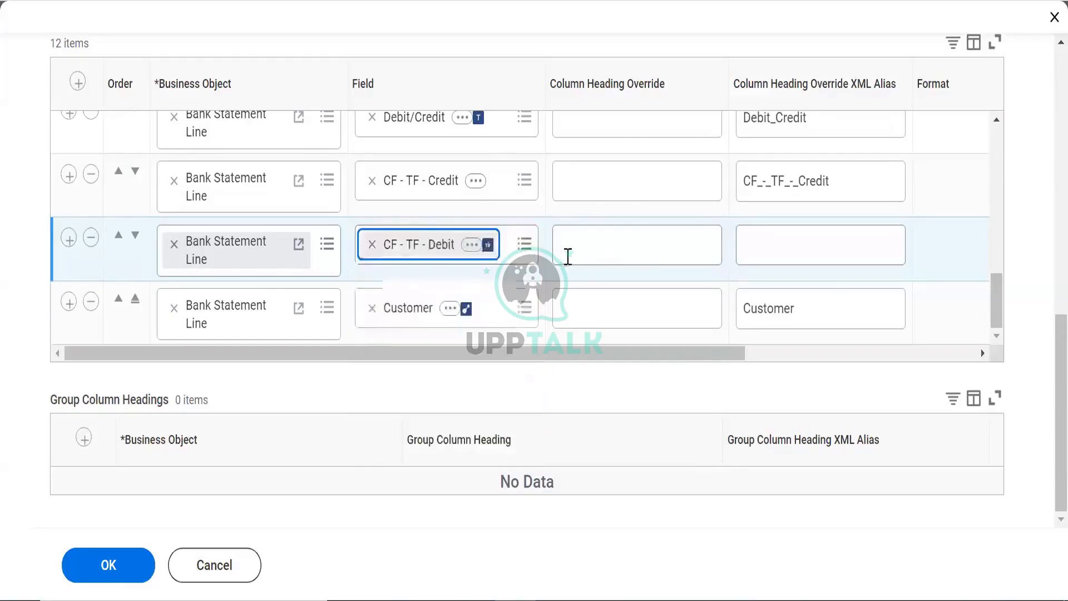
pyautogui.click(585, 178)
pyautogui.write('is ')
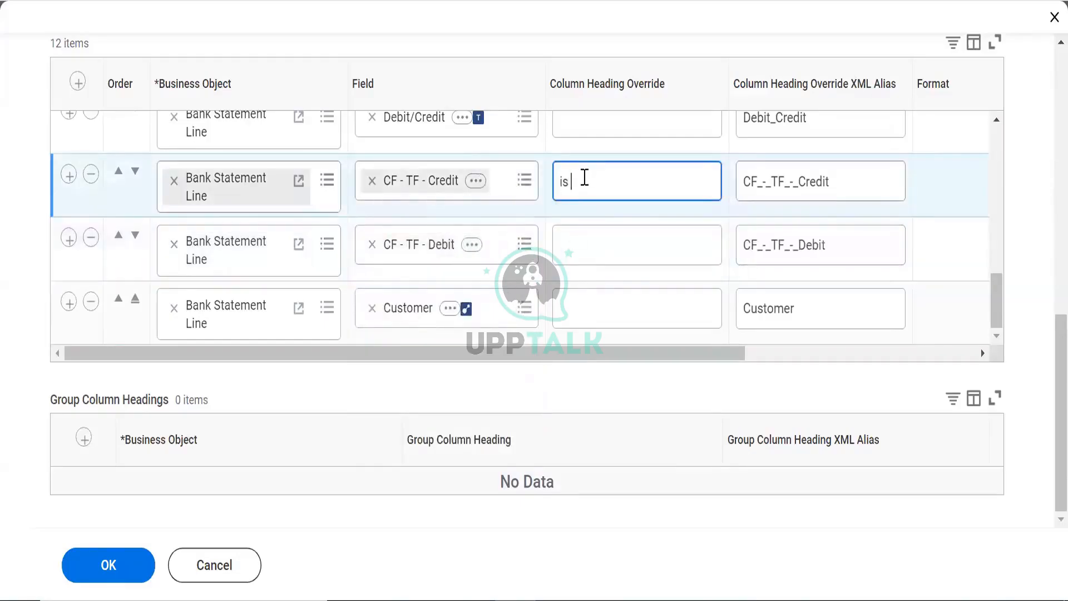
pyautogui.write('Credit')
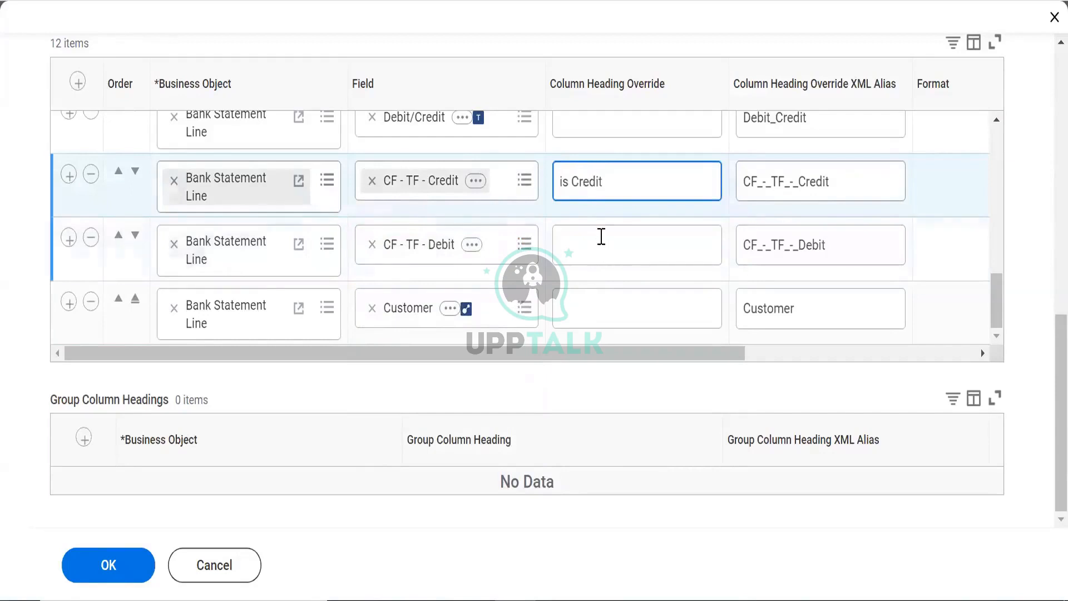
# Head the CF - TF - Debit column 'is DEBIT' and confirm the report columns
pyautogui.click(601, 236)
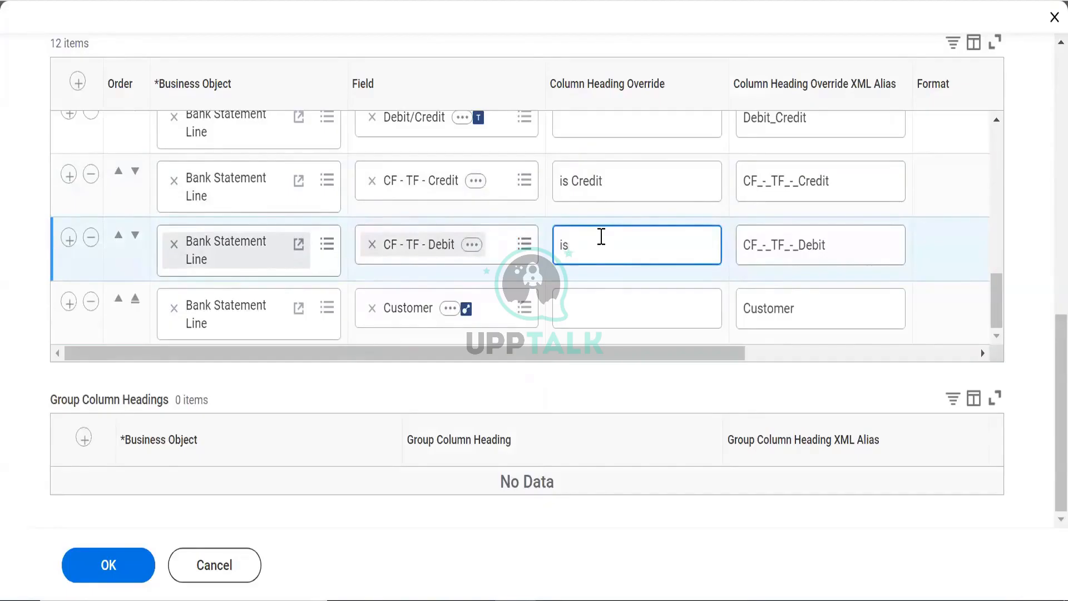
pyautogui.write('DEN')
pyautogui.press('BackSpace')
pyautogui.write('DEBIT')
pyautogui.click(126, 581)
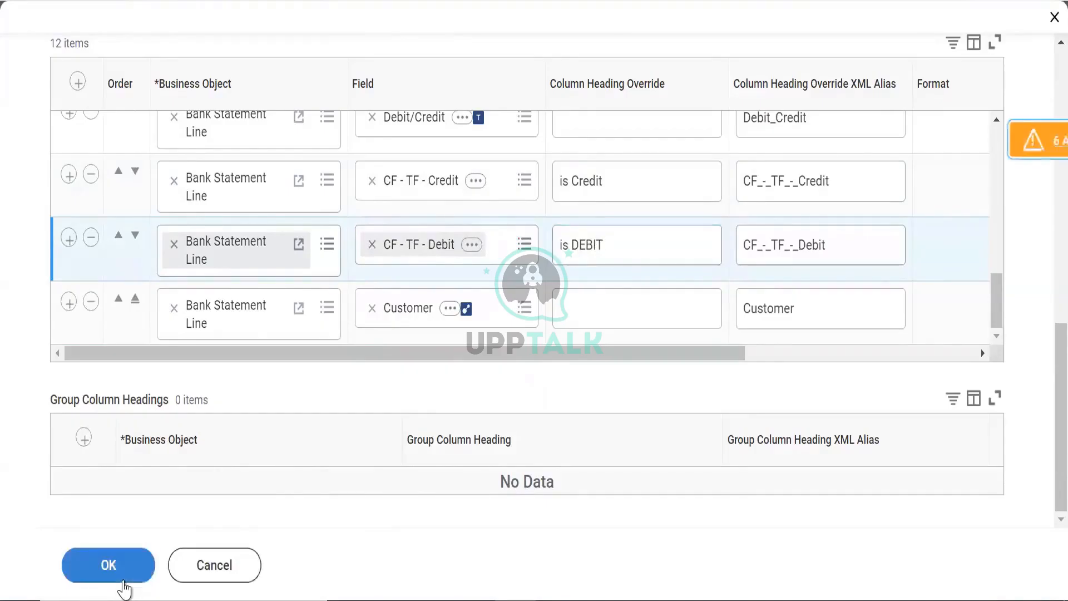
pyautogui.click(128, 565)
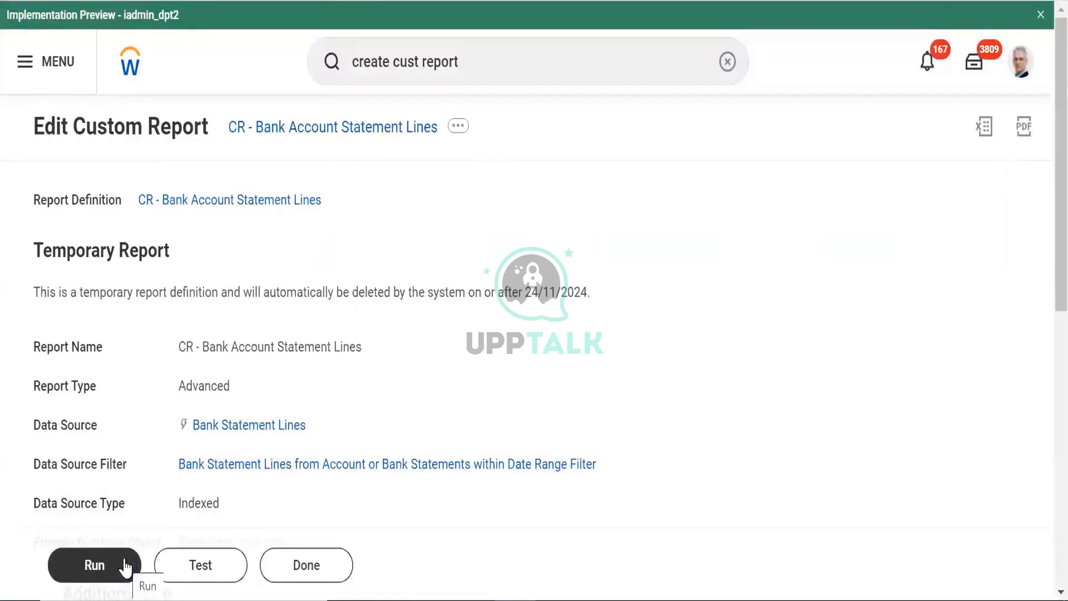
# Run the report and scroll the results to the is Credit and is DEBIT columns
pyautogui.click(87, 563)
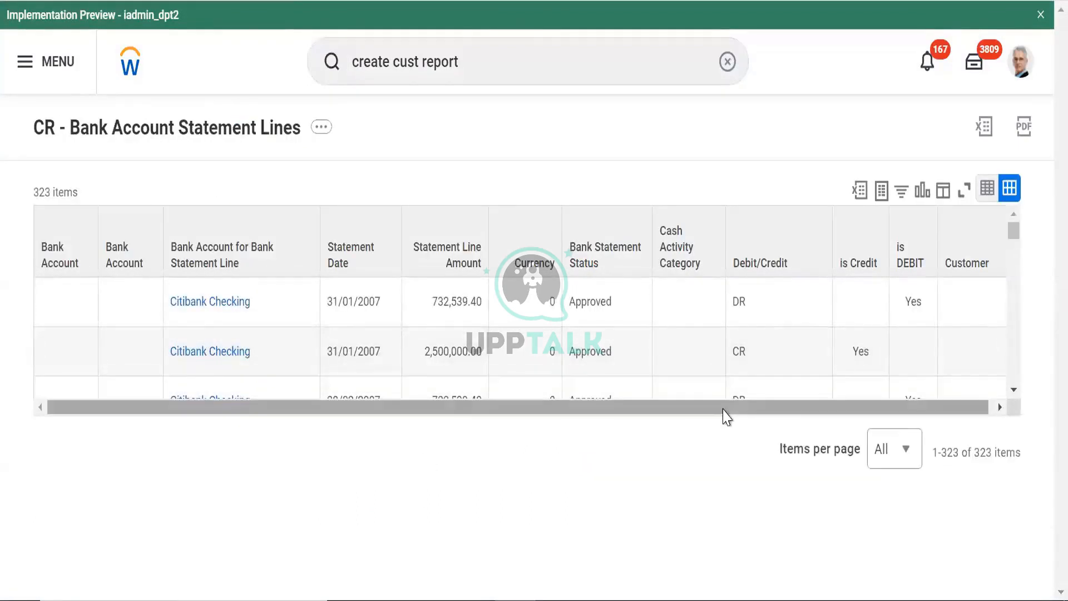
pyautogui.moveTo(804, 410); pyautogui.dragTo(840, 410)
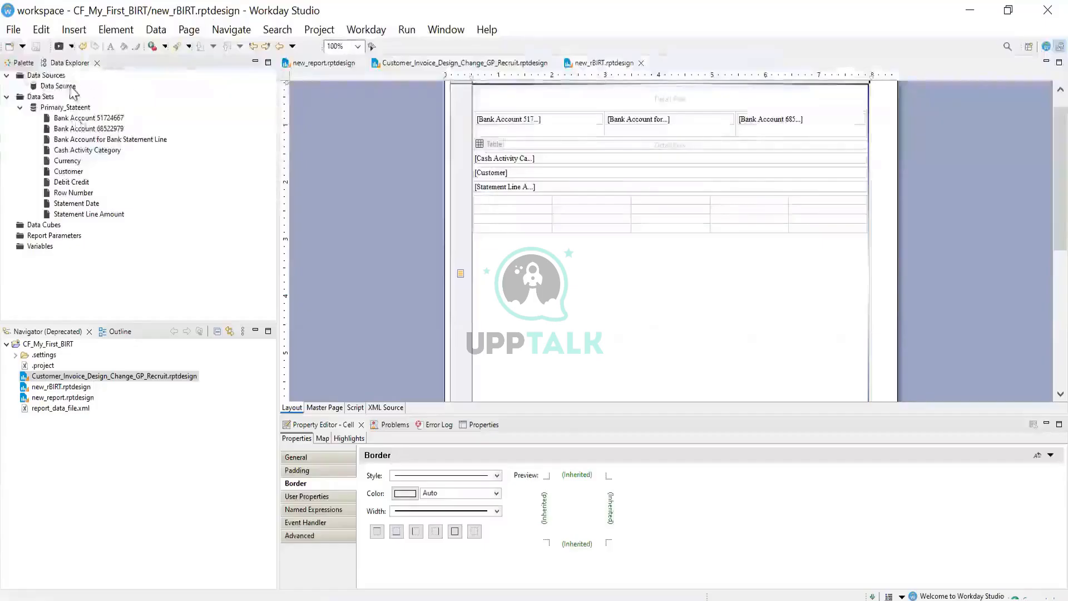
# Point the data source at the CR - Bank Account Statement Lines report from impl1
pyautogui.rightClick(68, 86)
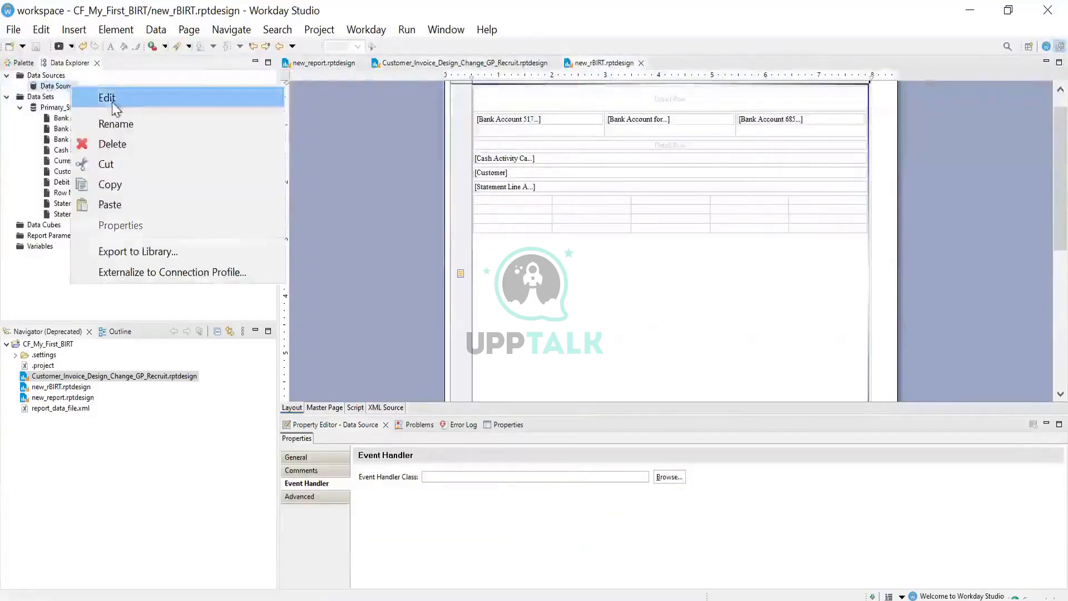
pyautogui.click(106, 98)
pyautogui.click(465, 203)
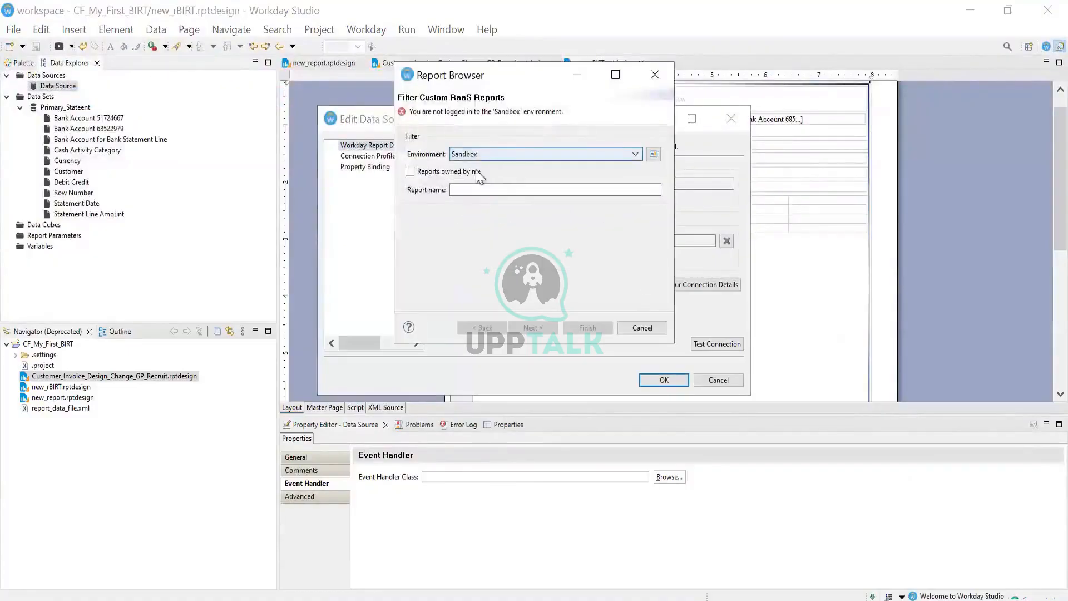
pyautogui.click(475, 154)
pyautogui.click(472, 185)
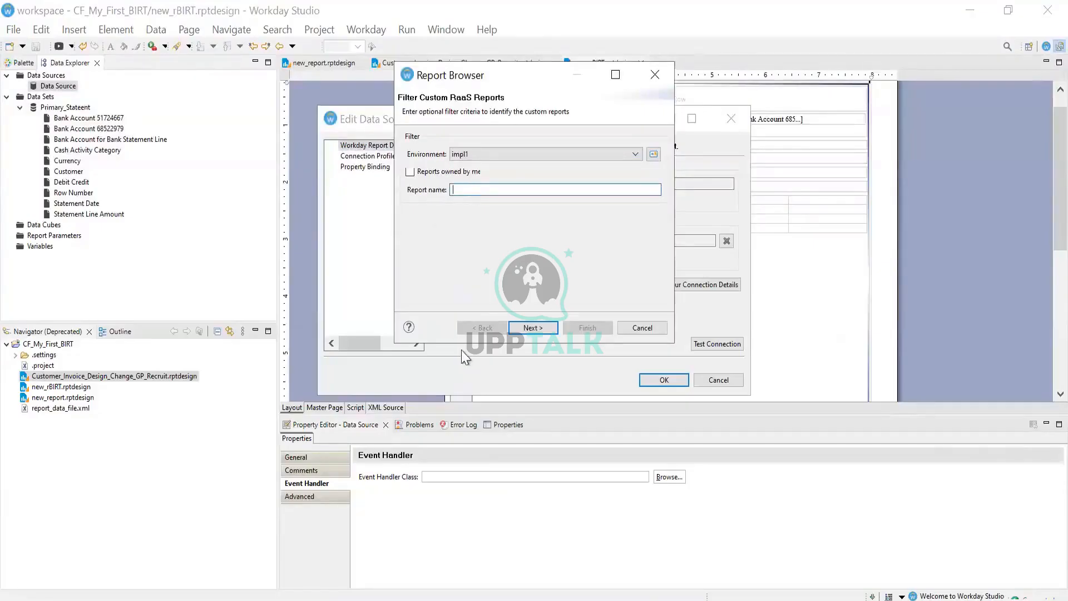
pyautogui.hotkey('alt', 'Tab')
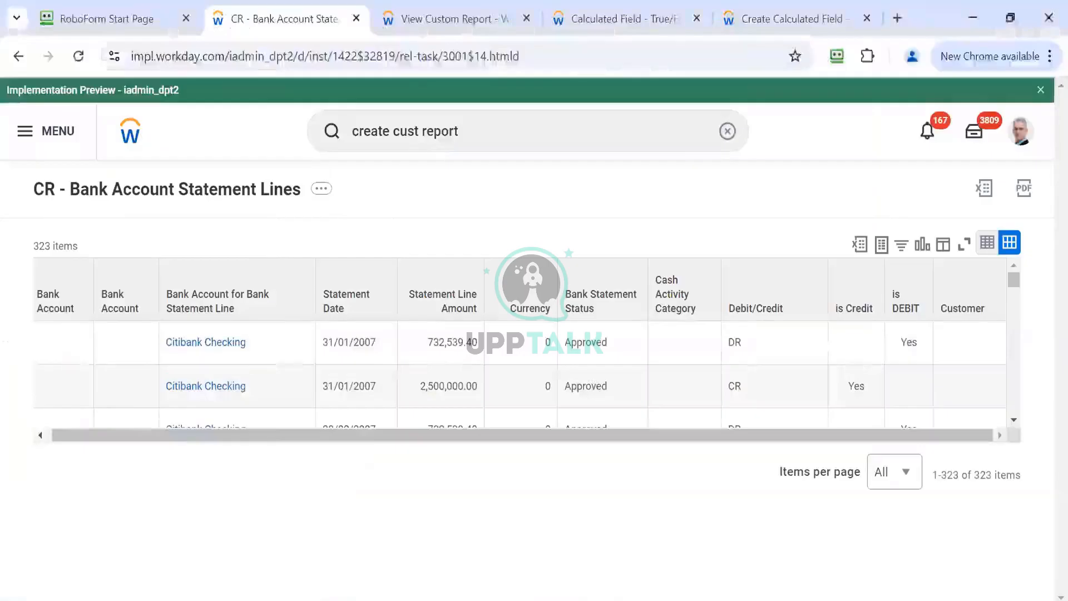
pyautogui.hotkey('alt', 'Tab')
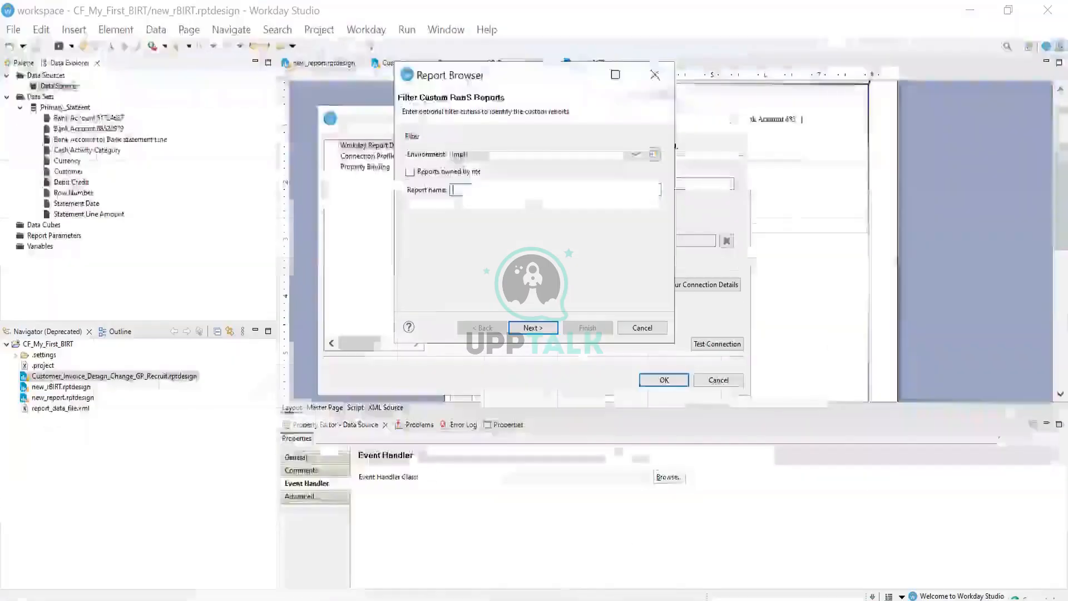
pyautogui.write('c')
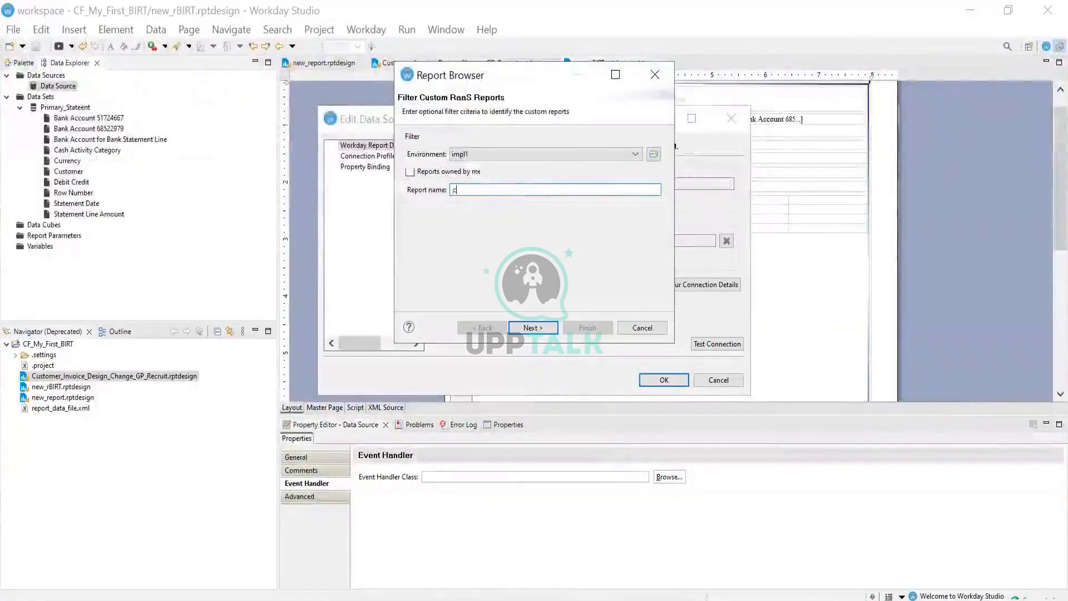
pyautogui.write('r - bANK aCCOUNT')
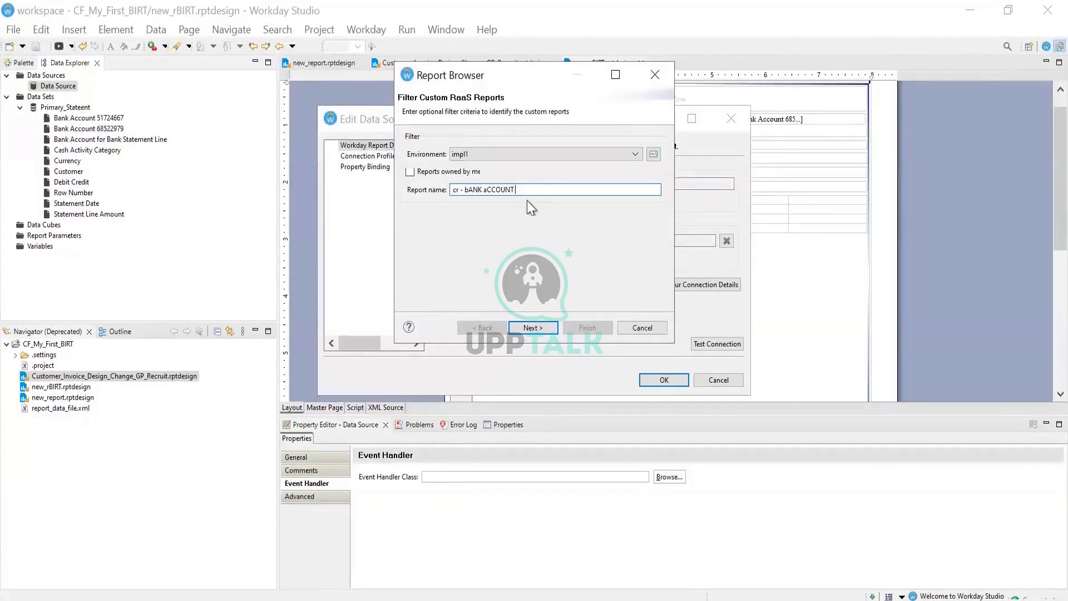
pyautogui.press('Return')
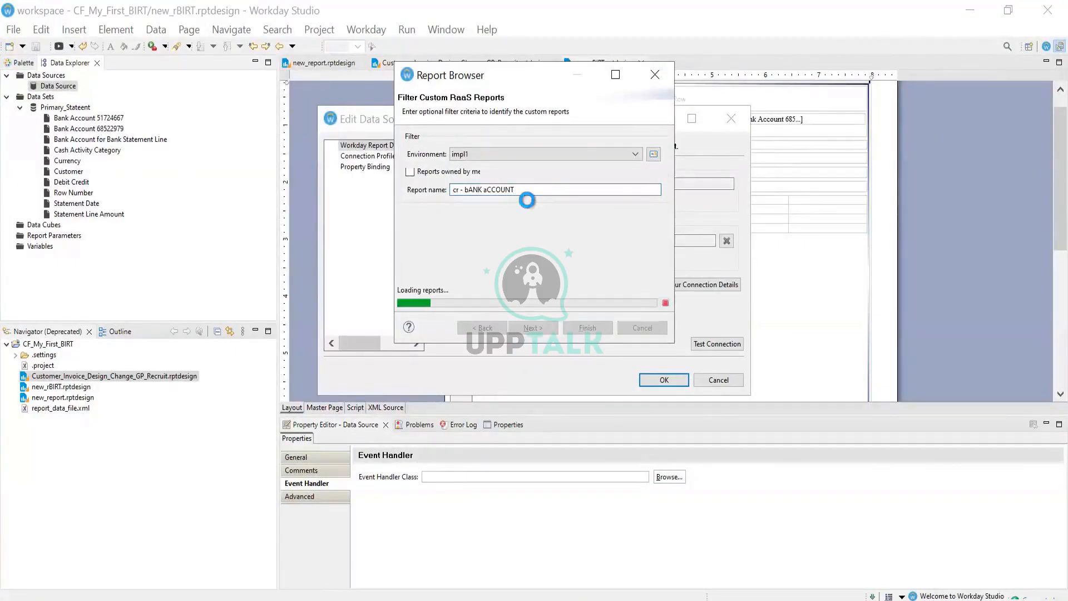
pyautogui.click(494, 154)
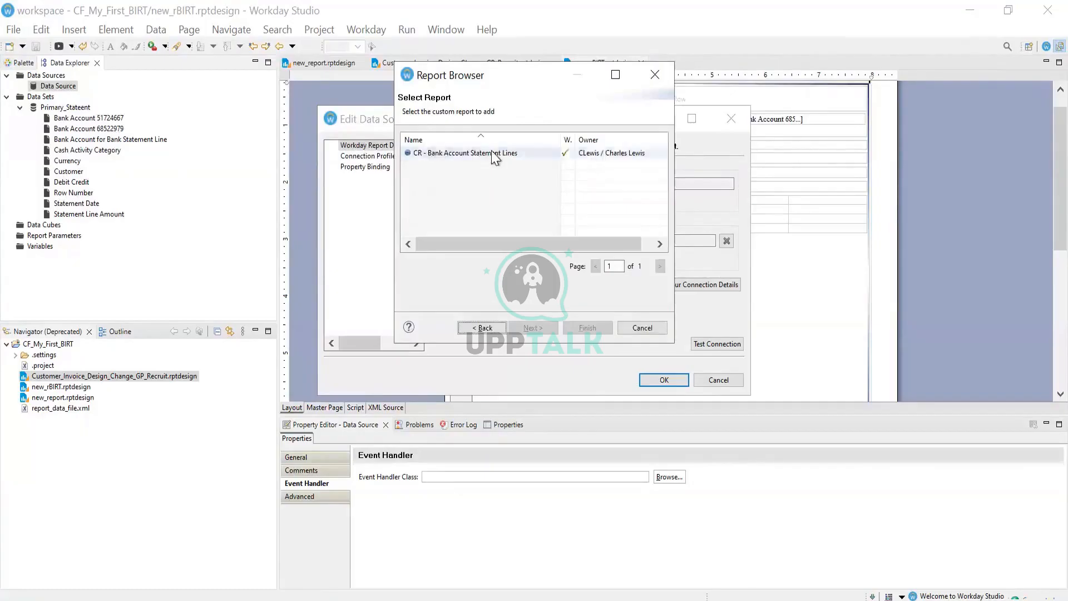
pyautogui.click(576, 328)
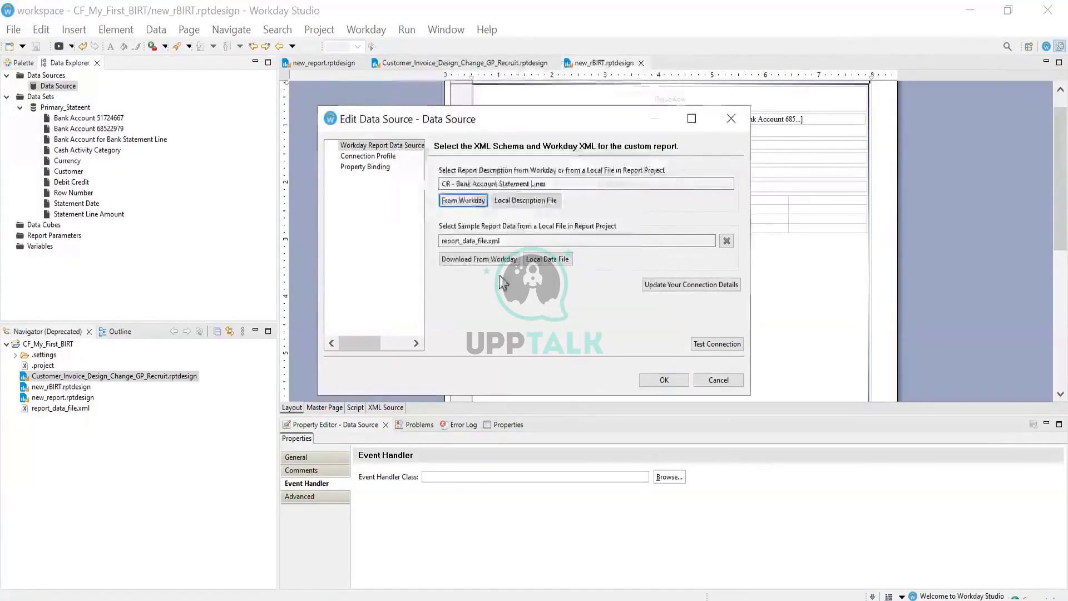
# Download fresh sample data, overwriting report_data_file.xml, and apply the data source changes
pyautogui.click(453, 262)
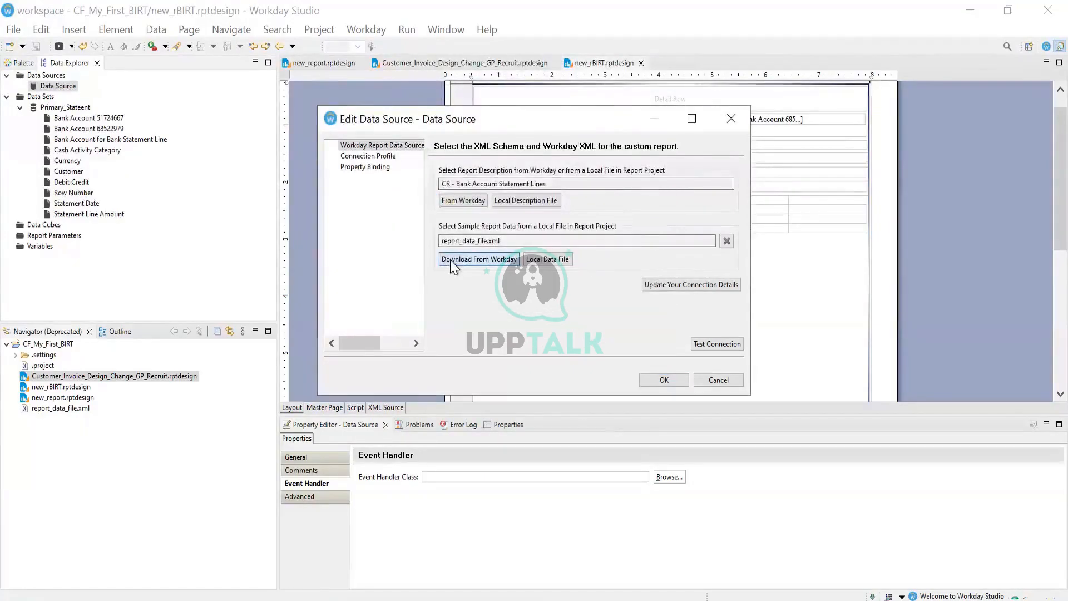
pyautogui.click(476, 262)
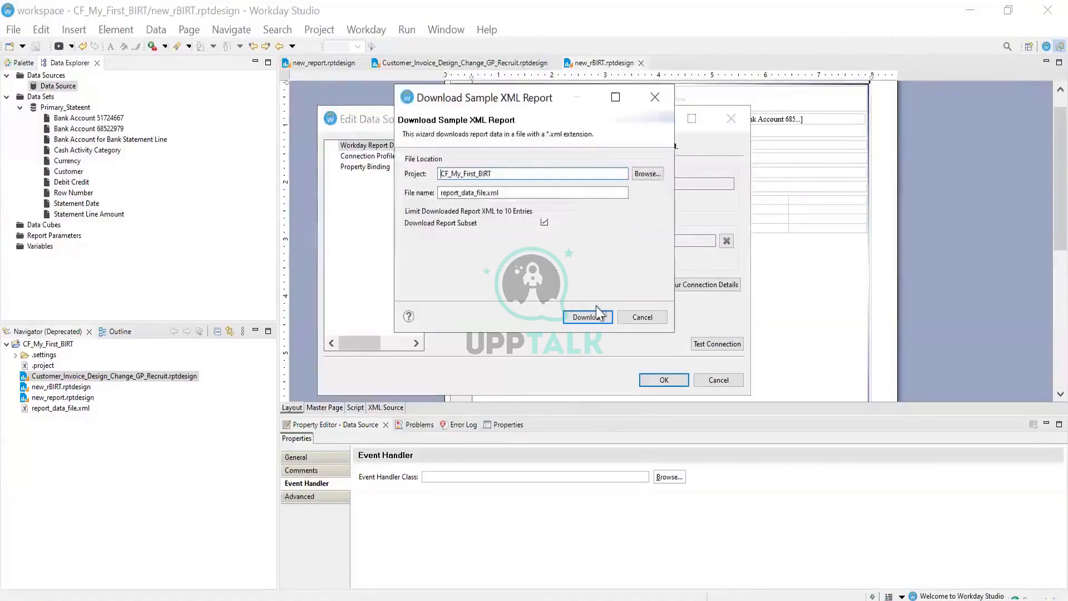
pyautogui.click(591, 324)
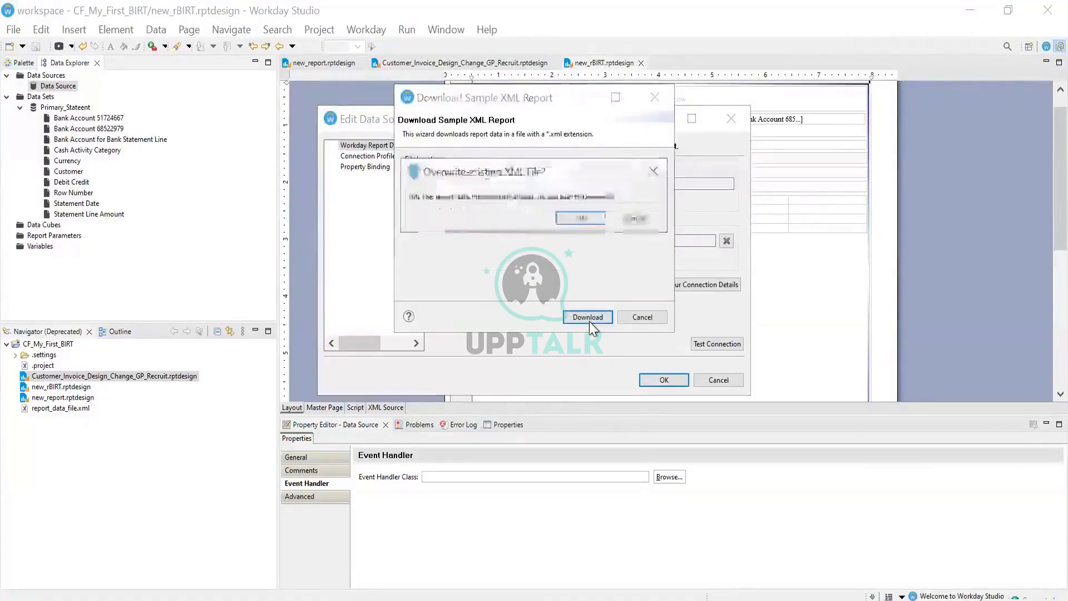
pyautogui.click(581, 215)
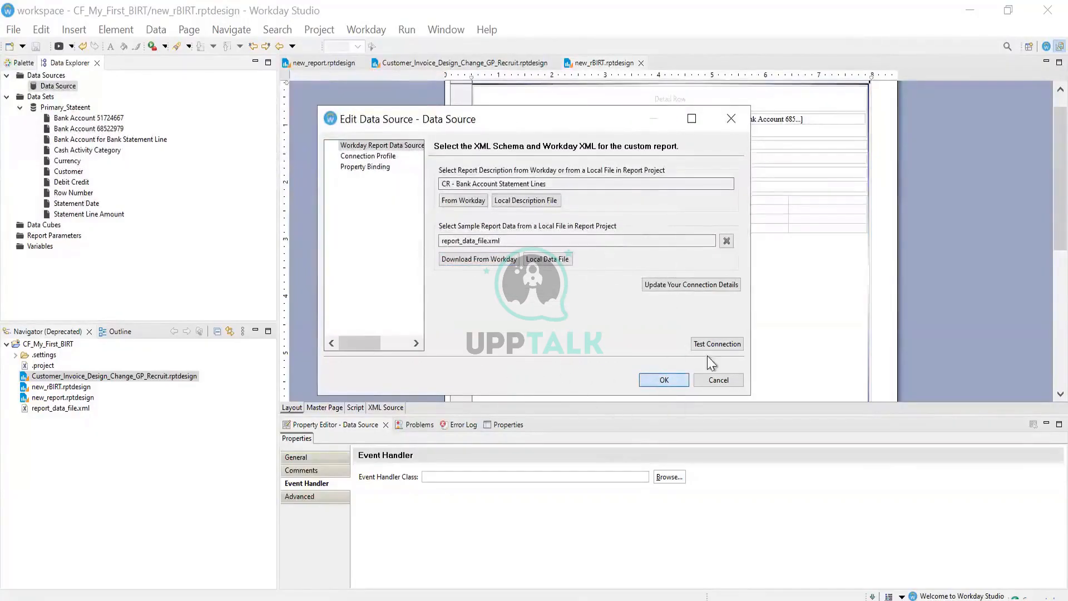
pyautogui.click(664, 381)
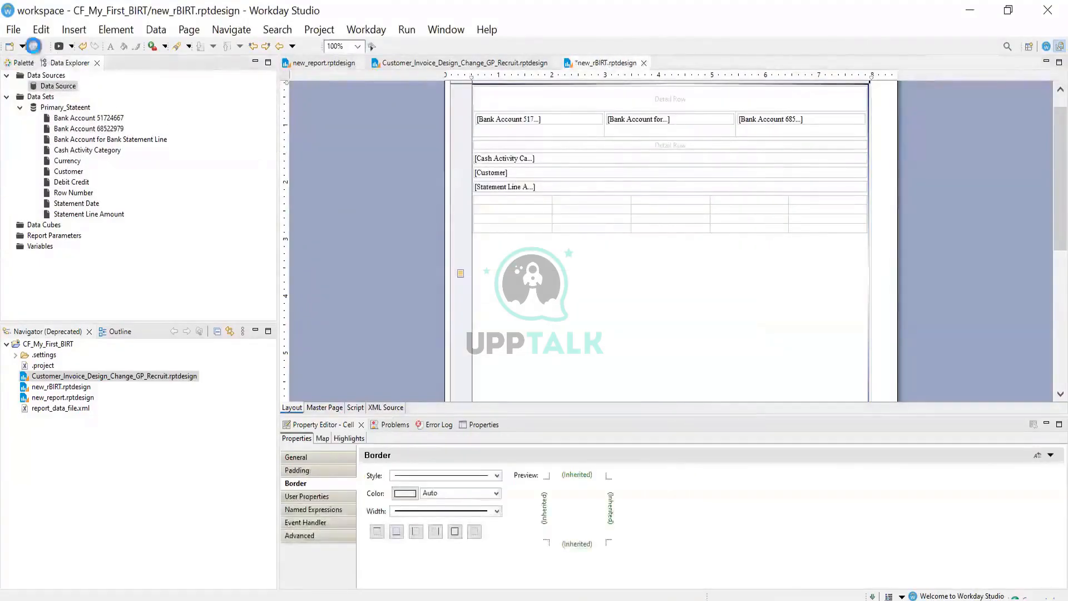
pyautogui.click(34, 46)
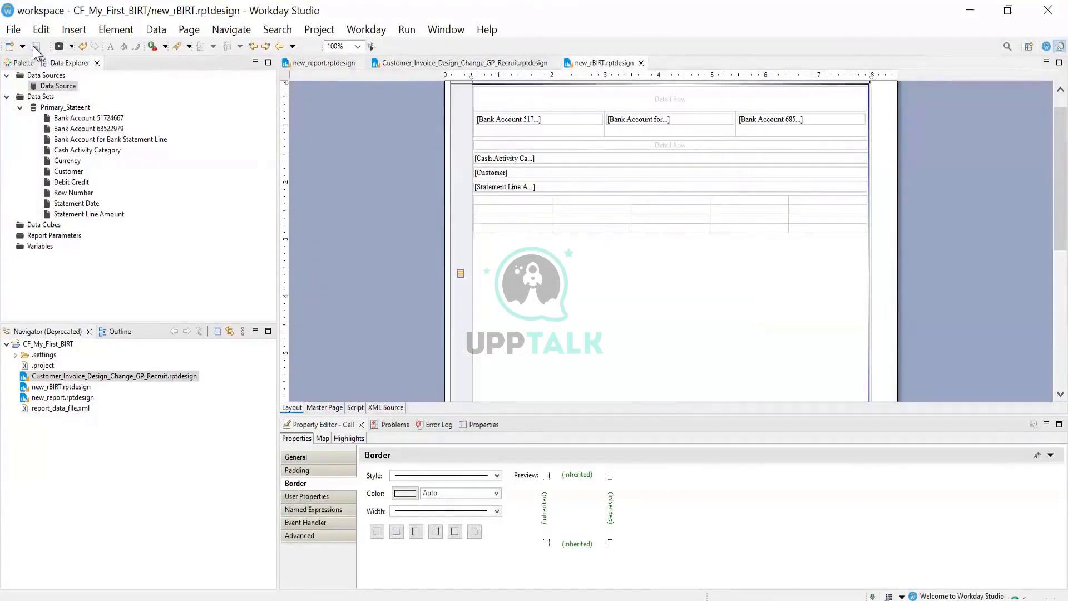
pyautogui.click(399, 30)
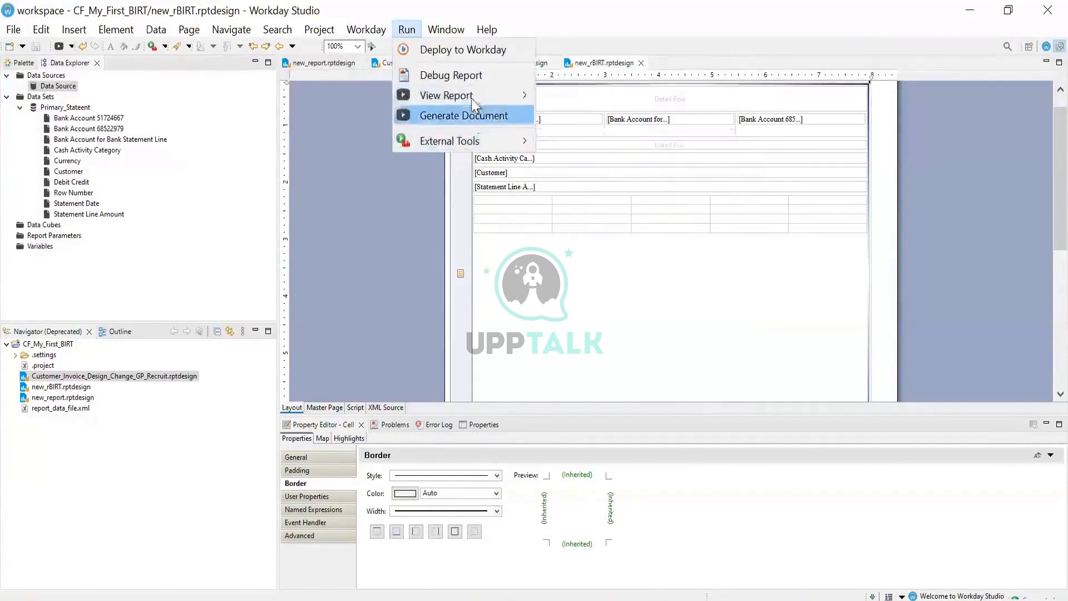
pyautogui.moveTo(473, 95)
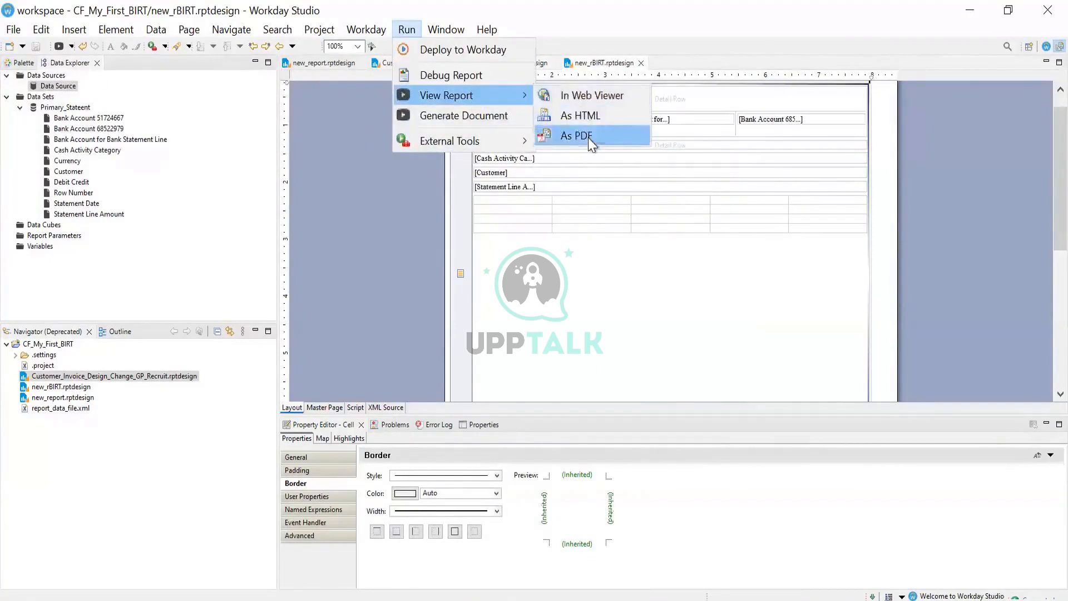
pyautogui.click(588, 138)
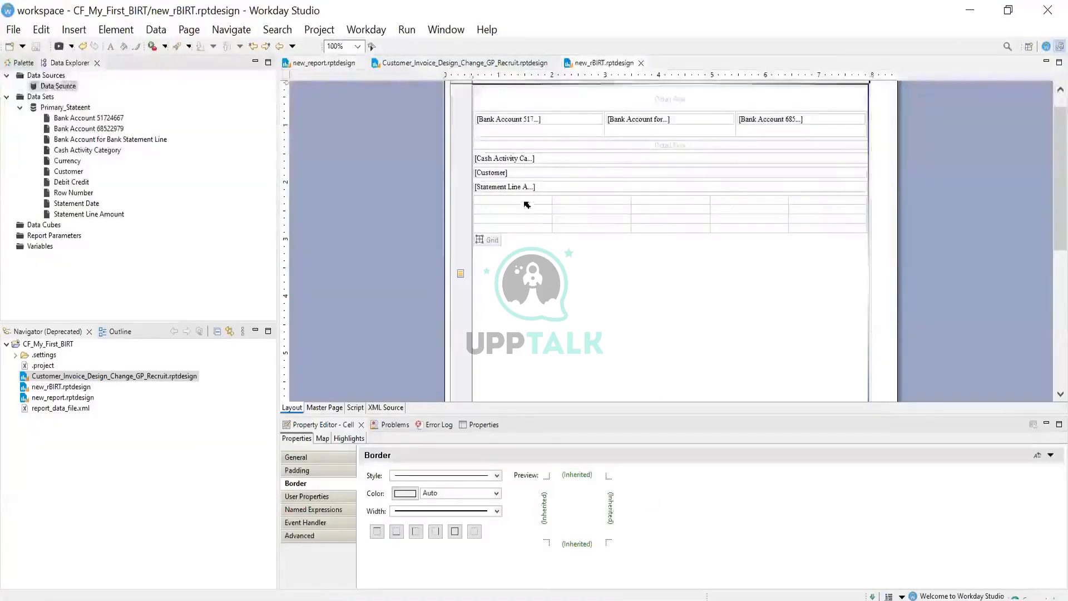
pyautogui.click(525, 203)
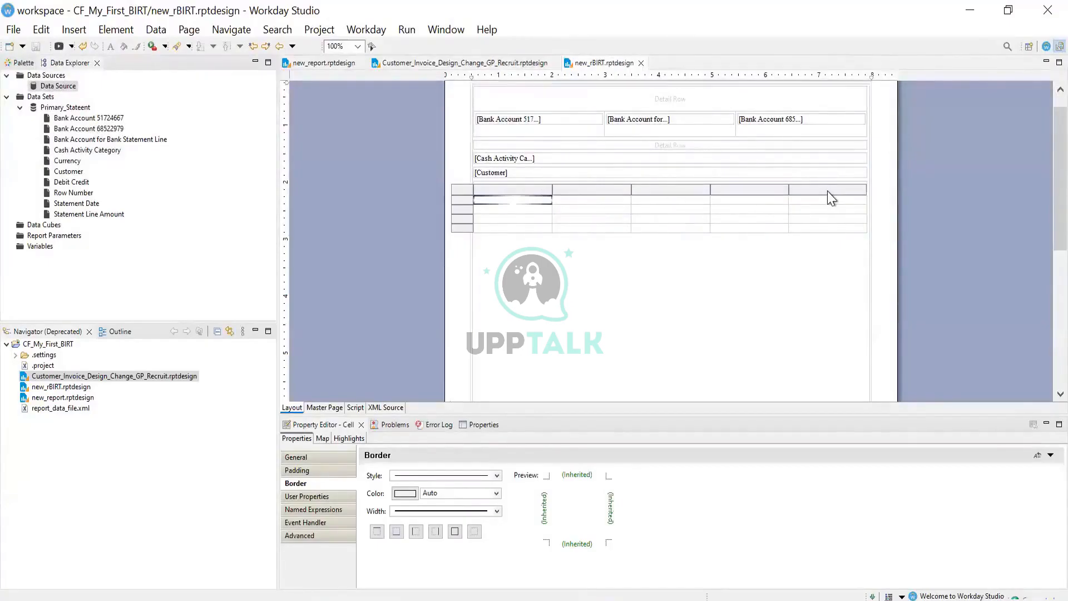
pyautogui.click(99, 119)
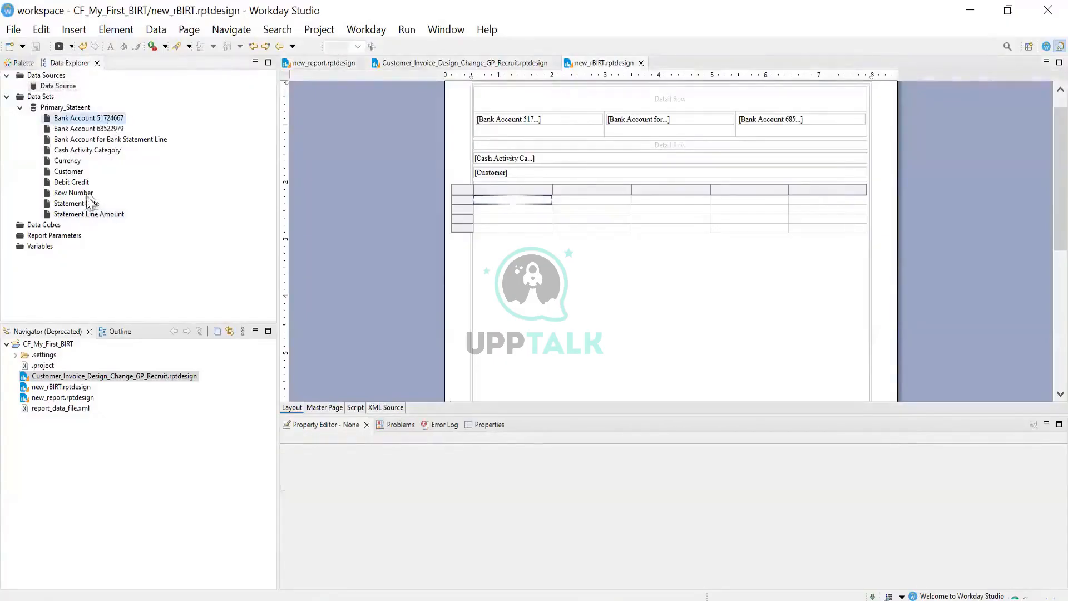
# Cancel an attempted insert of Primary_Stateent and select the Currency and Cash Activity Category fields
pyautogui.rightClick(69, 109)
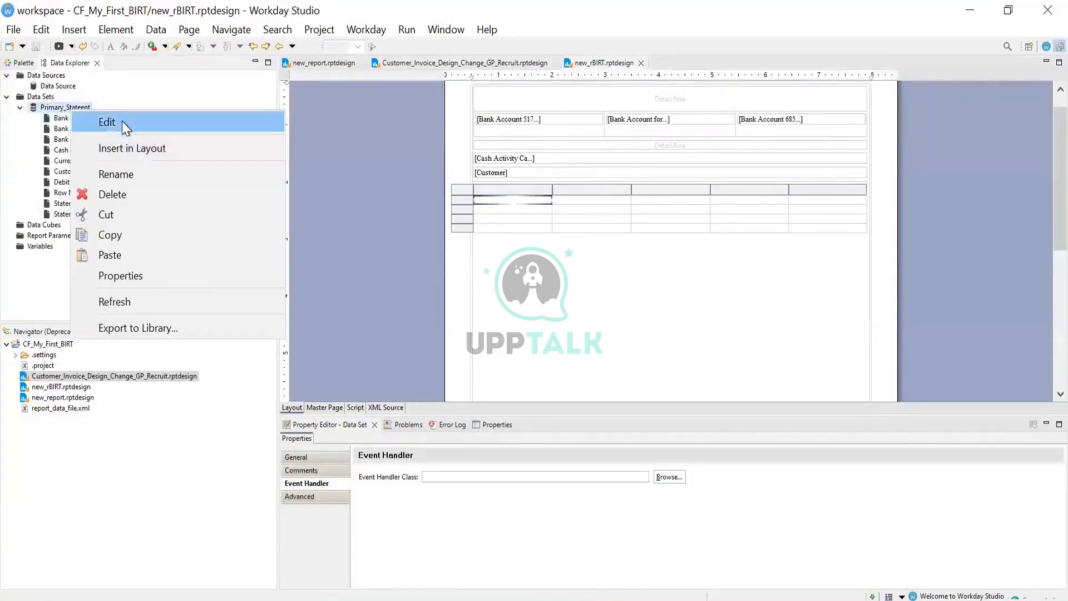
pyautogui.click(160, 151)
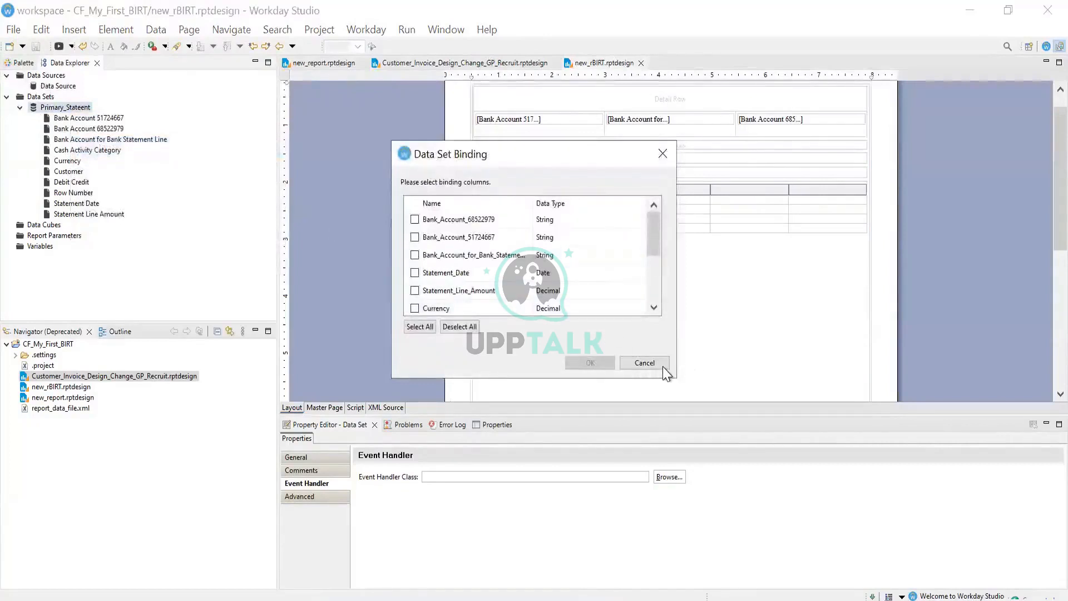
pyautogui.click(644, 363)
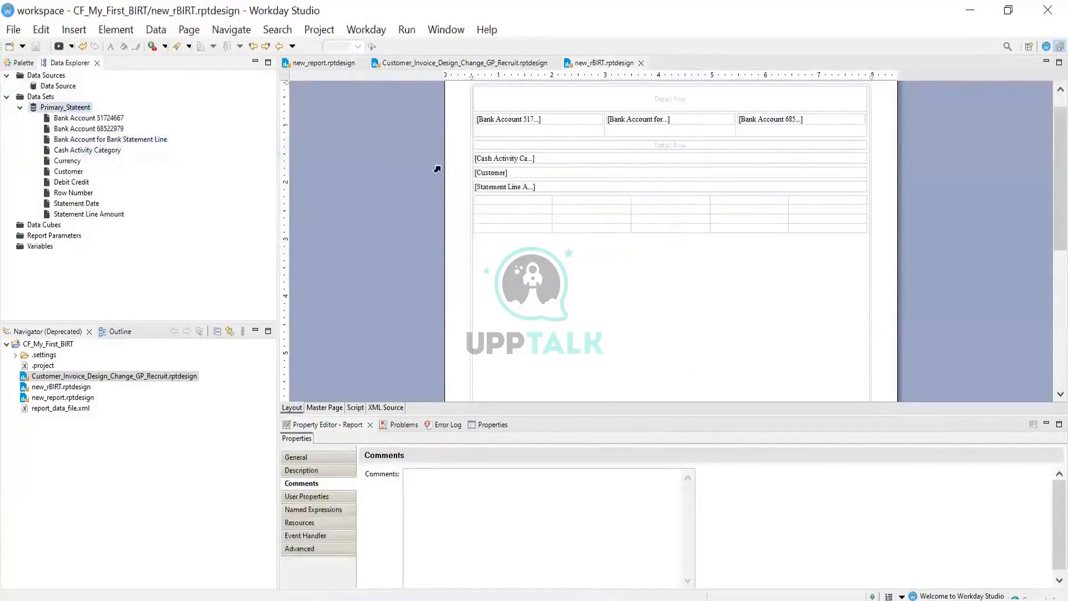
pyautogui.click(73, 161)
pyautogui.click(79, 151)
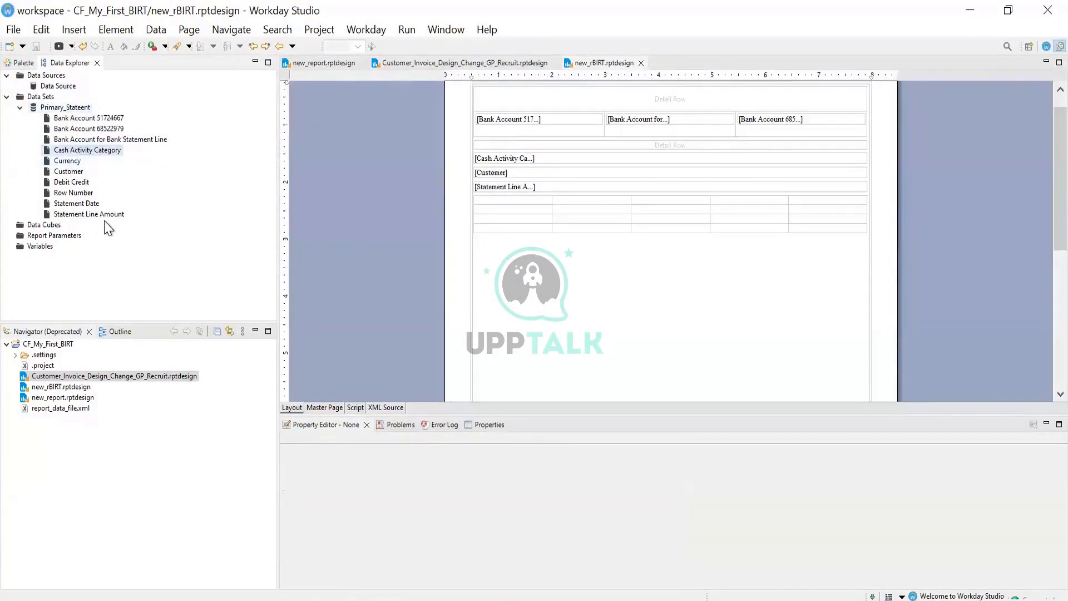
# Refresh the Primary_Stateent data set to load the CF - TF columns
pyautogui.click(65, 109)
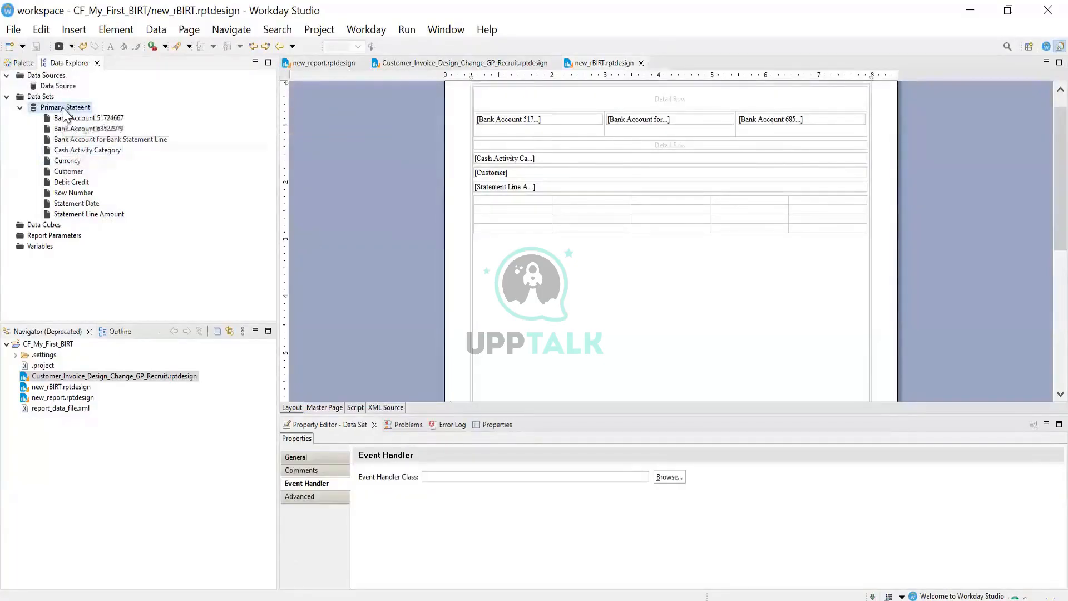
pyautogui.rightClick(65, 108)
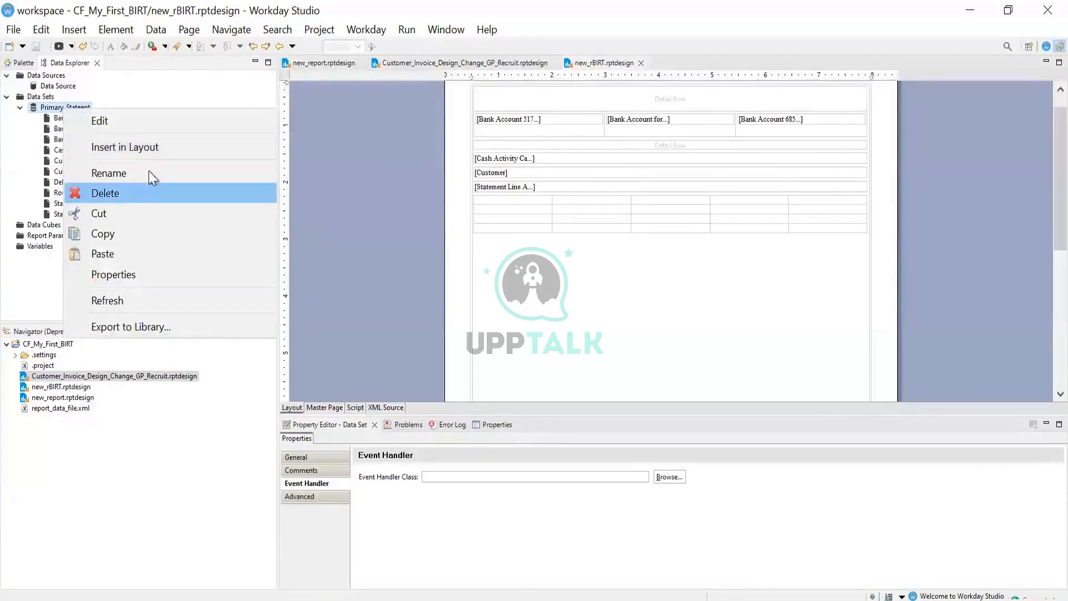
pyautogui.click(105, 300)
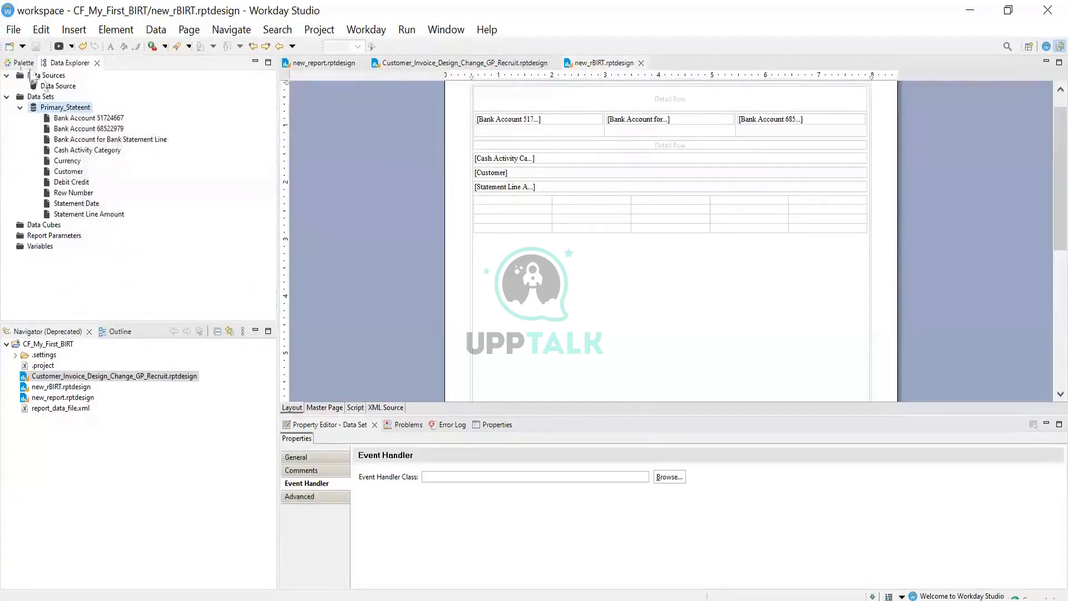
pyautogui.rightClick(73, 104)
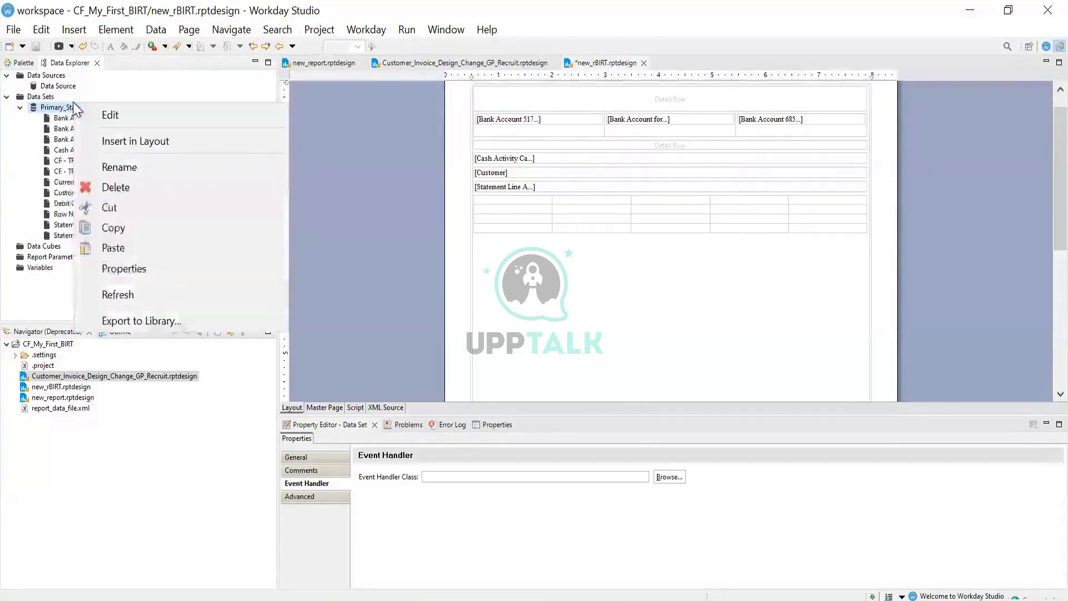
pyautogui.press('Escape')
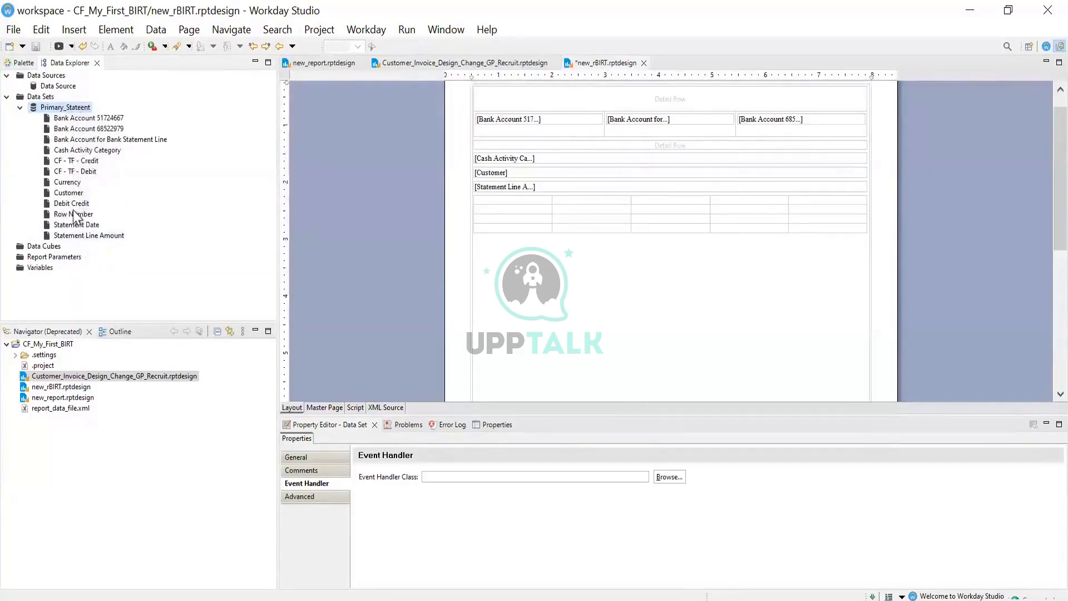
# Check the new CF - TF - Debit column in the Primary_Stateent data set and save the design
pyautogui.click(81, 171)
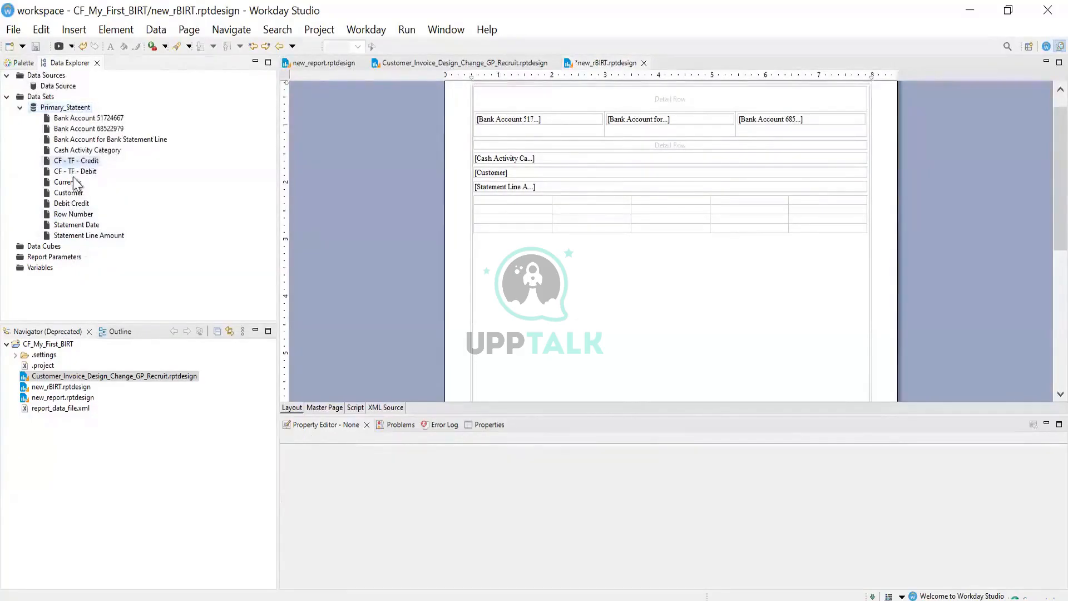
pyautogui.click(69, 108)
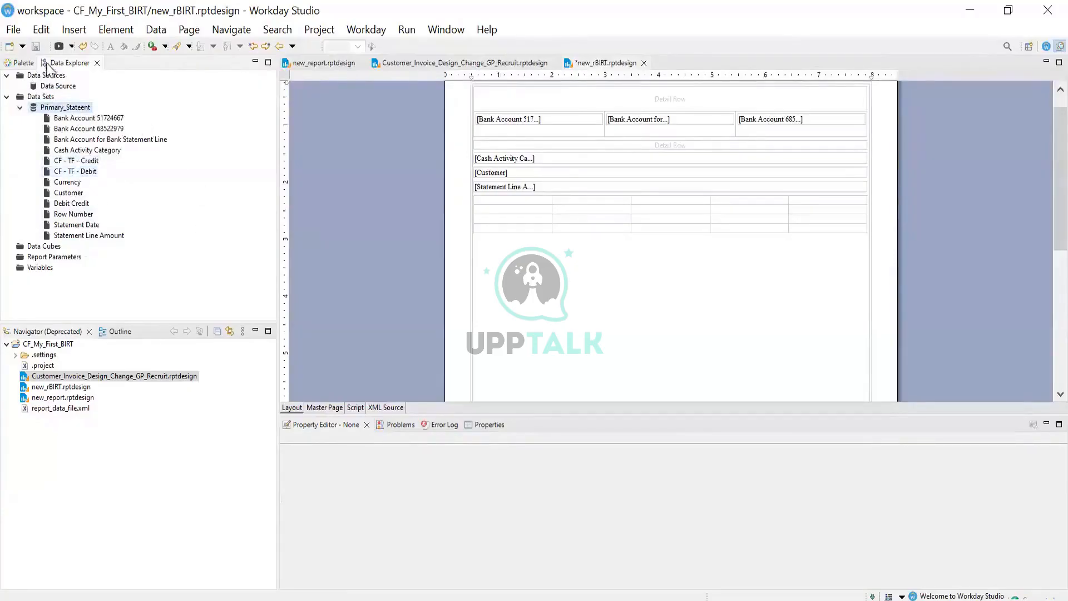
pyautogui.click(37, 47)
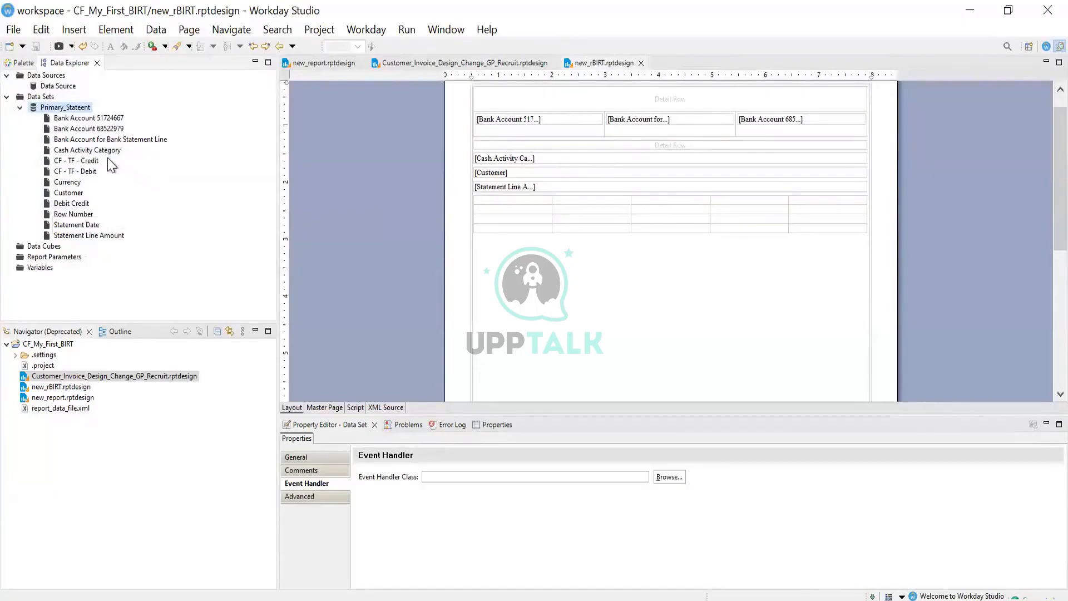
# Place Cash Activity Category and Bank Account for Bank Statement Line in the grid's first two cells
pyautogui.moveTo(106, 151); pyautogui.dragTo(519, 203)
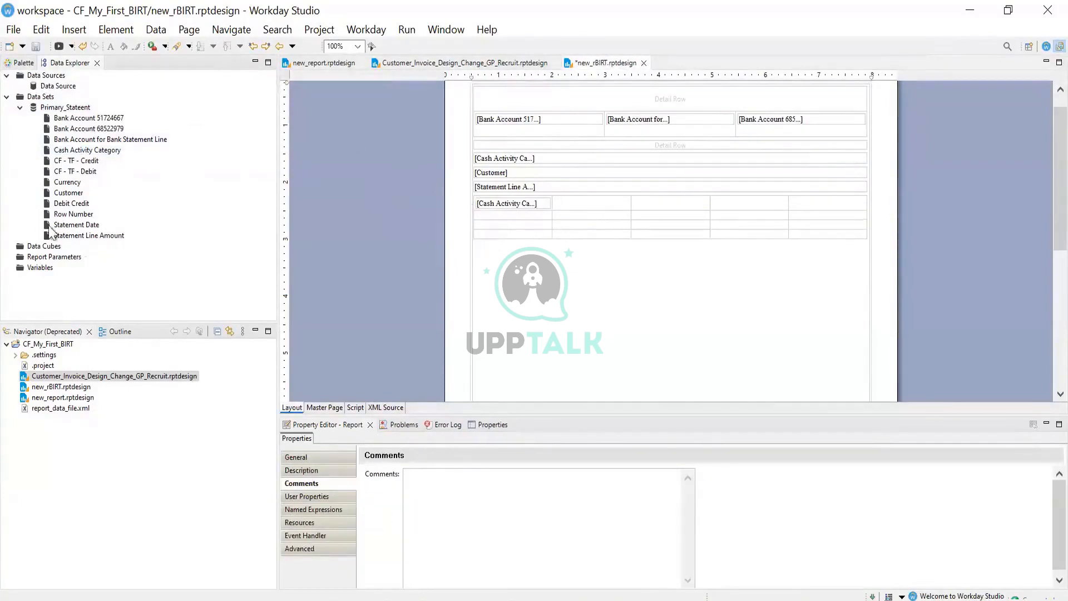
pyautogui.click(61, 193)
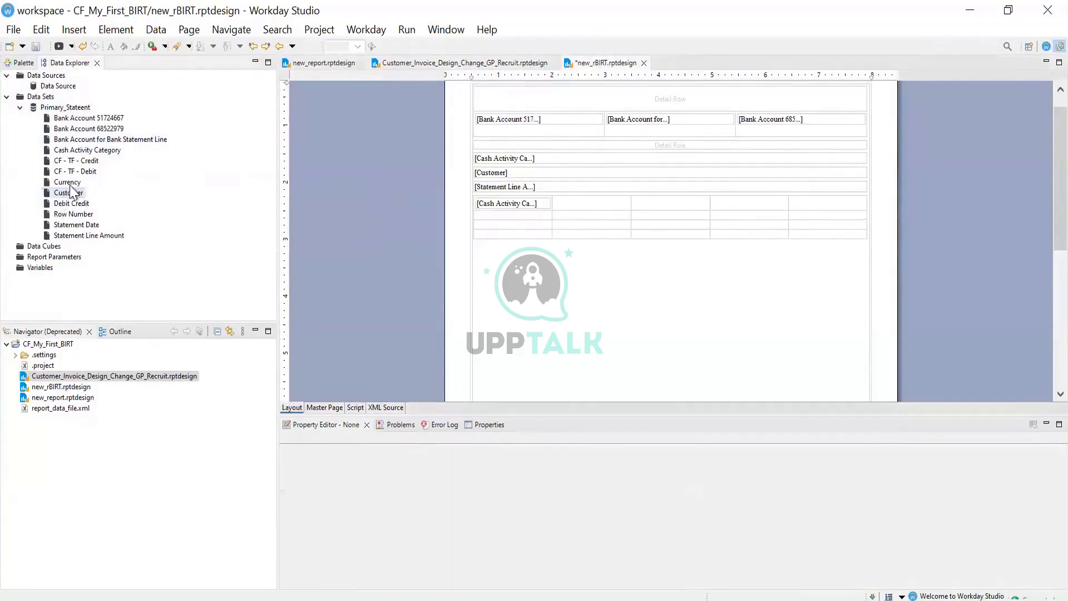
pyautogui.click(89, 139)
pyautogui.moveTo(89, 139); pyautogui.dragTo(597, 209)
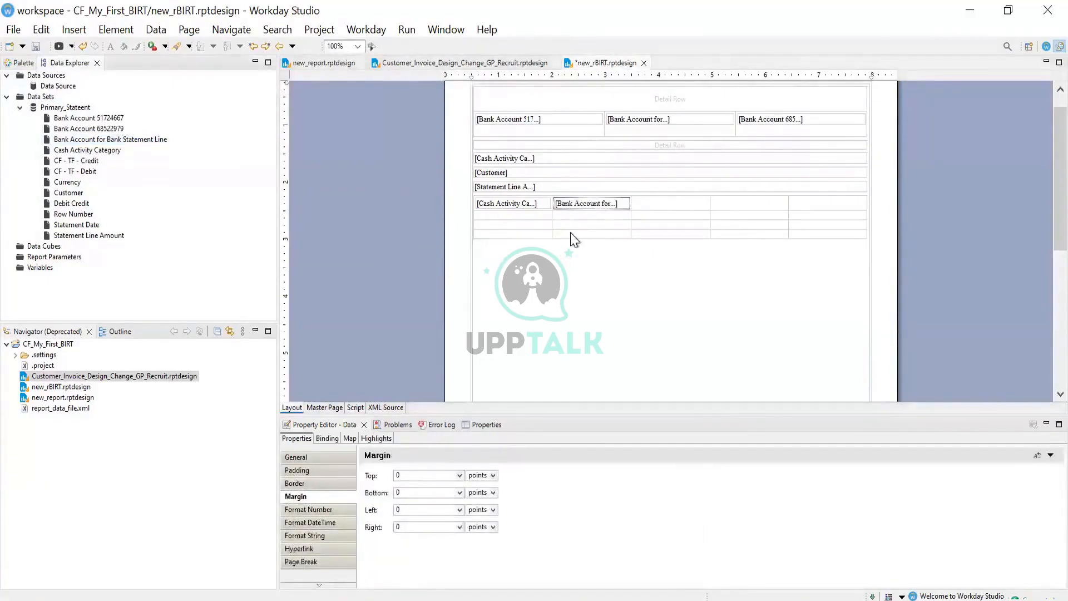
pyautogui.click(592, 204)
pyautogui.click(592, 204)
# Fill cells three to five with CF - TF - Credit, CF - TF - Debit and Statement Line Amount, then save
pyautogui.moveTo(88, 164); pyautogui.dragTo(679, 210)
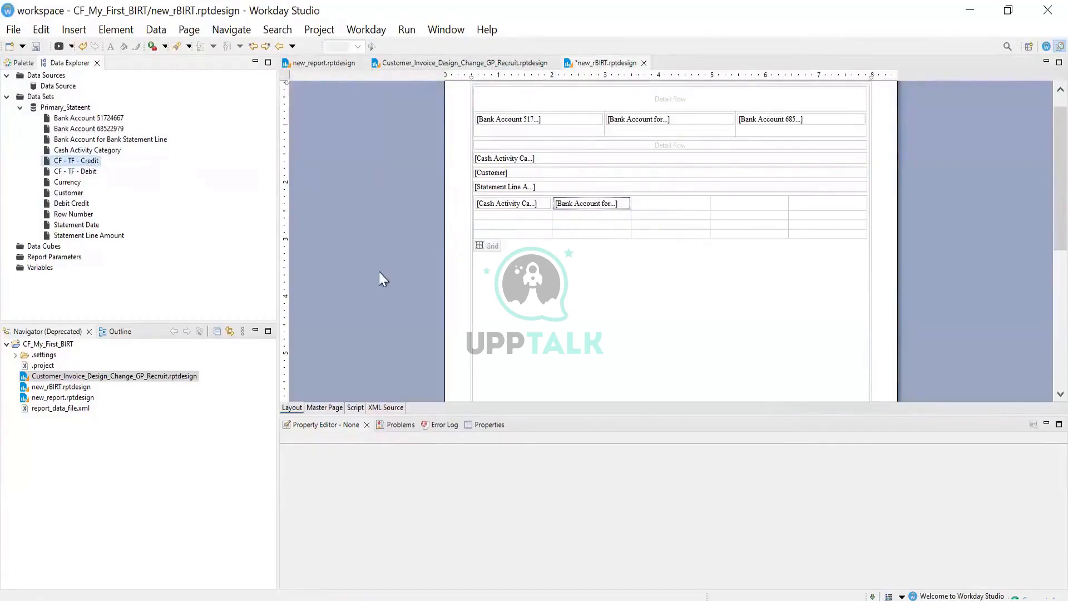
pyautogui.click(662, 216)
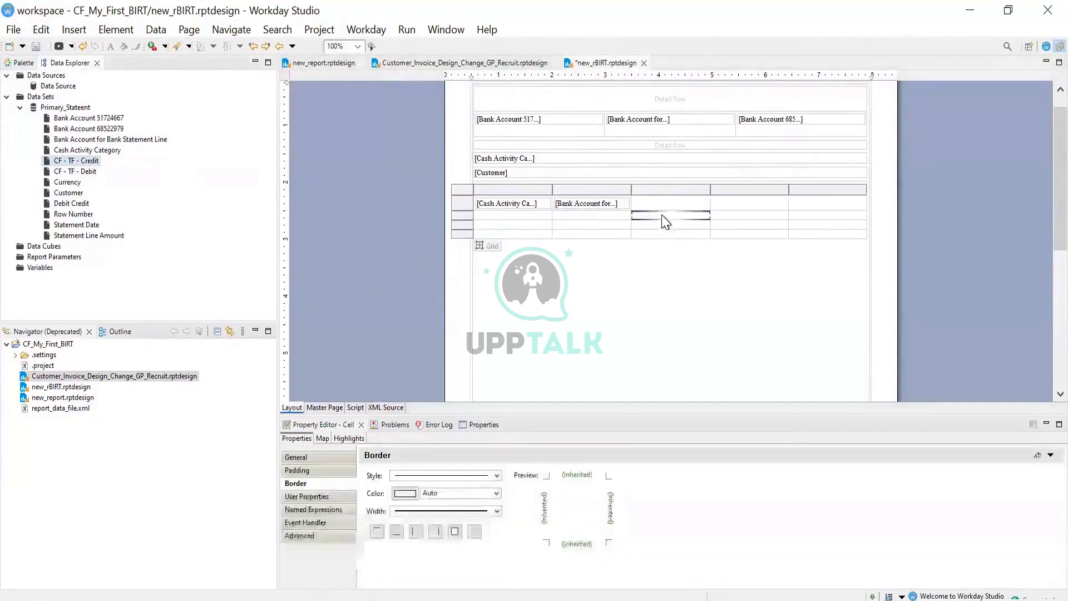
pyautogui.moveTo(88, 171); pyautogui.dragTo(770, 206)
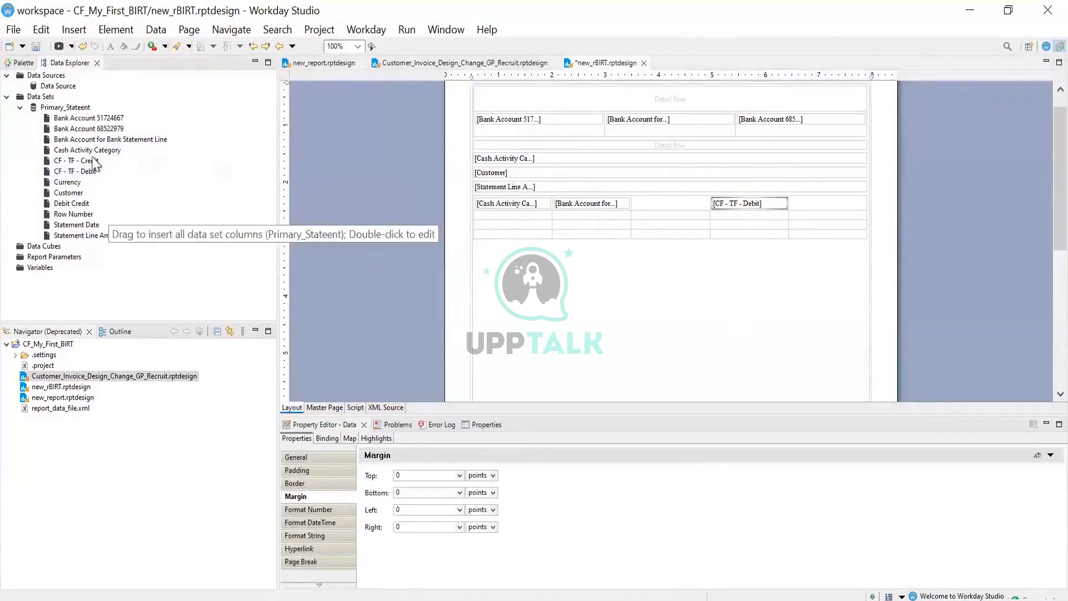
pyautogui.click(84, 160)
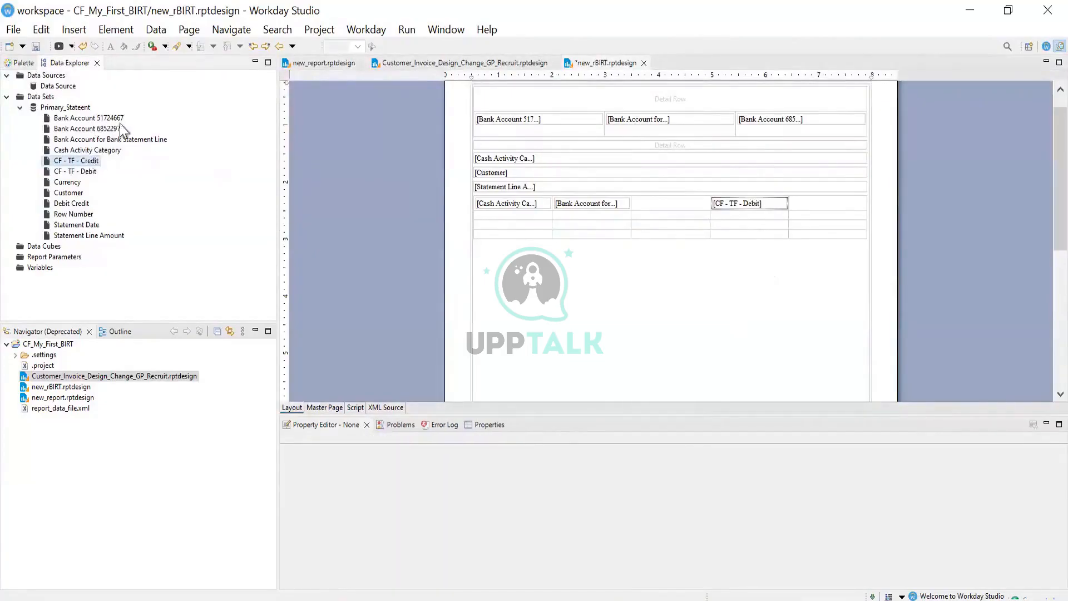
pyautogui.moveTo(89, 165); pyautogui.dragTo(693, 208)
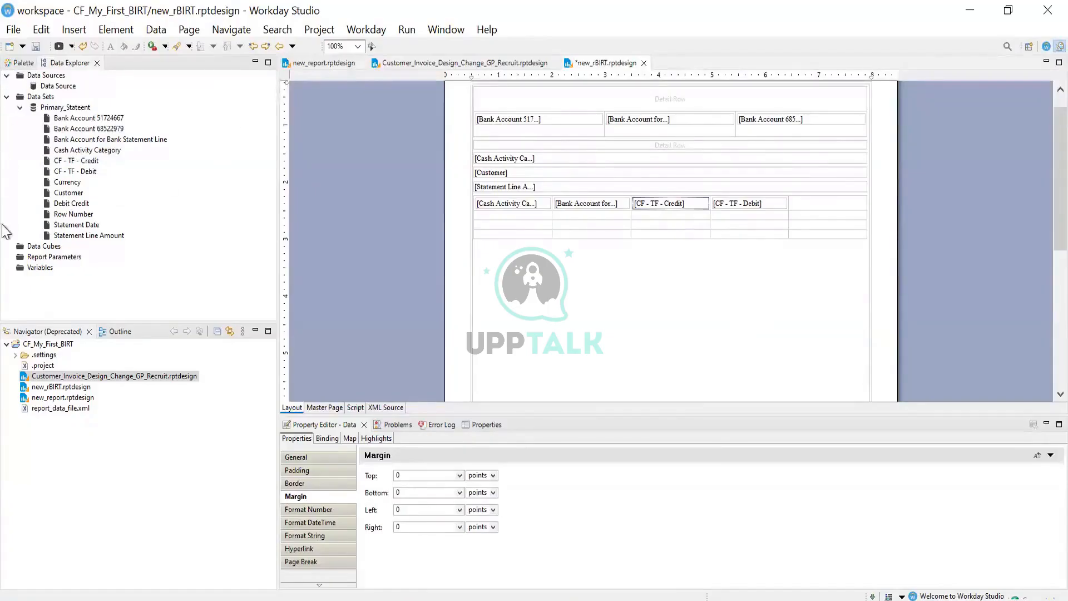
pyautogui.moveTo(72, 236); pyautogui.dragTo(817, 206)
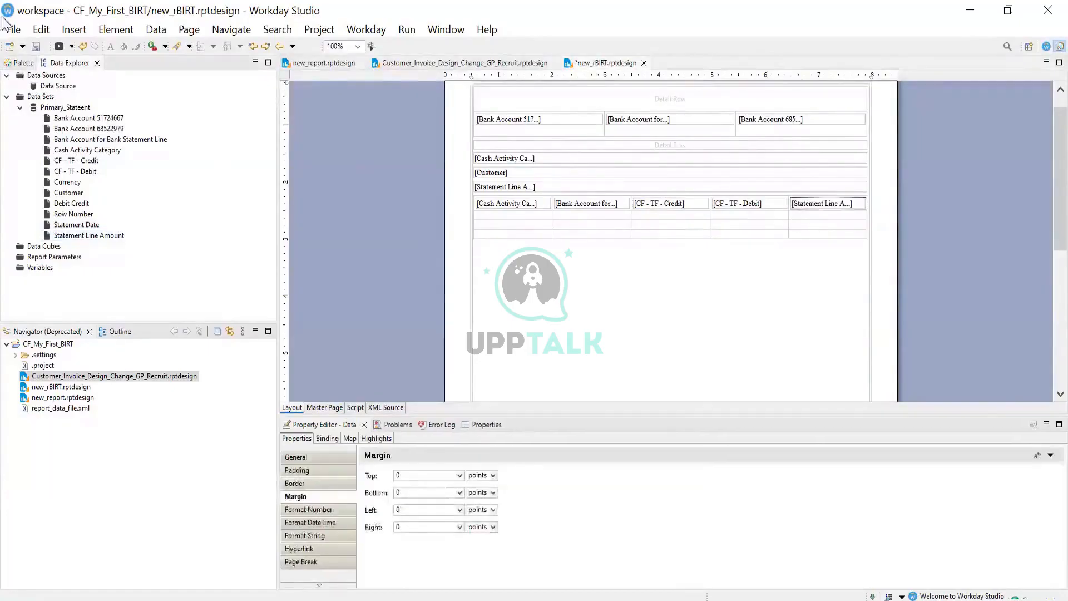
pyautogui.click(35, 48)
# Cut the bank account field from the grid's second cell and put Statement Date there
pyautogui.click(402, 31)
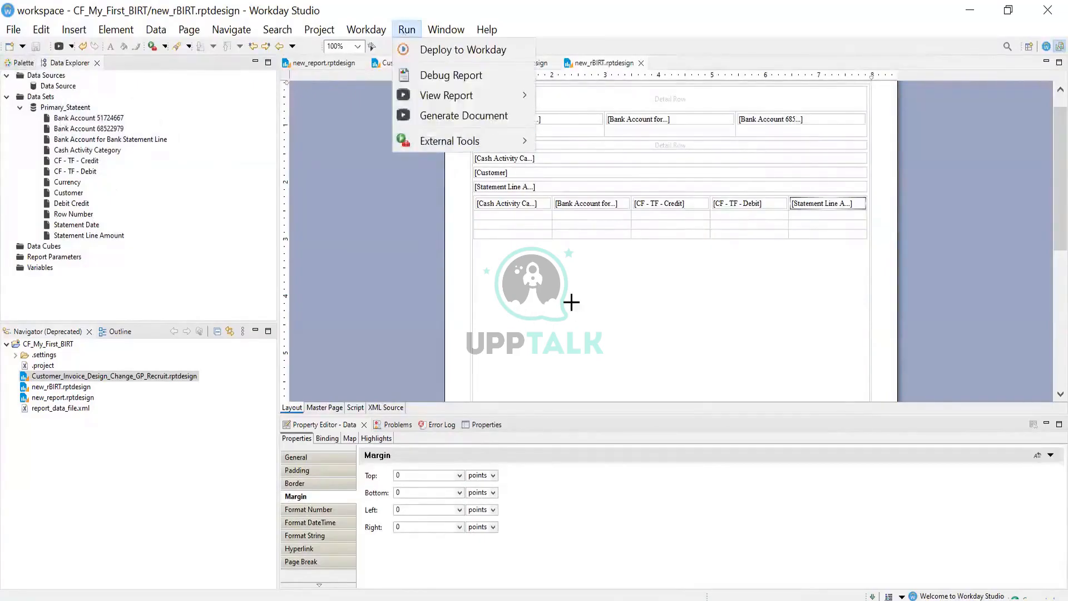
pyautogui.click(585, 218)
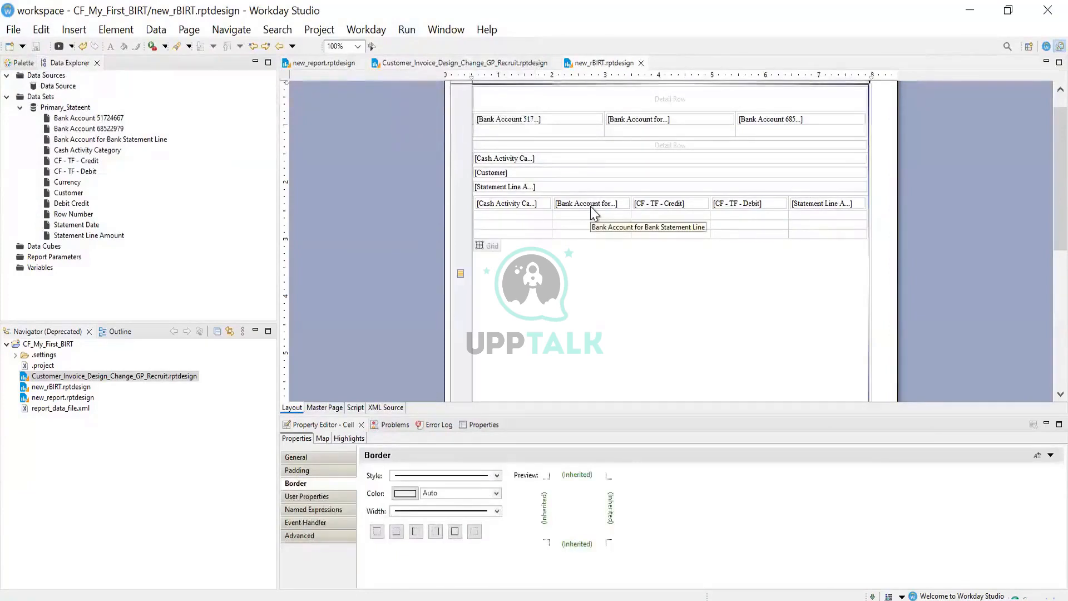
pyautogui.click(591, 206)
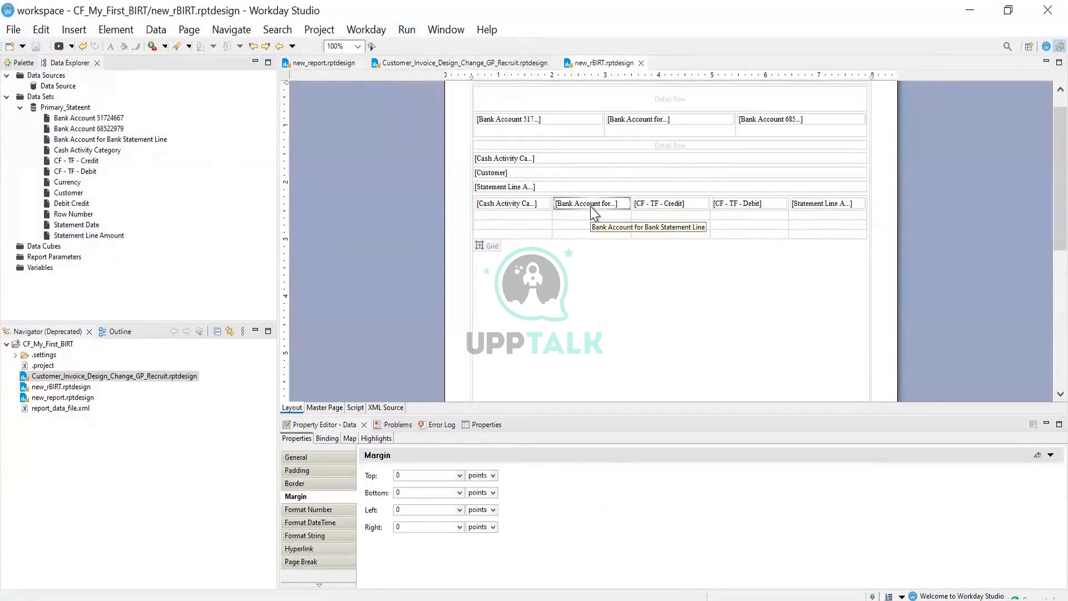
pyautogui.rightClick(591, 208)
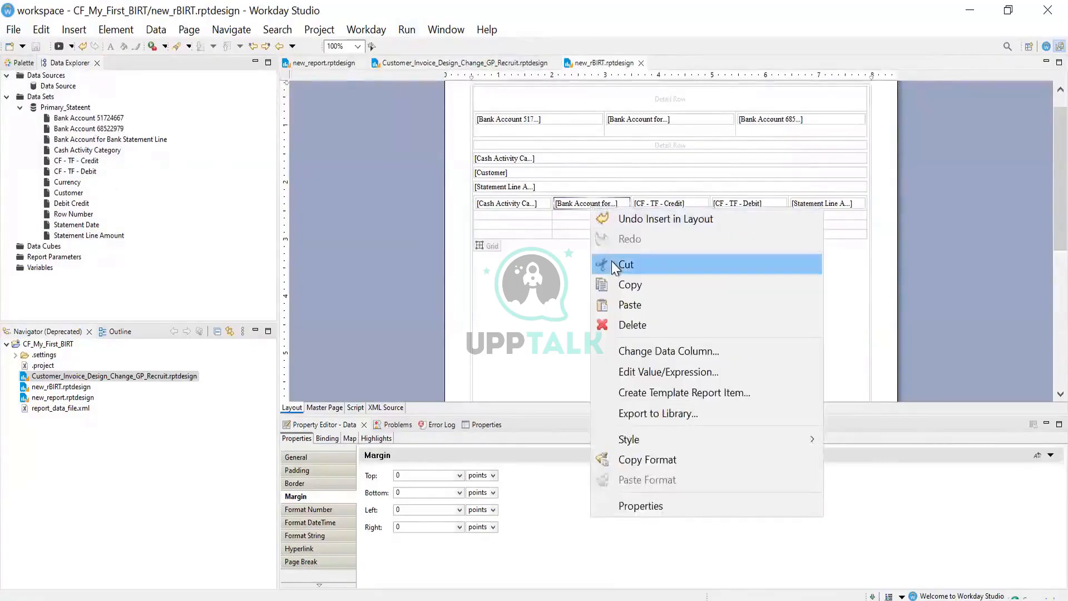
pyautogui.click(611, 262)
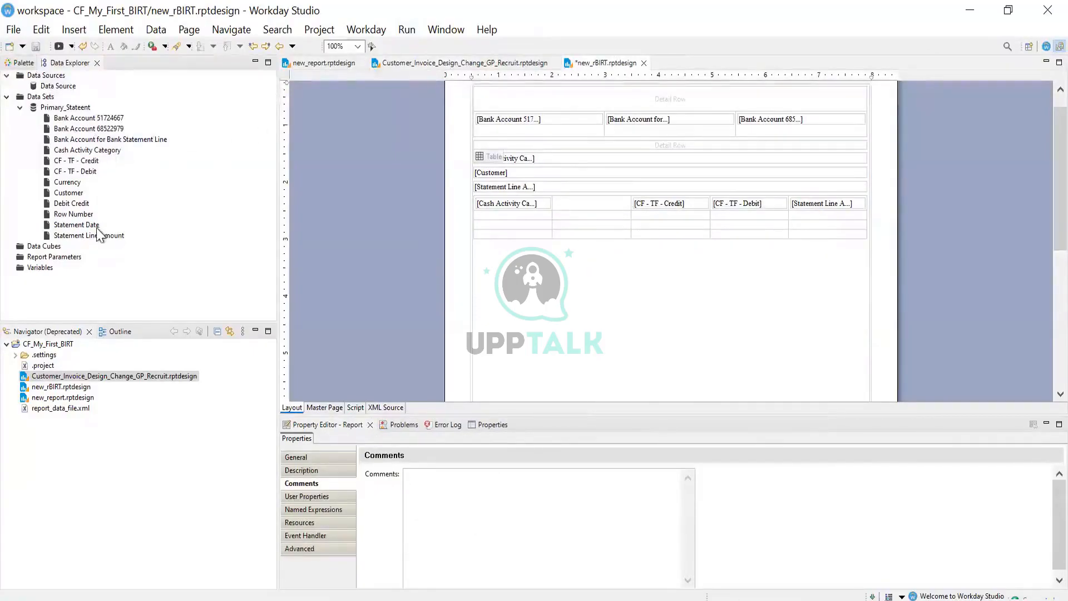
pyautogui.moveTo(92, 226); pyautogui.dragTo(607, 230)
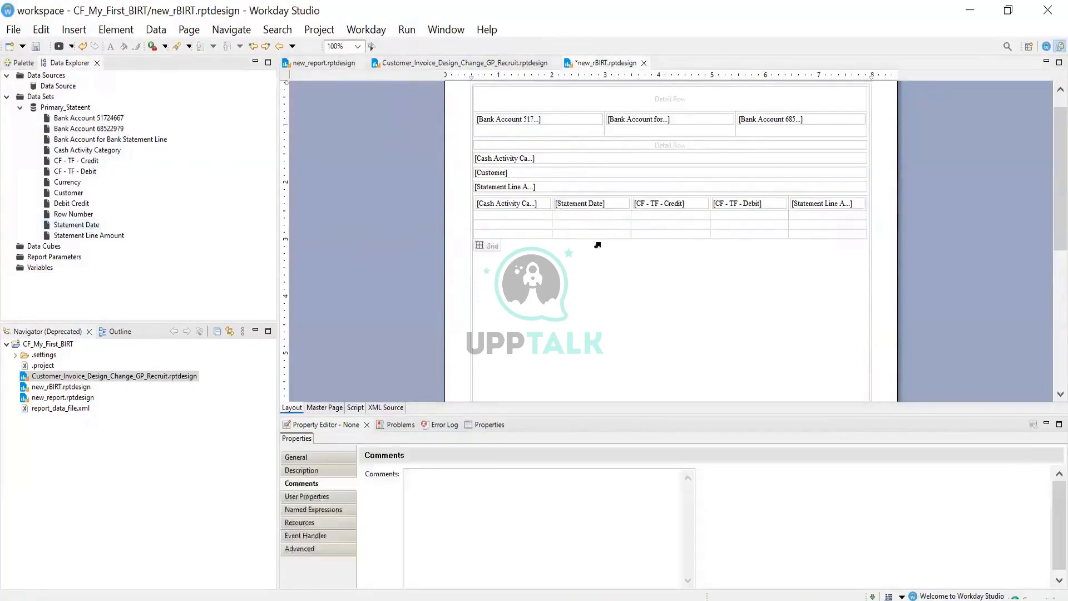
pyautogui.click(584, 274)
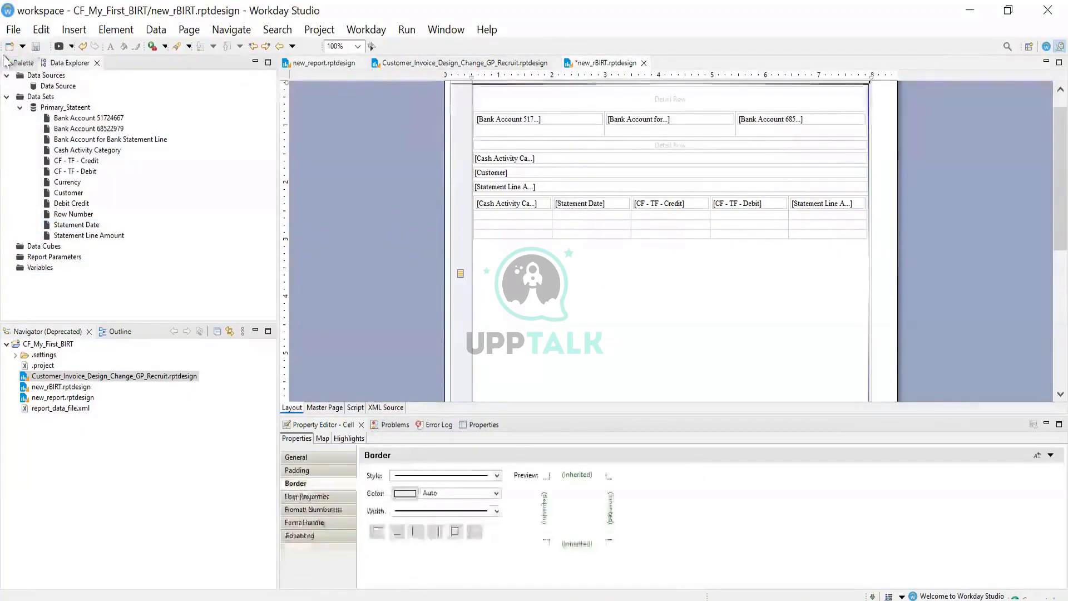
# Save the design and preview the report as a PDF
pyautogui.click(34, 47)
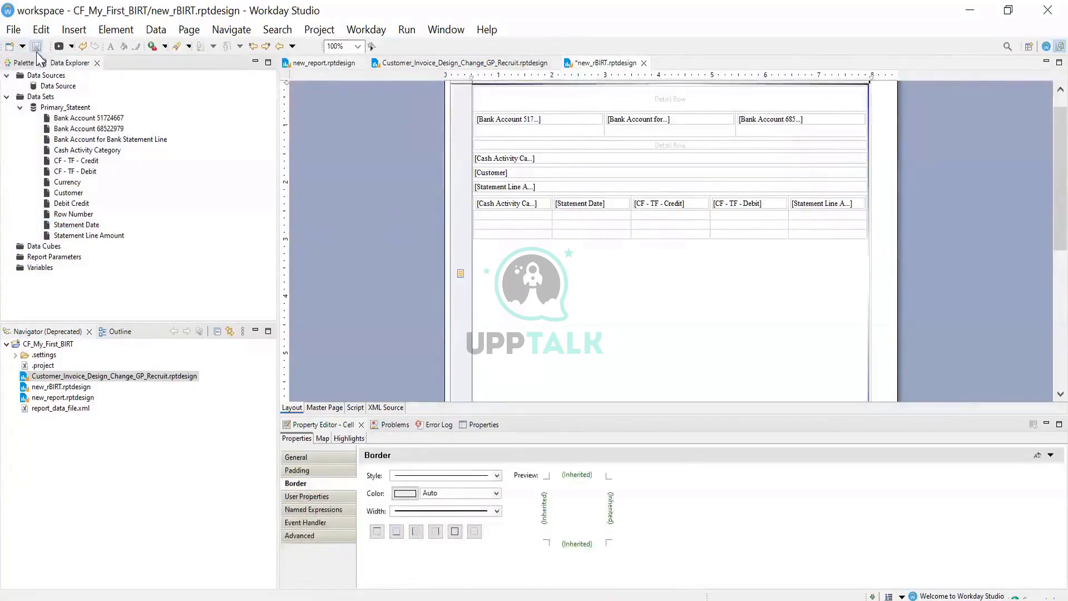
pyautogui.click(406, 30)
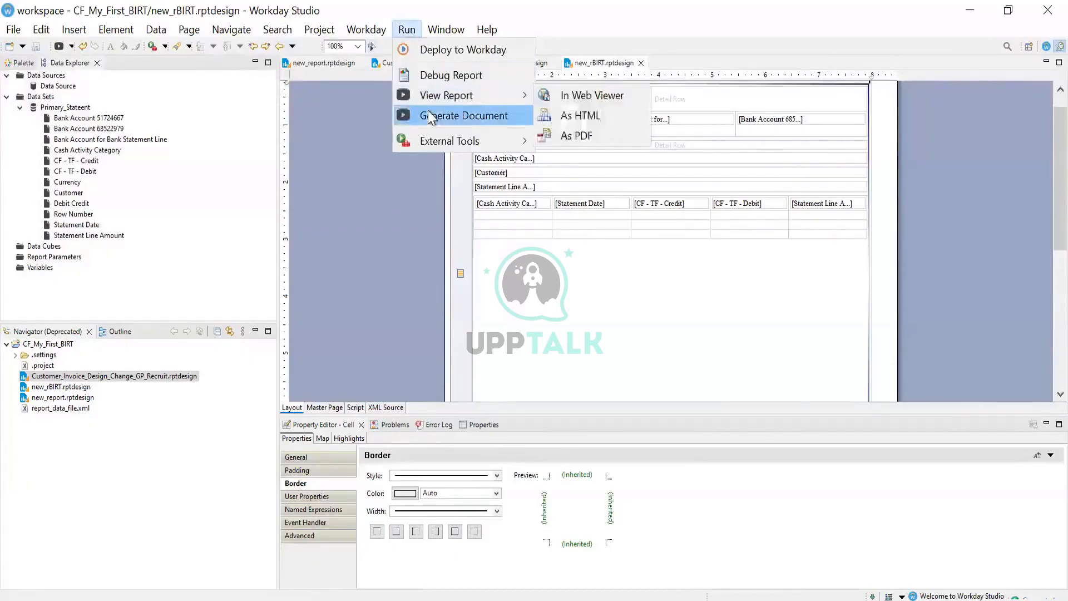
pyautogui.click(601, 139)
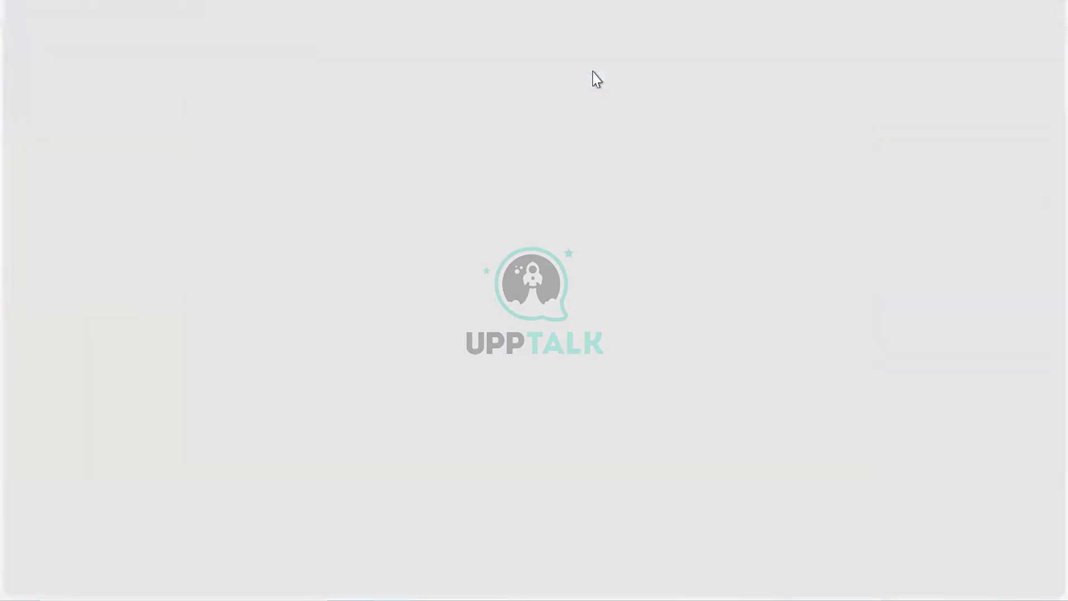
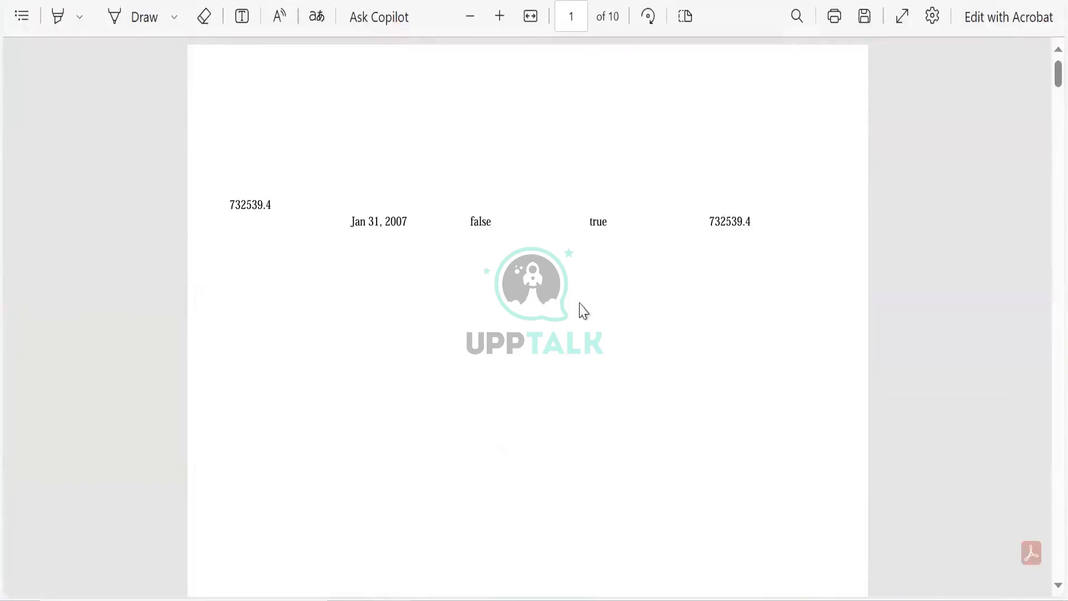
# Select 'false' in the PDF preview and return to the new_rBIRT design in Workday Studio
pyautogui.doubleClick(483, 224)
pyautogui.hotkey('alt', 'Tab')
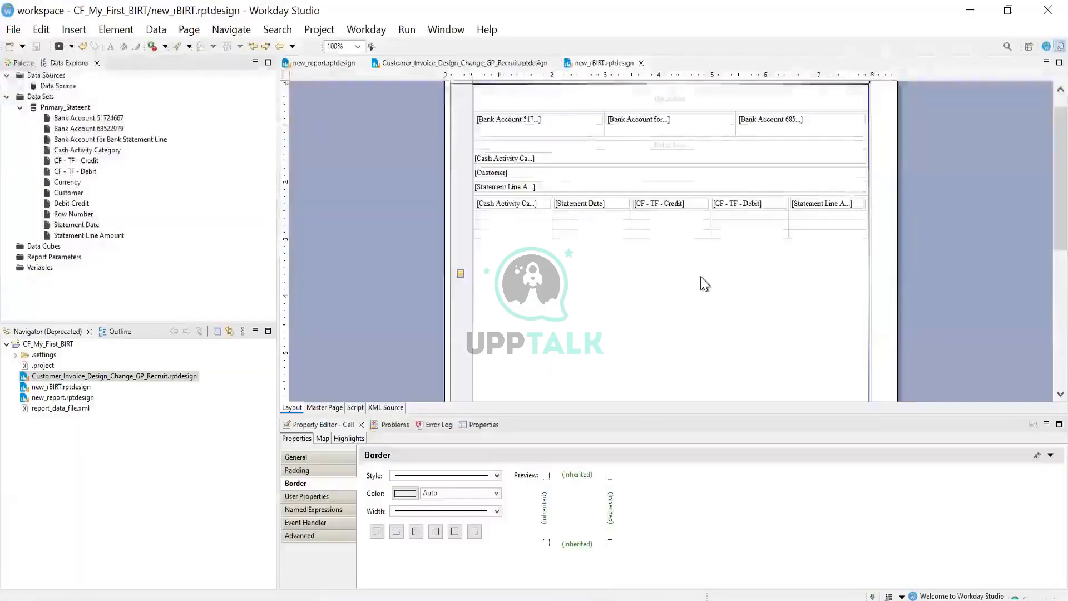
# Resize the statement-line table row under CF - TF - Credit to a height of 0.167 in
pyautogui.click(695, 202)
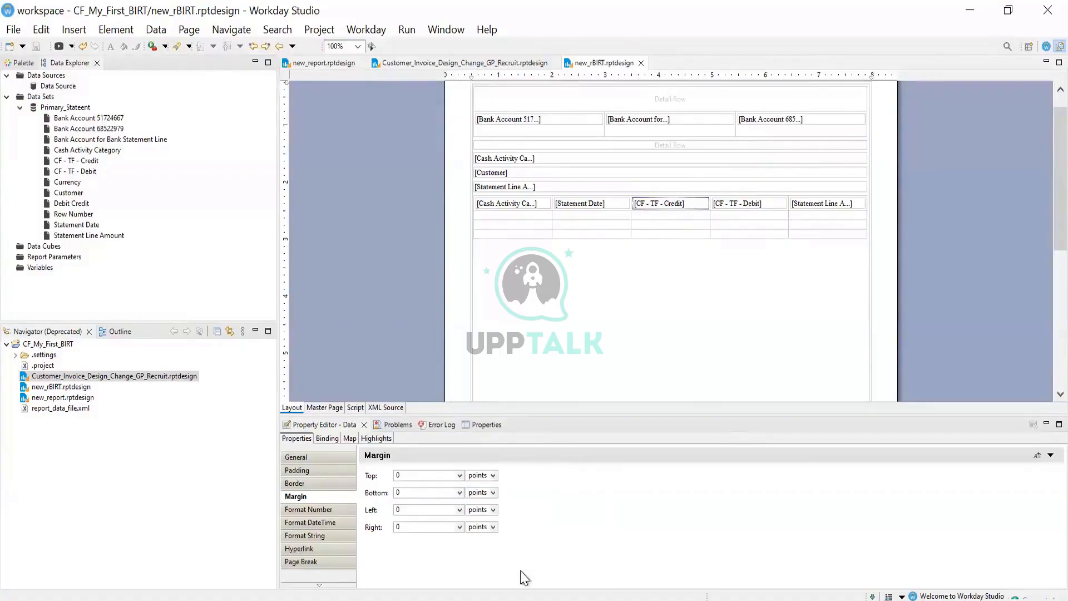
pyautogui.click(519, 599)
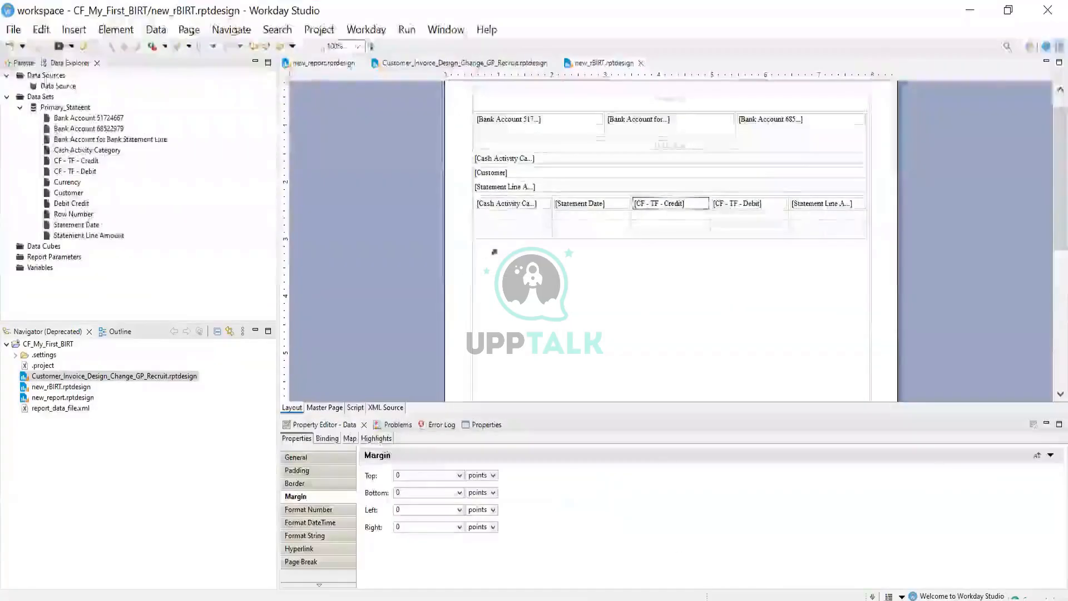
pyautogui.moveTo(494, 212); pyautogui.dragTo(493, 220)
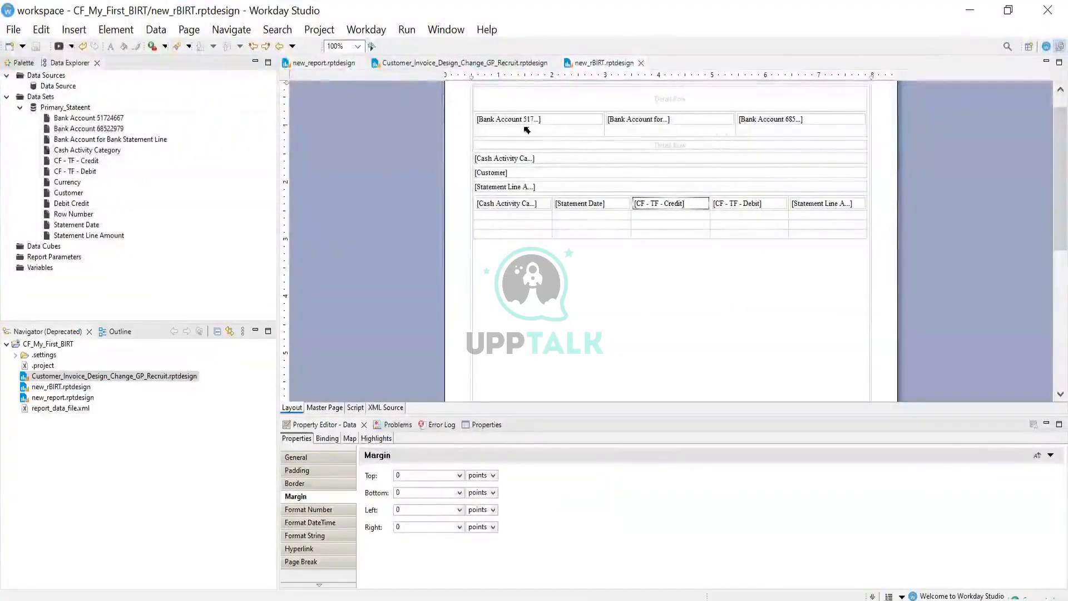
pyautogui.click(670, 233)
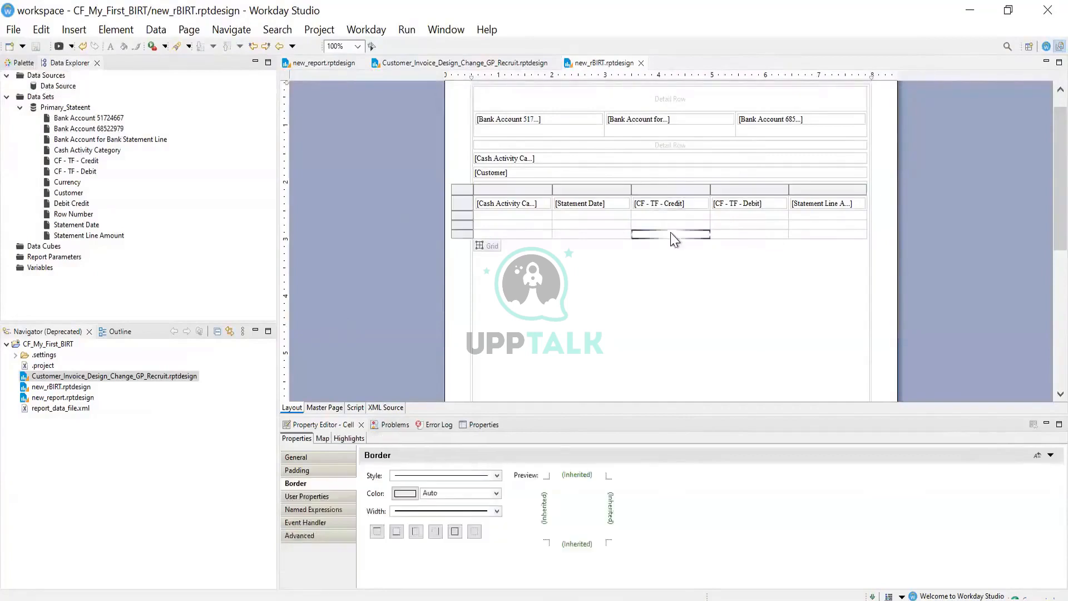
# Mark the whole CF - TF - Credit column as hidden and bring up its hide-condition expression
pyautogui.click(670, 188)
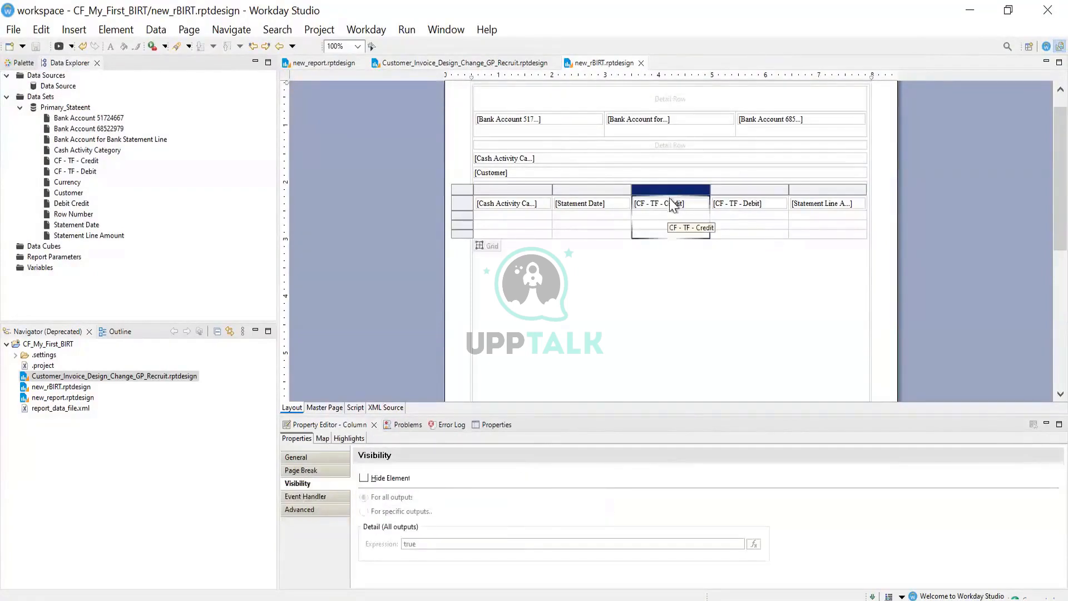
pyautogui.rightClick(674, 192)
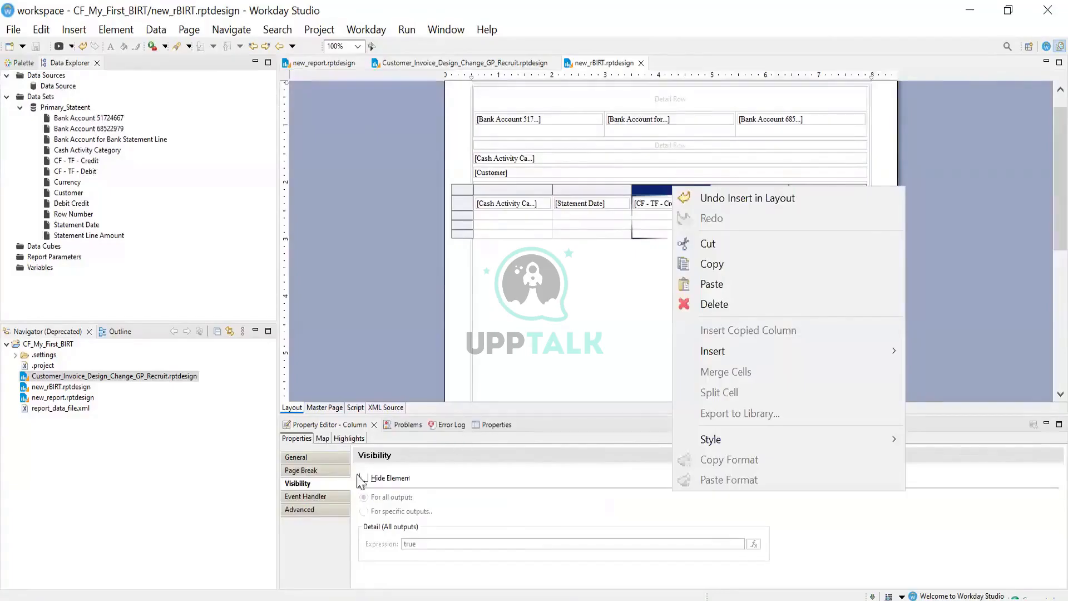
pyautogui.click(396, 479)
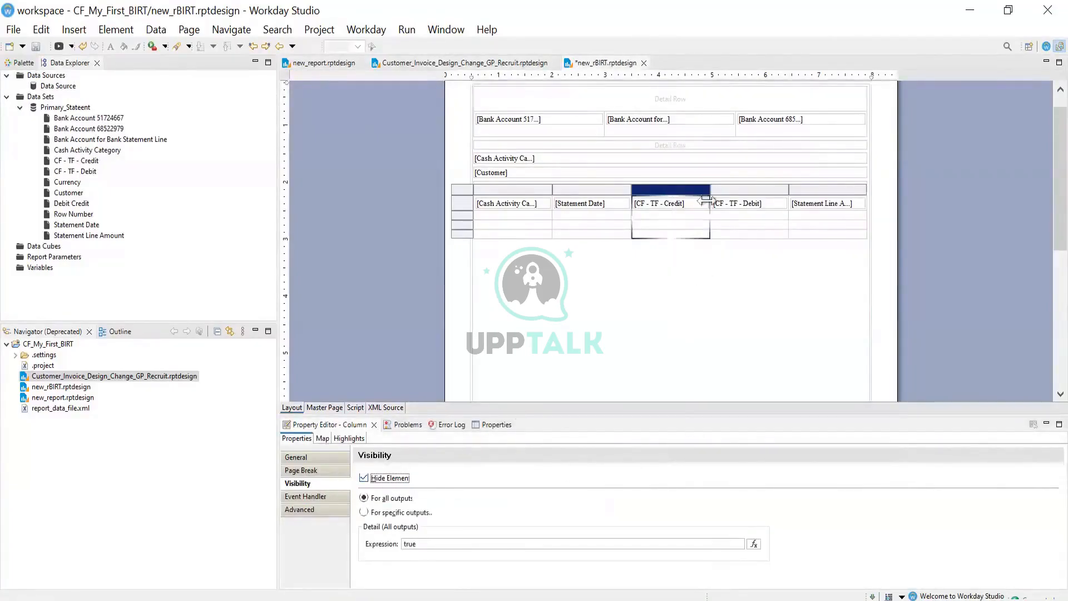
pyautogui.click(754, 543)
# Replace true with IF row["CF - TF - Credit"]>1 true else false, inserting the column binding
pyautogui.hotkey('ctrl', 'a')
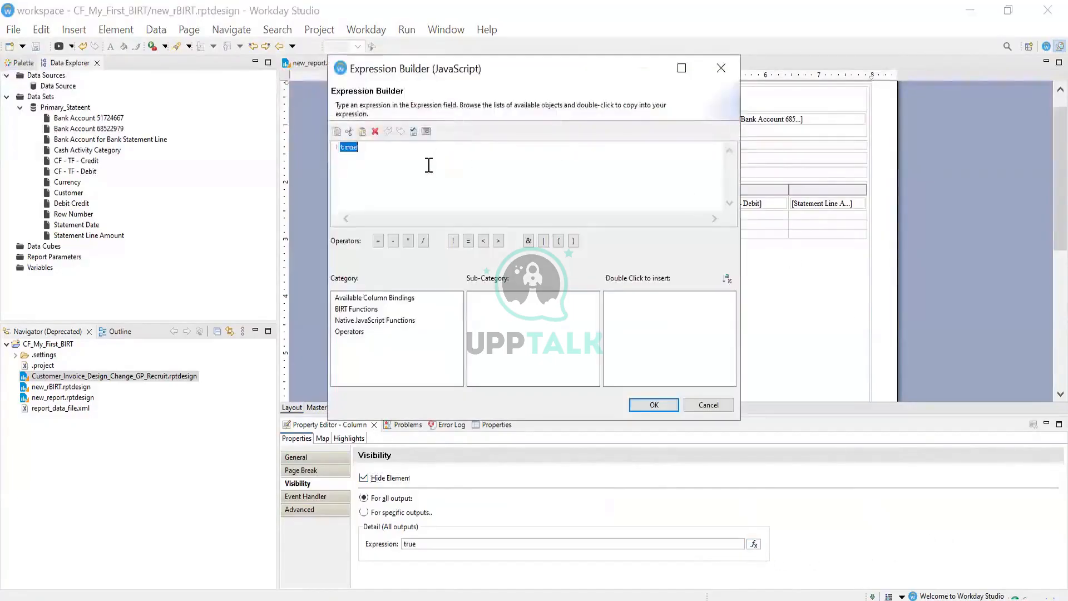
pyautogui.write('IF')
pyautogui.click(389, 297)
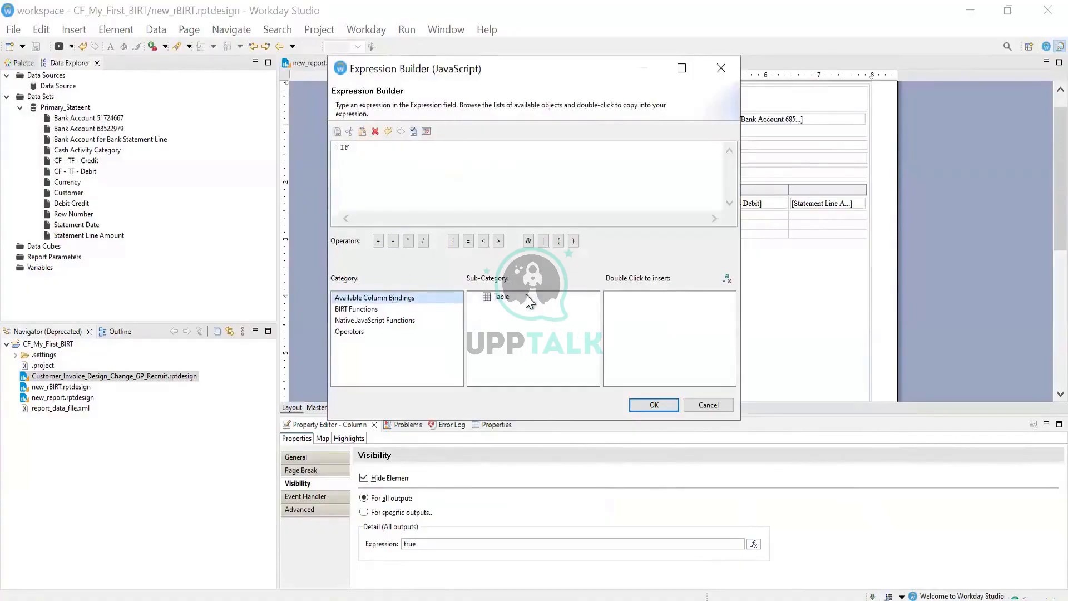
pyautogui.click(528, 296)
pyautogui.moveTo(726, 317)
pyautogui.mouseDown()
pyautogui.moveTo(729, 329)
pyautogui.moveTo(730, 319)
pyautogui.mouseUp()
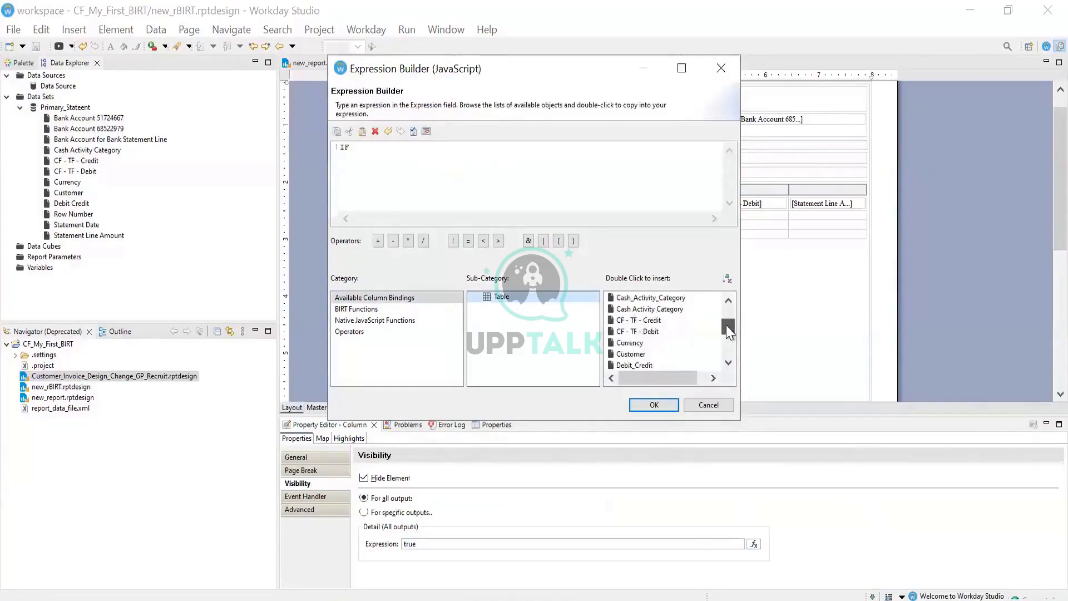
pyautogui.doubleClick(655, 321)
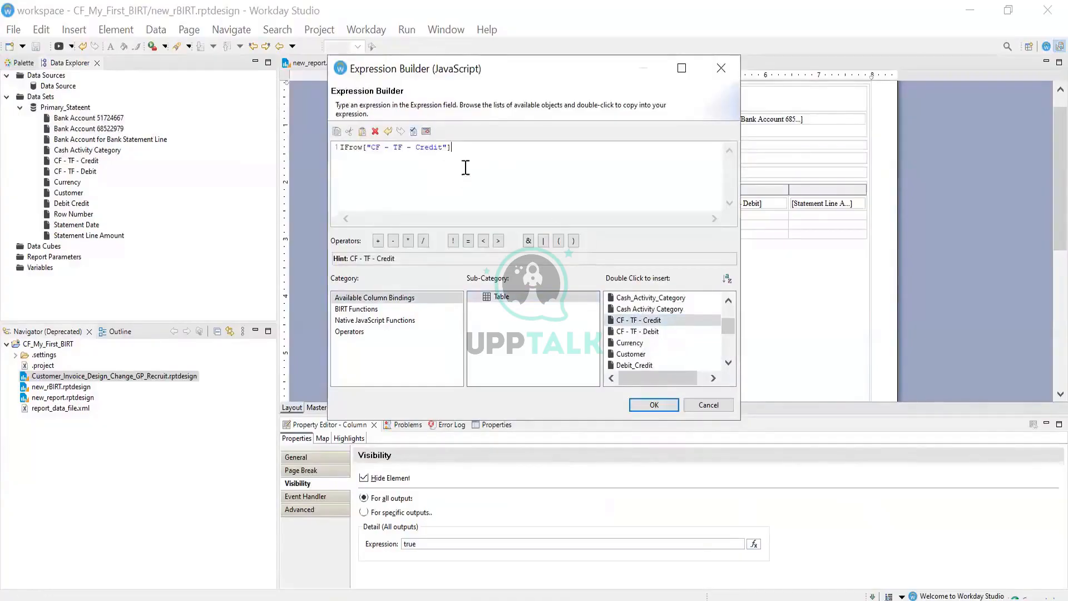
pyautogui.click(350, 147)
pyautogui.write('1')
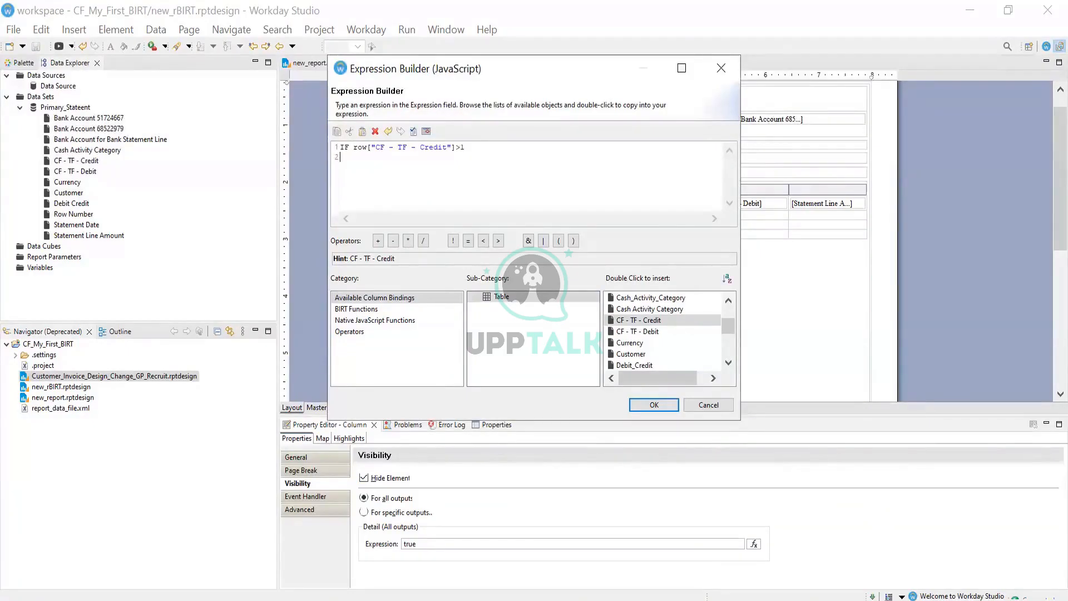
pyautogui.write('TRUE')
pyautogui.press('BackSpace')
pyautogui.press('BackSpace')
pyautogui.press('BackSpace')
pyautogui.write('true ')
pyautogui.write('e;')
pyautogui.write('false')
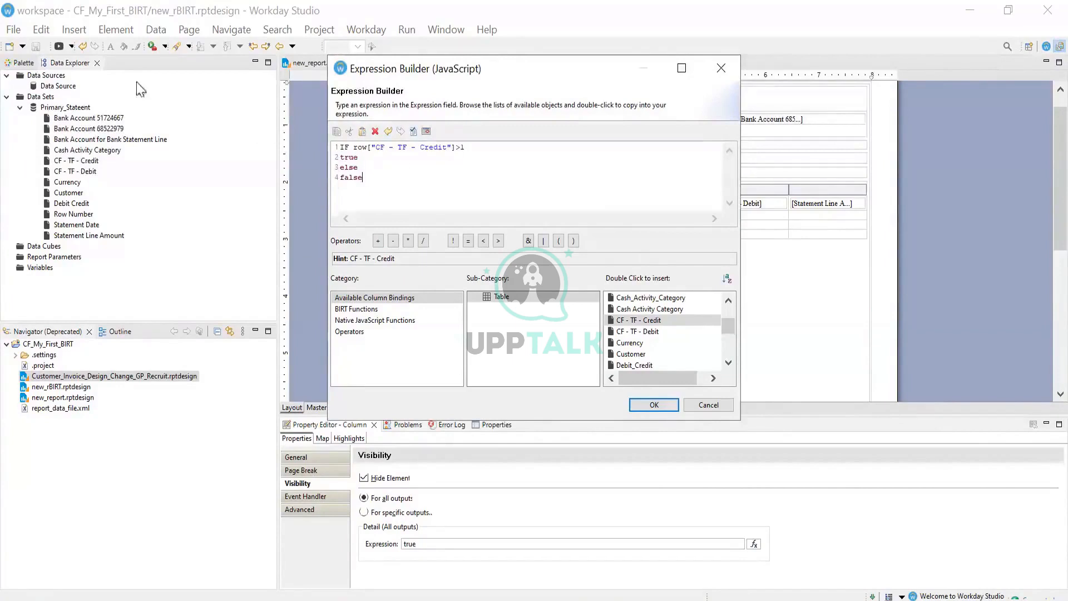
# After a syntax warning, wrap the condition's row reference in parentheses and retry
pyautogui.click(651, 405)
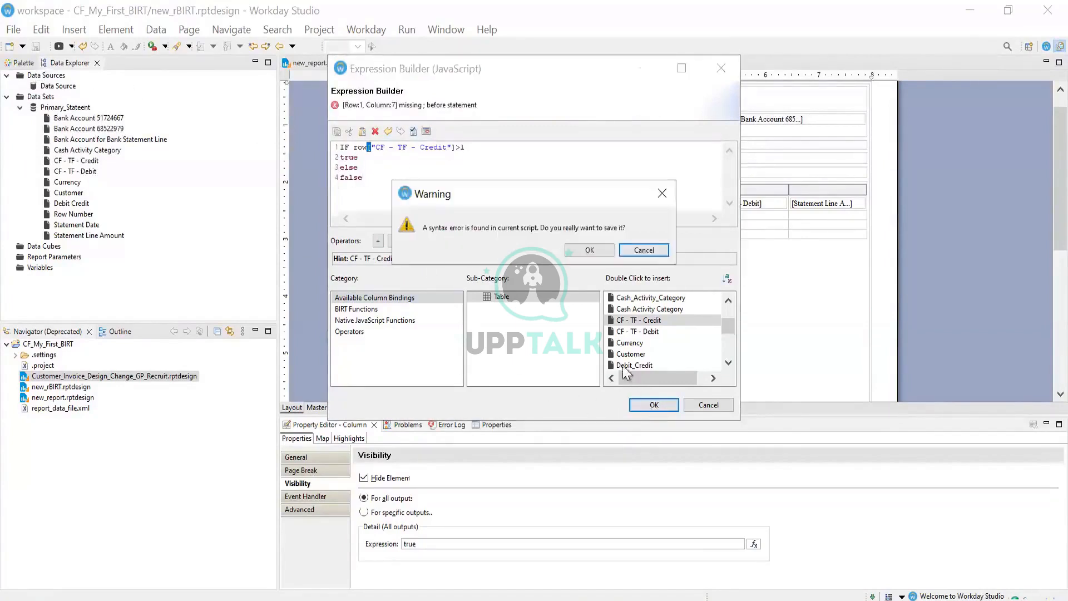
pyautogui.click(634, 251)
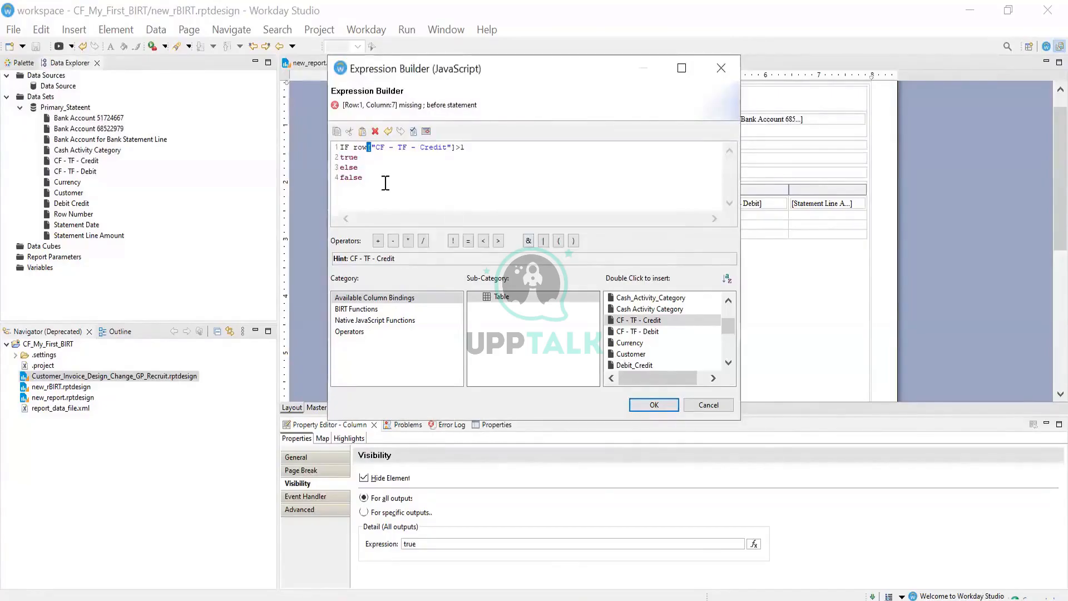
pyautogui.click(352, 148)
pyautogui.write('(')
pyautogui.click(494, 148)
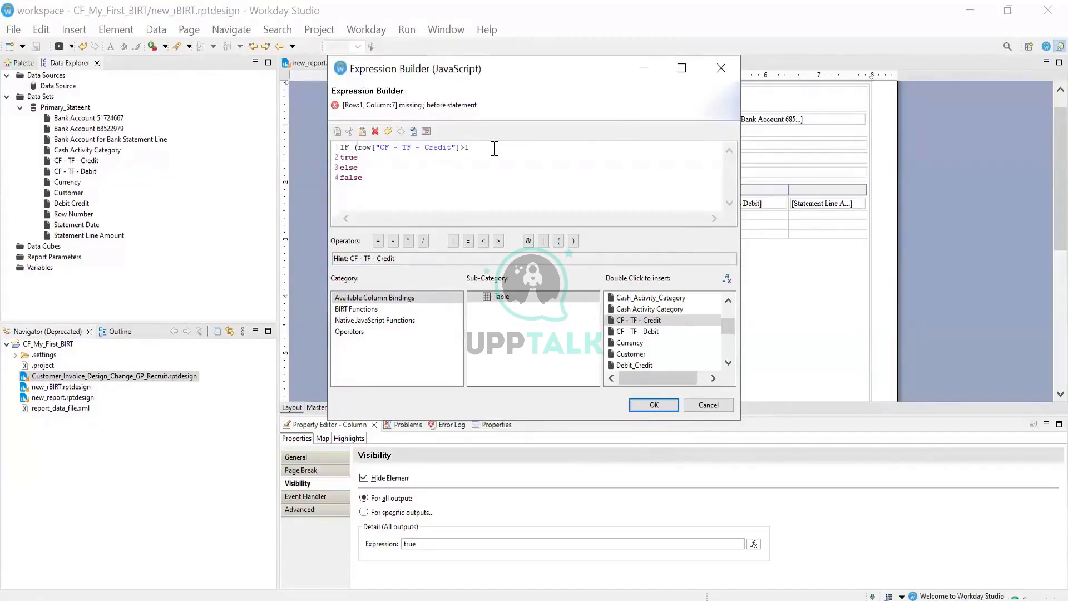
pyautogui.write(')')
pyautogui.click(424, 168)
pyautogui.click(652, 405)
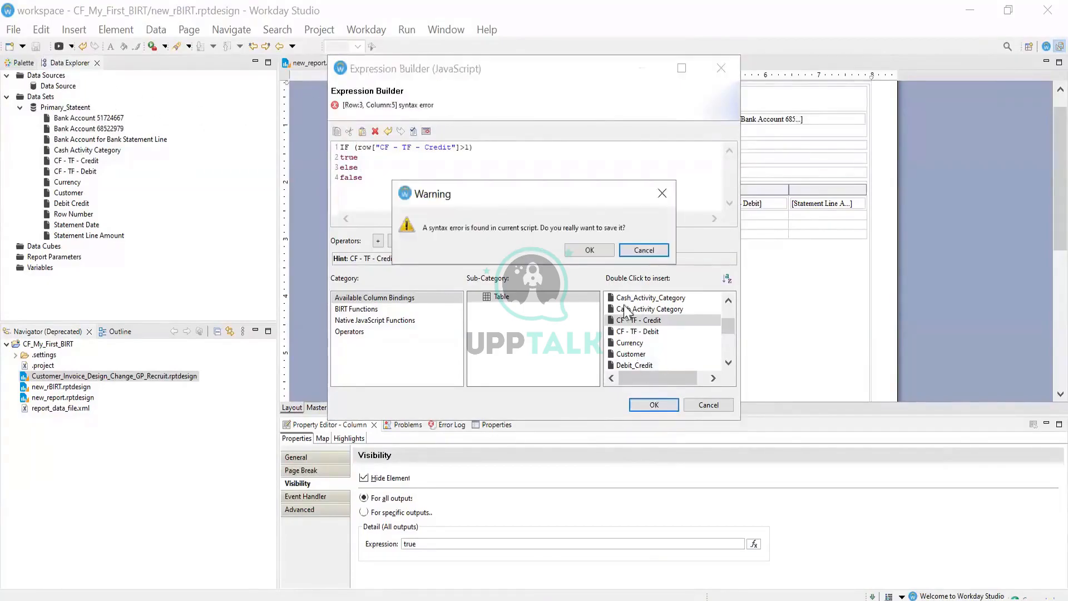
pyautogui.click(639, 250)
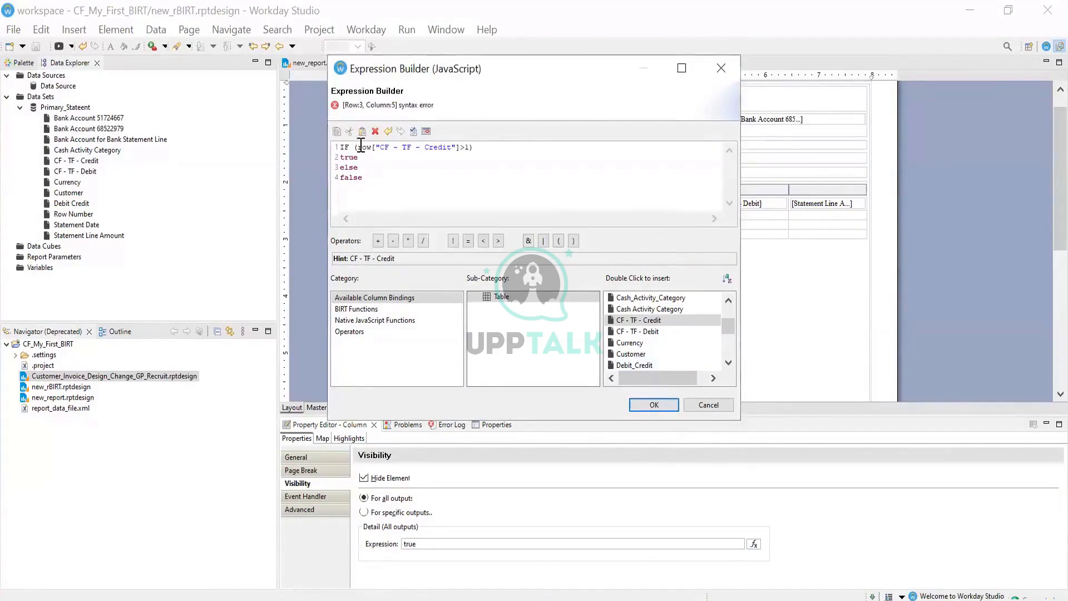
# Add another closing parenthesis, hit a further warning, then remove the extra bracket
pyautogui.click(475, 148)
pyautogui.click(461, 147)
pyautogui.write(')')
pyautogui.click(648, 404)
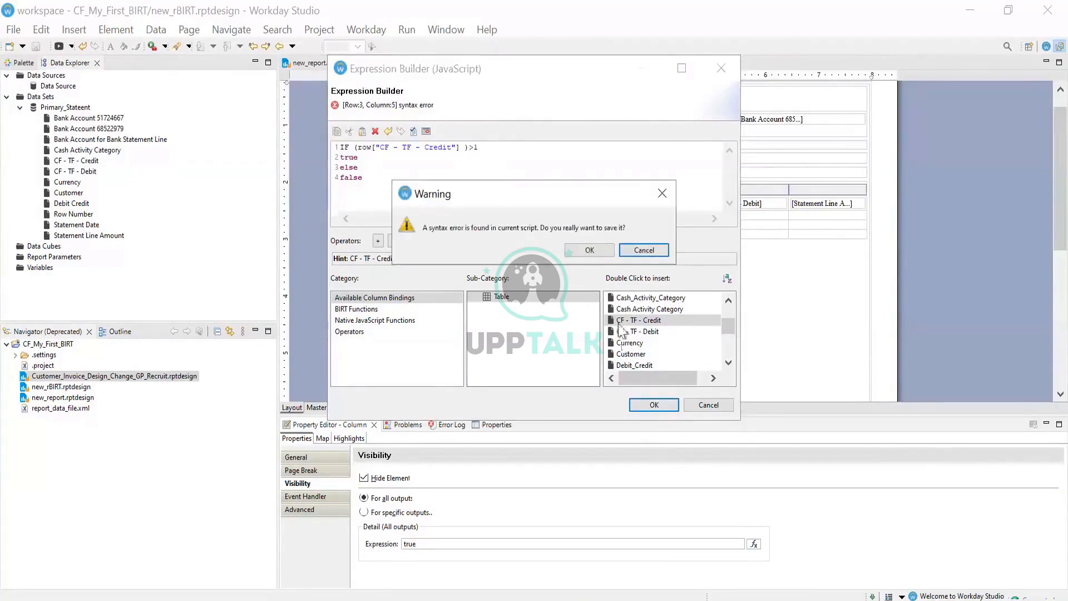
pyautogui.click(643, 250)
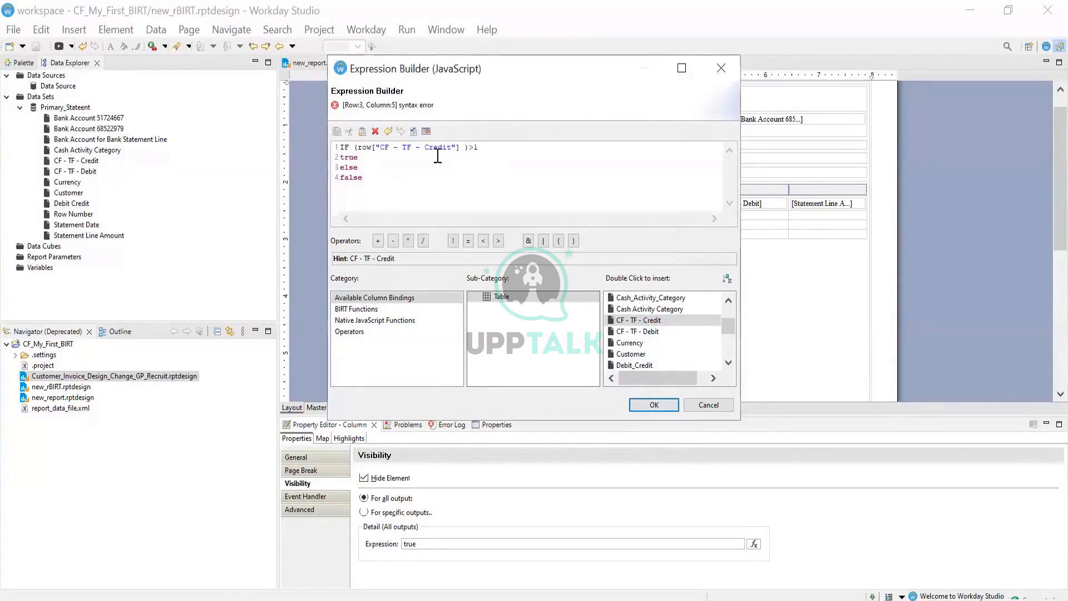
pyautogui.click(476, 147)
pyautogui.write('1')
pyautogui.press('BackSpace')
# Rewrite the first line as if (row["CF - TF - Credit"]) <1, dropping the >1 comparison
pyautogui.click(359, 147)
pyautogui.press('BackSpace')
pyautogui.click(468, 147)
pyautogui.press('BackSpace')
pyautogui.press('BackSpace')
pyautogui.click(353, 148)
pyautogui.press('BackSpace')
pyautogui.press('BackSpace')
pyautogui.press('BackSpace')
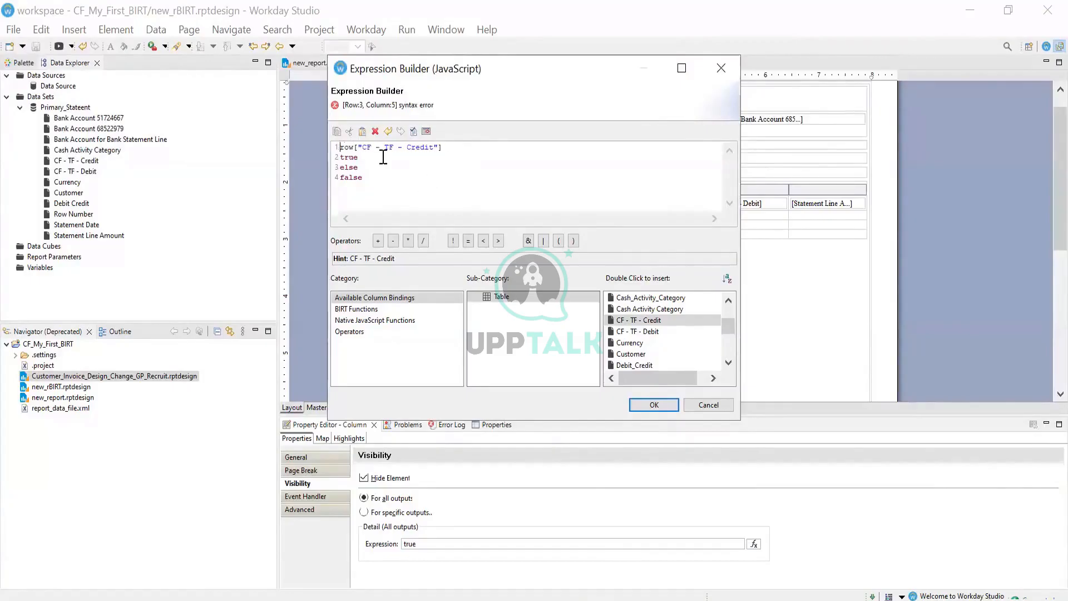
pyautogui.write('if (')
pyautogui.write('<1')
# Dismiss the remaining syntax warning and cancel the Expression Builder without saving
pyautogui.click(650, 405)
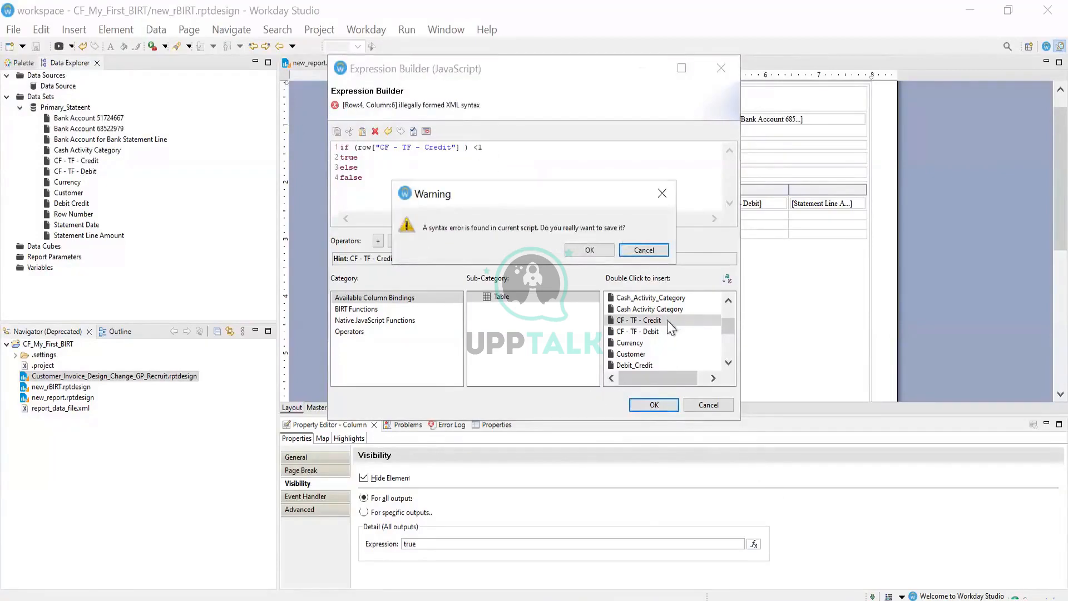
pyautogui.click(657, 251)
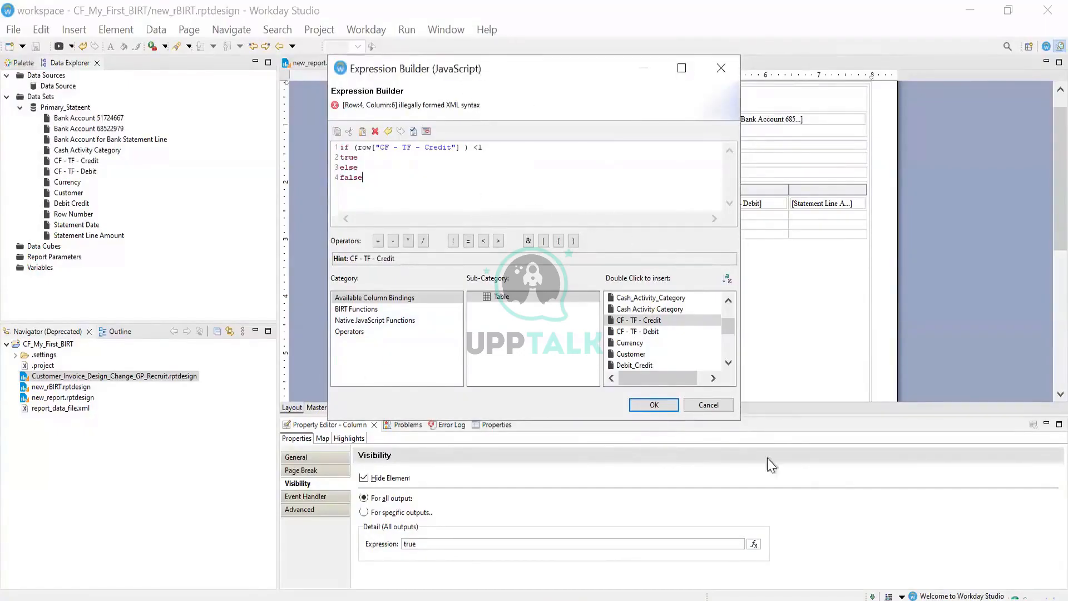
pyautogui.click(716, 407)
pyautogui.rightClick(490, 156)
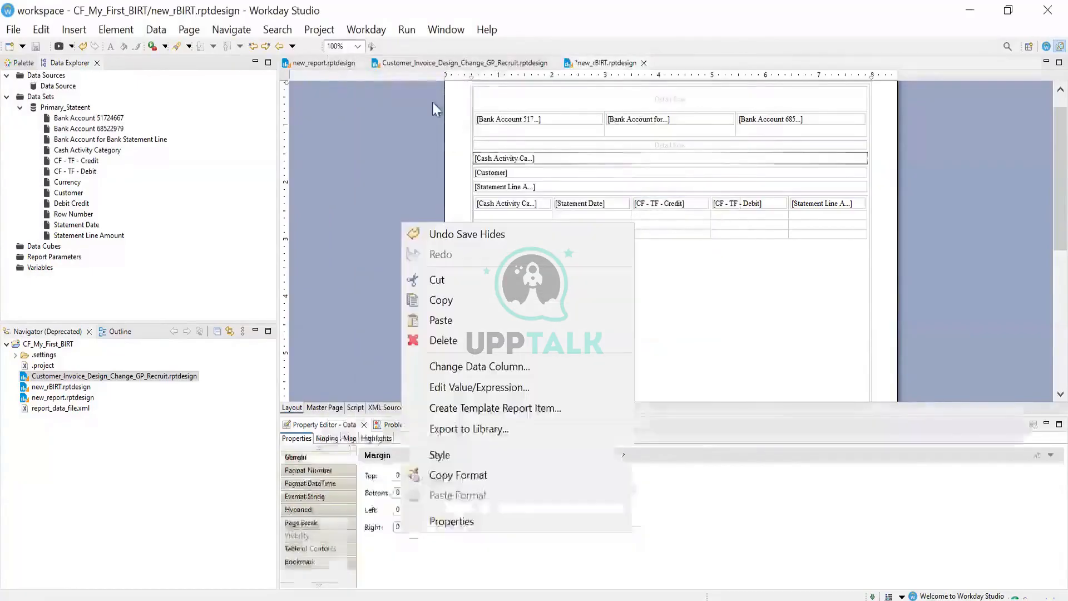
pyautogui.click(481, 29)
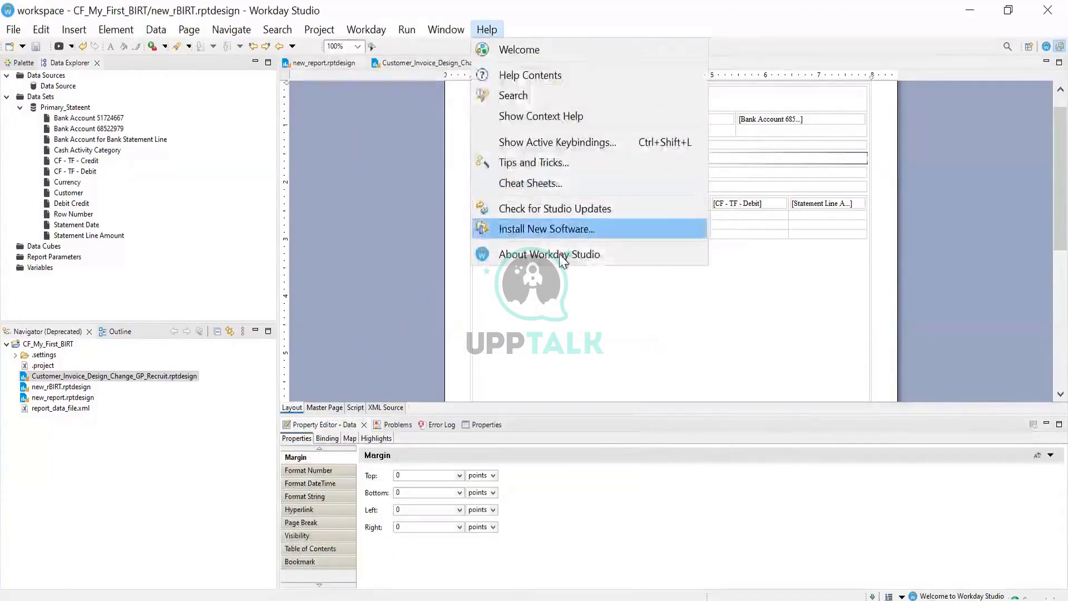
pyautogui.click(559, 254)
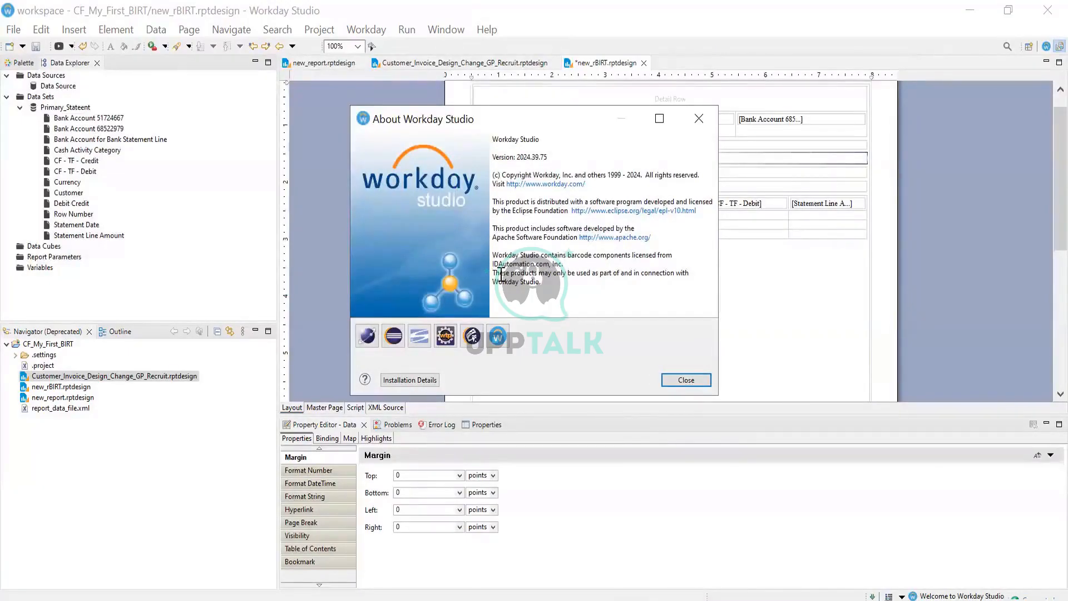
pyautogui.click(685, 380)
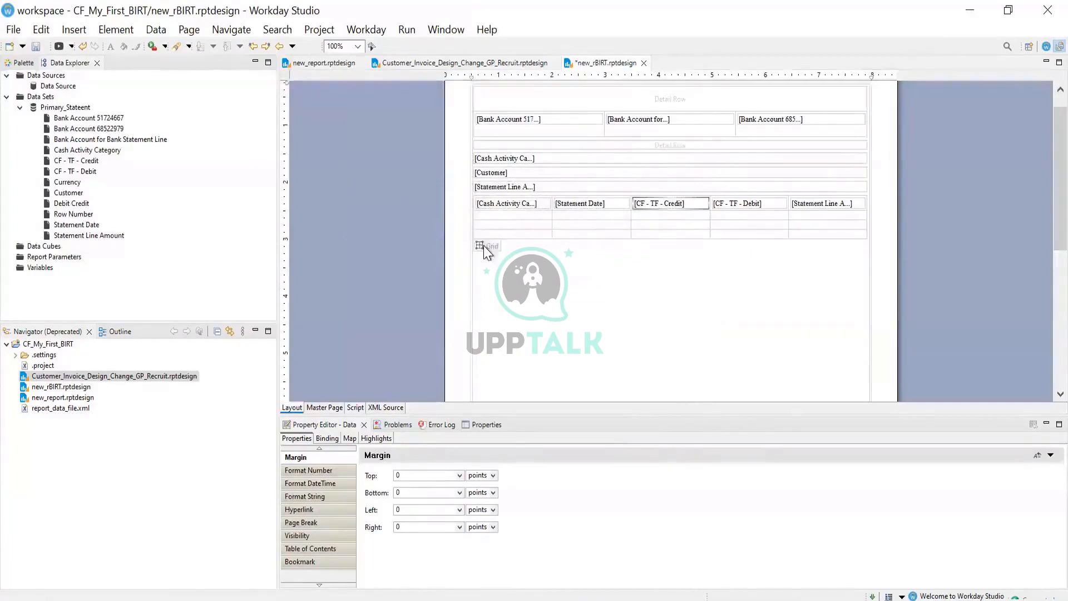
# Select the CF - TF - Credit column and edit its visibility hide expression
pyautogui.click(470, 211)
pyautogui.click(468, 203)
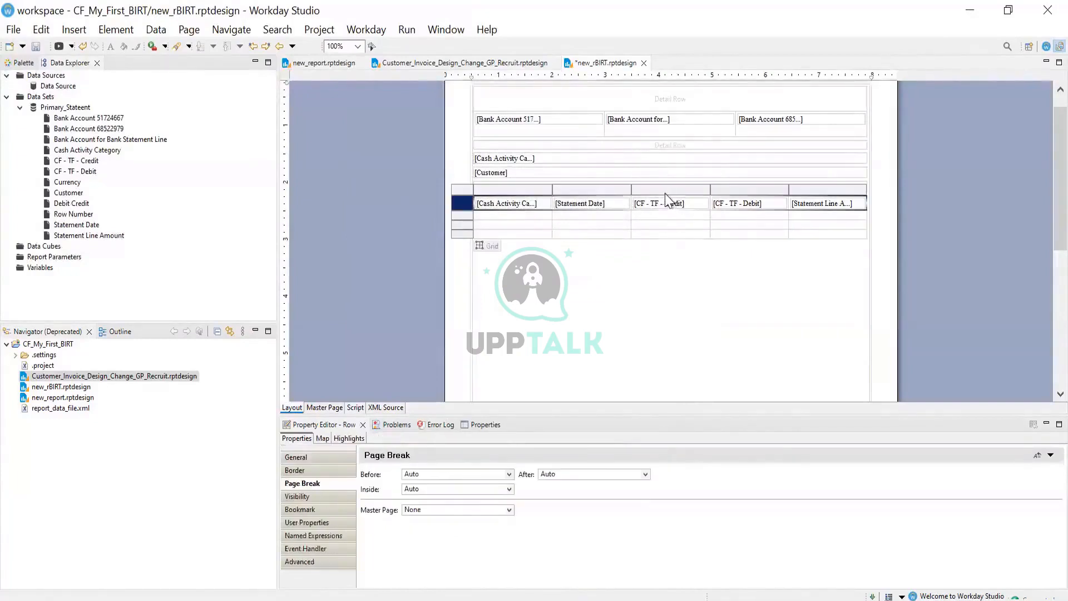
pyautogui.click(663, 190)
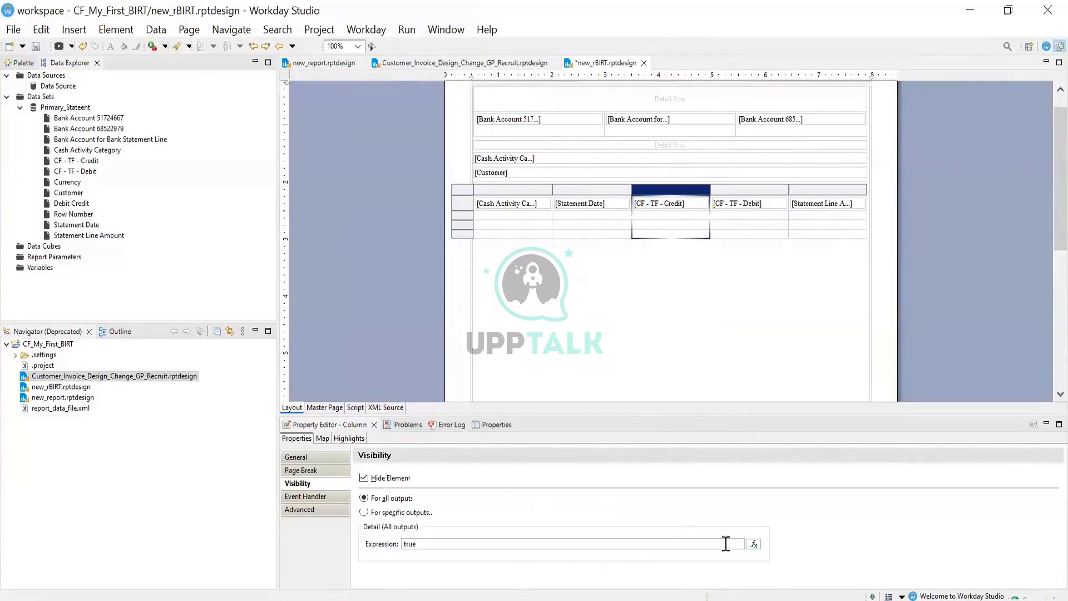
pyautogui.click(753, 545)
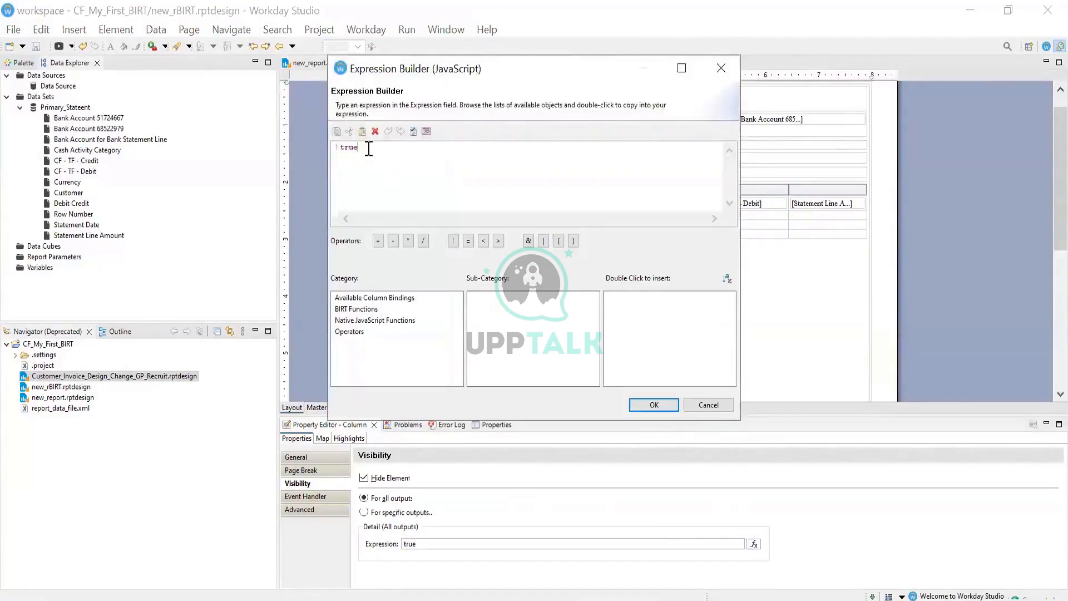
# Enter if row["CF - TF - Credit"]<1 tue else false using the column binding
pyautogui.press('BackSpace')
pyautogui.press('BackSpace')
pyautogui.press('BackSpace')
pyautogui.press('BackSpace')
pyautogui.write('if')
pyautogui.click(364, 299)
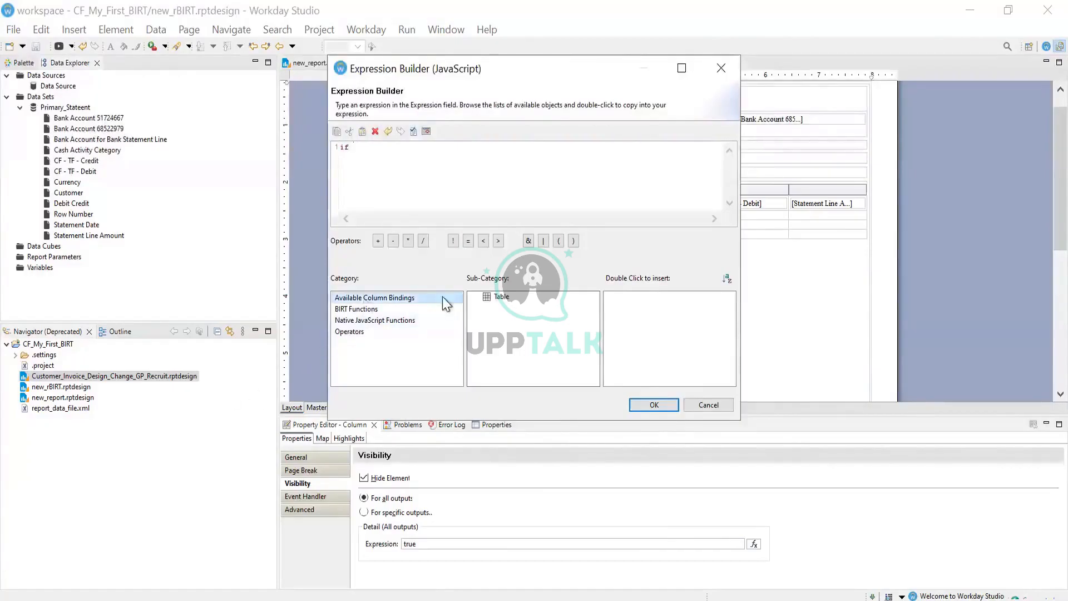
pyautogui.click(492, 300)
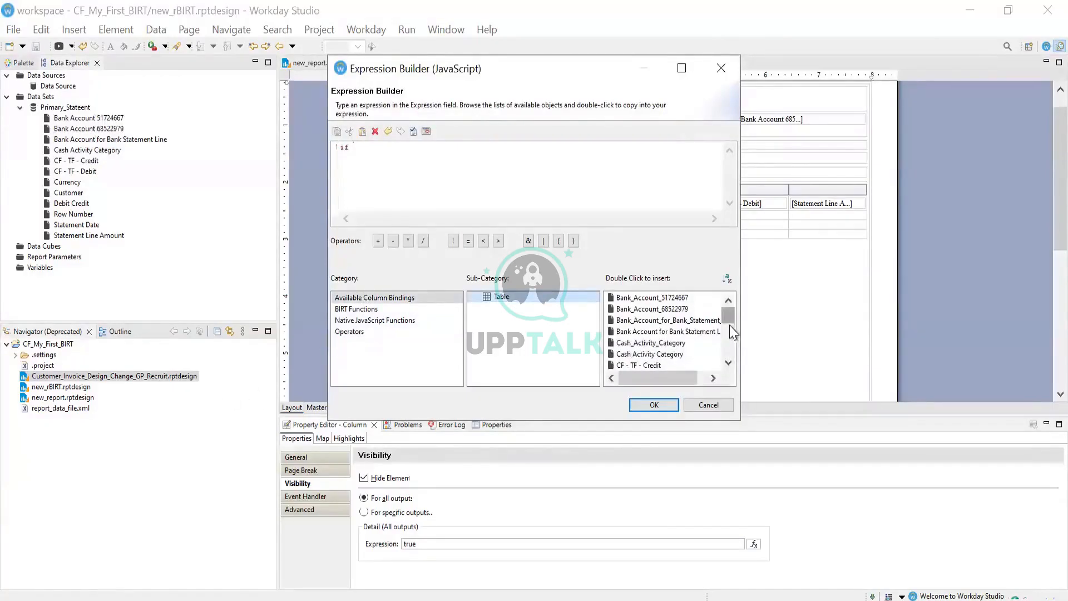
pyautogui.moveTo(732, 316); pyautogui.dragTo(733, 324)
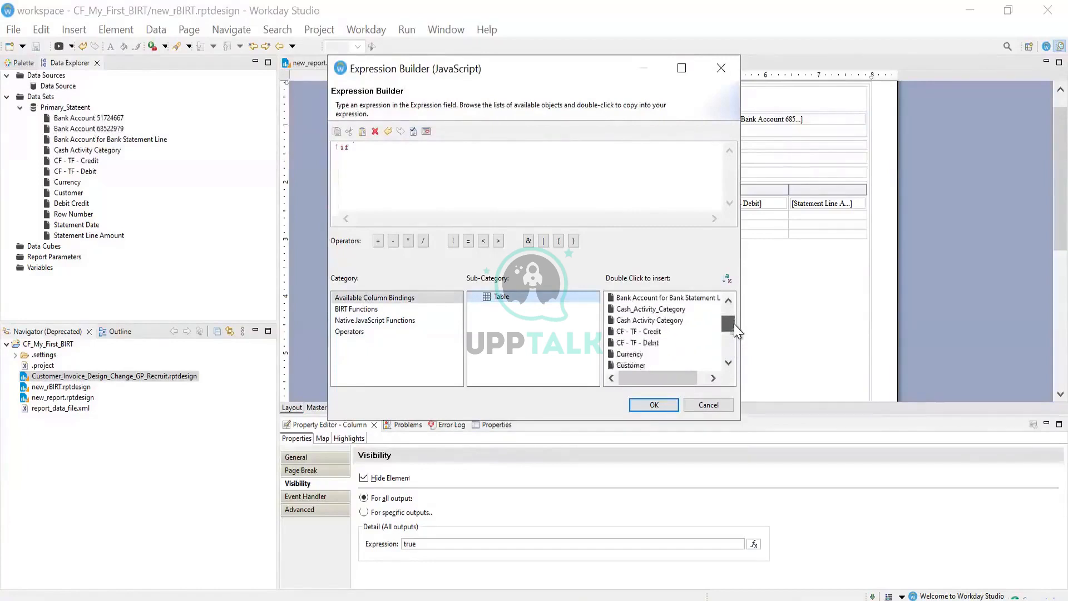
pyautogui.doubleClick(640, 331)
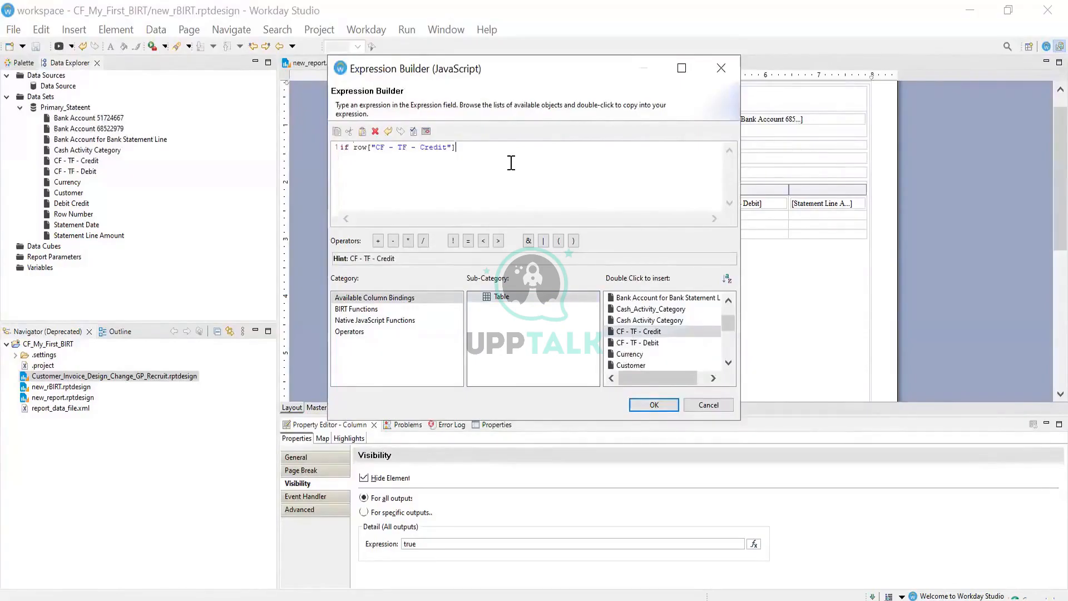
pyautogui.write('<1 ')
pyautogui.write('tue else ')
pyautogui.write('false')
# Split else and false onto separate lines, add the opening parenthesis, and apply the condition
pyautogui.click(377, 158)
pyautogui.press('Return')
pyautogui.click(357, 158)
pyautogui.press('Return')
pyautogui.click(347, 180)
pyautogui.press('BackSpace')
pyautogui.click(375, 148)
pyautogui.click(353, 147)
pyautogui.write('(')
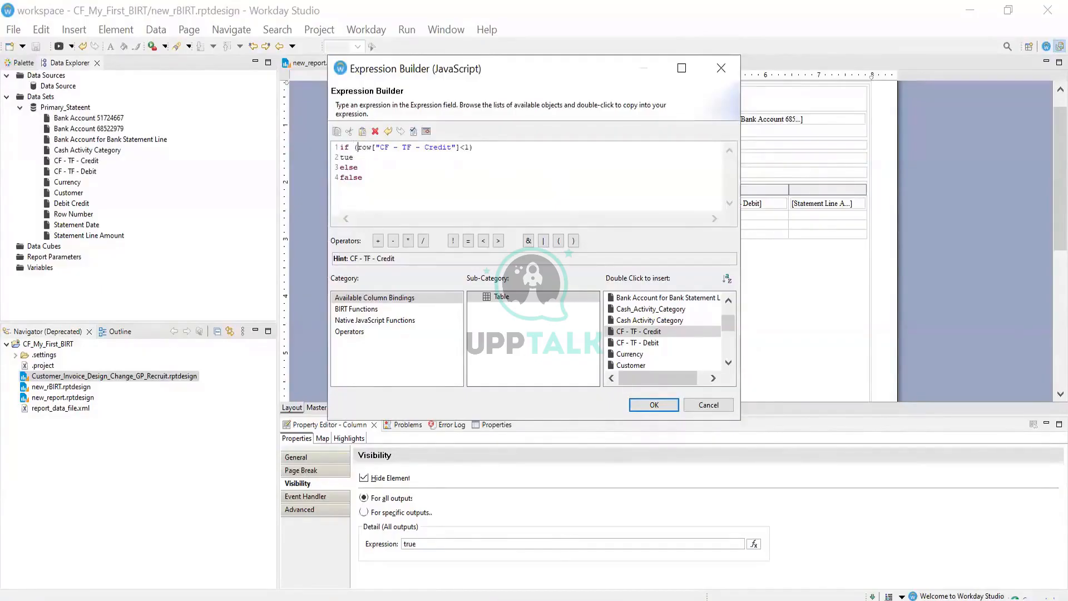
pyautogui.click(652, 397)
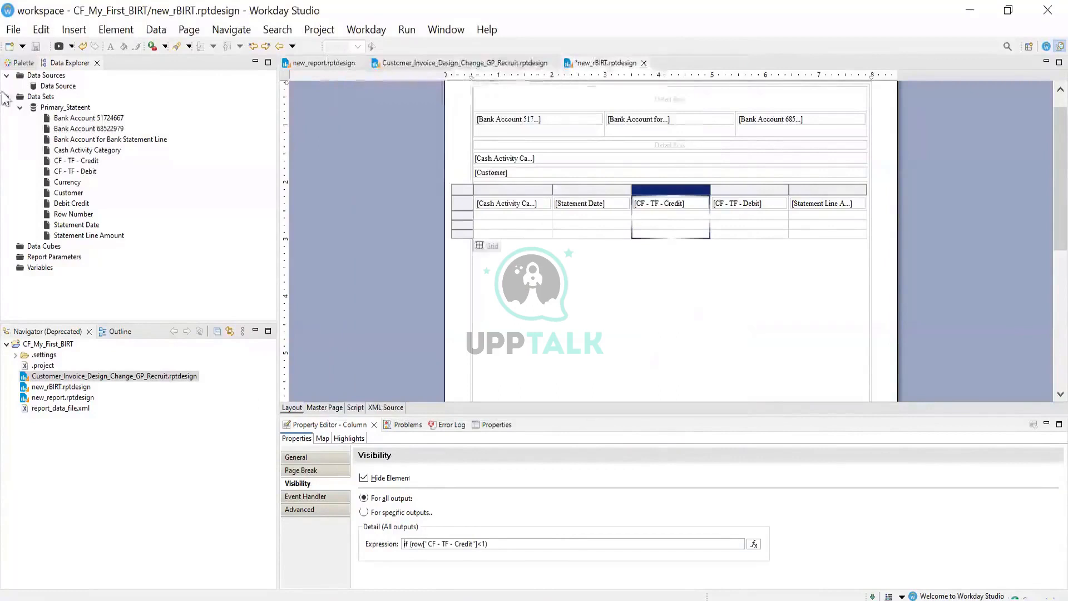
# Save the design and preview new_rBIRT as a 10-page PDF, then return to the layout
pyautogui.click(34, 46)
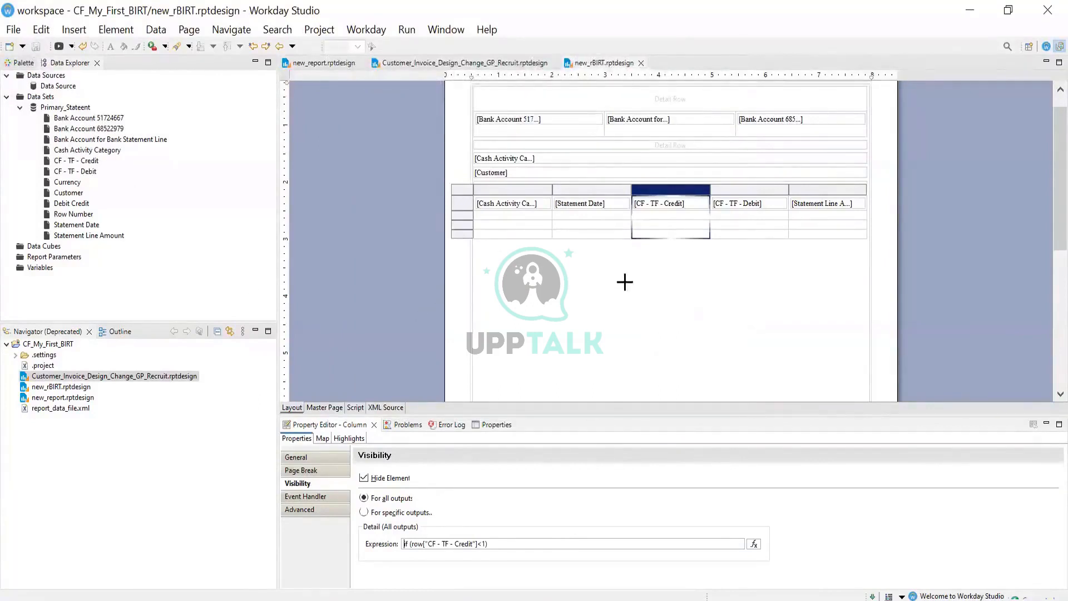
pyautogui.click(662, 236)
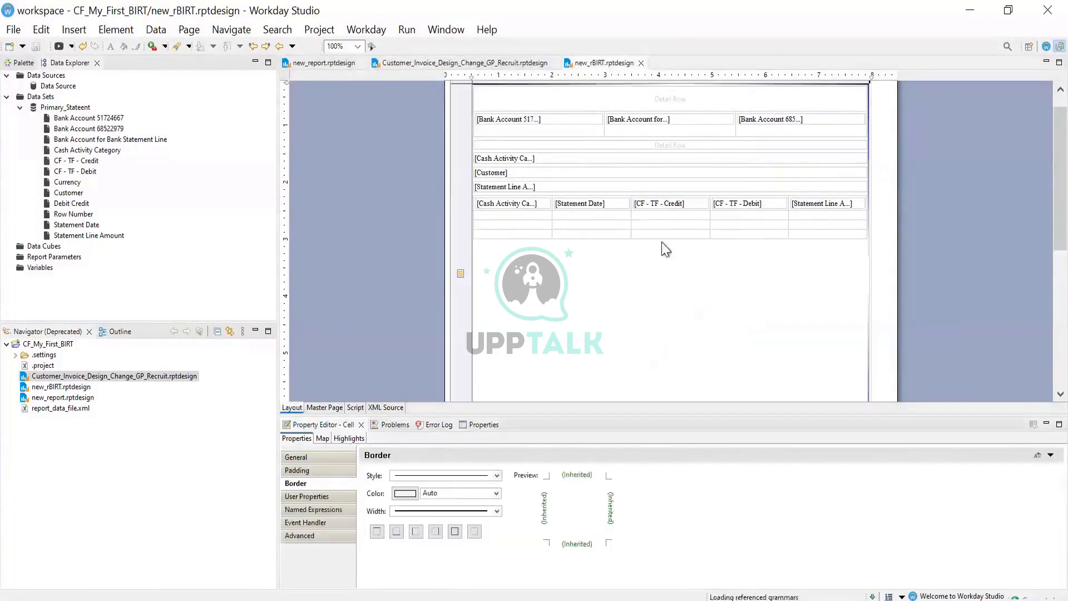
pyautogui.click(666, 188)
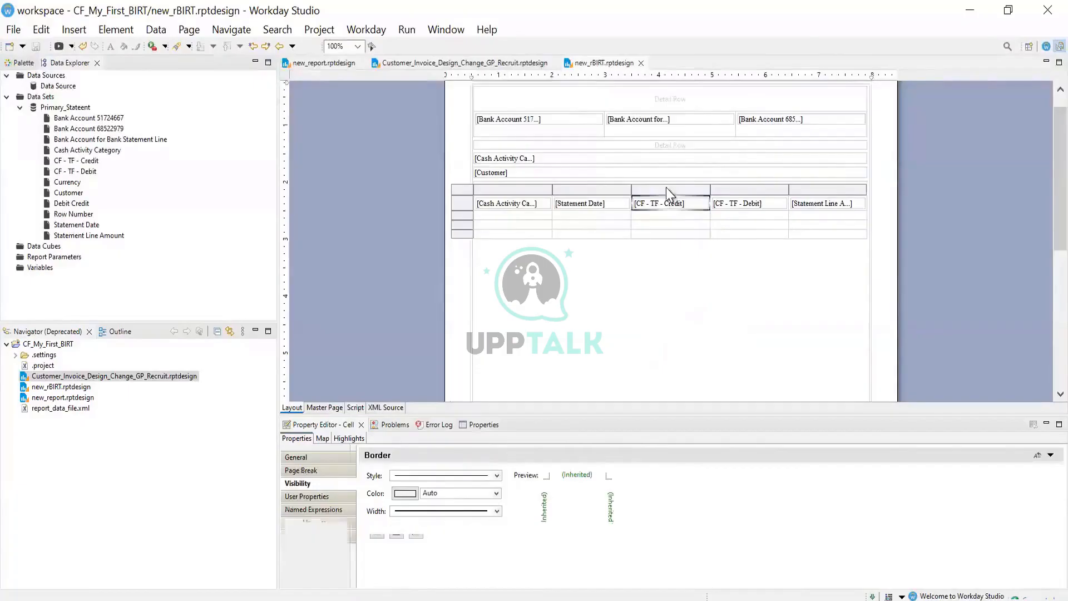
pyautogui.click(407, 31)
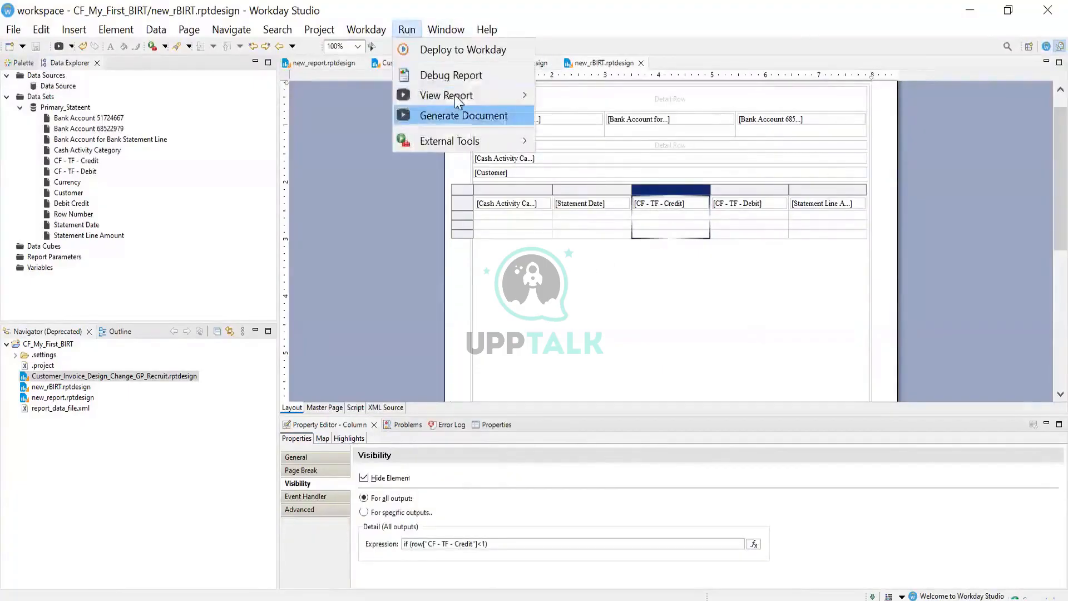
pyautogui.moveTo(461, 97)
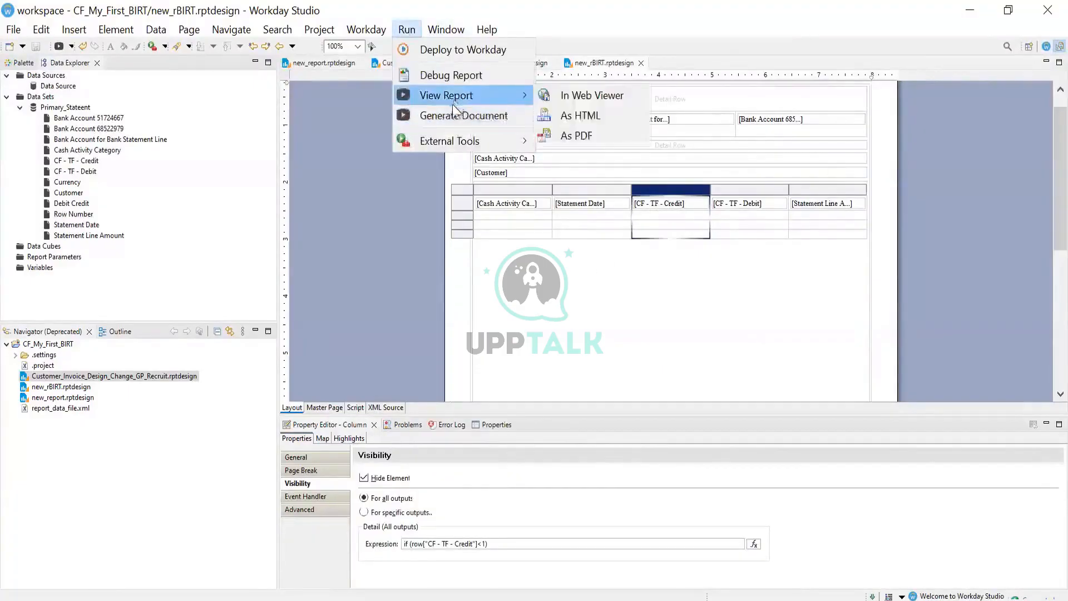
pyautogui.click(573, 137)
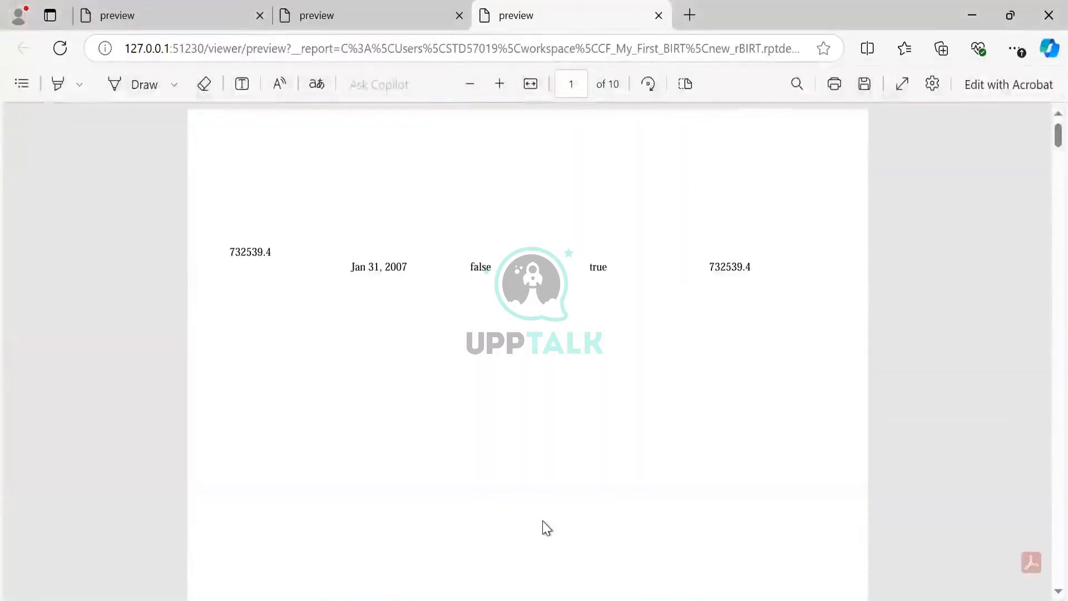
pyautogui.hotkey('alt', 'Tab')
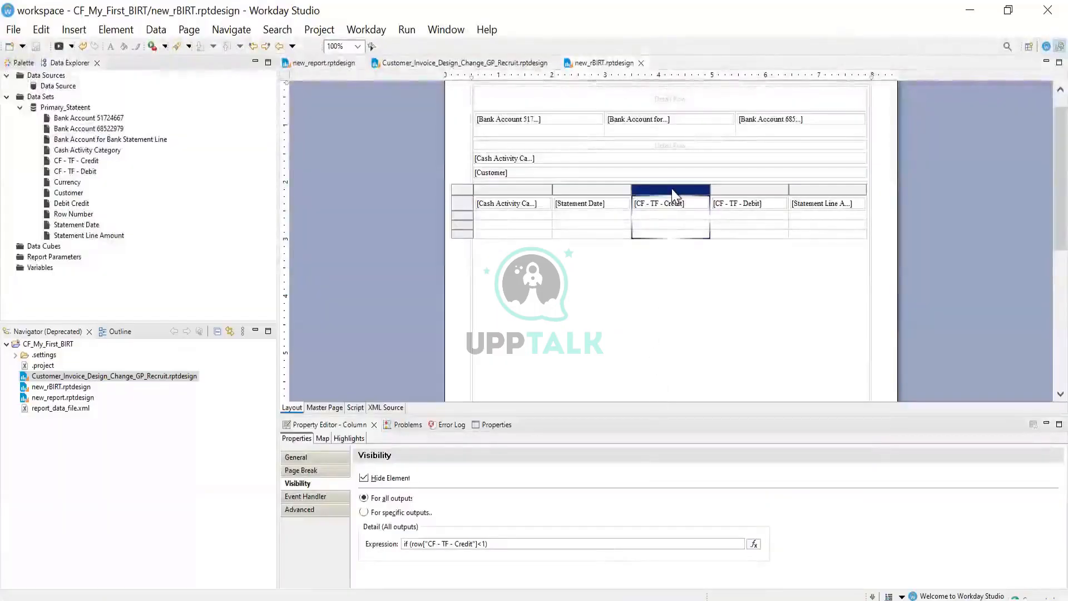
# Change the credit column's hide condition from <1 to >1 and save the design
pyautogui.click(753, 544)
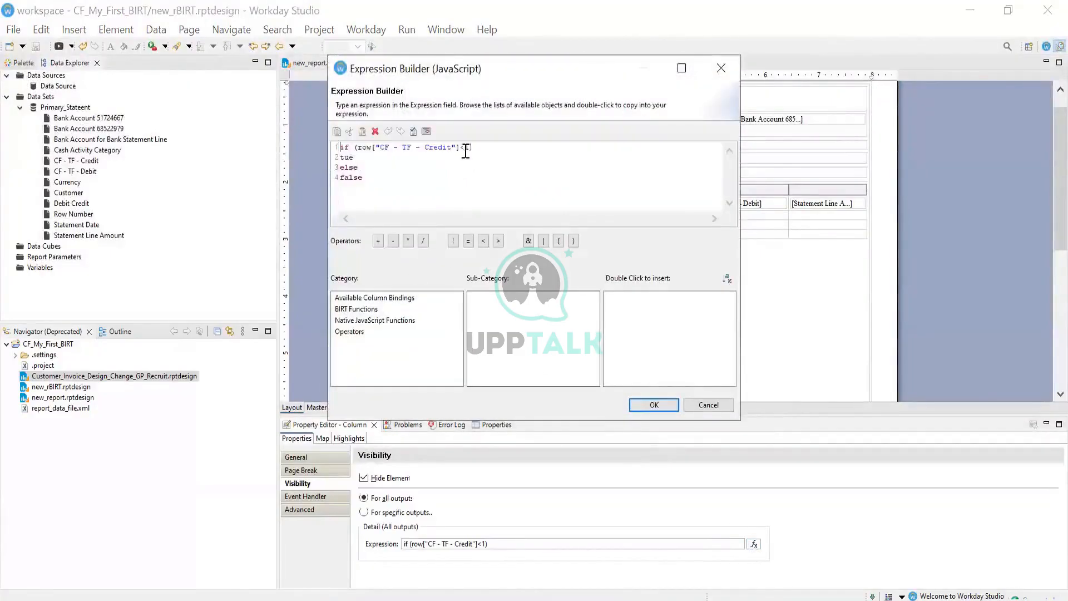
pyautogui.click(464, 148)
pyautogui.press('BackSpace')
pyautogui.write('>')
pyautogui.click(654, 404)
pyautogui.click(37, 47)
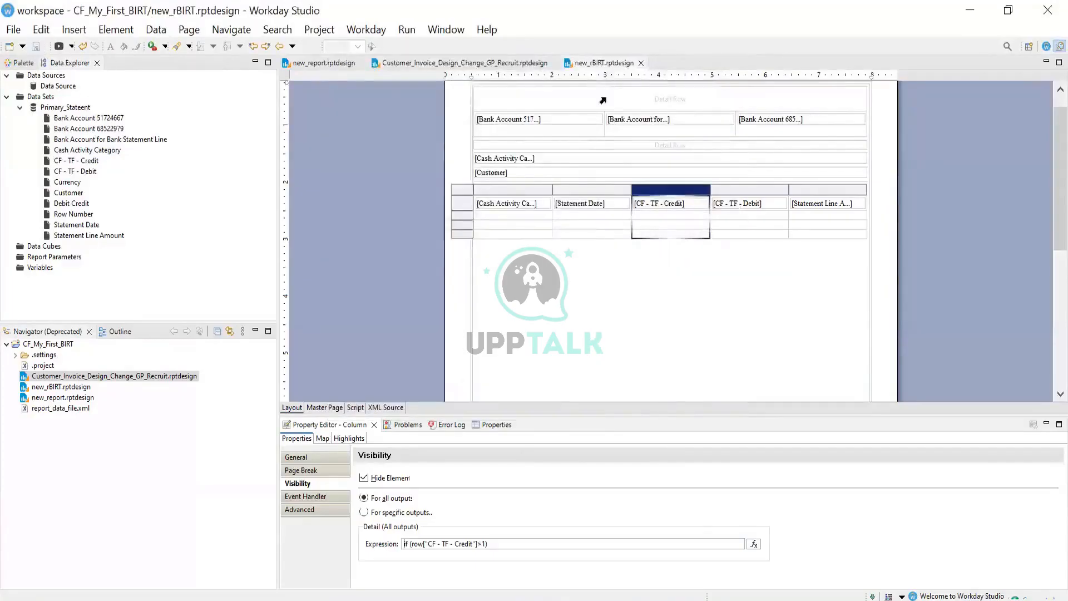
# Preview the report as HTML, showing the Jan 31, 2007 row with 732539.4
pyautogui.rightClick(635, 65)
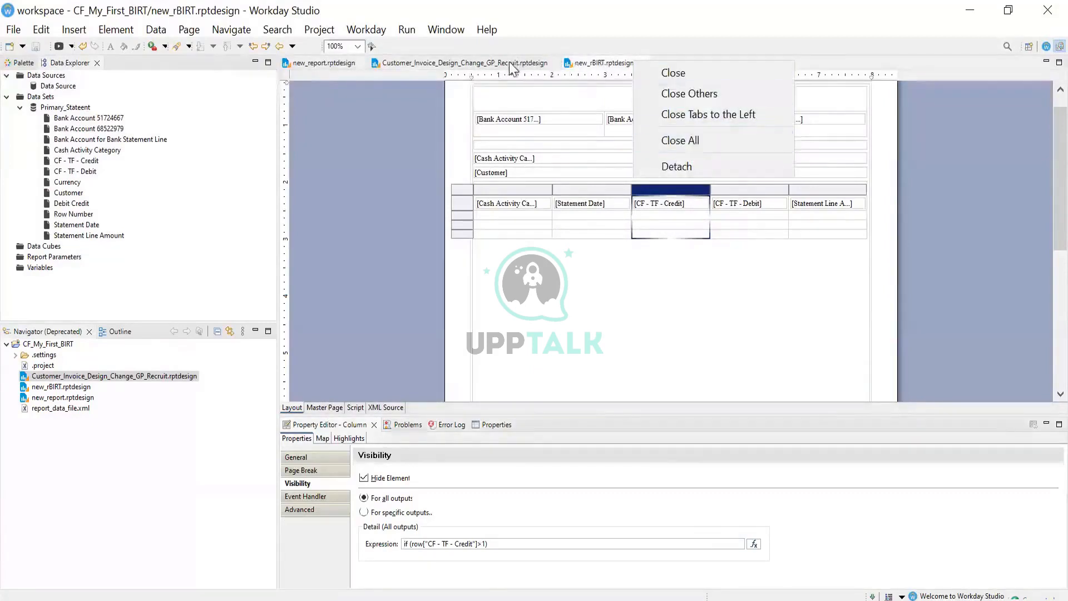
pyautogui.click(596, 68)
pyautogui.rightClick(592, 64)
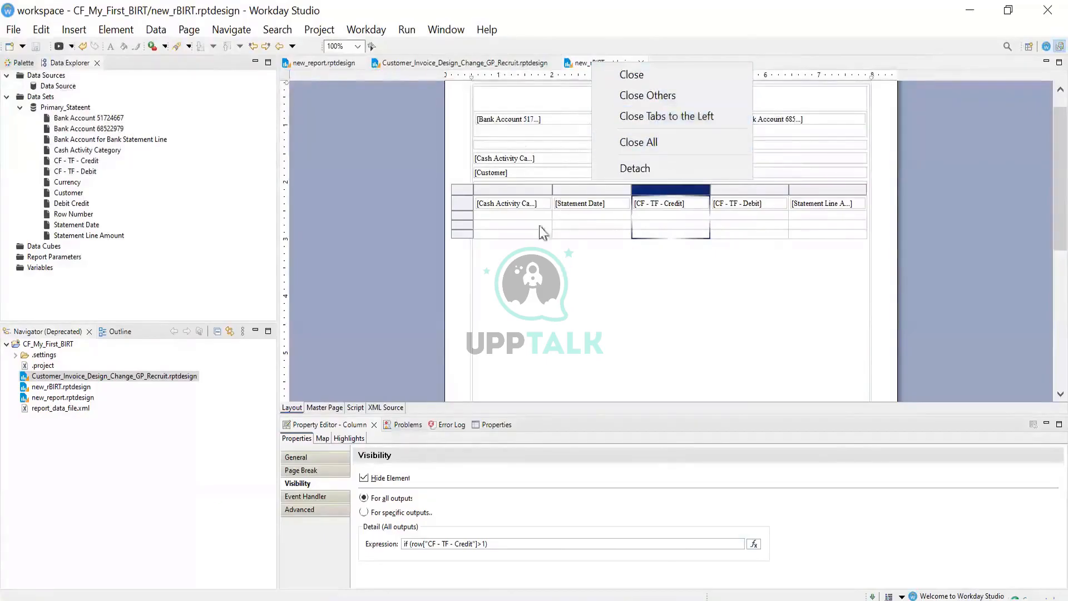
pyautogui.click(399, 32)
pyautogui.click(402, 32)
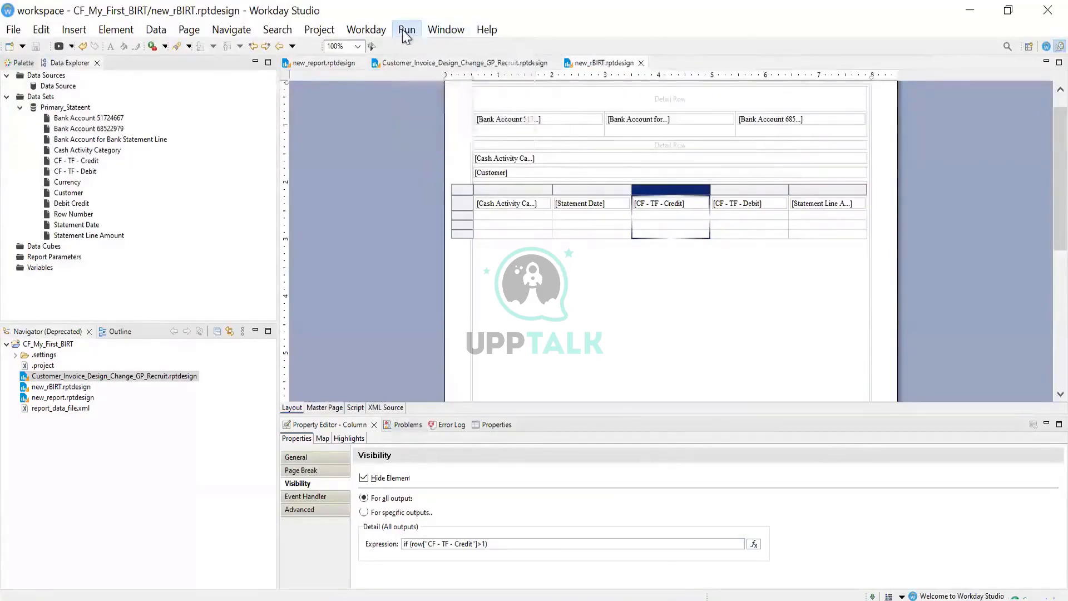
pyautogui.click(439, 30)
pyautogui.click(407, 30)
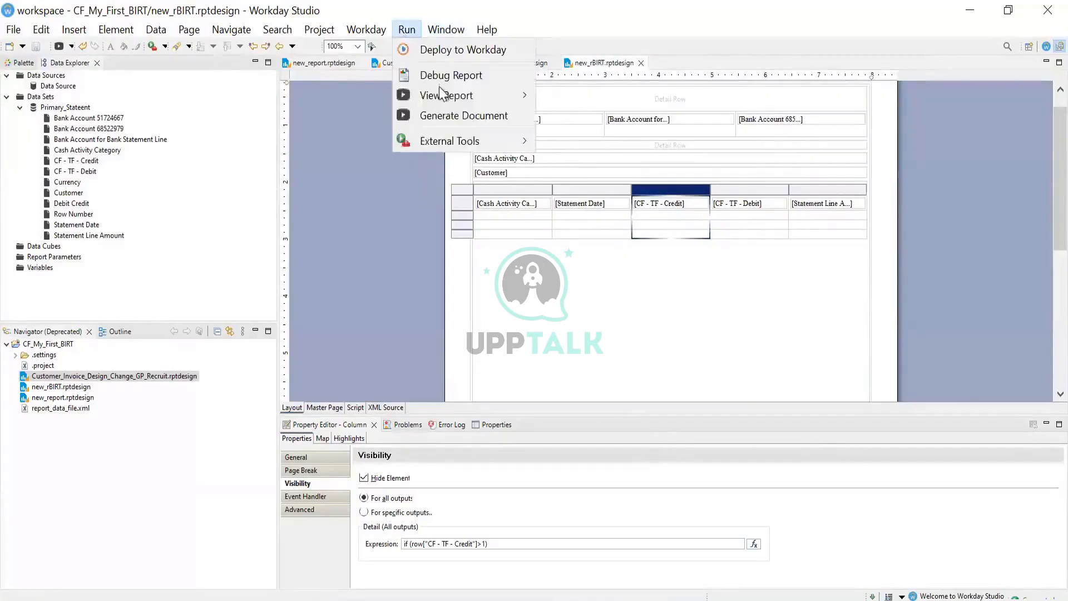
pyautogui.moveTo(452, 99)
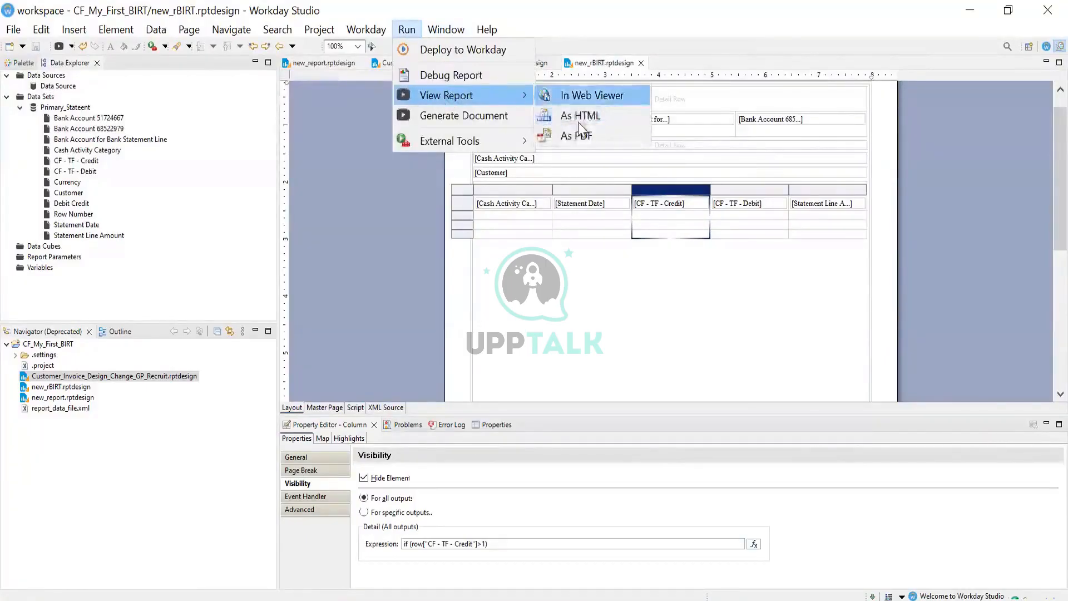
pyautogui.click(574, 112)
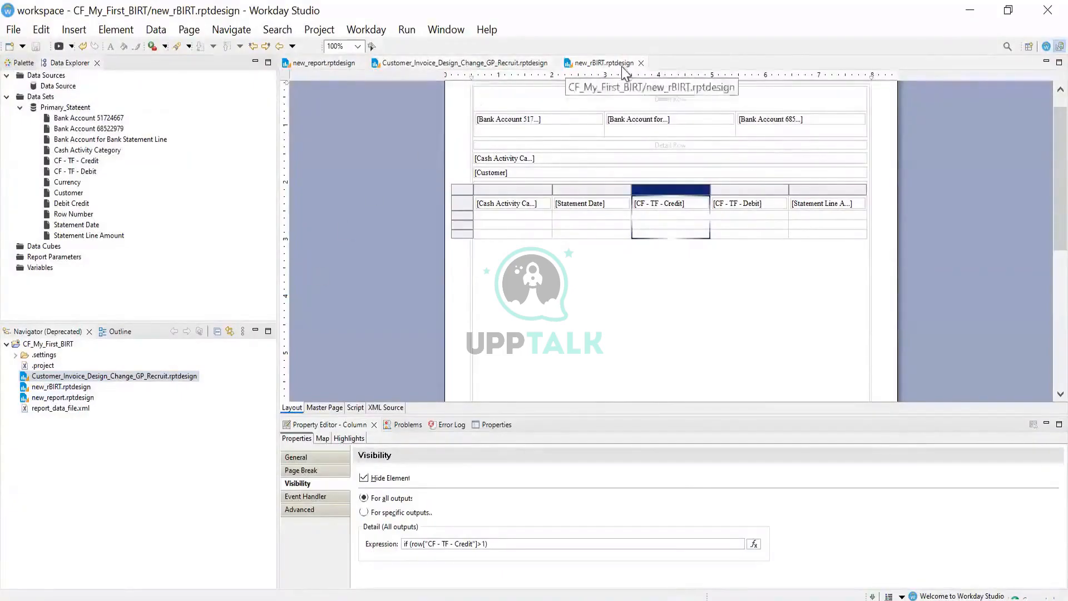
# Deploy new_rBIRT.rptdesign to Workday on impl1, targeting CR - Bank Account Statement Lines
pyautogui.click(75, 388)
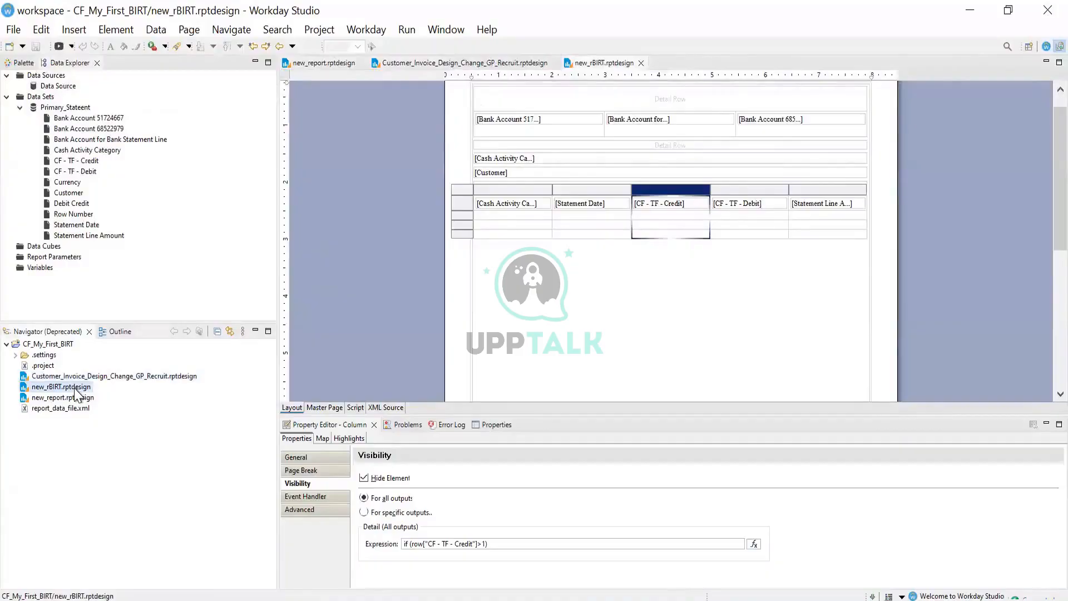
pyautogui.rightClick(75, 388)
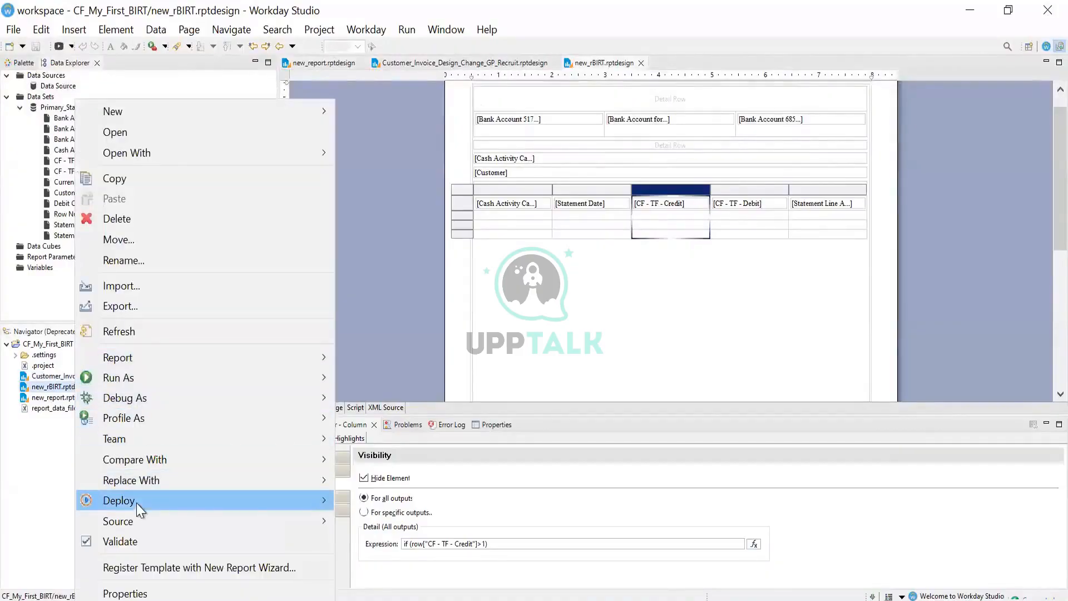
pyautogui.moveTo(136, 503)
pyautogui.click(386, 494)
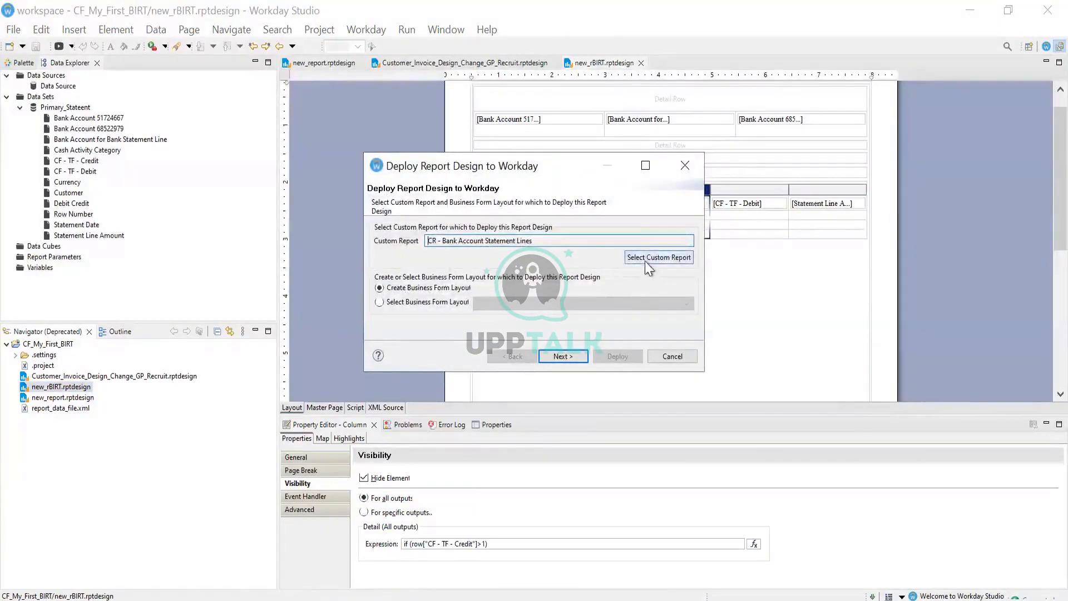
pyautogui.click(646, 260)
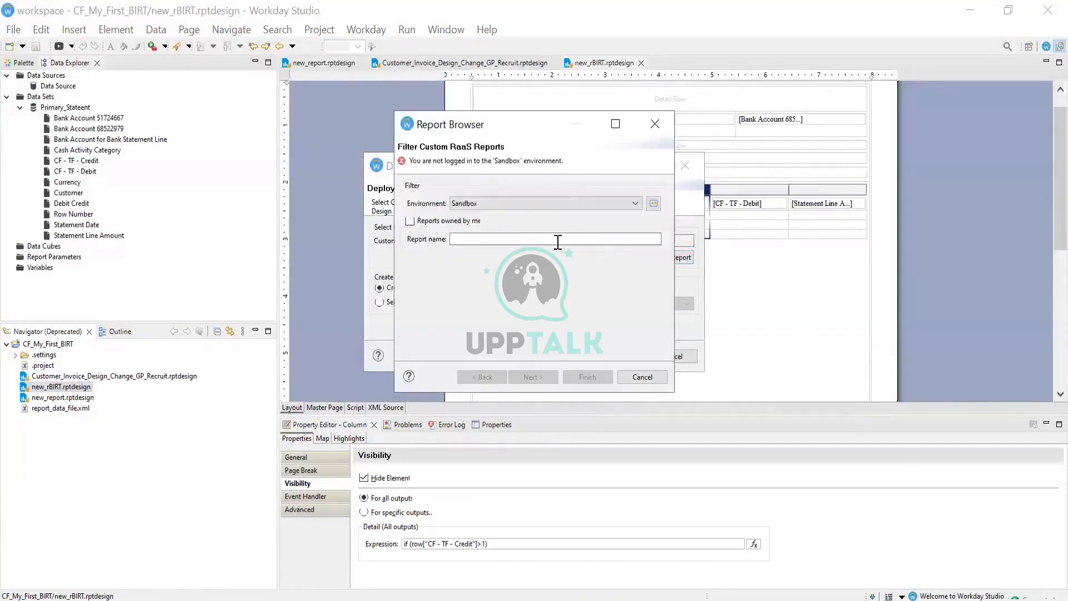
pyautogui.click(500, 203)
pyautogui.click(482, 234)
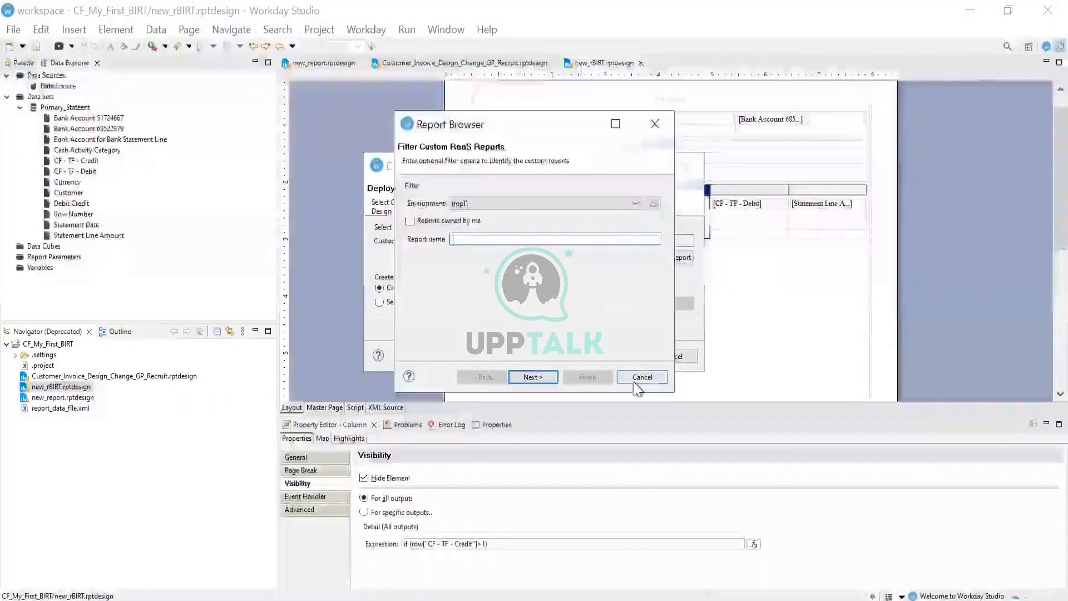
pyautogui.click(634, 383)
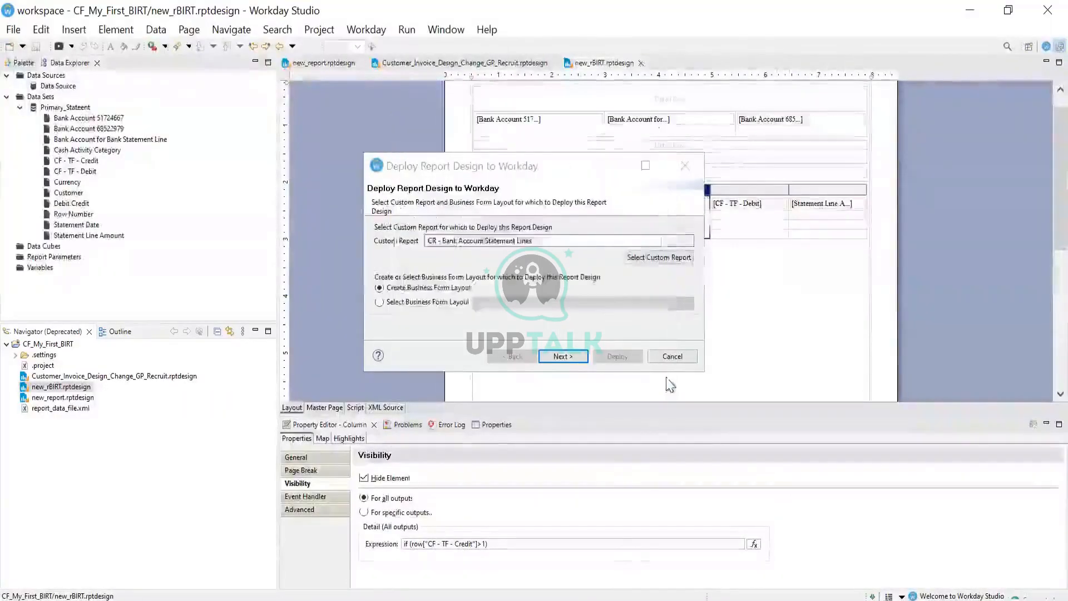
# Cancel the deploy dialog and reselect the layout cell around the statement table
pyautogui.click(672, 359)
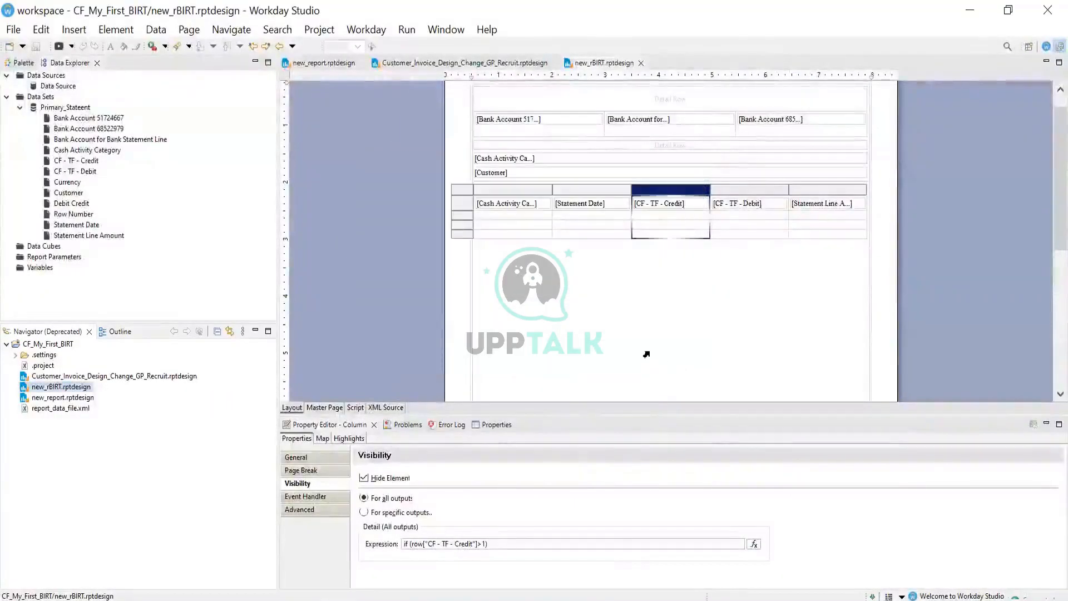
pyautogui.click(618, 299)
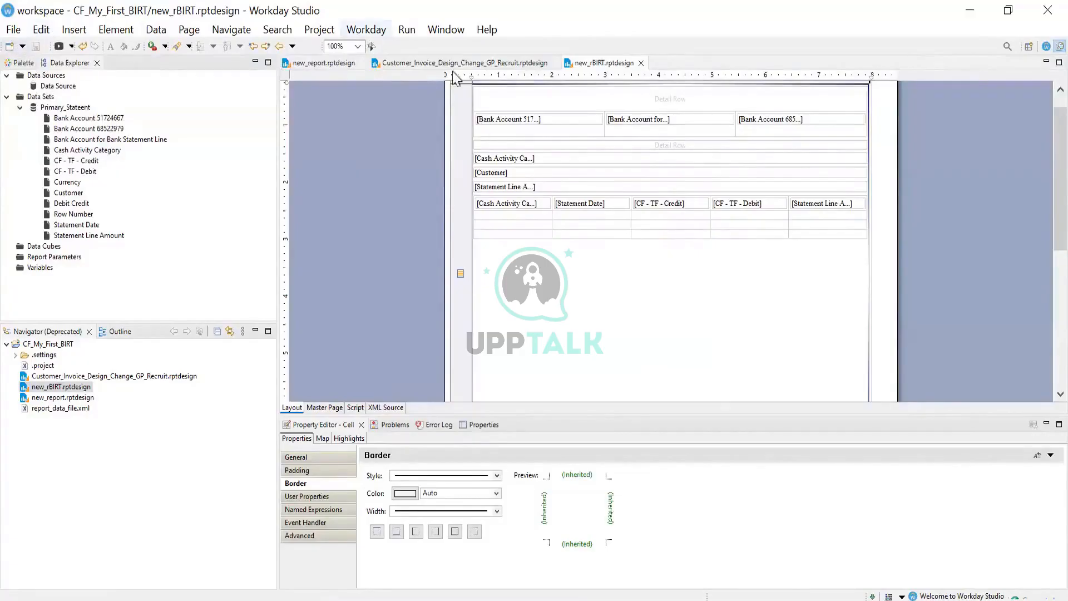
# Deploy new_rBIRT.rptdesign to Workday with Create Business Form Layout selected, and continue
pyautogui.rightClick(70, 389)
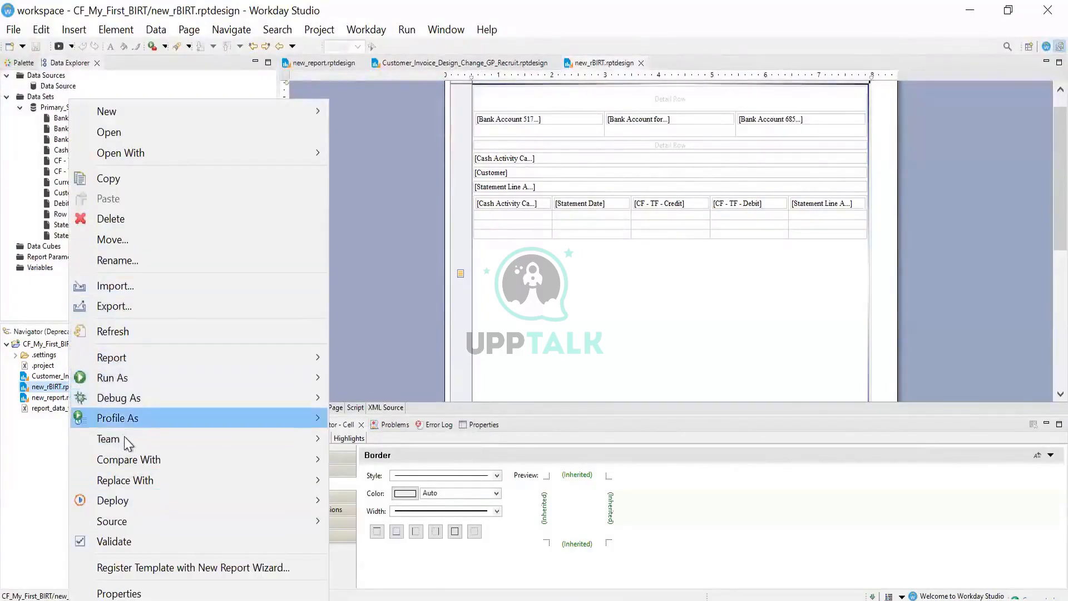
pyautogui.moveTo(212, 509)
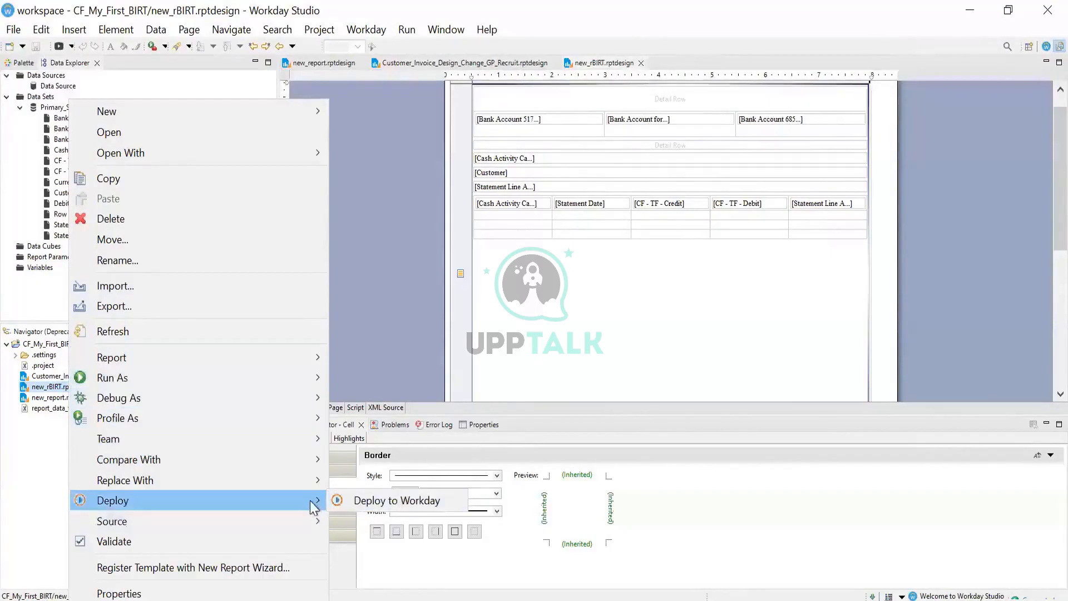
pyautogui.click(389, 501)
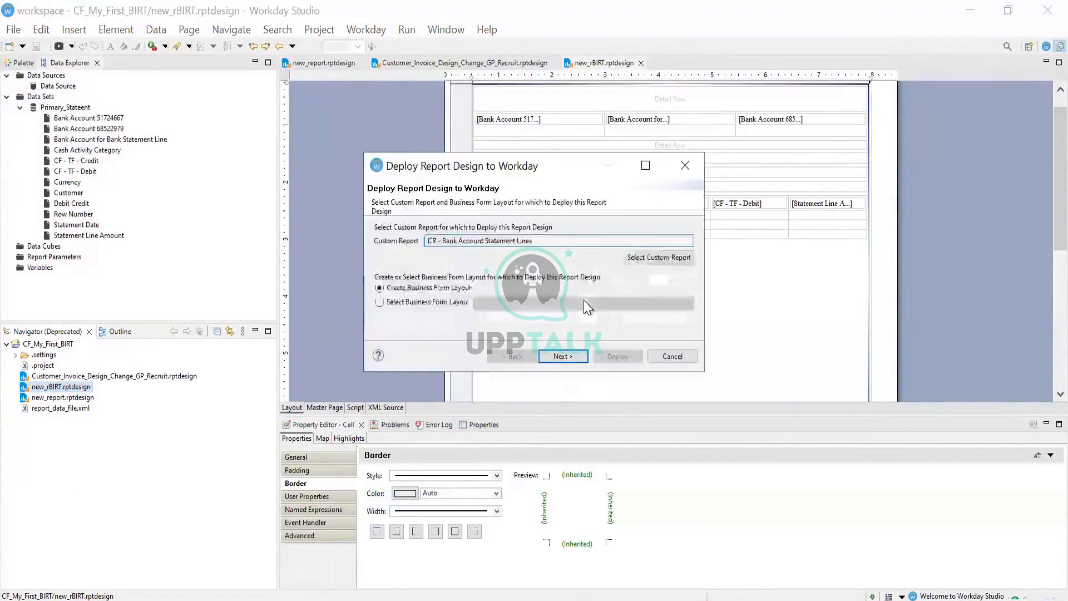
pyautogui.click(435, 307)
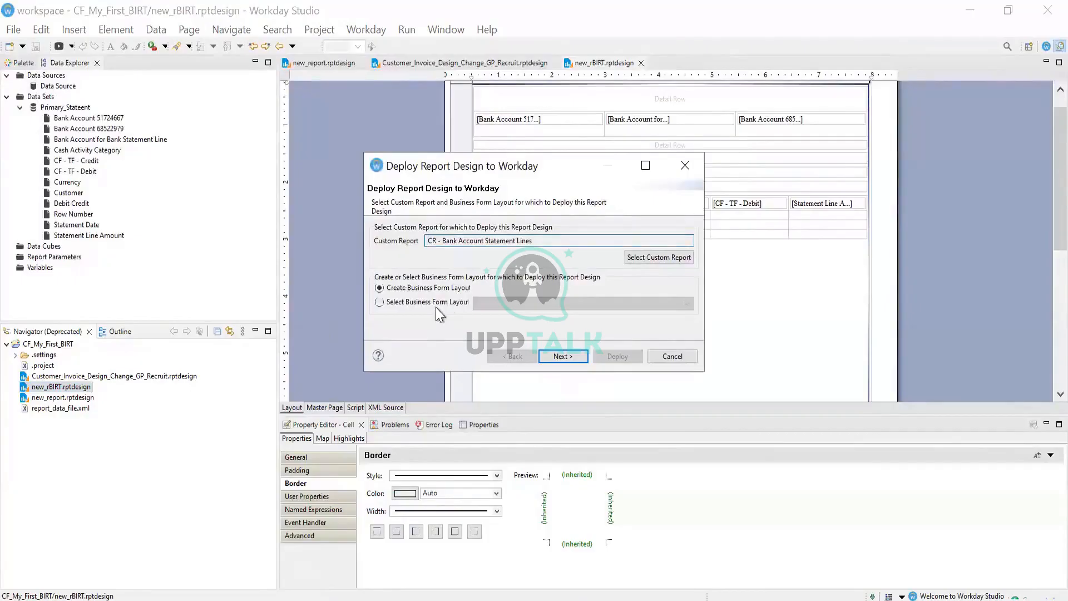
pyautogui.click(400, 289)
pyautogui.click(545, 355)
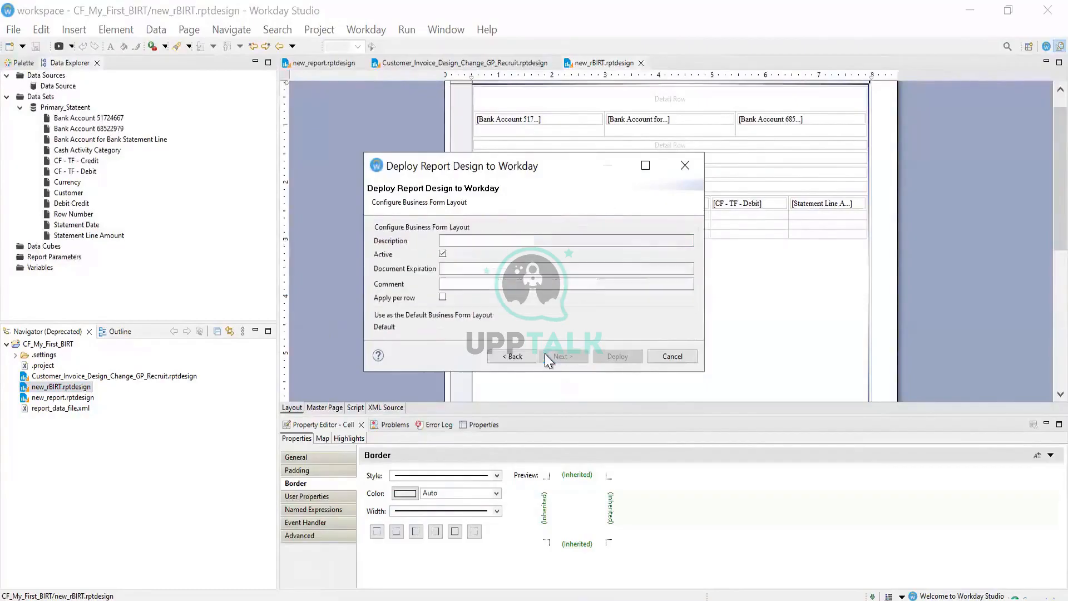
# Keep creating a new layout, and enter comment 2016 and description Bank
pyautogui.click(512, 355)
pyautogui.click(411, 305)
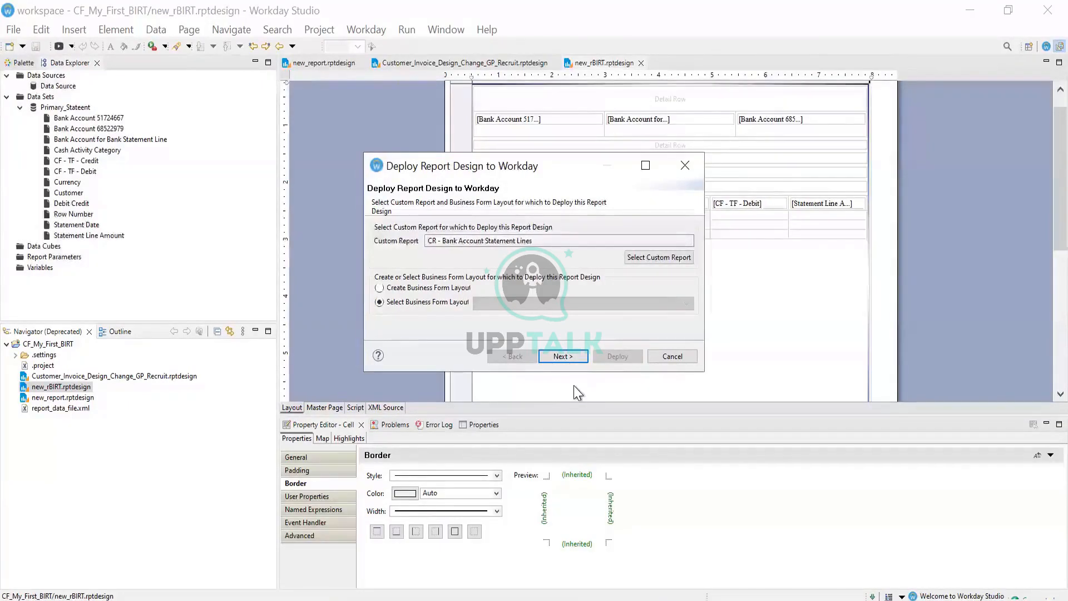
pyautogui.click(436, 290)
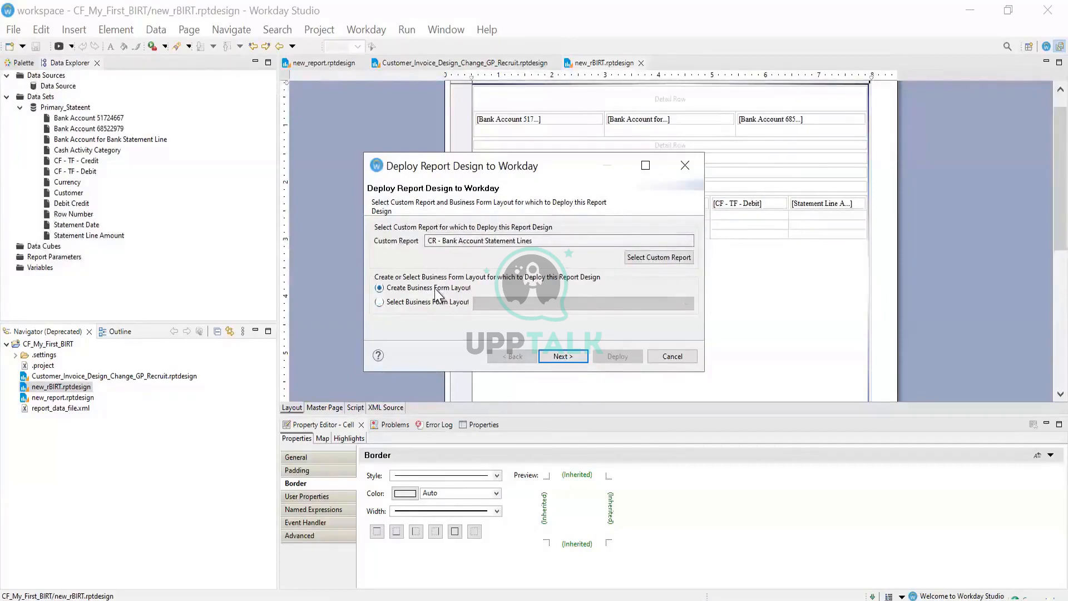
pyautogui.click(554, 356)
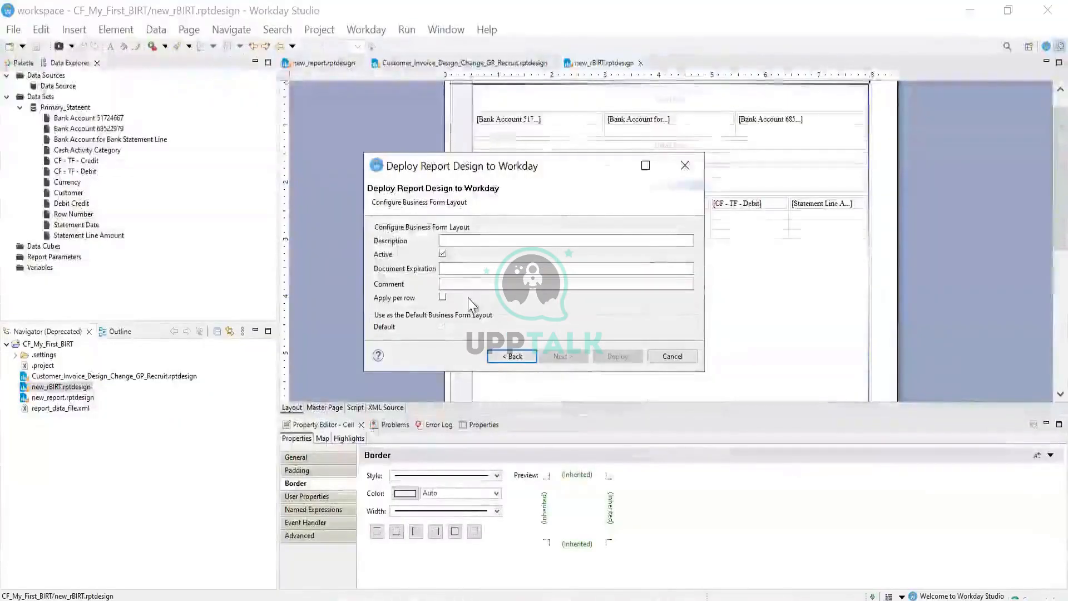
pyautogui.click(470, 284)
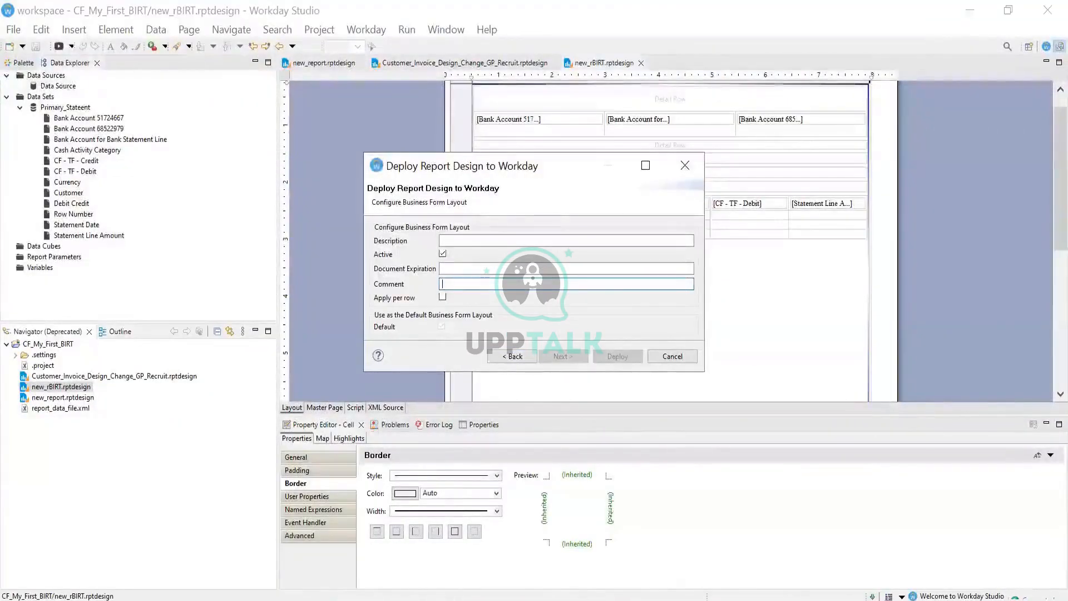
pyautogui.write('2016')
pyautogui.click(476, 238)
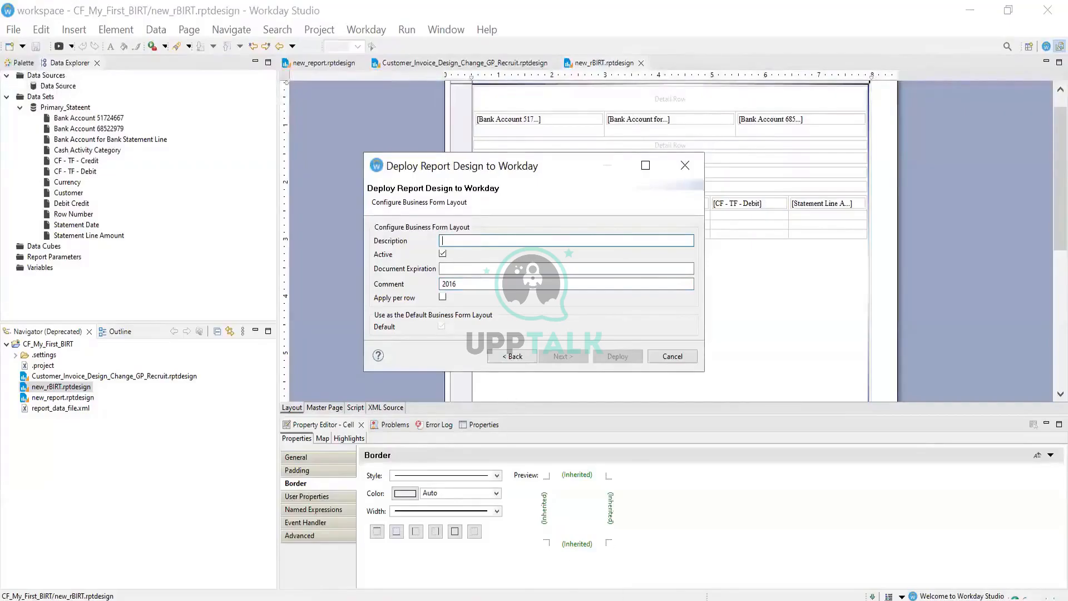
pyautogui.click(598, 599)
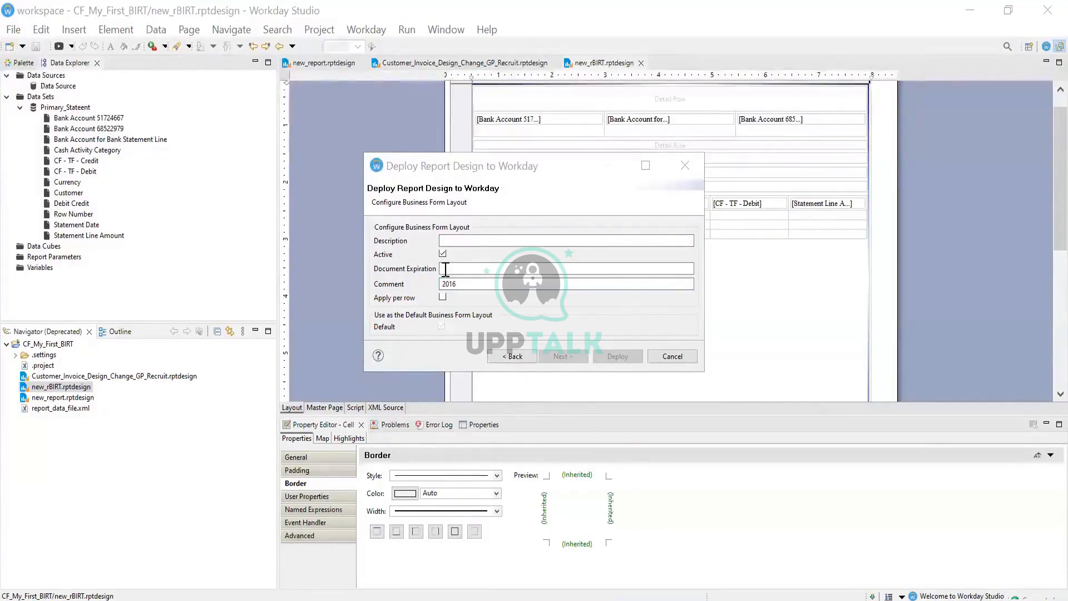
pyautogui.click(464, 241)
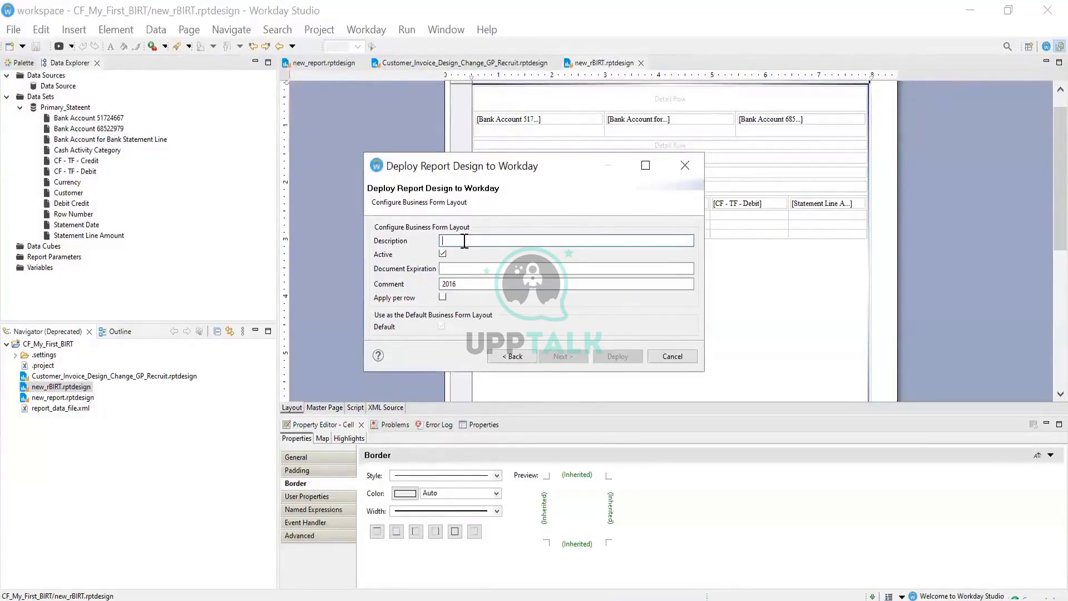
pyautogui.write('Bank')
# Apply the layout per row, set document expiration 2027, then deploy and confirm success
pyautogui.click(443, 298)
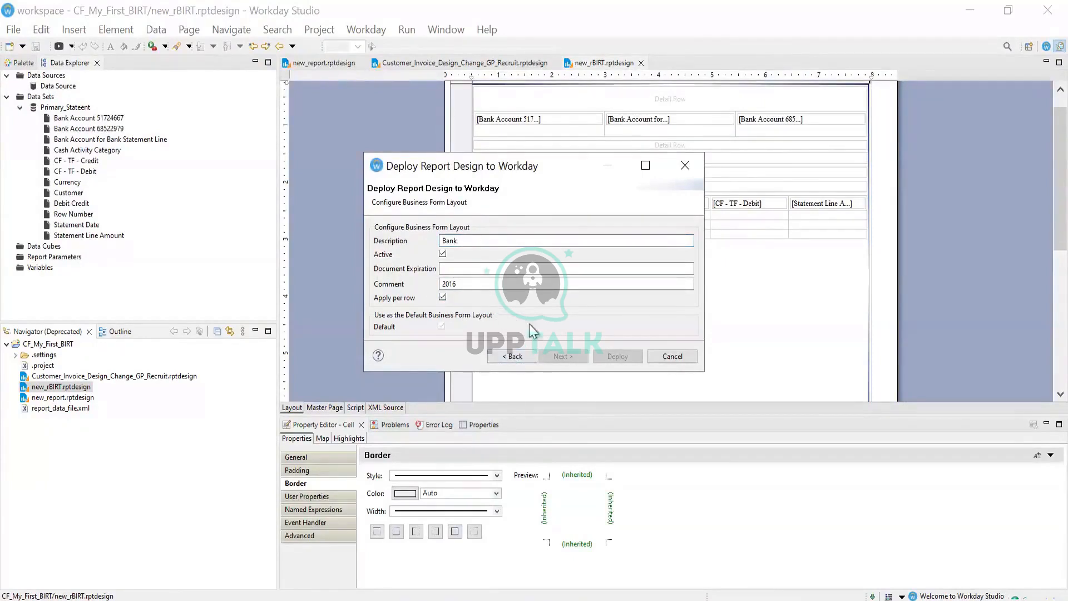
pyautogui.click(492, 270)
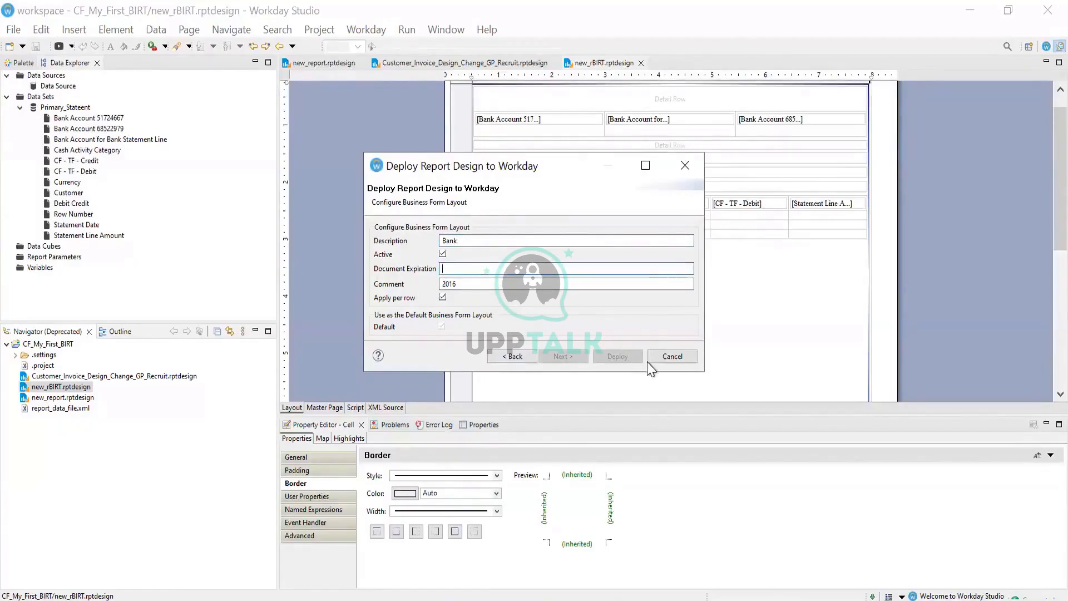
pyautogui.click(518, 284)
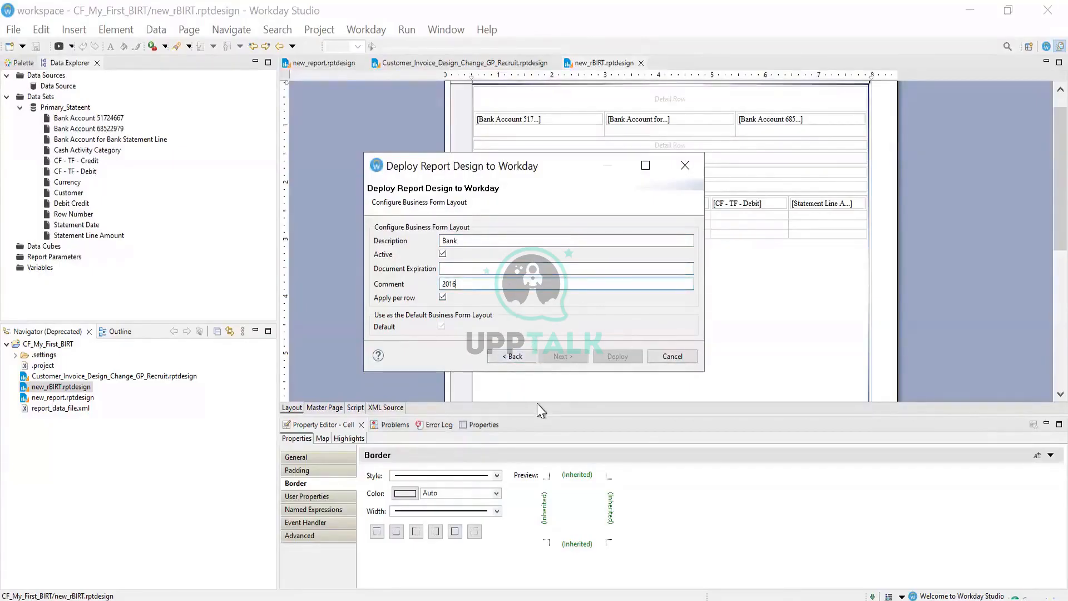
pyautogui.click(520, 359)
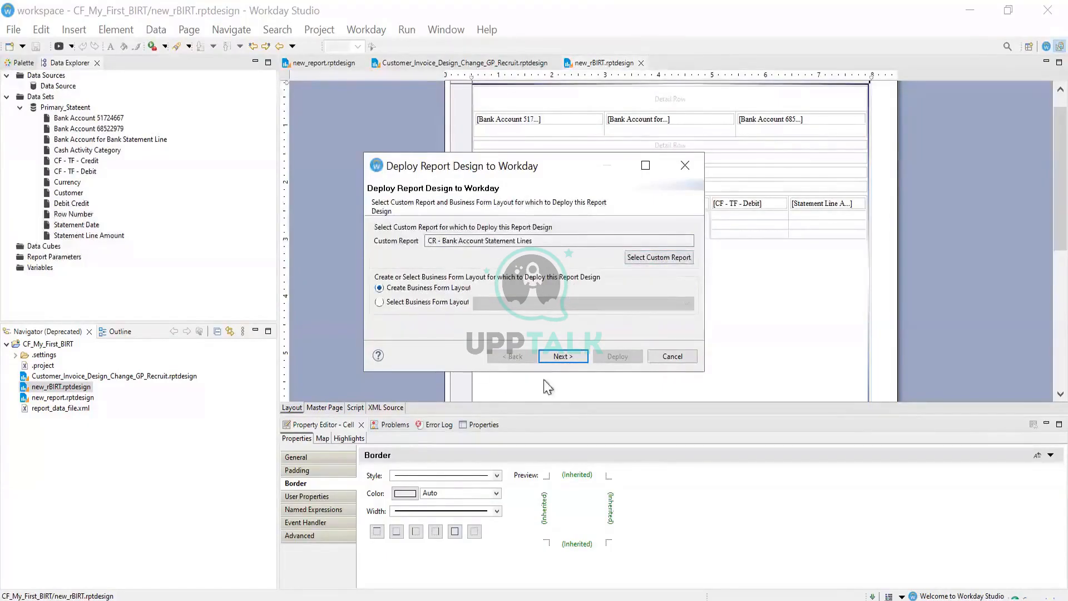
pyautogui.click(563, 357)
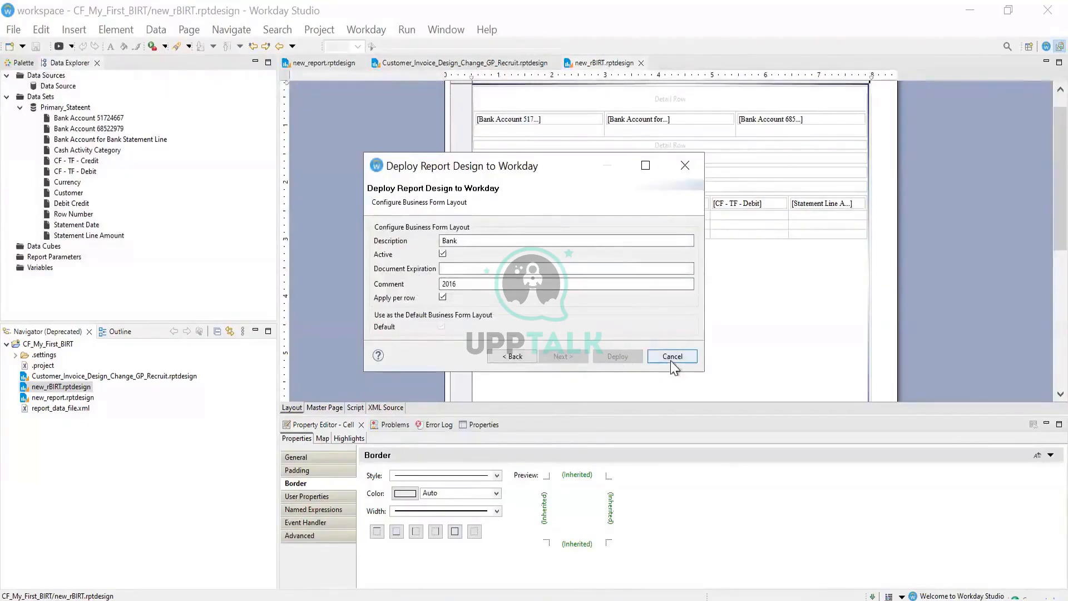
pyautogui.click(486, 273)
pyautogui.write('202')
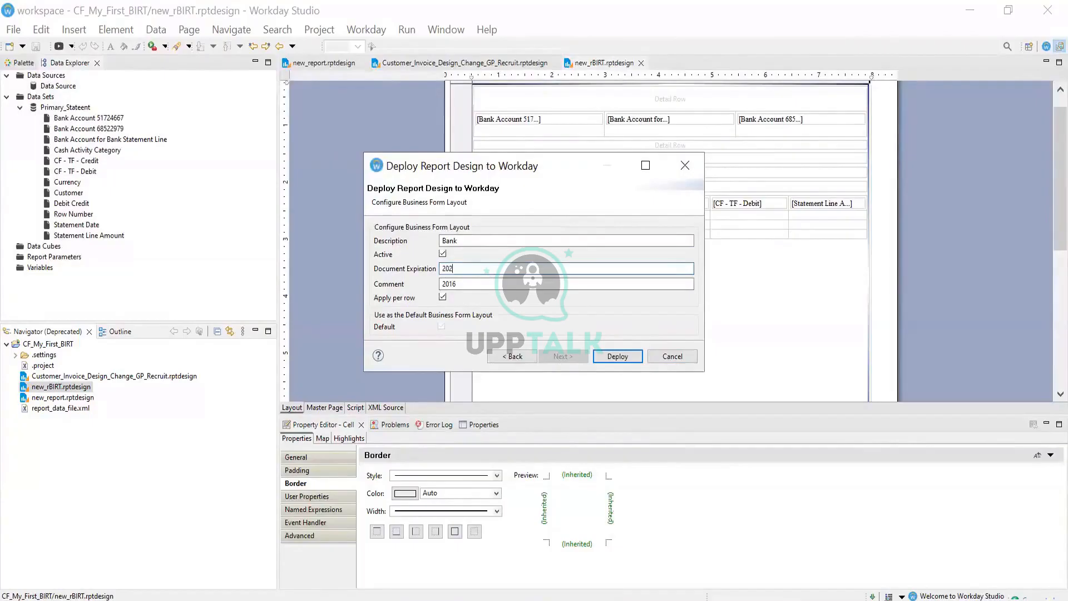
pyautogui.write('7')
pyautogui.click(609, 354)
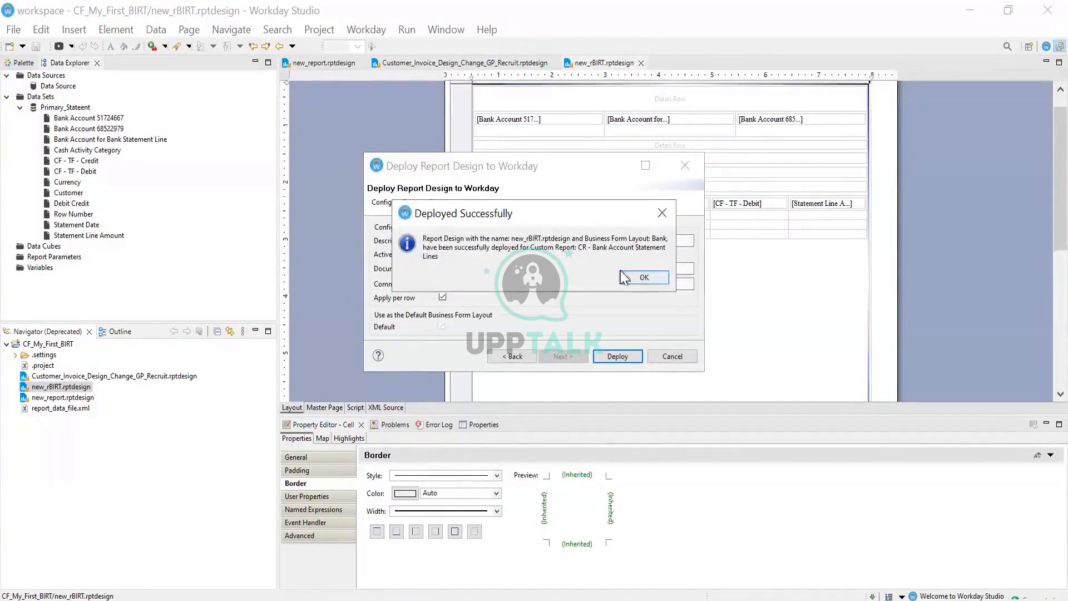
pyautogui.click(623, 277)
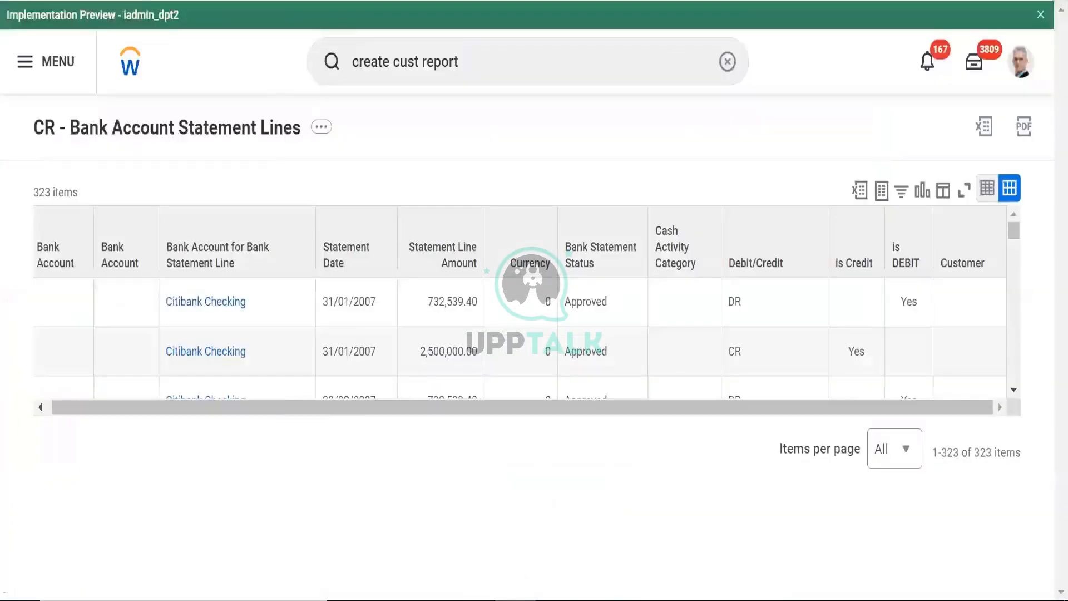
# Rerun the CR - Bank Account Statement Lines custom report and print its 323 results
pyautogui.click(322, 127)
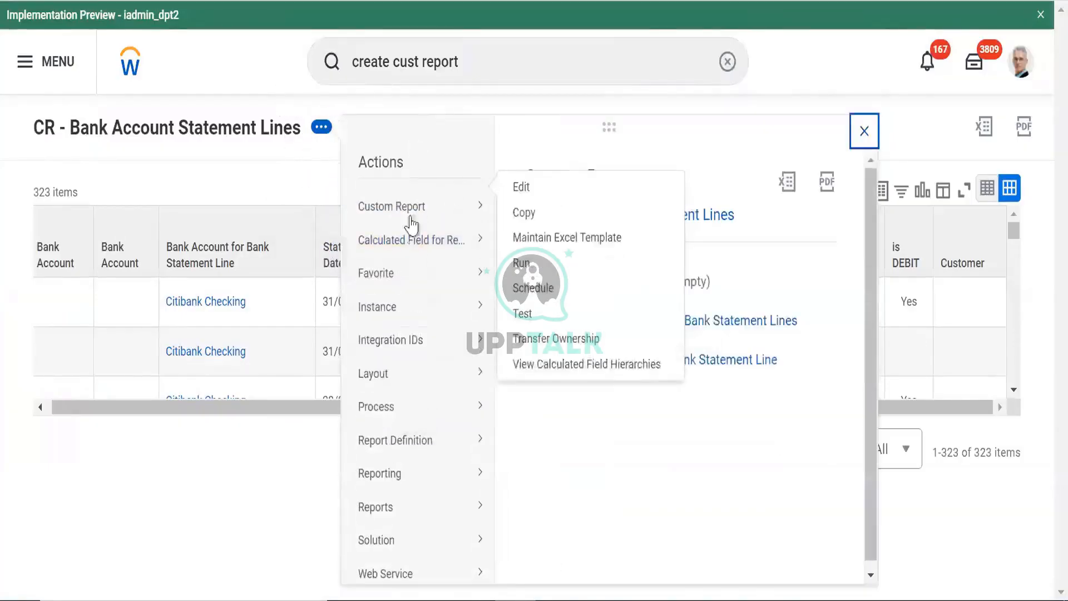
pyautogui.click(520, 287)
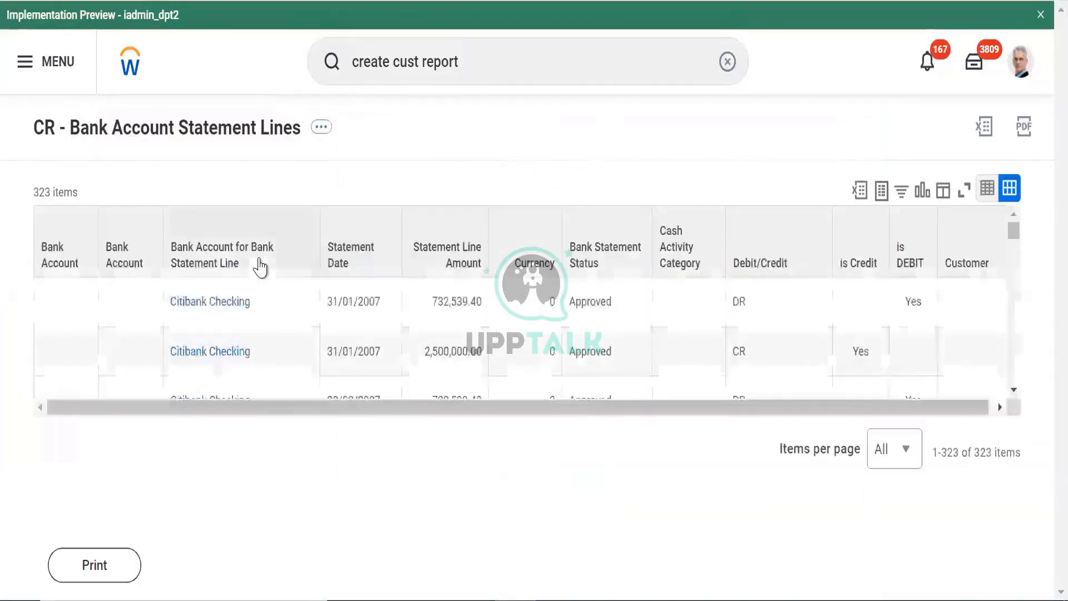
pyautogui.click(332, 219)
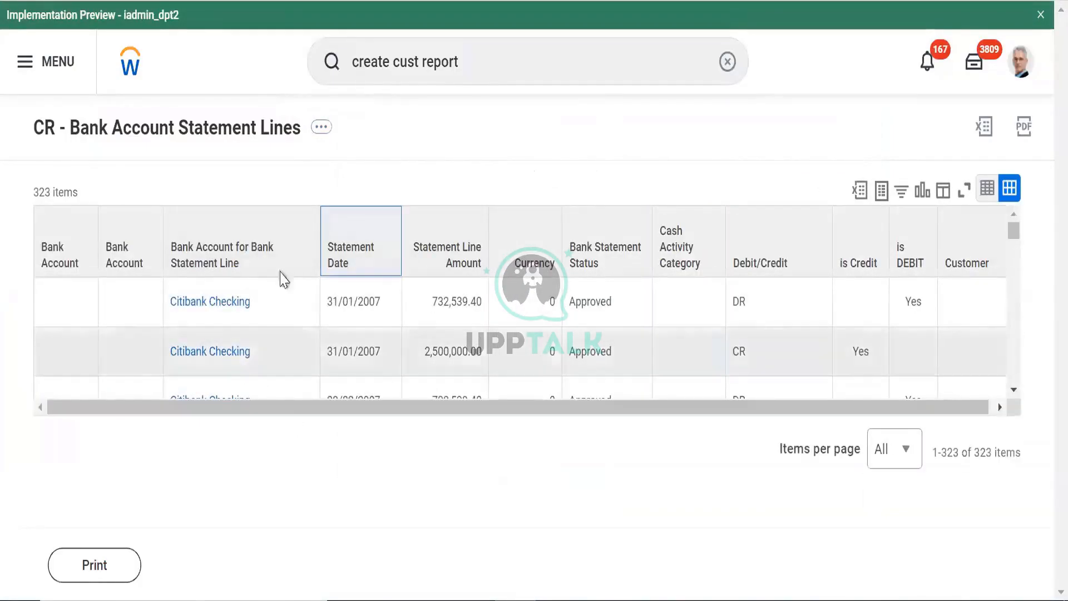
pyautogui.click(321, 128)
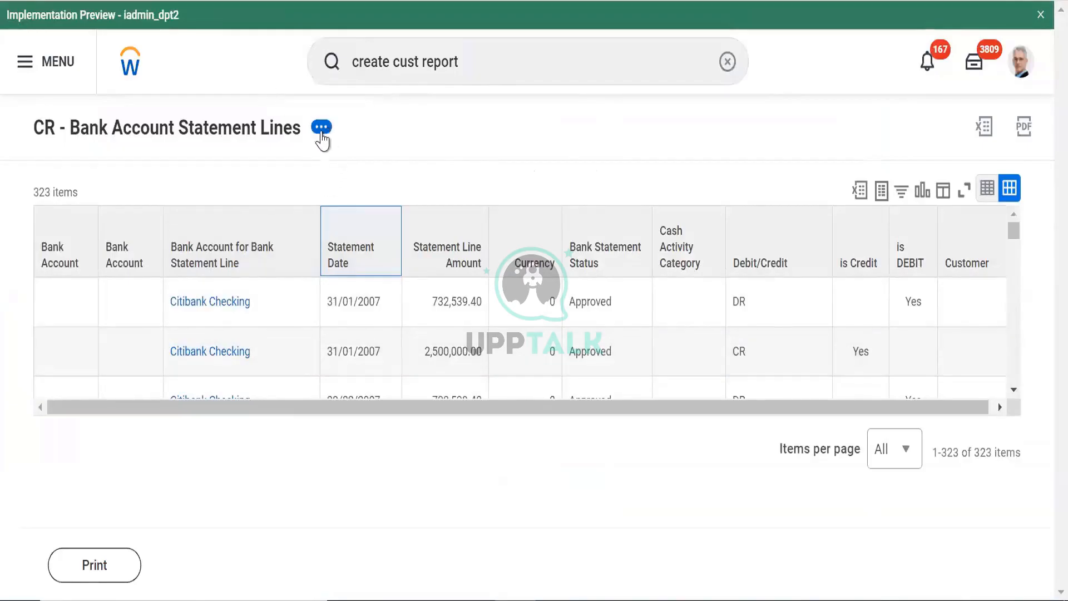
pyautogui.click(119, 570)
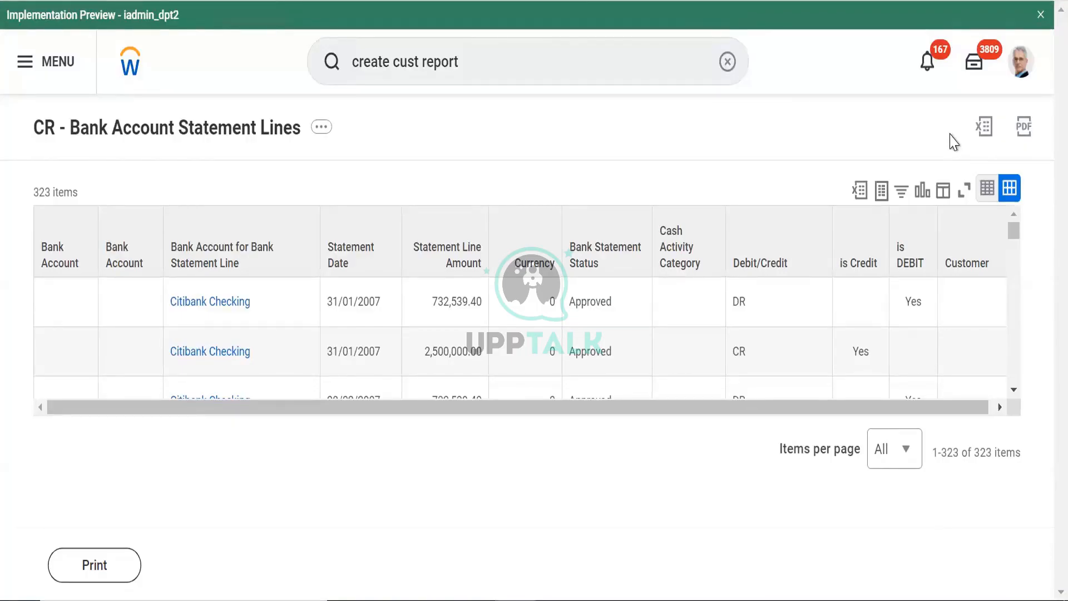
pyautogui.click(1014, 389)
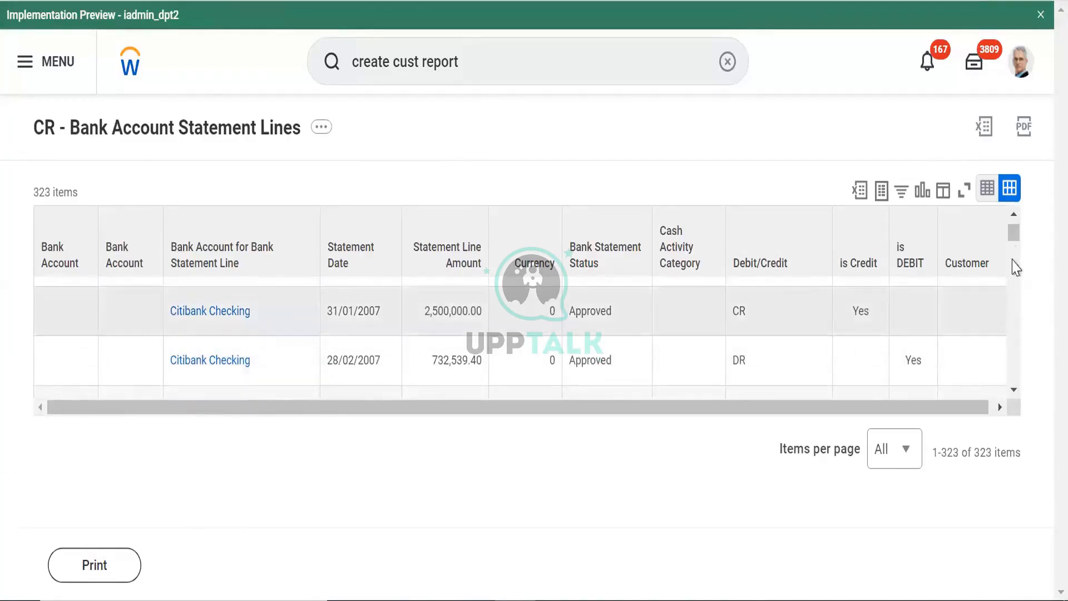
pyautogui.click(1013, 214)
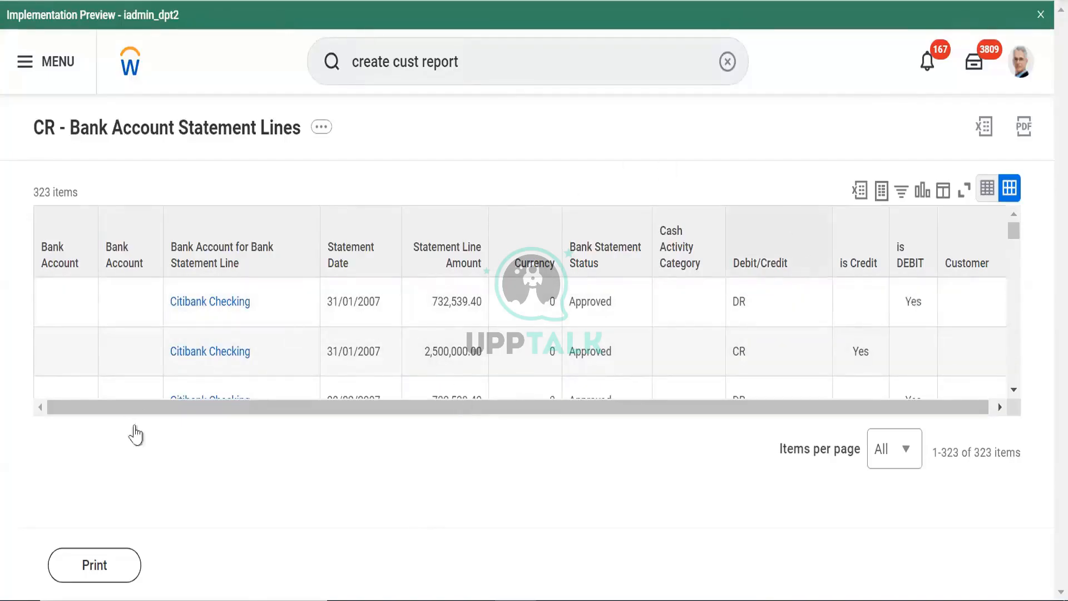
pyautogui.moveTo(132, 426); pyautogui.dragTo(245, 356)
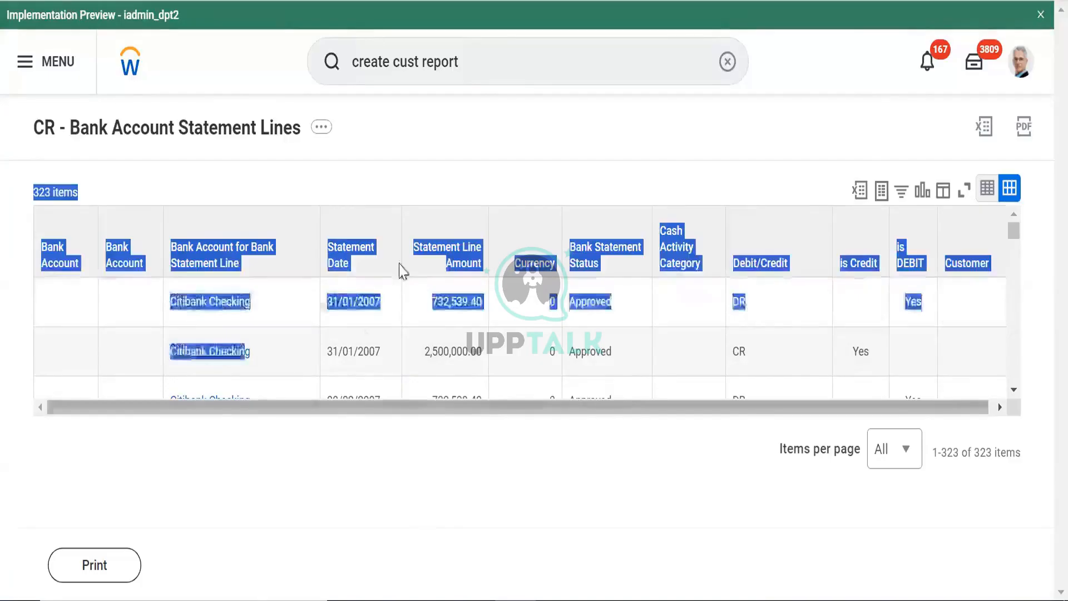
pyautogui.click(445, 165)
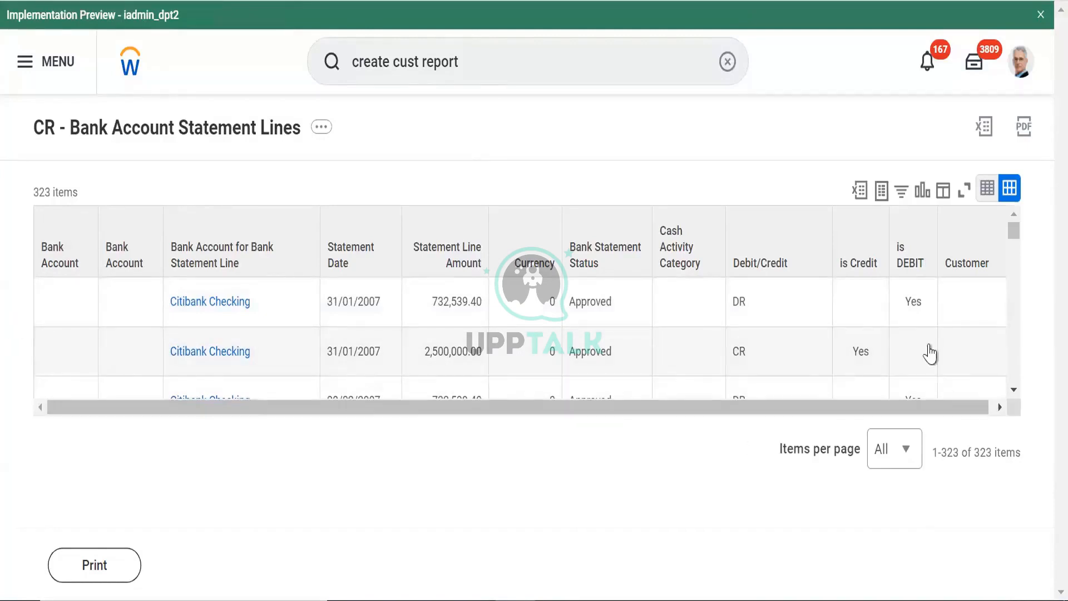
pyautogui.click(1012, 391)
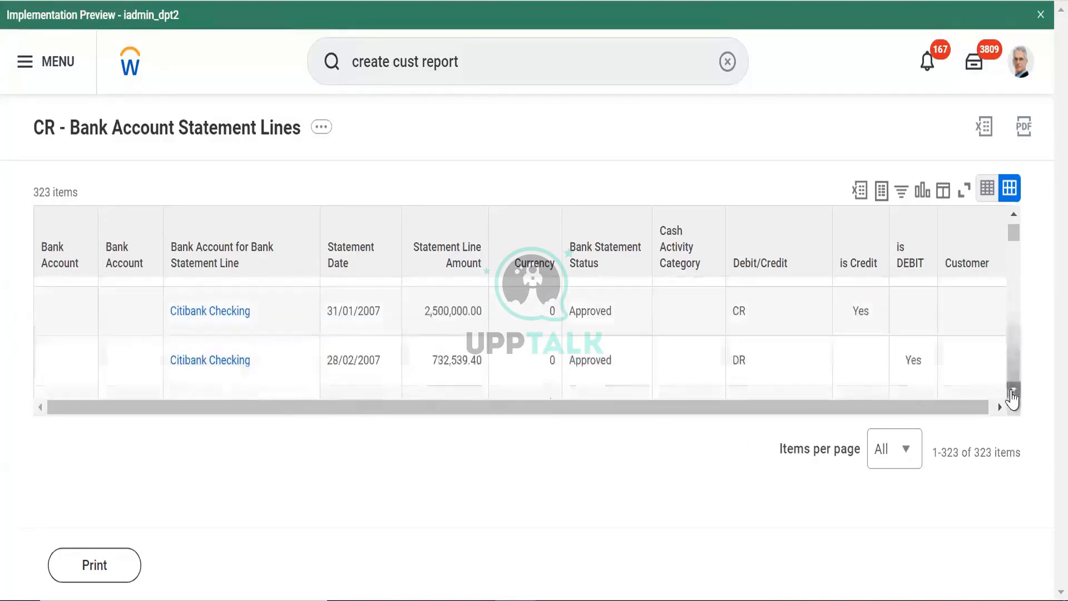
pyautogui.click(1012, 391)
pyautogui.click(1011, 391)
pyautogui.click(1012, 391)
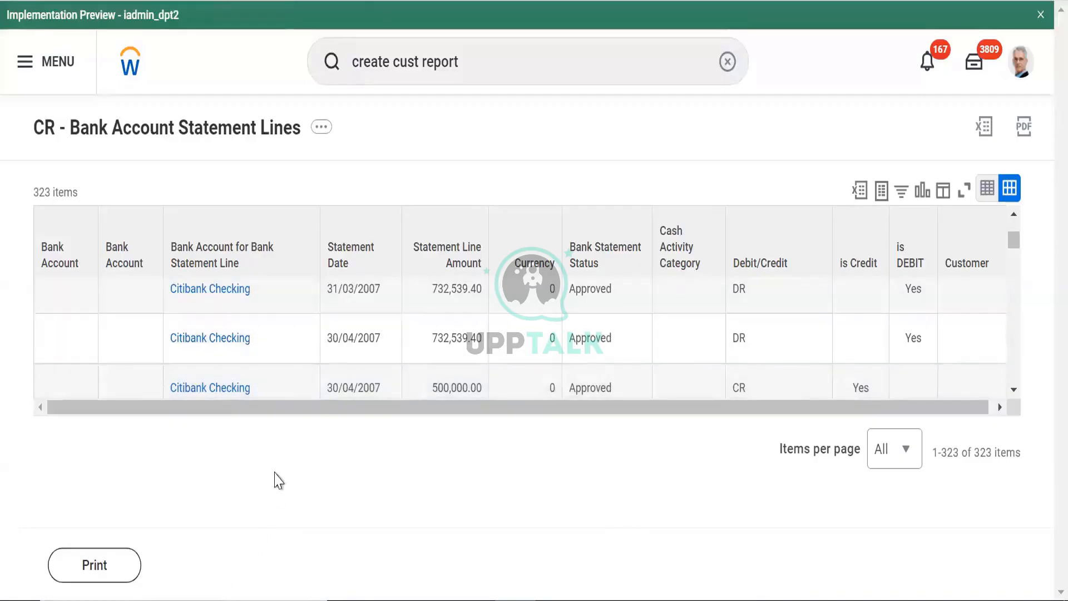
pyautogui.moveTo(297, 409); pyautogui.dragTo(304, 409)
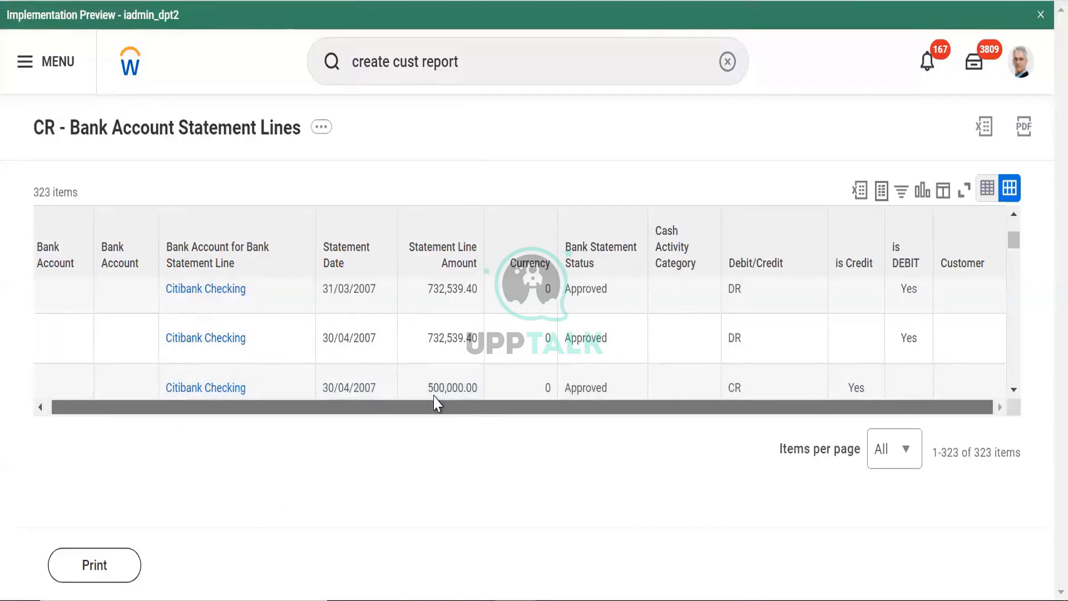
pyautogui.moveTo(437, 402); pyautogui.dragTo(159, 168)
pyautogui.moveTo(134, 420); pyautogui.dragTo(130, 421)
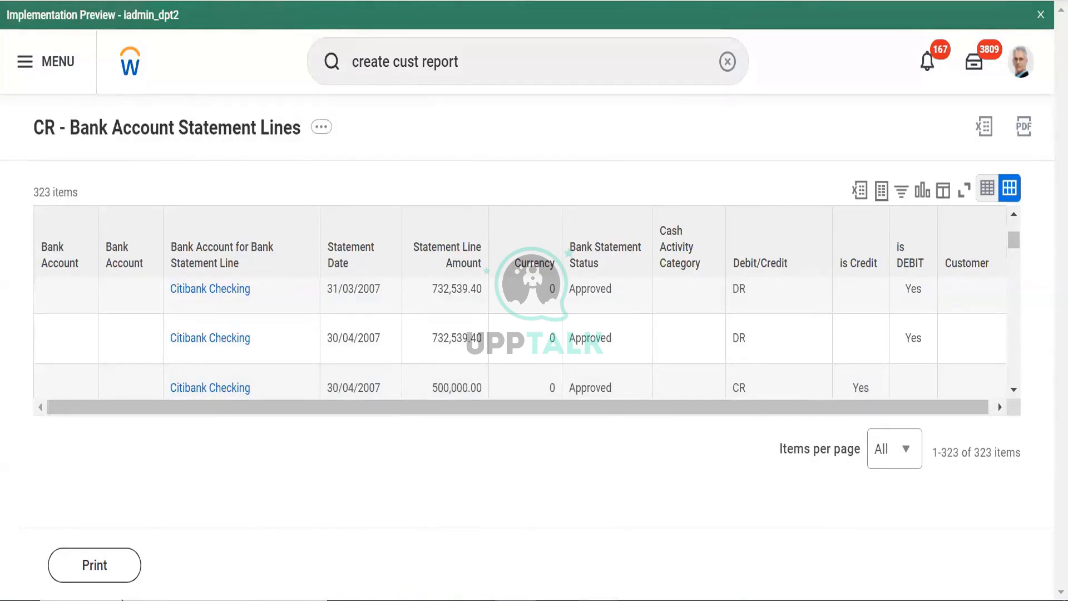
# Print the report with Notify Me Later, check notifications, then print again with Notify Me Later
pyautogui.click(111, 573)
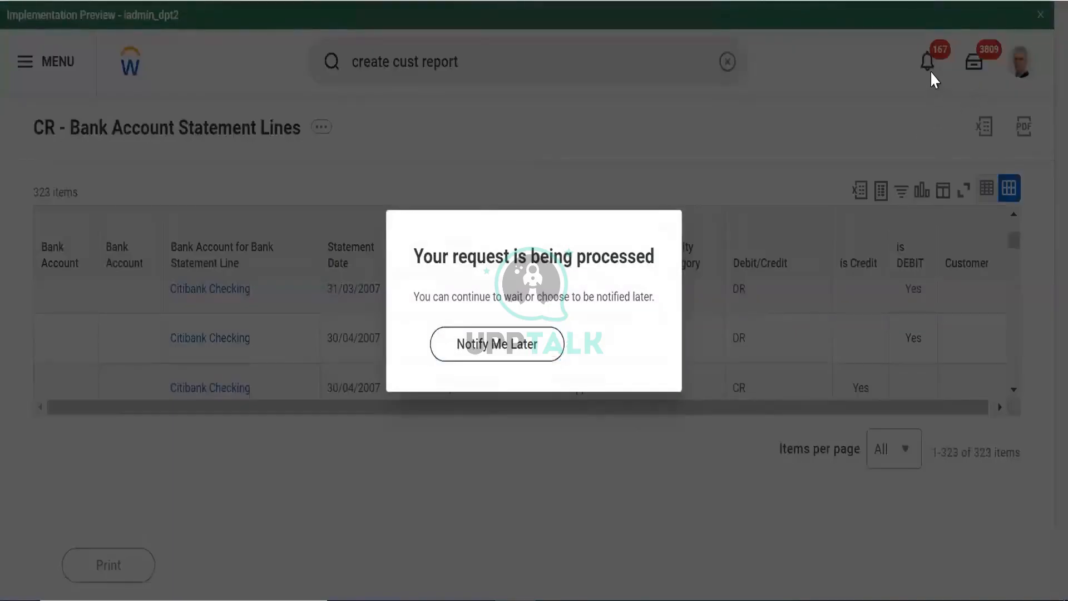
pyautogui.click(517, 350)
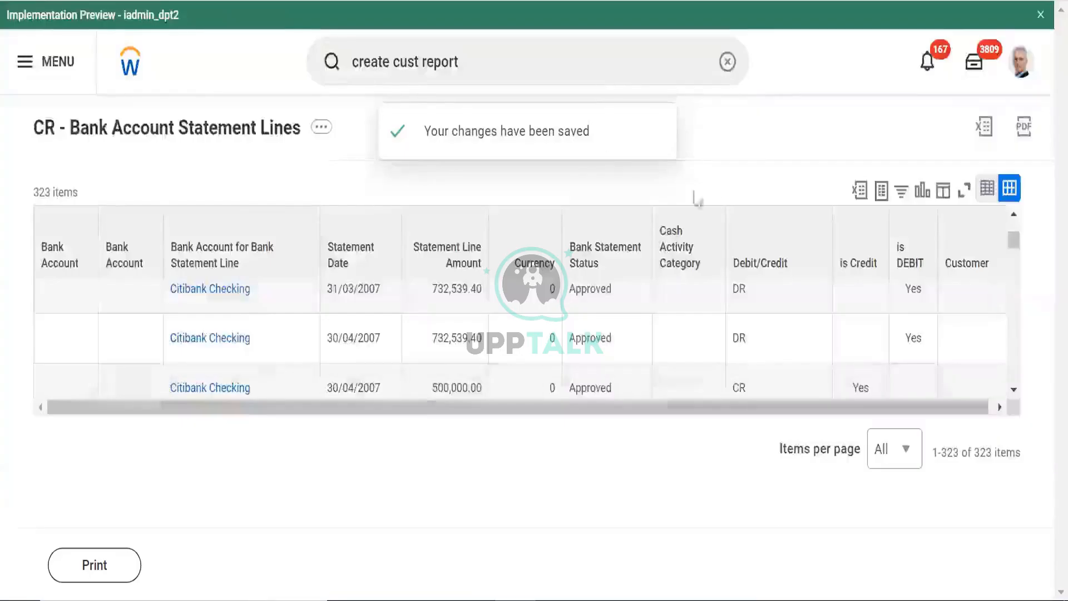
pyautogui.click(921, 71)
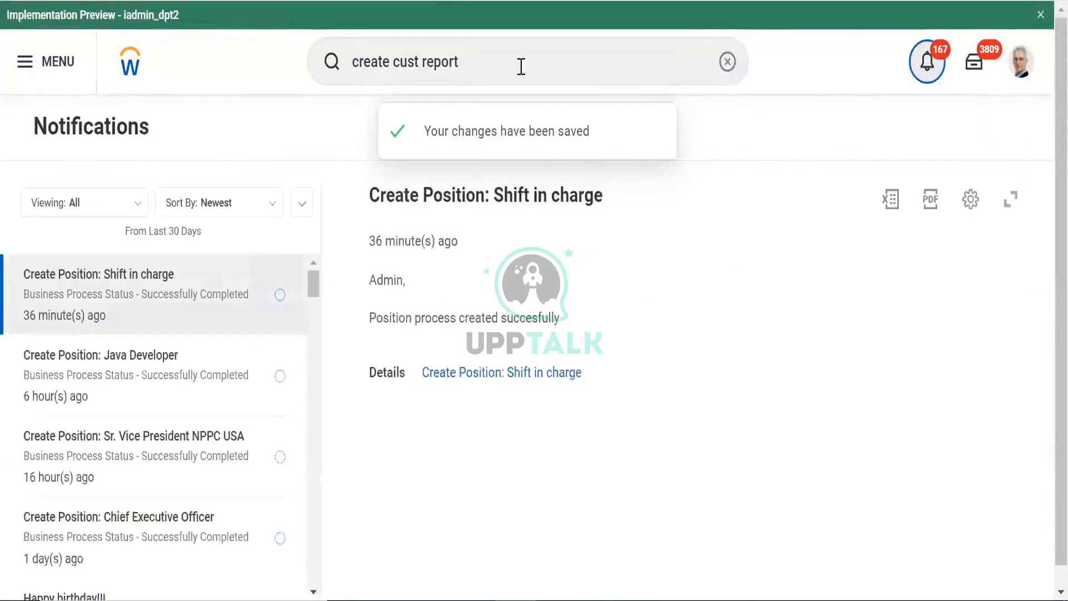
pyautogui.click(253, 295)
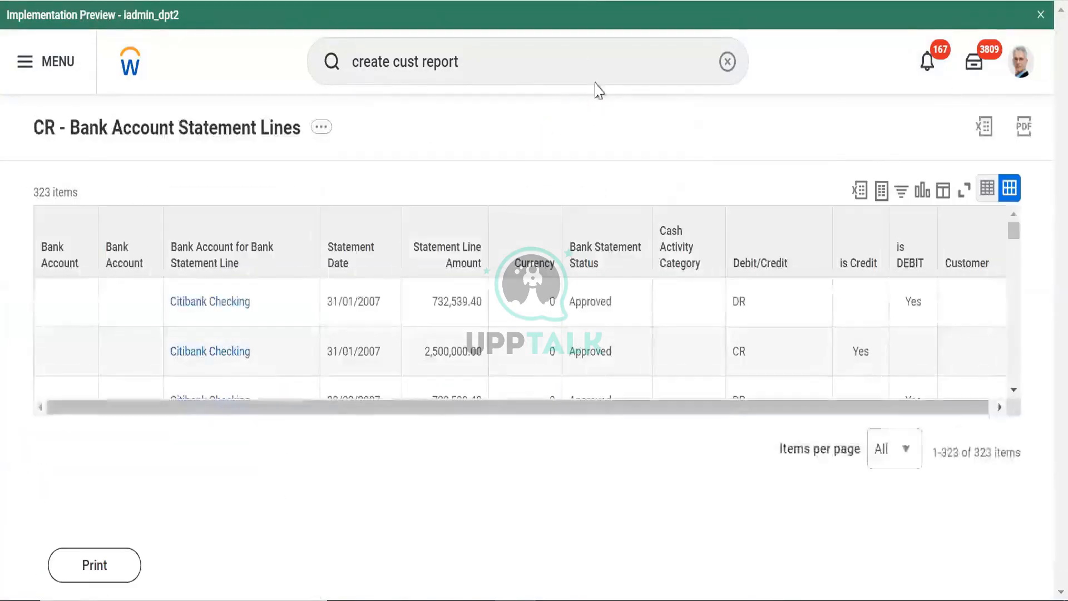
pyautogui.click(77, 582)
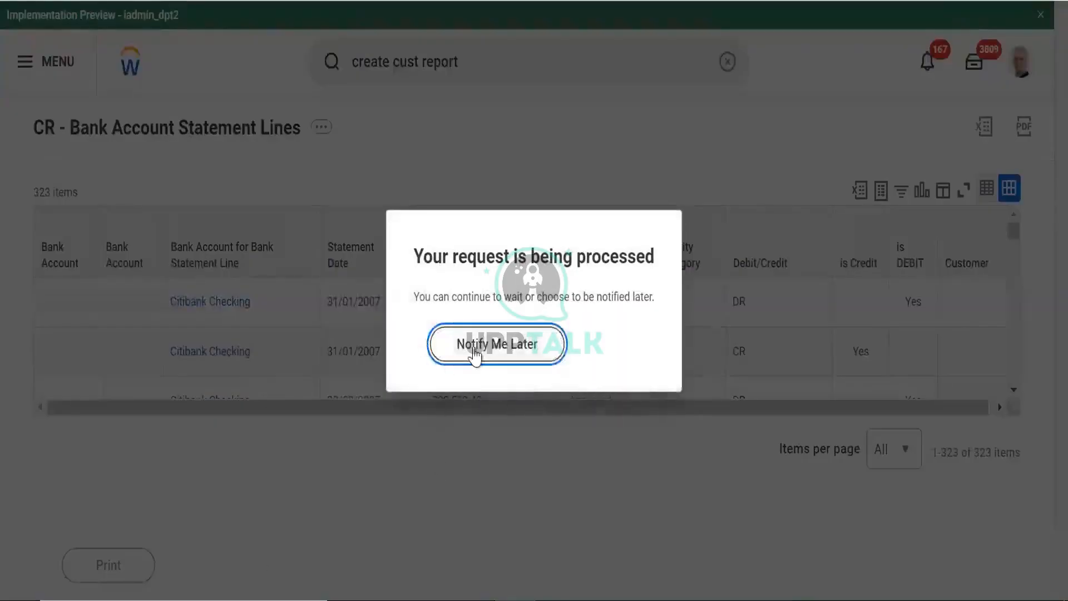
pyautogui.click(474, 355)
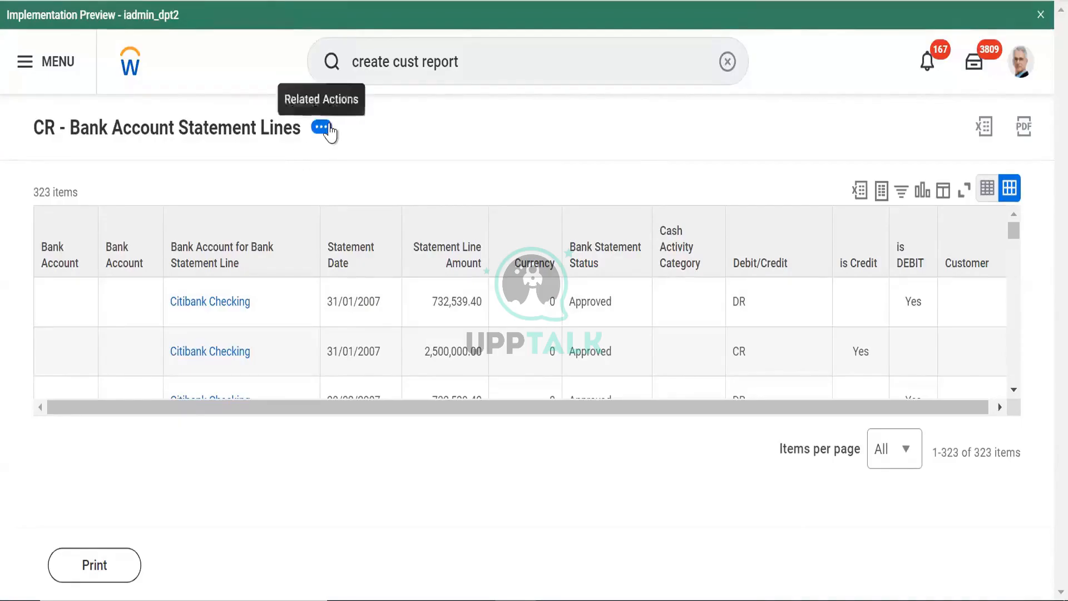
# Open the report's Related Actions Web Service > View URLs page
pyautogui.click(329, 132)
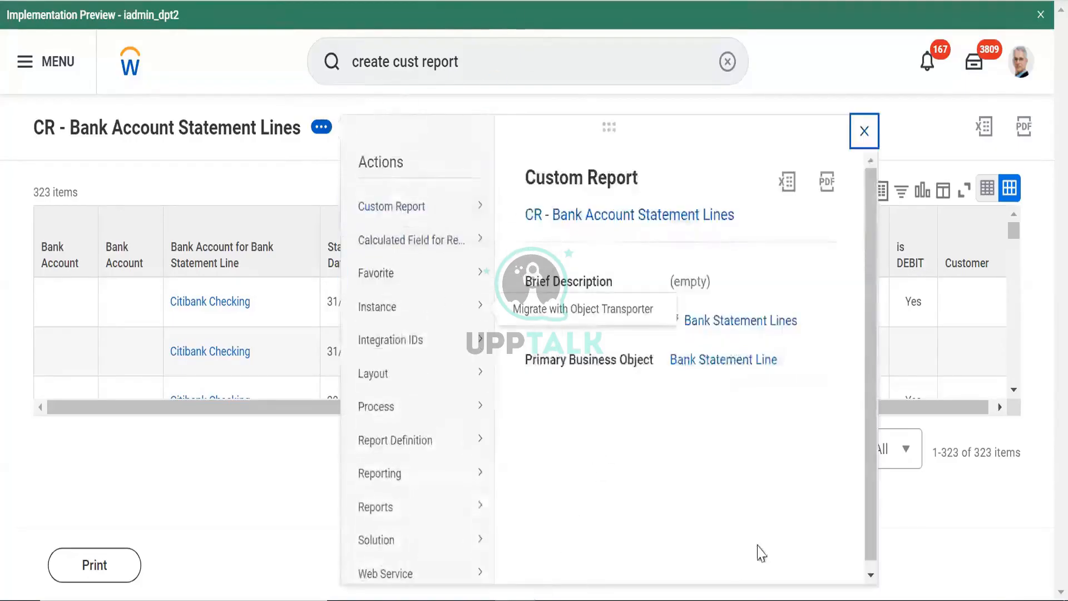
pyautogui.moveTo(386, 570)
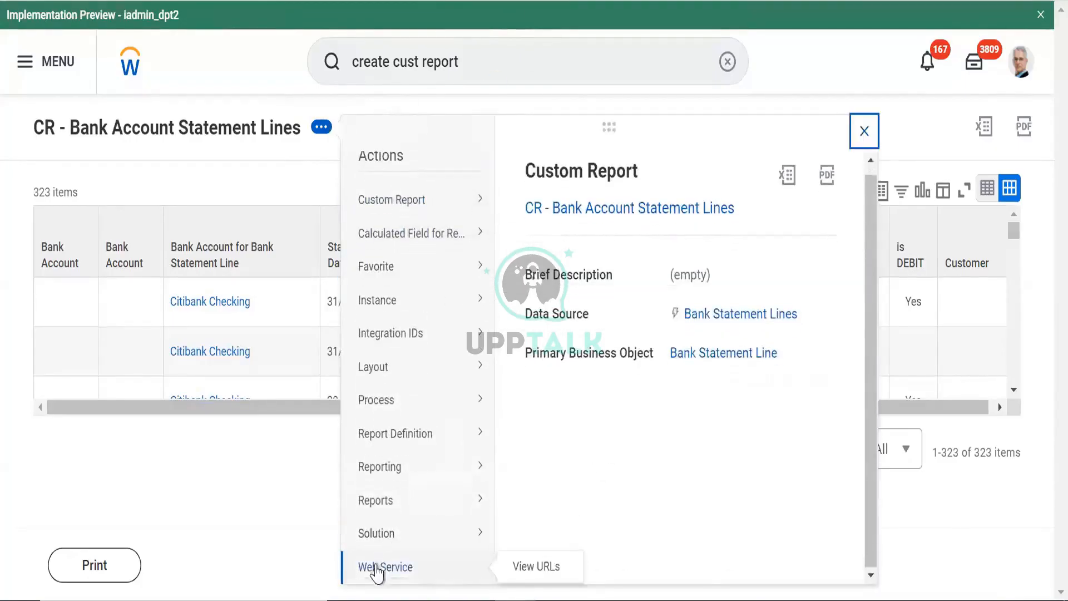
pyautogui.rightClick(514, 566)
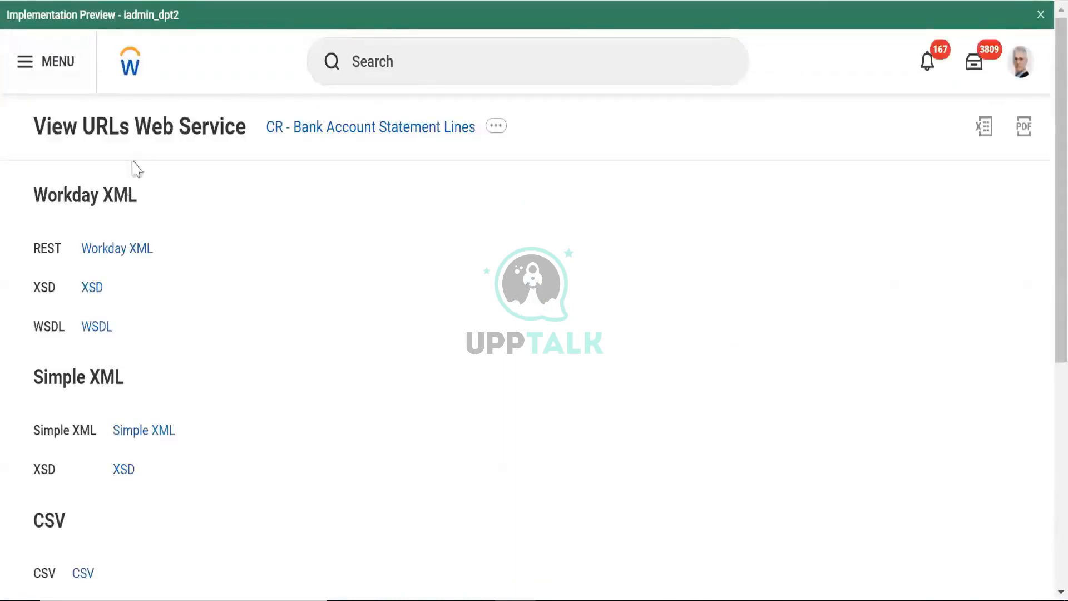
# Open the Workday XML link from the report's View URLs page
pyautogui.click(120, 252)
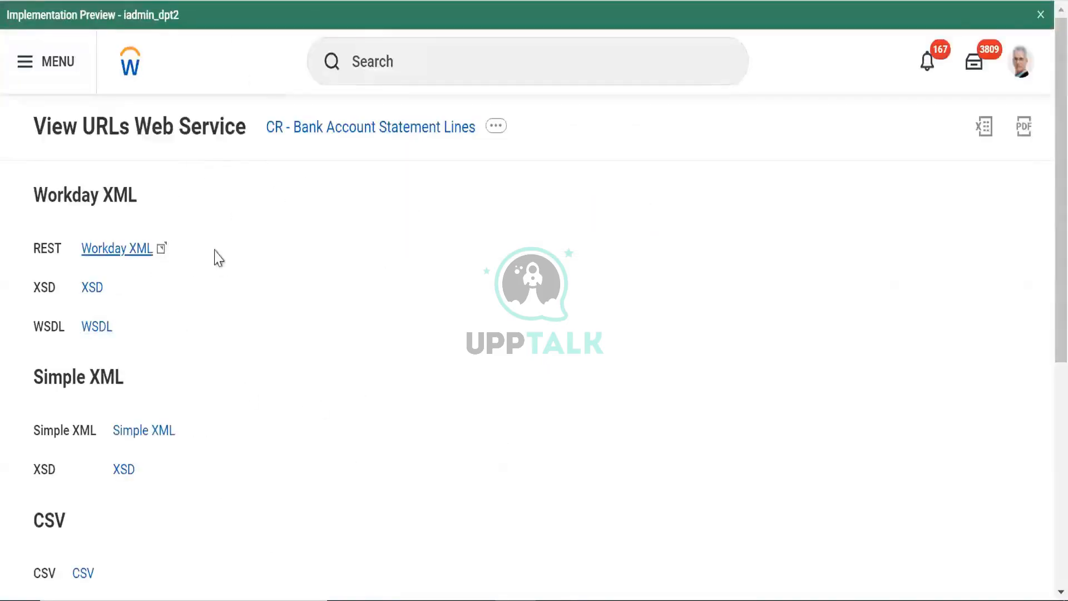
pyautogui.moveTo(112, 240)
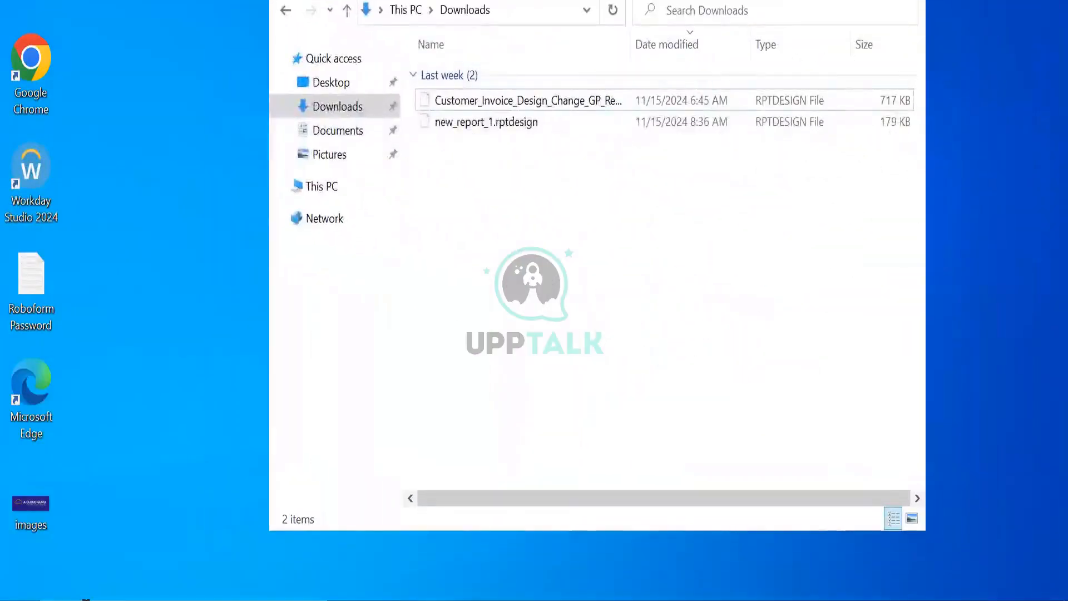
# Open and dismiss the Windows Start panel to return from File Explorer to Workday
pyautogui.press('super')
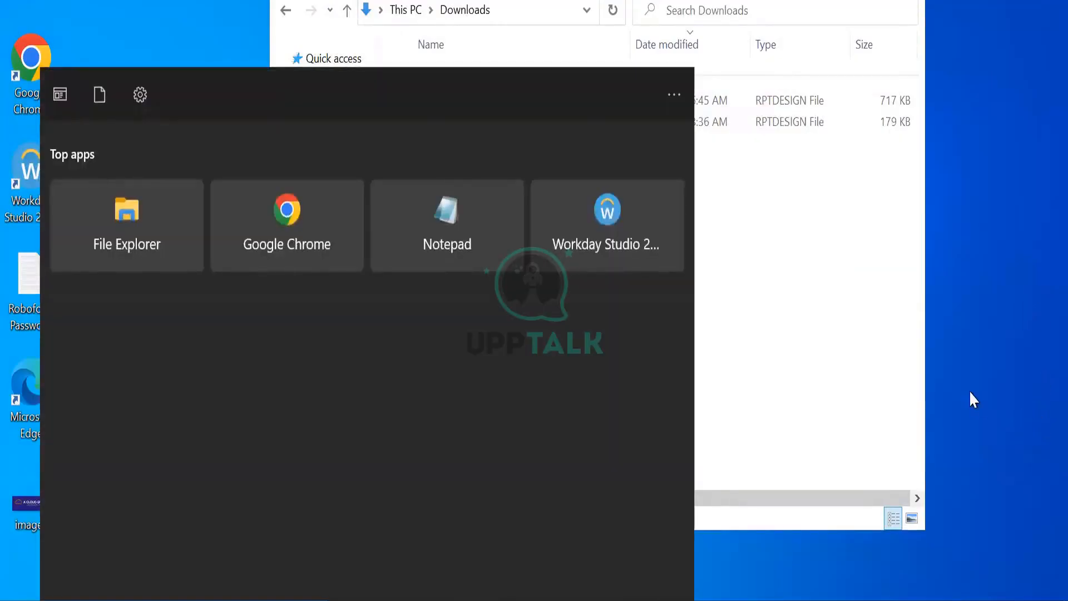
pyautogui.click(969, 388)
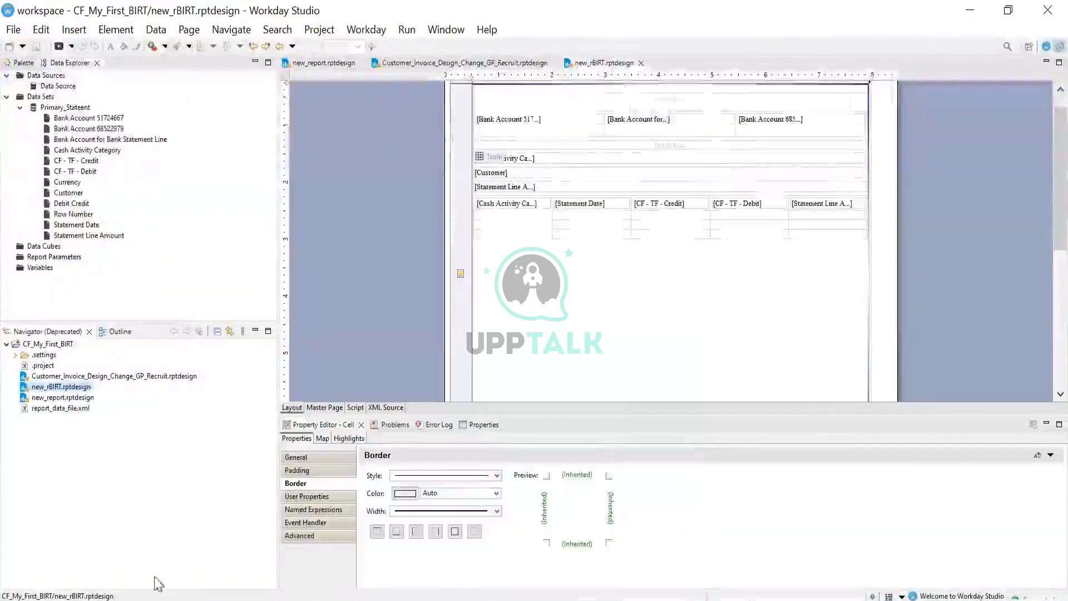
pyautogui.press('super')
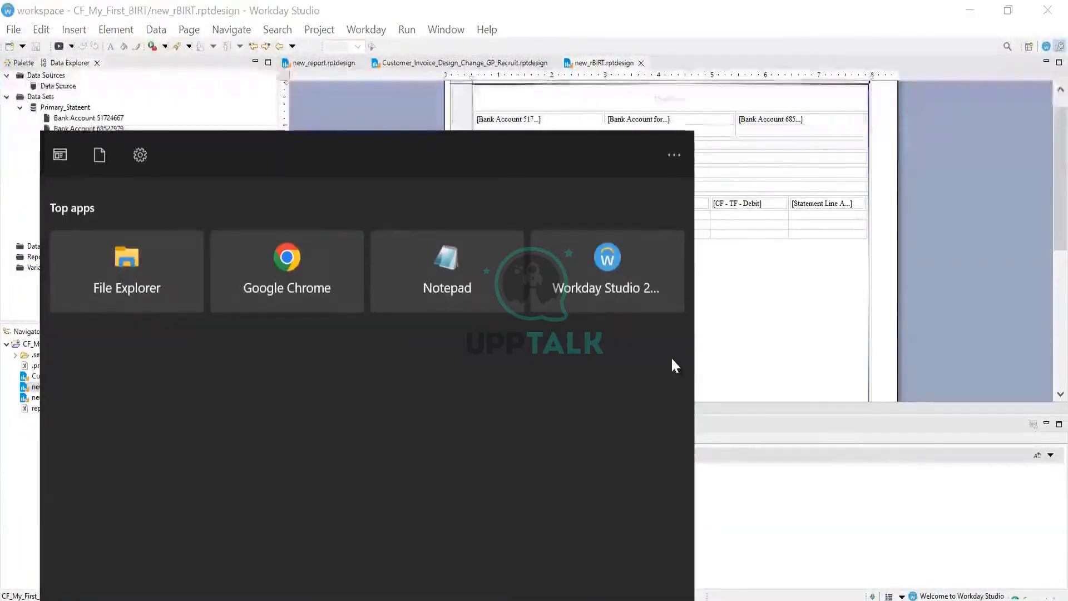
pyautogui.click(872, 431)
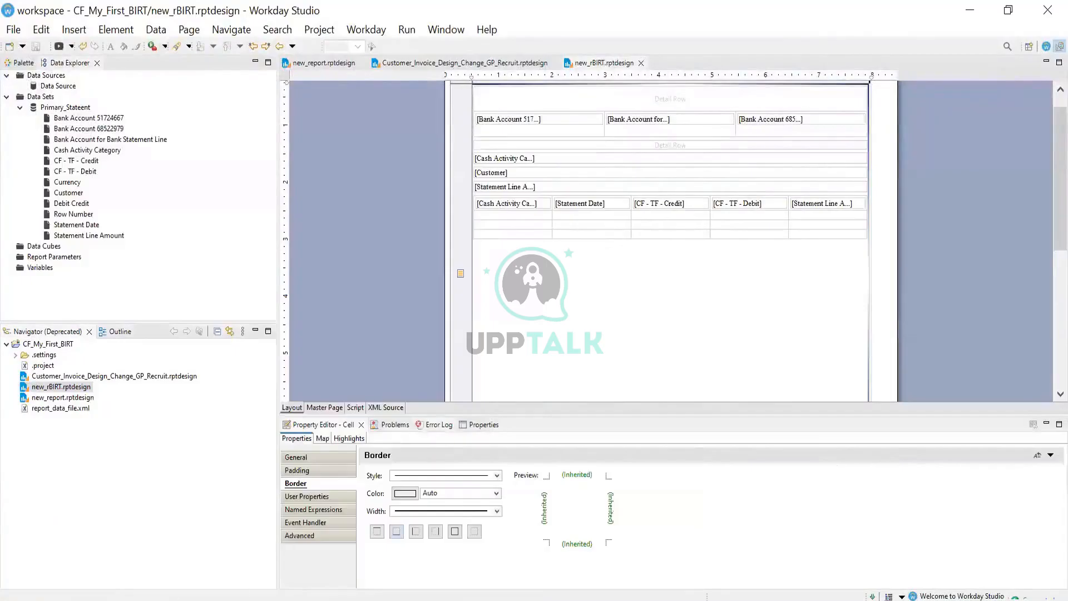
pyautogui.press('super')
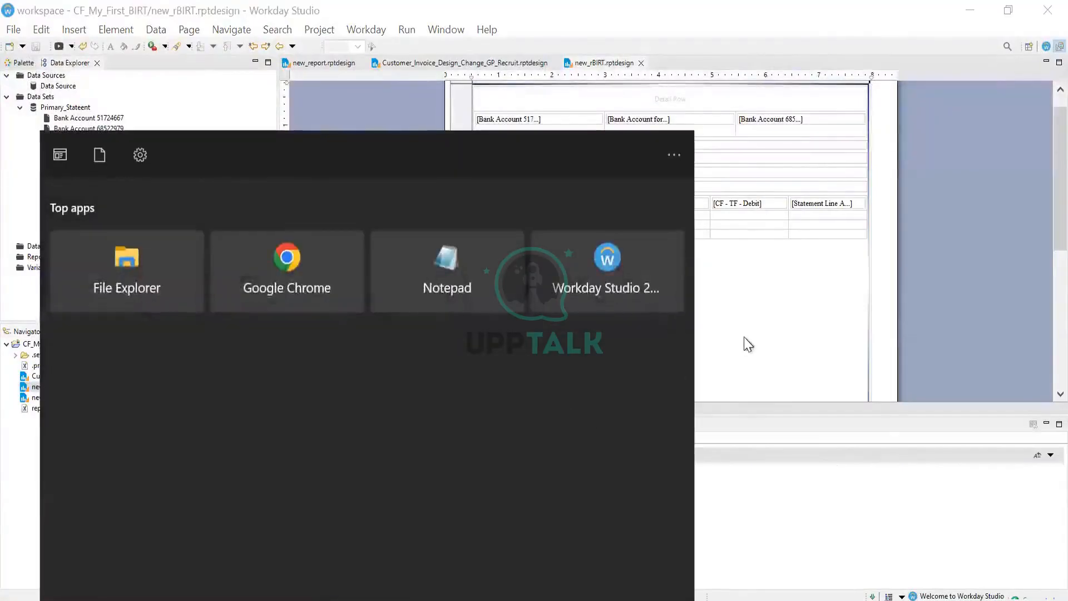
pyautogui.click(757, 337)
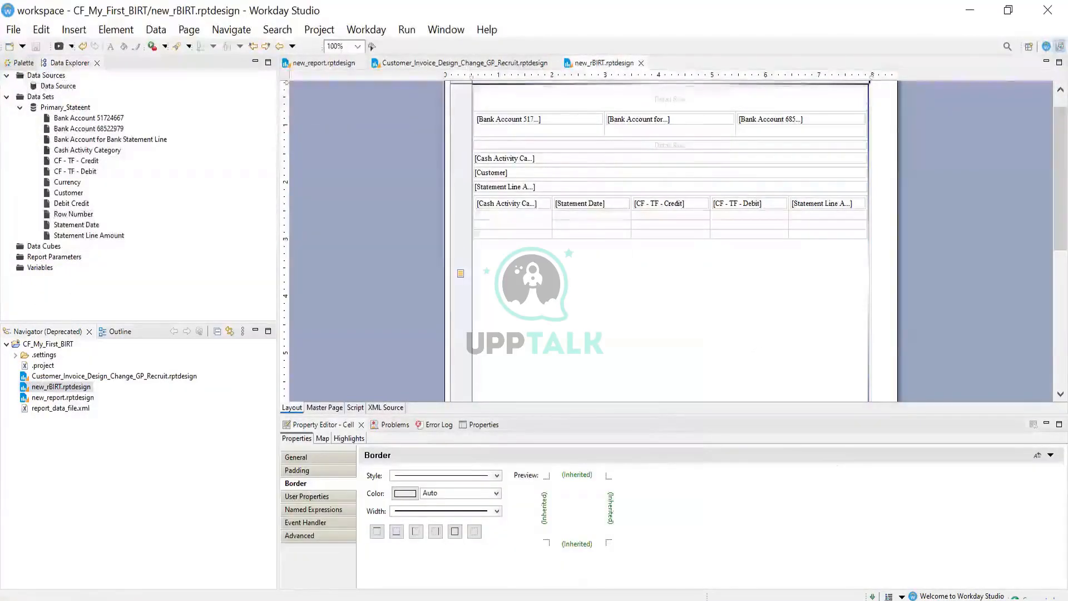
# Switch to Chrome's View URLs page and open the Workday XML REST link
pyautogui.moveTo(518, 599)
pyautogui.click(520, 542)
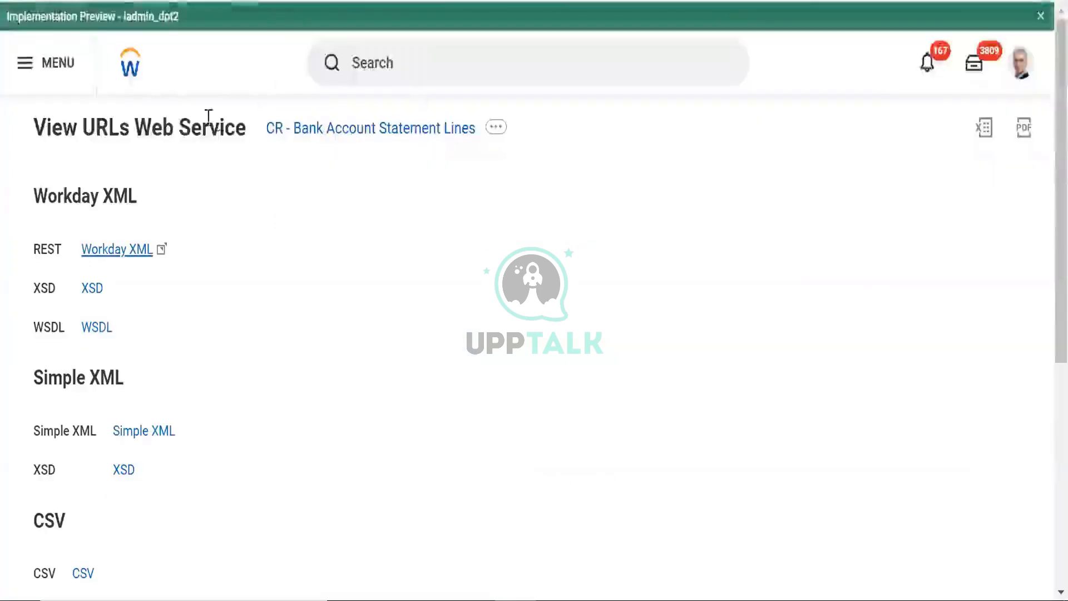
pyautogui.click(116, 255)
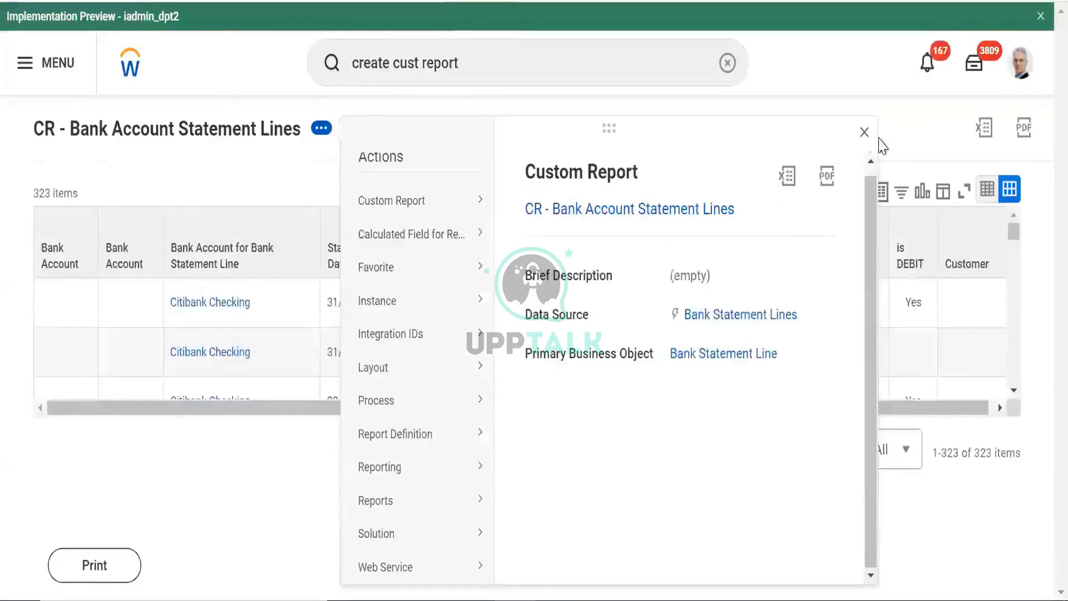
# Close the report's actions popup and duplicate the report's browser tab
pyautogui.click(863, 132)
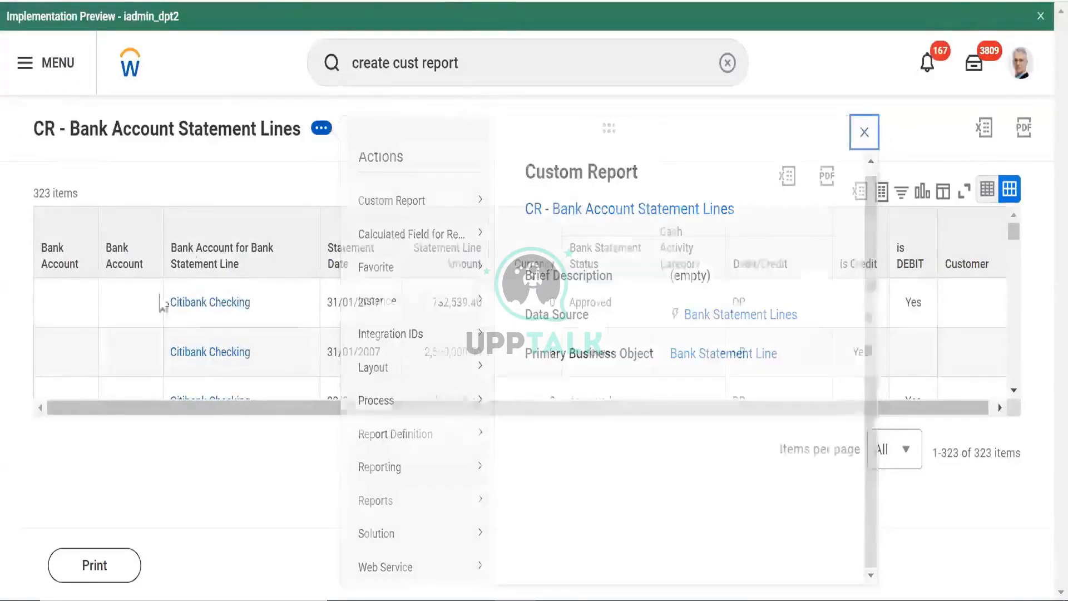
pyautogui.rightClick(196, 0)
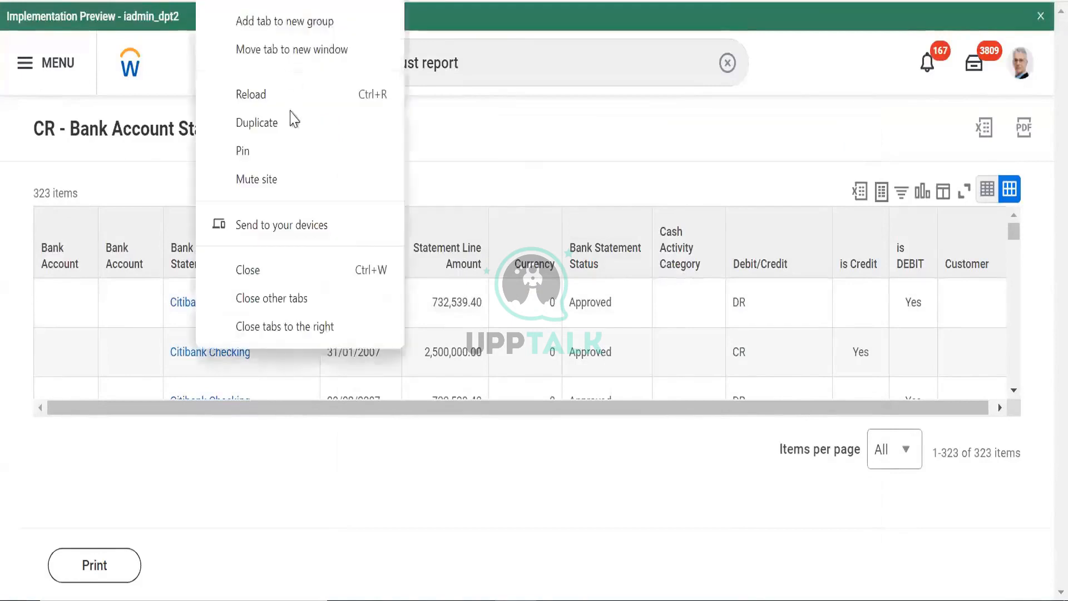
pyautogui.click(269, 122)
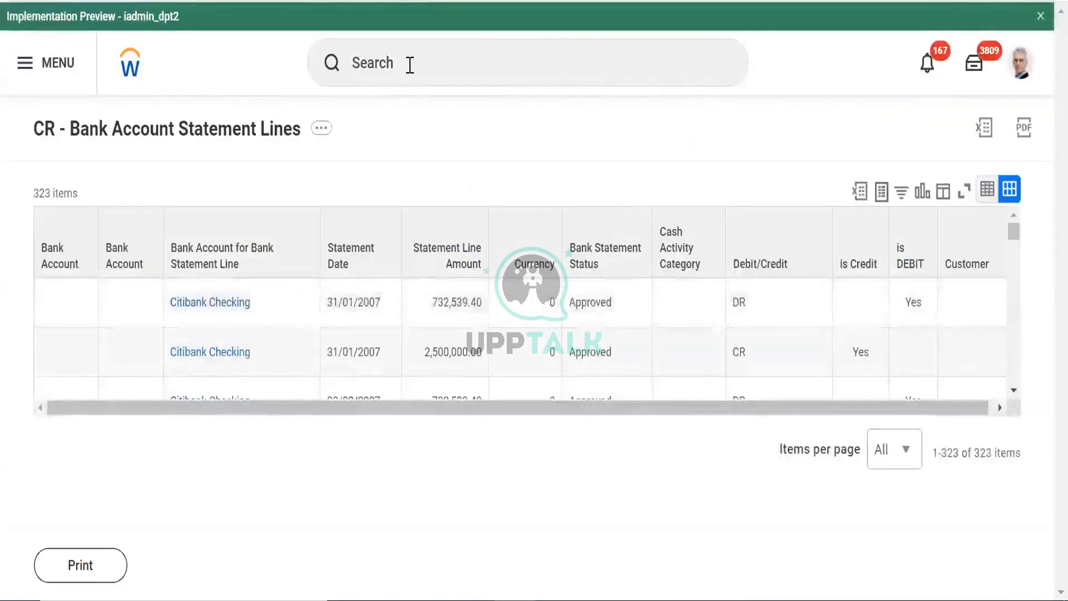
# Search Workday for 'create eib' and launch the Create EIB task
pyautogui.click(410, 63)
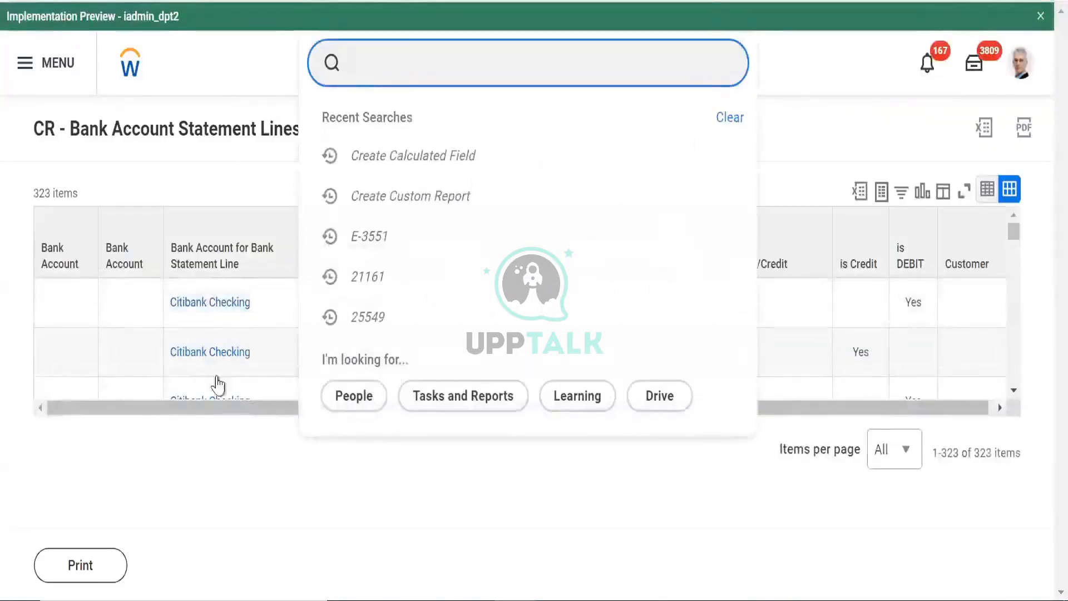
pyautogui.click(259, 470)
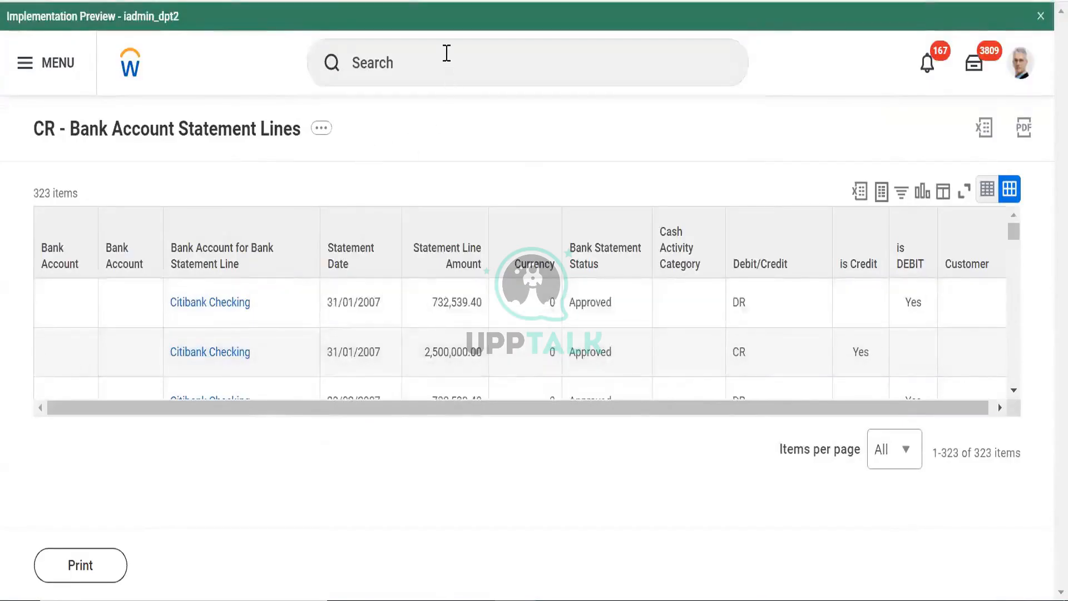
pyautogui.click(446, 53)
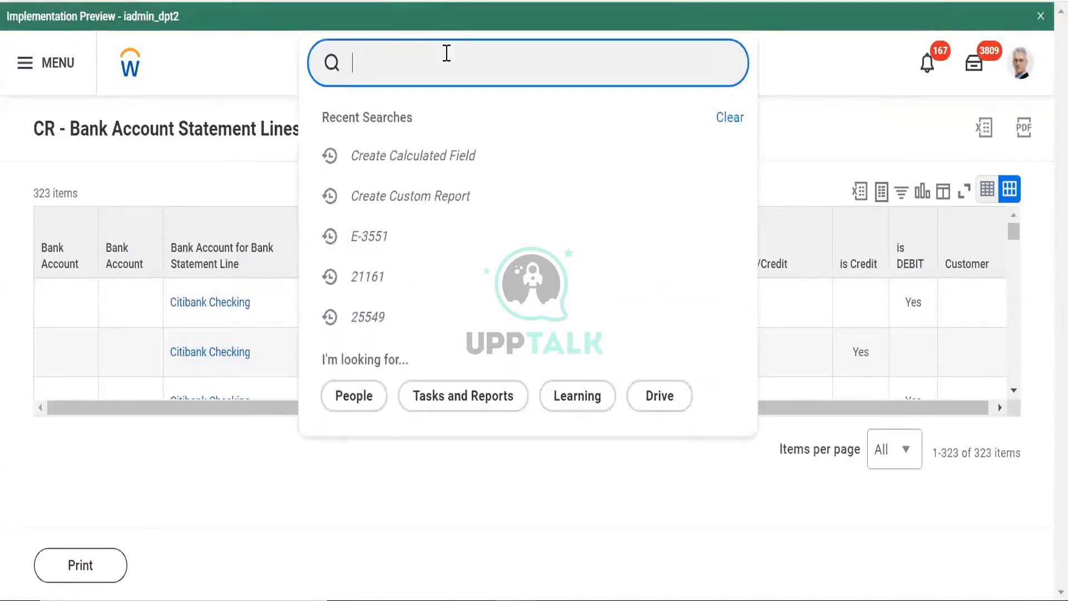
pyautogui.write('create')
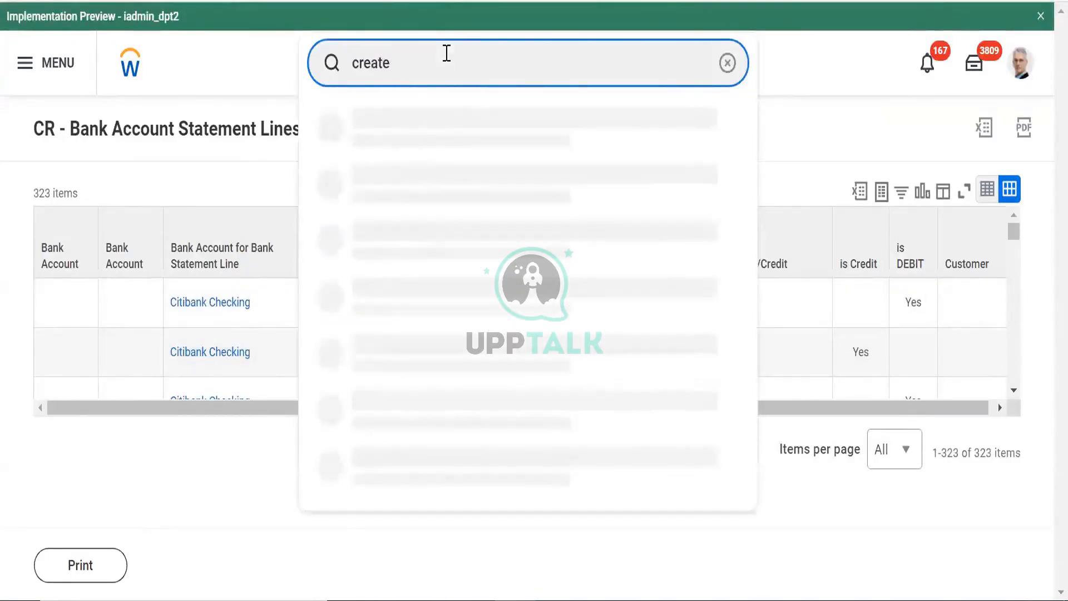
pyautogui.write(' eib')
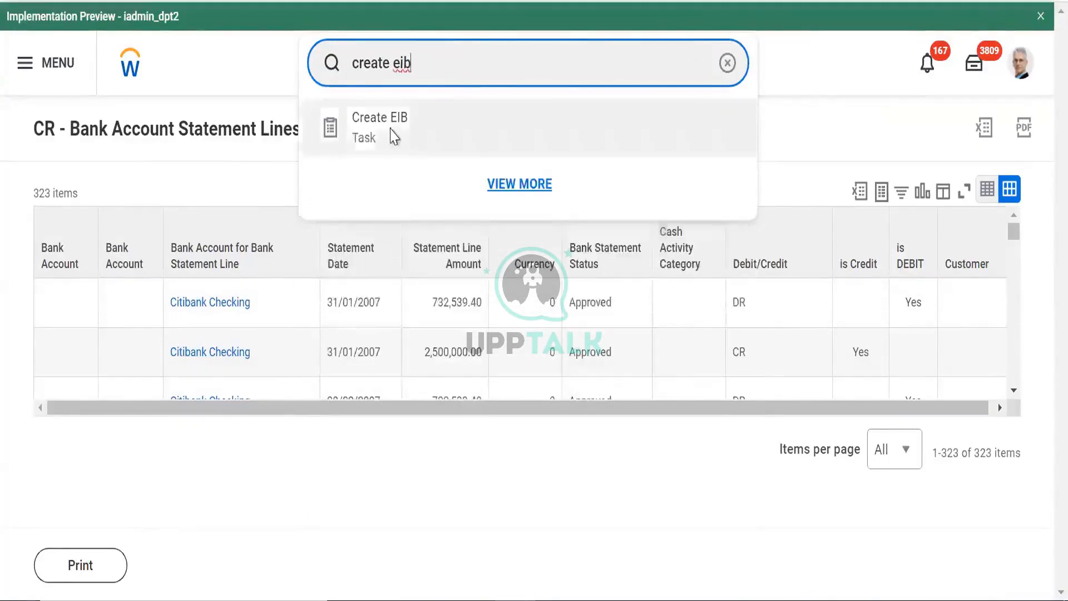
pyautogui.click(393, 136)
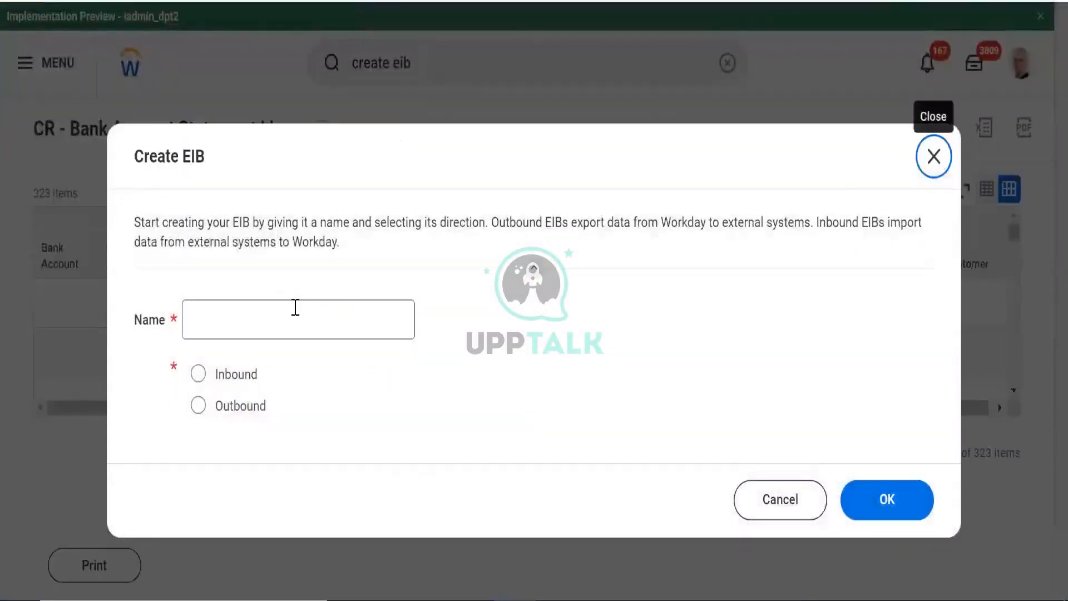
# Name the EIB 'Bank Account Outbound', choose Outbound, and confirm
pyautogui.click(295, 307)
pyautogui.write('Bacm')
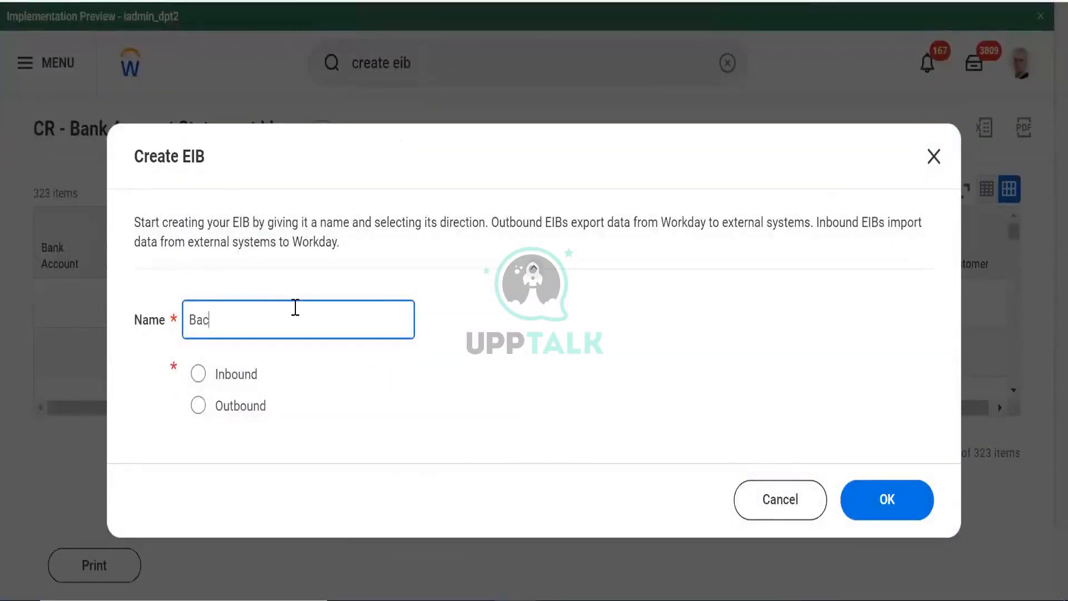
pyautogui.press('BackSpace')
pyautogui.press('BackSpace')
pyautogui.press('BackSpace')
pyautogui.write('ank ccount')
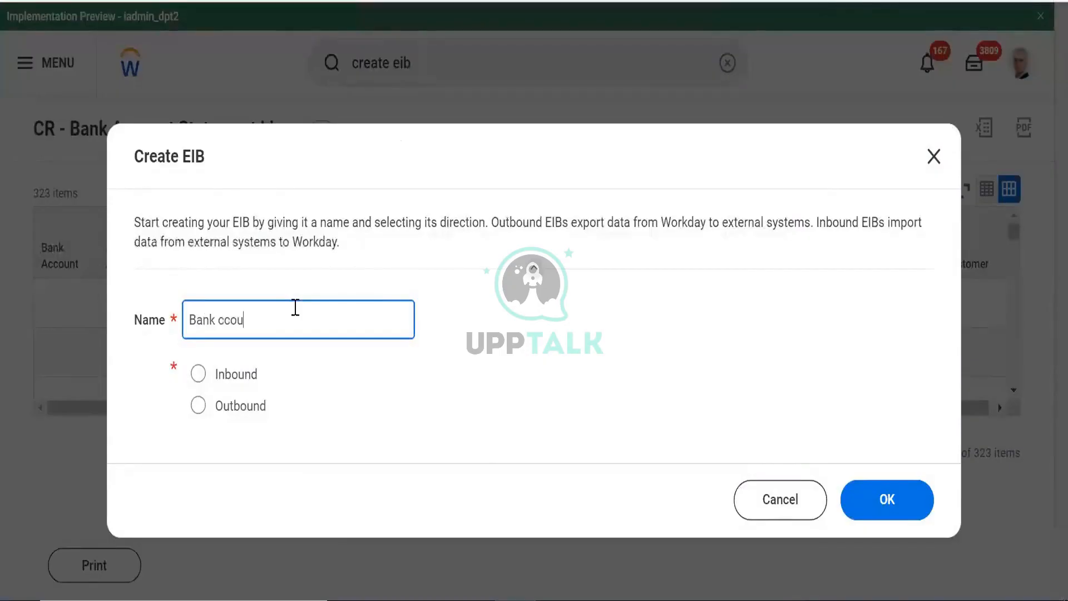
pyautogui.press('BackSpace')
pyautogui.press('BackSpace')
pyautogui.press('BackSpace')
pyautogui.press('BackSpace')
pyautogui.press('BackSpace')
pyautogui.press('BackSpace')
pyautogui.write('Account Outbound')
pyautogui.click(252, 405)
pyautogui.click(884, 506)
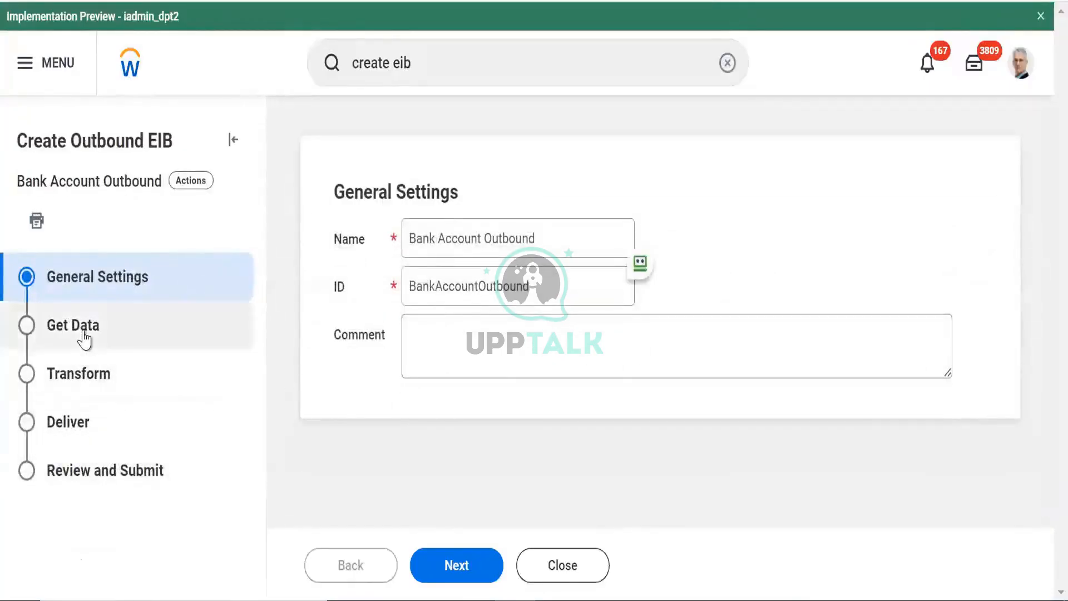
# Set the Get Data source to the custom report 'CR - Bank Account Statement Lines'
pyautogui.click(149, 346)
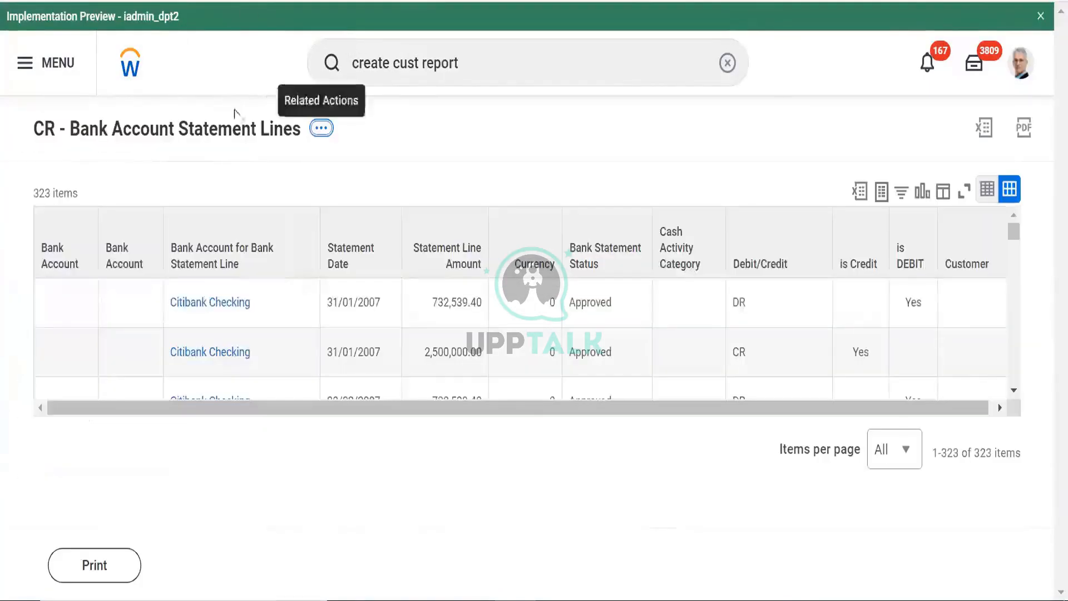
pyautogui.rightClick(230, 138)
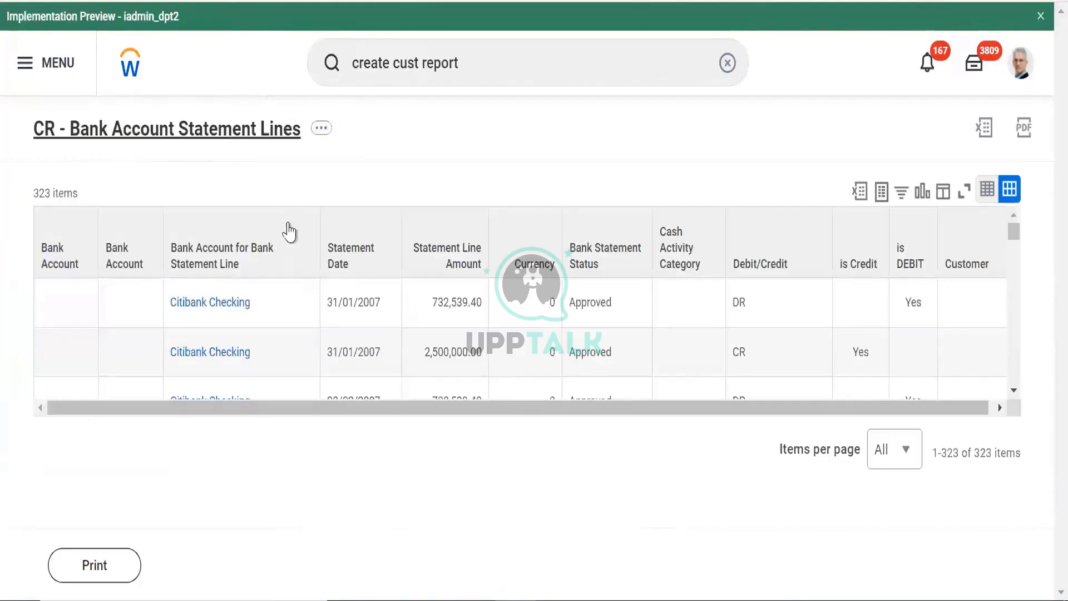
pyautogui.click(286, 221)
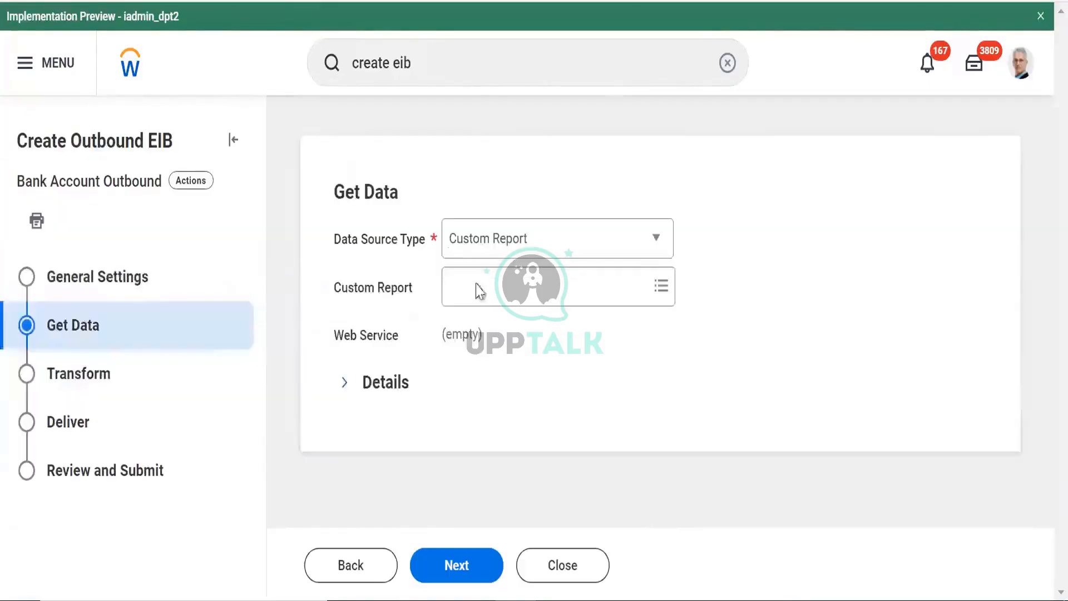
pyautogui.click(478, 287)
pyautogui.rightClick(478, 288)
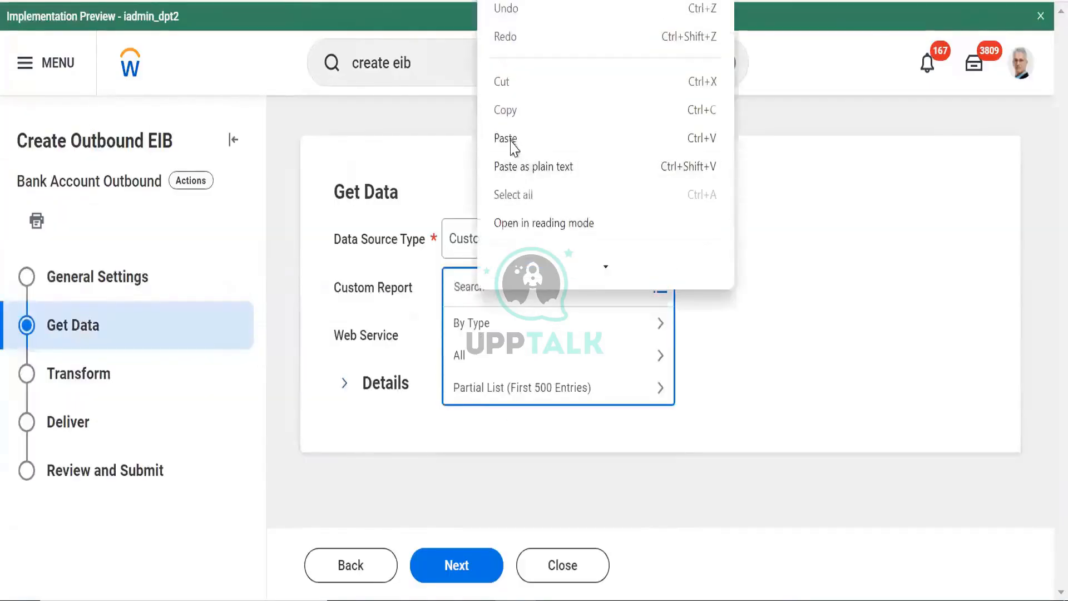
pyautogui.click(509, 140)
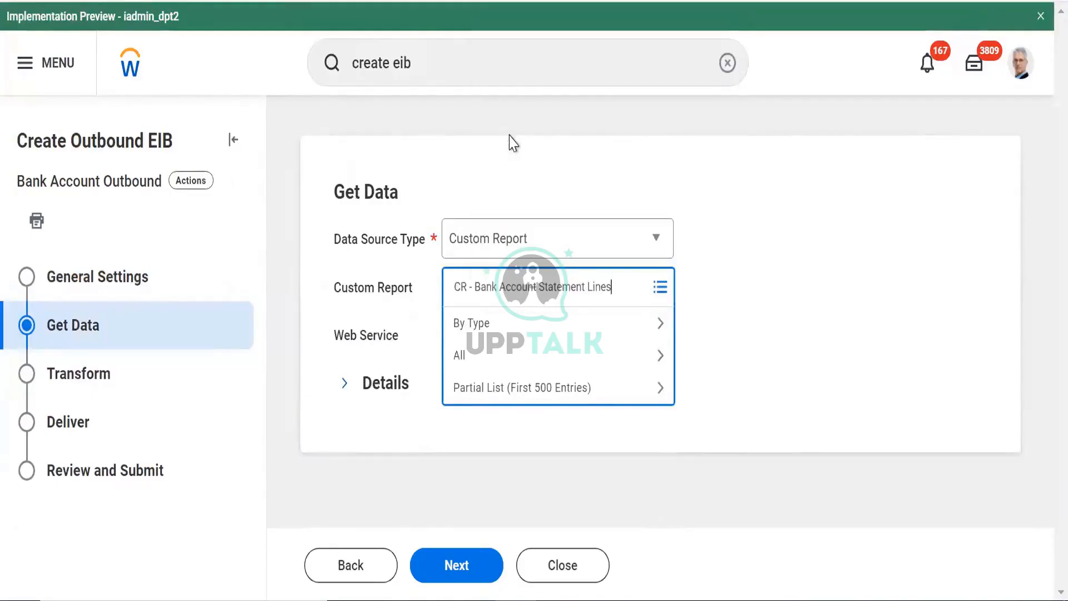
pyautogui.press('Return')
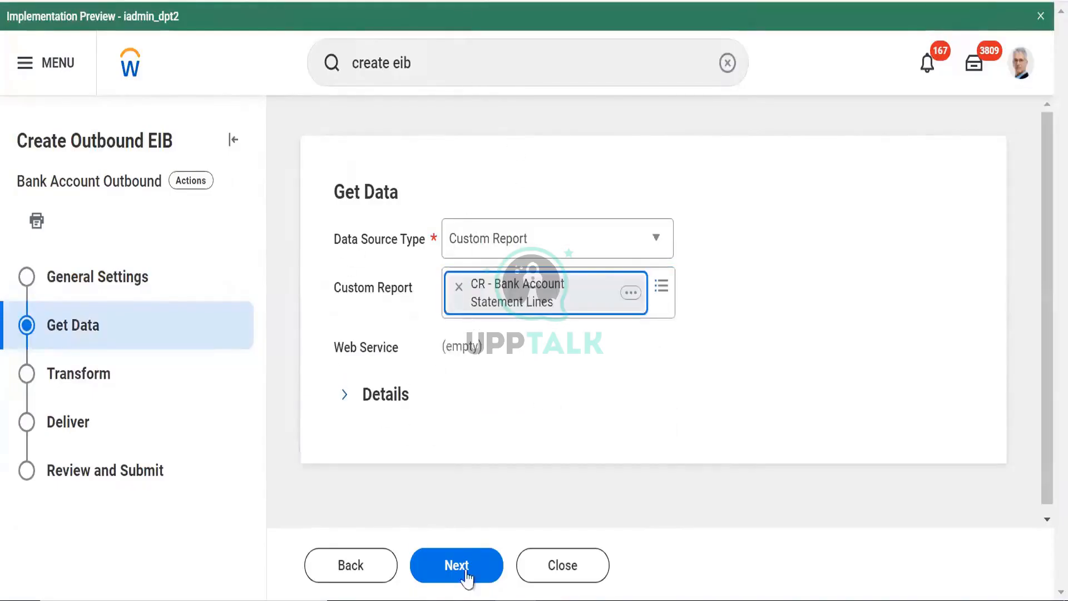
pyautogui.click(87, 382)
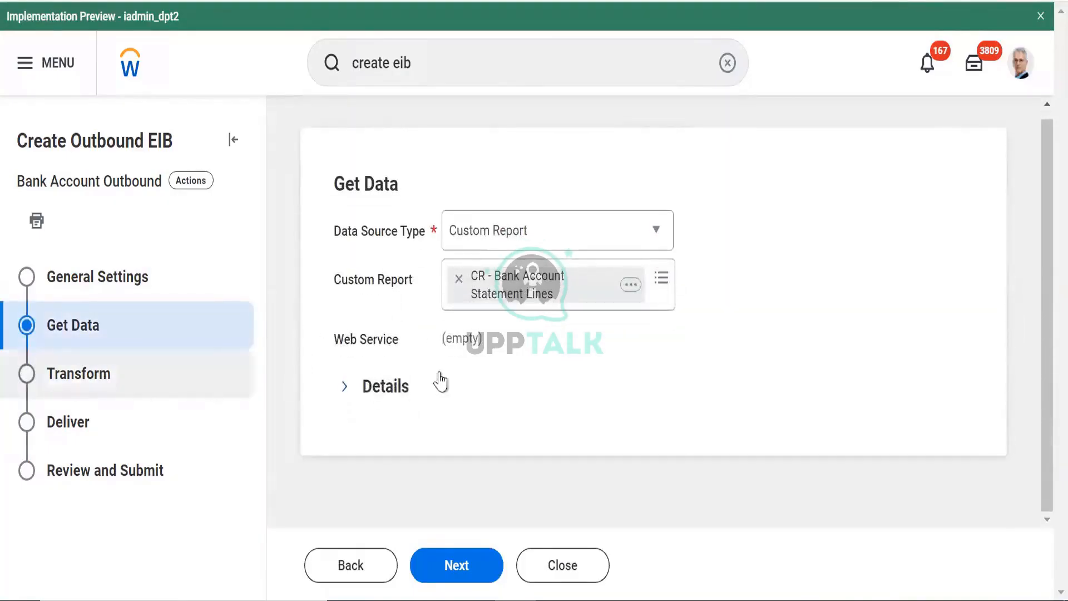
# Review the Alternate Output Format choices, leave them unset, and continue
pyautogui.scroll(1, 389, 356)
pyautogui.click(375, 406)
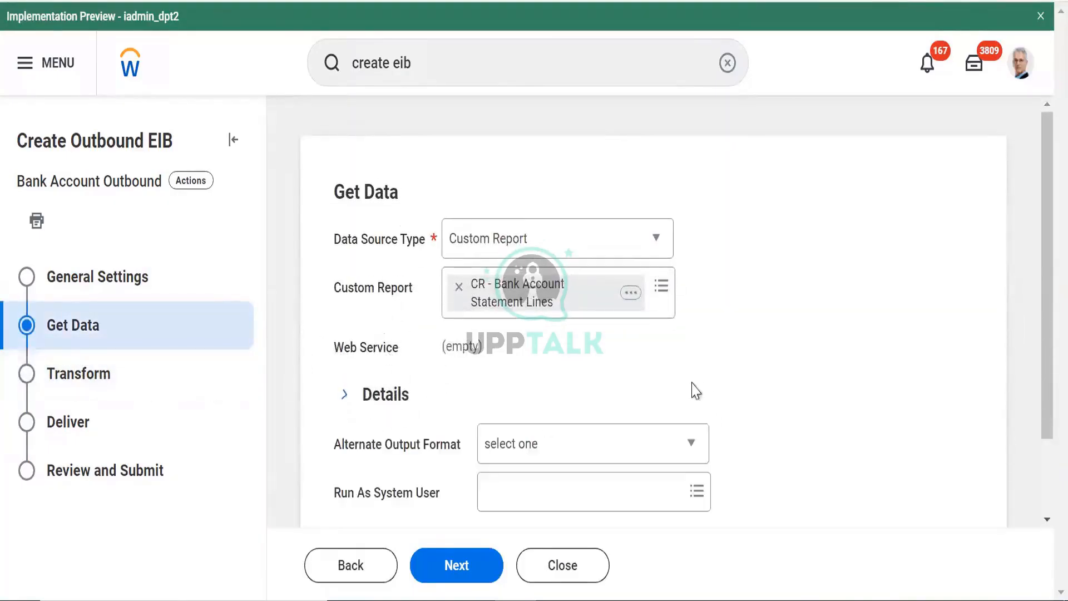
pyautogui.scroll(-2, 1039, 365)
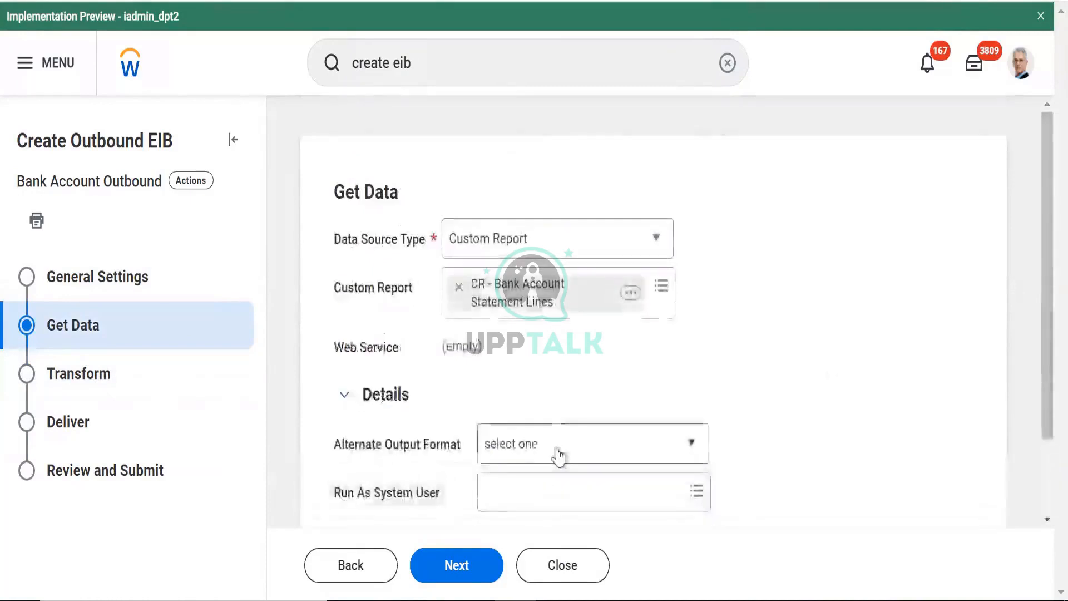
pyautogui.click(558, 459)
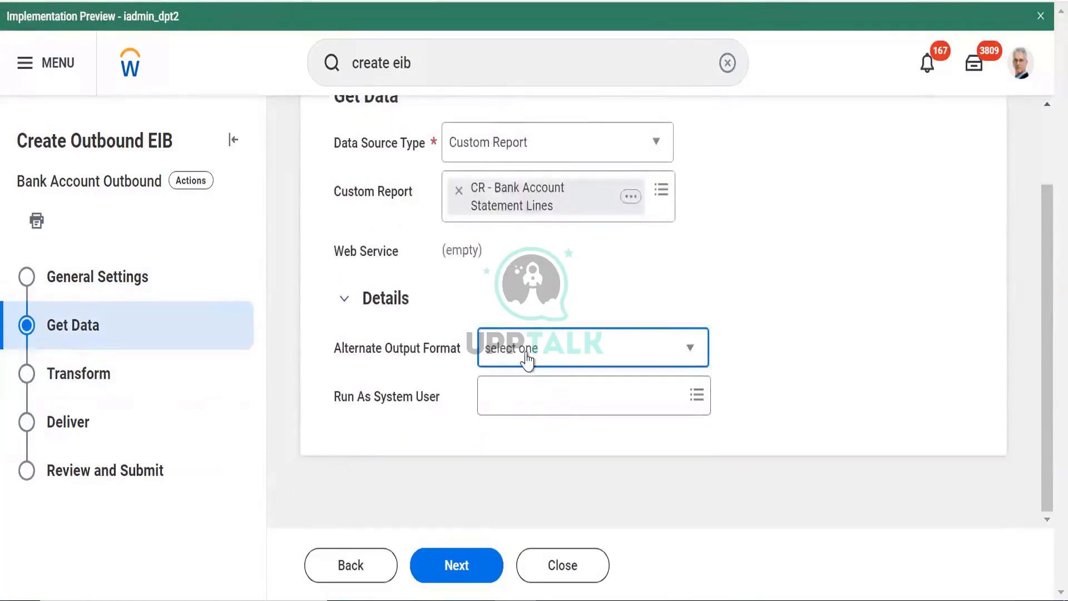
pyautogui.scroll(2, 527, 359)
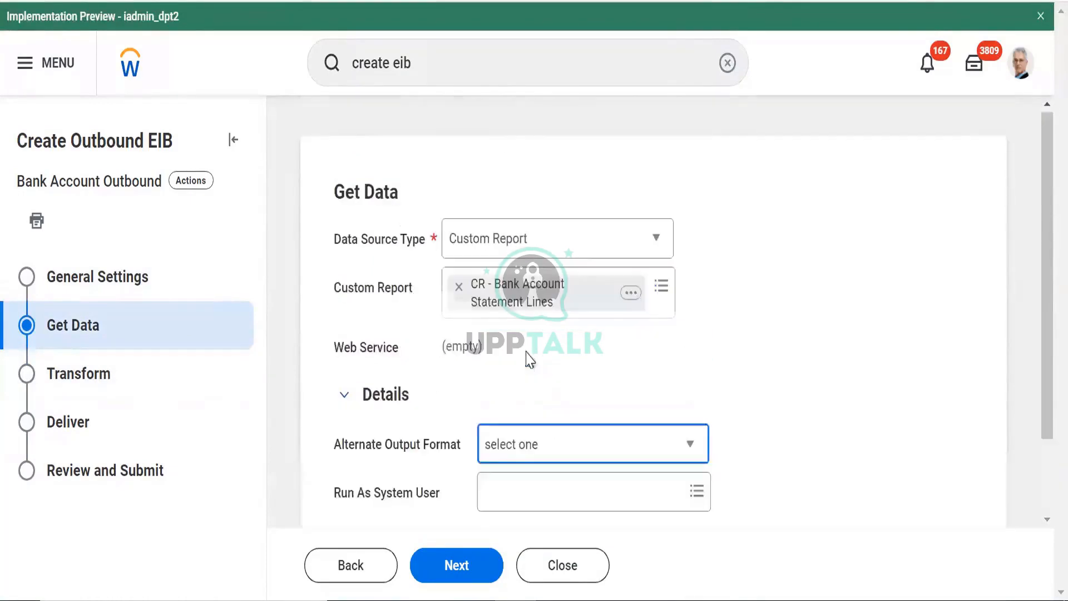
pyautogui.click(505, 416)
pyautogui.click(500, 442)
pyautogui.click(500, 445)
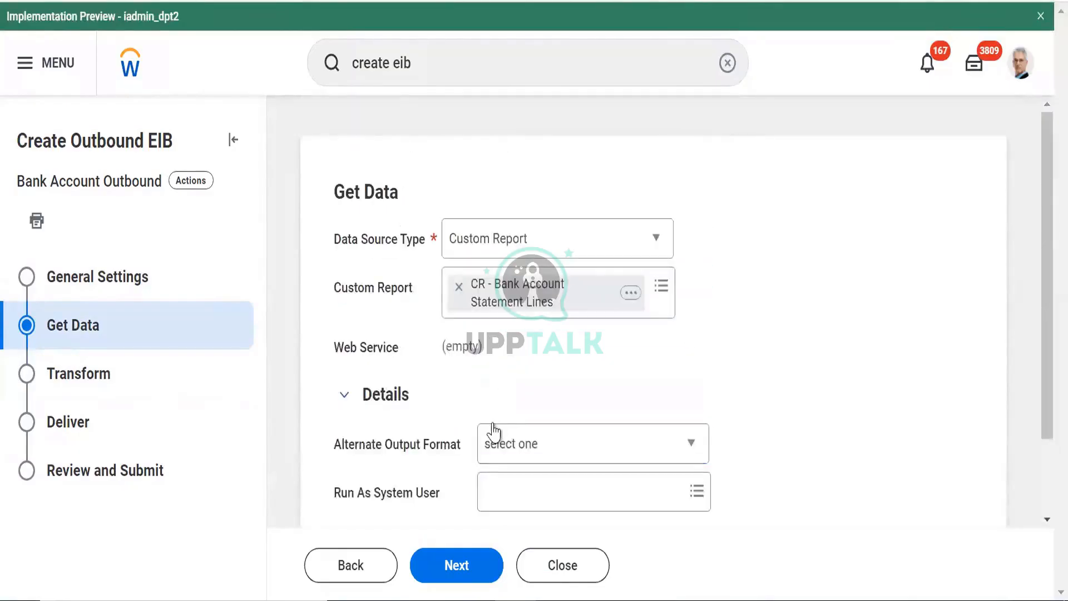
pyautogui.click(493, 433)
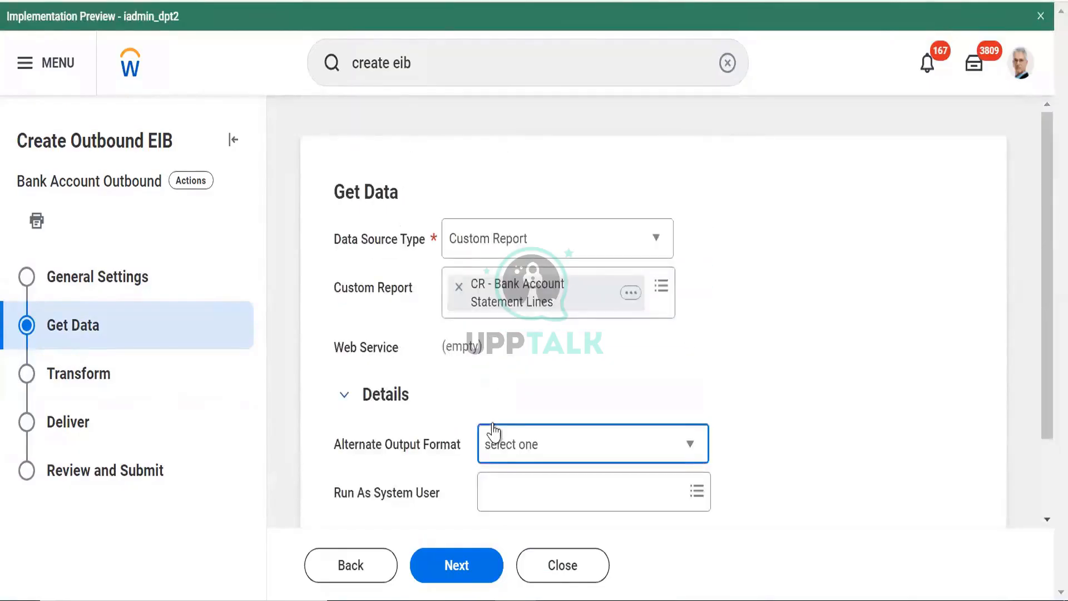
pyautogui.click(347, 394)
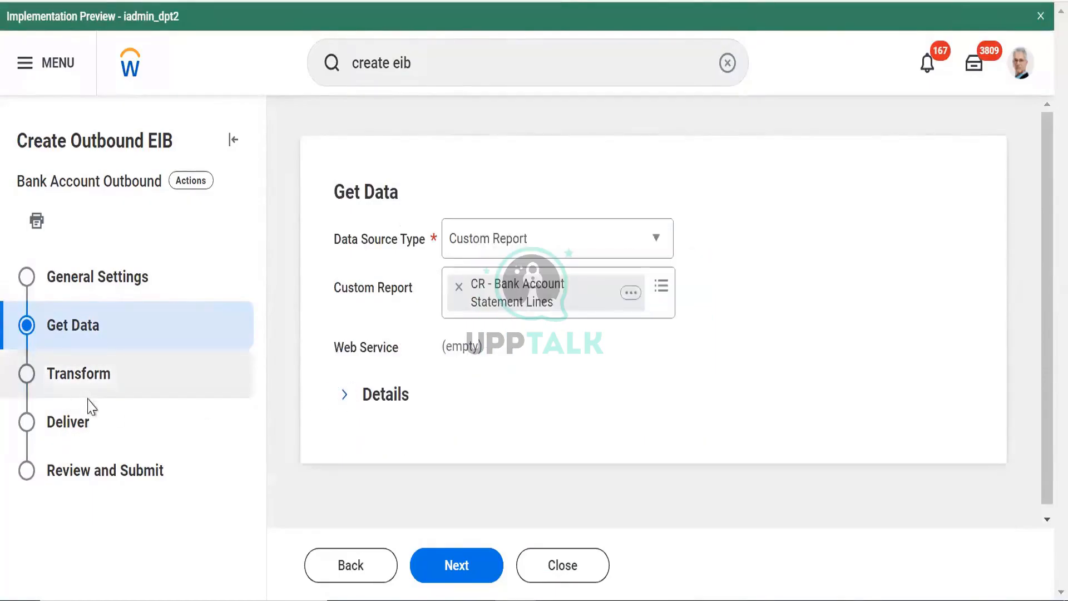
pyautogui.click(101, 375)
# Choose New Custom Report Transformation as the Transformation Type
pyautogui.click(543, 241)
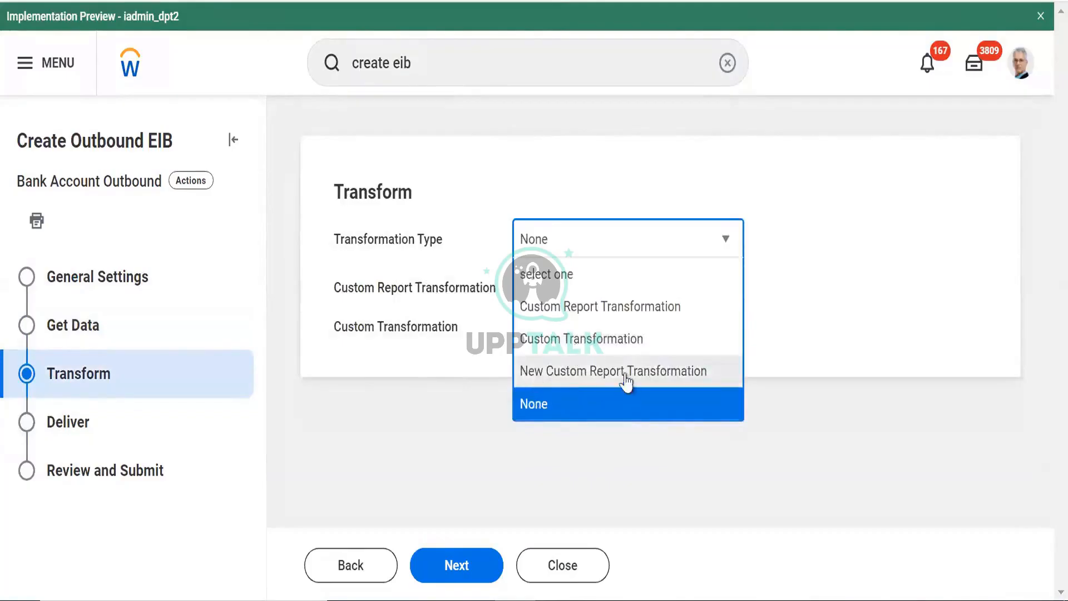
pyautogui.click(560, 376)
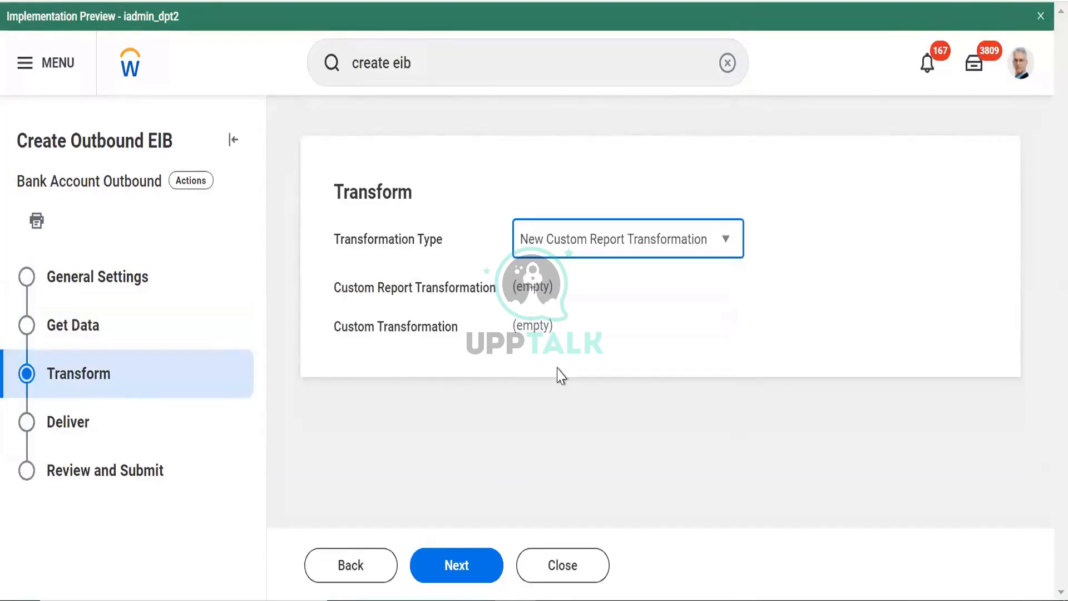
# Set the Workday Attachment delivery file name to Sample.txt and advance to Review and Submit
pyautogui.click(457, 579)
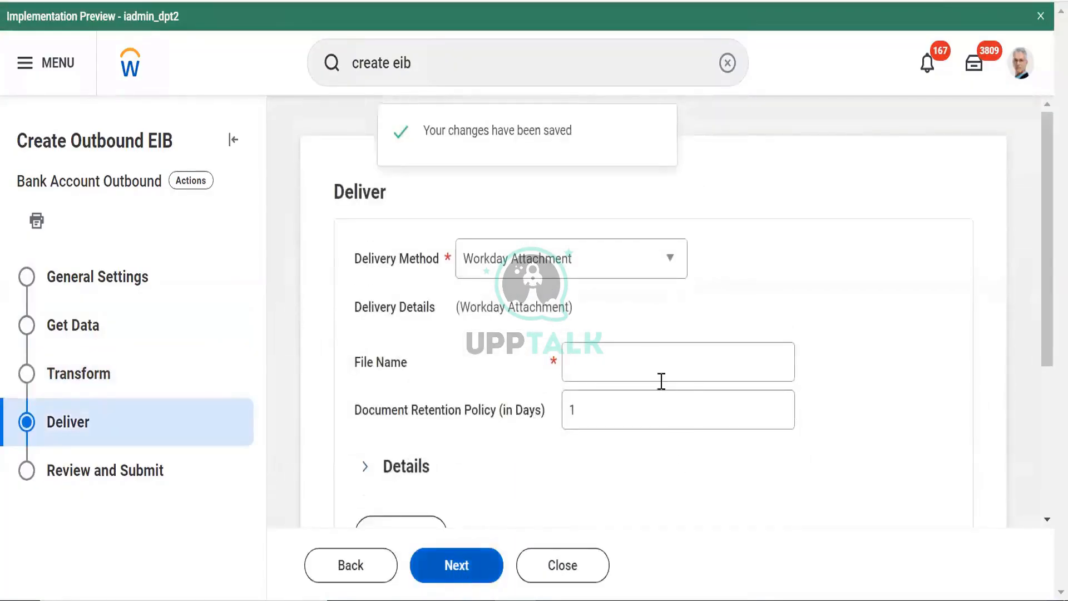
pyautogui.click(650, 360)
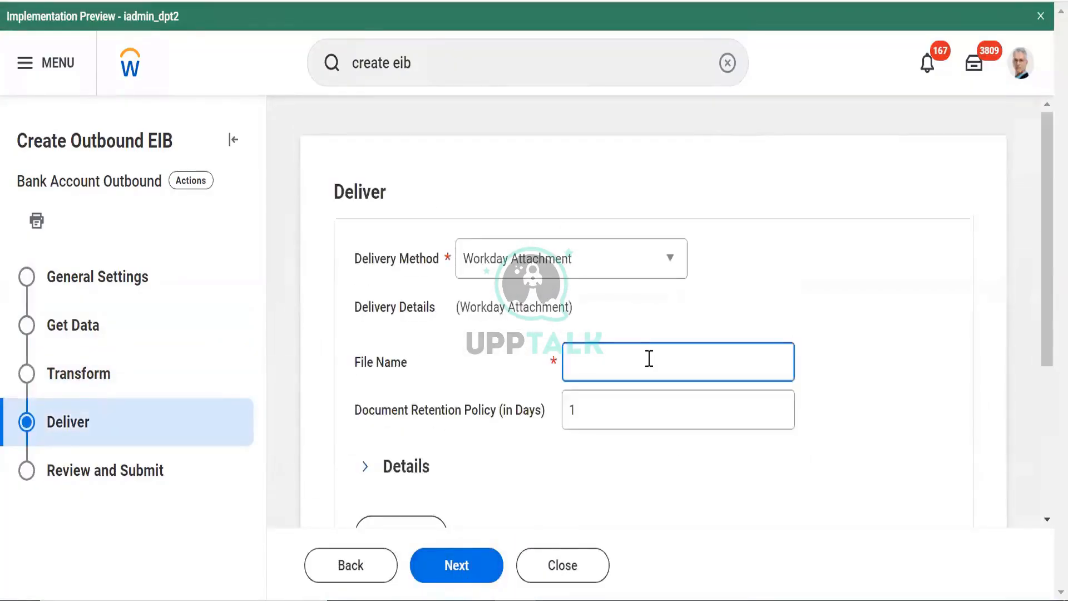
pyautogui.write('Sample')
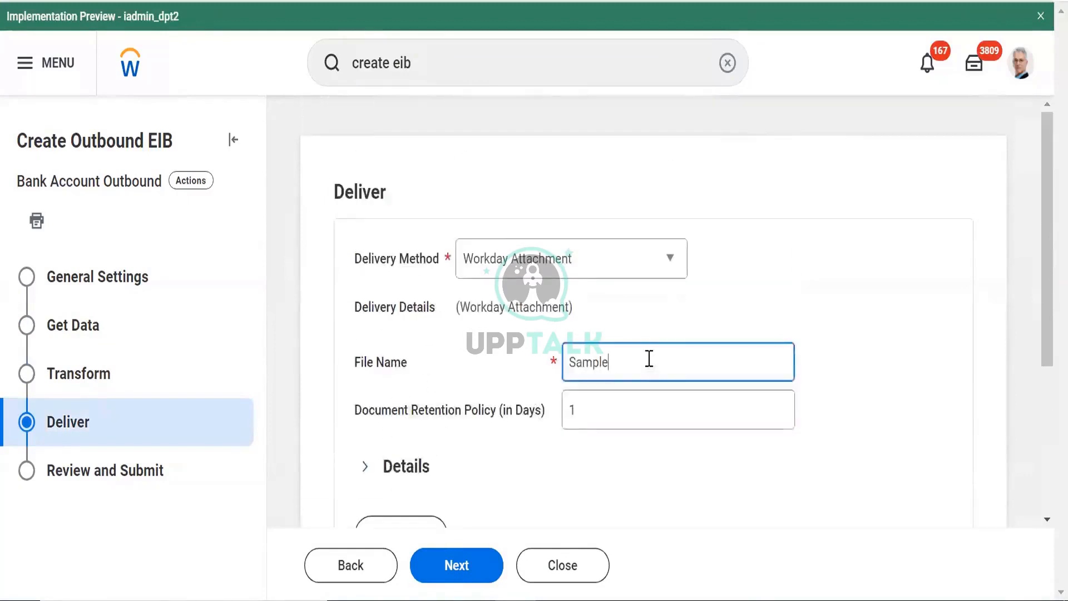
pyautogui.write('.txt')
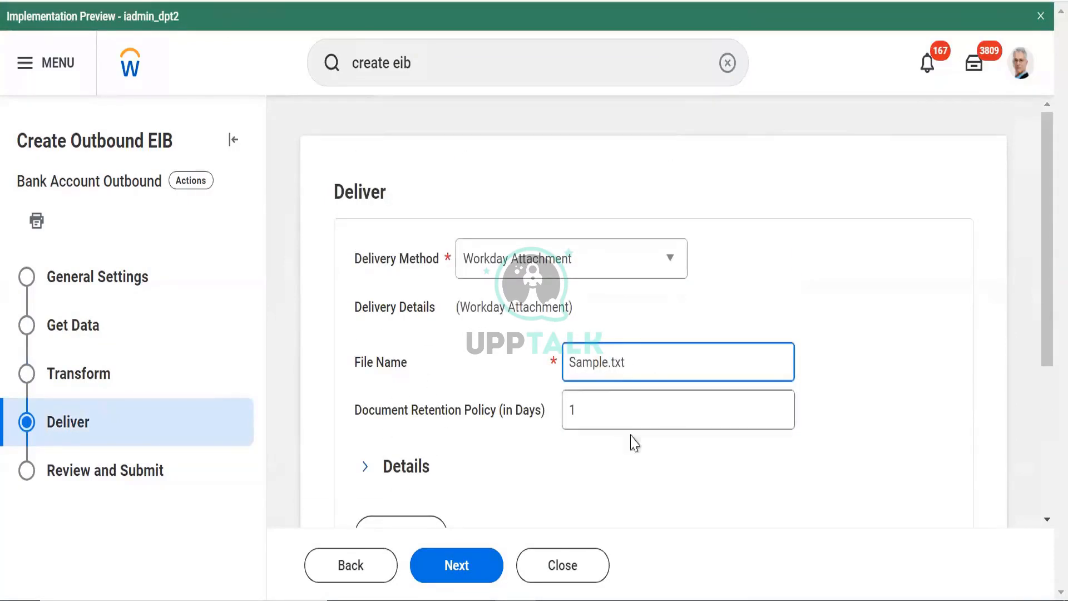
pyautogui.click(461, 570)
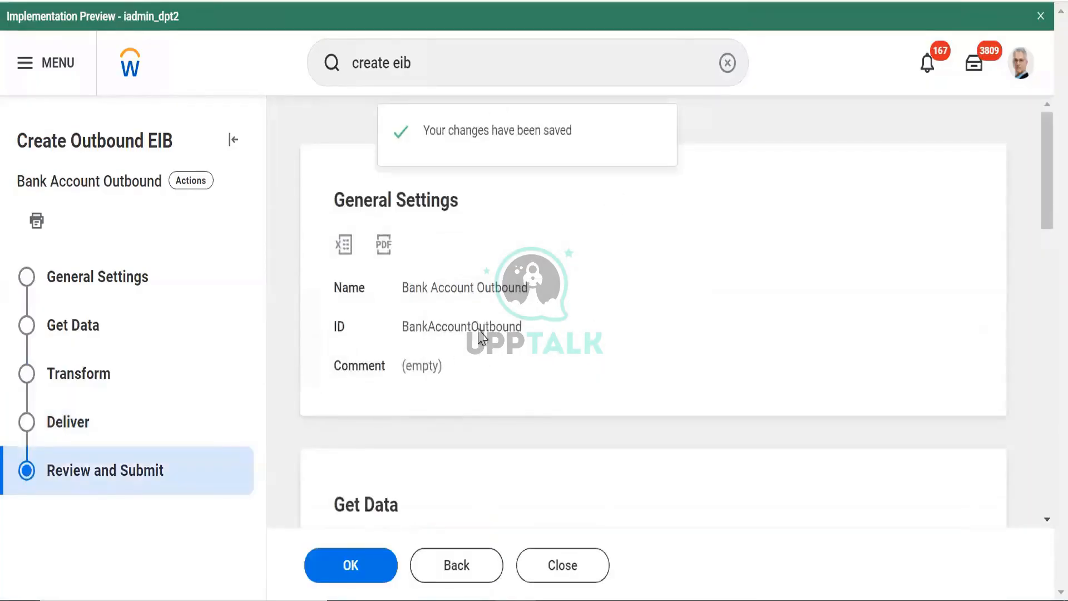
# Create the Bank Account Outbound EIB and open its Configure Transformation page
pyautogui.click(359, 578)
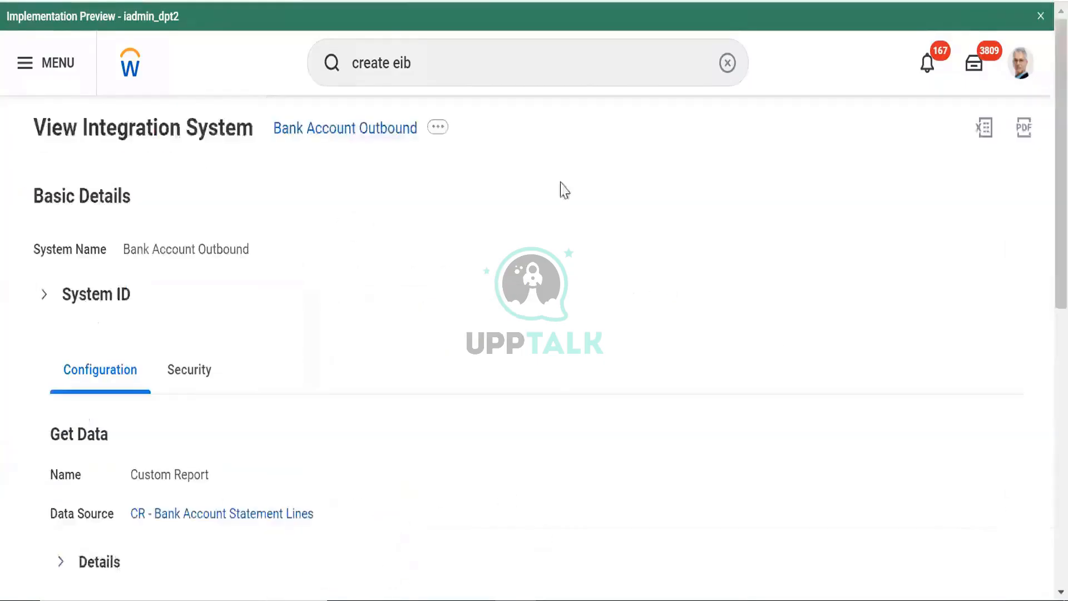
pyautogui.scroll(-2, 563, 188)
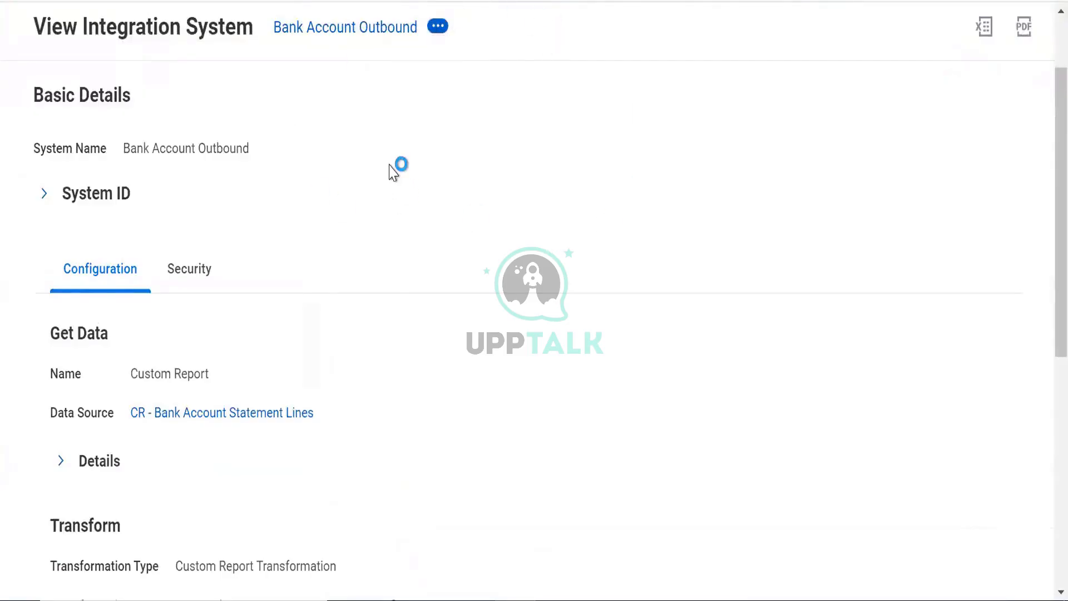
pyautogui.click(437, 26)
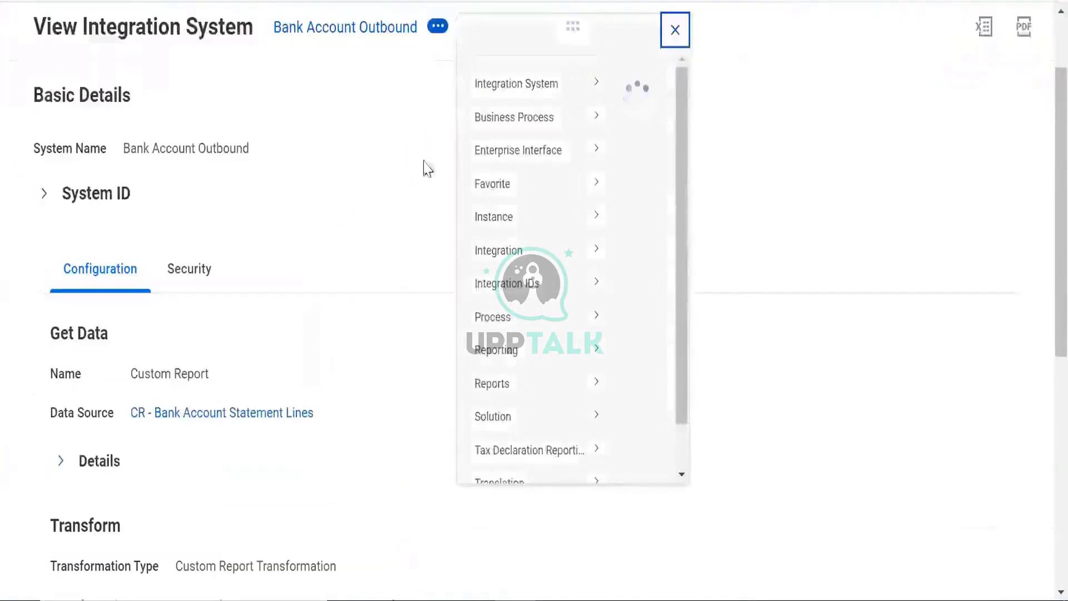
pyautogui.moveTo(559, 177)
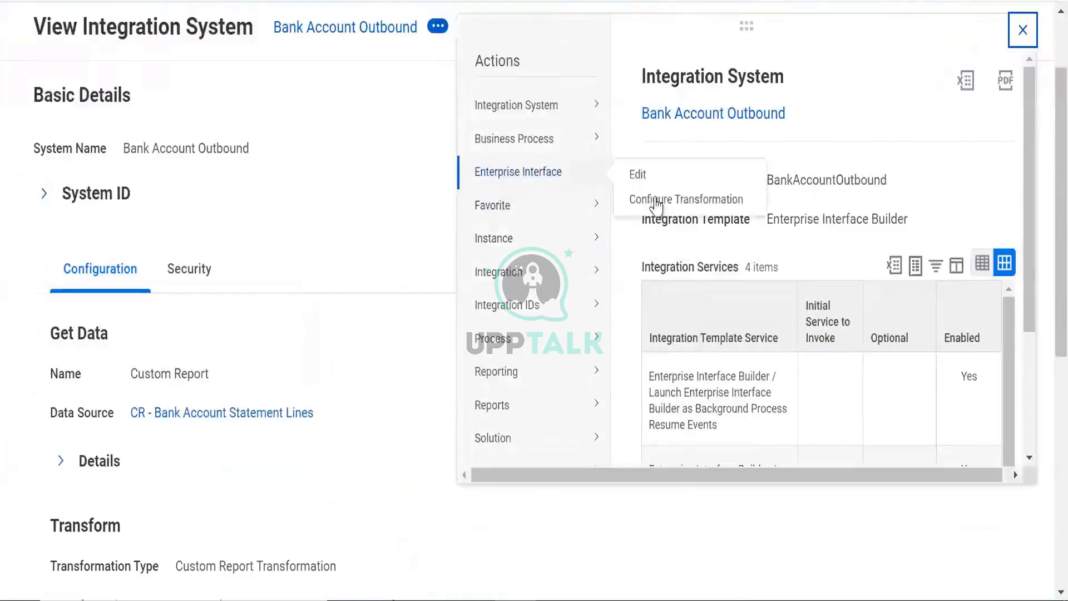
pyautogui.click(652, 214)
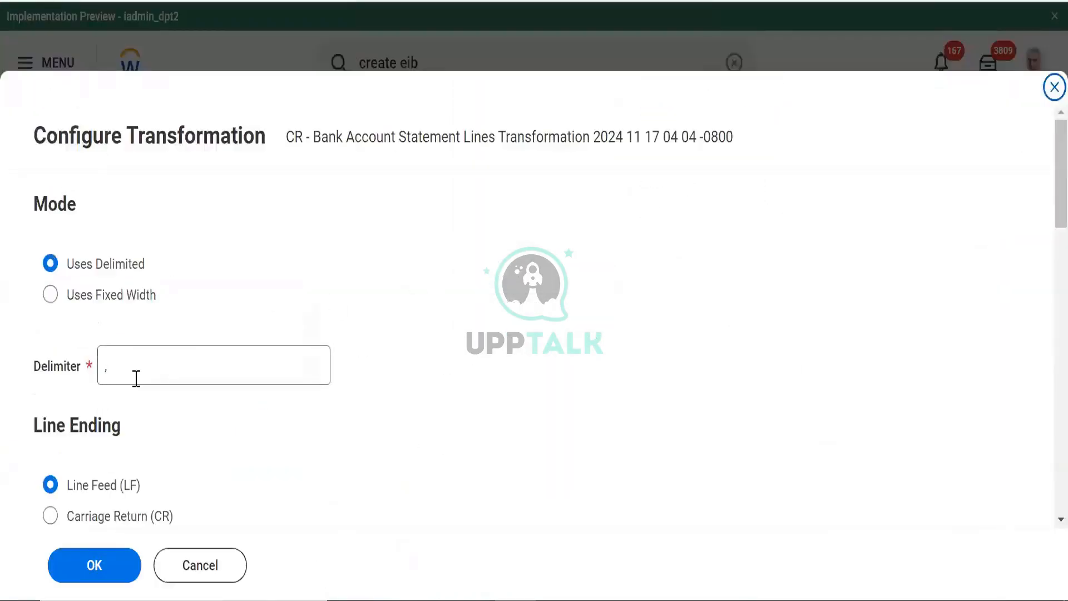
# Save the transformation with a ',' delimiter and line-feed line endings
pyautogui.moveTo(136, 379)
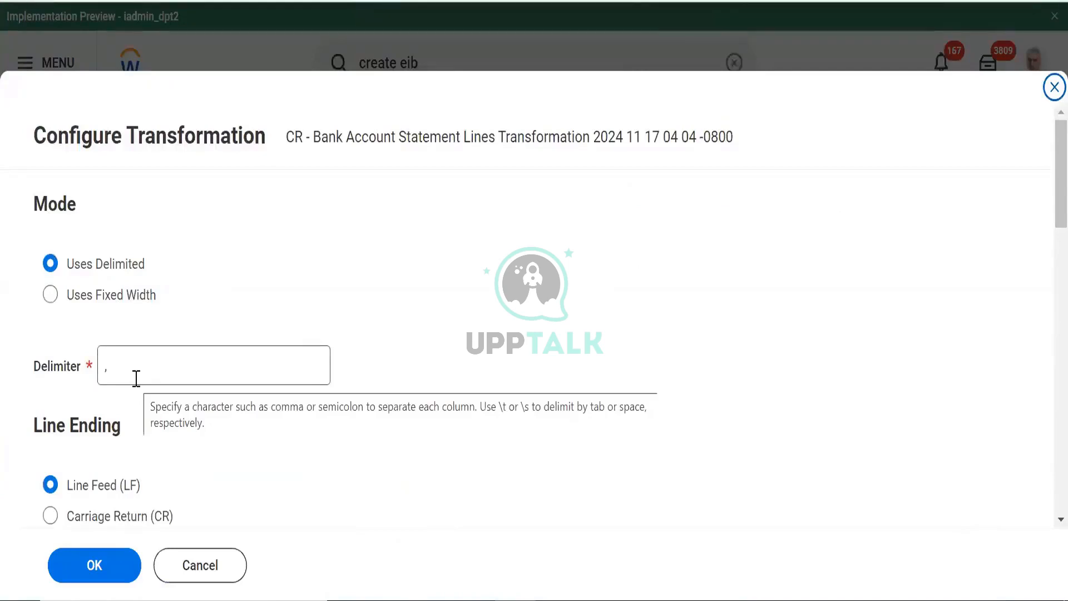
pyautogui.click(93, 376)
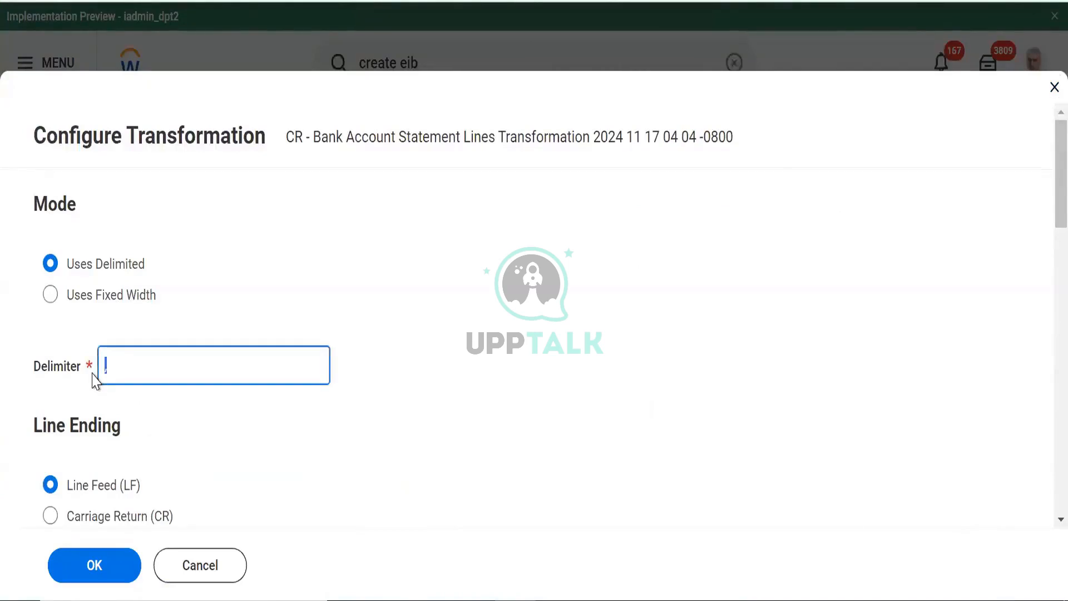
pyautogui.moveTo(161, 372)
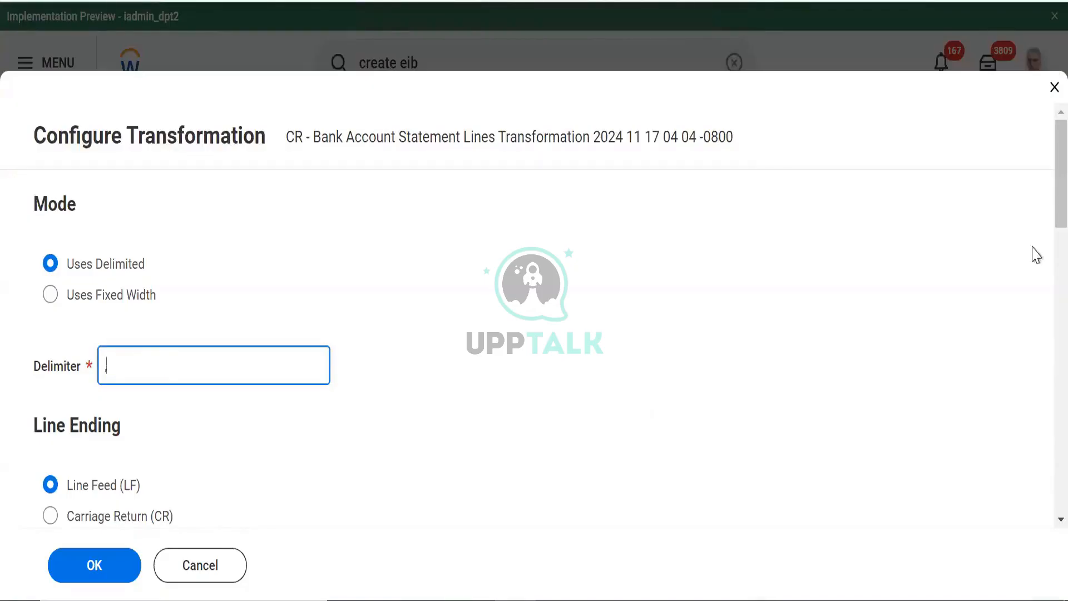
pyautogui.scroll(-1, 1041, 331)
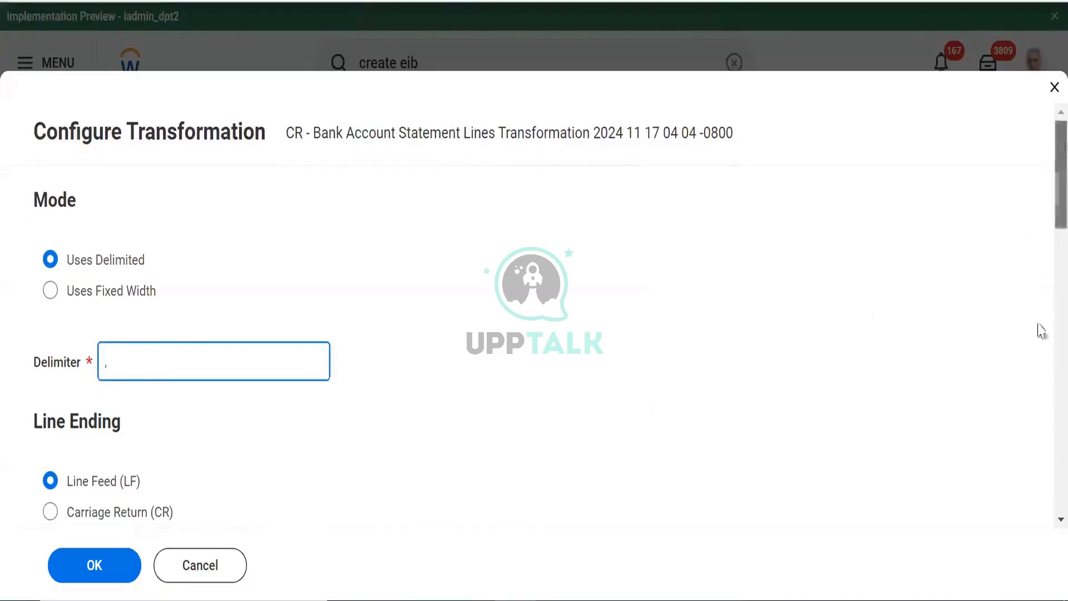
pyautogui.scroll(-15, 1041, 331)
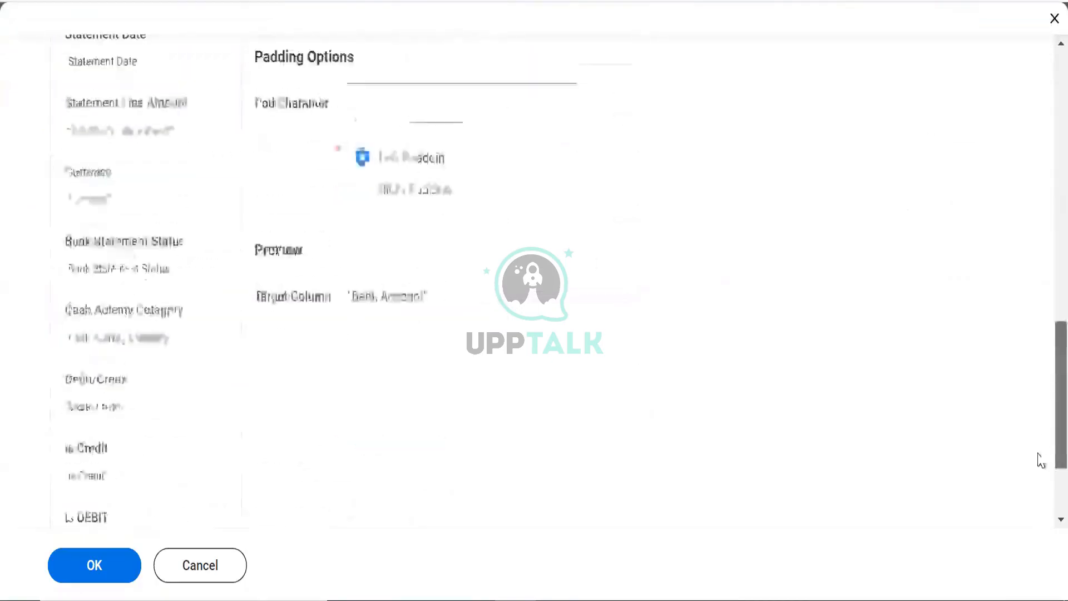
pyautogui.click(81, 567)
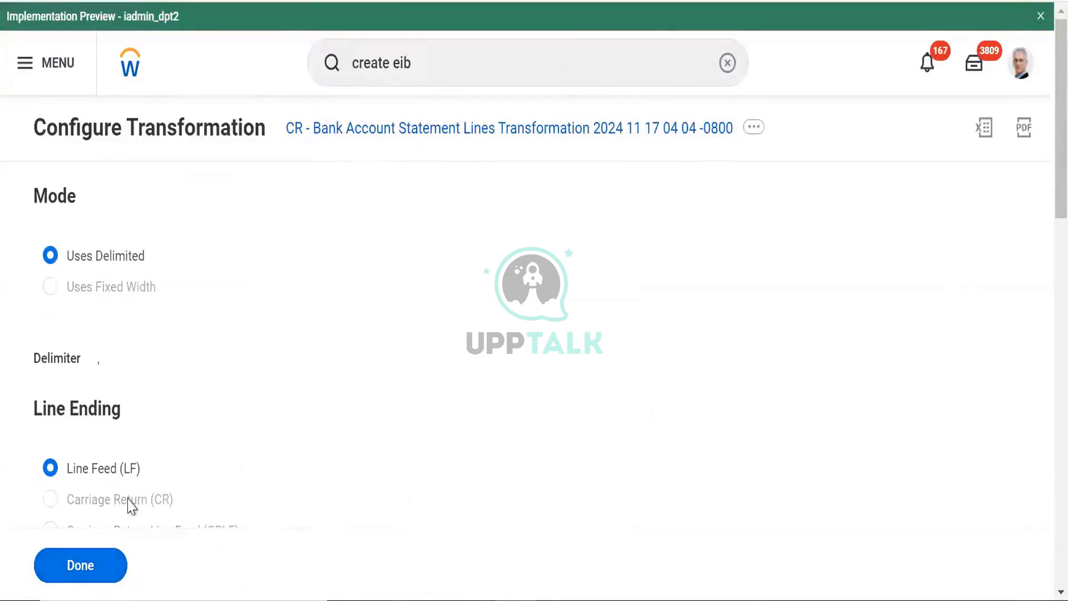
pyautogui.click(83, 577)
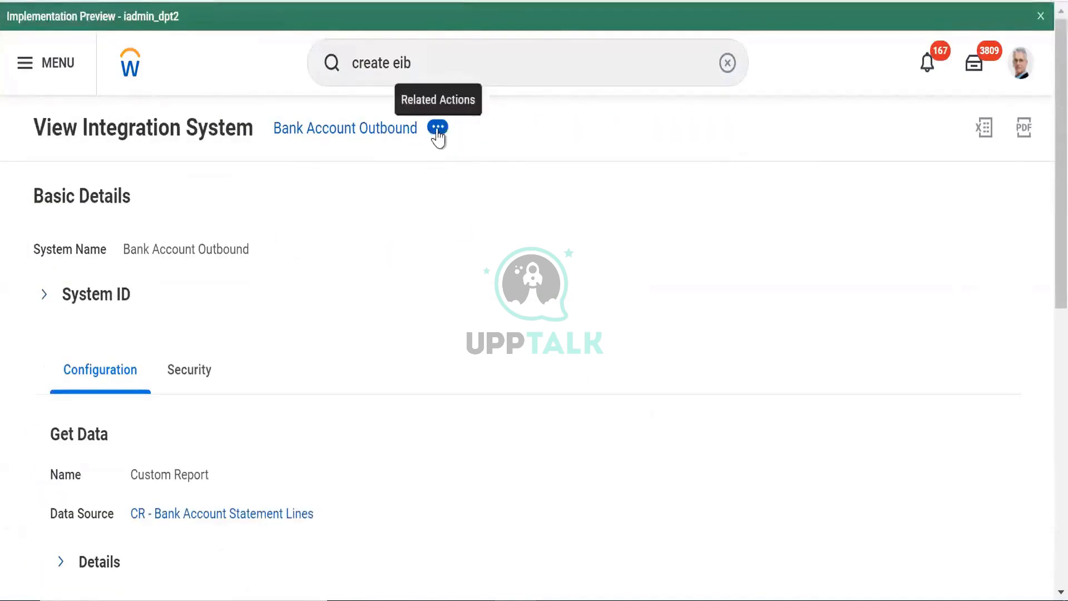
# Launch the Bank Account Outbound integration via Launch / Schedule with Run Now
pyautogui.click(438, 128)
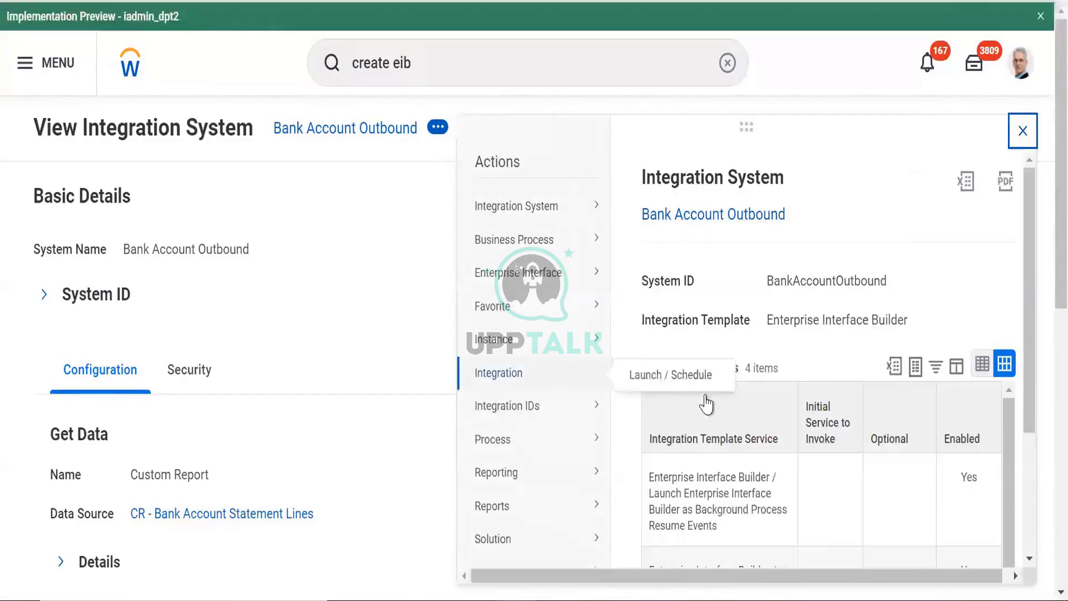
pyautogui.moveTo(584, 395)
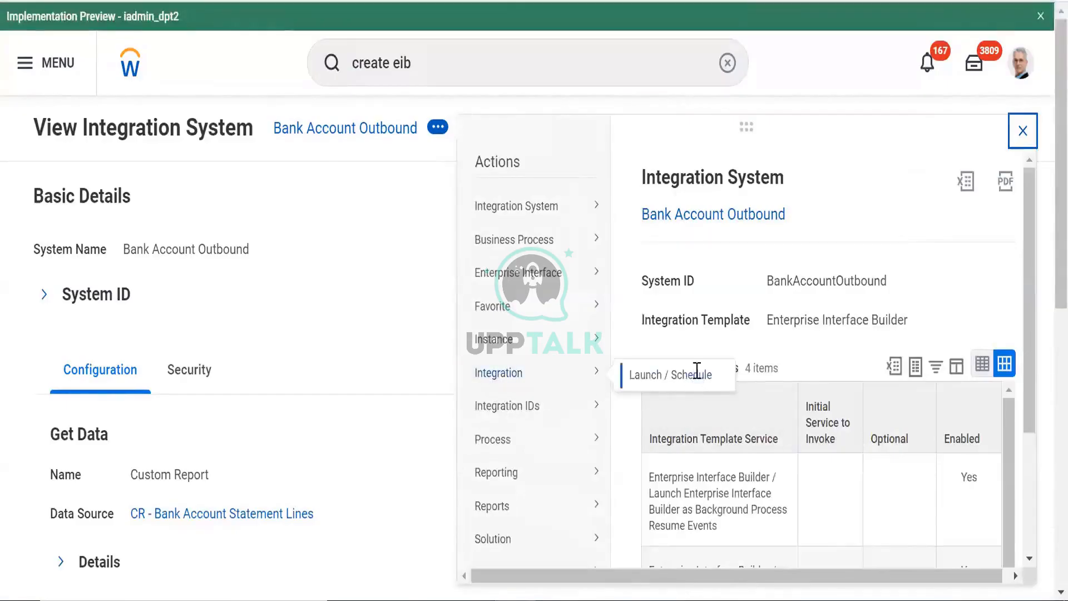
pyautogui.click(696, 373)
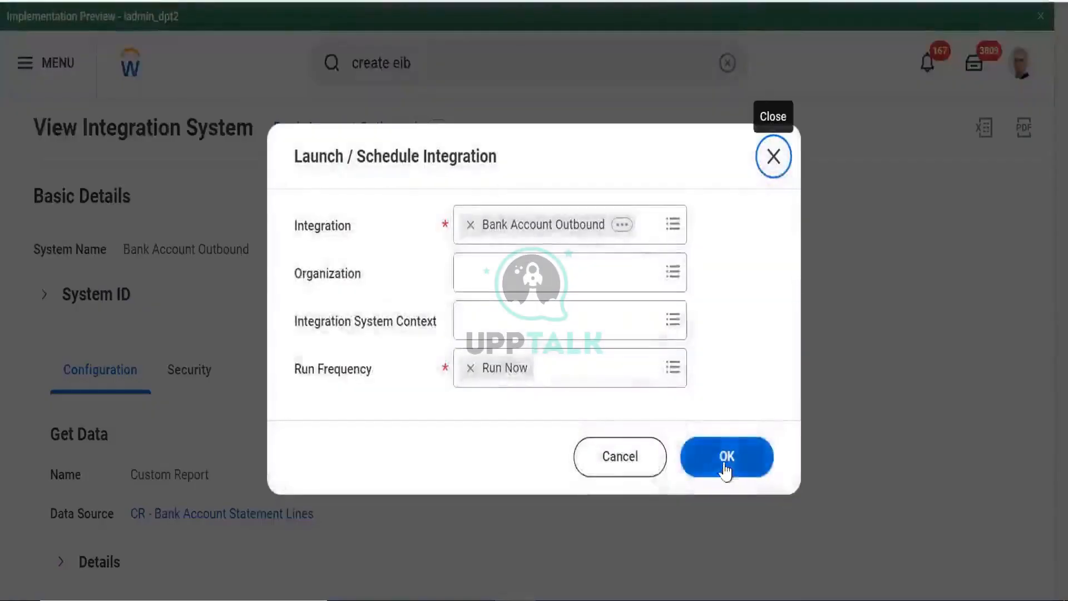
pyautogui.click(726, 468)
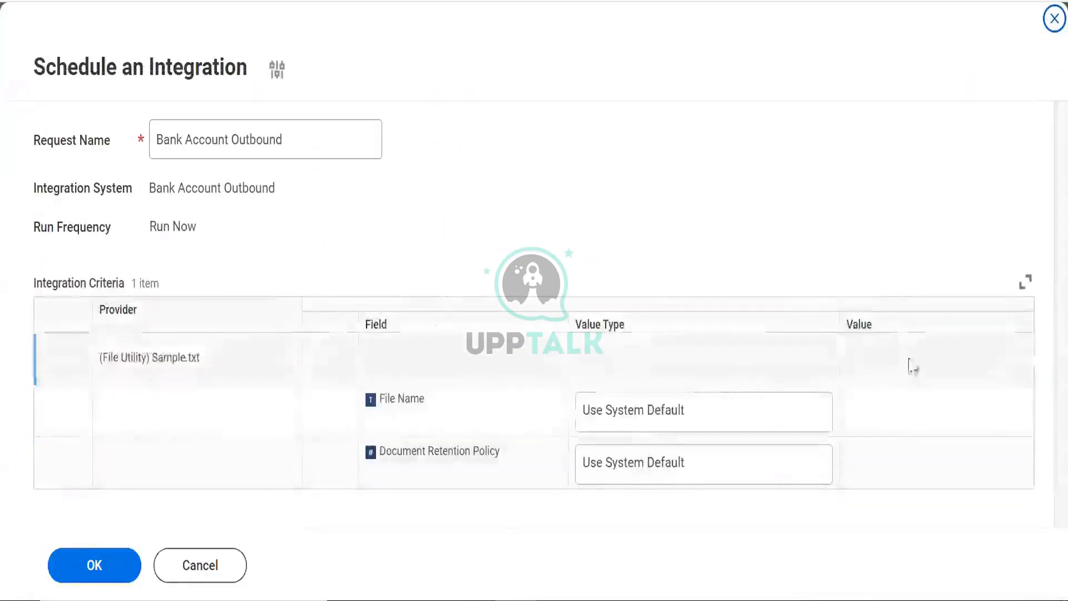
# Run the integration, refresh until Completed, and download Sample.txt from Output Files
pyautogui.click(113, 578)
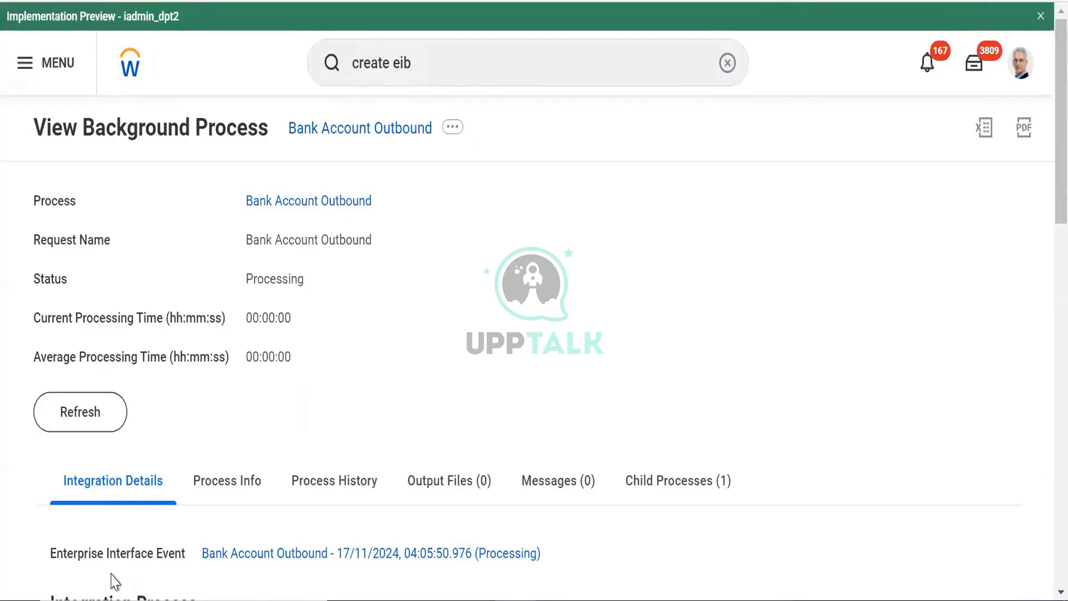
pyautogui.click(67, 410)
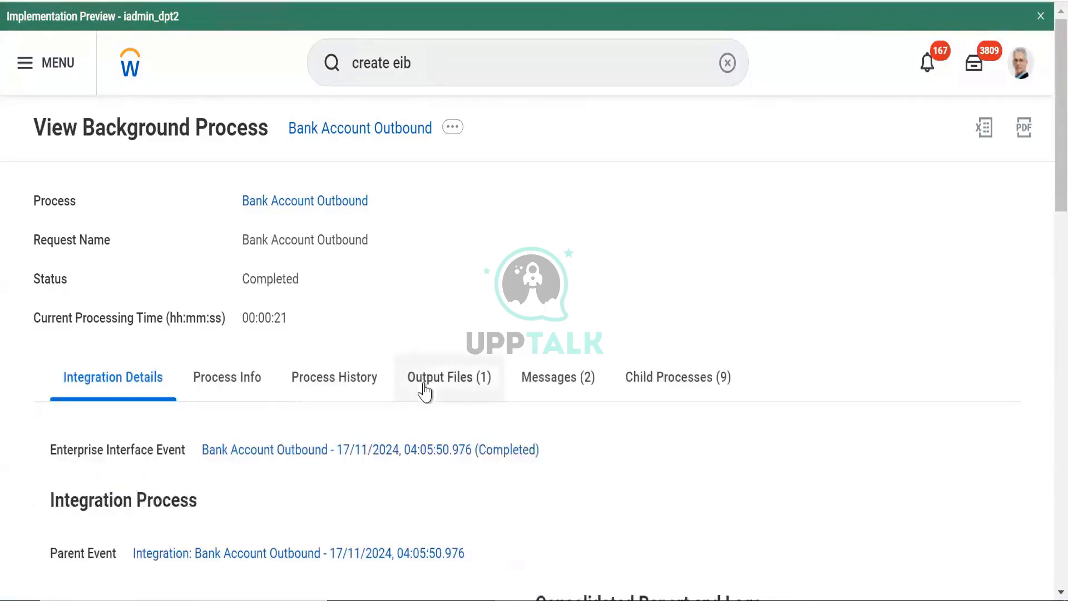
pyautogui.click(424, 389)
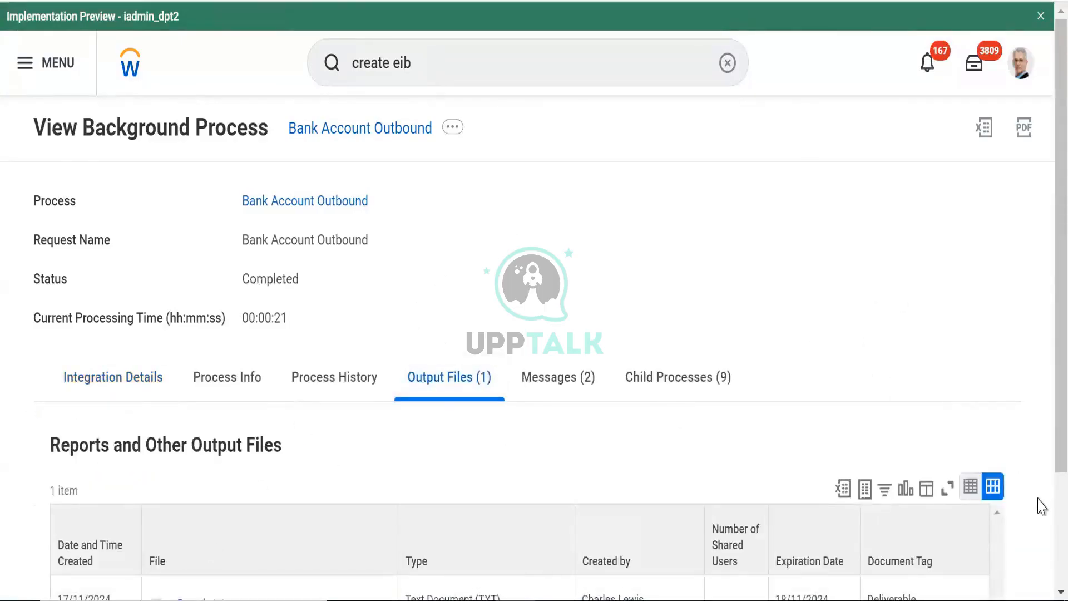
pyautogui.scroll(-3, 406, 406)
pyautogui.click(198, 460)
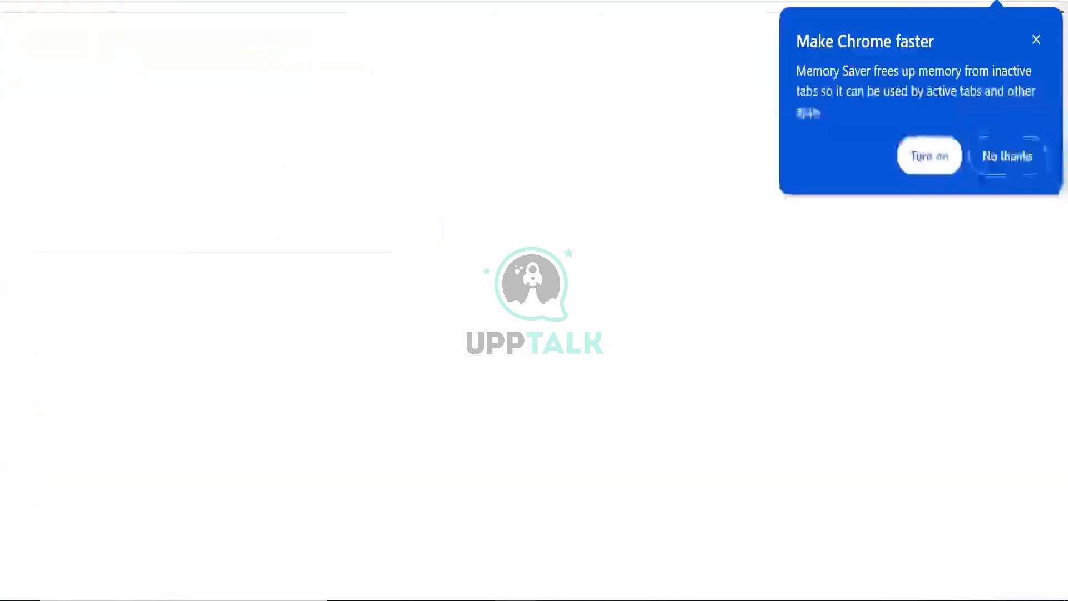
pyautogui.click(1036, 39)
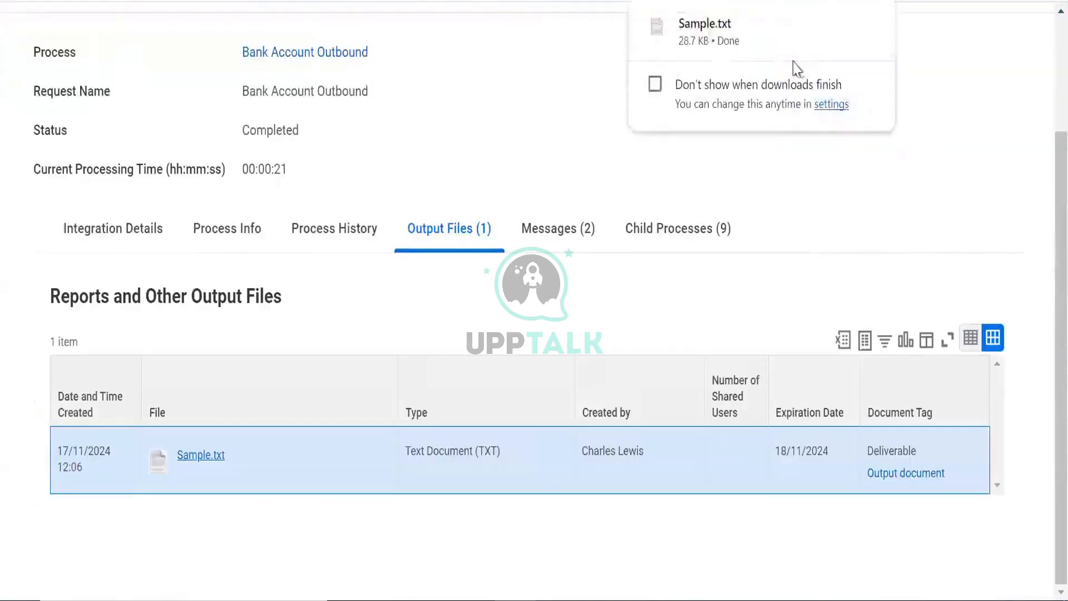
pyautogui.click(715, 42)
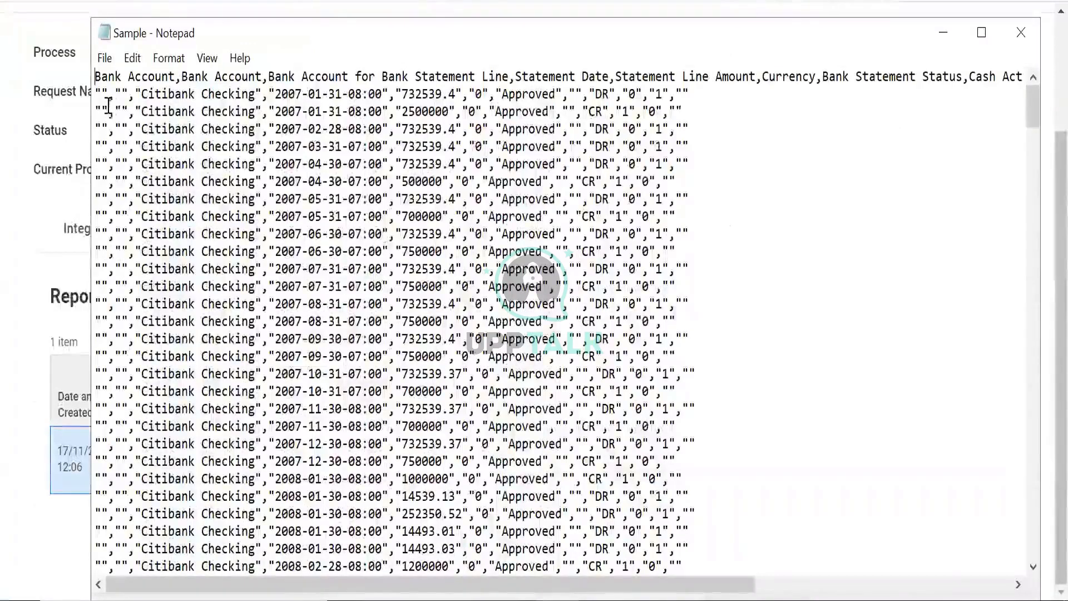
# Select the commas between fields in Sample.txt to confirm the comma-delimited statement lines
pyautogui.moveTo(108, 96); pyautogui.dragTo(115, 95)
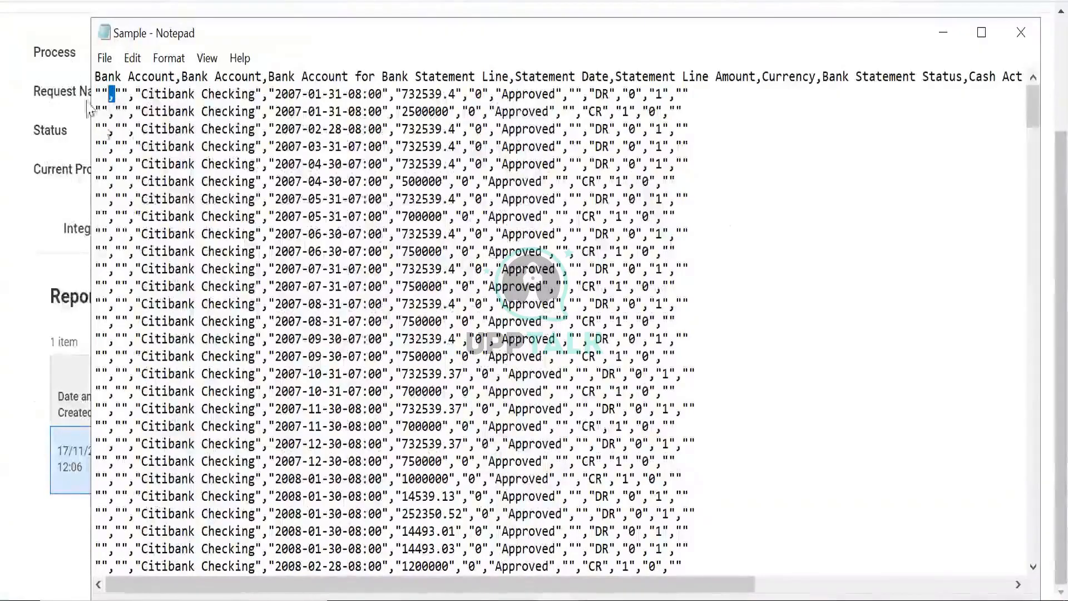
pyautogui.click(117, 90)
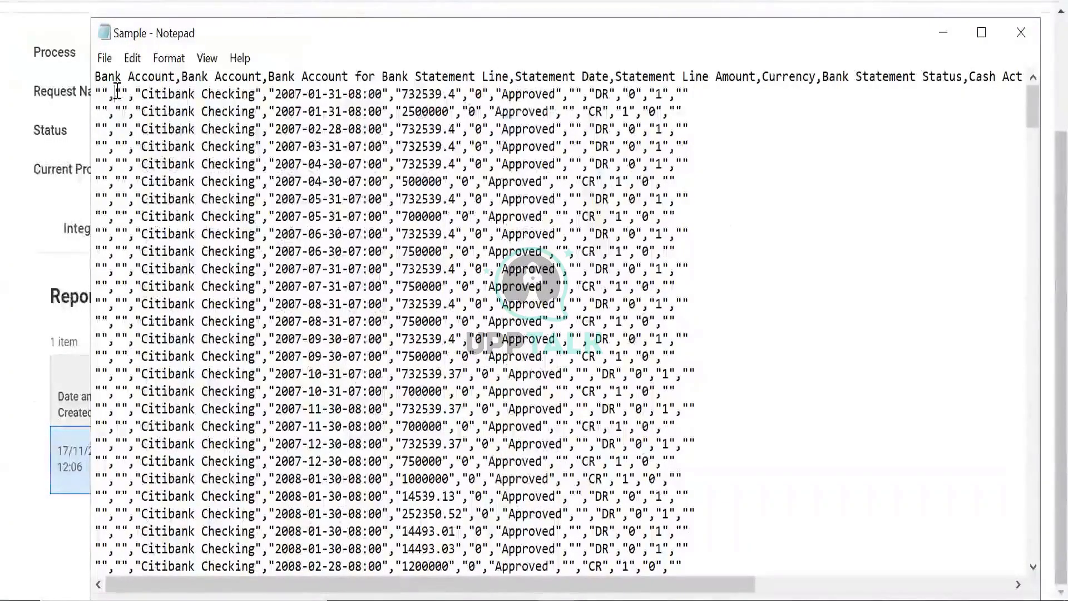
pyautogui.moveTo(114, 95); pyautogui.dragTo(109, 95)
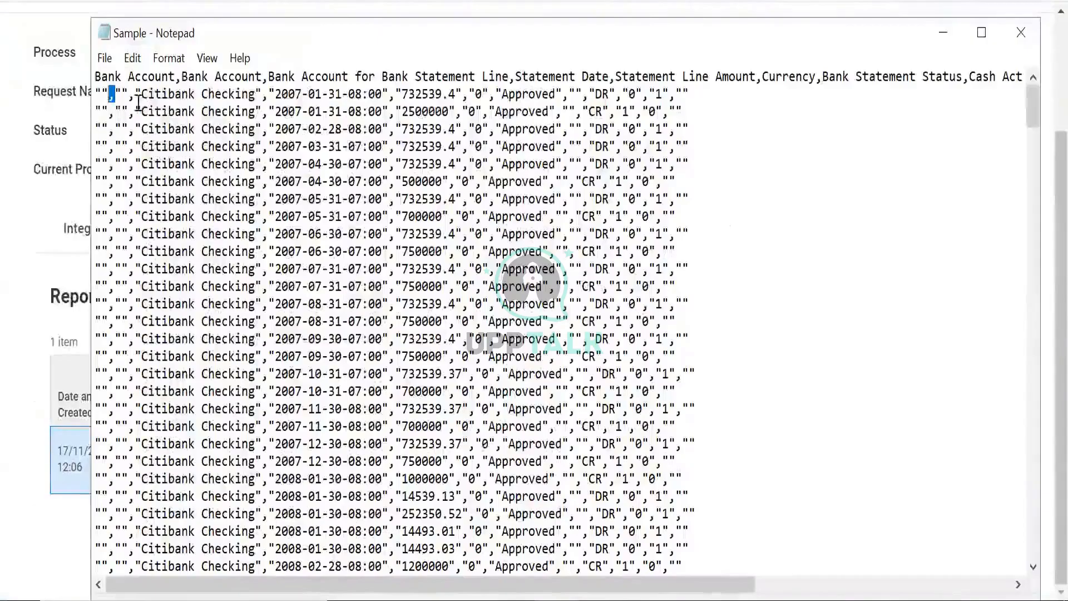
pyautogui.moveTo(137, 105); pyautogui.dragTo(703, 92)
pyautogui.scroll(-1, 607, 120)
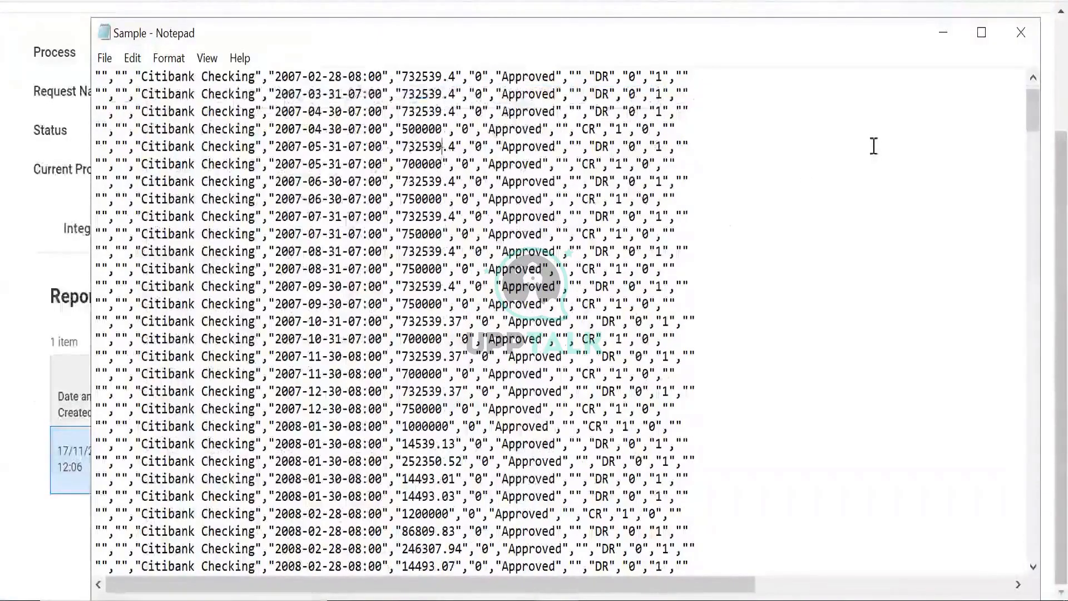
pyautogui.moveTo(1033, 106); pyautogui.dragTo(1035, 93)
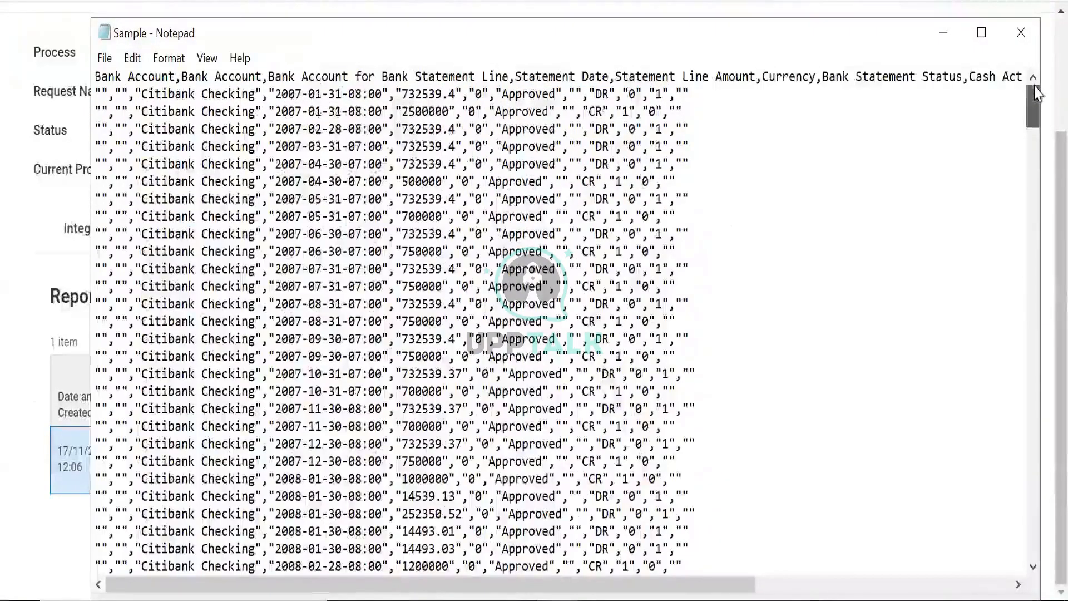
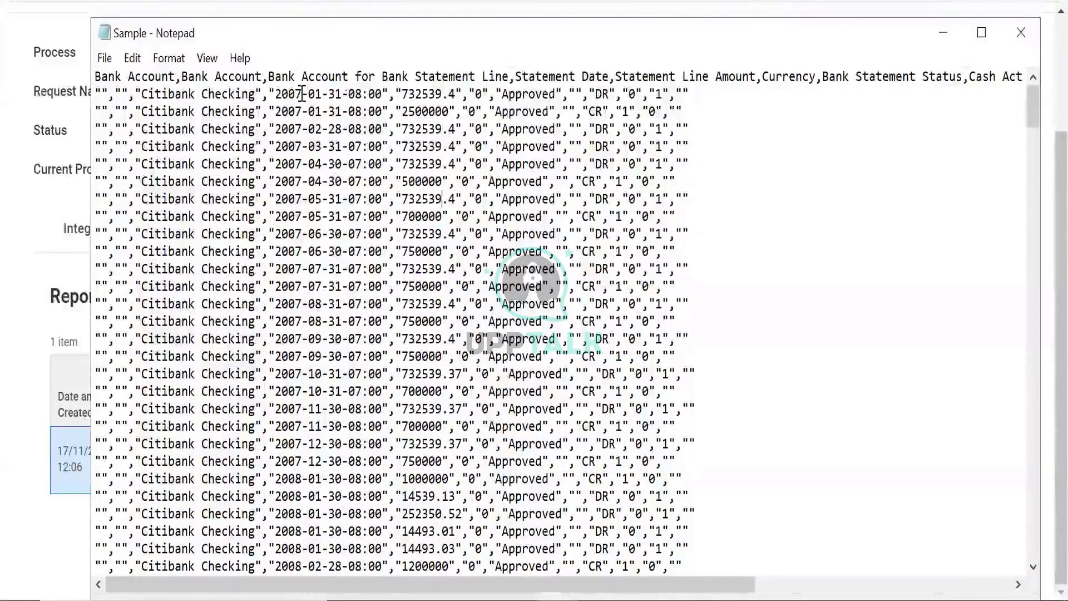
# Select the first data row of the Notepad bank statement sample, then return to the report layout
pyautogui.click(194, 110)
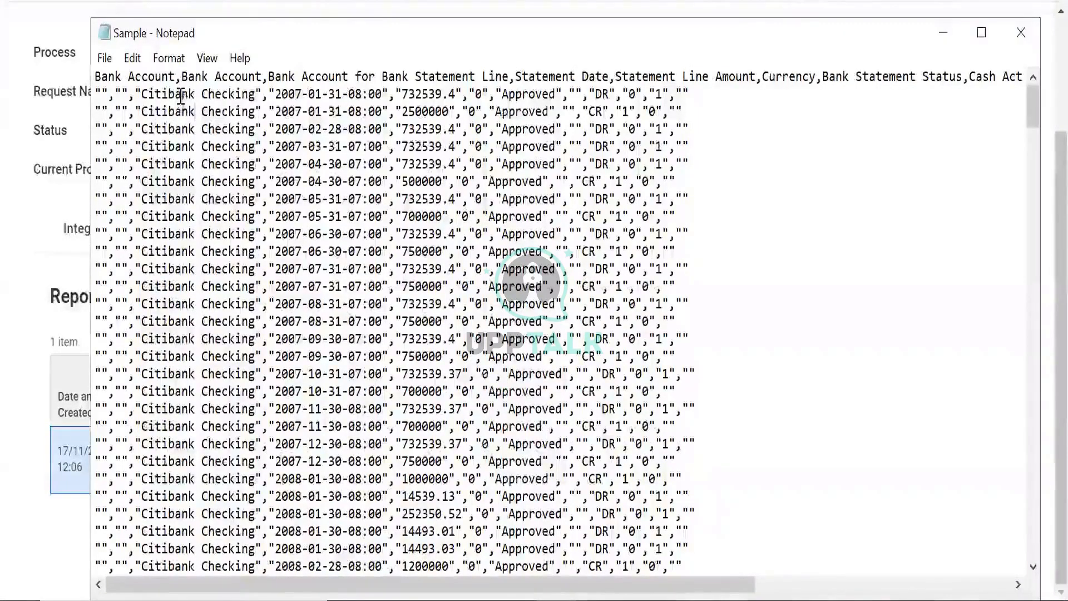
pyautogui.moveTo(181, 95); pyautogui.dragTo(694, 93)
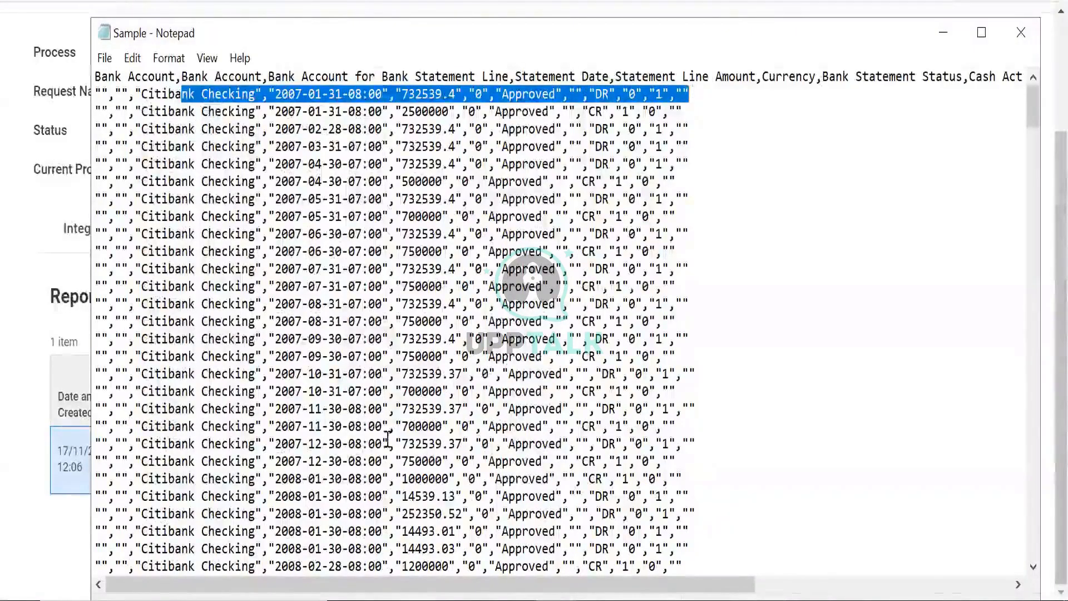
pyautogui.click(627, 600)
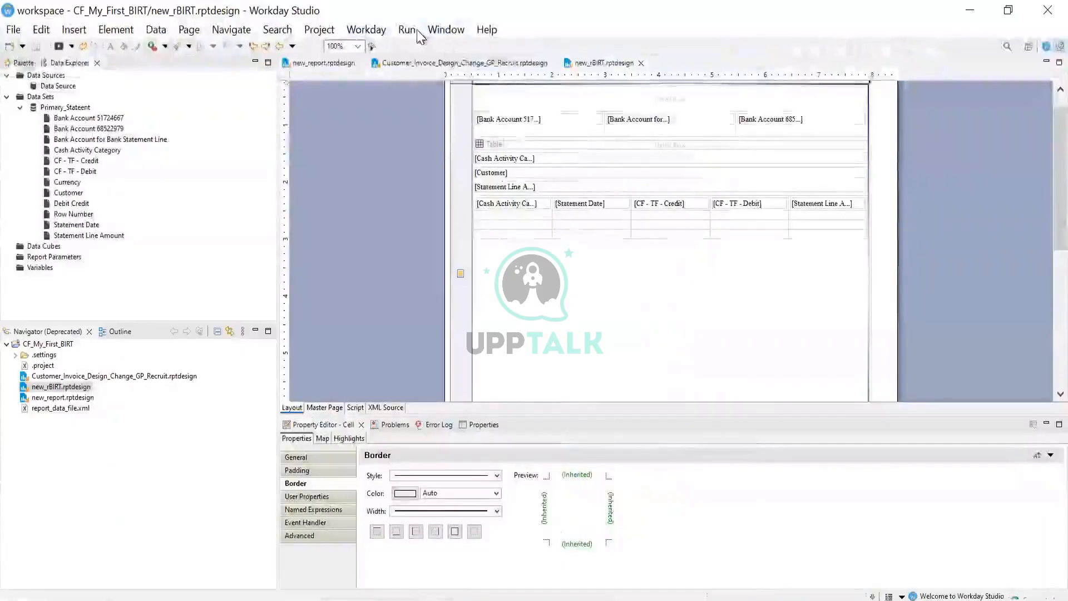
pyautogui.click(406, 30)
pyautogui.moveTo(472, 95)
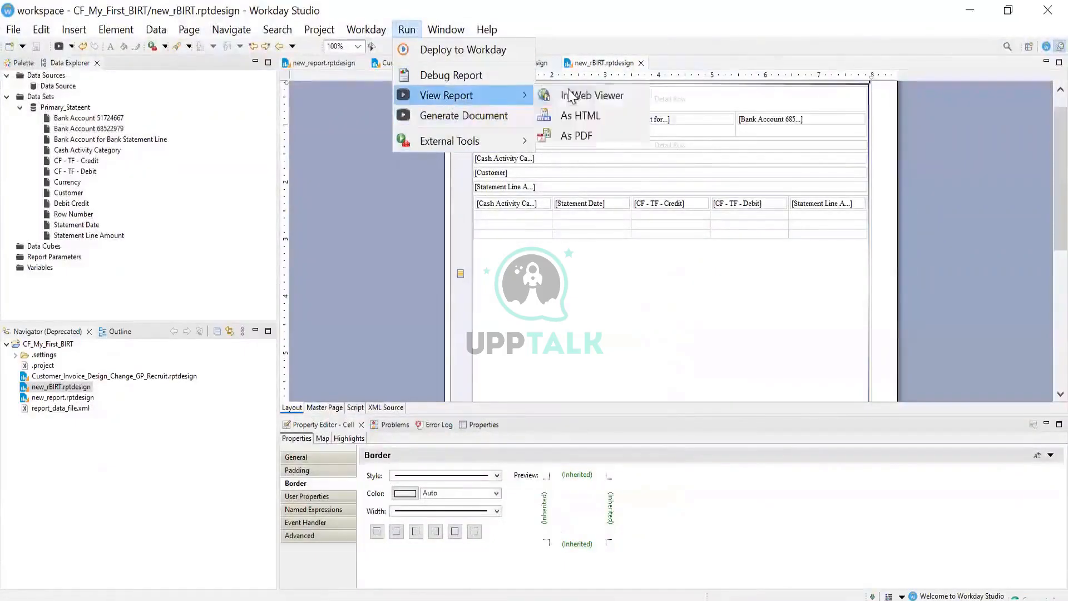
pyautogui.click(576, 135)
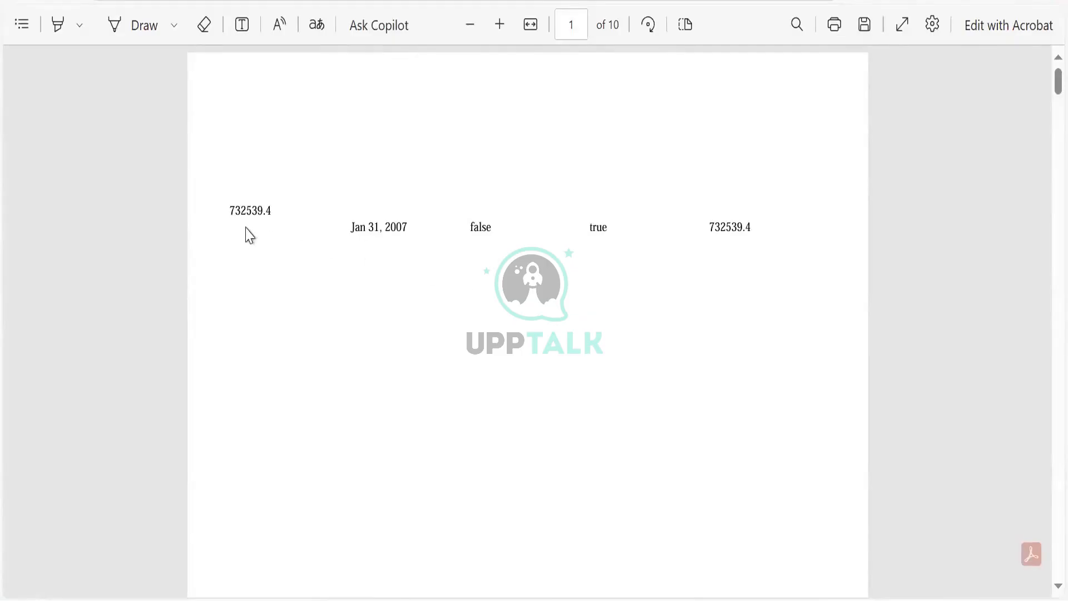
pyautogui.moveTo(232, 209); pyautogui.dragTo(605, 293)
pyautogui.click(605, 293)
pyautogui.hotkey('alt', 'Tab')
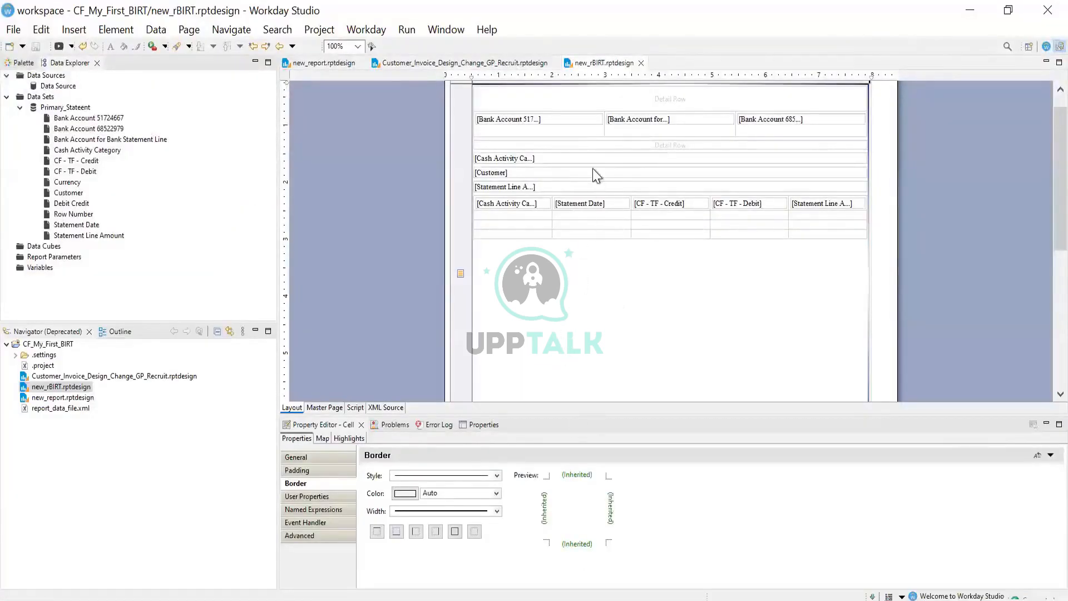
pyautogui.click(589, 225)
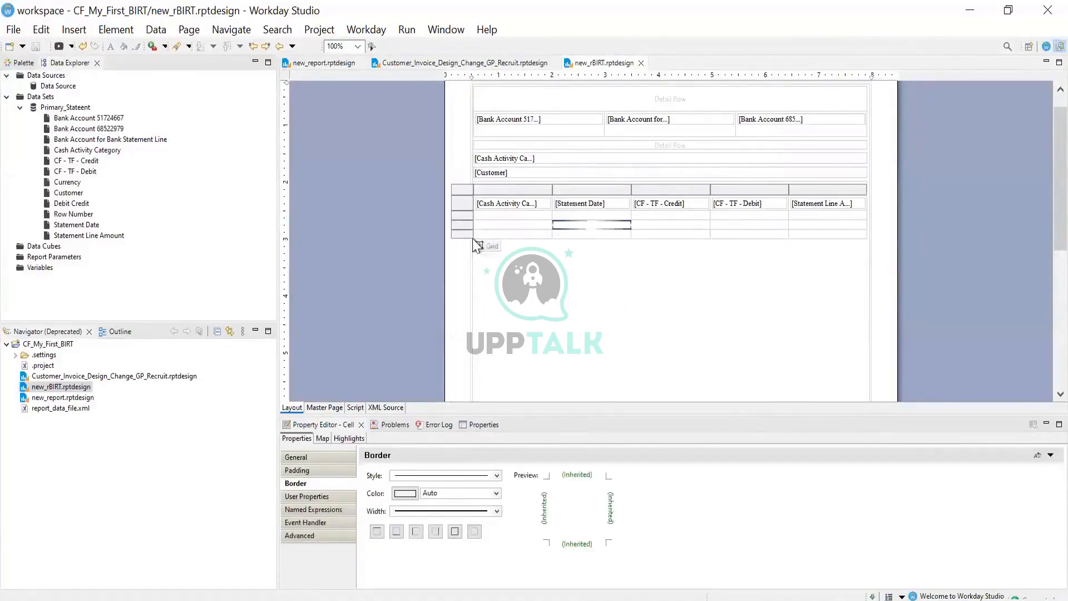
pyautogui.click(493, 246)
pyautogui.rightClick(492, 246)
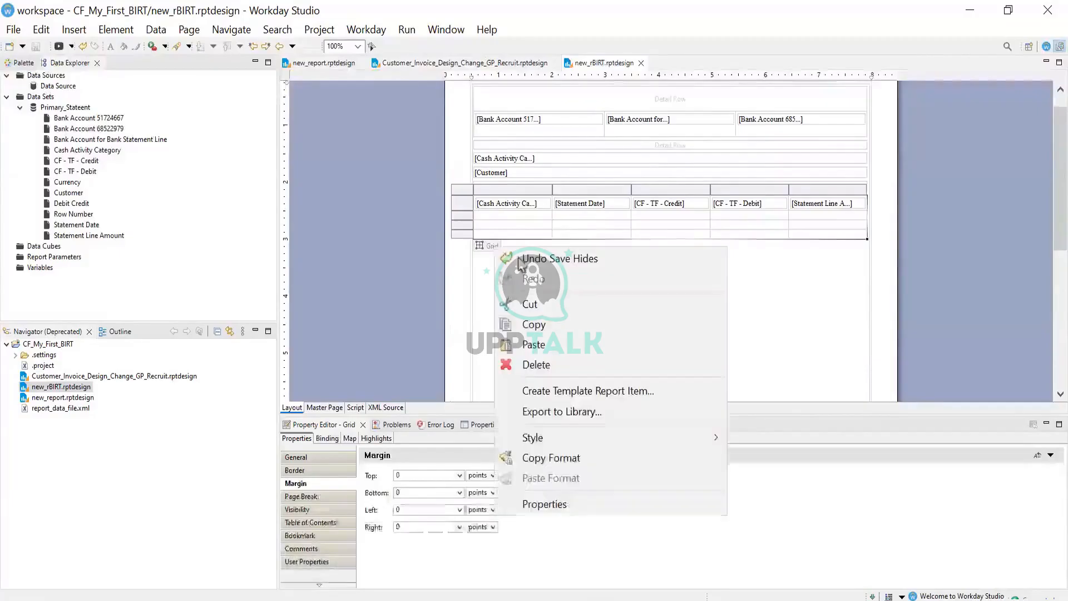
pyautogui.click(547, 364)
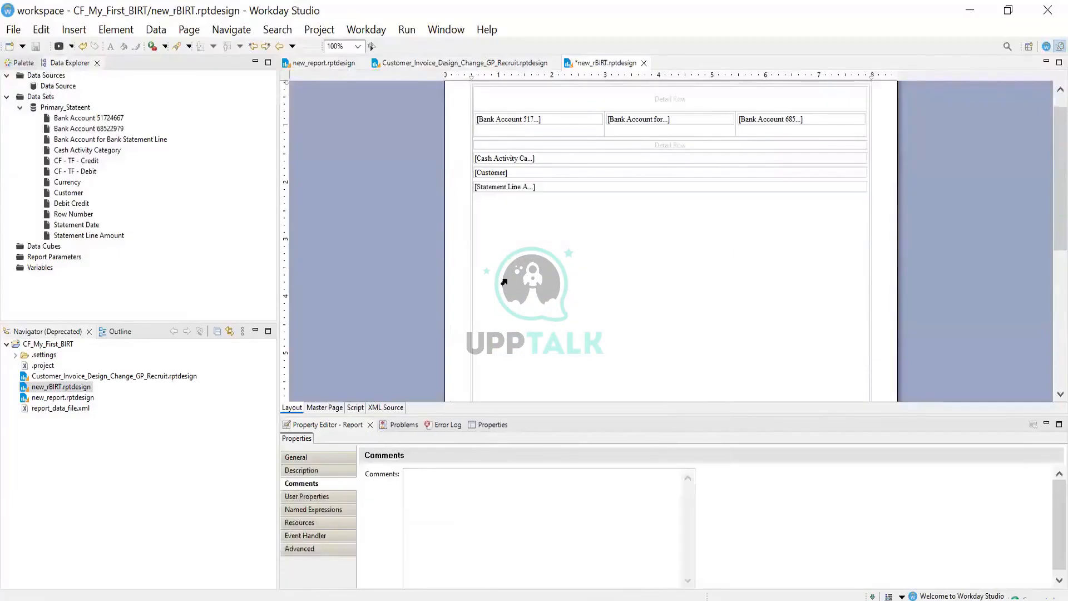
pyautogui.click(522, 222)
pyautogui.click(34, 46)
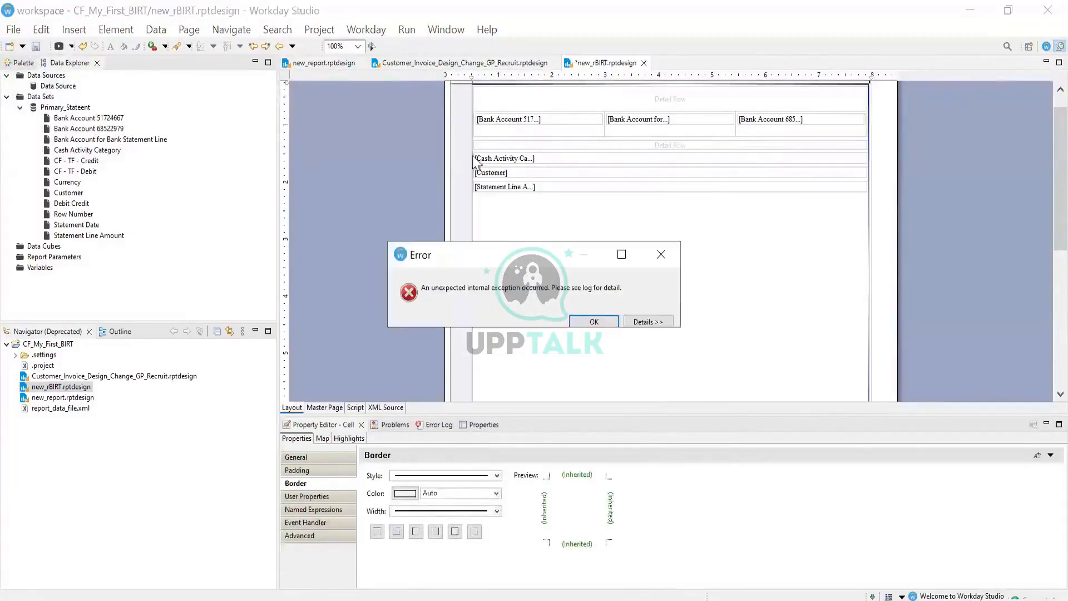
pyautogui.click(662, 254)
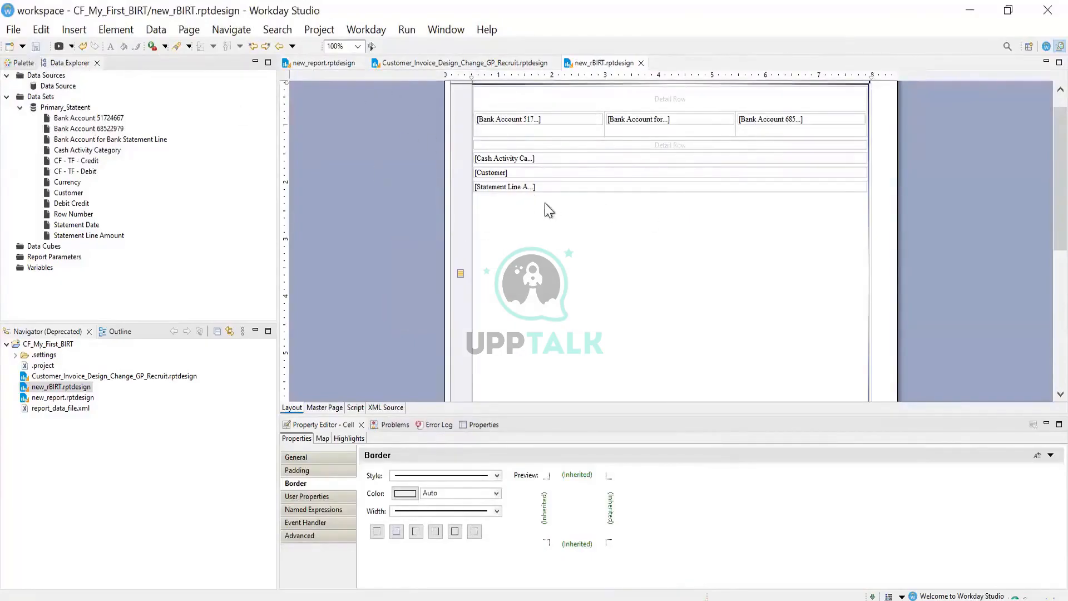
pyautogui.click(416, 33)
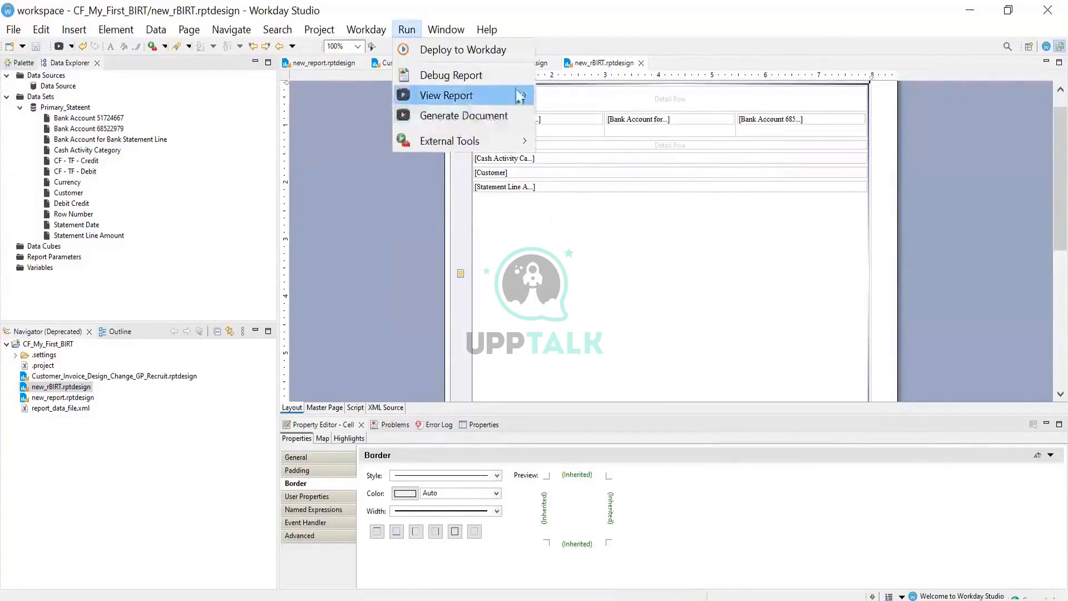
pyautogui.moveTo(523, 96)
pyautogui.click(581, 117)
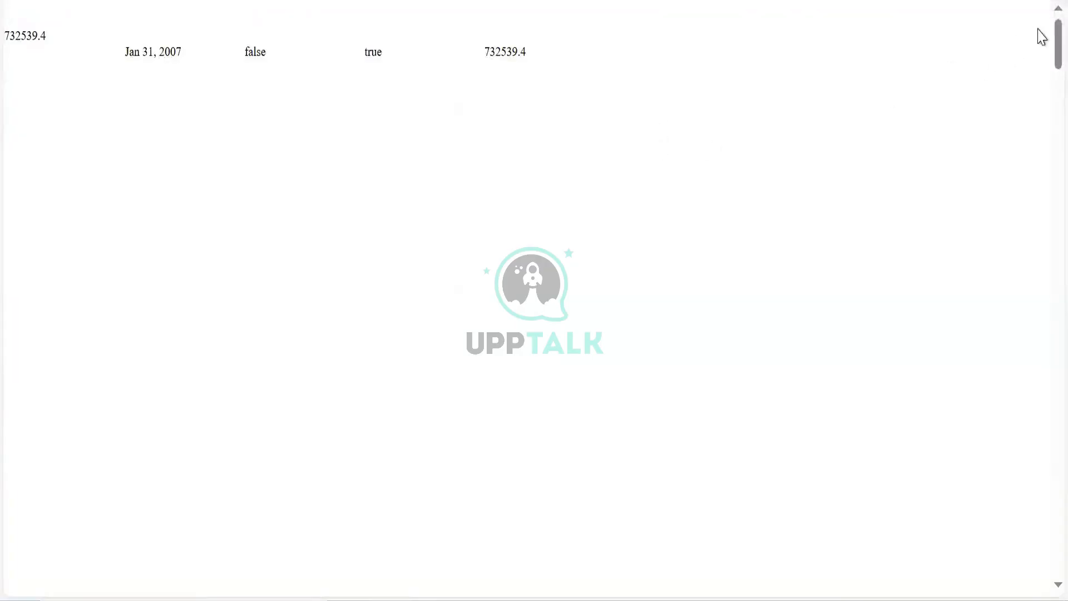
pyautogui.moveTo(1058, 29); pyautogui.dragTo(1038, 599)
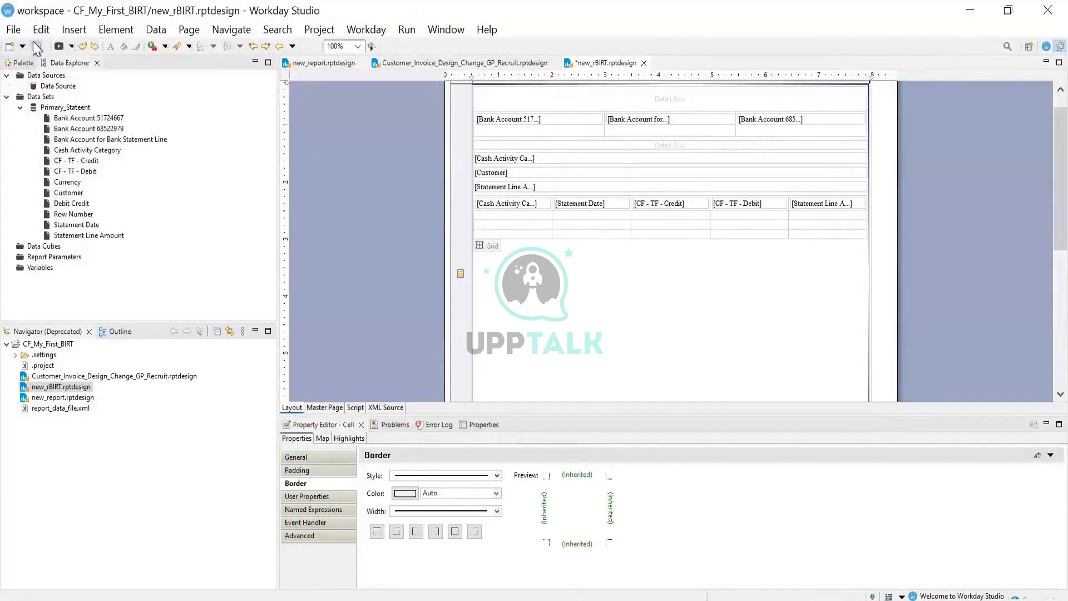
pyautogui.click(36, 47)
pyautogui.click(406, 29)
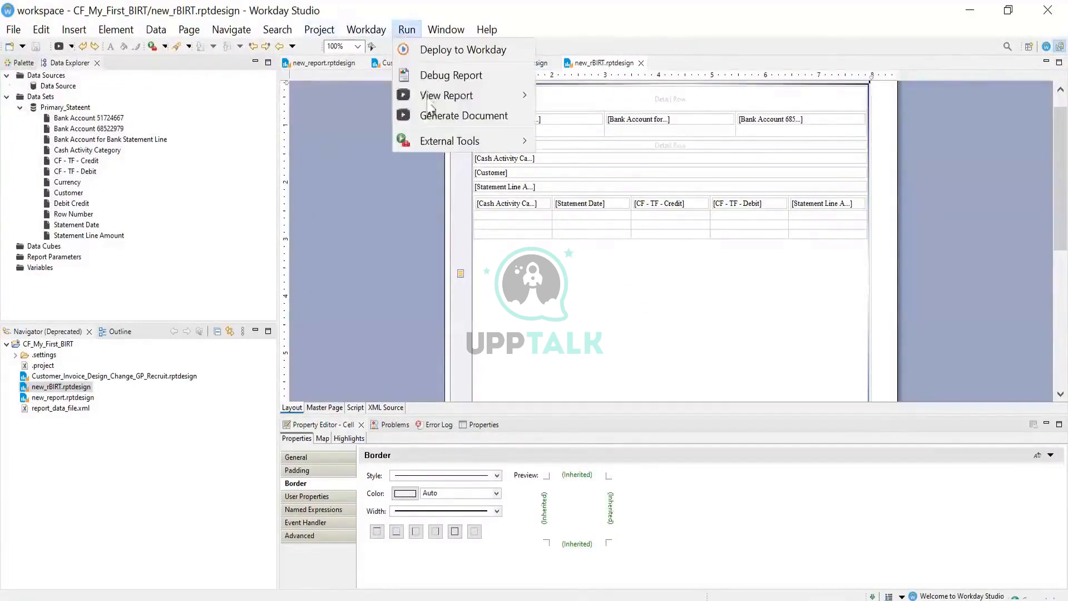
pyautogui.moveTo(445, 95)
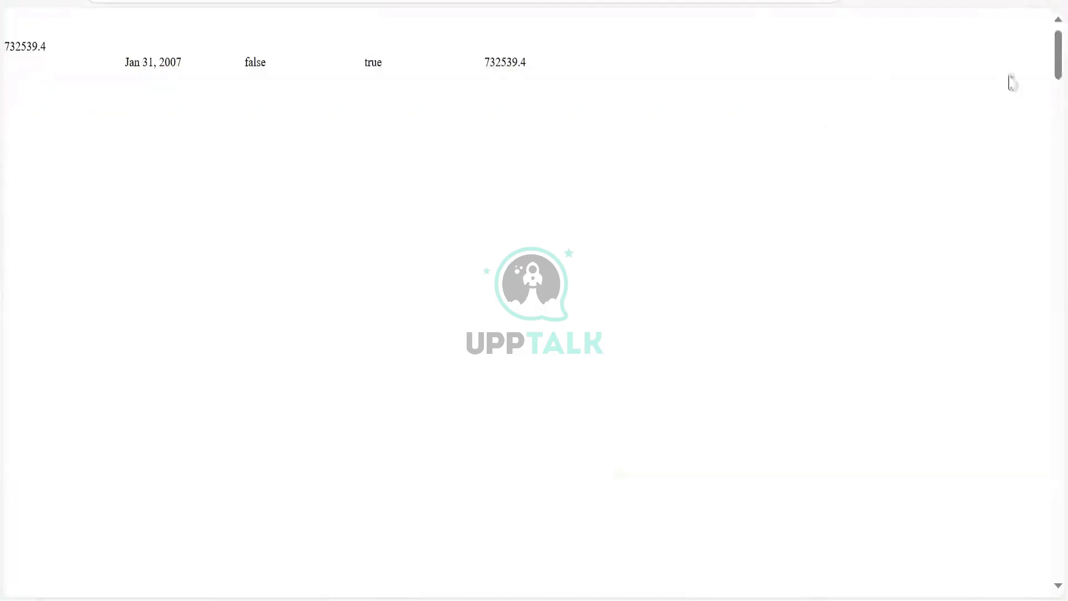
pyautogui.moveTo(1037, 205); pyautogui.dragTo(1038, 594)
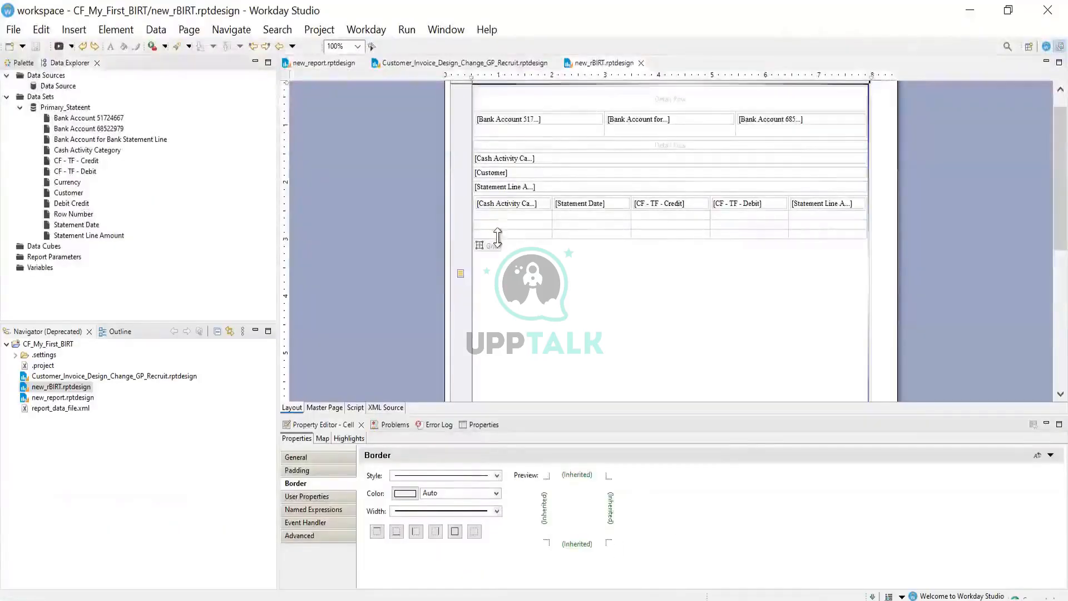
# Inspect the detail table's column bindings and select the CF - TF - Credit data item in the grid
pyautogui.click(487, 245)
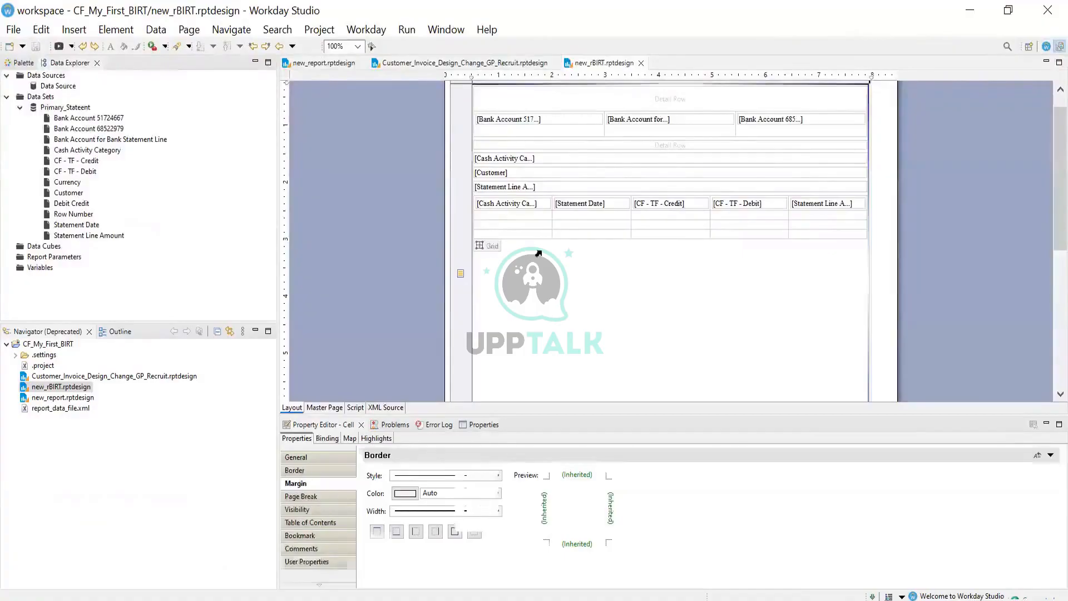
pyautogui.click(531, 257)
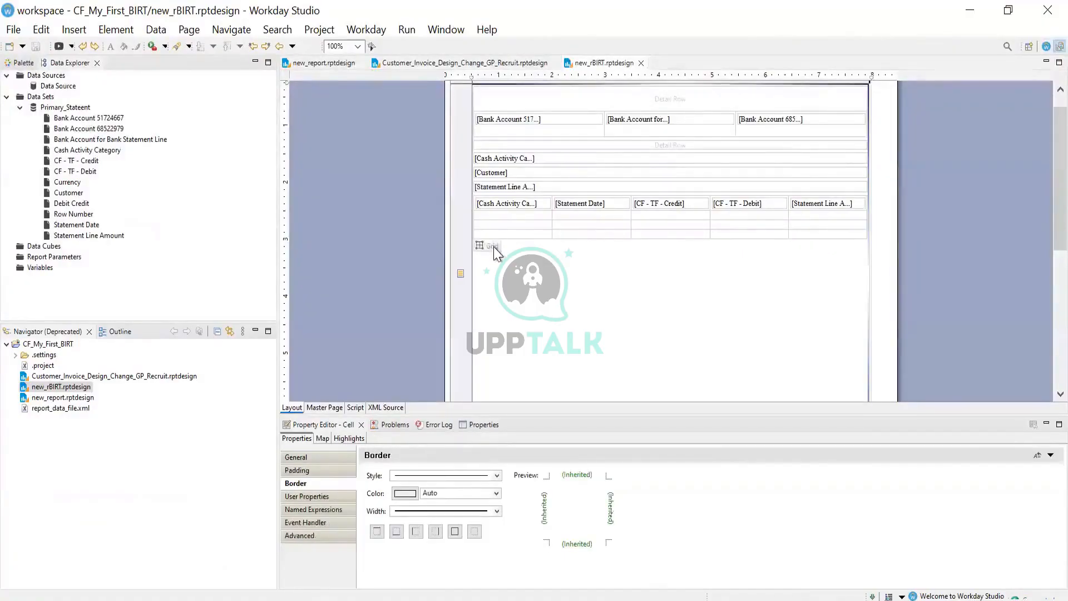
pyautogui.click(492, 246)
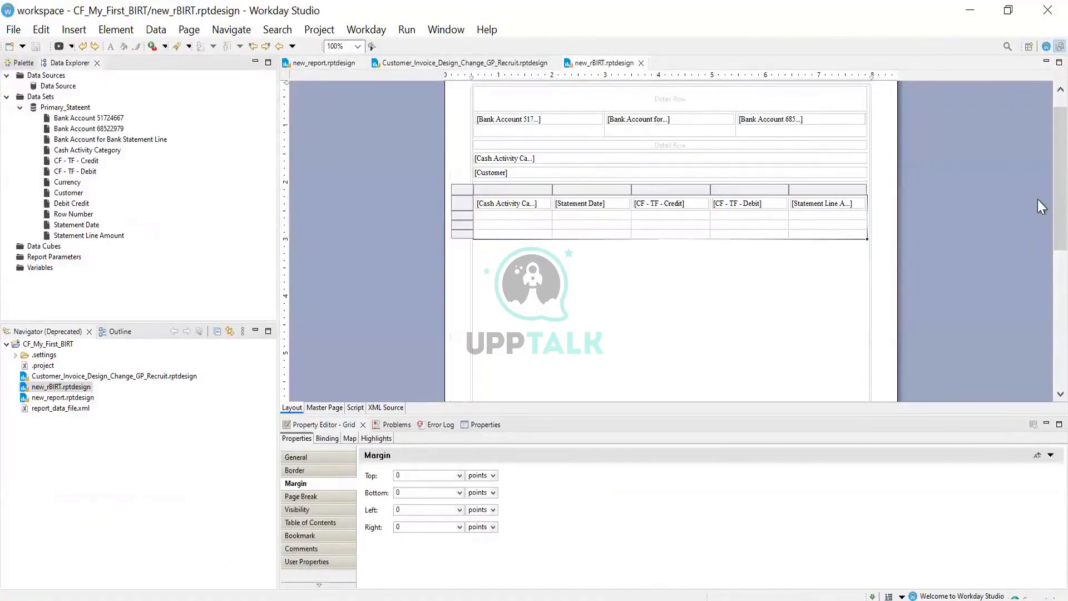
pyautogui.scroll(-5, 1038, 201)
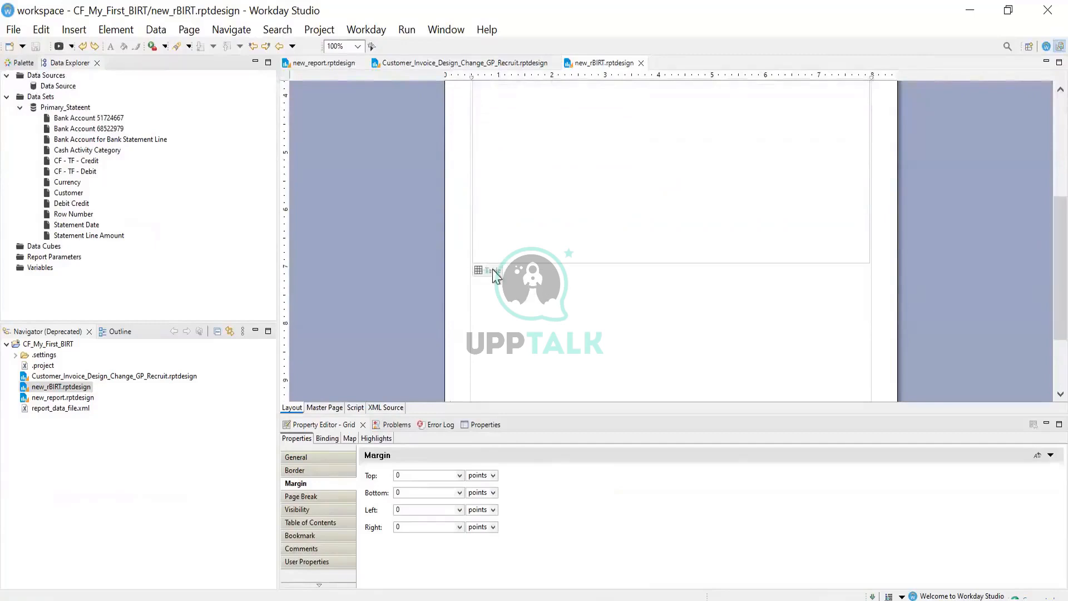
pyautogui.click(488, 269)
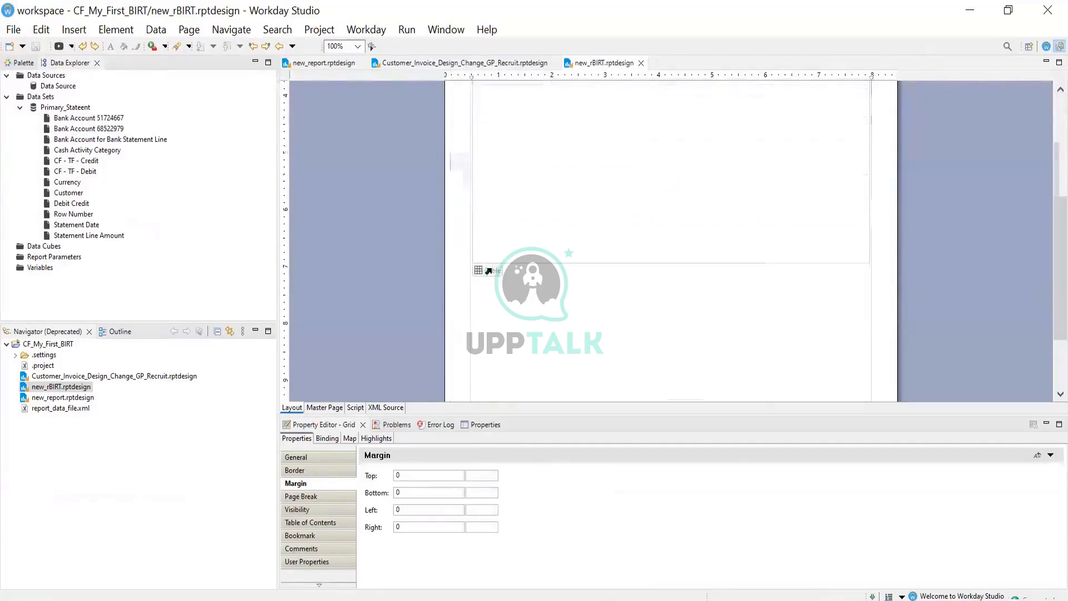
pyautogui.click(322, 437)
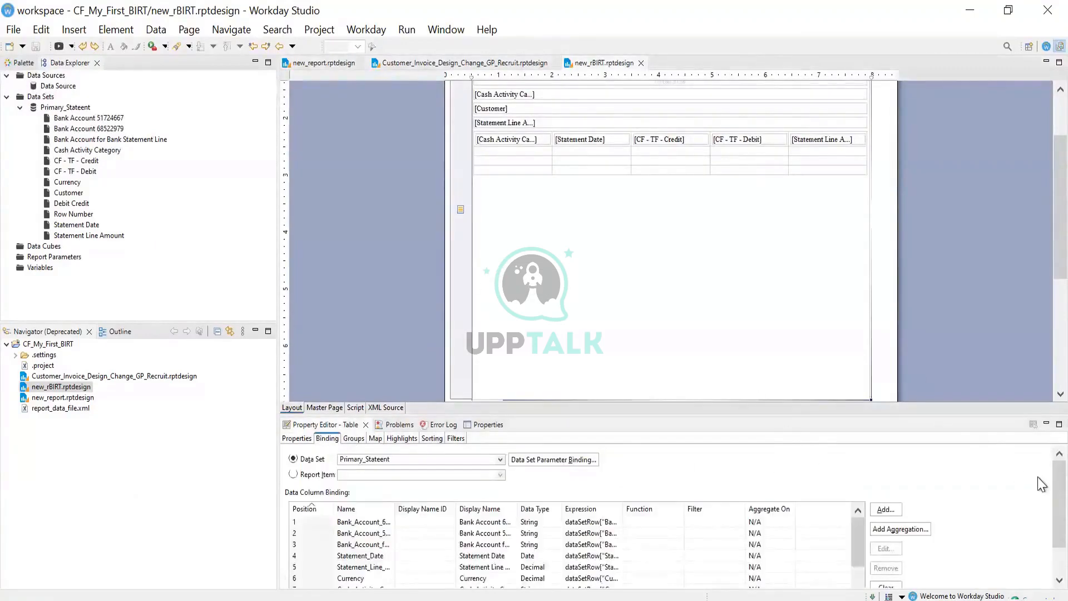
pyautogui.scroll(-2, 1037, 513)
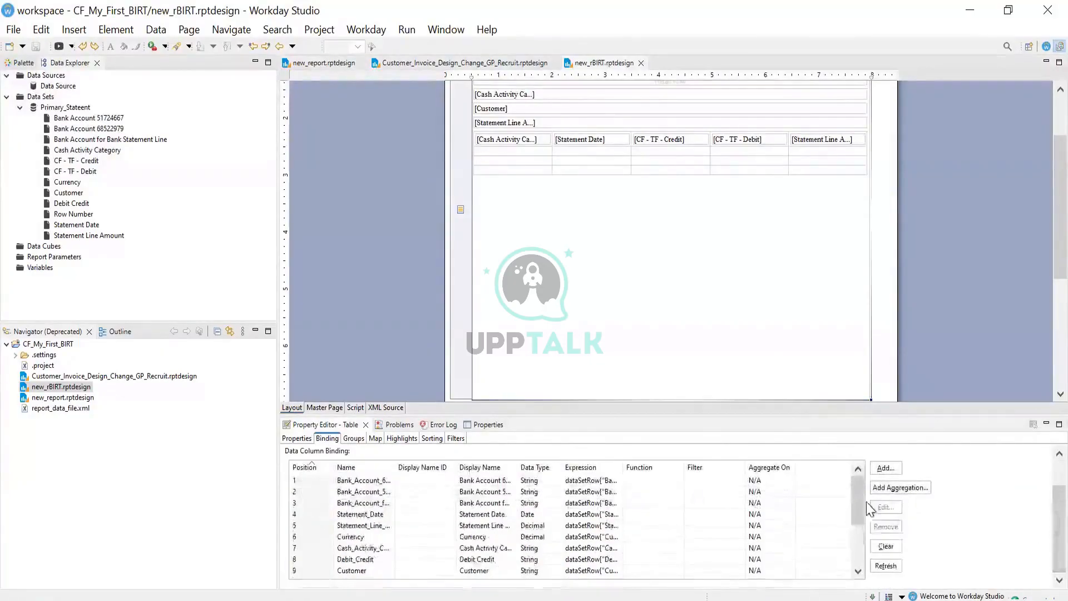
pyautogui.moveTo(855, 505); pyautogui.dragTo(860, 552)
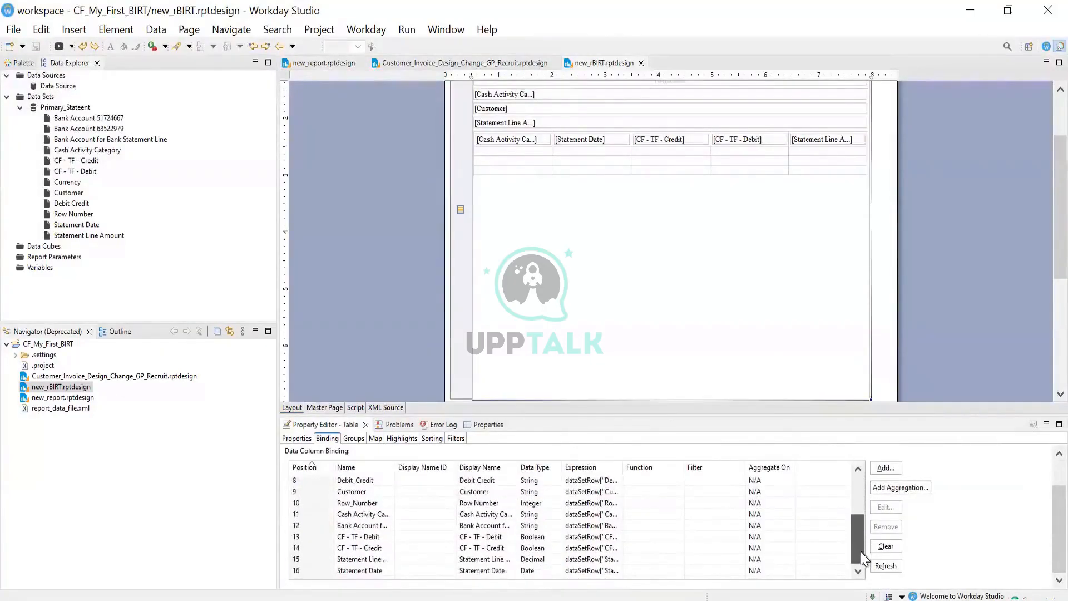
pyautogui.click(356, 549)
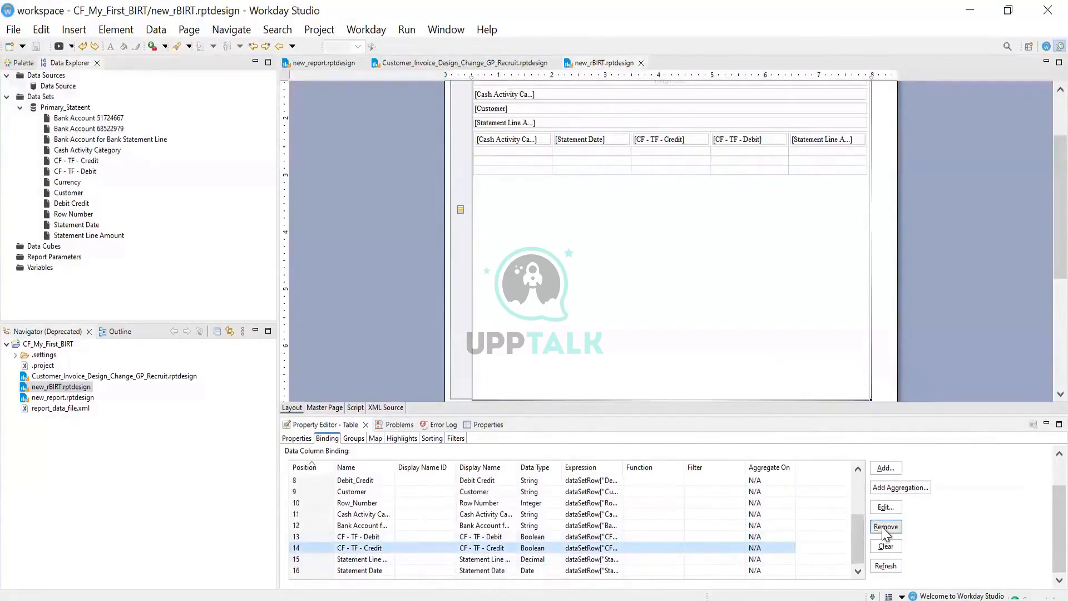
pyautogui.click(678, 139)
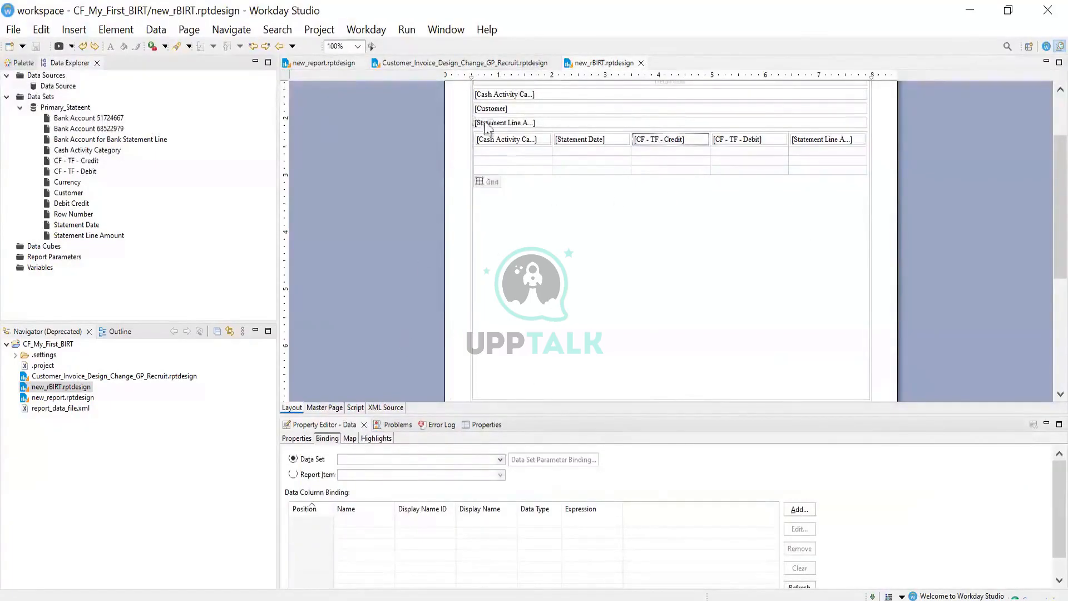
# Preview the report as HTML and scroll through the Jan 31, 2007 statement row
pyautogui.click(405, 31)
pyautogui.moveTo(472, 95)
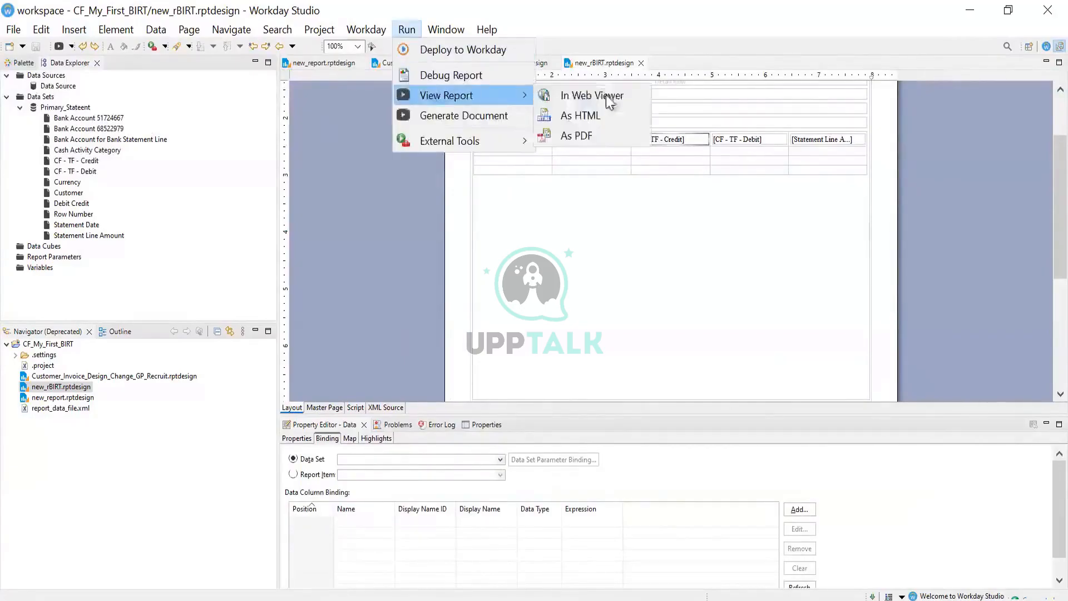
pyautogui.click(579, 116)
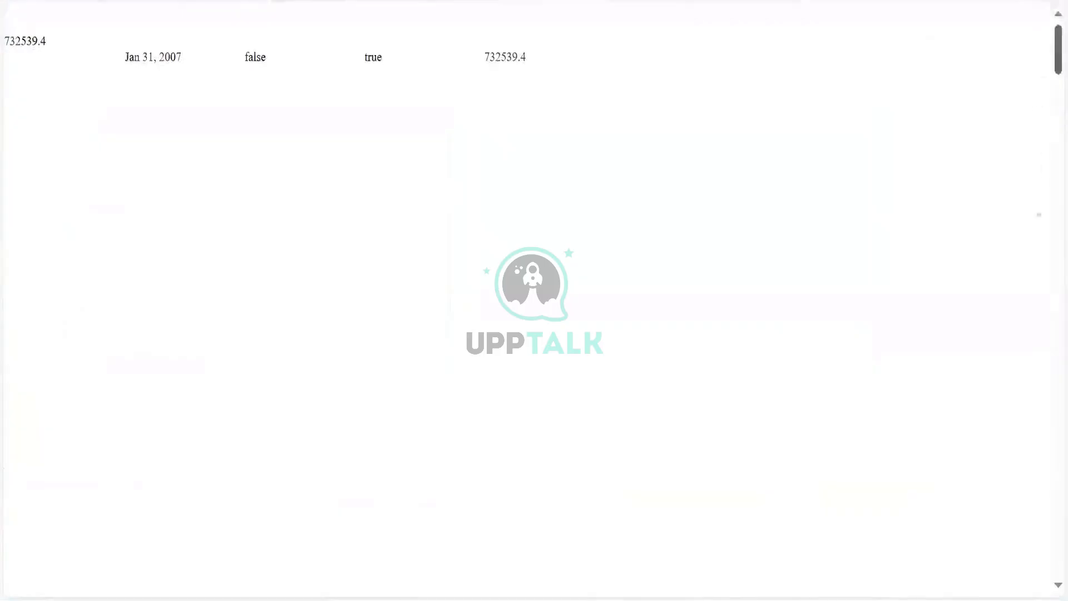
pyautogui.moveTo(1058, 46); pyautogui.dragTo(1041, 581)
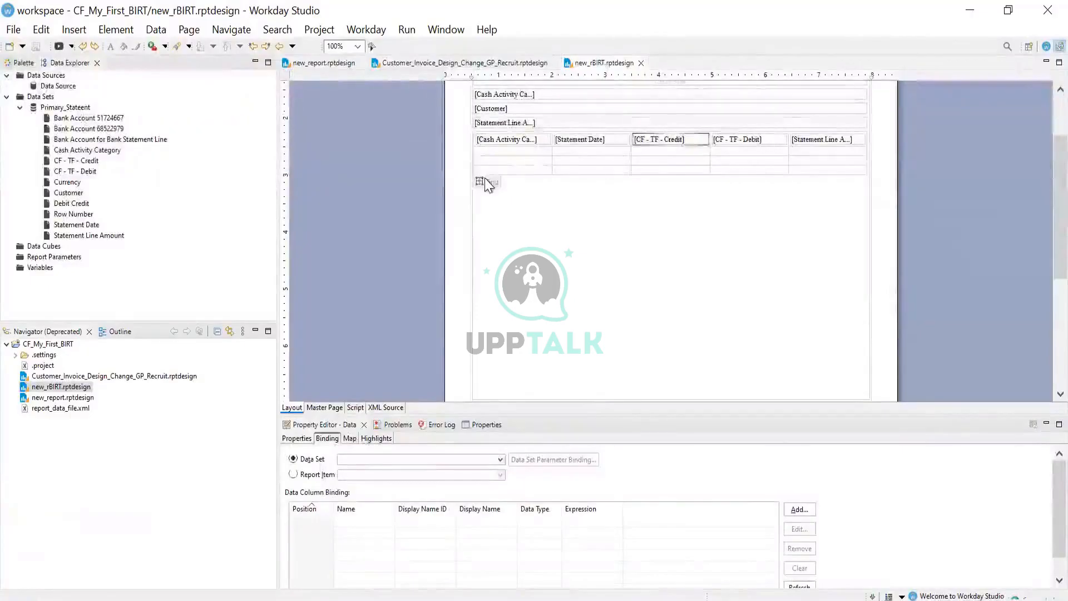
pyautogui.click(482, 181)
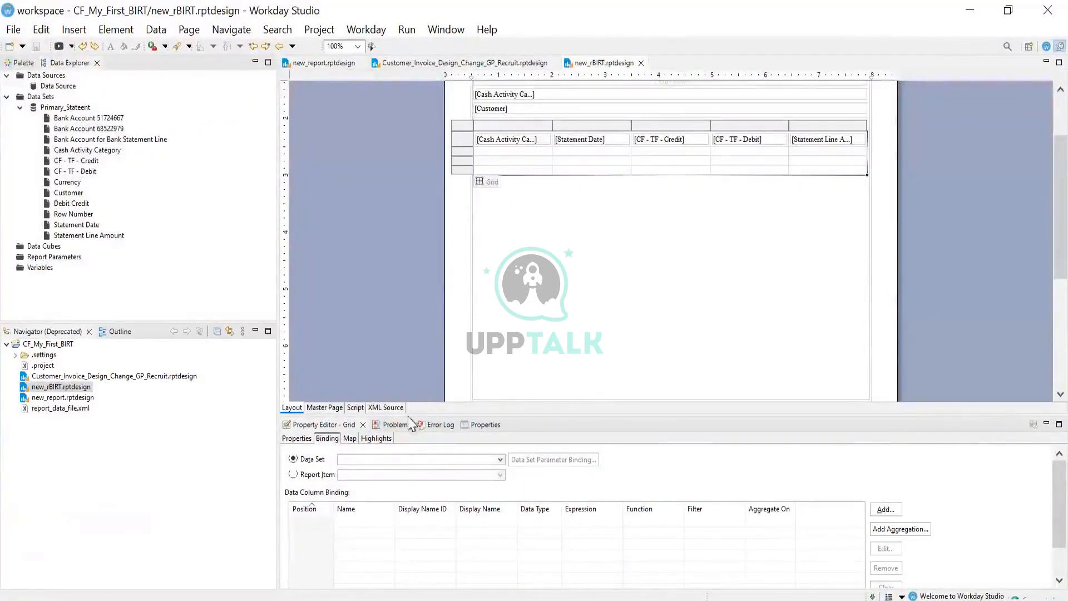
pyautogui.click(295, 438)
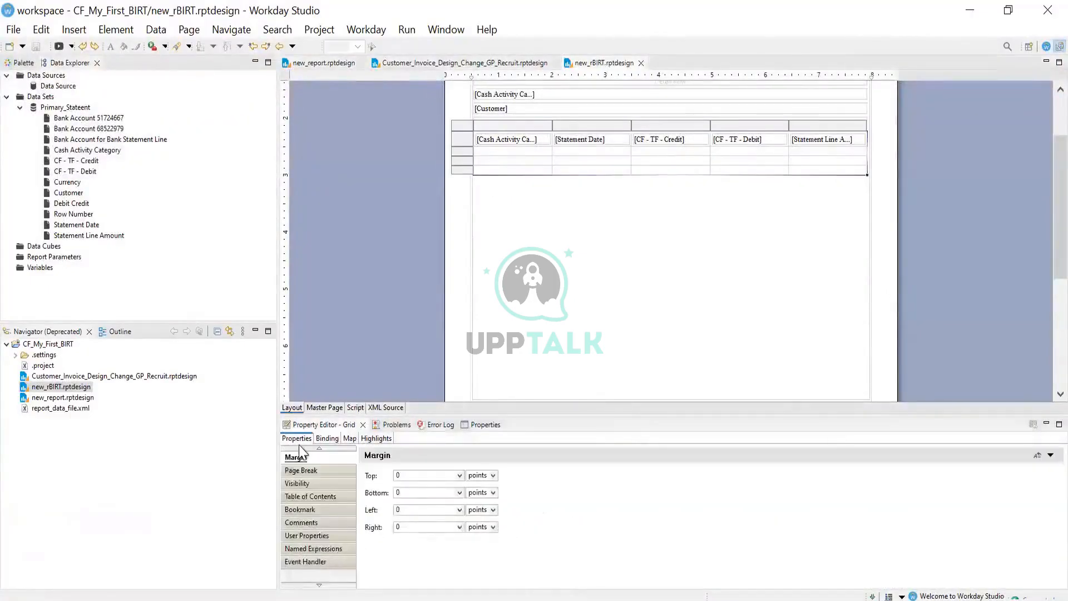
pyautogui.click(319, 449)
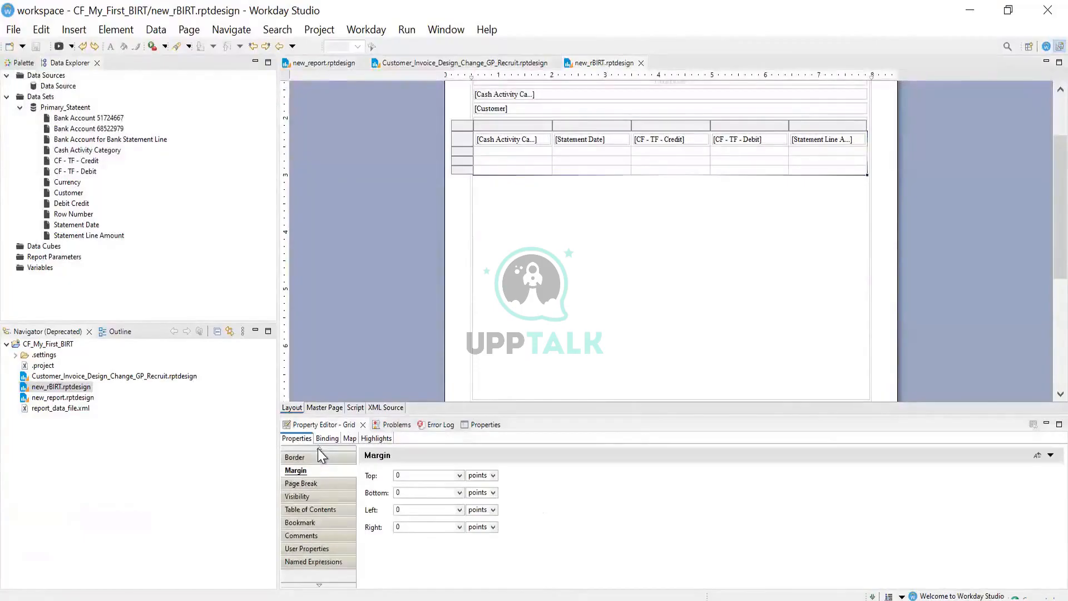
pyautogui.click(319, 448)
pyautogui.click(316, 456)
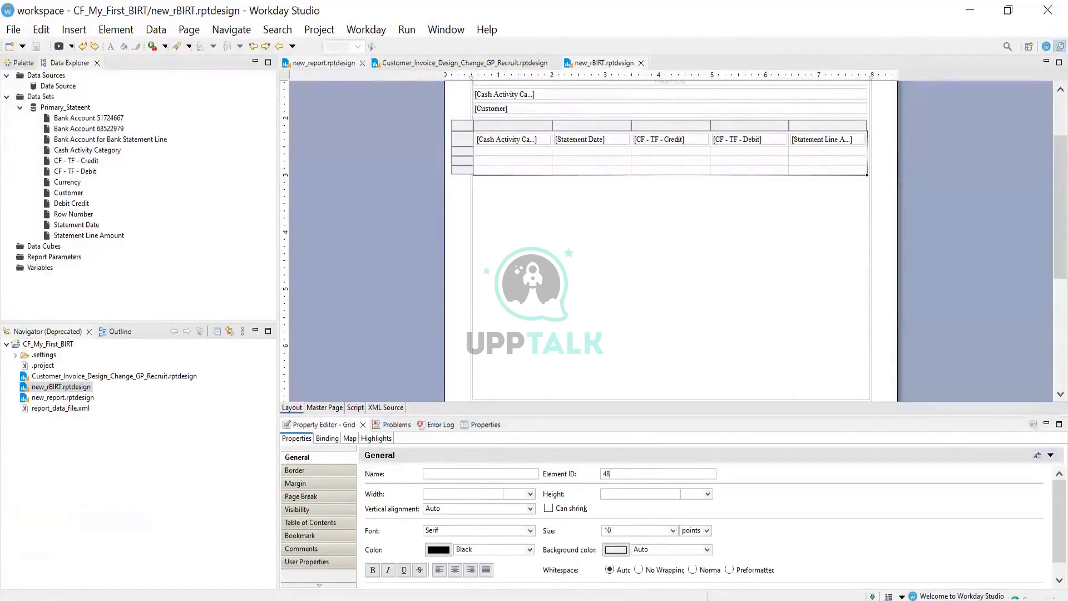
pyautogui.hotkey('alt', 'Tab')
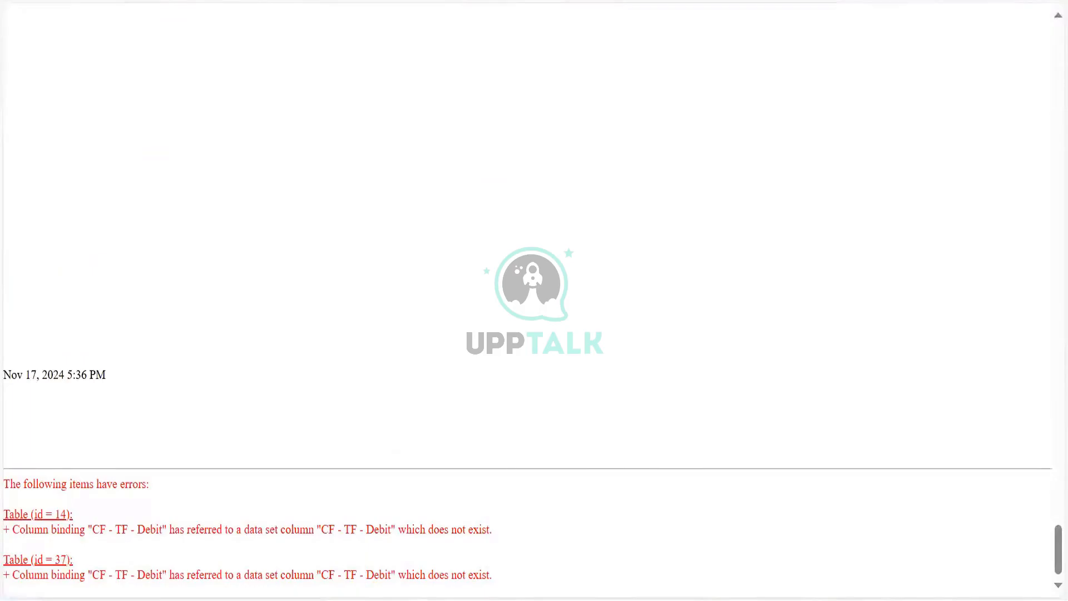
pyautogui.hotkey('alt', 'Tab')
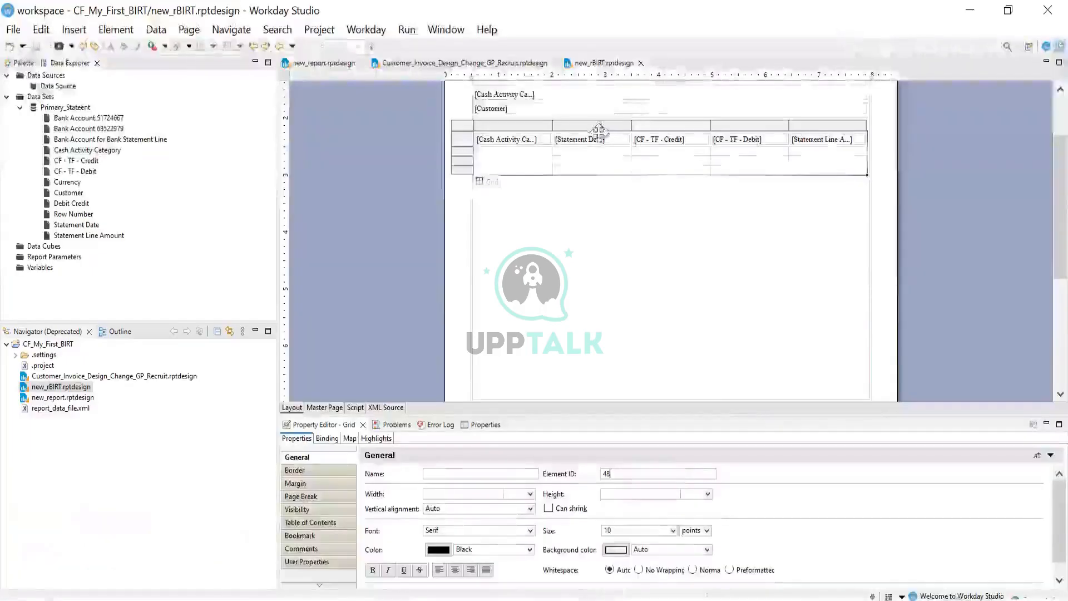
pyautogui.click(603, 148)
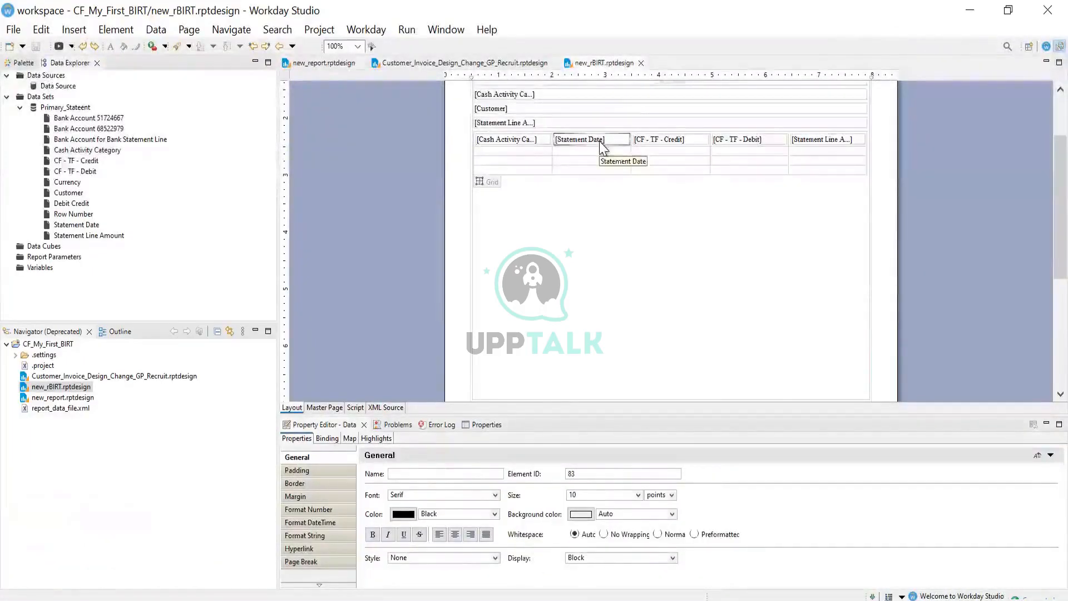
pyautogui.click(679, 149)
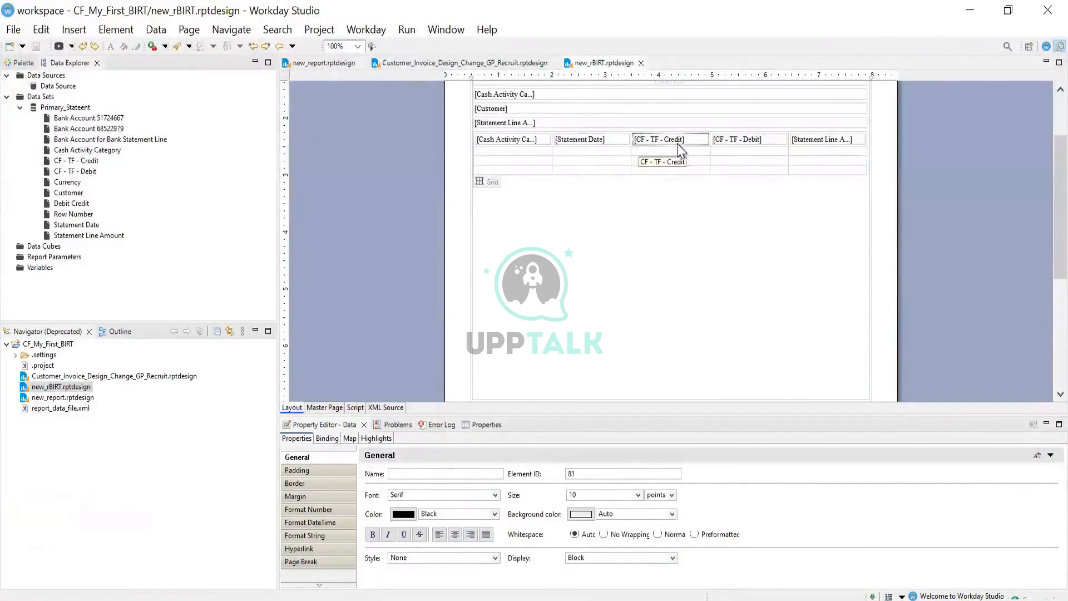
pyautogui.click(737, 147)
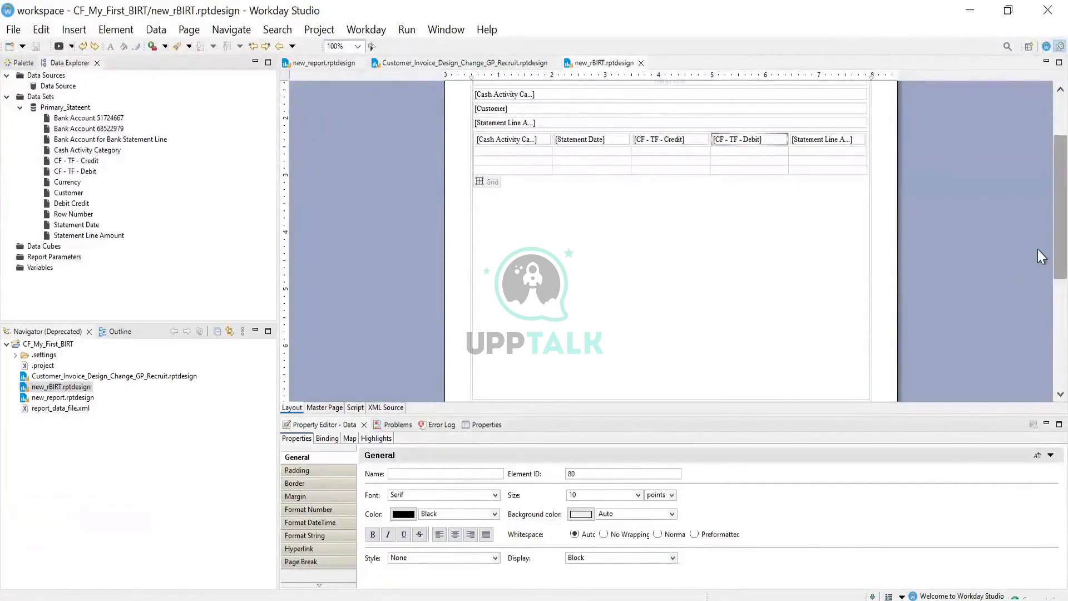
pyautogui.scroll(3, 1037, 249)
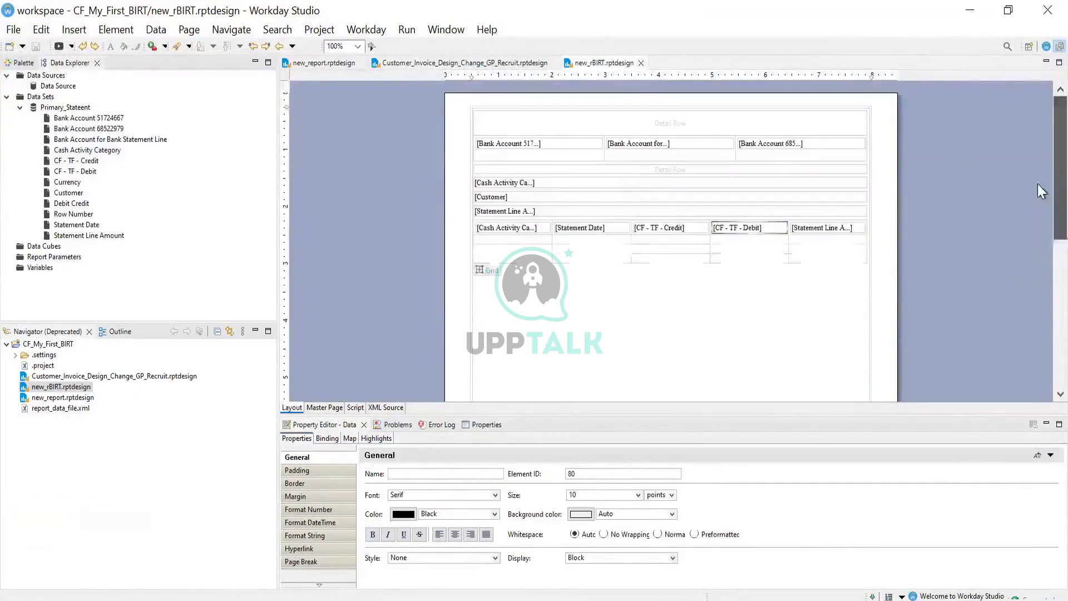
pyautogui.click(519, 185)
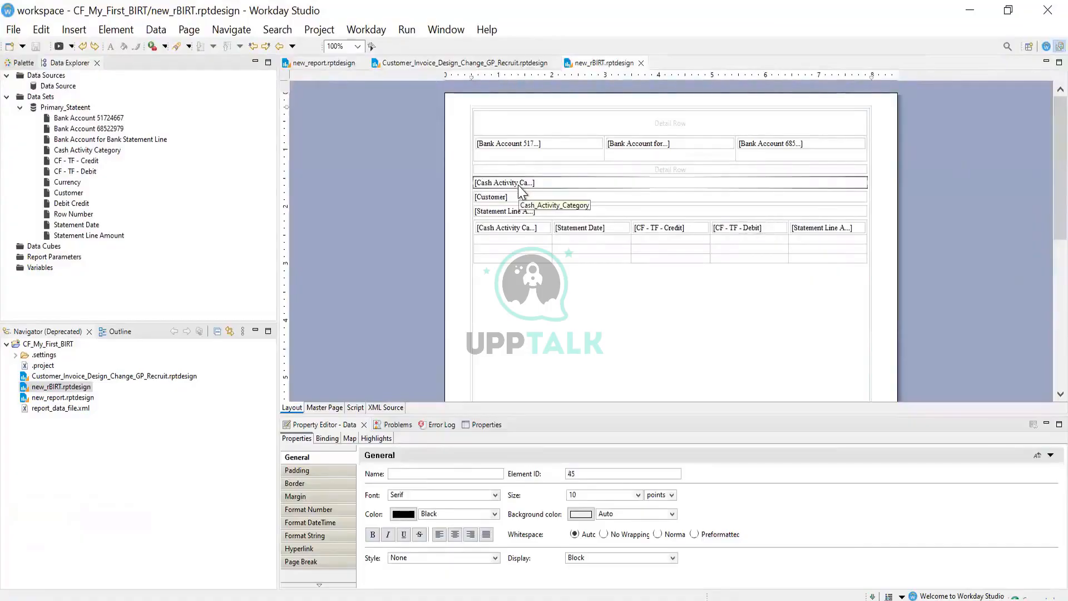
pyautogui.hotkey('alt', 'Tab')
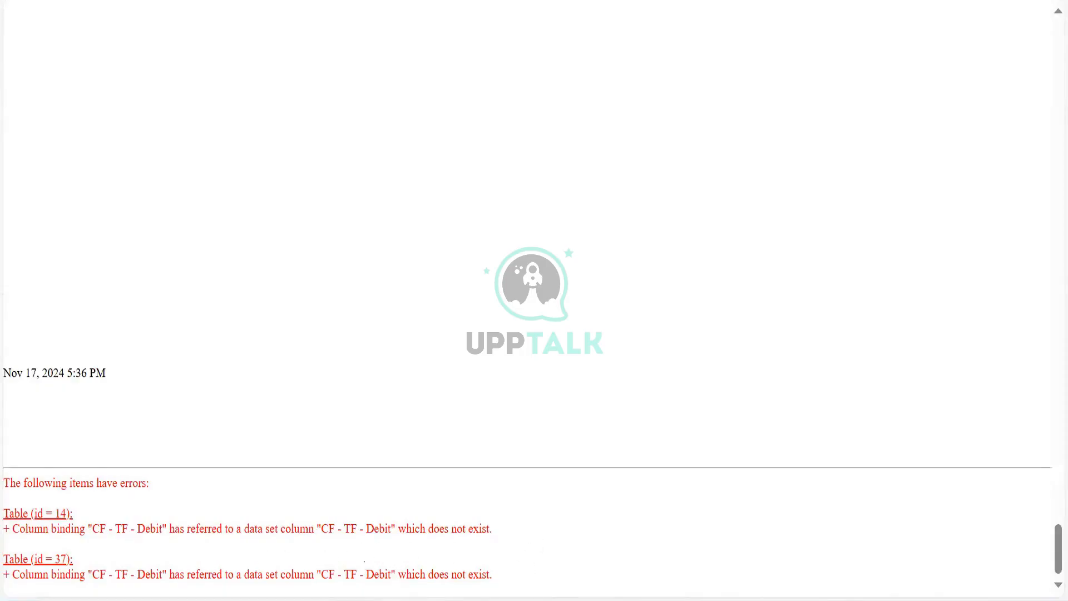
pyautogui.hotkey('alt', 'Tab')
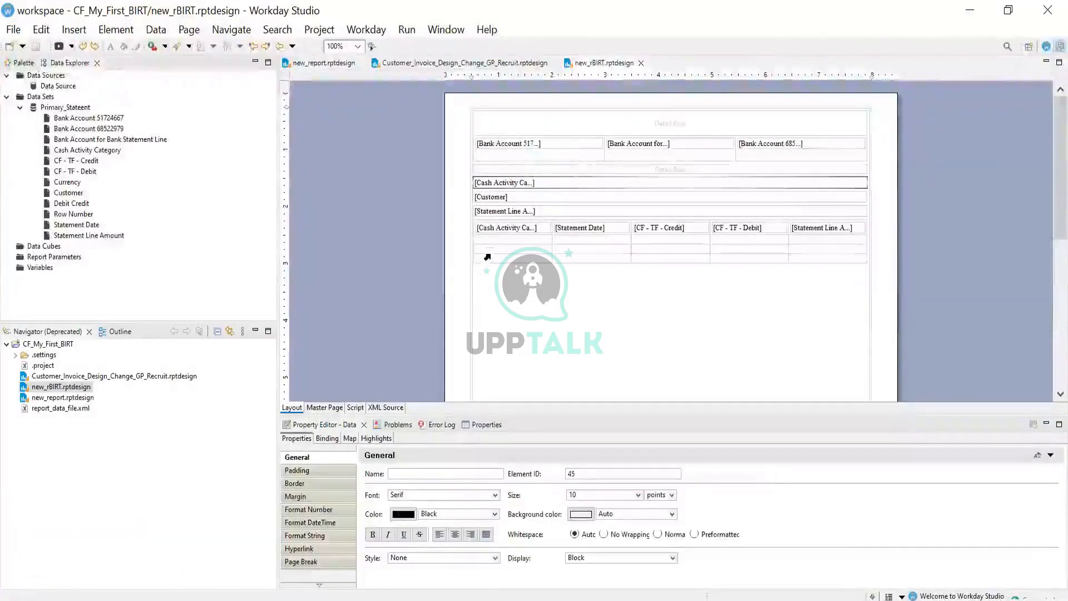
# Select the original detail table and review its Primary_Stateent data set column bindings
pyautogui.moveTo(1058, 187); pyautogui.dragTo(1058, 300)
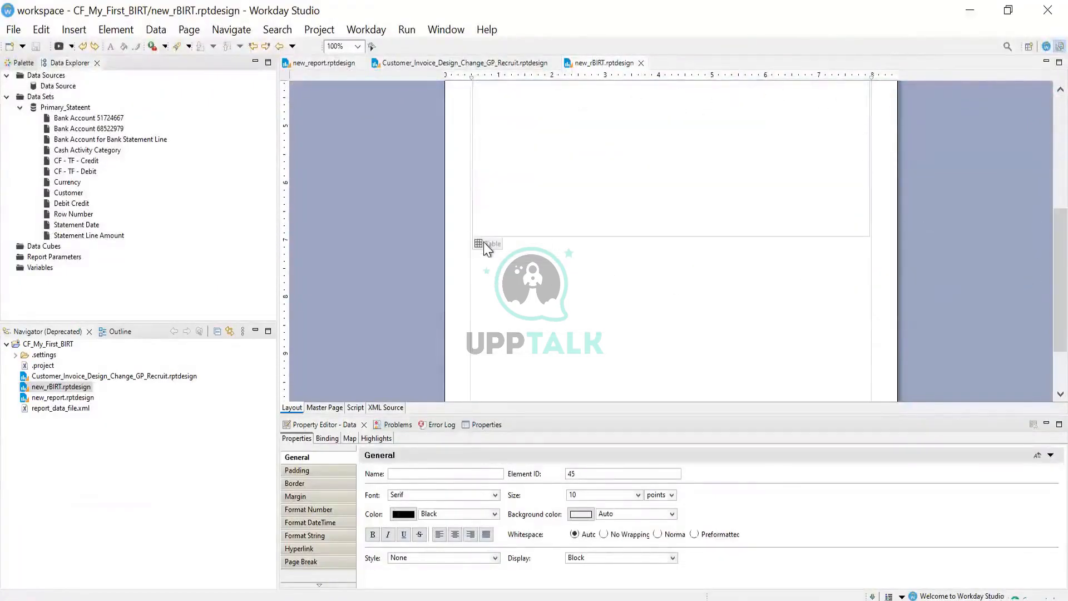
pyautogui.click(479, 244)
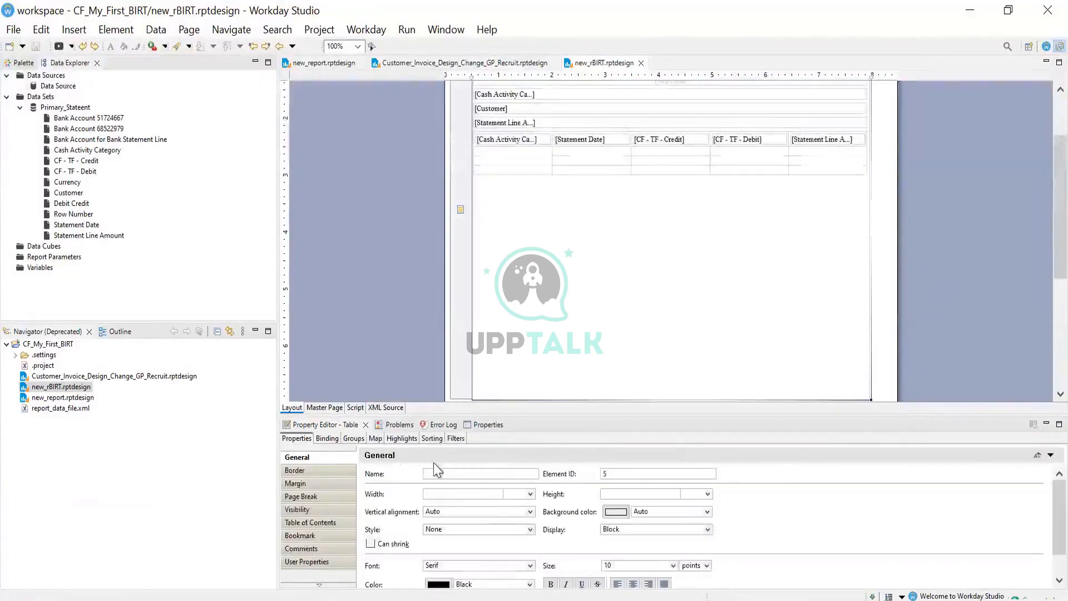
pyautogui.click(326, 438)
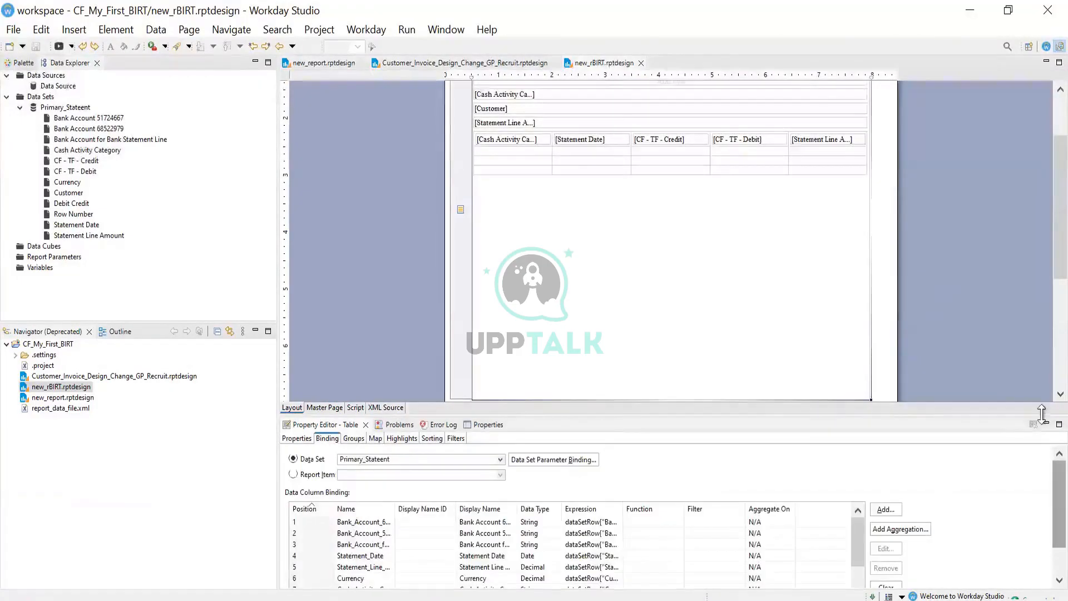
pyautogui.scroll(-3, 1041, 536)
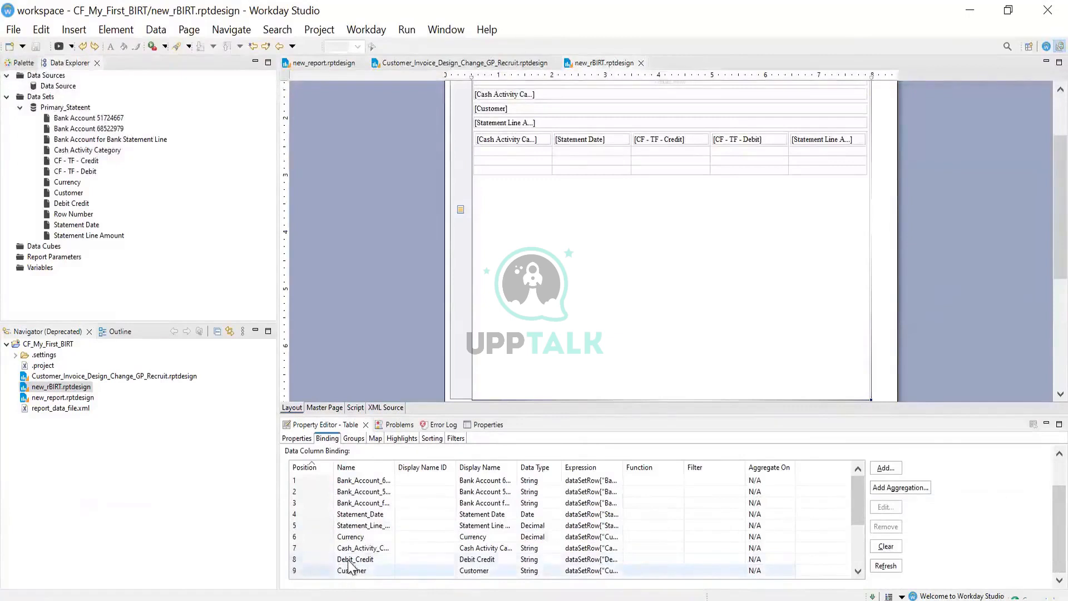
pyautogui.moveTo(857, 511); pyautogui.dragTo(858, 547)
pyautogui.click(855, 494)
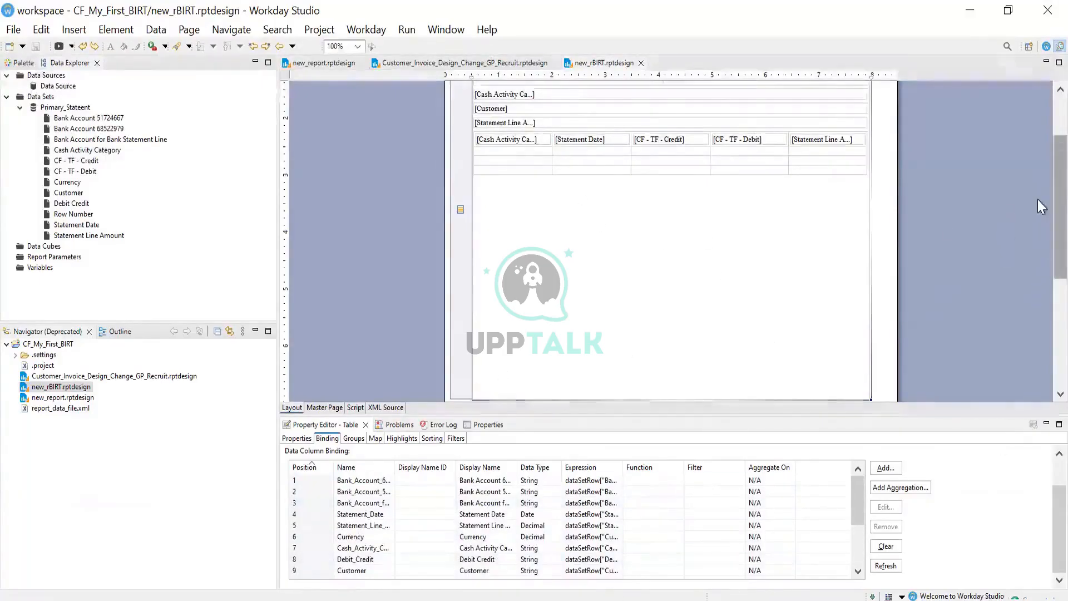
pyautogui.scroll(-5, 1037, 199)
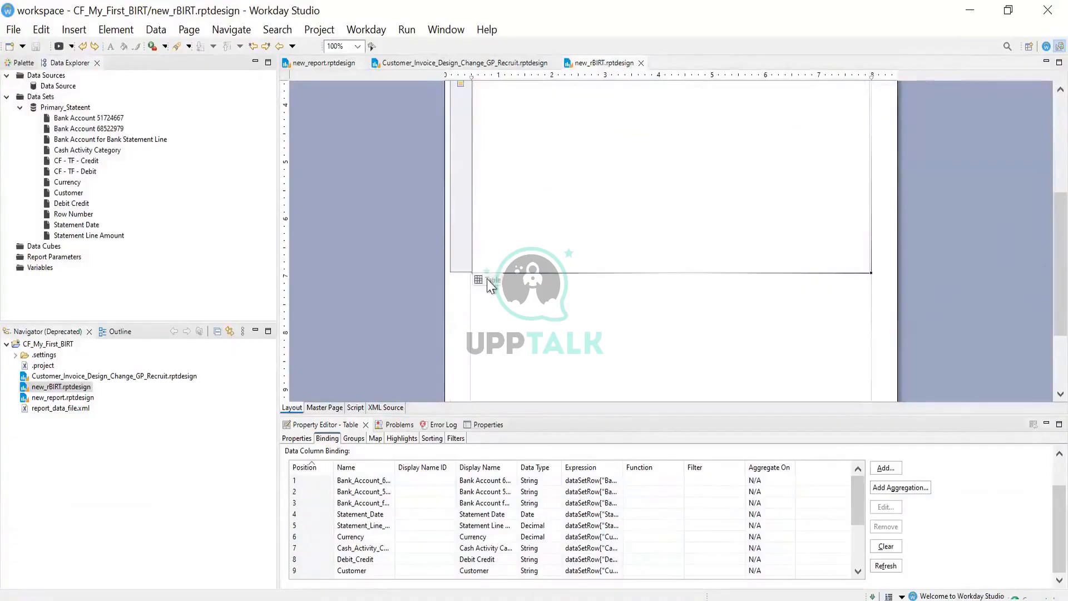
pyautogui.scroll(5, 485, 270)
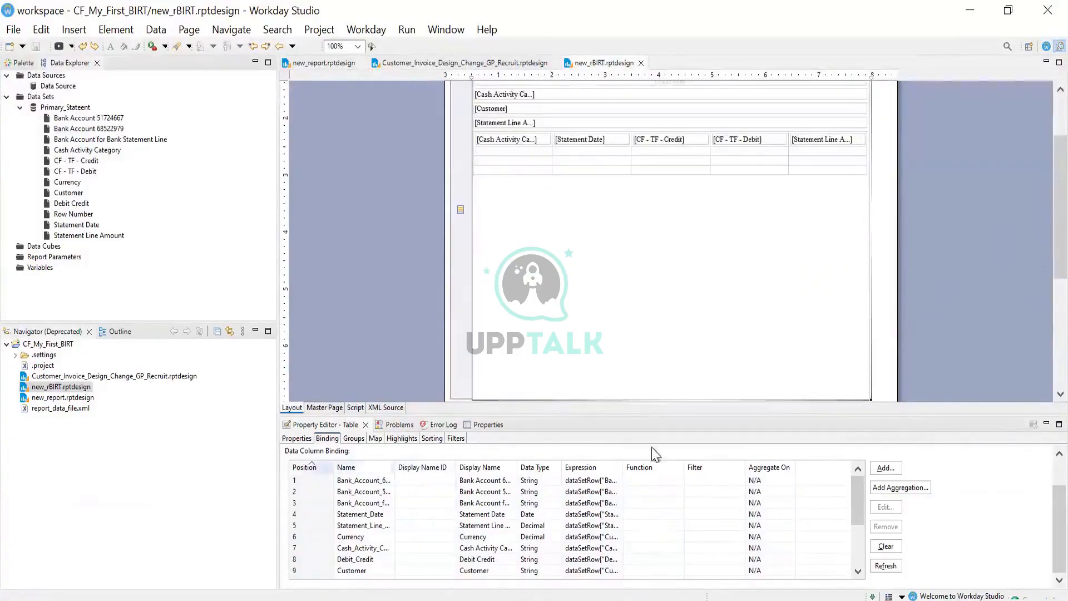
pyautogui.scroll(2, 1041, 516)
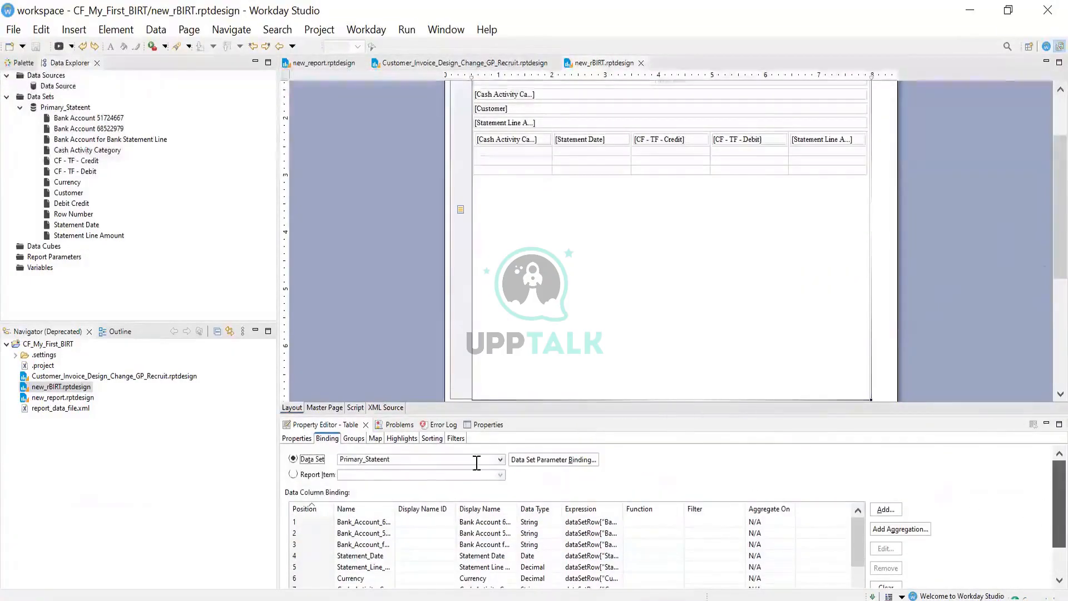
pyautogui.click(499, 459)
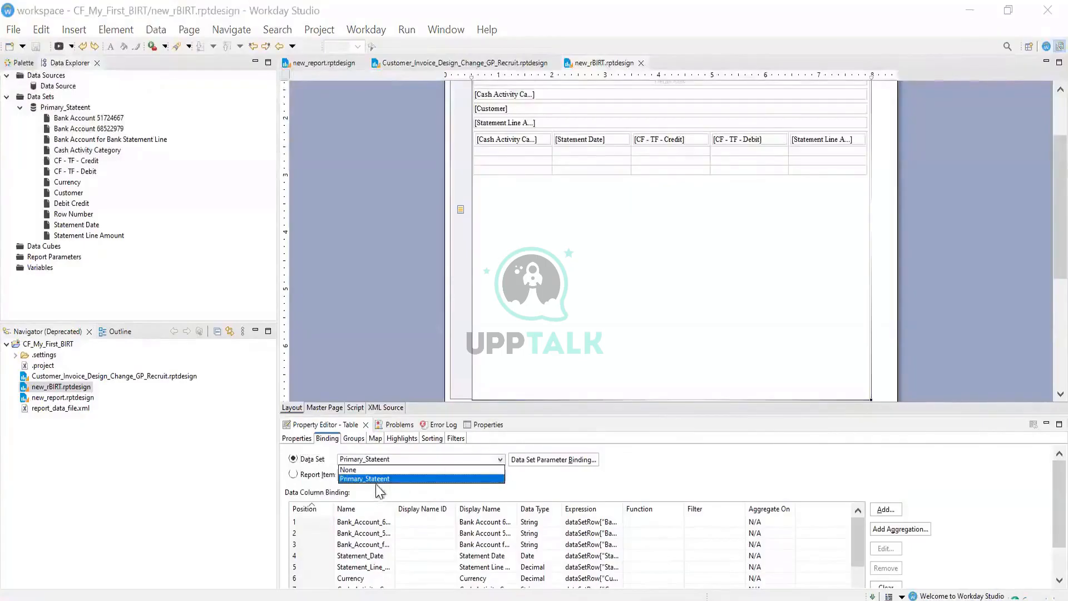
pyautogui.click(376, 478)
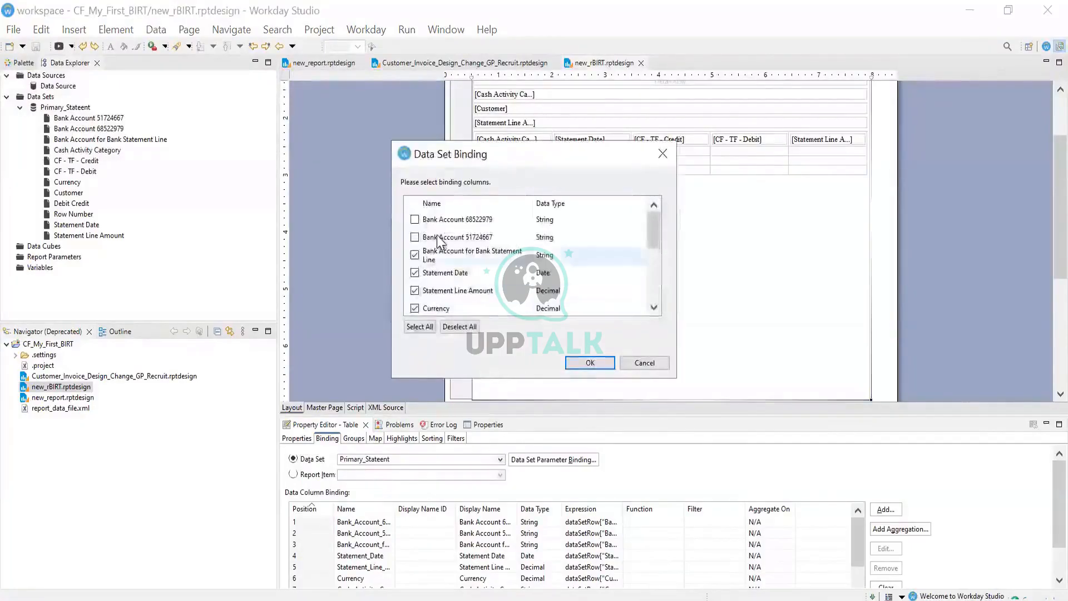
pyautogui.click(416, 236)
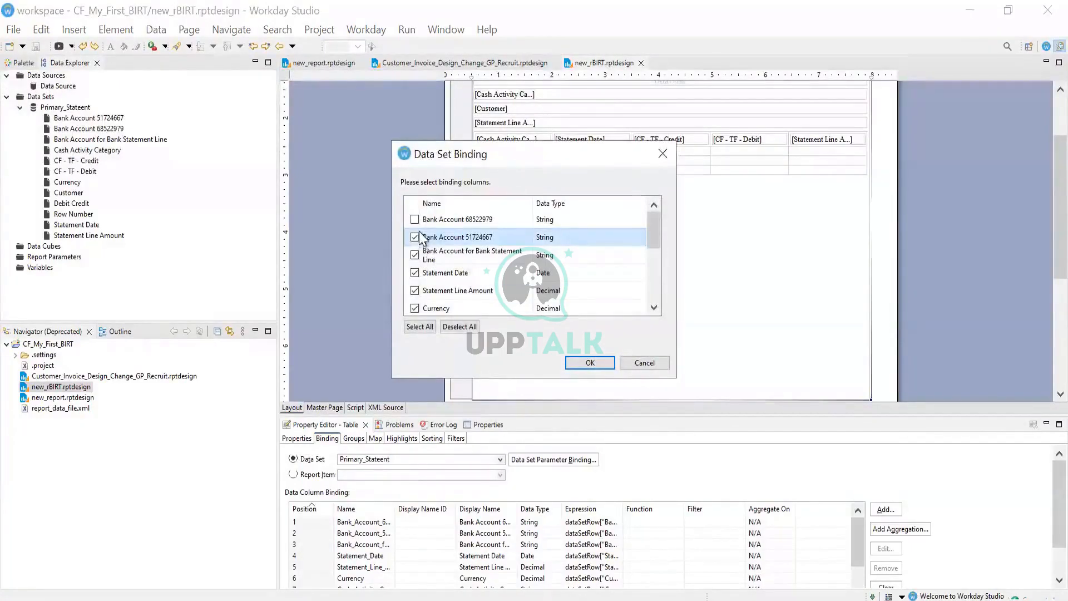
pyautogui.click(415, 220)
pyautogui.moveTo(653, 226); pyautogui.dragTo(648, 258)
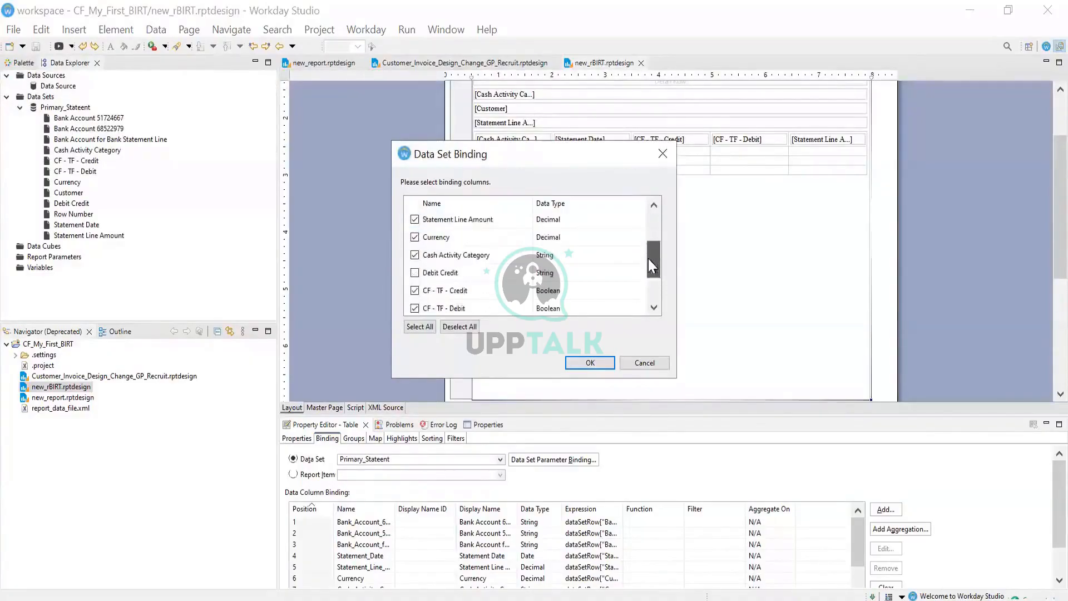
pyautogui.click(418, 273)
pyautogui.moveTo(654, 267); pyautogui.dragTo(654, 288)
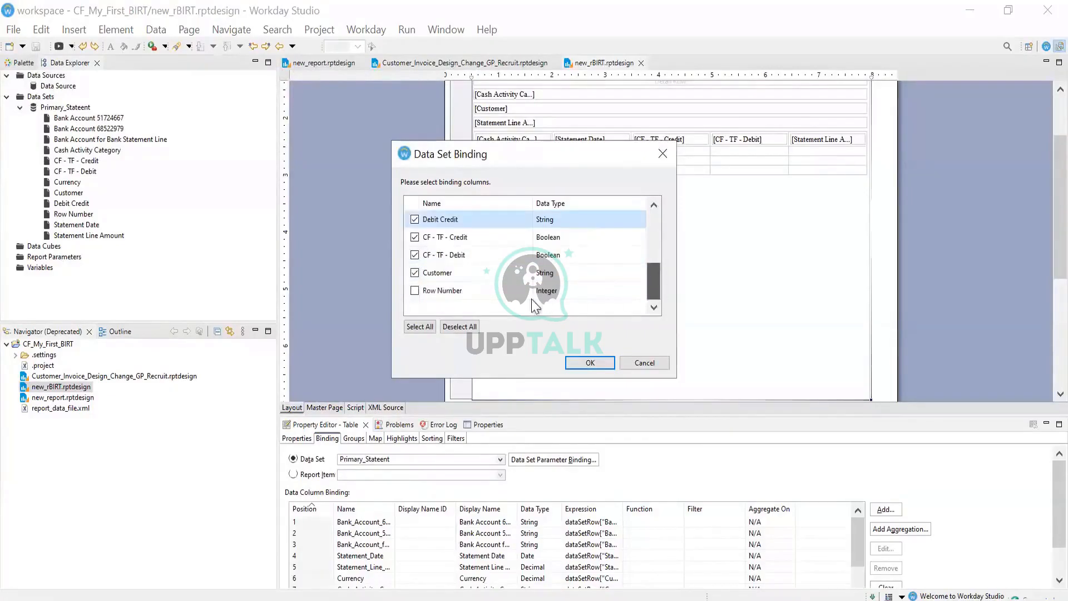
pyautogui.click(576, 363)
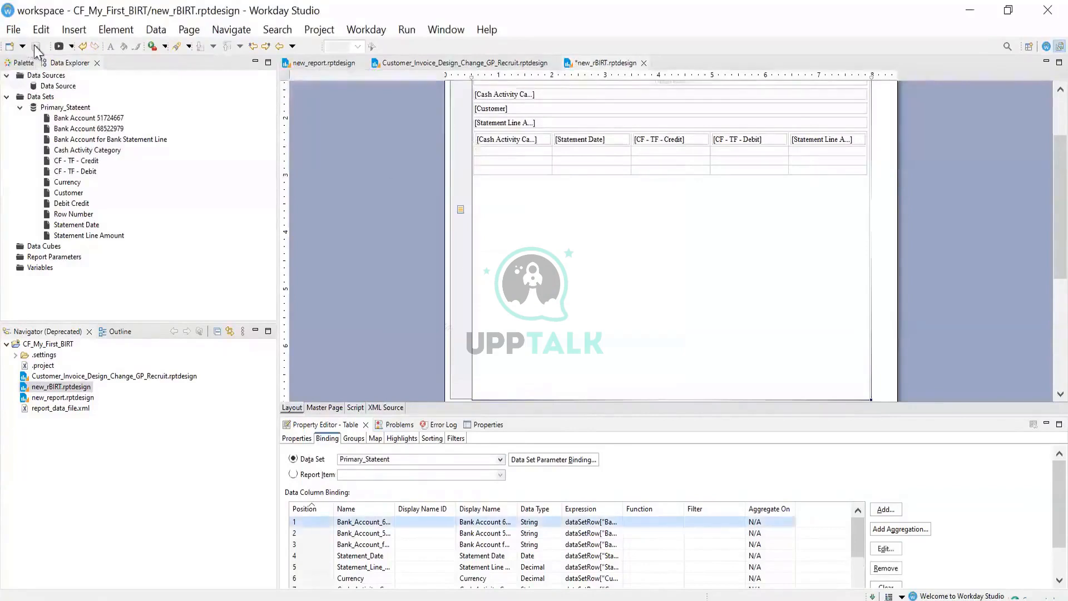
pyautogui.click(35, 46)
# Preview the report as HTML, then switch back to the layout
pyautogui.click(406, 30)
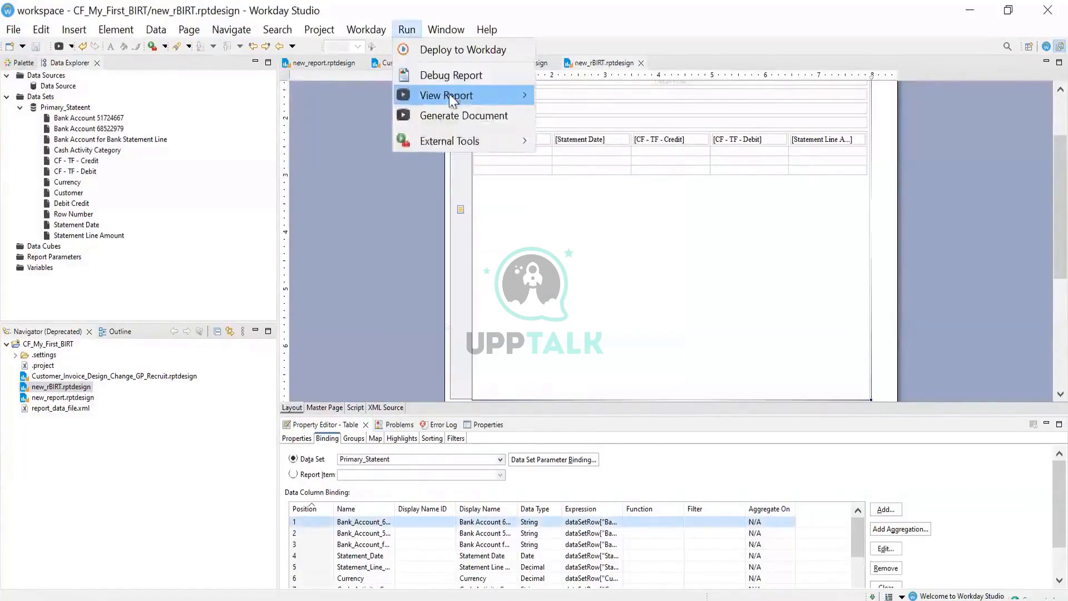
pyautogui.moveTo(445, 95)
pyautogui.click(613, 118)
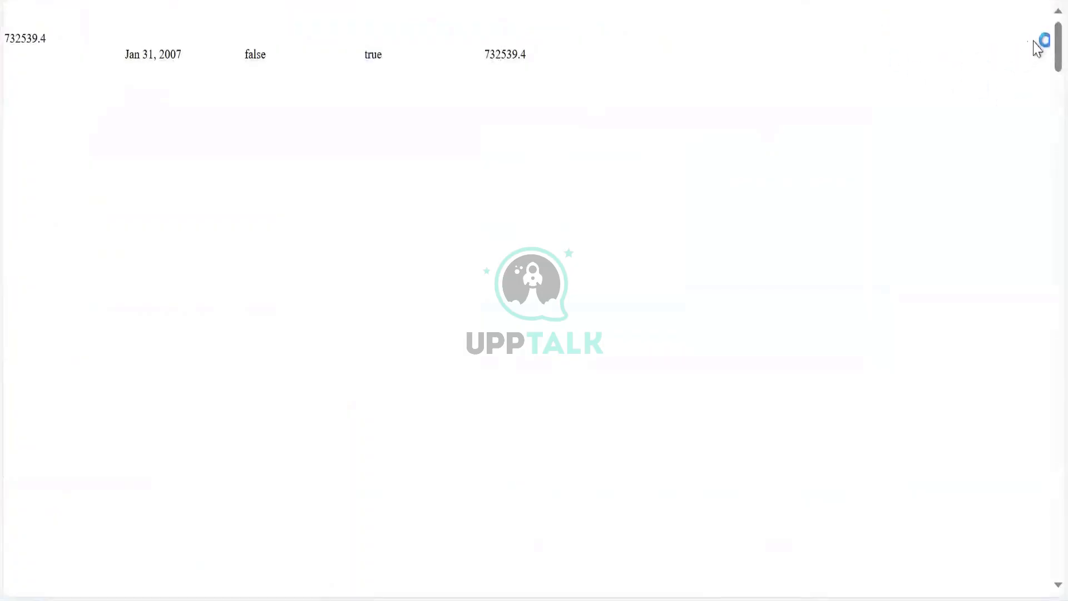
pyautogui.moveTo(1058, 34); pyautogui.dragTo(1038, 6)
pyautogui.moveTo(515, 599)
pyautogui.hotkey('alt', 'Tab')
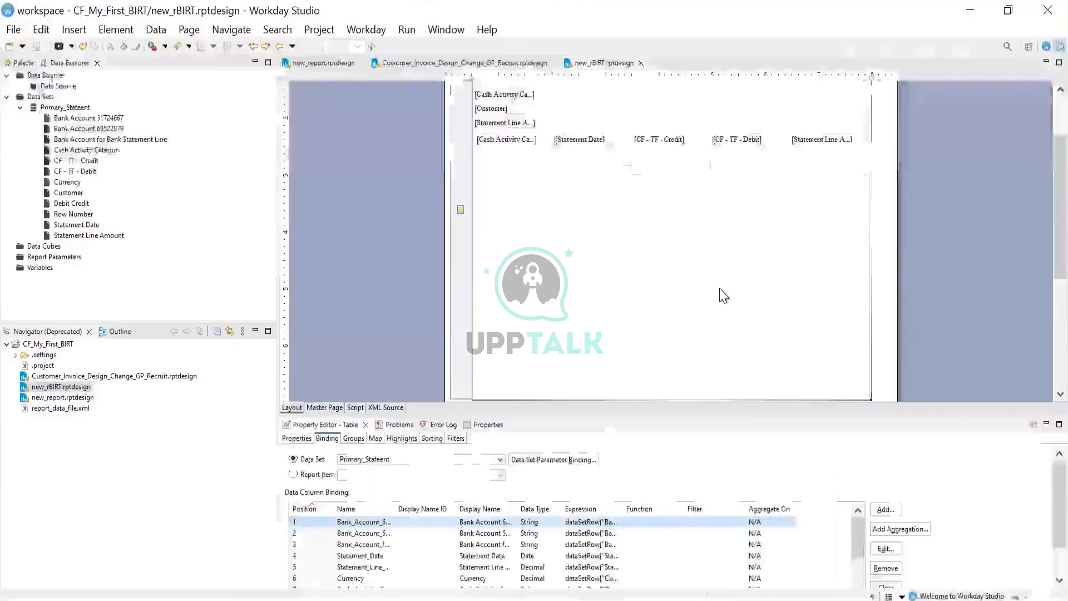
# Preview as HTML again, scroll to the CF - TF - Debit errors for tables 14 and 37, and return
pyautogui.click(408, 30)
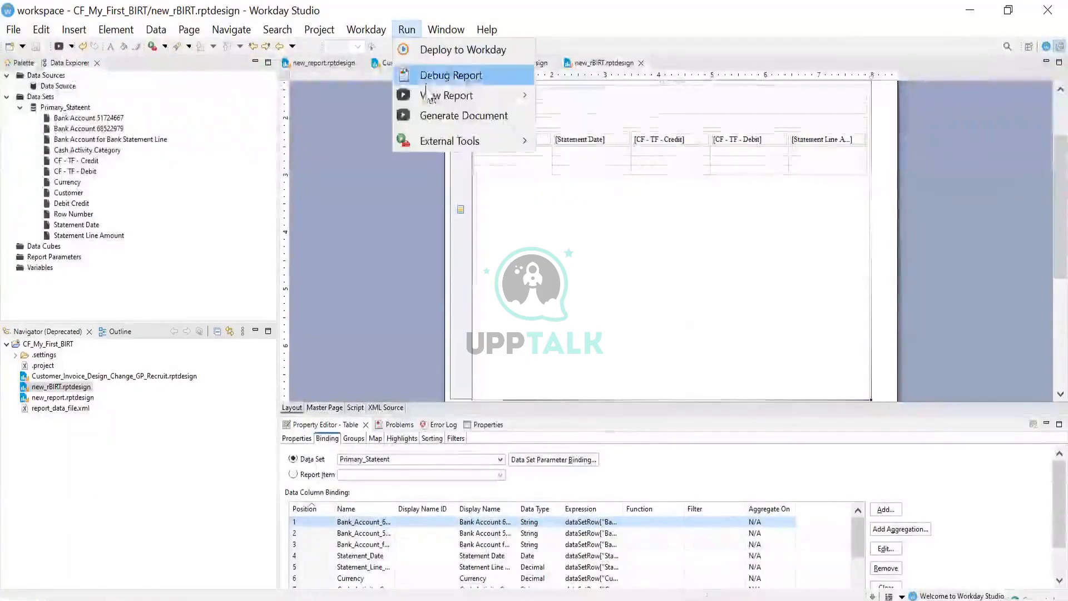
pyautogui.moveTo(445, 95)
pyautogui.click(605, 114)
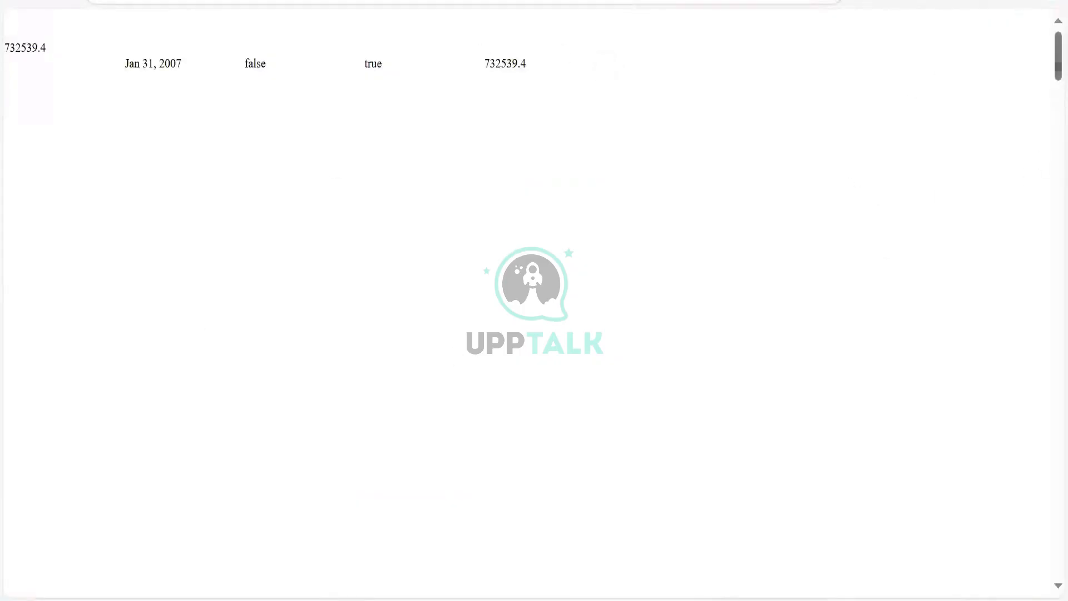
pyautogui.moveTo(1042, 49); pyautogui.dragTo(1042, 584)
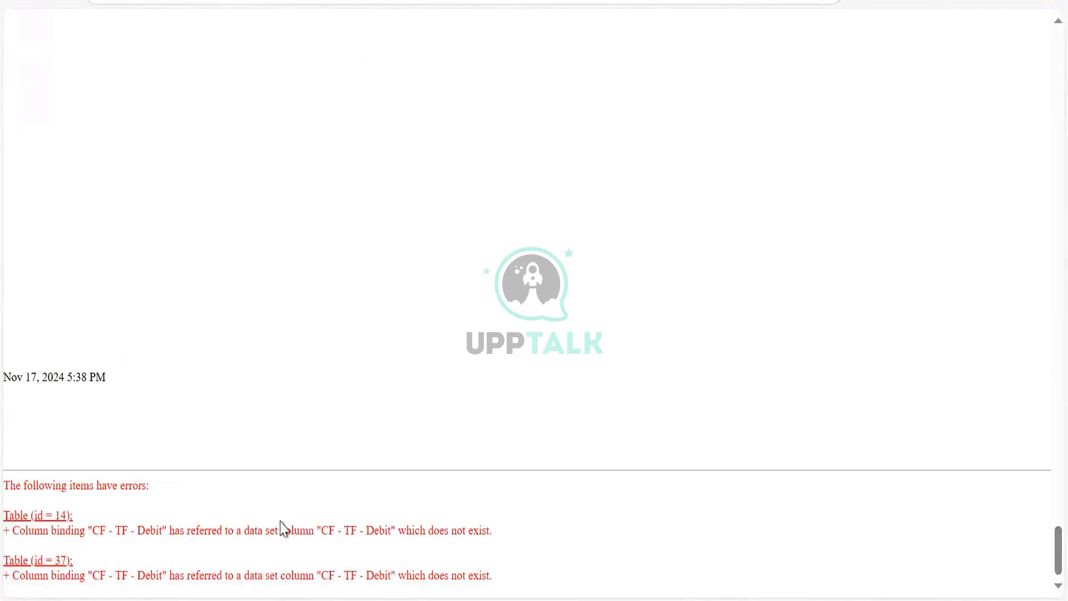
pyautogui.doubleClick(450, 530)
pyautogui.click(475, 533)
pyautogui.hotkey('alt', 'Tab')
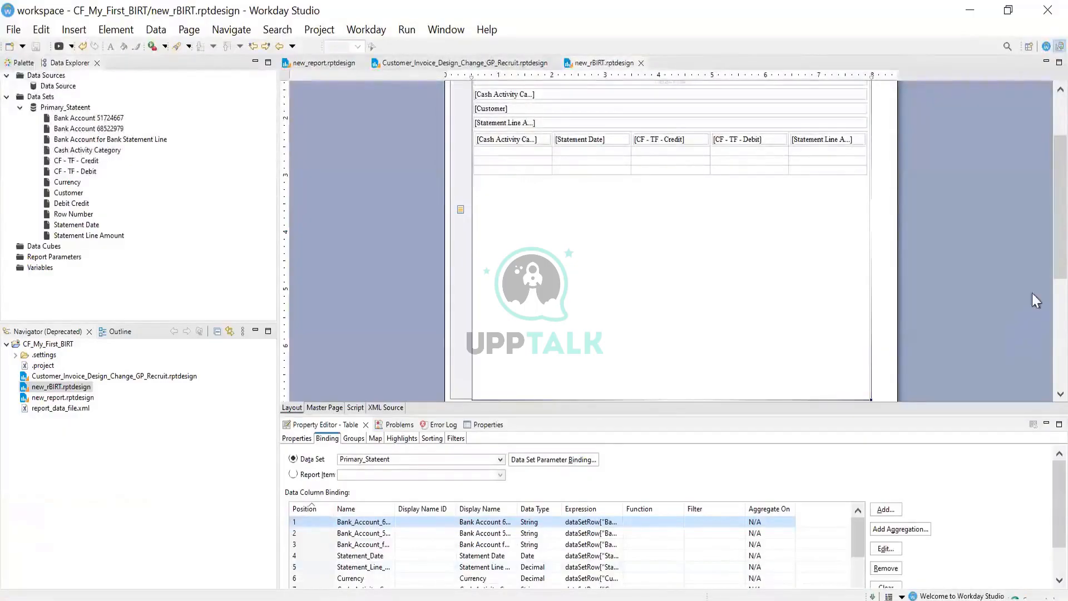
# Show the Properties tab and select the Cash Activity Category and CF - TF - Credit data items
pyautogui.scroll(-5, 1041, 250)
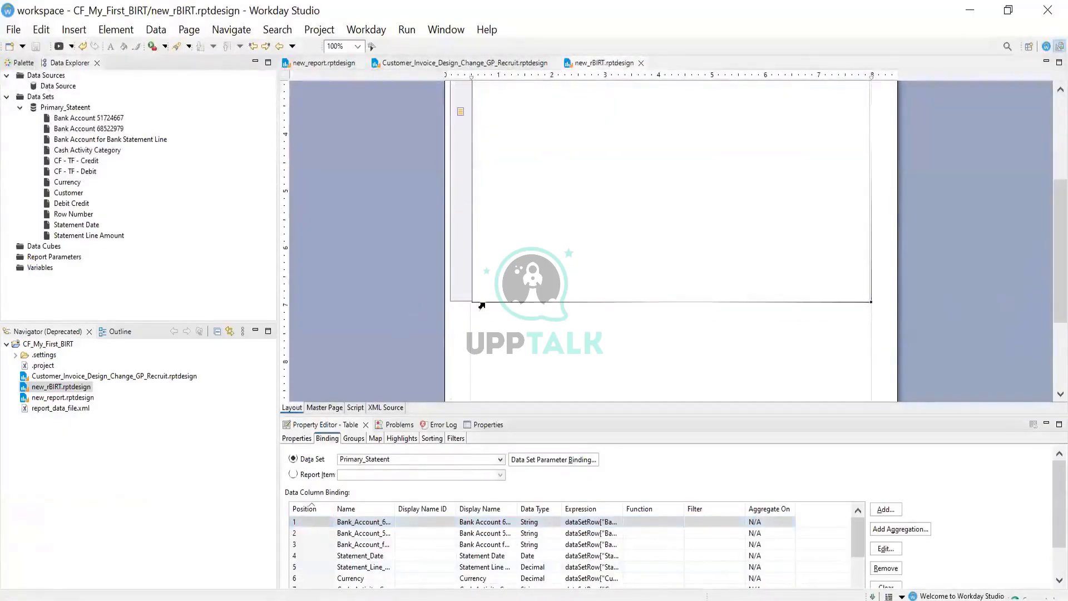
pyautogui.scroll(5, 485, 315)
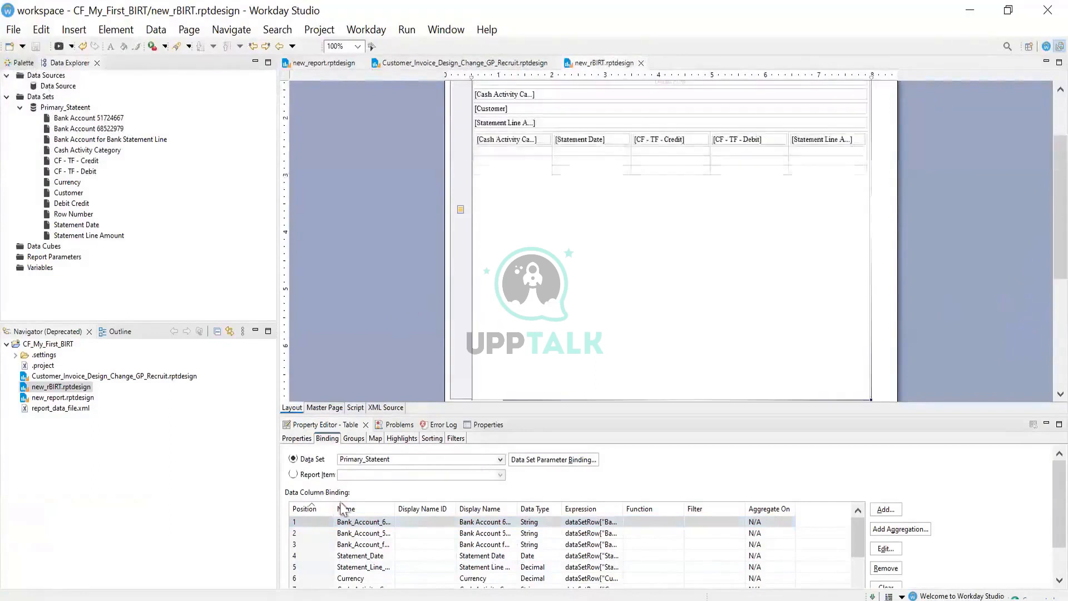
pyautogui.click(305, 442)
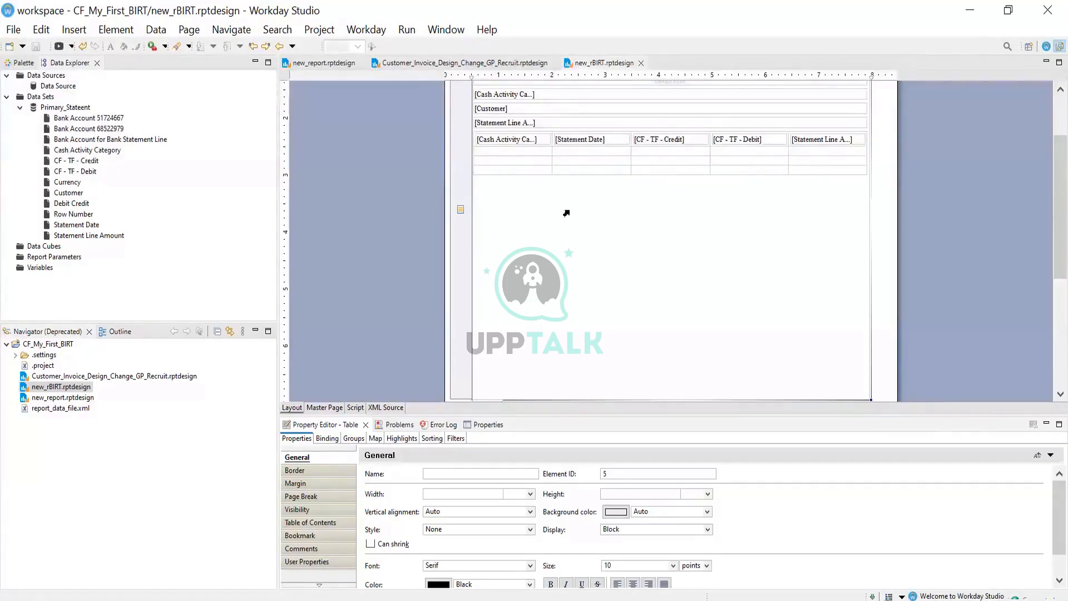
pyautogui.click(533, 138)
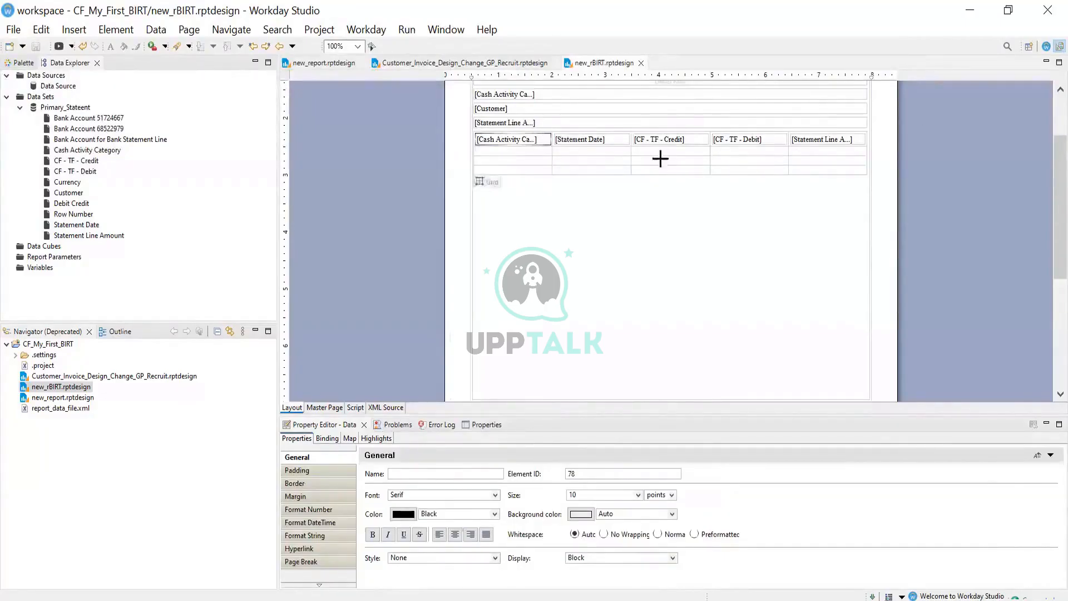
pyautogui.click(669, 135)
pyautogui.click(669, 136)
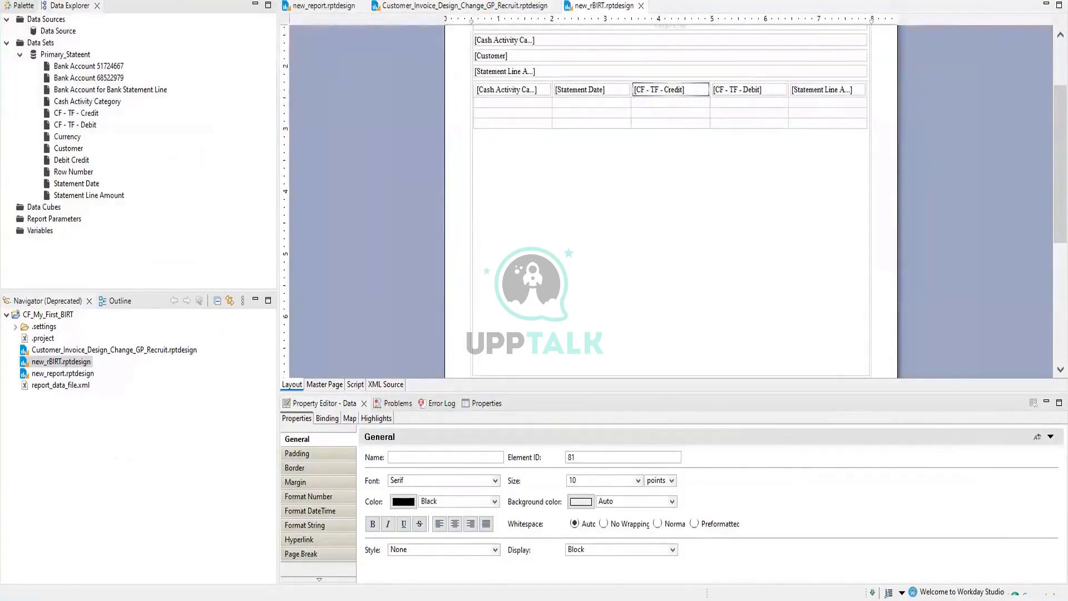
pyautogui.click(544, 96)
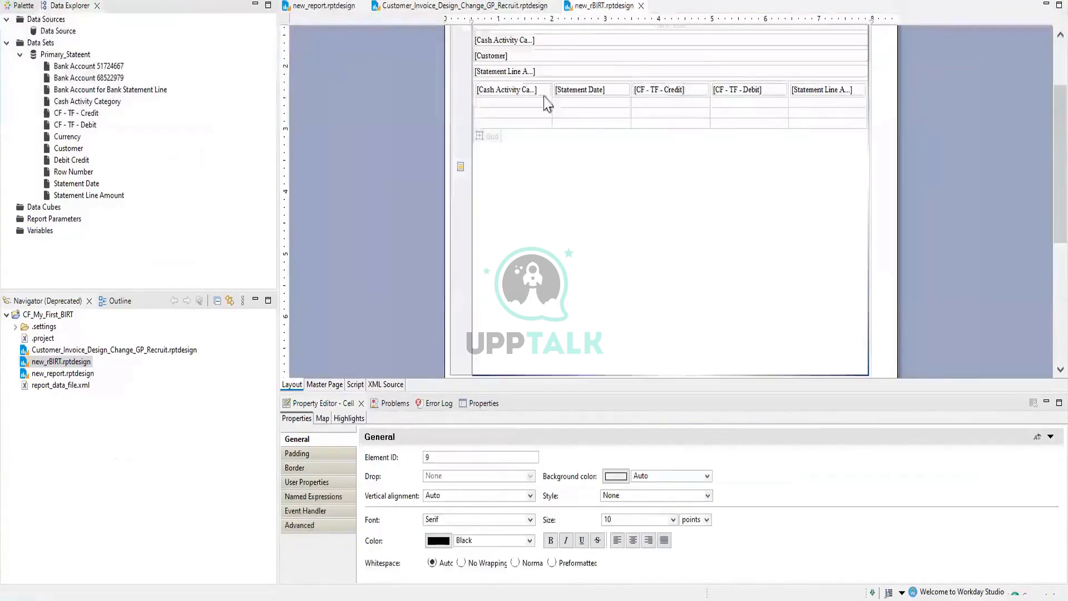
pyautogui.click(491, 135)
pyautogui.click(489, 135)
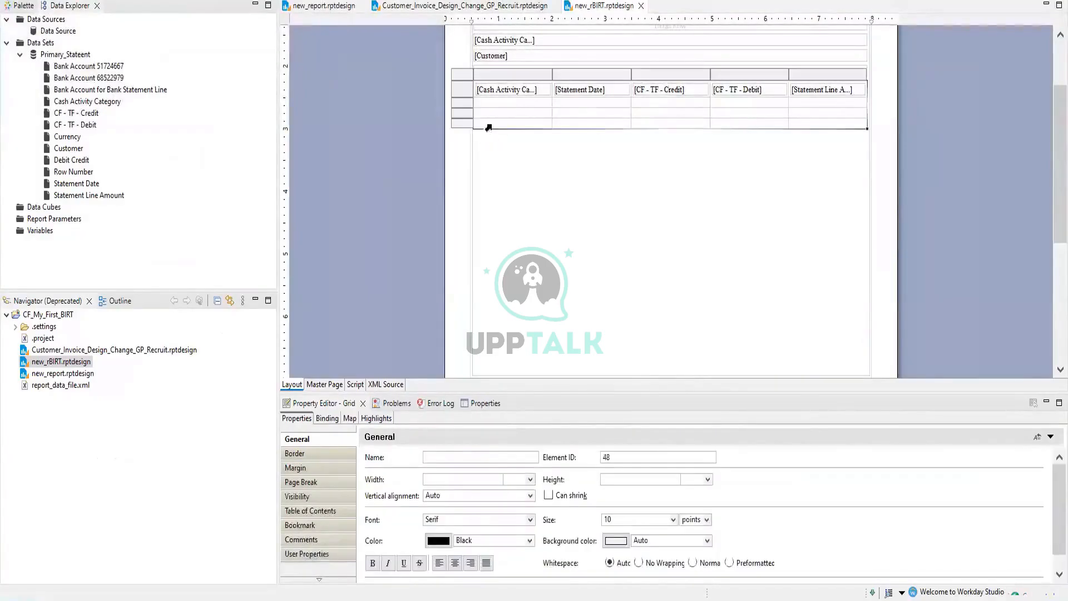
pyautogui.click(505, 94)
pyautogui.rightClick(506, 97)
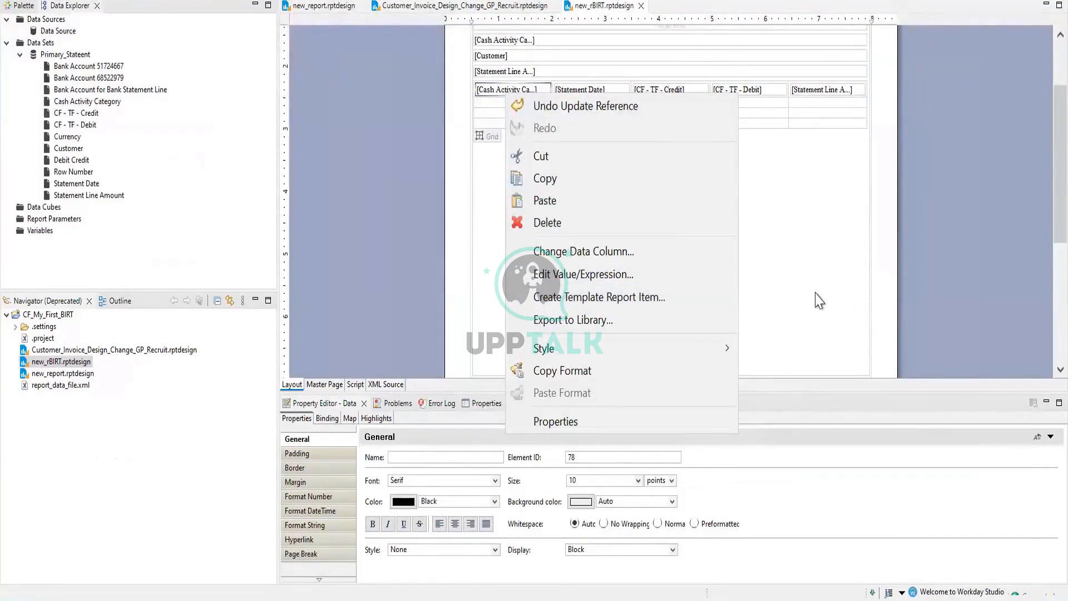
pyautogui.click(810, 189)
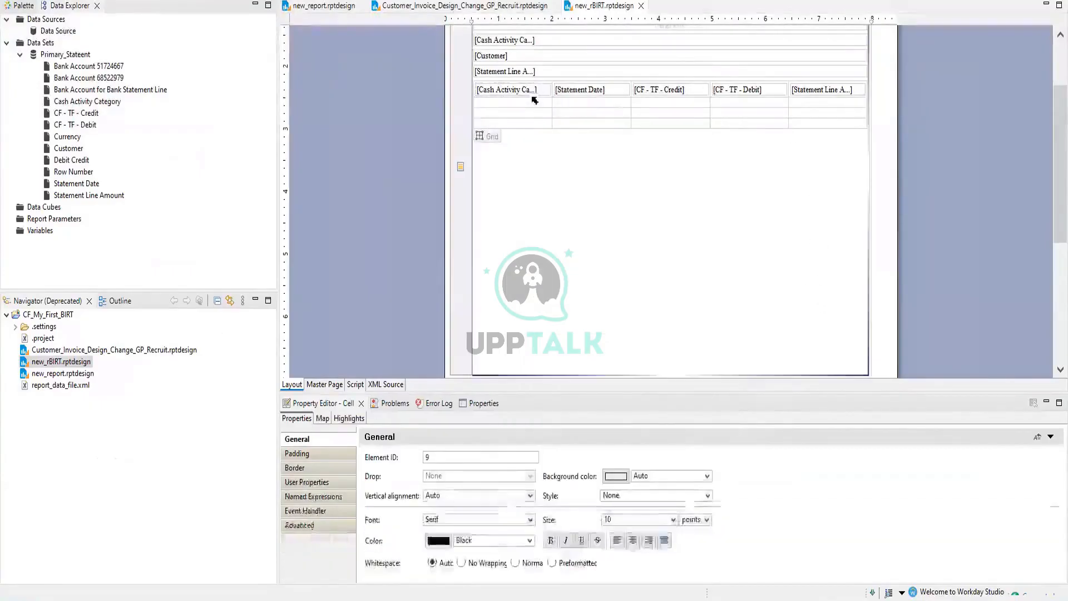
pyautogui.rightClick(534, 93)
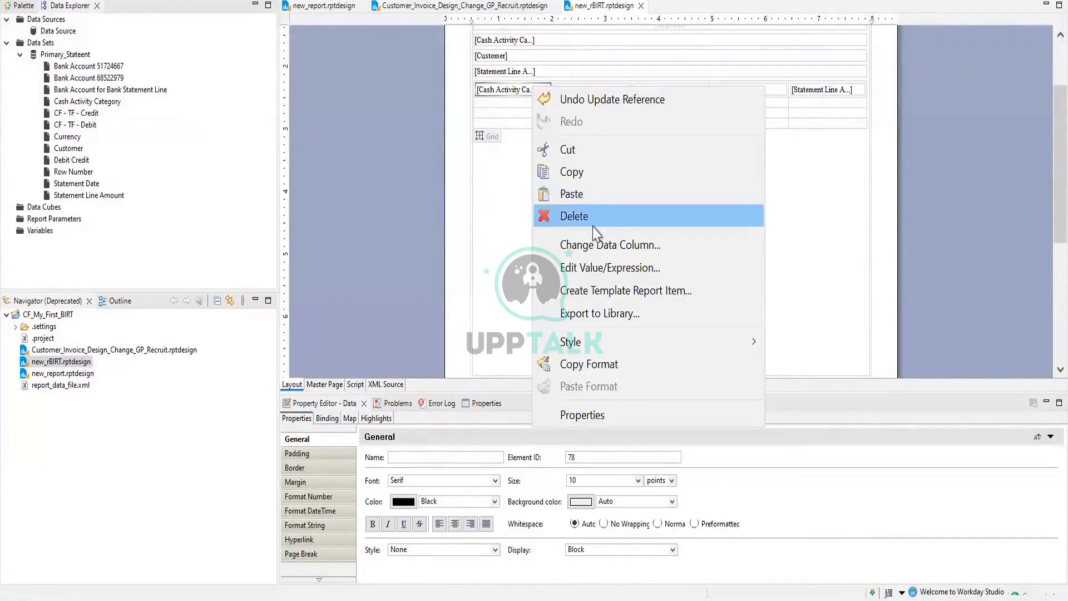
pyautogui.click(666, 274)
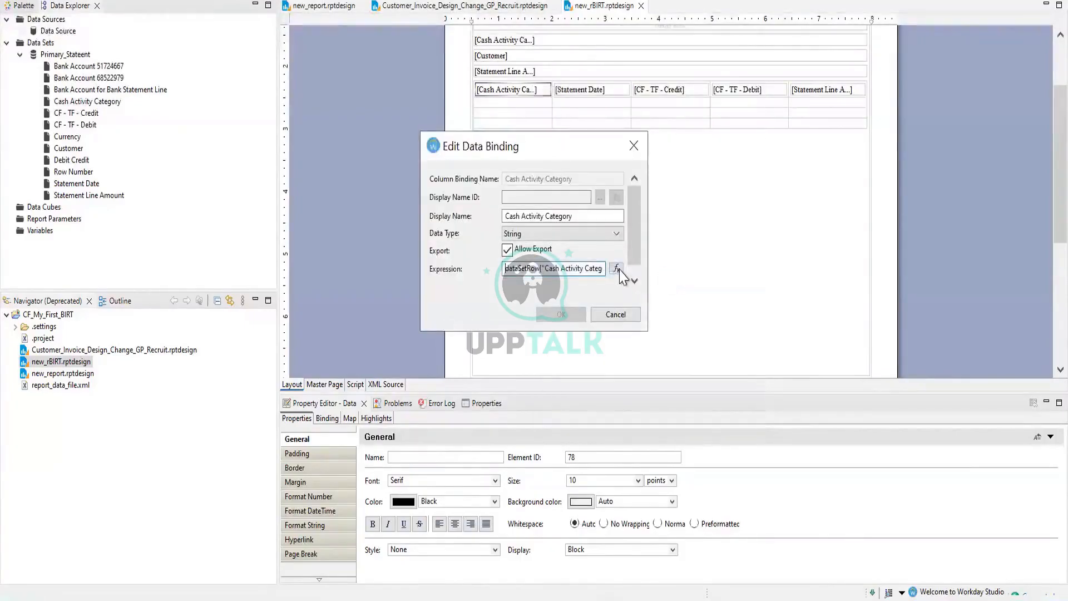
pyautogui.click(617, 270)
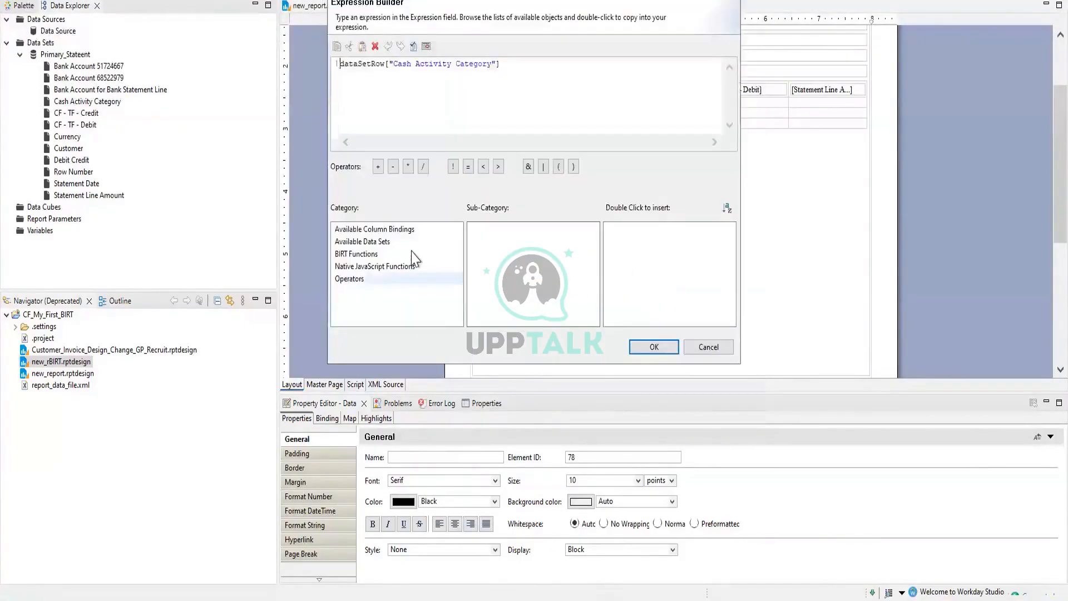
pyautogui.click(416, 241)
pyautogui.click(414, 235)
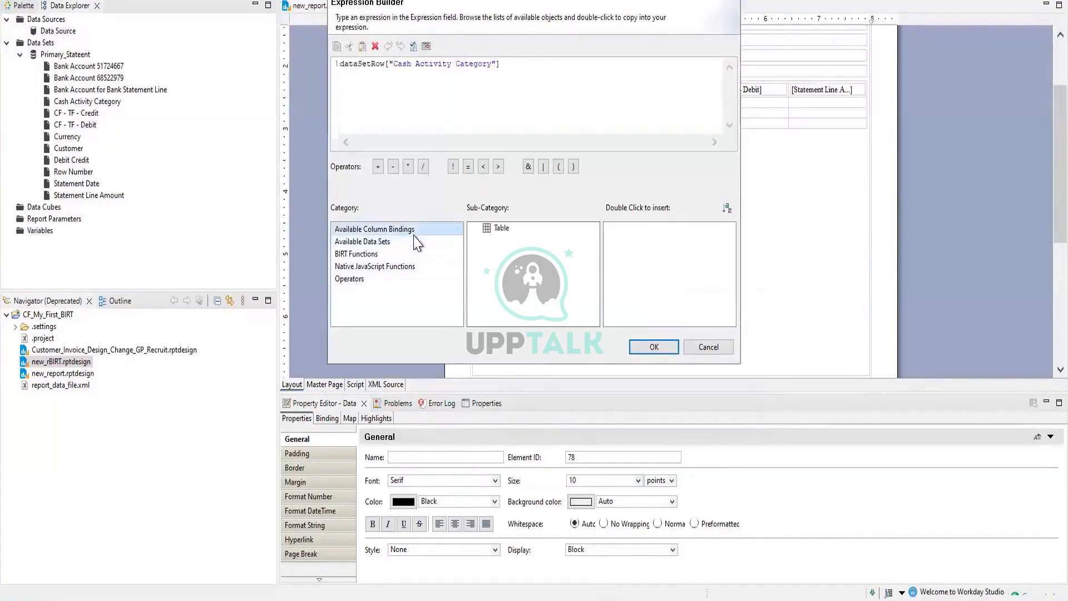
pyautogui.click(729, 346)
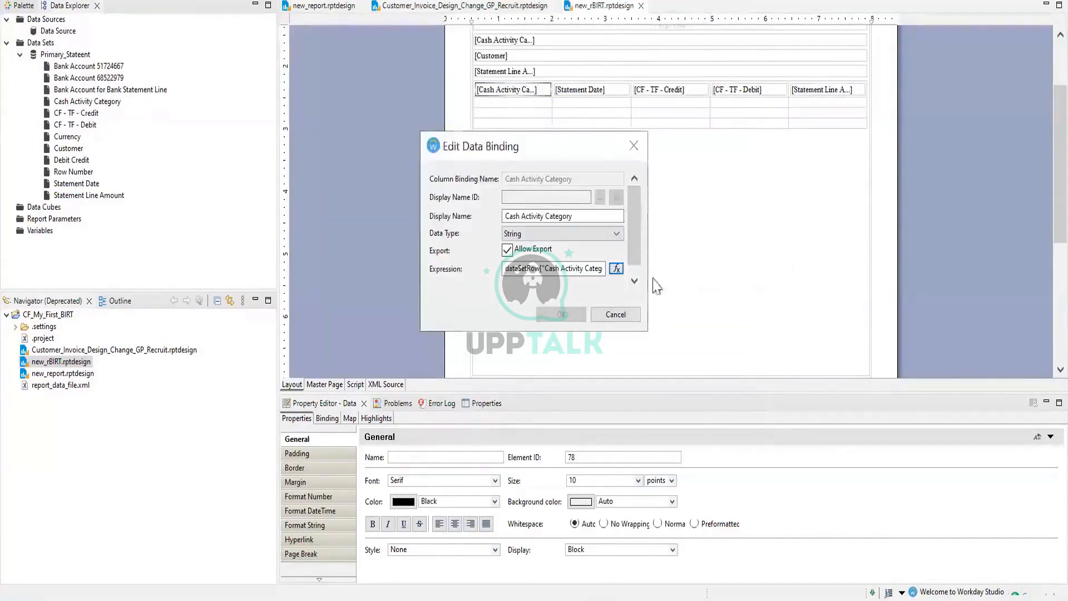
pyautogui.click(635, 316)
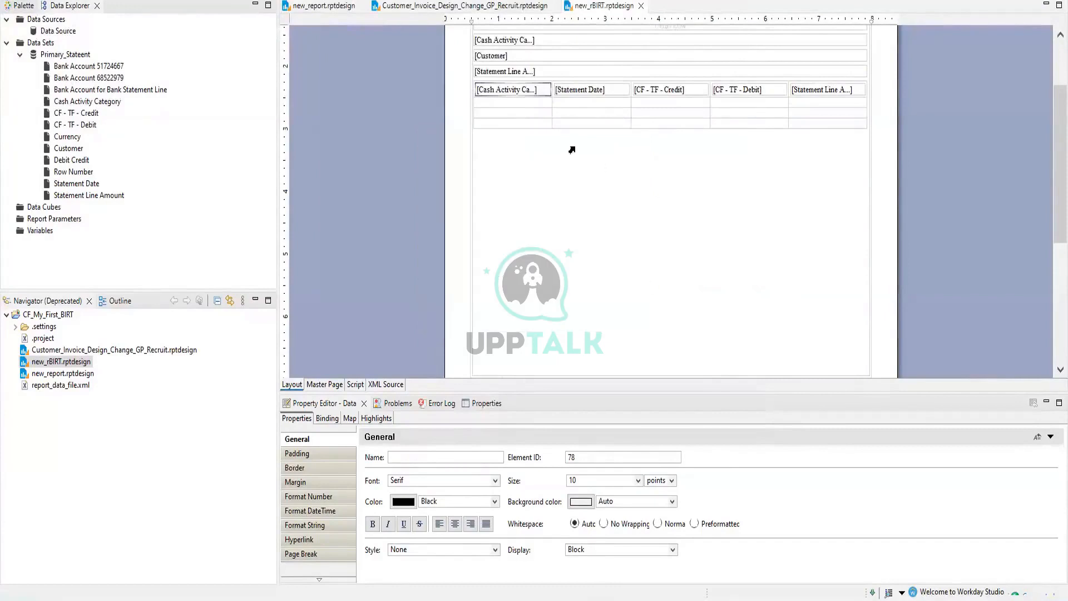
pyautogui.click(541, 105)
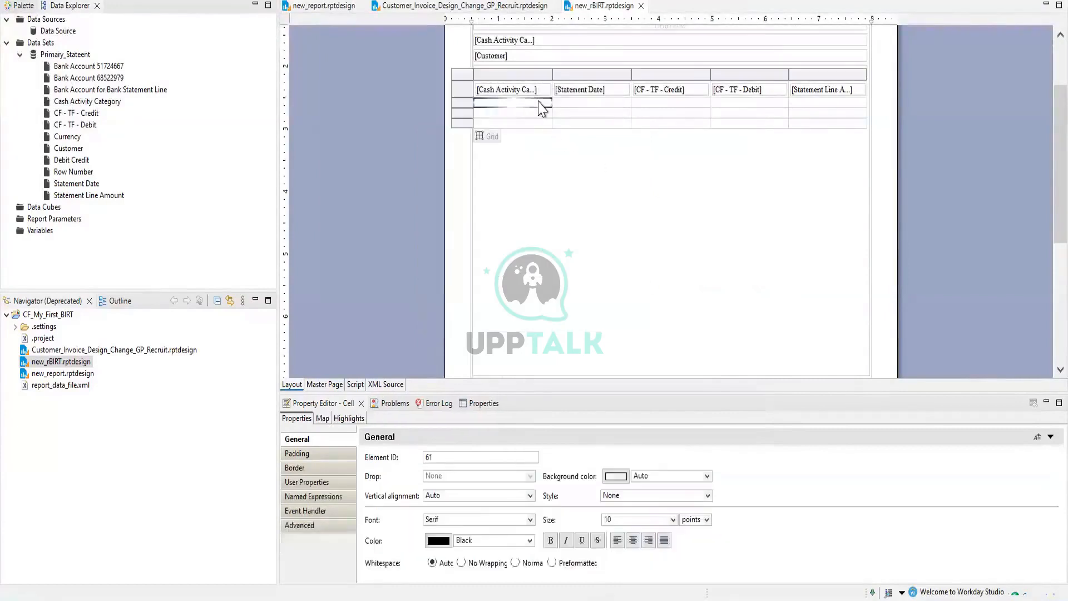
pyautogui.rightClick(540, 106)
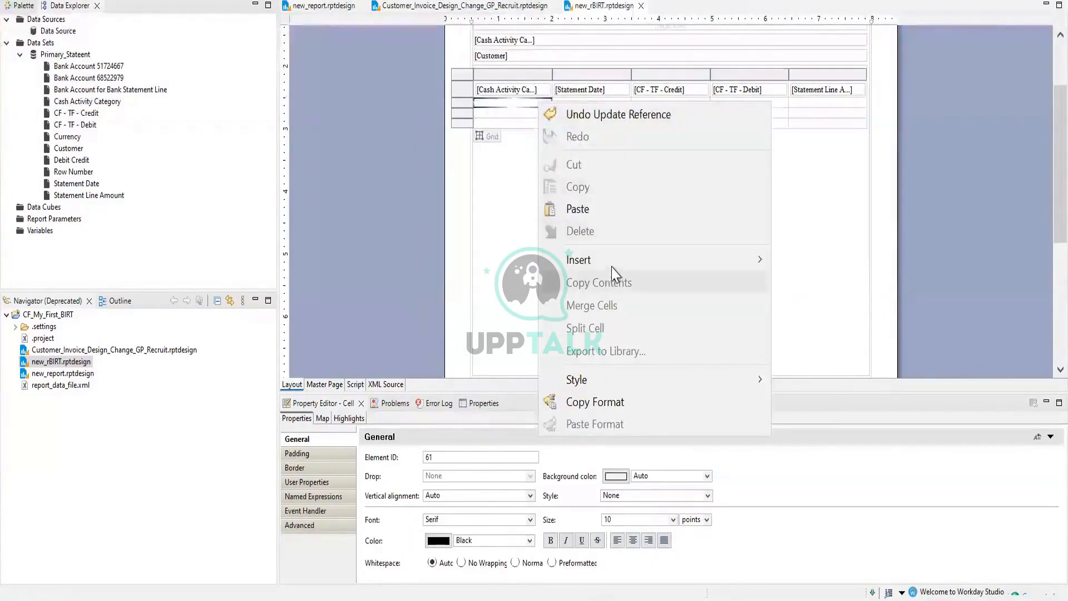
pyautogui.moveTo(719, 264)
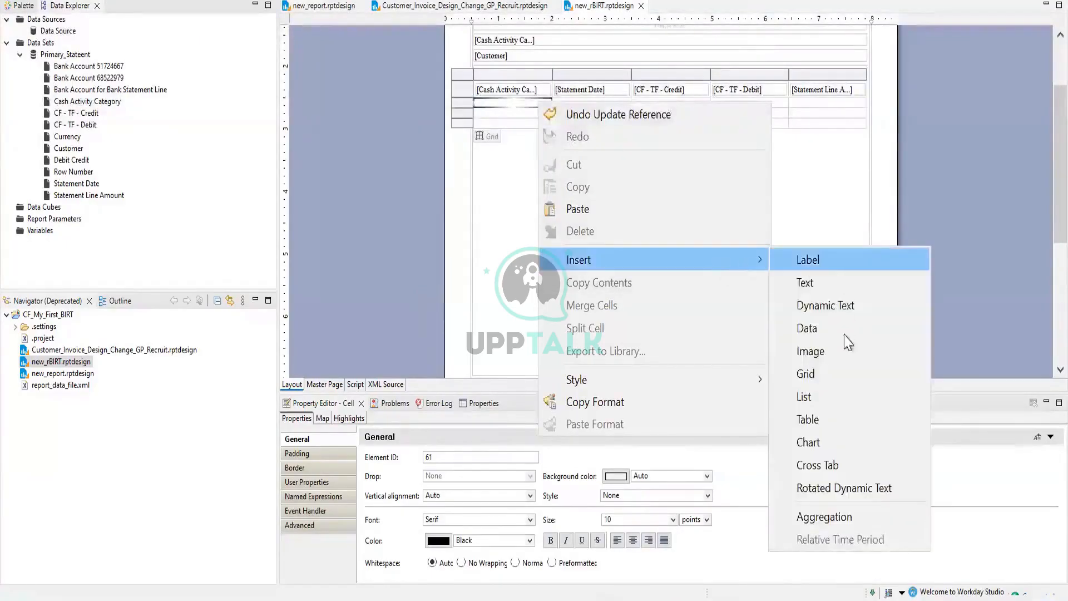
pyautogui.click(824, 517)
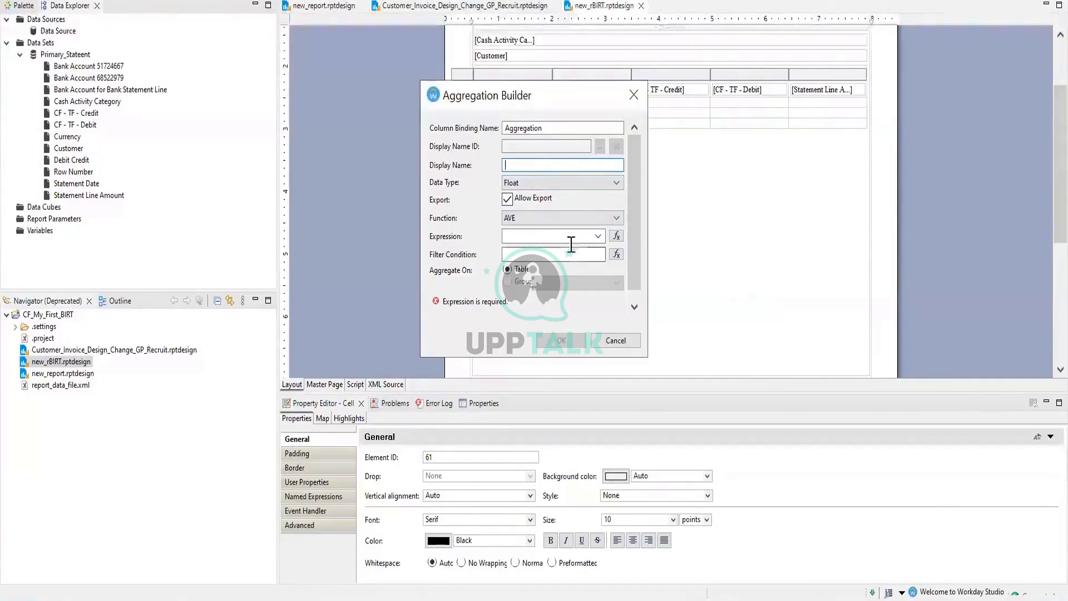
pyautogui.click(616, 236)
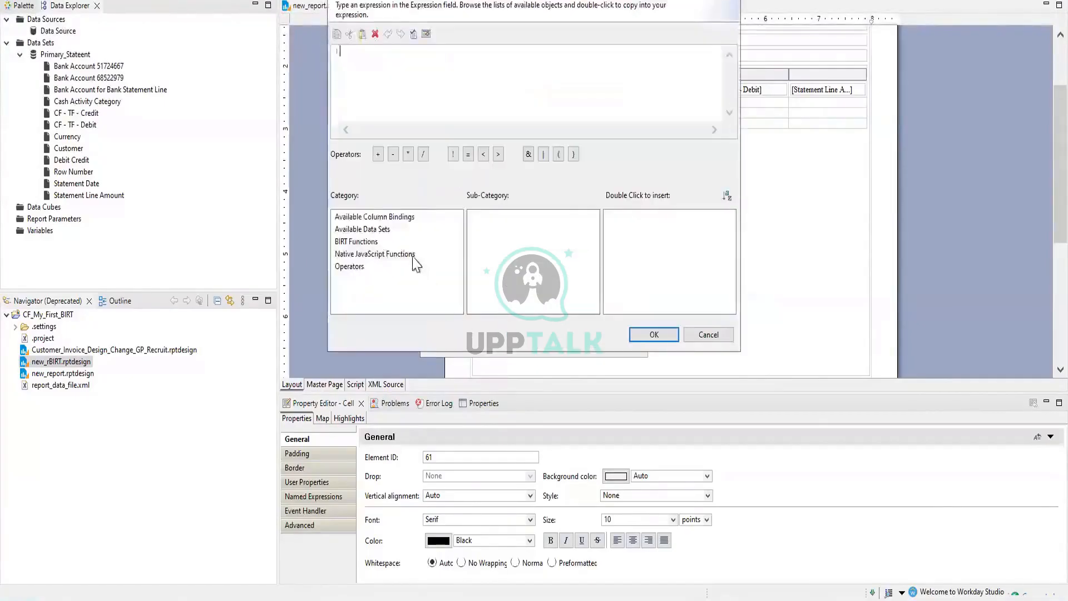
pyautogui.click(423, 218)
pyautogui.click(493, 217)
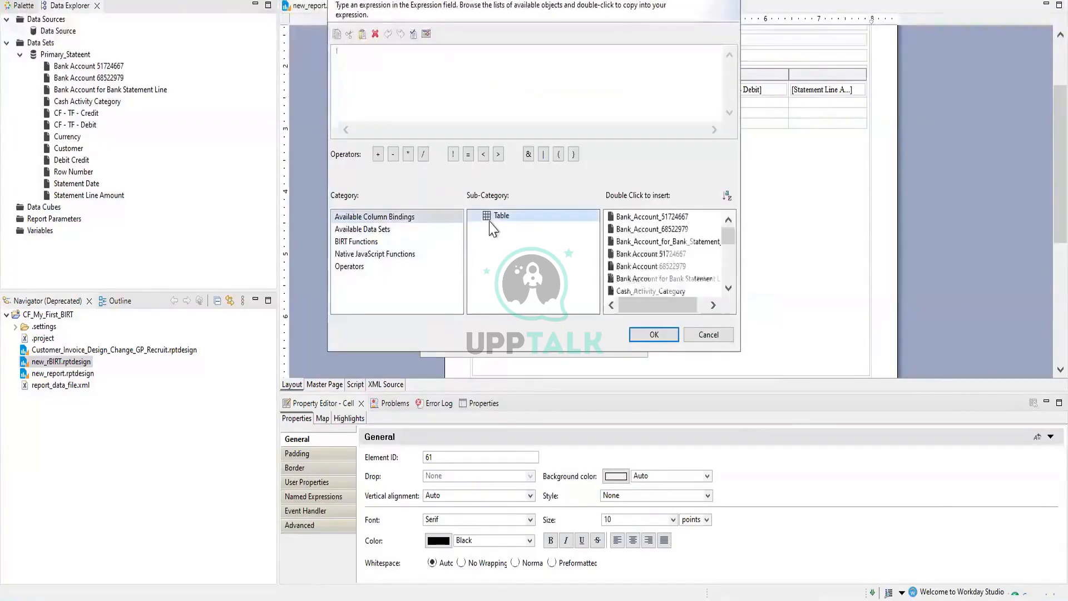
pyautogui.click(645, 217)
pyautogui.click(651, 333)
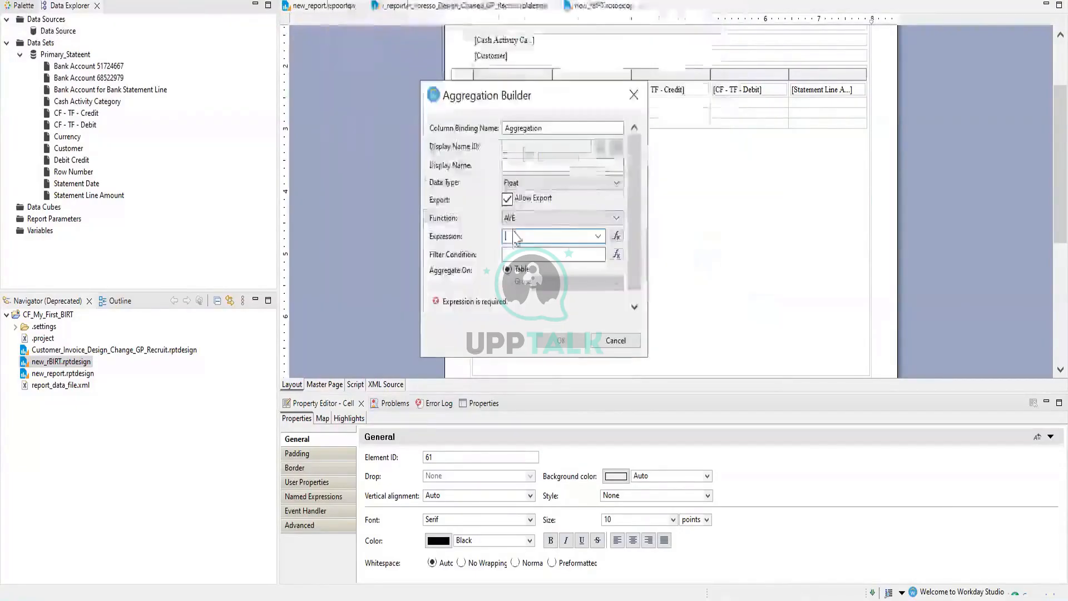
pyautogui.click(616, 235)
pyautogui.click(374, 216)
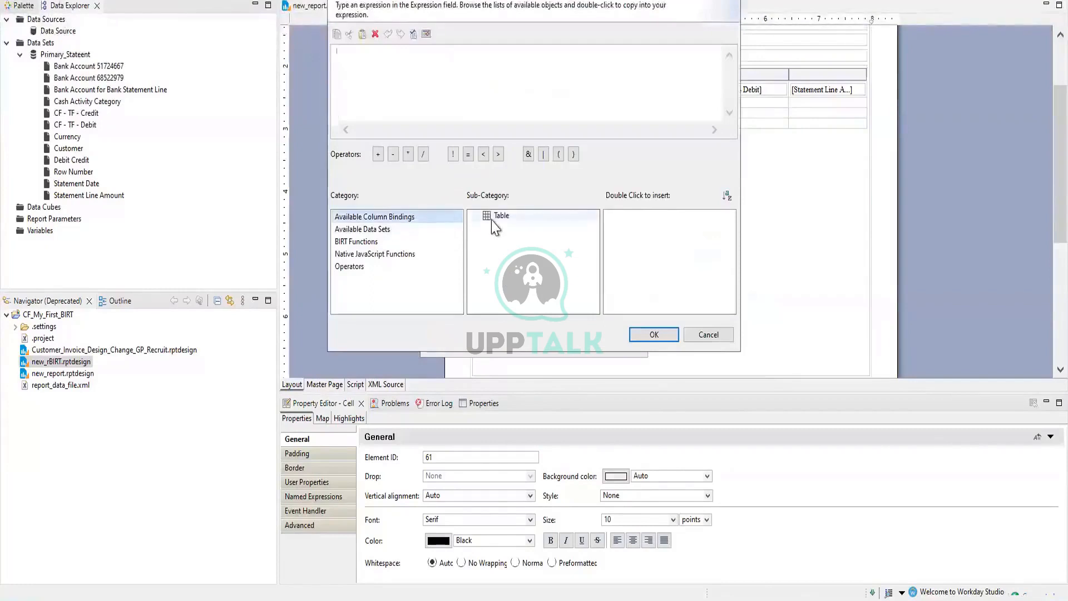
pyautogui.click(498, 216)
pyautogui.click(640, 234)
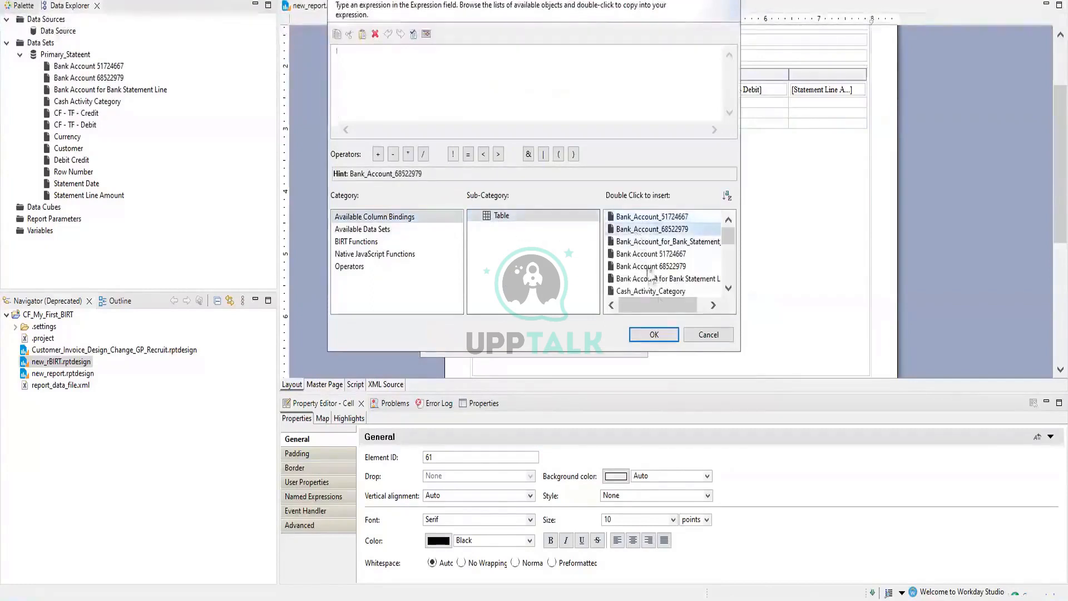
pyautogui.click(662, 336)
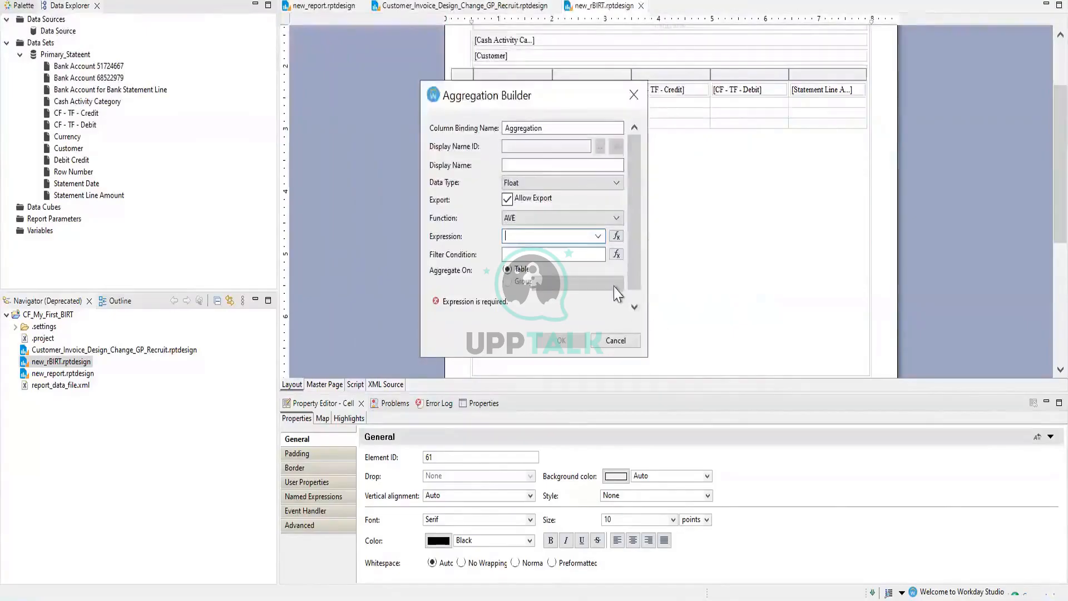
pyautogui.click(534, 166)
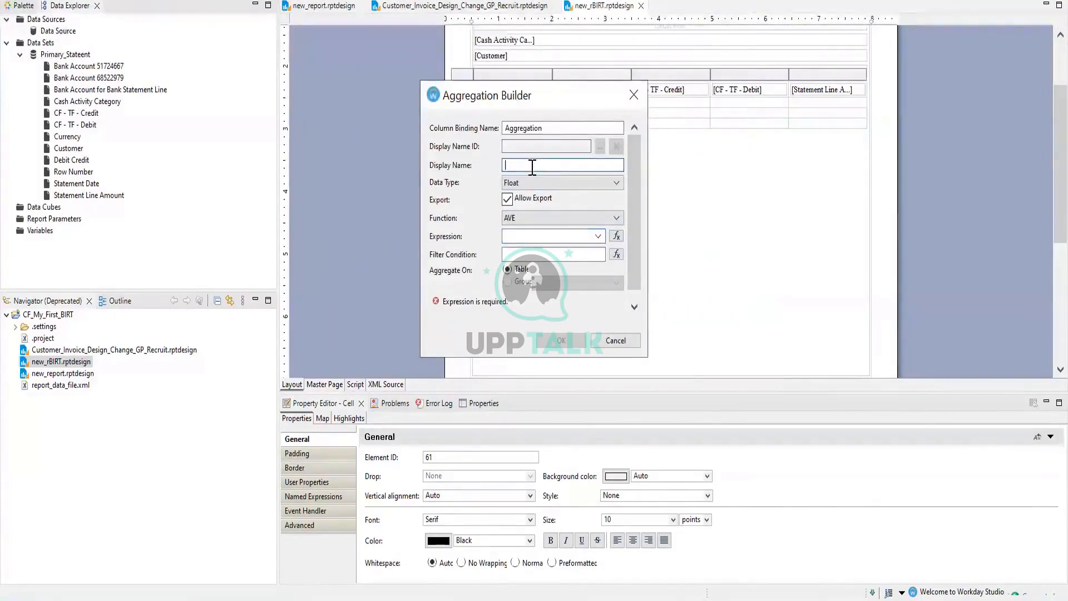
pyautogui.write('Test')
pyautogui.click(530, 185)
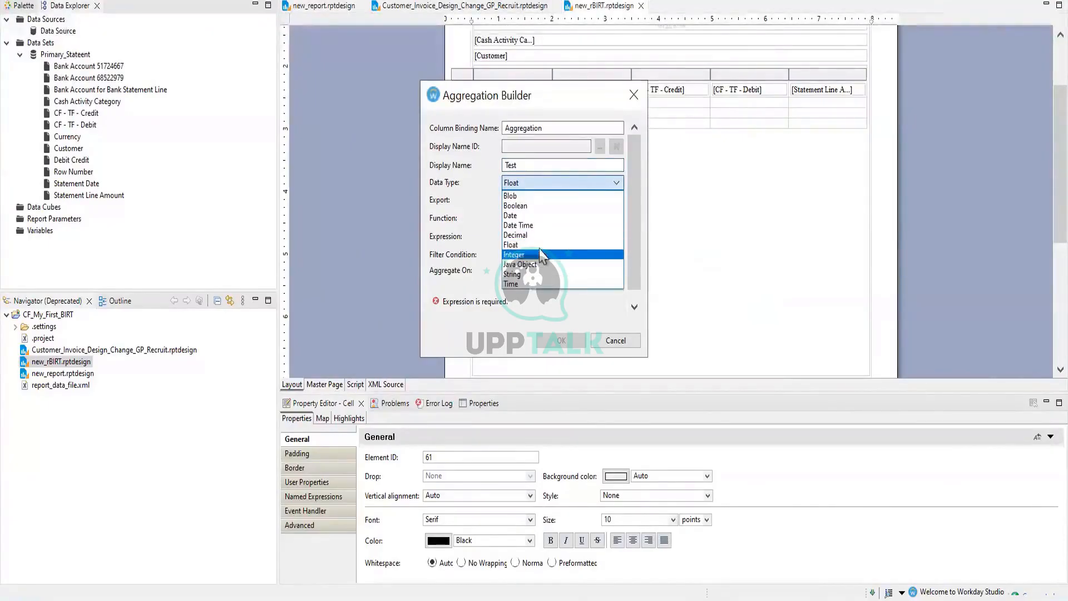
pyautogui.press('Up')
pyautogui.press('Up')
pyautogui.press('Up')
pyautogui.press('Up')
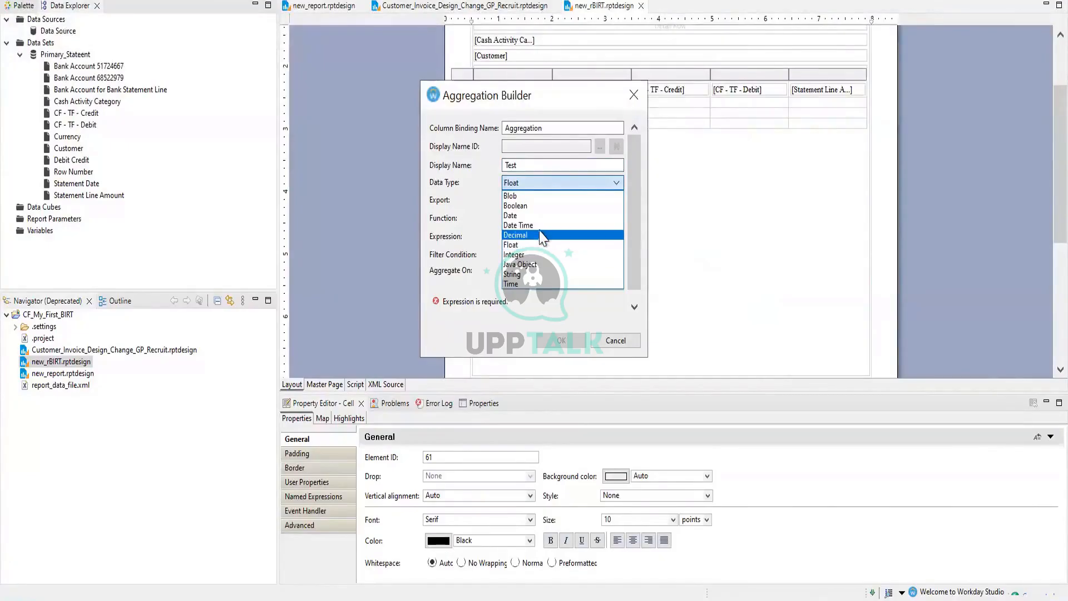
pyautogui.click(542, 272)
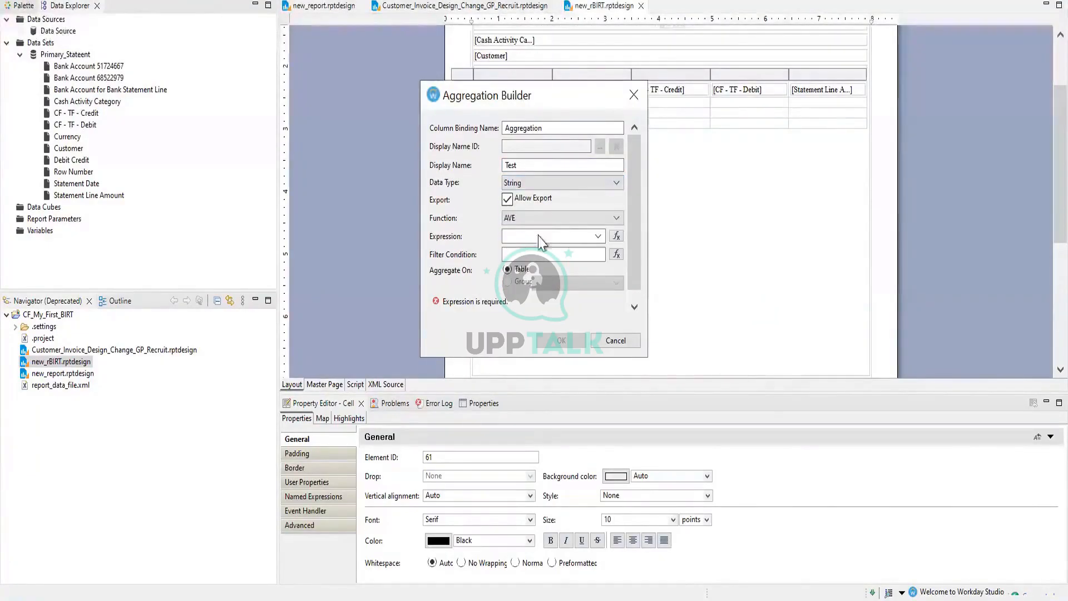
pyautogui.click(598, 236)
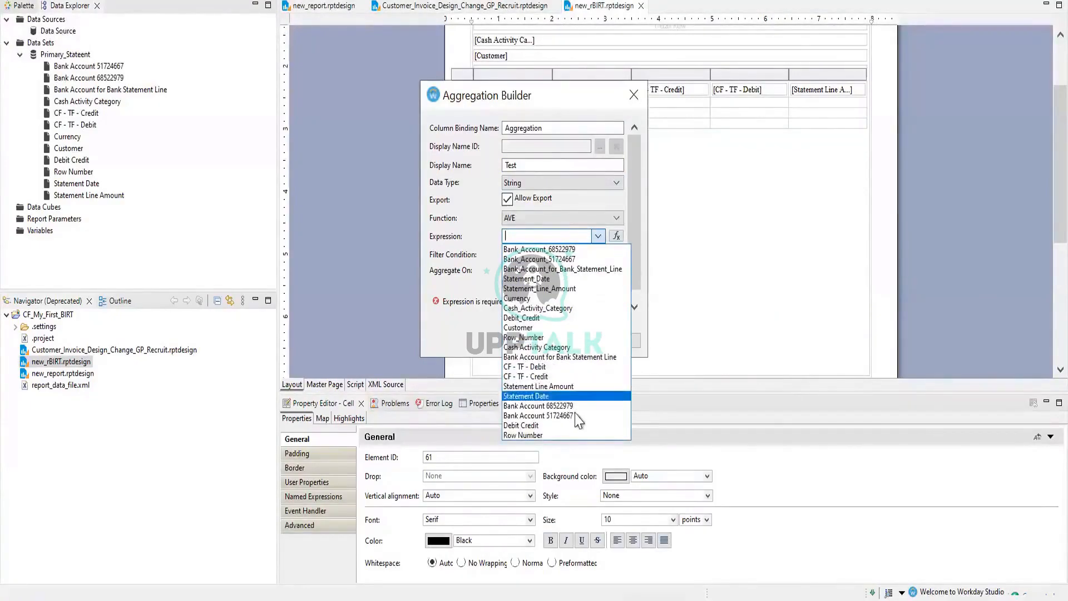
pyautogui.click(556, 406)
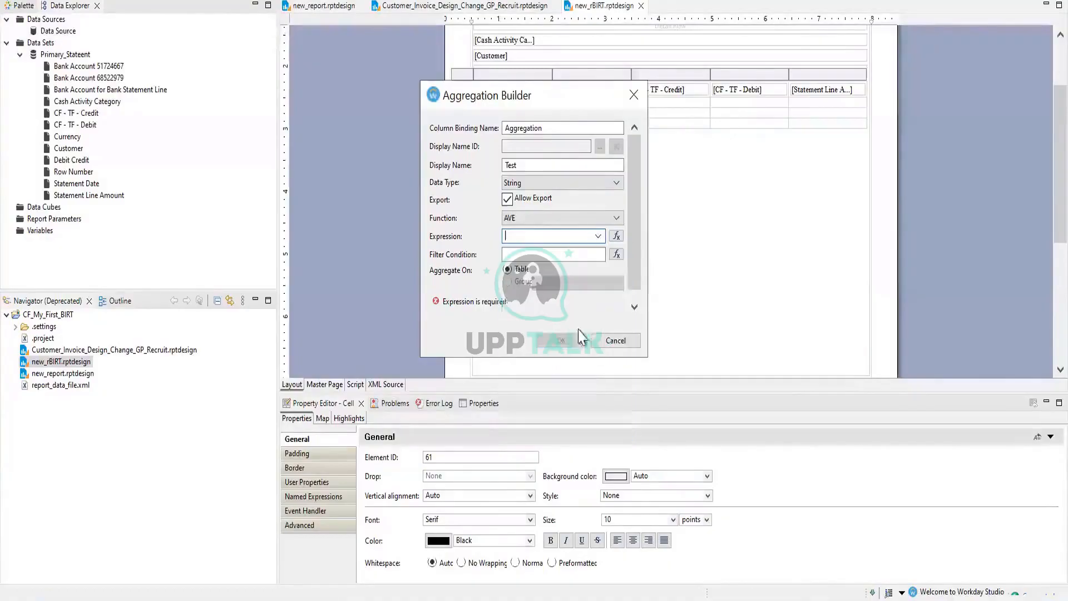
# Look at the Bank Account for Bank Statement Line binding in the filter builder, leaving it empty
pyautogui.click(616, 254)
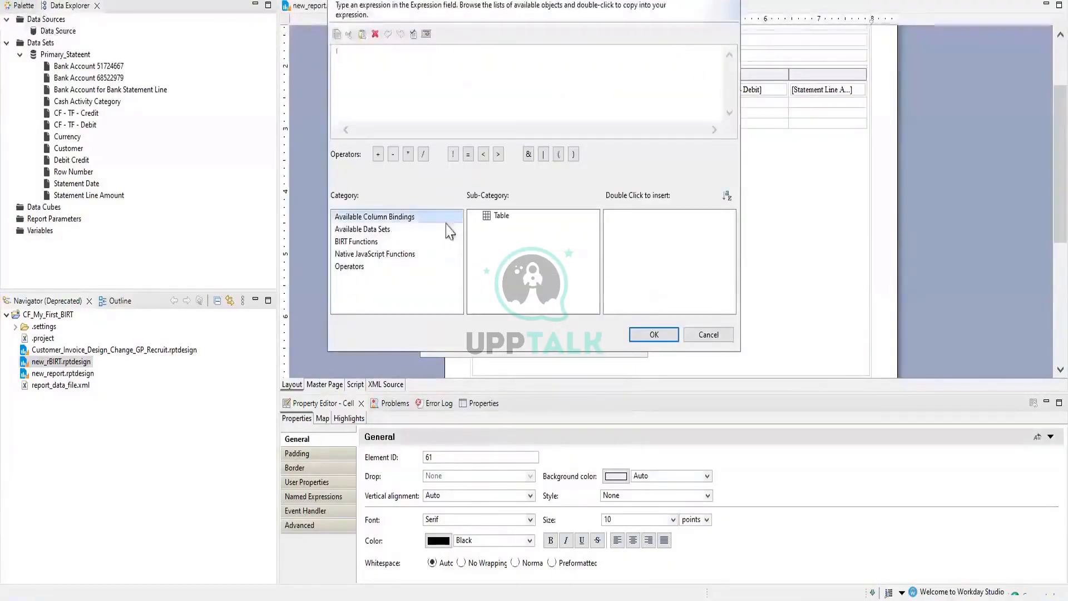
pyautogui.click(498, 217)
pyautogui.click(631, 280)
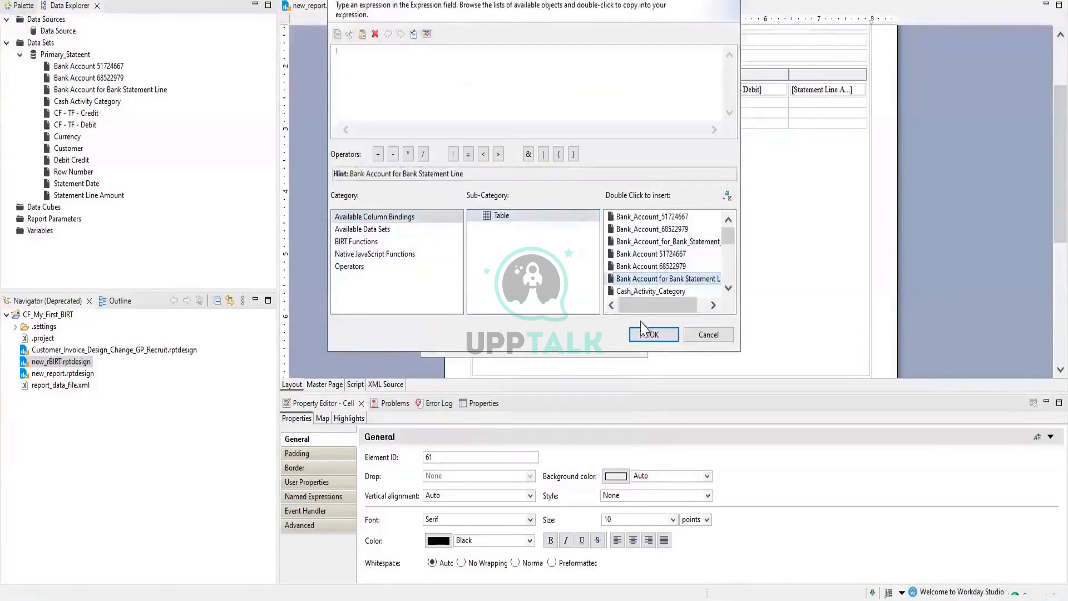
pyautogui.click(654, 334)
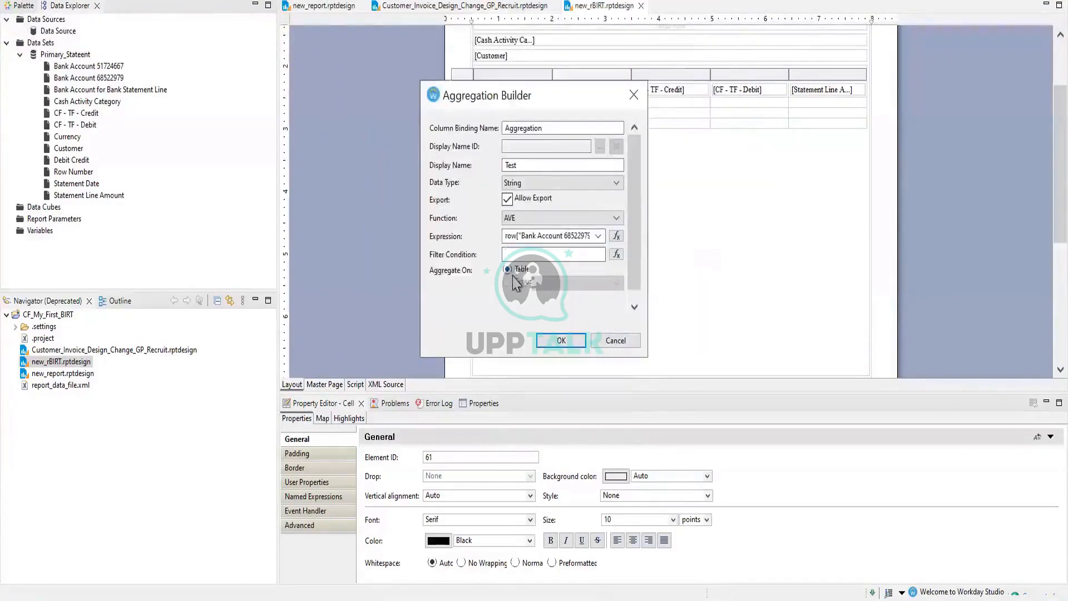
# Browse the column bindings and Primary_Stateent fields in the filter builder, keeping the condition empty
pyautogui.click(617, 255)
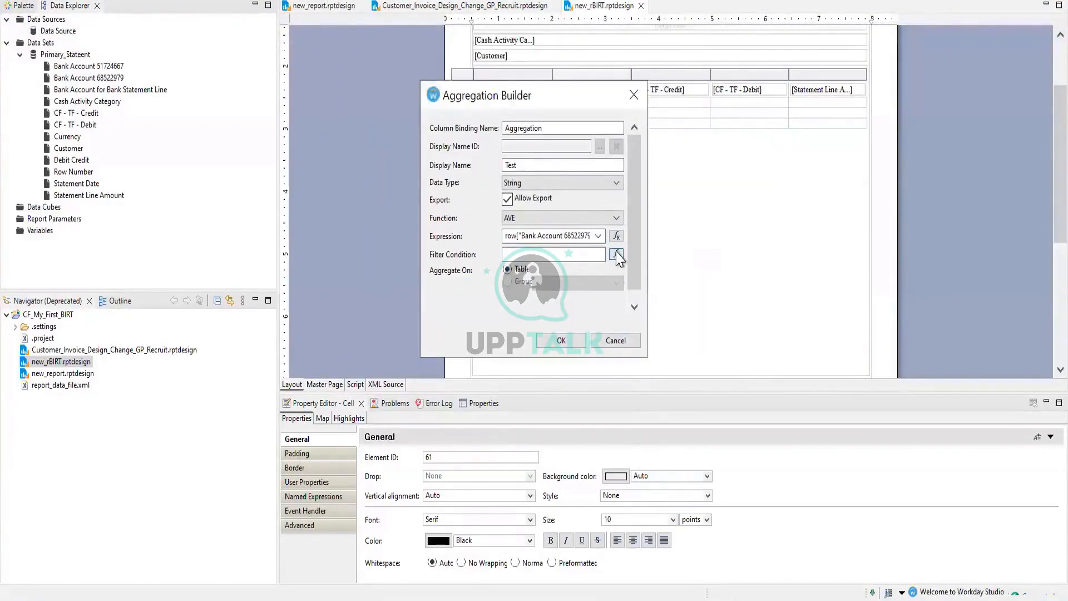
pyautogui.click(388, 218)
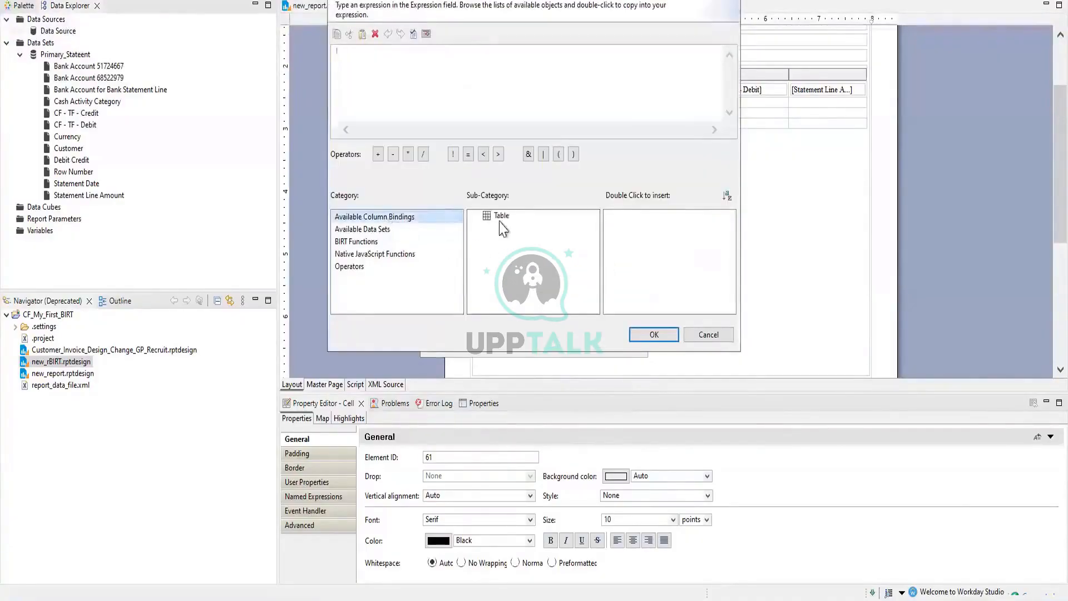
pyautogui.click(502, 216)
pyautogui.click(671, 228)
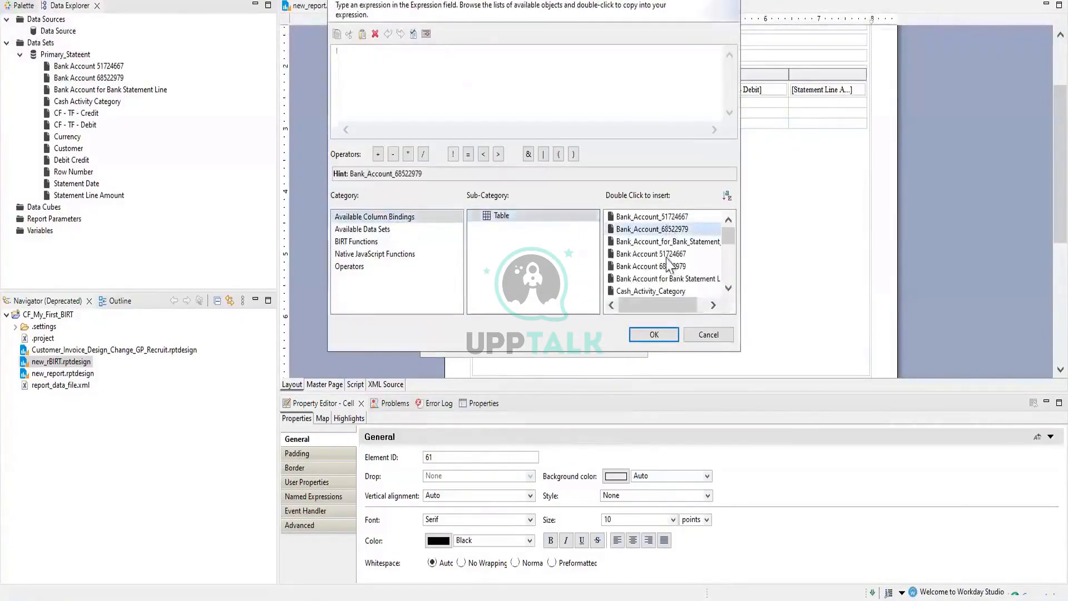
pyautogui.click(652, 335)
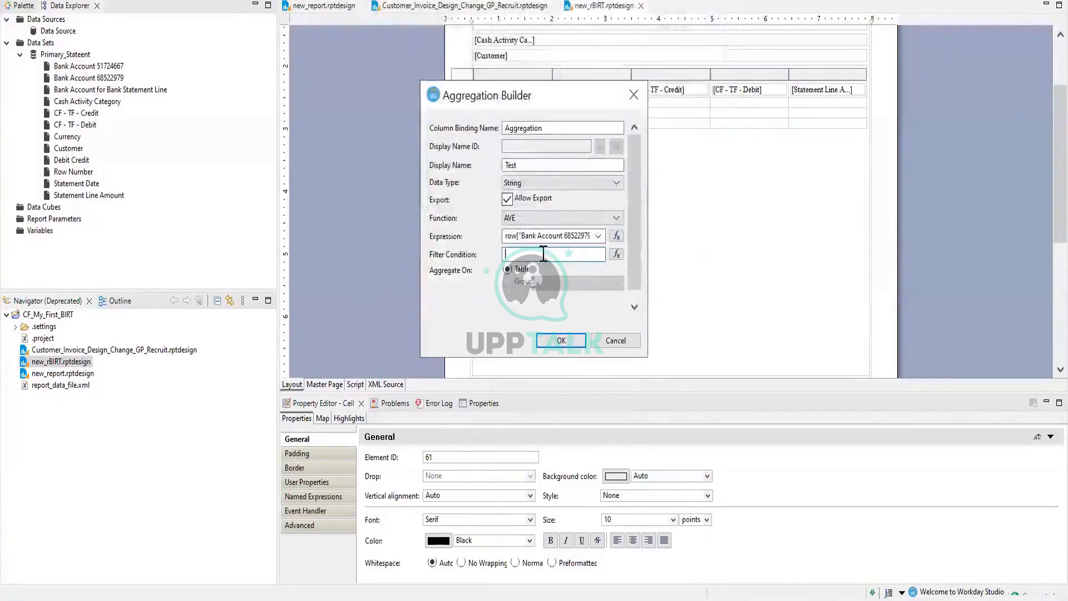
pyautogui.click(616, 255)
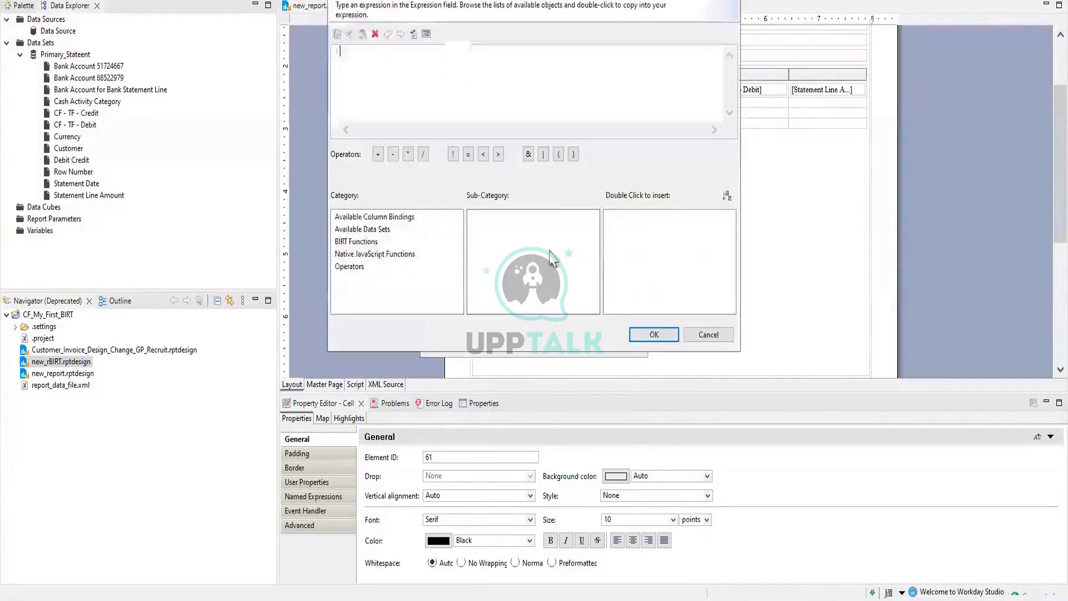
pyautogui.click(364, 229)
pyautogui.click(518, 217)
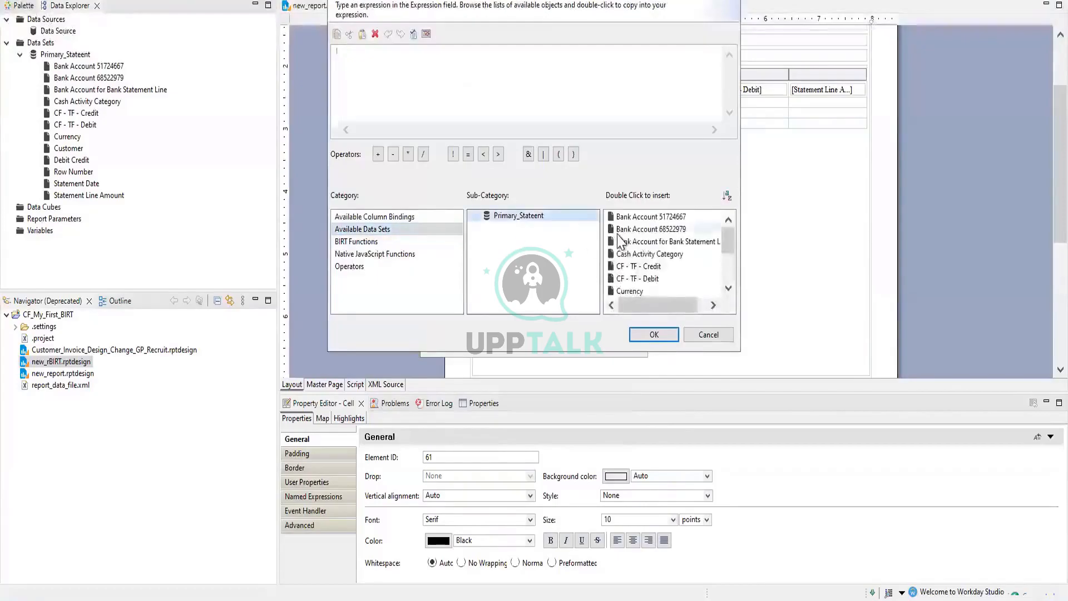
pyautogui.click(702, 228)
pyautogui.click(654, 336)
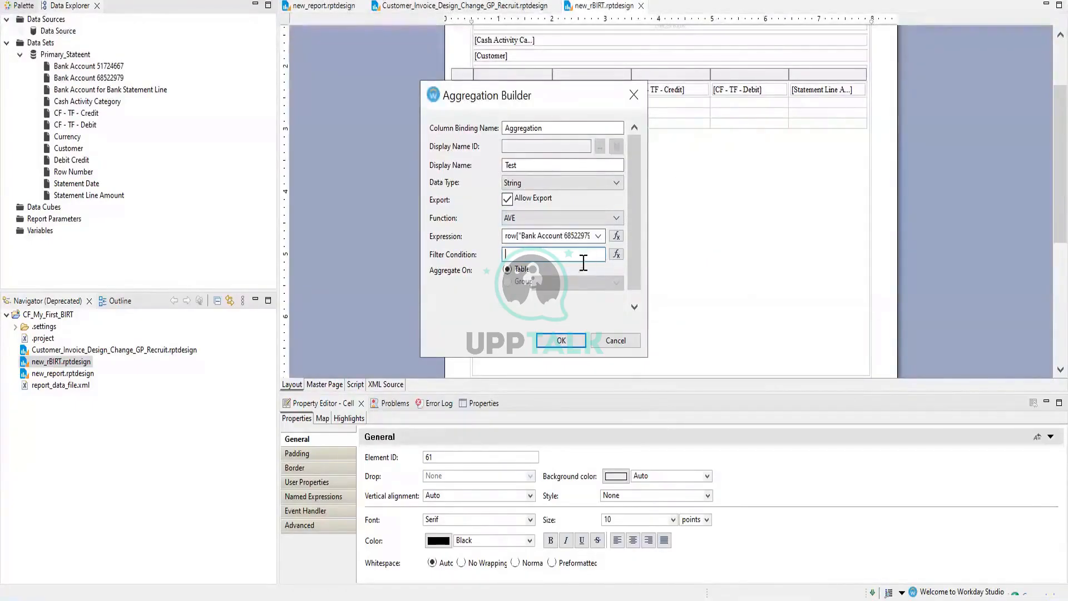
# Try the Statement Date binding in the filter builder, then turn off export for the aggregation
pyautogui.click(616, 254)
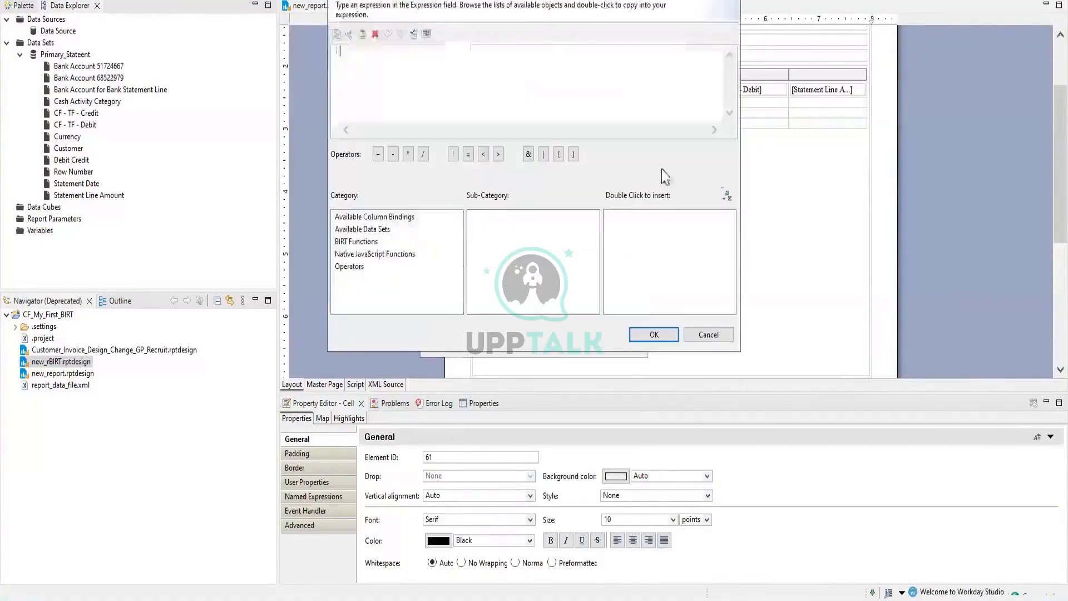
pyautogui.click(417, 217)
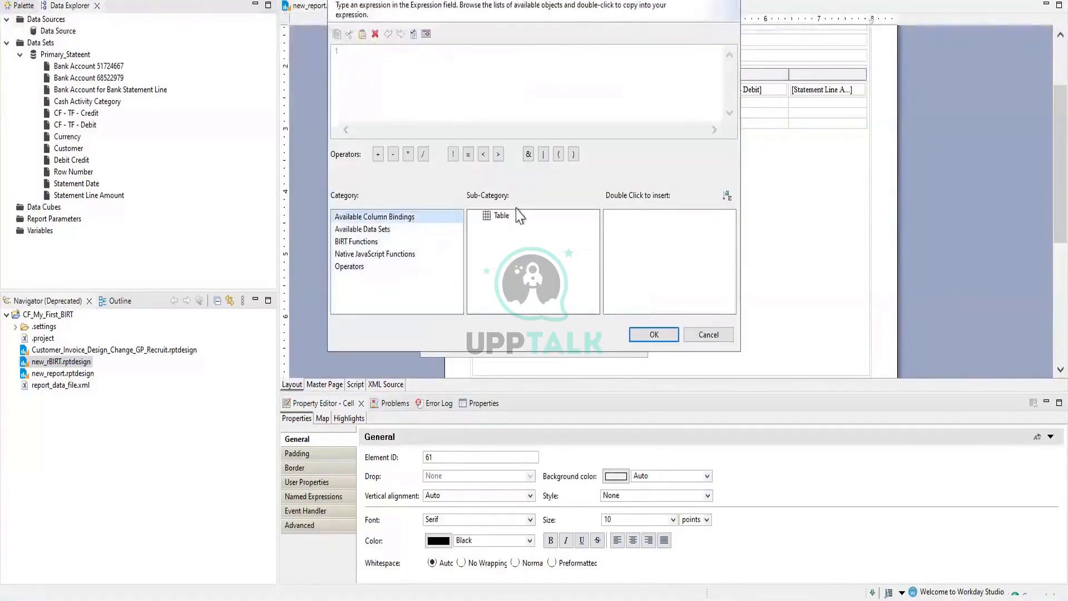
pyautogui.click(500, 216)
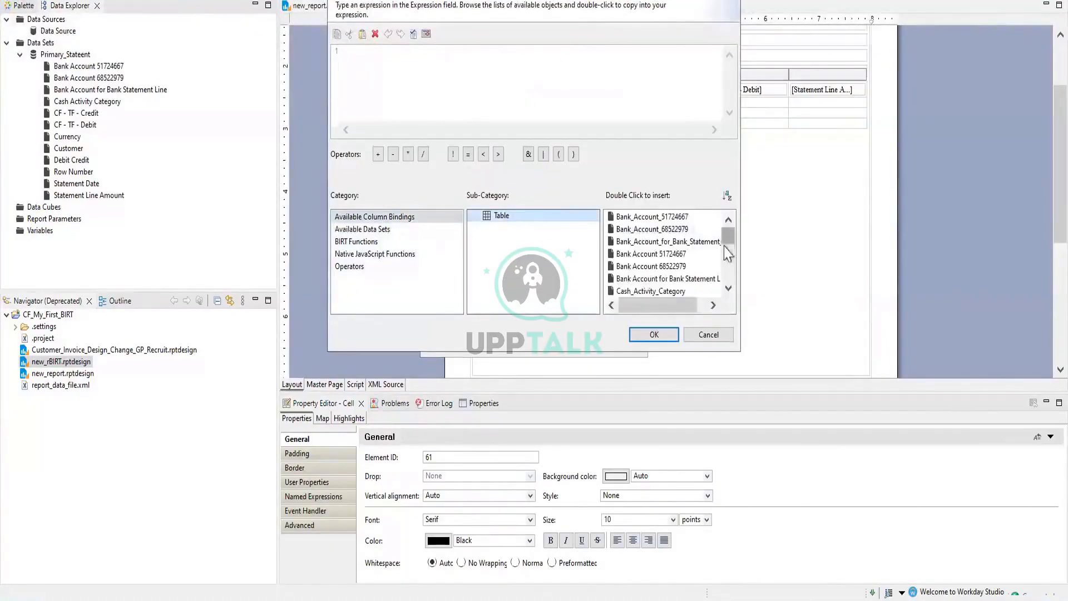
pyautogui.moveTo(725, 246); pyautogui.dragTo(682, 283)
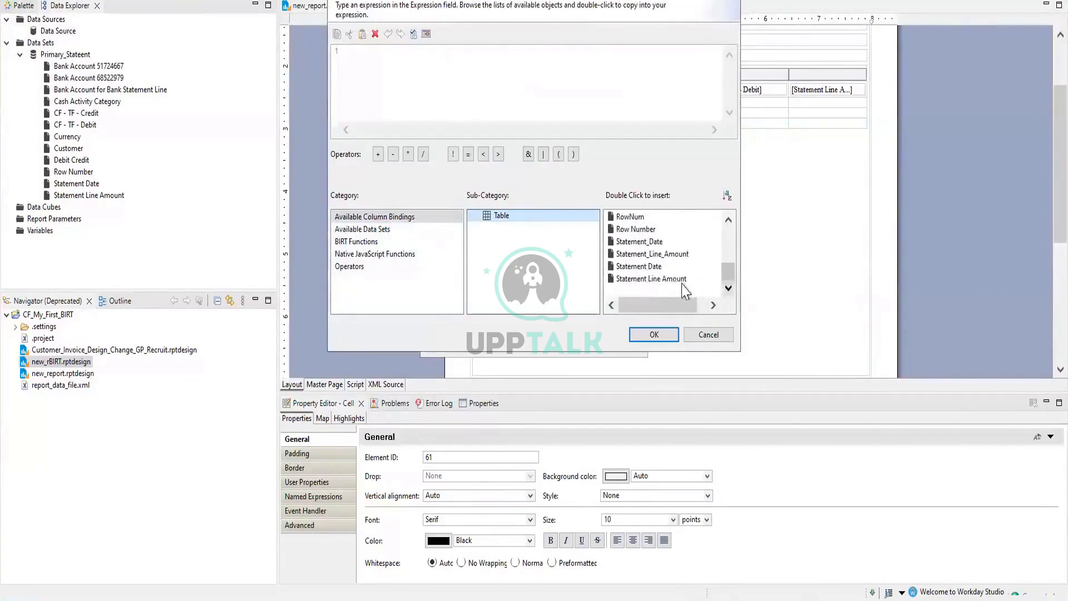
pyautogui.click(657, 270)
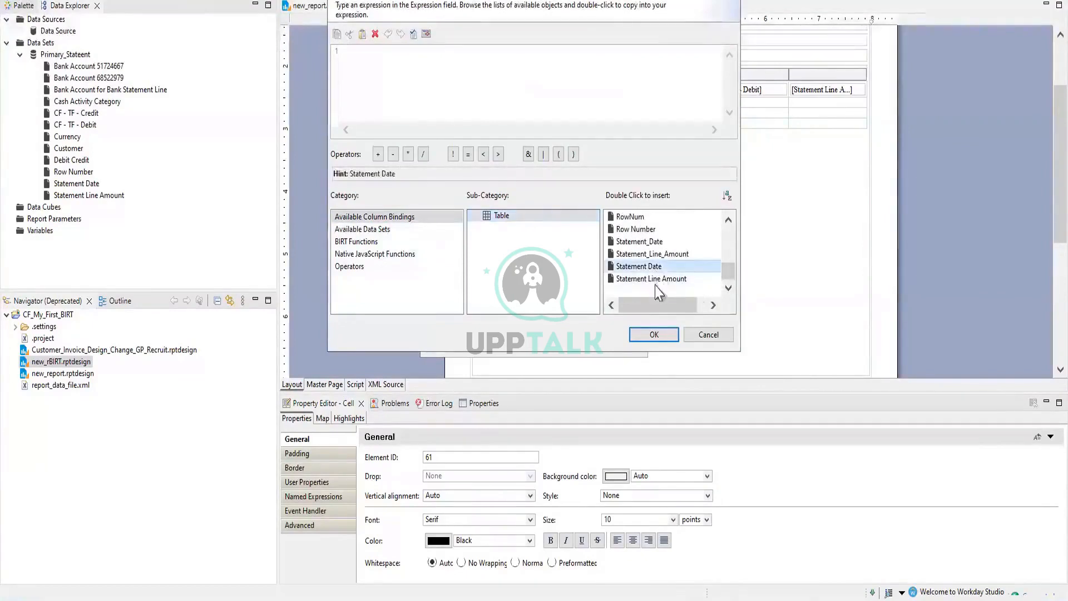
pyautogui.click(647, 338)
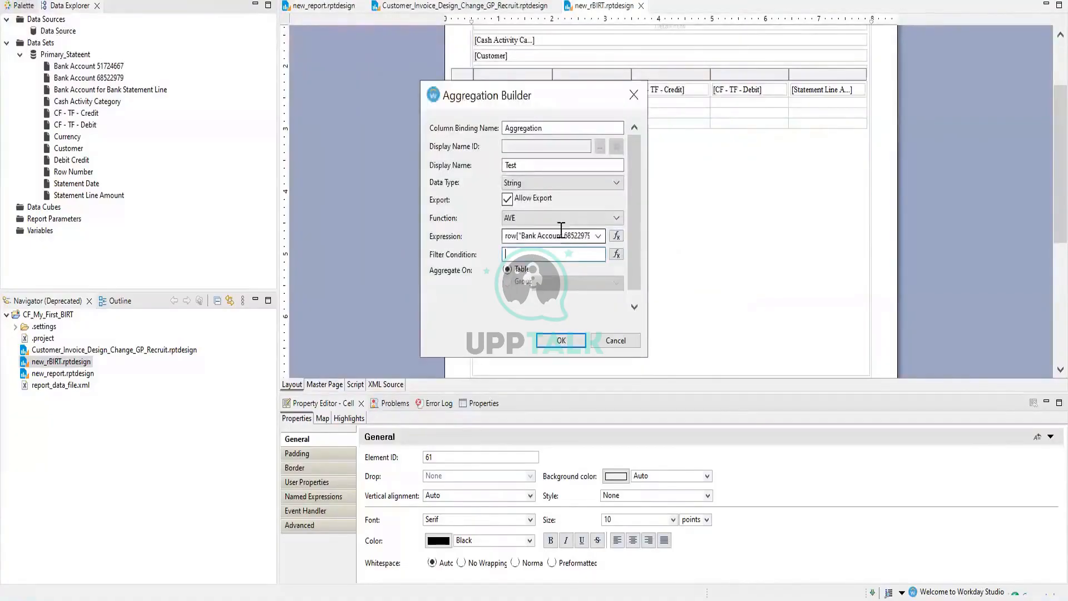
pyautogui.click(507, 199)
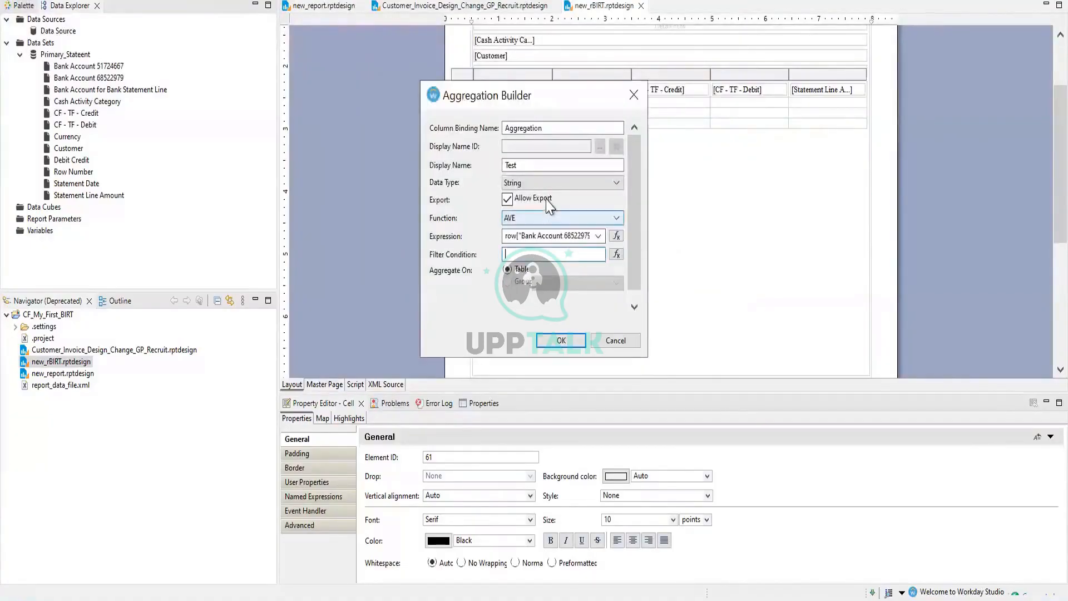
# Reopen the filter builder on the Bank_Account_68522979 binding and close it with no condition
pyautogui.click(616, 254)
pyautogui.click(401, 217)
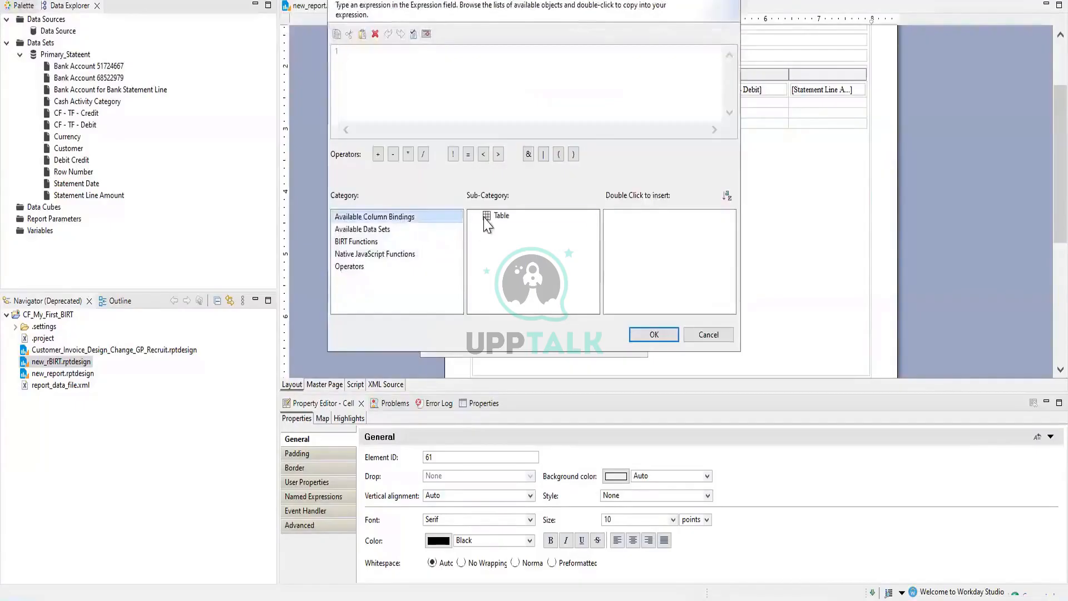
pyautogui.click(501, 215)
pyautogui.click(652, 229)
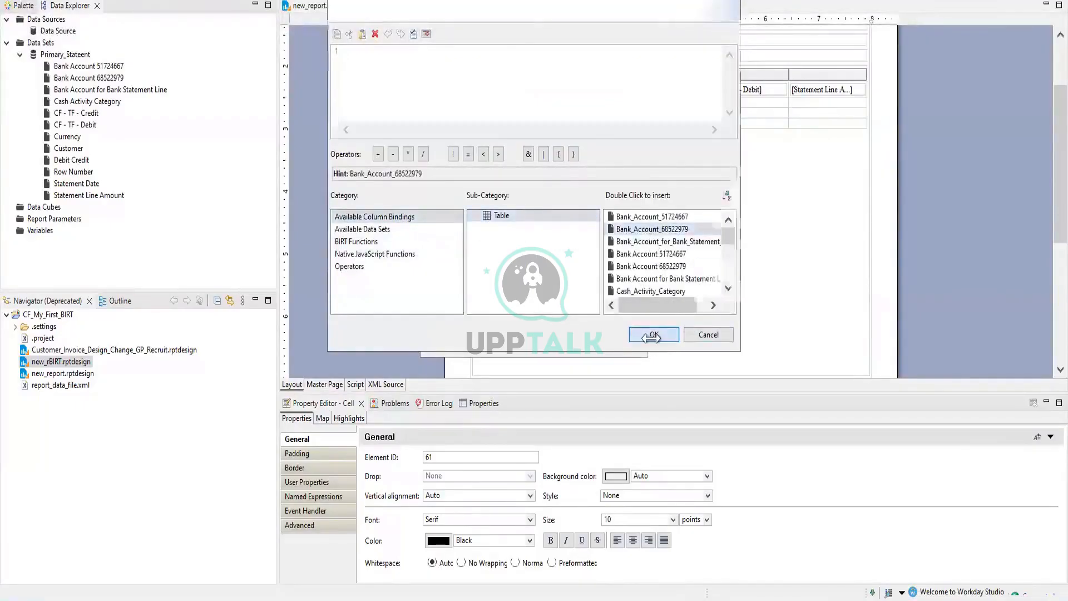
pyautogui.click(653, 334)
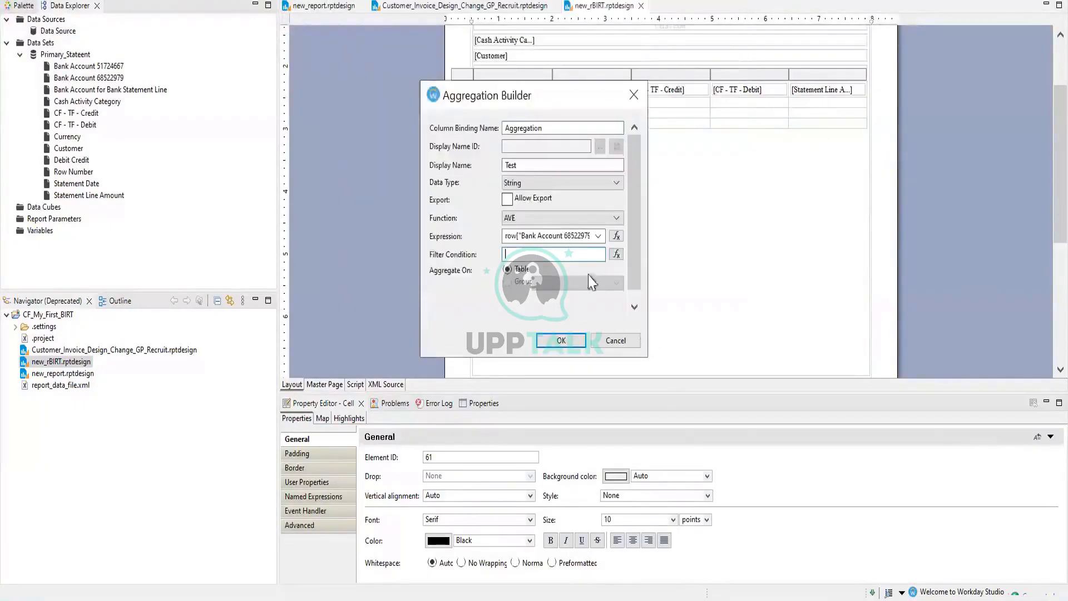
# Confirm the Test aggregation, keep String at the Float warning, then delete the [Test] item
pyautogui.click(563, 339)
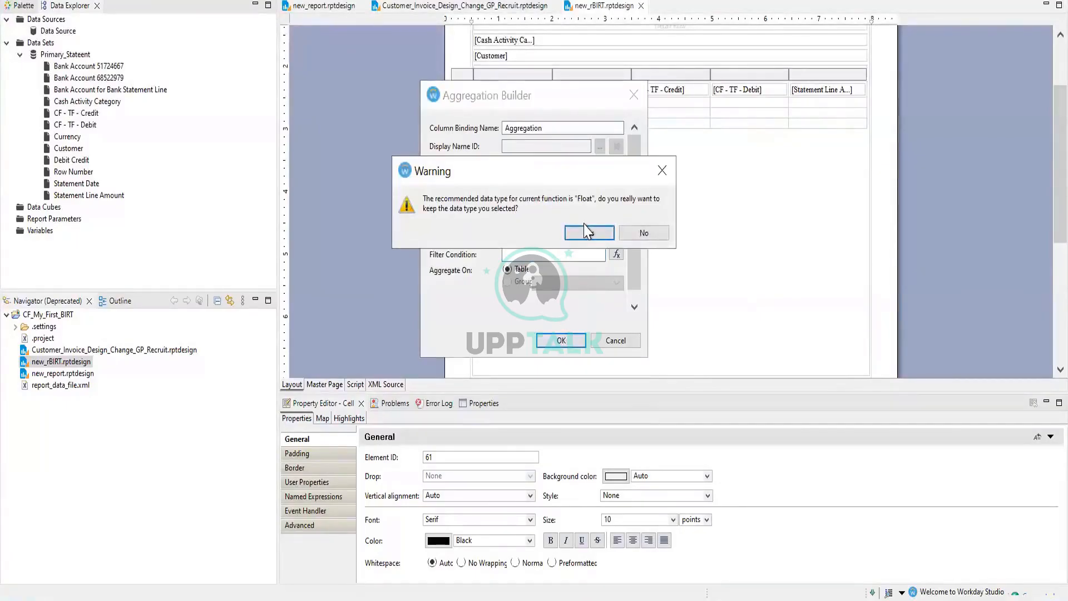
pyautogui.click(585, 230)
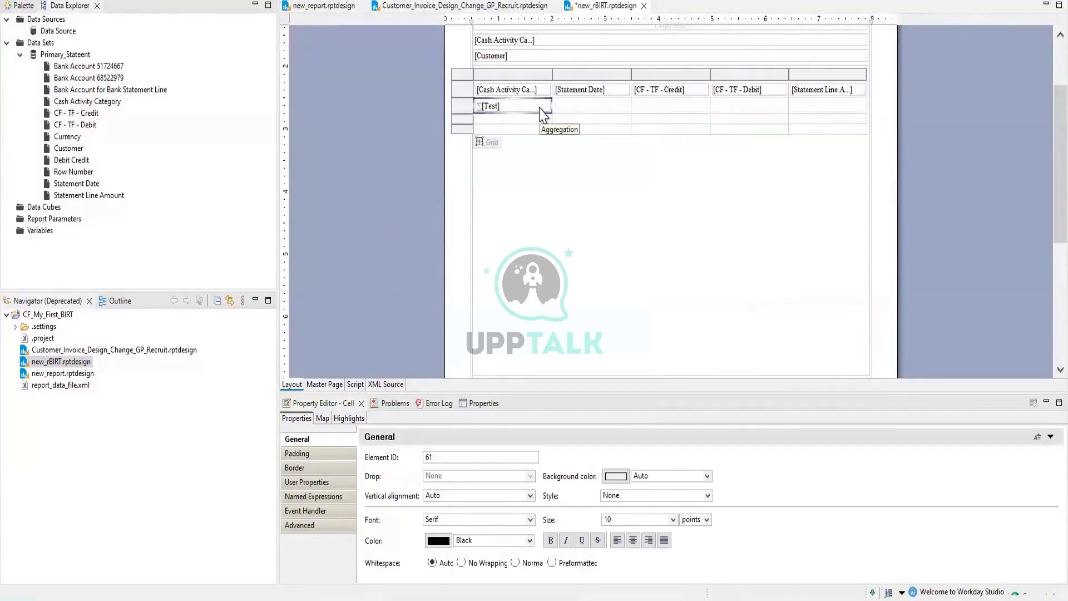
pyautogui.click(500, 109)
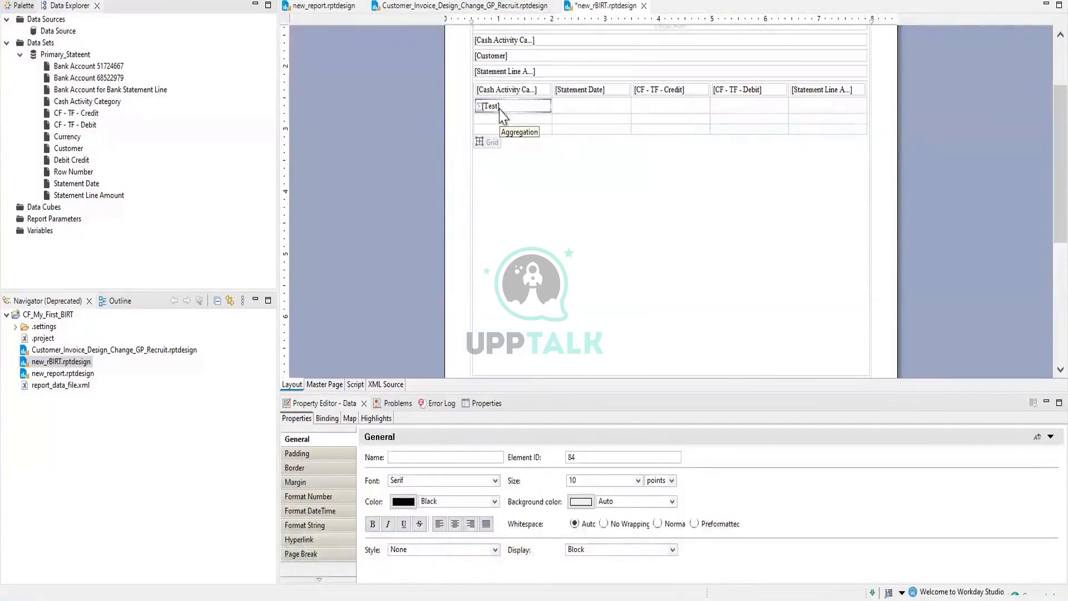
pyautogui.press('Delete')
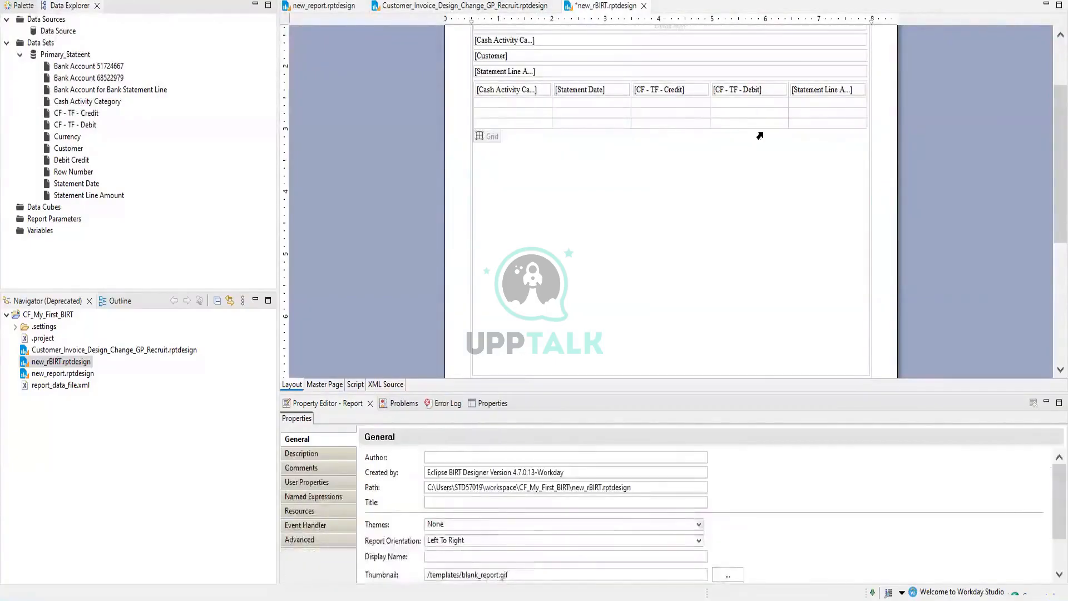
# Select the grid's bottom row and insert a new row below it
pyautogui.click(840, 94)
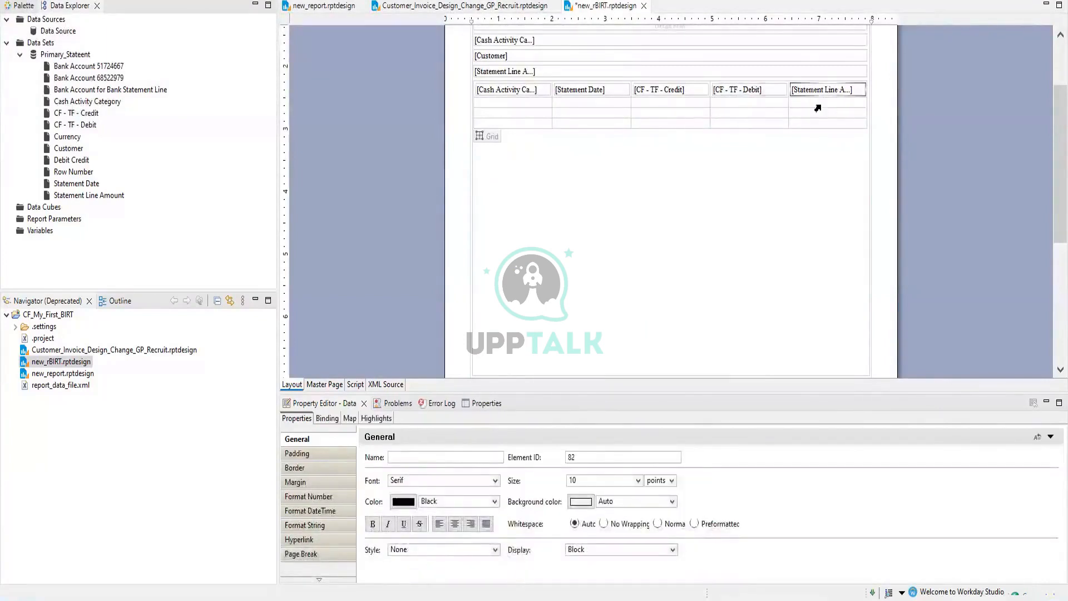
pyautogui.click(818, 105)
pyautogui.click(813, 113)
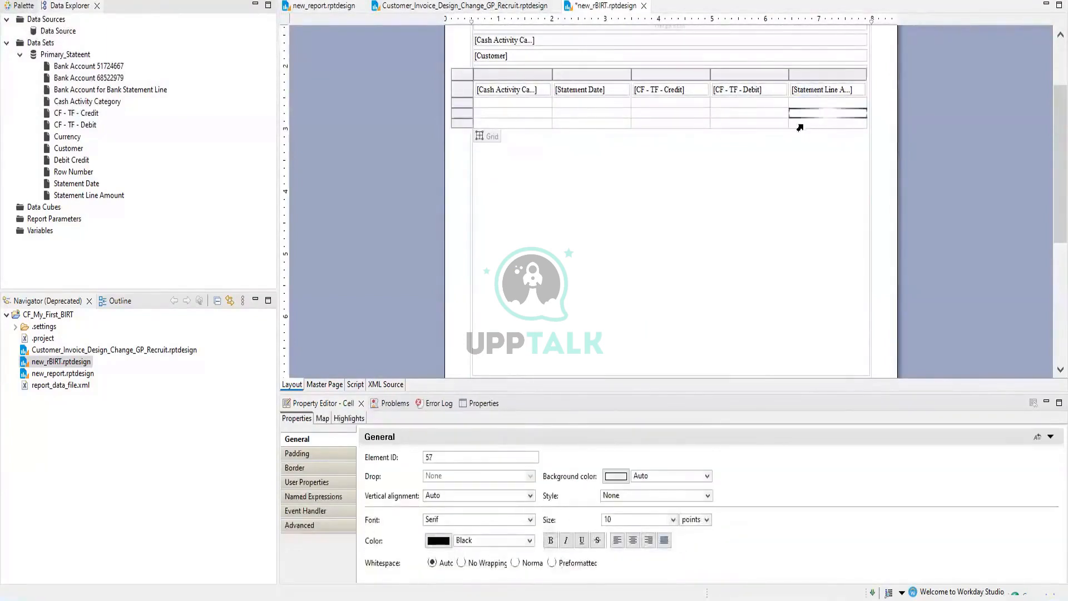
pyautogui.click(803, 123)
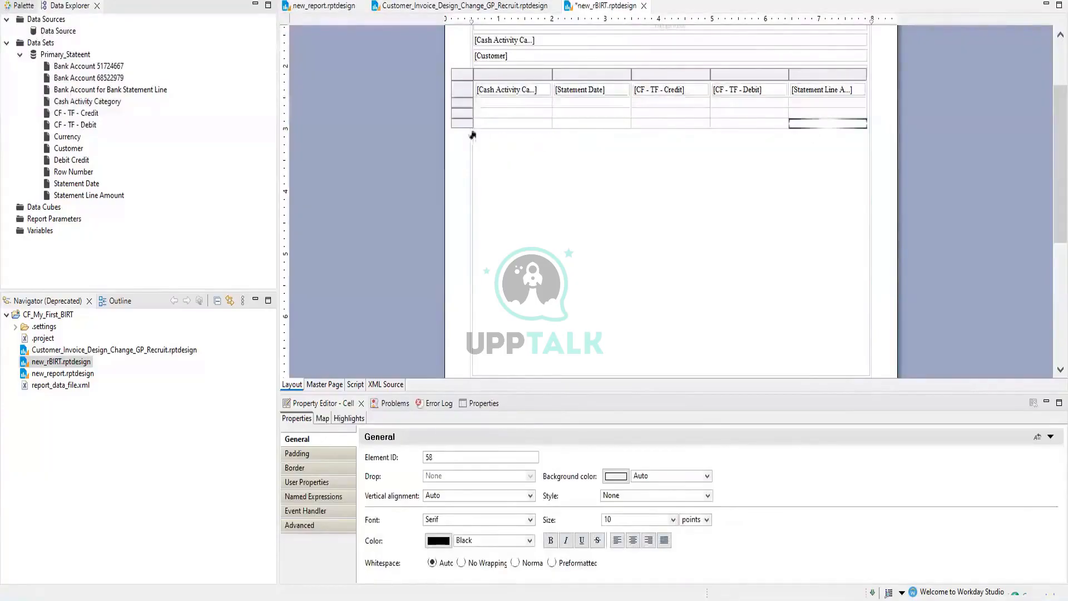
pyautogui.click(460, 124)
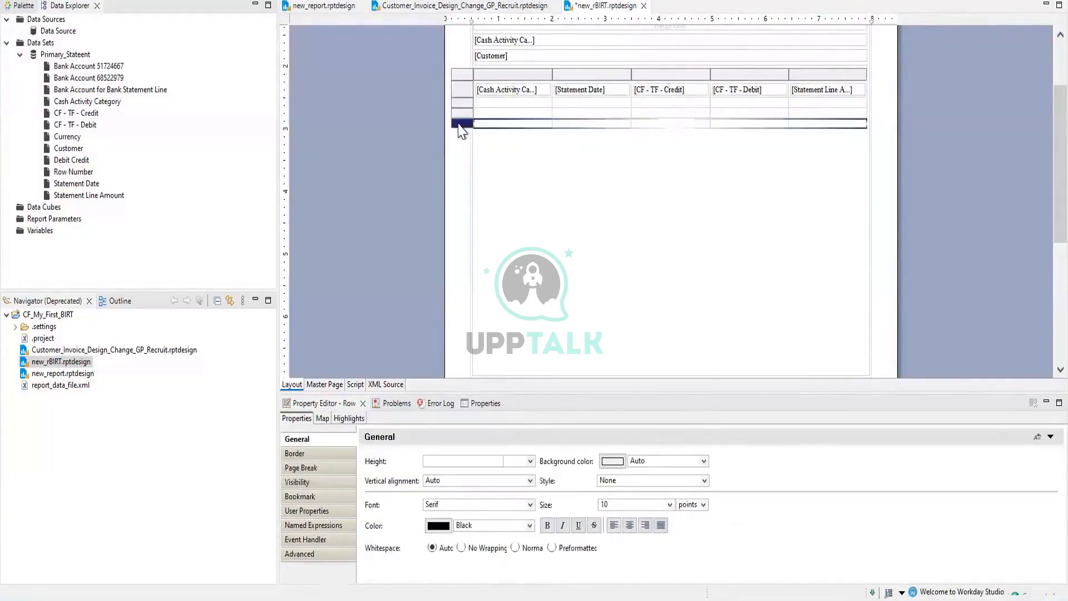
pyautogui.rightClick(458, 124)
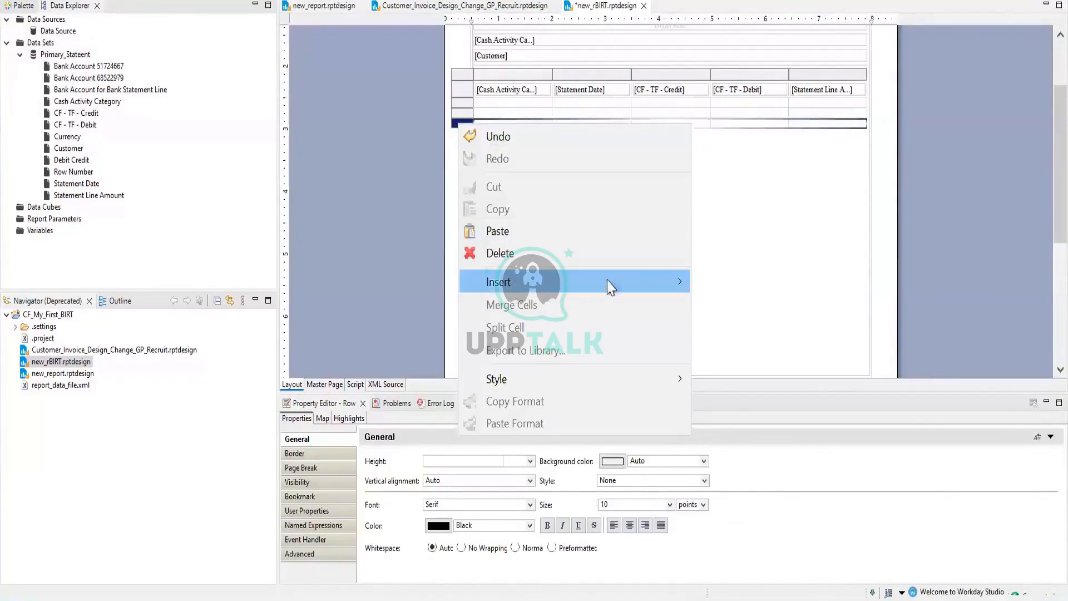
pyautogui.moveTo(612, 282)
pyautogui.moveTo(723, 284)
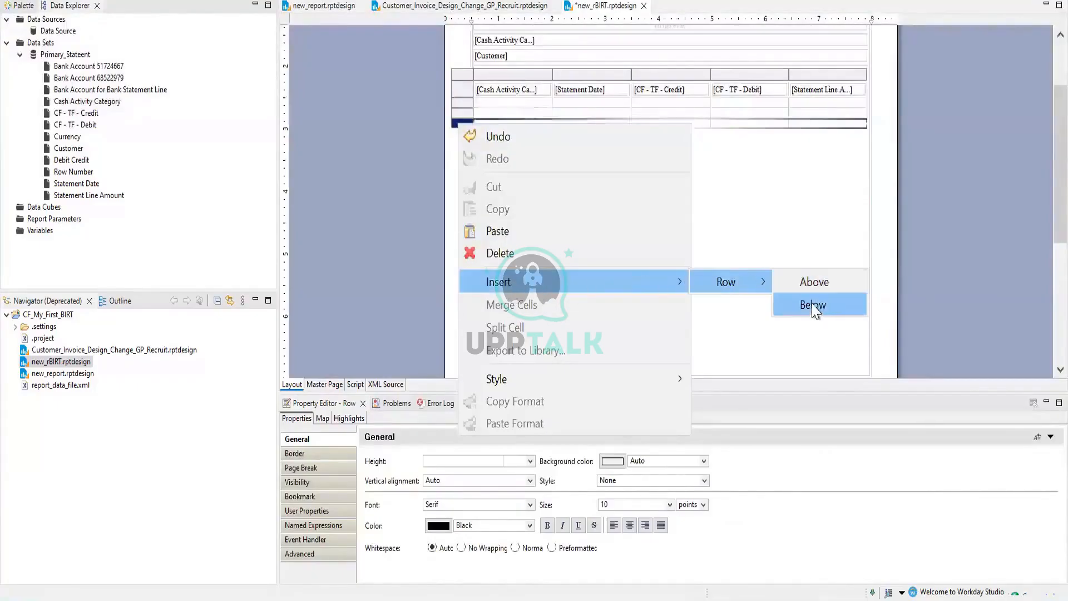
pyautogui.click(812, 307)
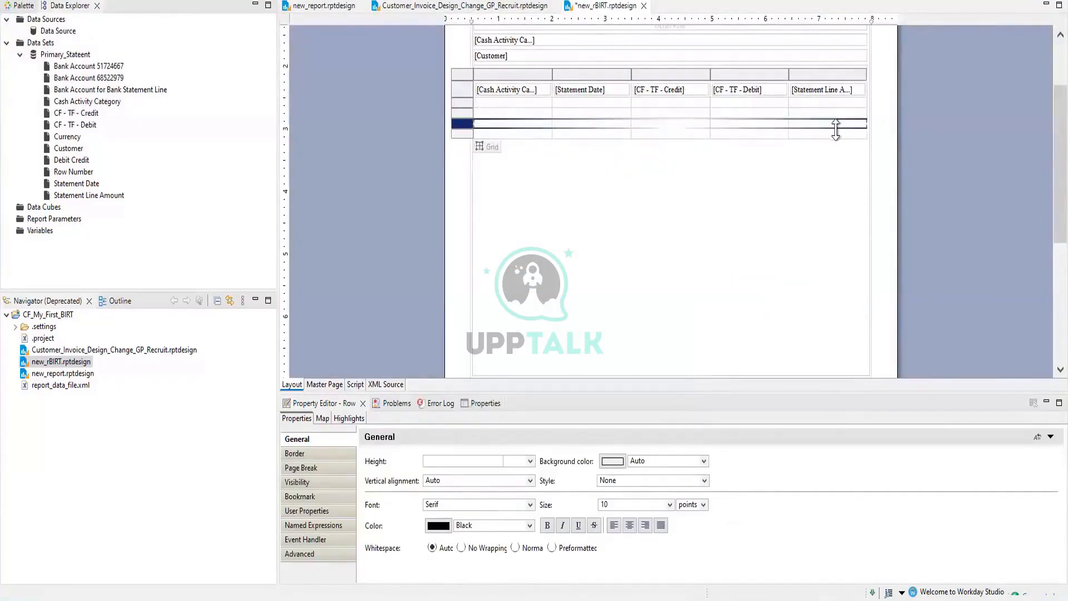
# Check the last column's cells, including the new row's empty cell
pyautogui.click(818, 136)
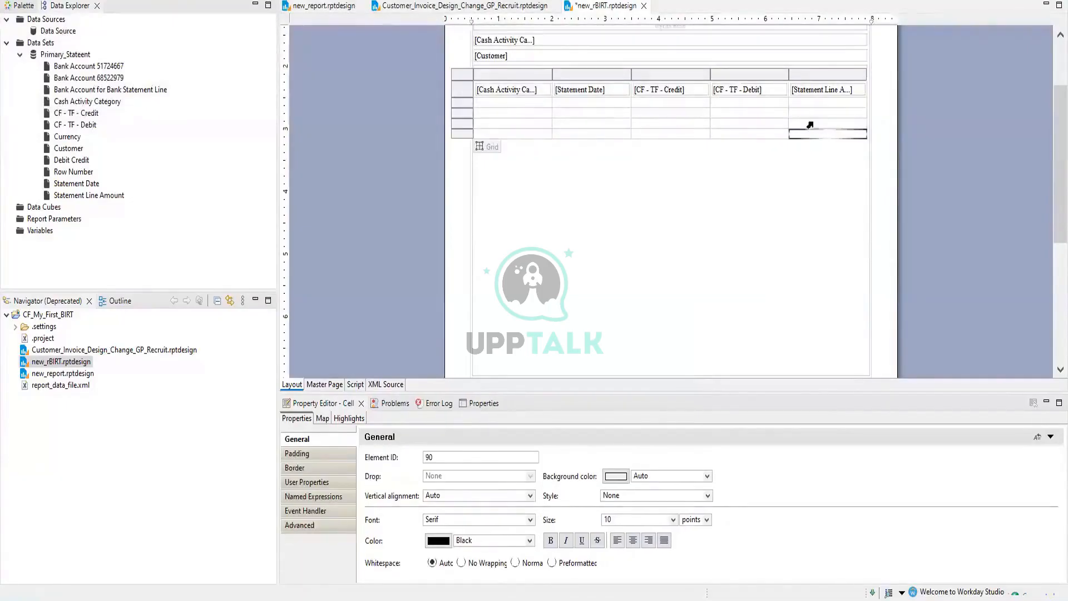
pyautogui.click(815, 104)
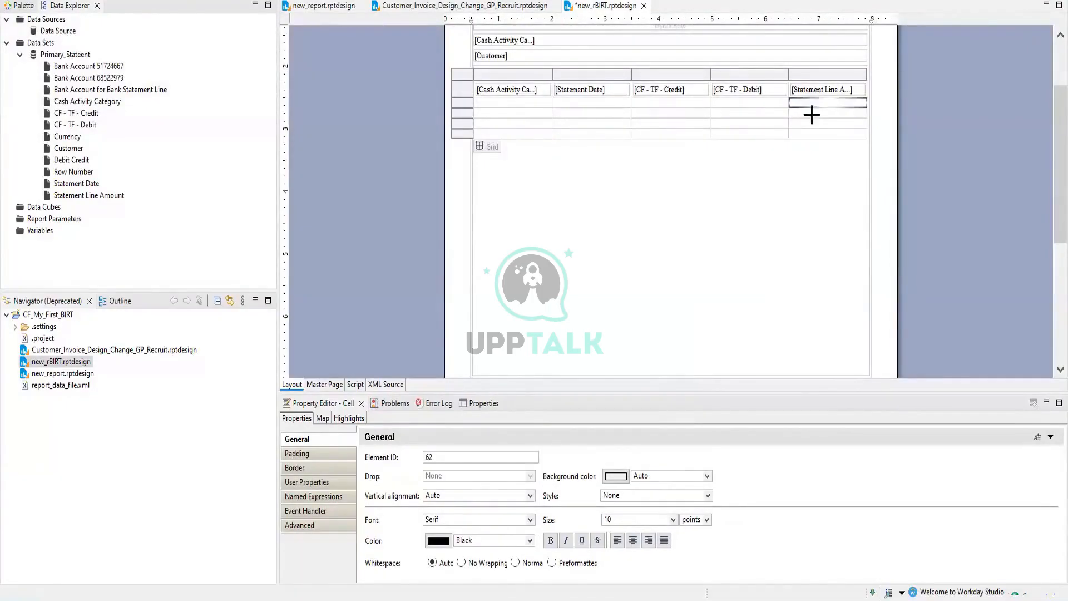
pyautogui.click(810, 114)
pyautogui.click(806, 125)
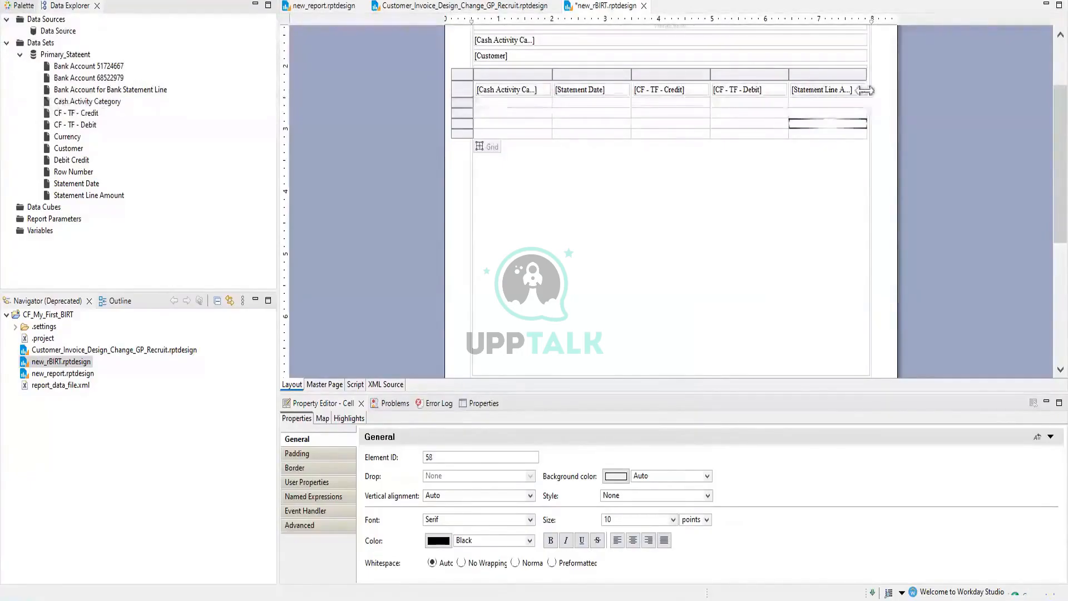
# Widen the grid and its Statement Line Amount column, narrow the CF - TF - Debit column, and heighten the first row
pyautogui.click(794, 96)
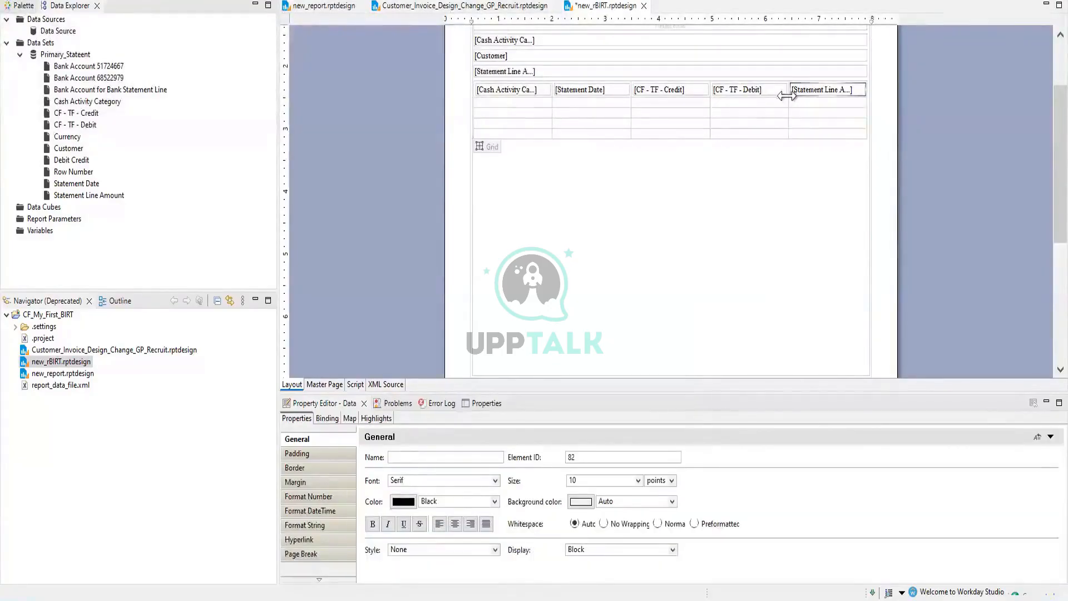
pyautogui.moveTo(786, 98); pyautogui.dragTo(802, 101)
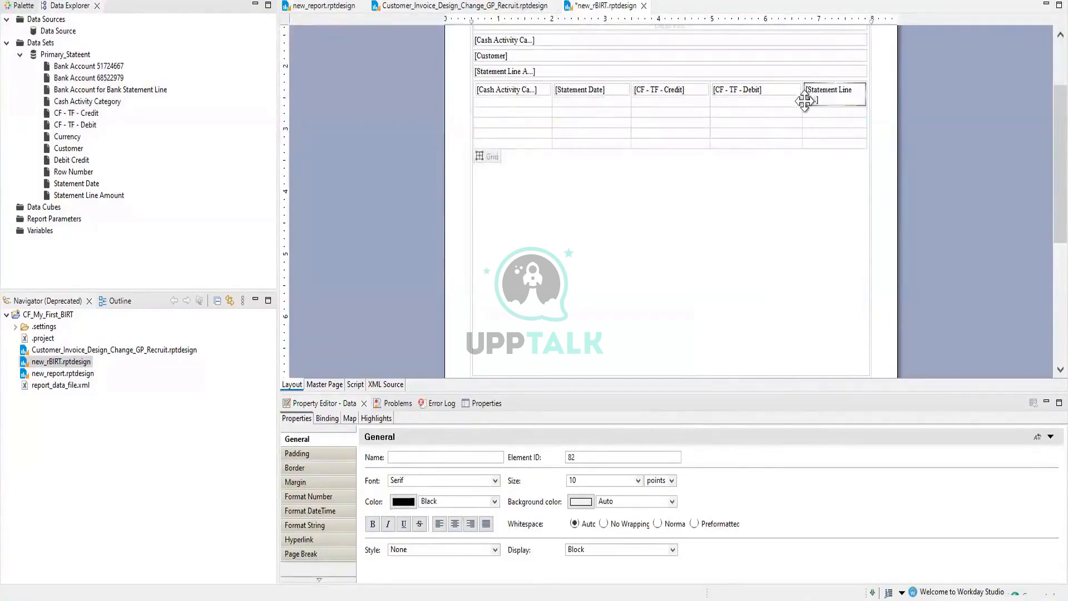
pyautogui.moveTo(868, 112); pyautogui.dragTo(907, 108)
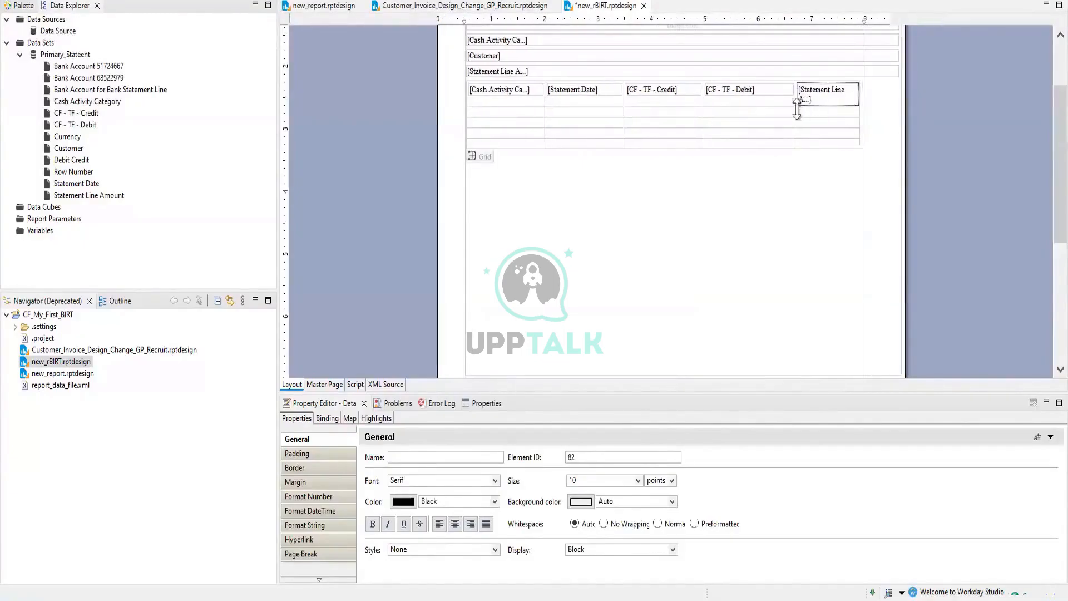
pyautogui.moveTo(795, 93)
pyautogui.mouseDown()
pyautogui.moveTo(762, 98)
pyautogui.moveTo(789, 113)
pyautogui.mouseUp()
pyautogui.moveTo(804, 104); pyautogui.dragTo(807, 114)
pyautogui.moveTo(805, 105)
pyautogui.mouseDown()
pyautogui.moveTo(808, 116)
pyautogui.moveTo(785, 112)
pyautogui.mouseUp()
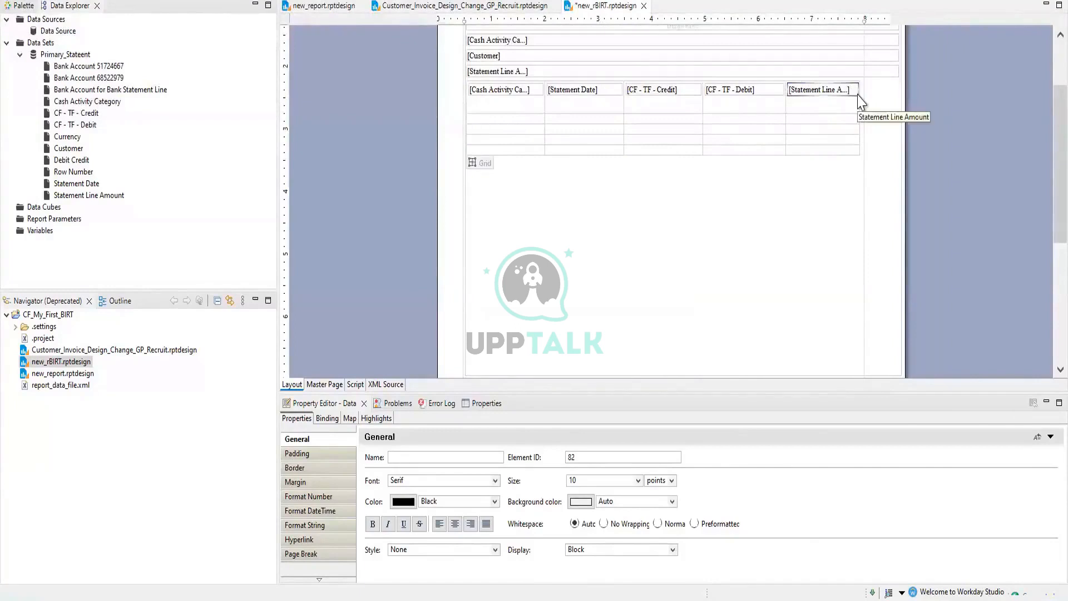
pyautogui.moveTo(857, 95)
pyautogui.mouseDown()
pyautogui.moveTo(858, 110)
pyautogui.moveTo(860, 100)
pyautogui.mouseUp()
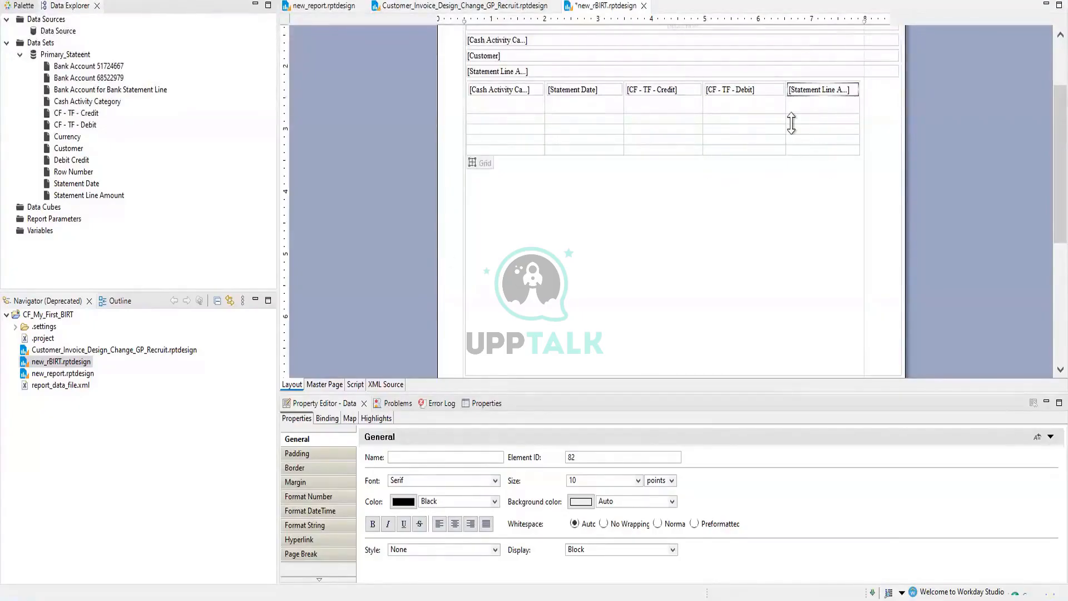
pyautogui.moveTo(784, 107); pyautogui.dragTo(776, 106)
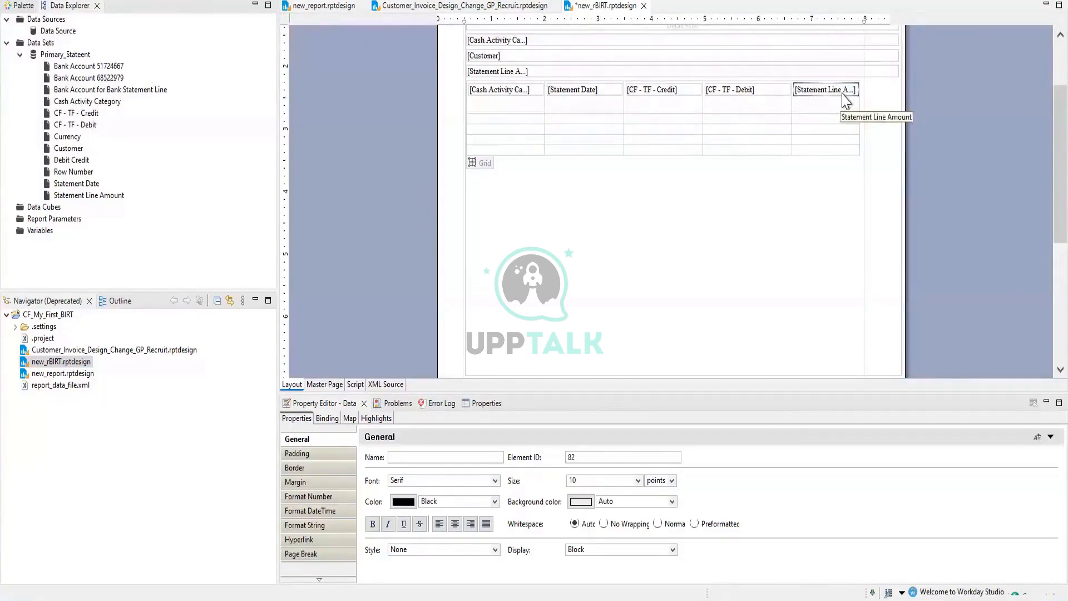
pyautogui.moveTo(791, 107)
pyautogui.mouseDown()
pyautogui.moveTo(829, 94)
pyautogui.moveTo(776, 119)
pyautogui.mouseUp()
pyautogui.click(790, 118)
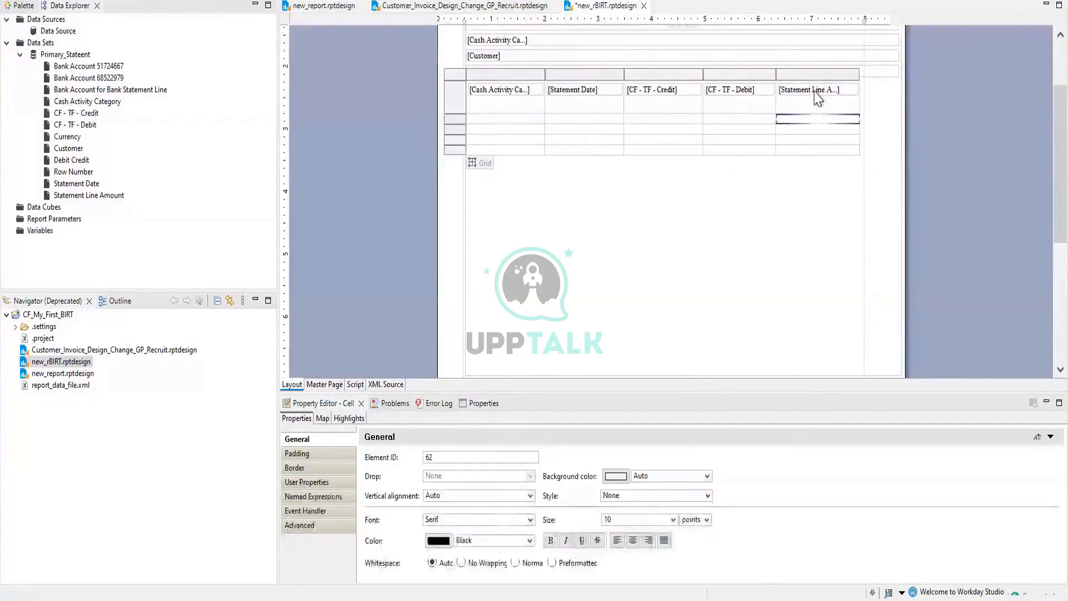
# Select the whole statement-line grid and delete it from the layout
pyautogui.click(817, 99)
pyautogui.rightClick(817, 97)
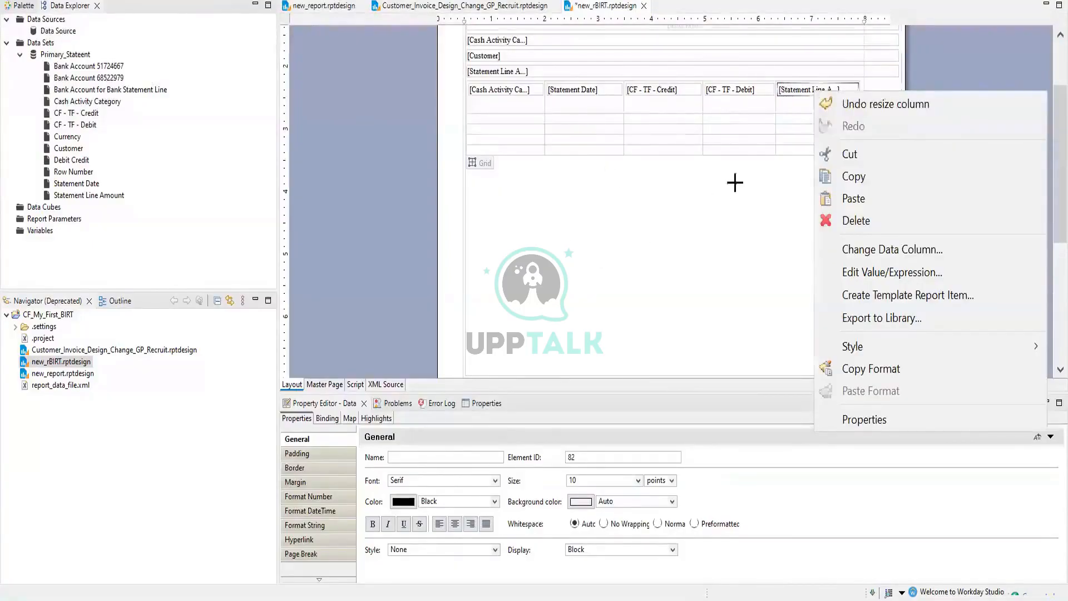
pyautogui.click(824, 99)
pyautogui.click(817, 91)
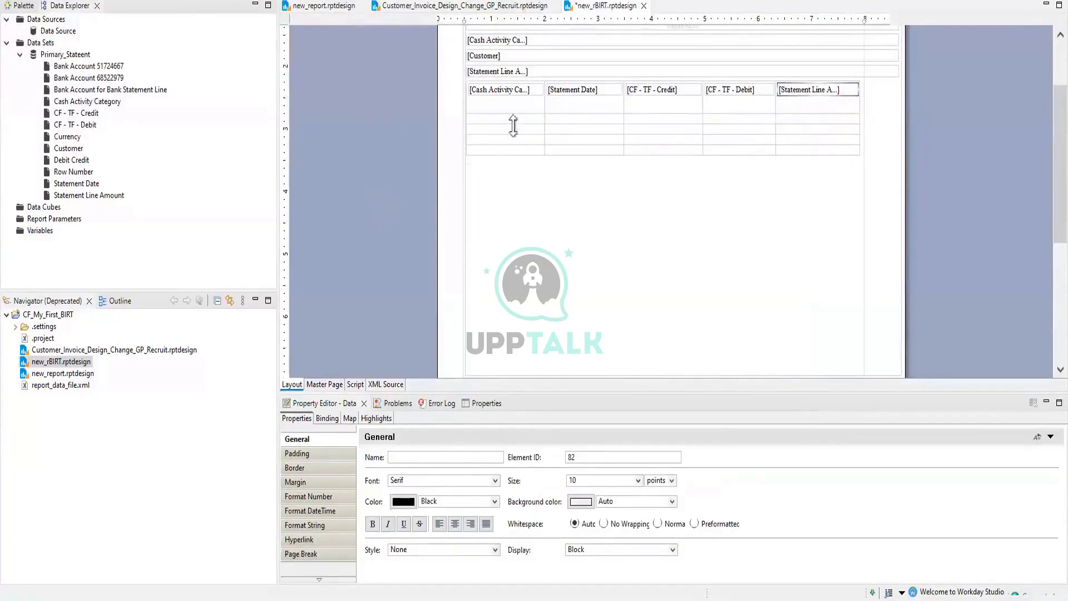
pyautogui.click(478, 168)
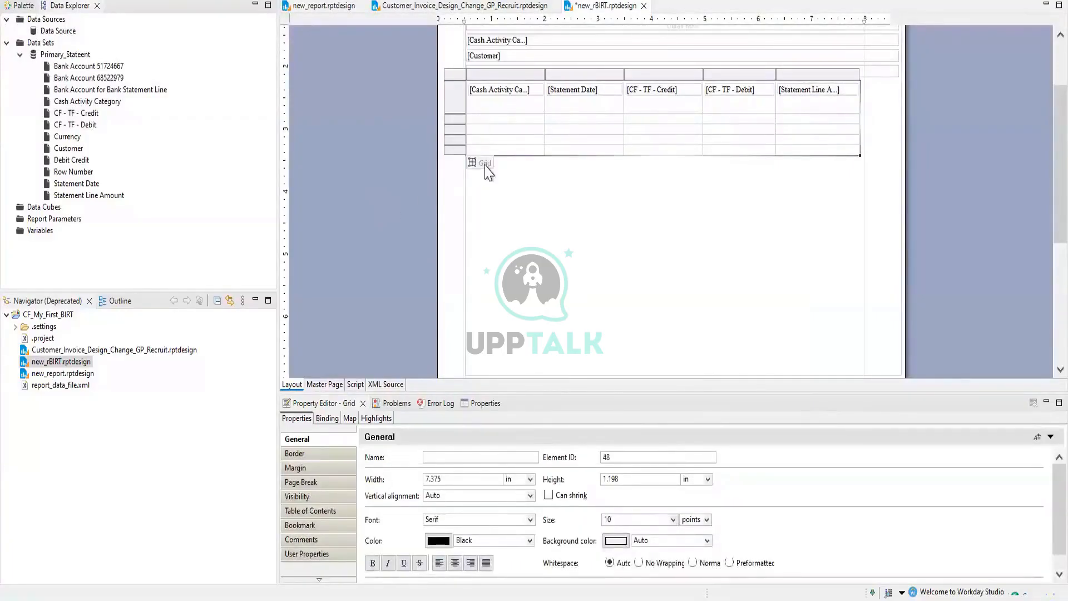
pyautogui.rightClick(485, 166)
pyautogui.click(520, 291)
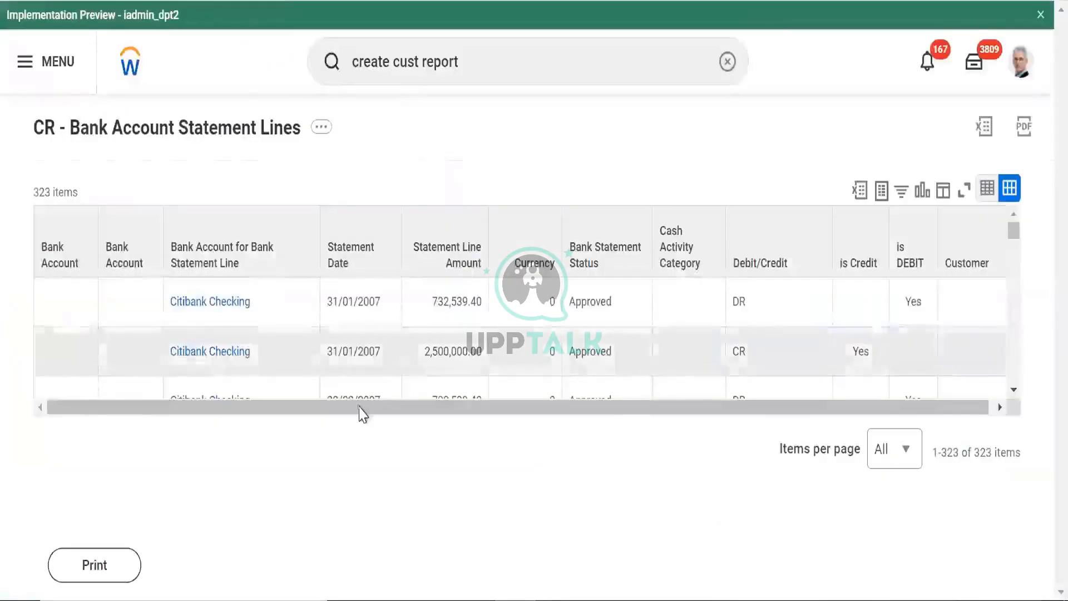
pyautogui.moveTo(362, 404); pyautogui.dragTo(499, 428)
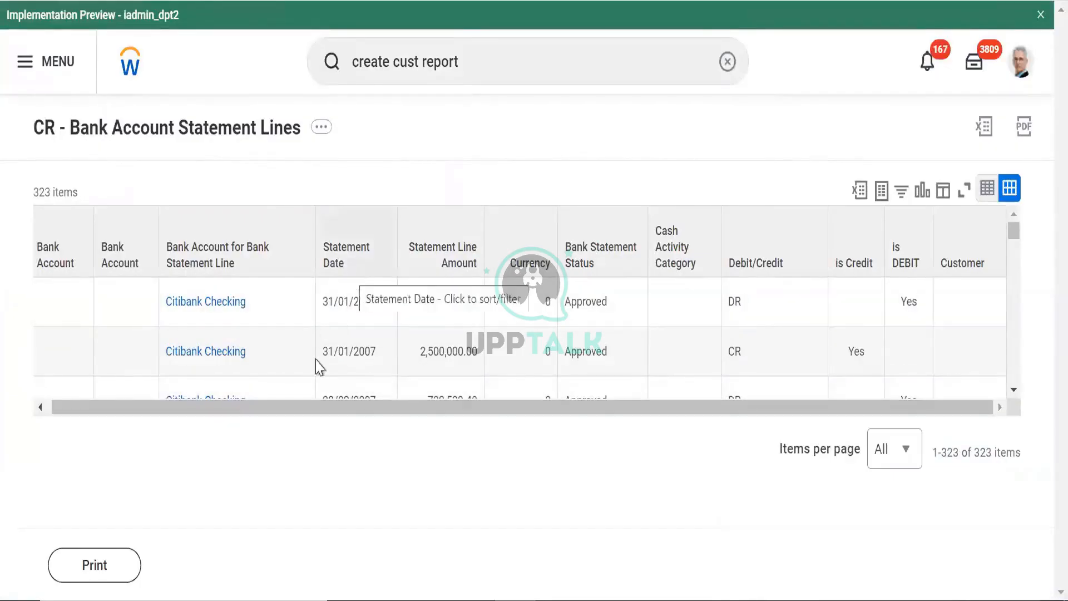
pyautogui.moveTo(326, 410); pyautogui.dragTo(305, 422)
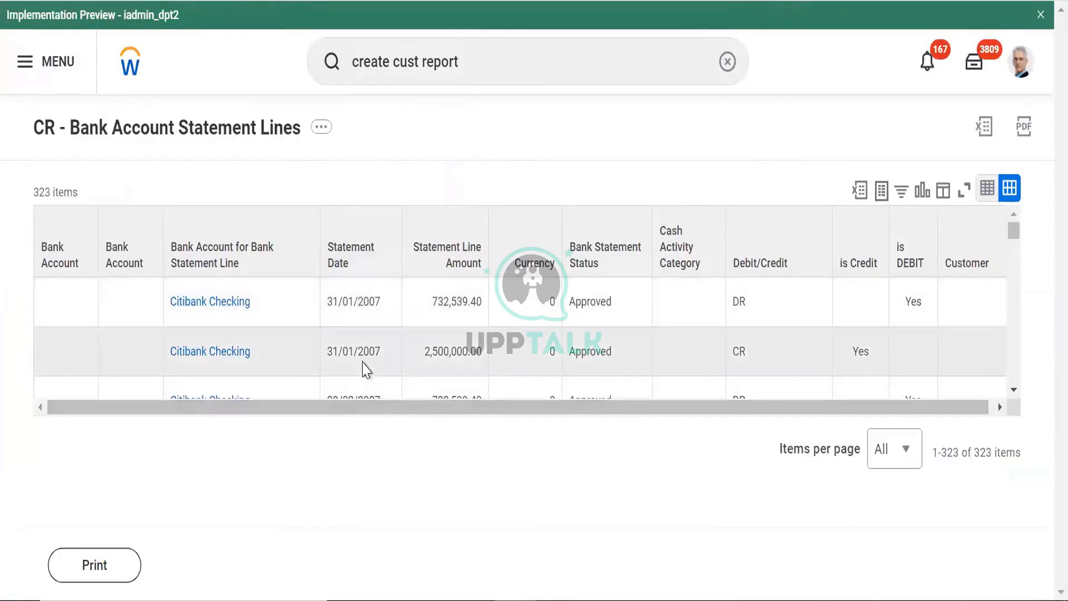
pyautogui.moveTo(440, 298); pyautogui.dragTo(448, 358)
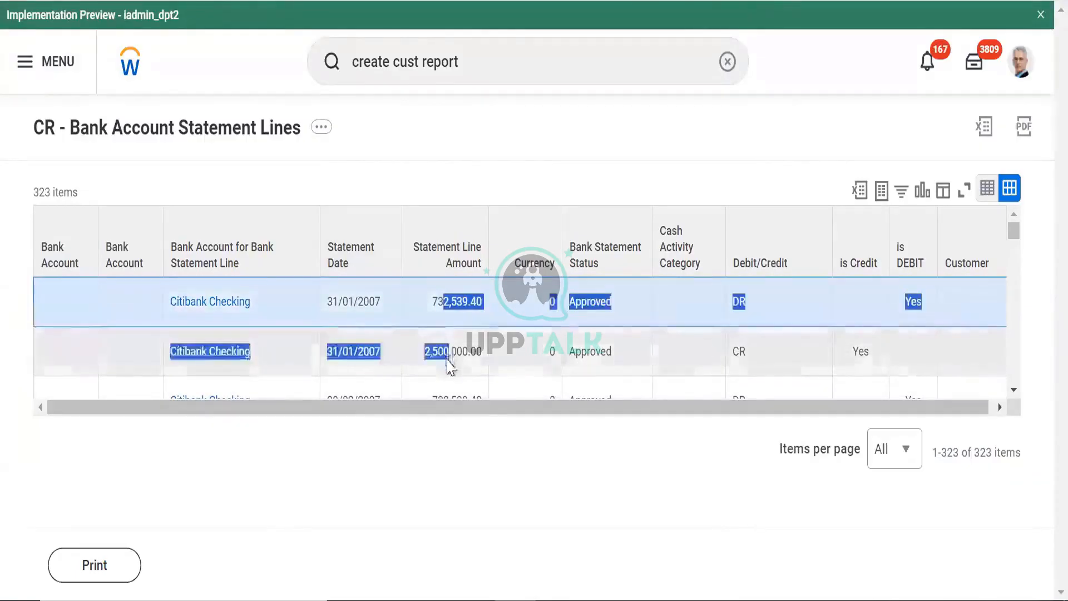
pyautogui.click(452, 357)
pyautogui.moveTo(436, 300); pyautogui.dragTo(446, 373)
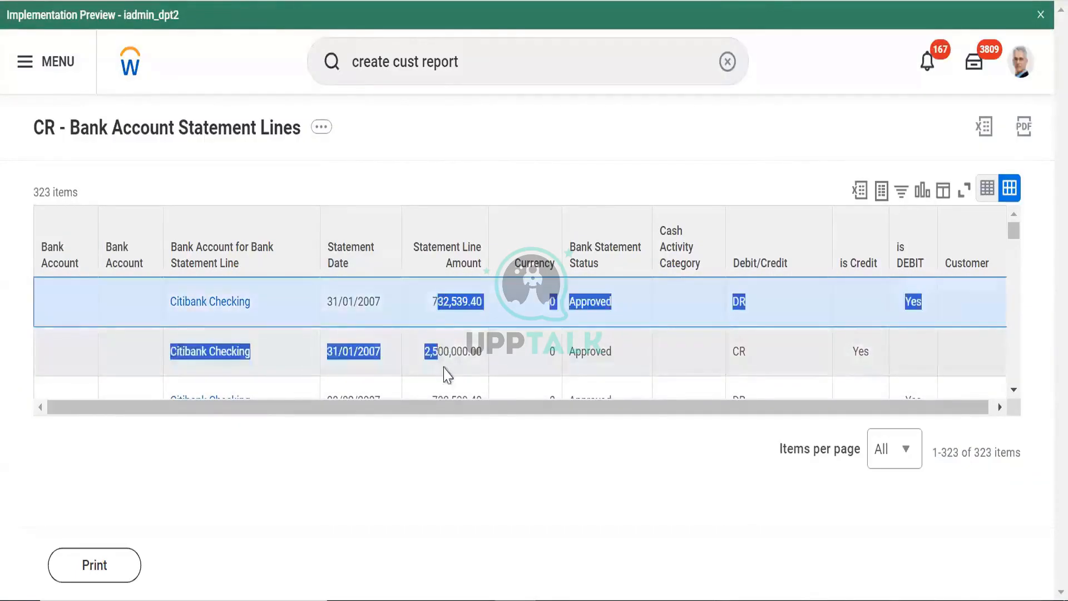
pyautogui.click(456, 301)
pyautogui.moveTo(456, 301); pyautogui.dragTo(508, 479)
pyautogui.click(489, 476)
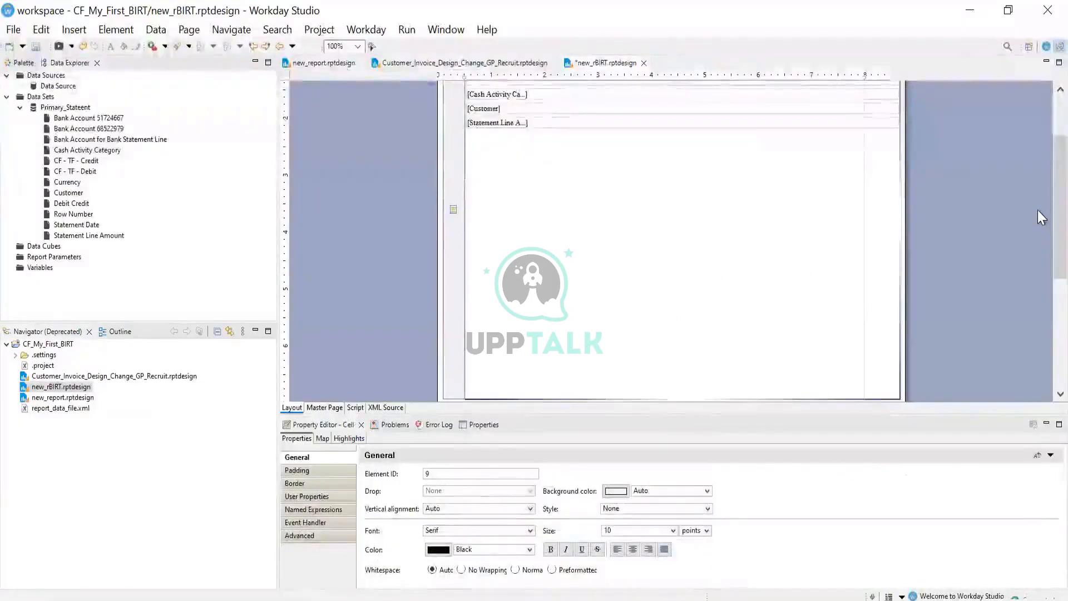
# Delete the Cash Activity Category, Customer and Statement Line Amount items from the lower table
pyautogui.scroll(3, 1037, 194)
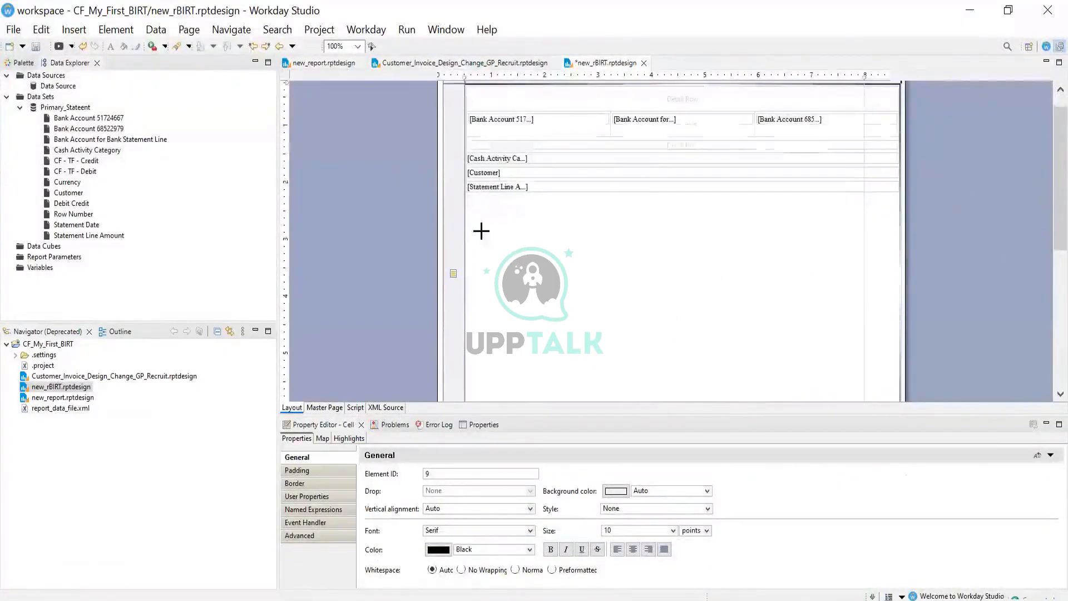
pyautogui.click(495, 173)
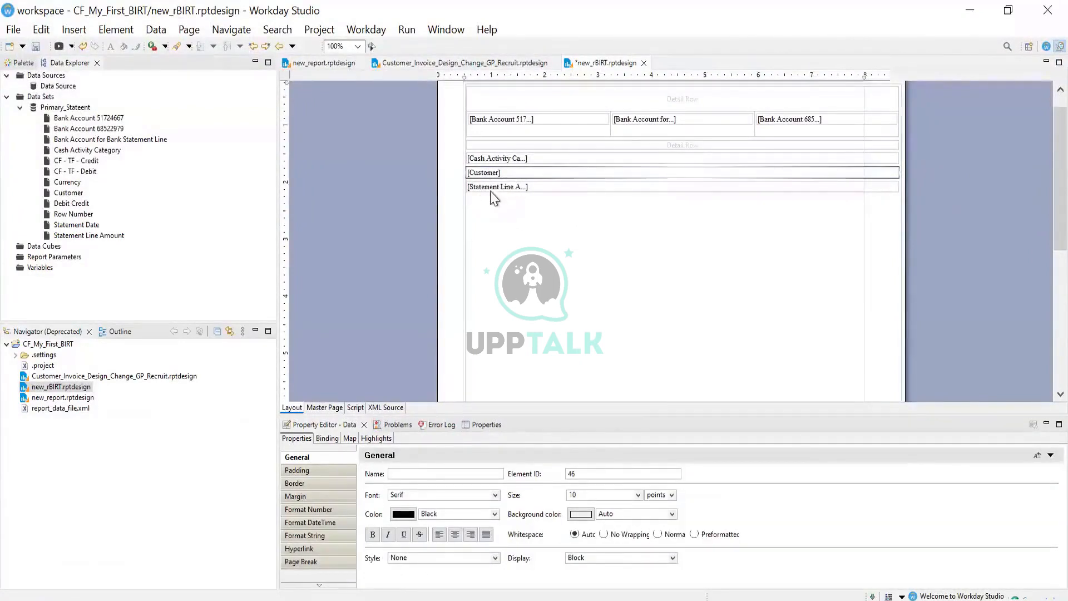
pyautogui.click(490, 192)
pyautogui.click(488, 162)
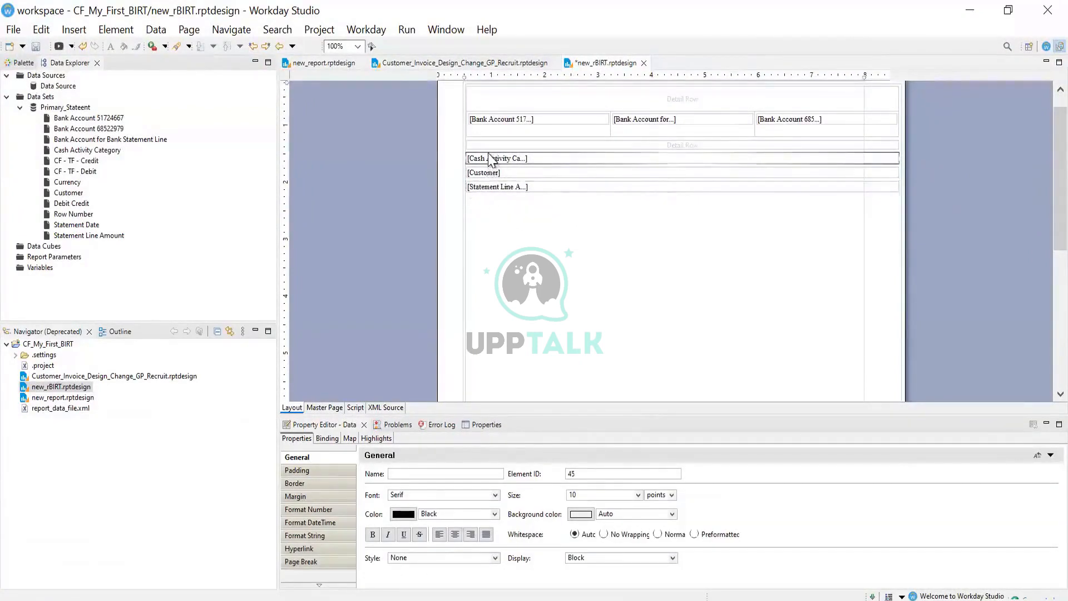
pyautogui.press('Delete')
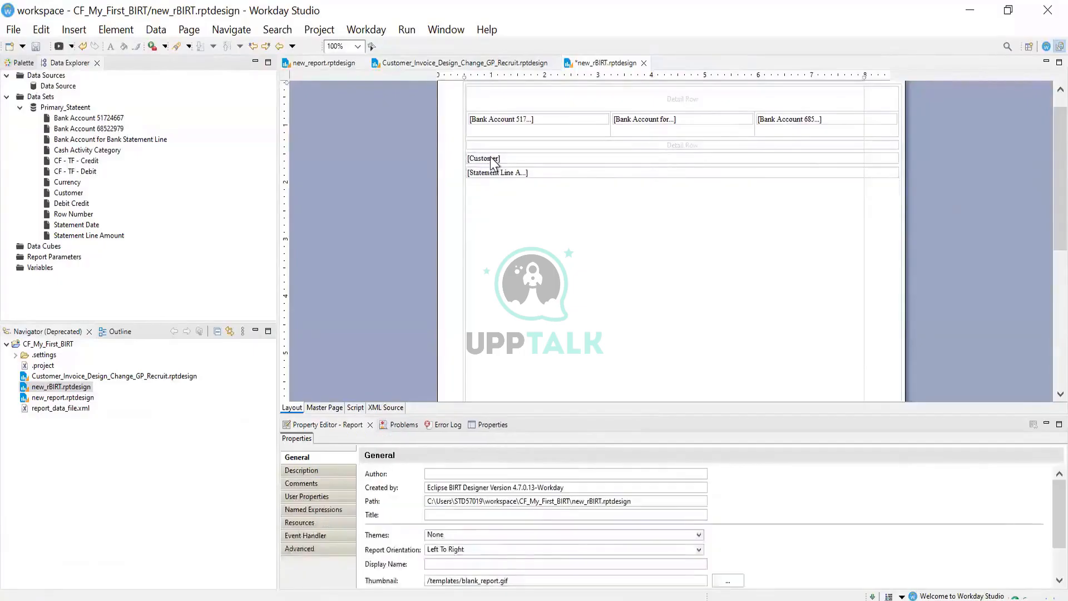
pyautogui.click(489, 158)
pyautogui.press('Delete')
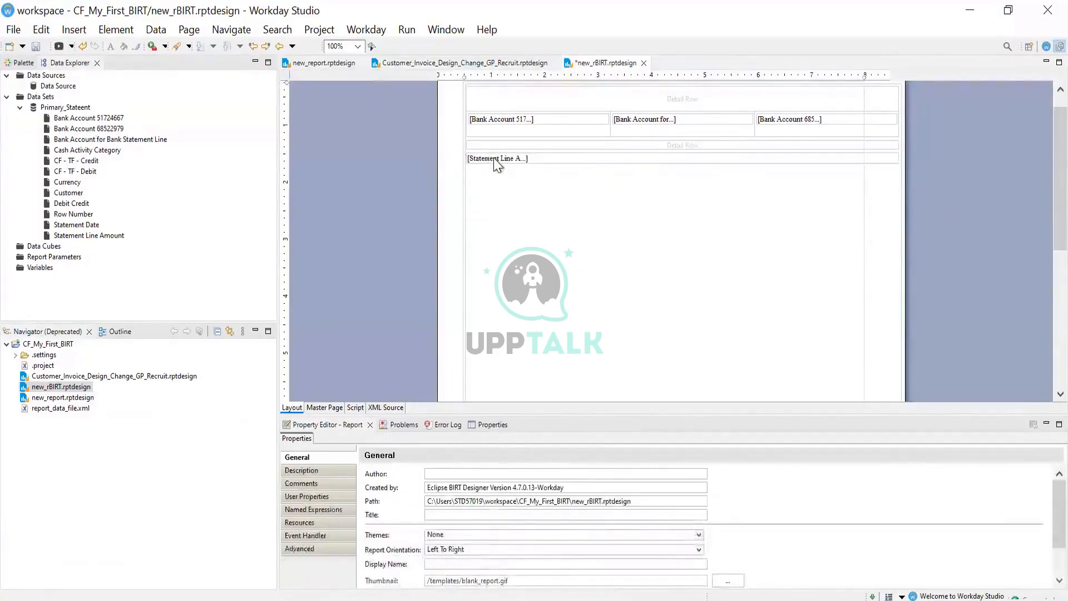
pyautogui.click(496, 159)
pyautogui.press('Delete')
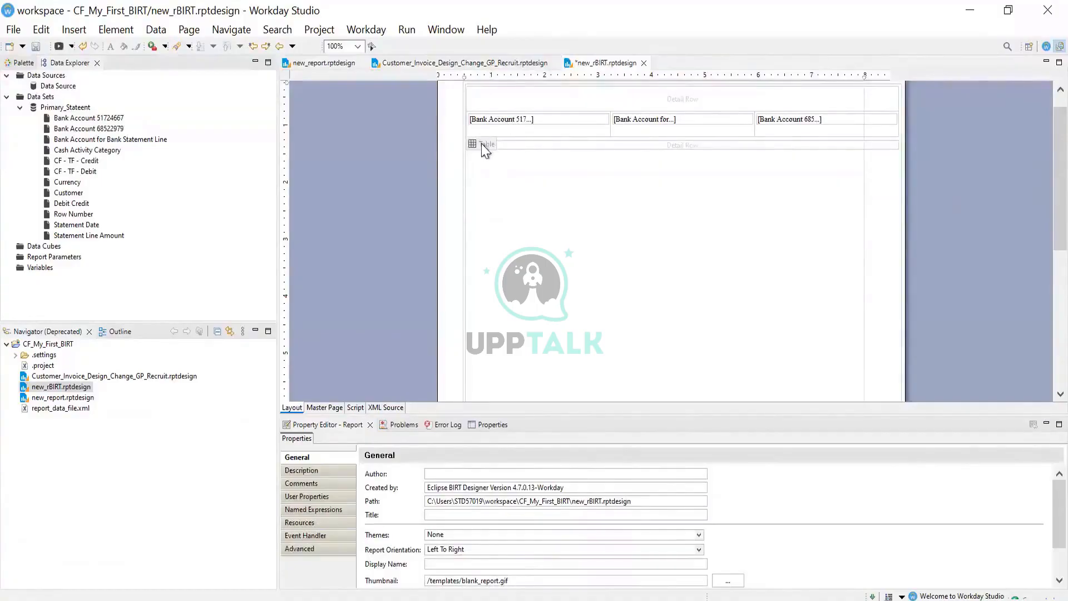
# Delete the Bank Account item from the grid's first cell
pyautogui.click(491, 148)
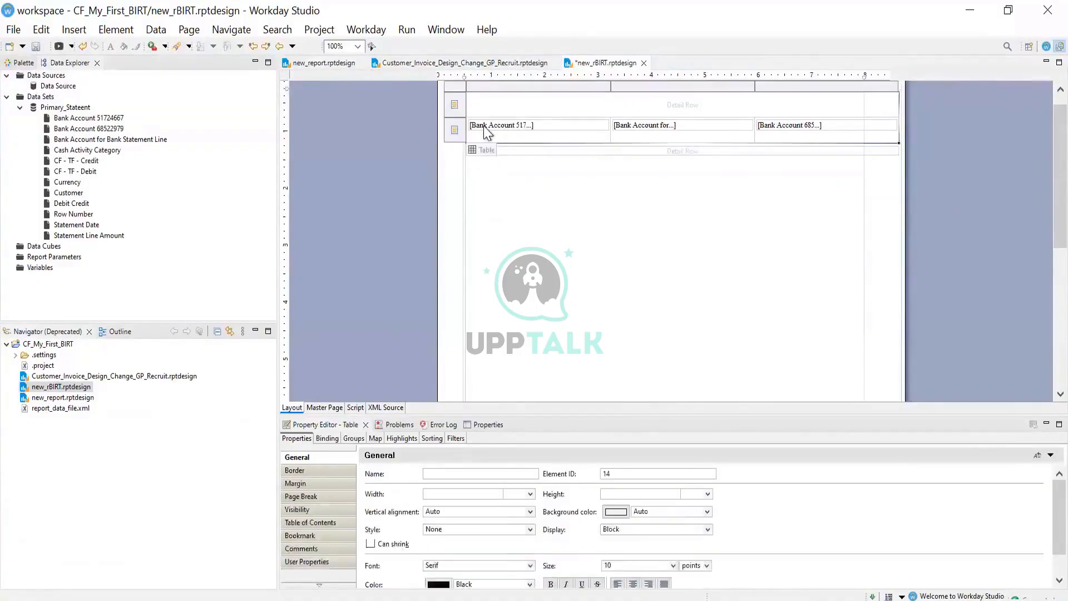
pyautogui.click(484, 127)
pyautogui.press('Delete')
pyautogui.click(525, 129)
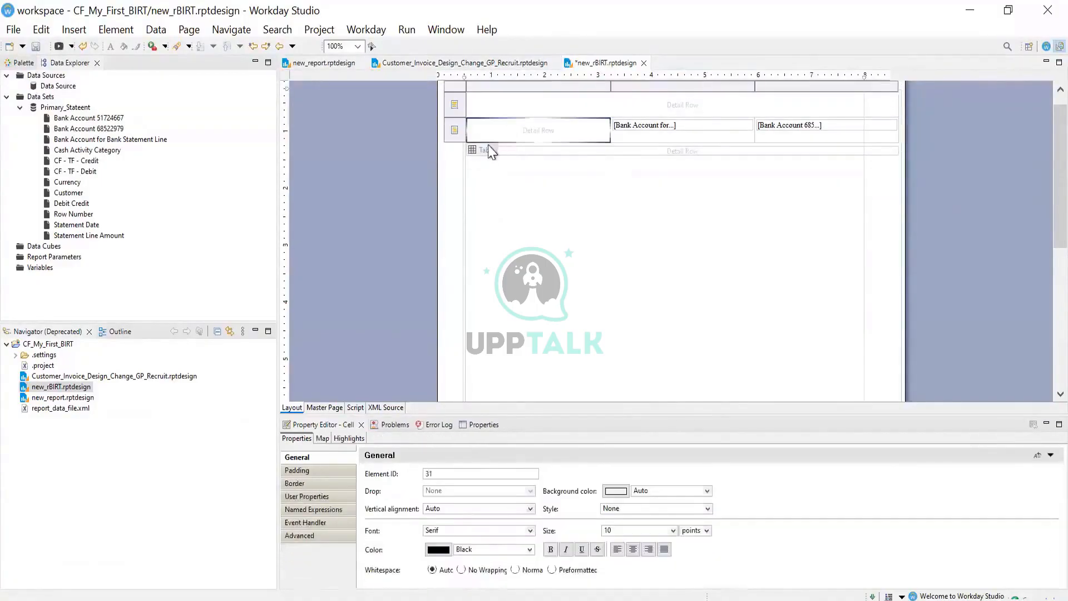
pyautogui.click(476, 149)
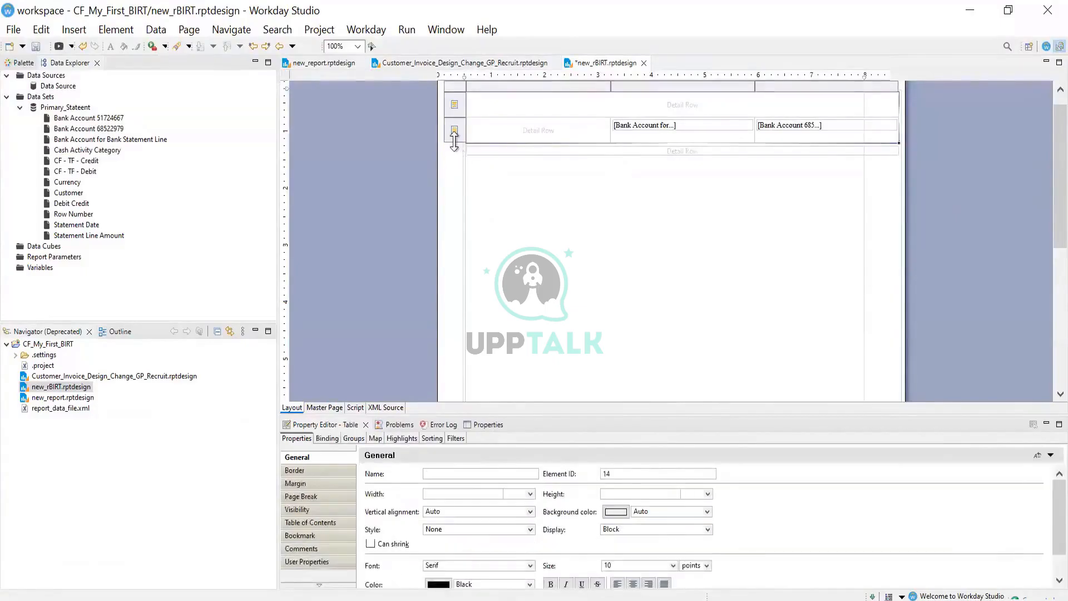
# Drag the grid's second detail row border down to make it taller
pyautogui.moveTo(455, 142); pyautogui.dragTo(548, 174)
pyautogui.click(545, 180)
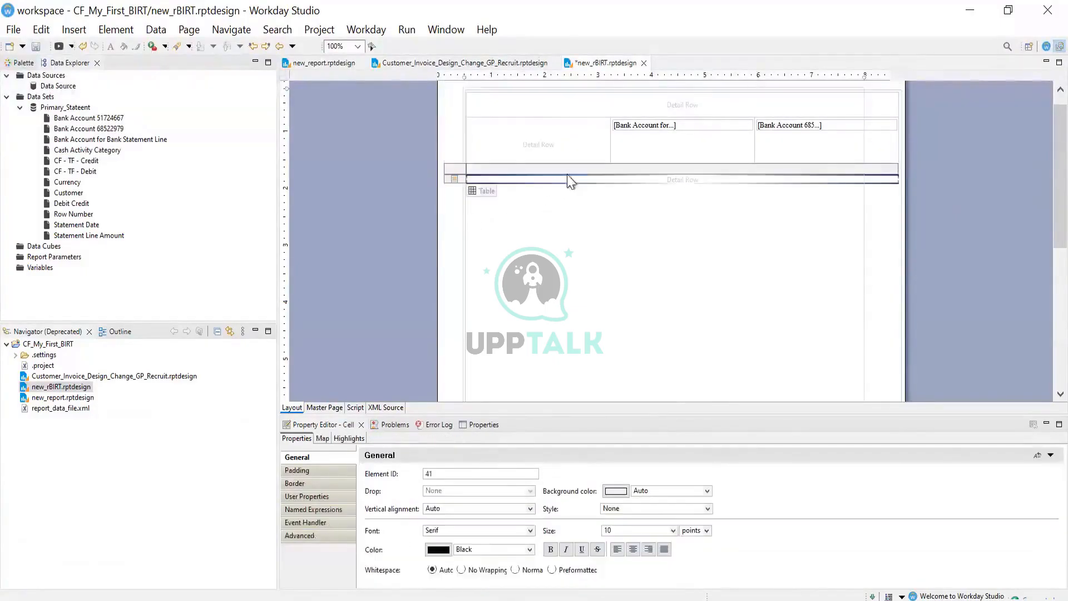
pyautogui.scroll(1, 584, 184)
pyautogui.click(513, 176)
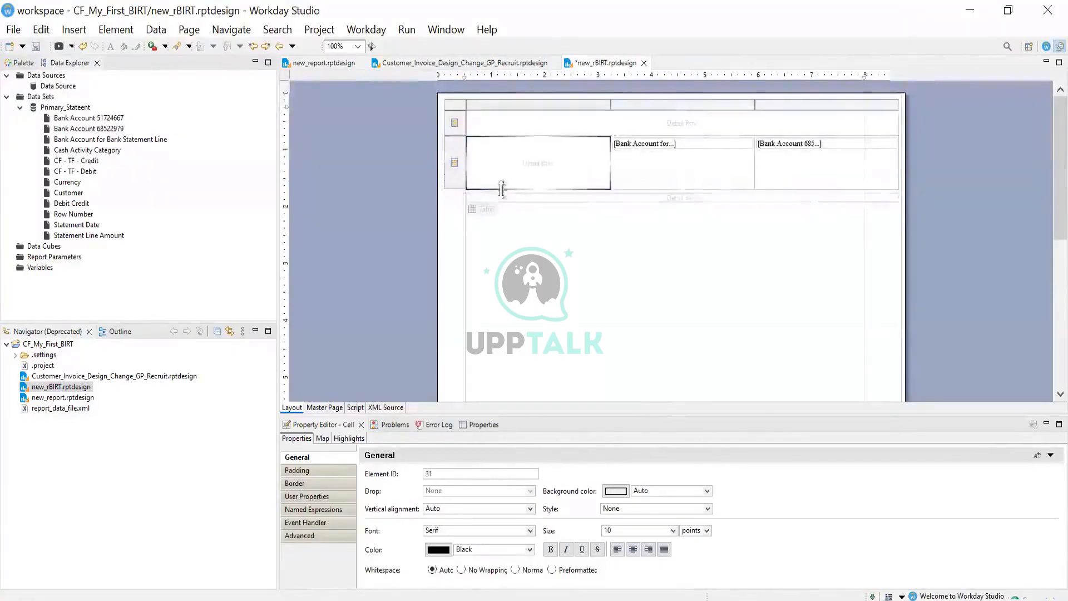
# Cut the leftover lower table out of the layout
pyautogui.click(493, 198)
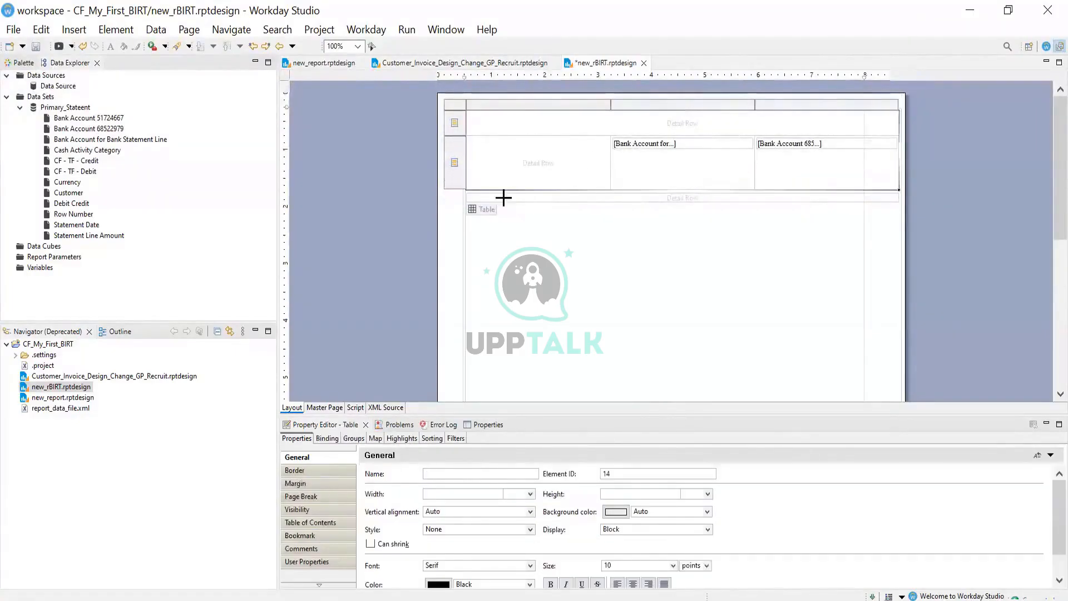
pyautogui.click(503, 198)
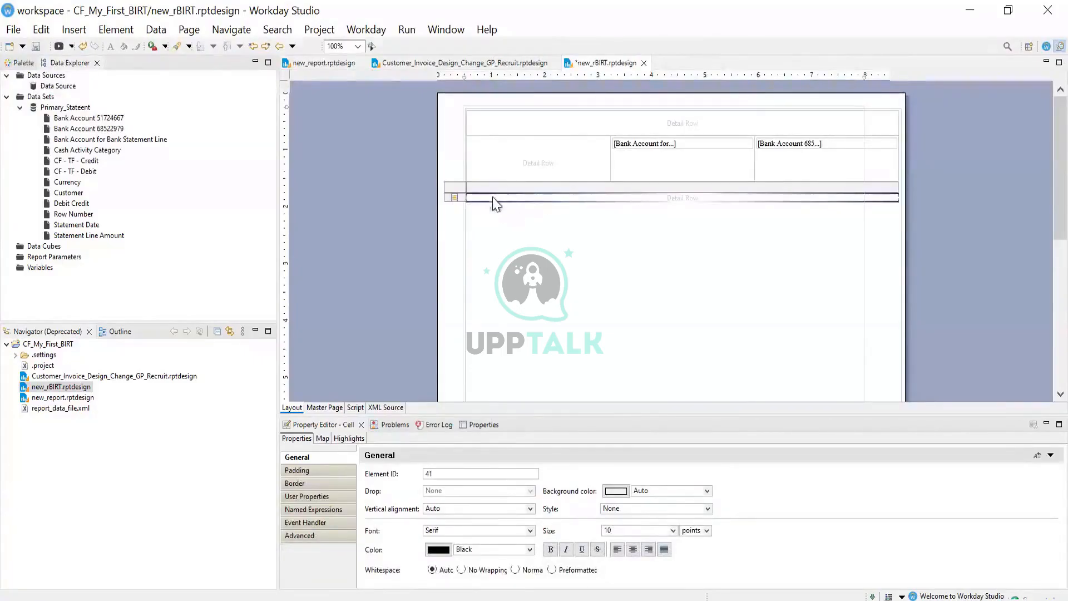
pyautogui.rightClick(479, 208)
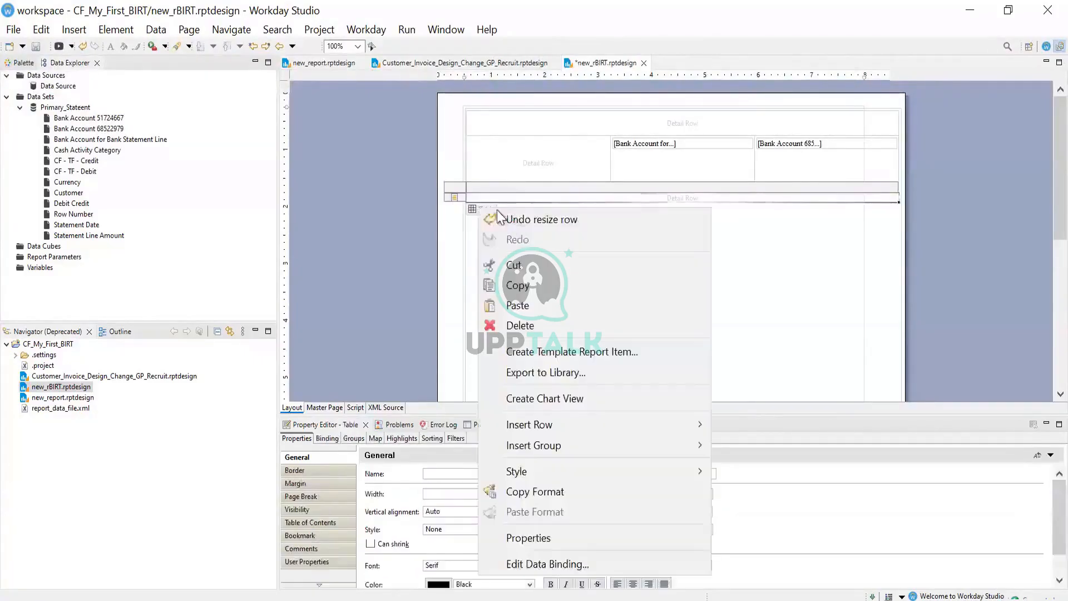
pyautogui.click(509, 264)
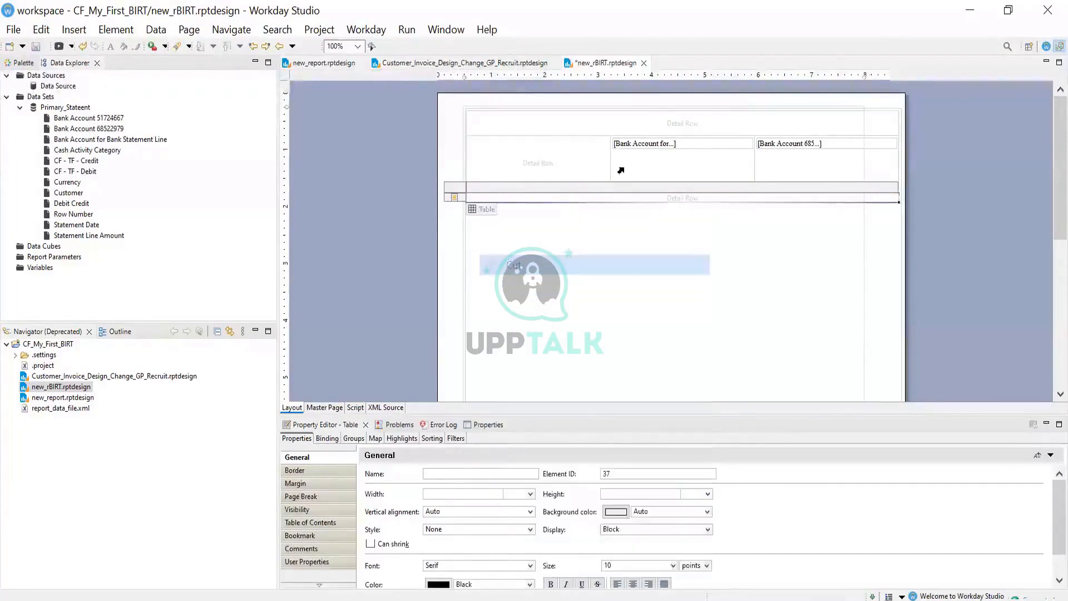
# Delete the Bank Account items from the middle and right detail cells
pyautogui.click(591, 164)
pyautogui.click(671, 164)
pyautogui.press('Delete')
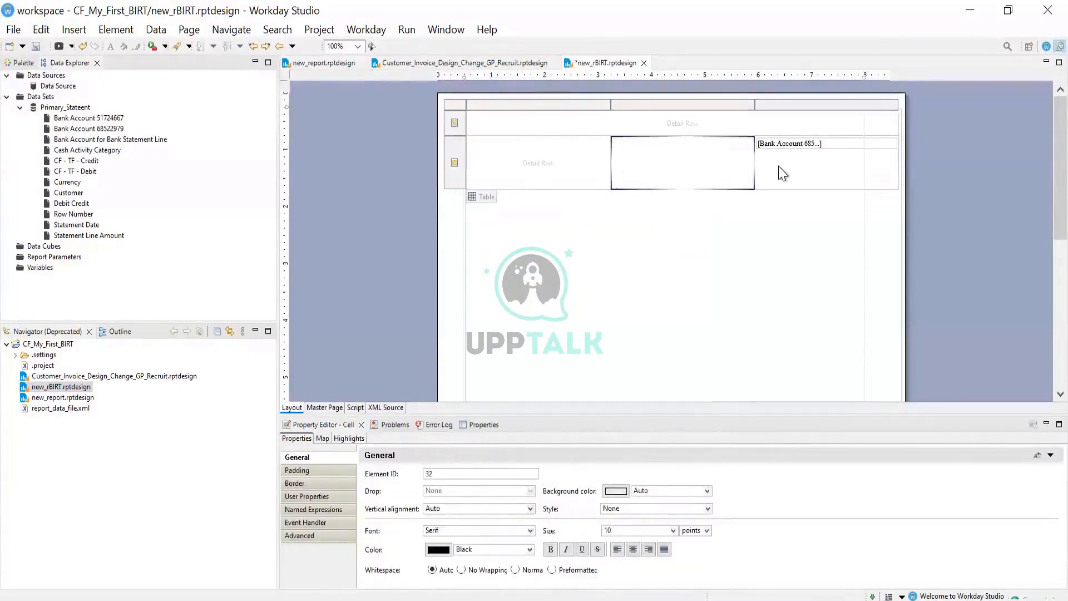
pyautogui.click(779, 173)
pyautogui.press('Delete')
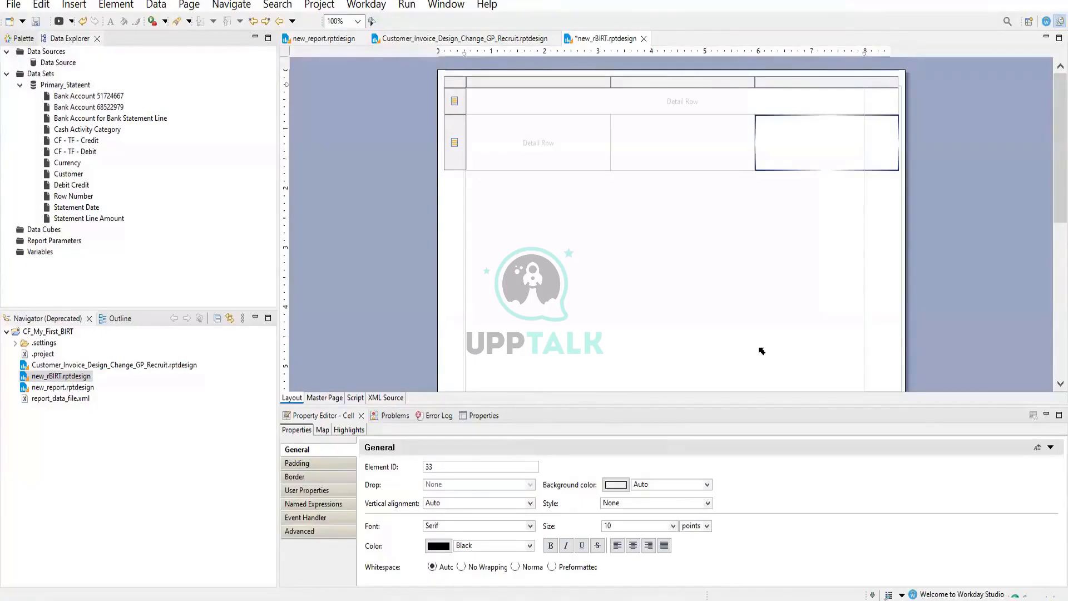
pyautogui.scroll(-2, 761, 350)
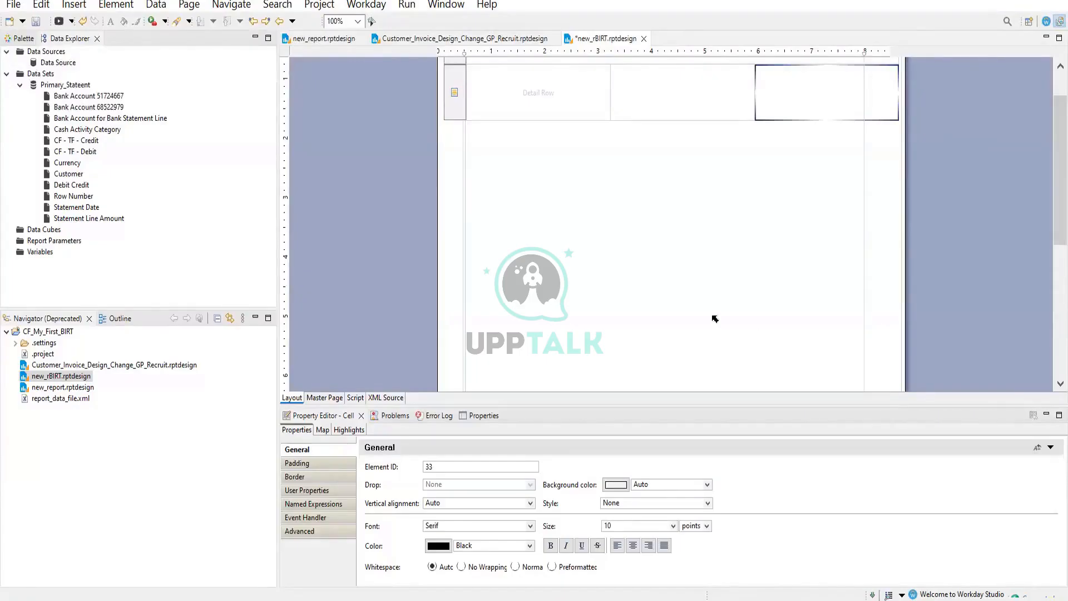
pyautogui.click(800, 166)
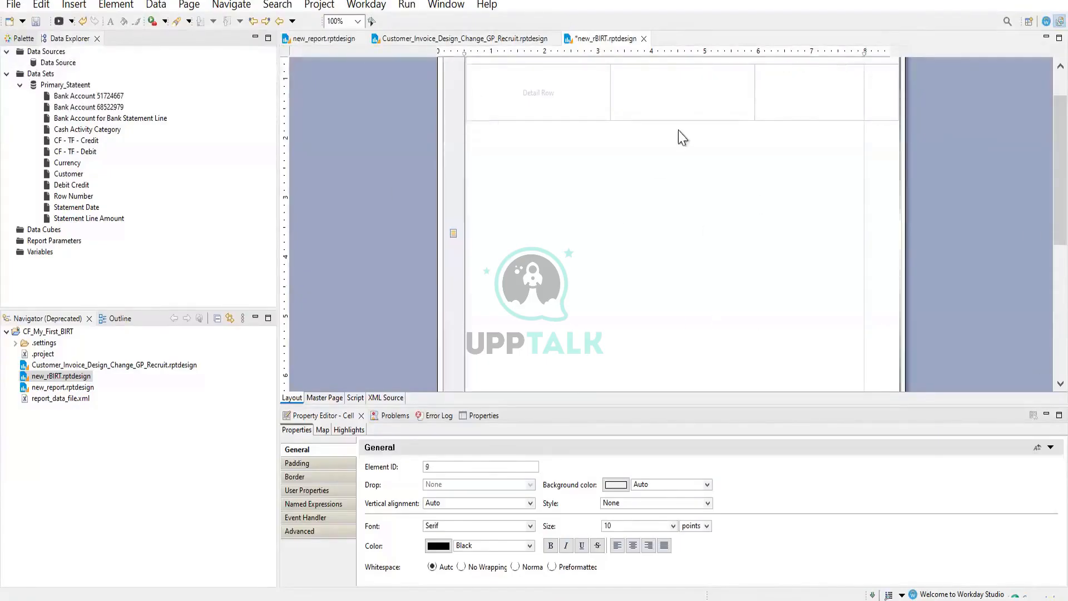
pyautogui.click(727, 87)
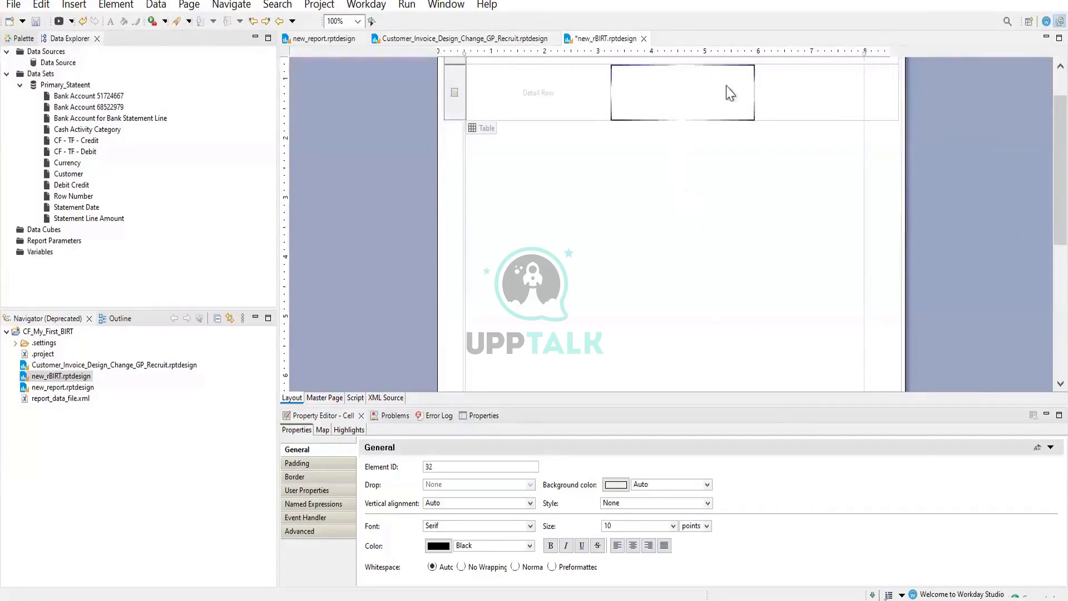